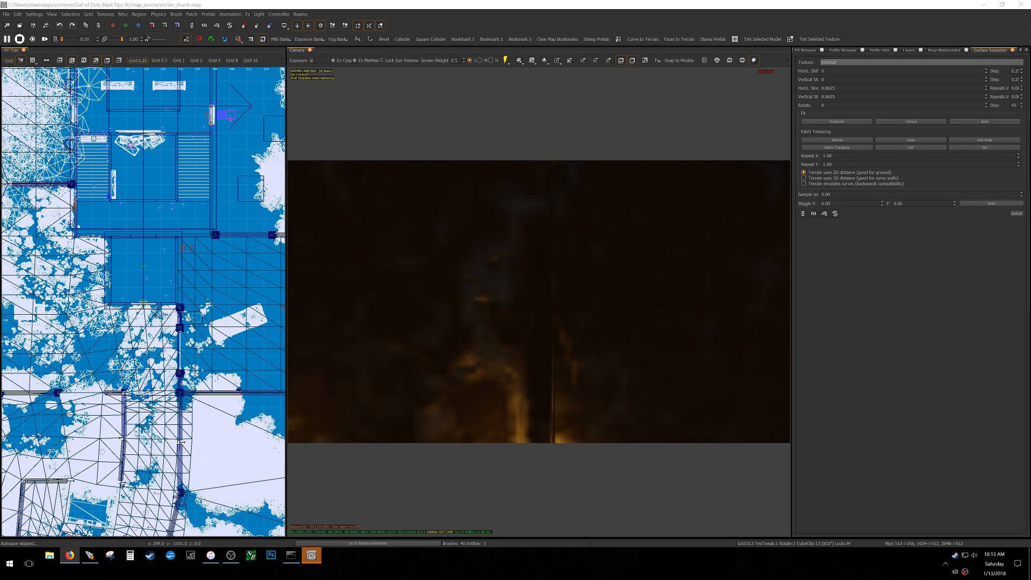
{"action": "key", "text": "XF86AudioLowerVolume"}
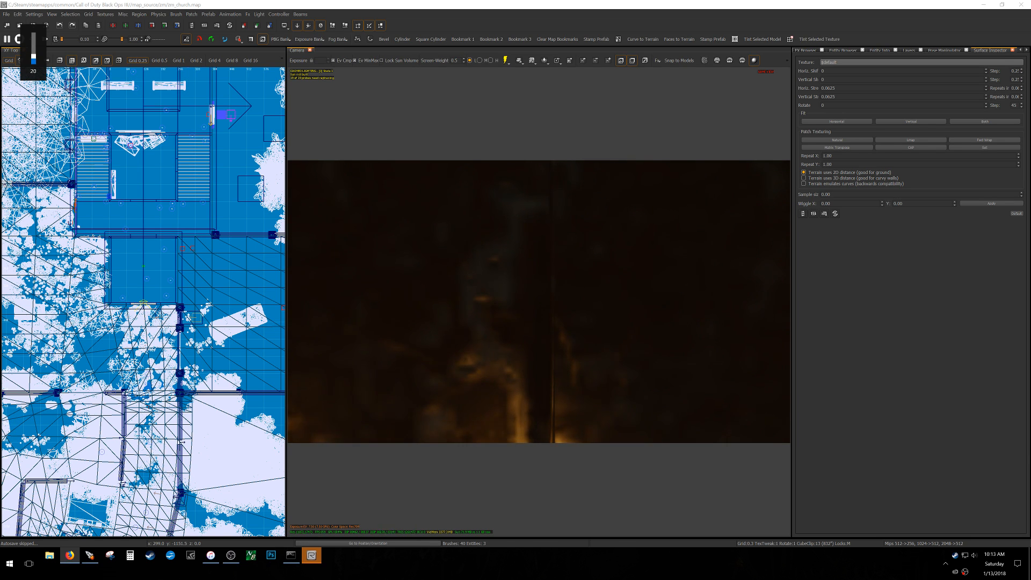
{"action": "key", "text": "XF86AudioLowerVolume"}
{"action": "key", "text": "XF86AudioLowerVolume"}
{"action": "key", "text": "XF86AudioLowerVolume"}
{"action": "key", "text": "XF86AudioLowerVolume"}
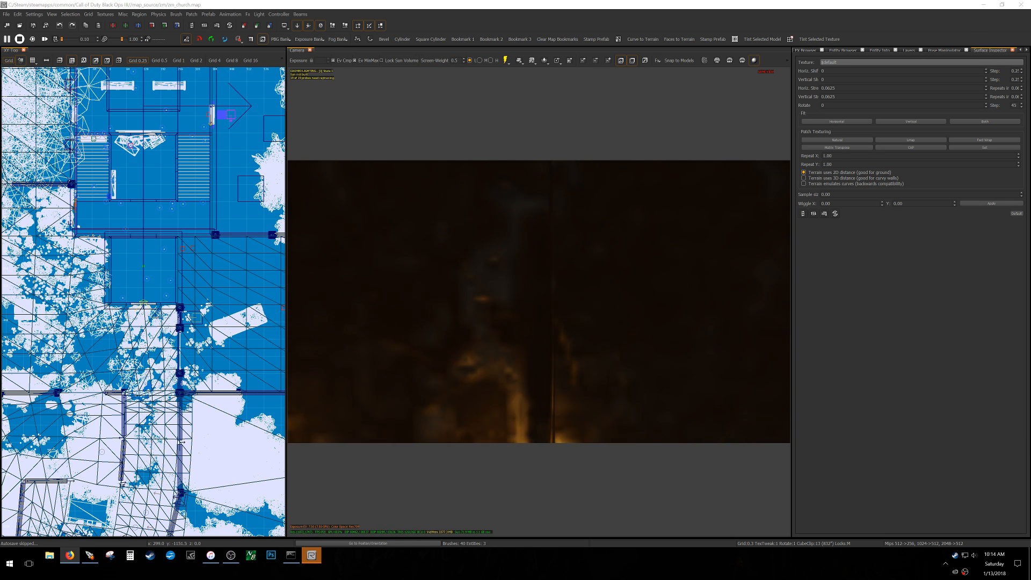
- Enter the church geometry prefab zm_church_geo and, within it, open the stone bridge prefab bridge_01 for editing
{"action": "mouse_move", "coordinate": [594, 393]}
{"action": "right_mouse_down"}
{"action": "mouse_move", "coordinate": [612, 369]}
{"action": "mouse_move", "coordinate": [536, 359]}
{"action": "mouse_move", "coordinate": [538, 339]}
{"action": "mouse_move", "coordinate": [498, 317]}
{"action": "right_mouse_up"}
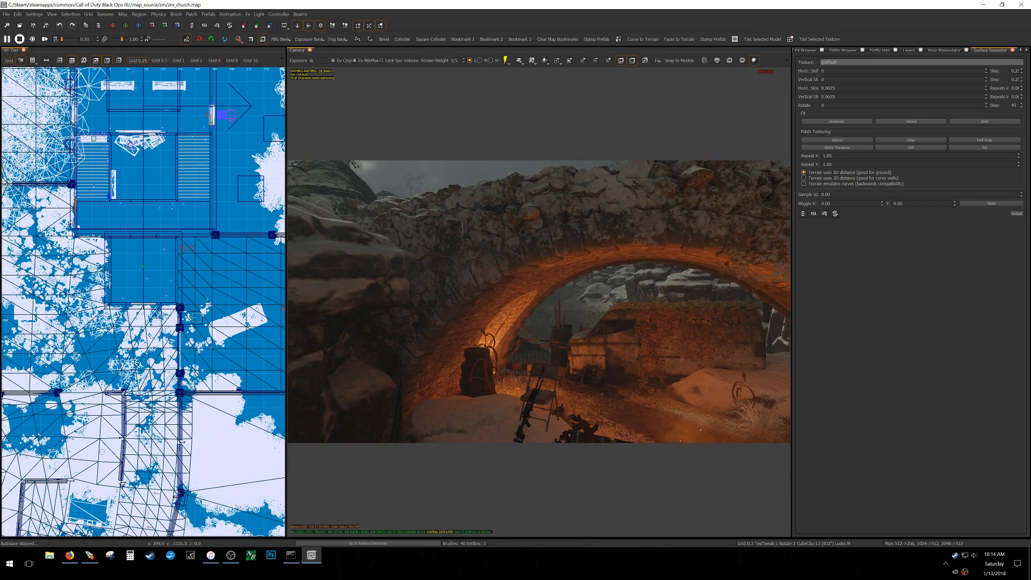
{"action": "left_click", "coordinate": [498, 313], "text": "shift"}
{"action": "key", "text": "Return"}
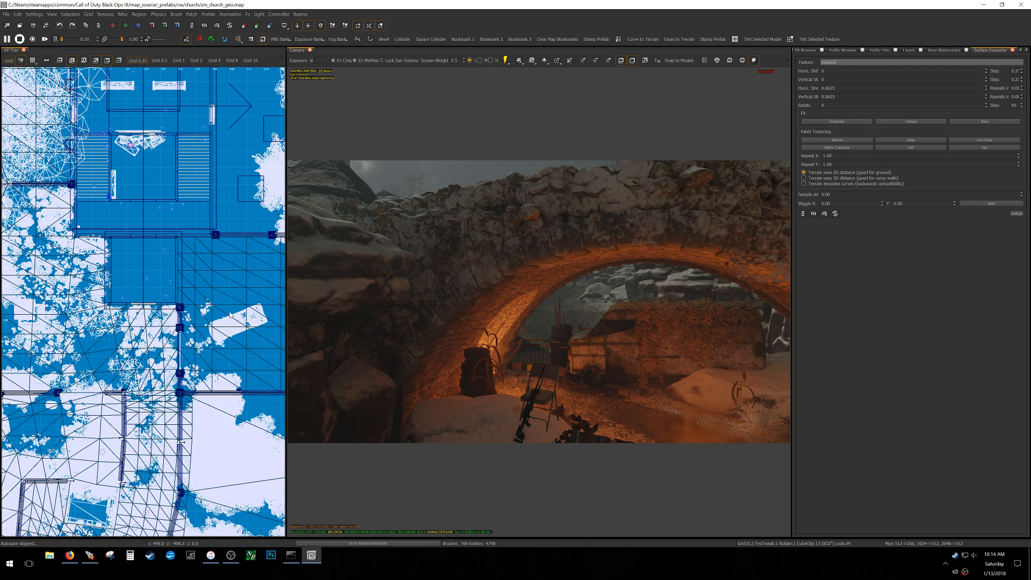
{"action": "right_click_drag", "start_coordinate": [678, 365], "coordinate": [519, 306]}
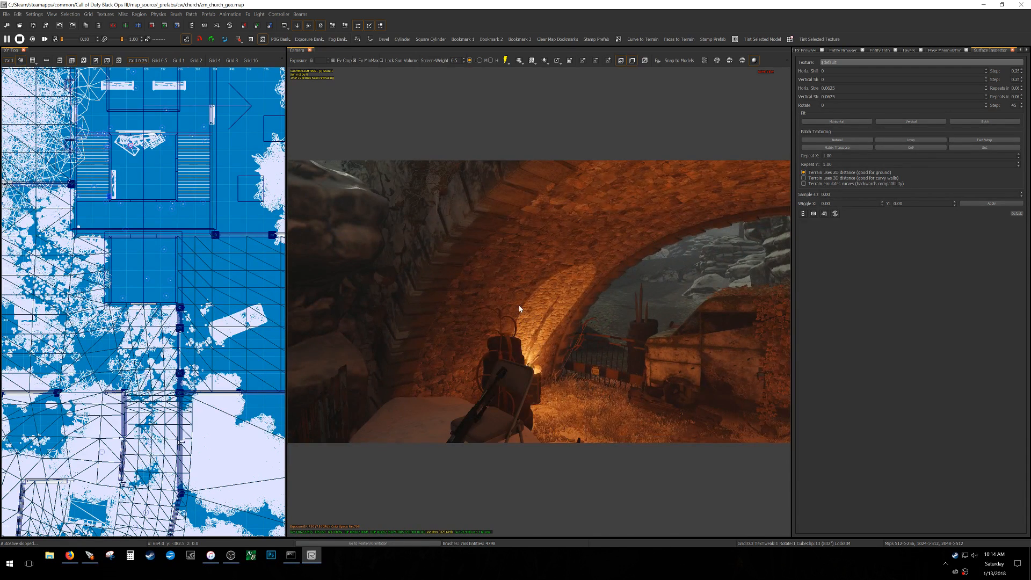
{"action": "left_click", "coordinate": [519, 306], "text": "shift"}
{"action": "key", "text": "ctrl+e"}
{"action": "key", "text": "Return"}
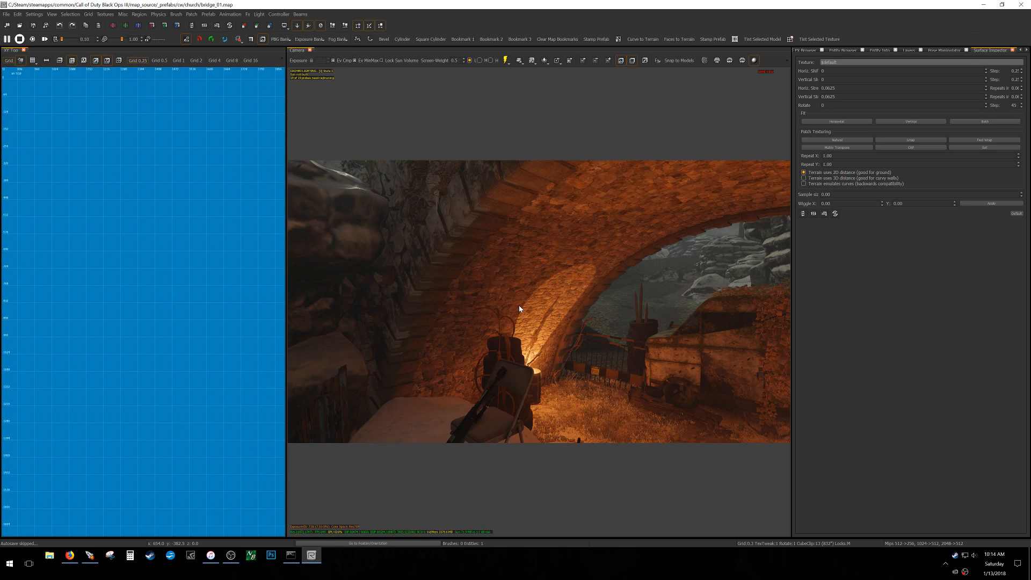
- Isolate one rock model from the bridge's side wall together with the arch's underside patch in an enlarged front 2D view
{"action": "left_click", "coordinate": [521, 307], "text": "shift"}
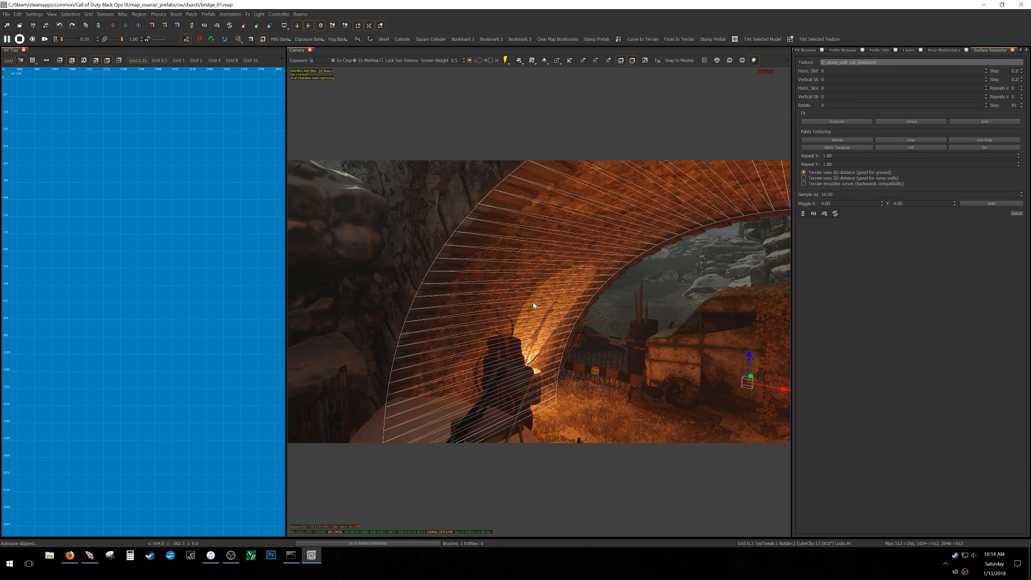
{"action": "scroll", "coordinate": [537, 285], "scroll_direction": "down", "scroll_amount": 5}
{"action": "left_click_drag", "start_coordinate": [549, 301], "coordinate": [577, 326], "text": "alt"}
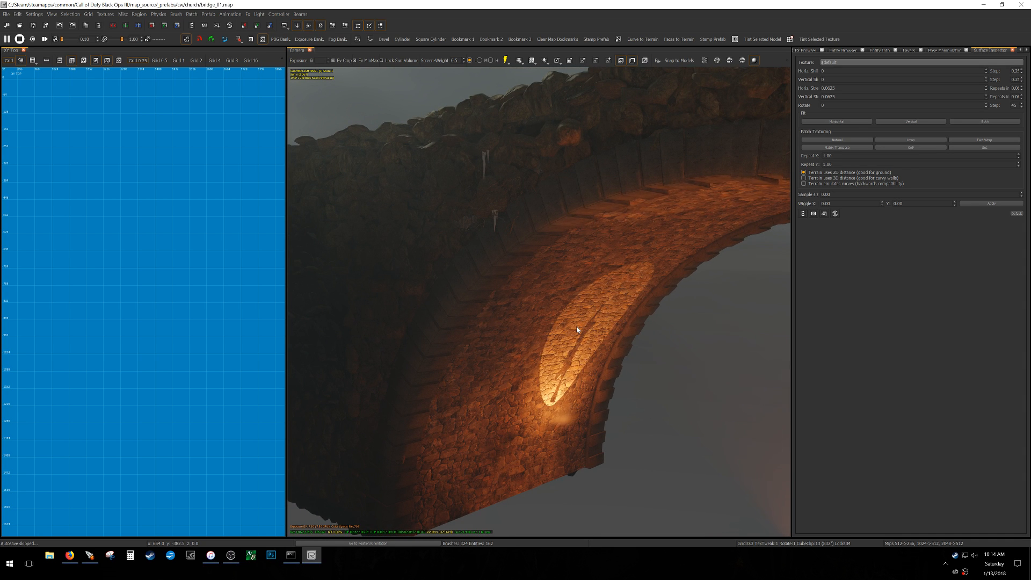
{"action": "left_click_drag", "start_coordinate": [498, 328], "coordinate": [584, 317], "text": "alt"}
{"action": "left_click", "coordinate": [472, 325]}
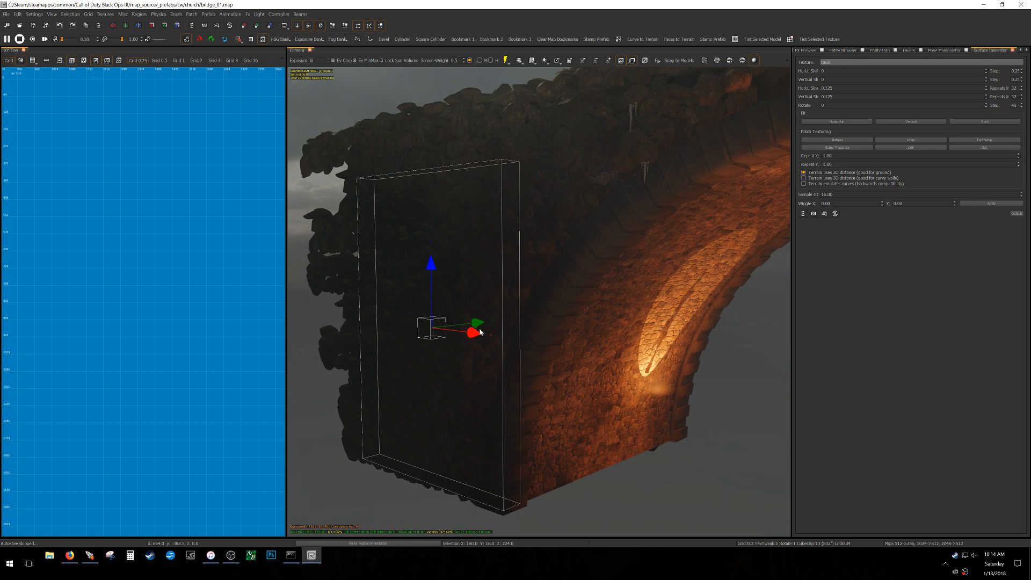
{"action": "key", "text": "Escape"}
{"action": "left_click", "coordinate": [491, 202]}
{"action": "left_click", "coordinate": [594, 433], "text": "shift"}
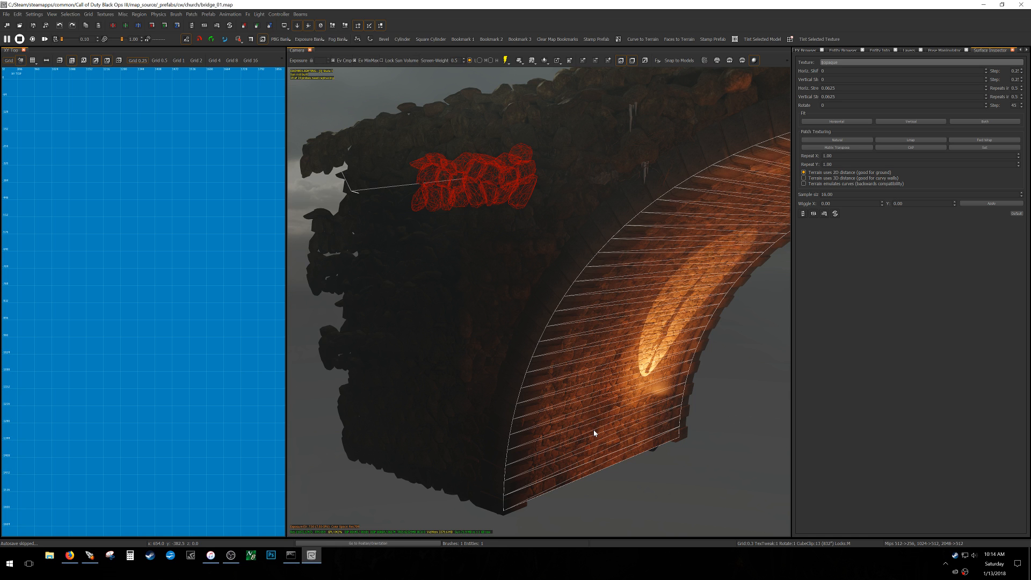
{"action": "key", "text": "ctrl+Tab"}
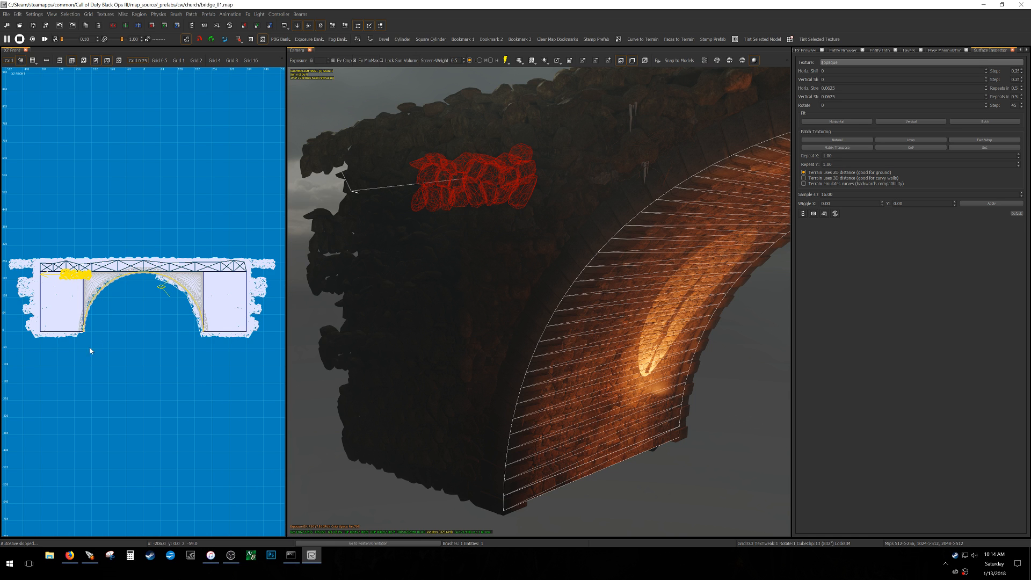
{"action": "left_click_drag", "start_coordinate": [286, 452], "coordinate": [466, 451]}
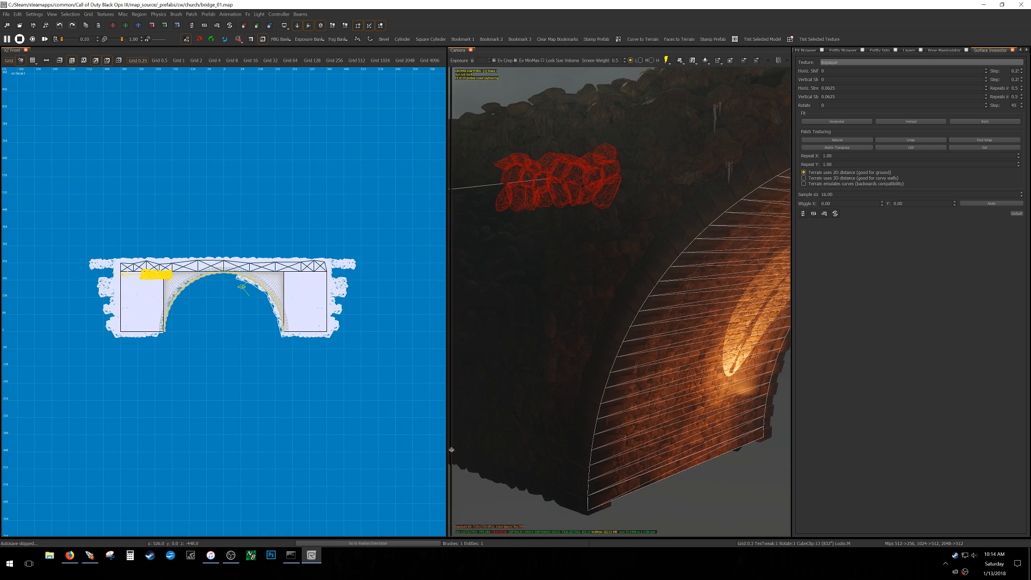
{"action": "scroll", "coordinate": [198, 323], "scroll_direction": "up", "scroll_amount": 5}
{"action": "key", "text": "ctrl+h"}
{"action": "key", "text": "Escape"}
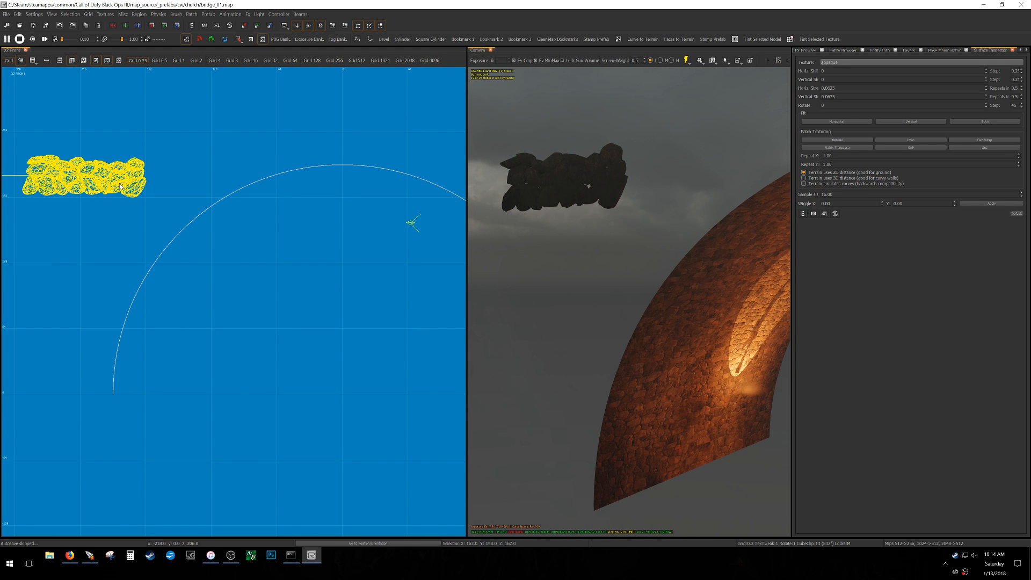
- Duplicate the isolated rock model, turn it to run along the arch's depth, place it below the arch's foot and show its entity properties
{"action": "left_click", "coordinate": [120, 186], "text": "shift"}
{"action": "key", "text": "3"}
{"action": "key", "text": "space"}
{"action": "key", "text": "z"}
{"action": "mouse_move", "coordinate": [118, 193]}
{"action": "left_mouse_down"}
{"action": "mouse_move", "coordinate": [193, 344]}
{"action": "mouse_move", "coordinate": [206, 438]}
{"action": "left_mouse_up"}
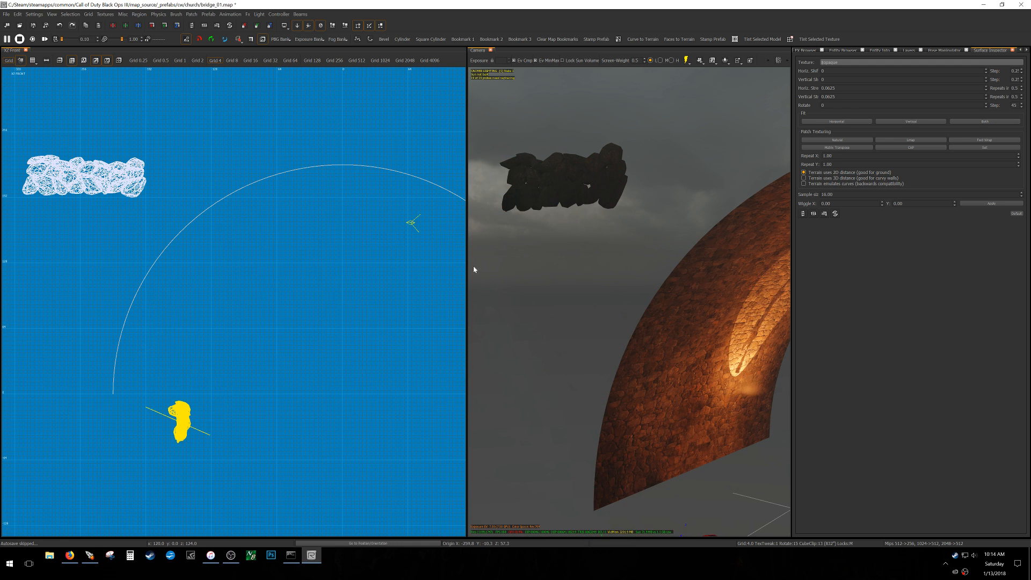
{"action": "key", "text": "n"}
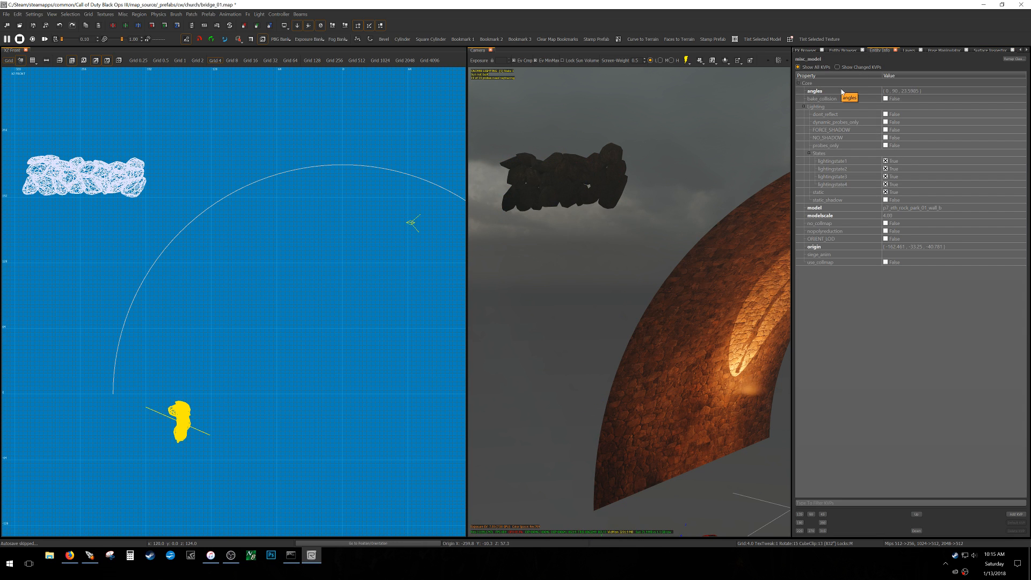
- Move the copied rock onto the foot of the arch and 72 units along Y into the underside wall
{"action": "scroll", "coordinate": [102, 436], "scroll_direction": "up", "scroll_amount": 4}
{"action": "left_click_drag", "start_coordinate": [342, 413], "coordinate": [172, 299]}
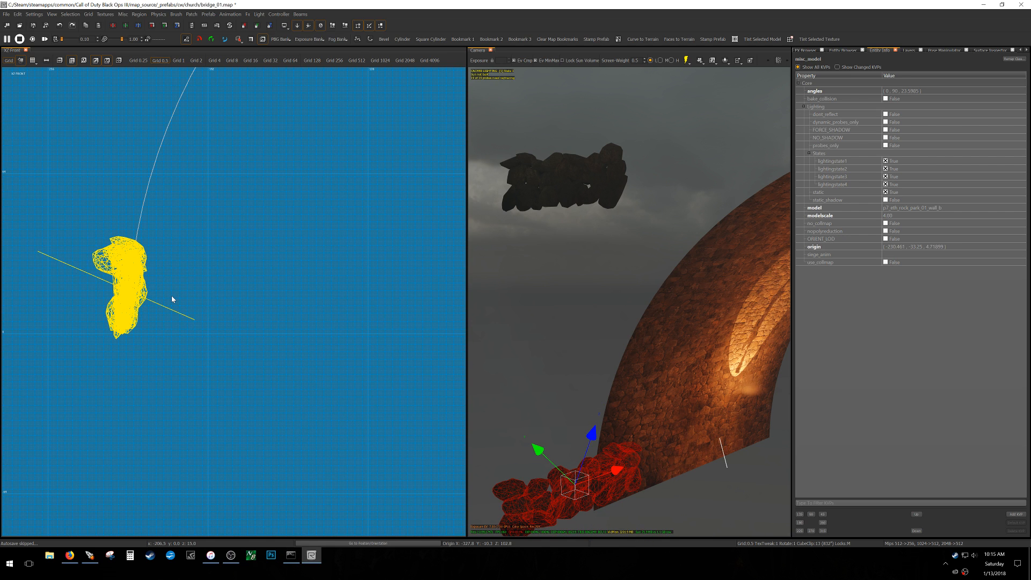
{"action": "scroll", "coordinate": [172, 299], "scroll_direction": "down", "scroll_amount": 3}
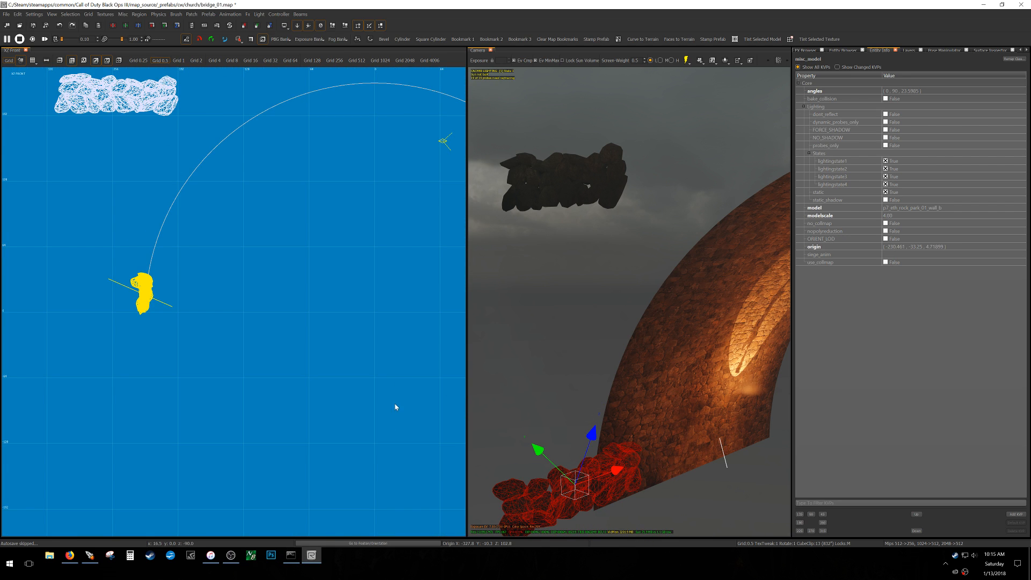
{"action": "key", "text": "3"}
{"action": "left_click_drag", "start_coordinate": [621, 469], "coordinate": [688, 439]}
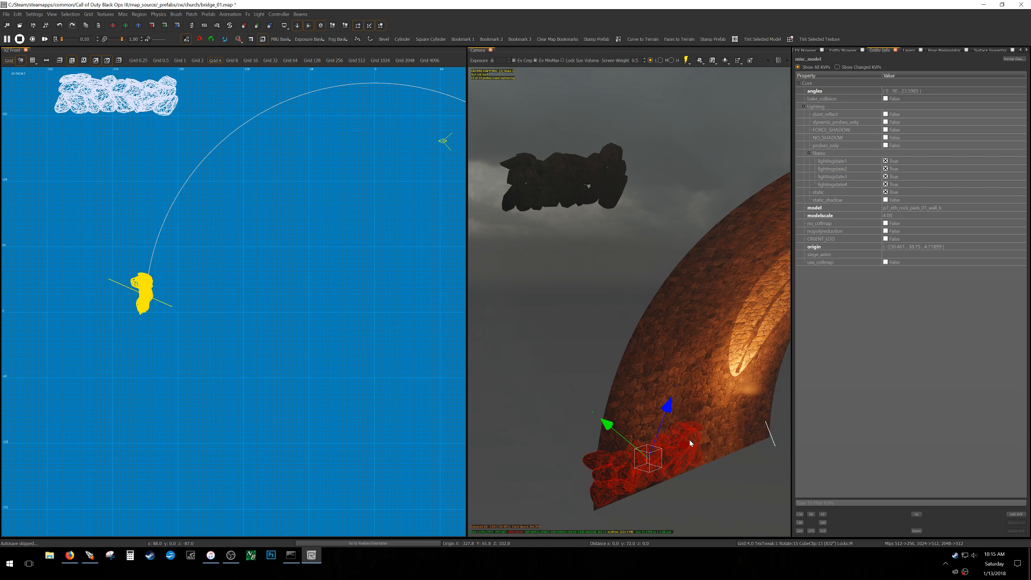
- Unhide the bridge and isolate the copied rock with the arch's underside patch and its edge stones
{"action": "left_click", "coordinate": [740, 421], "text": "shift"}
{"action": "key", "text": "shift+h"}
{"action": "left_click", "coordinate": [613, 389], "text": "shift"}
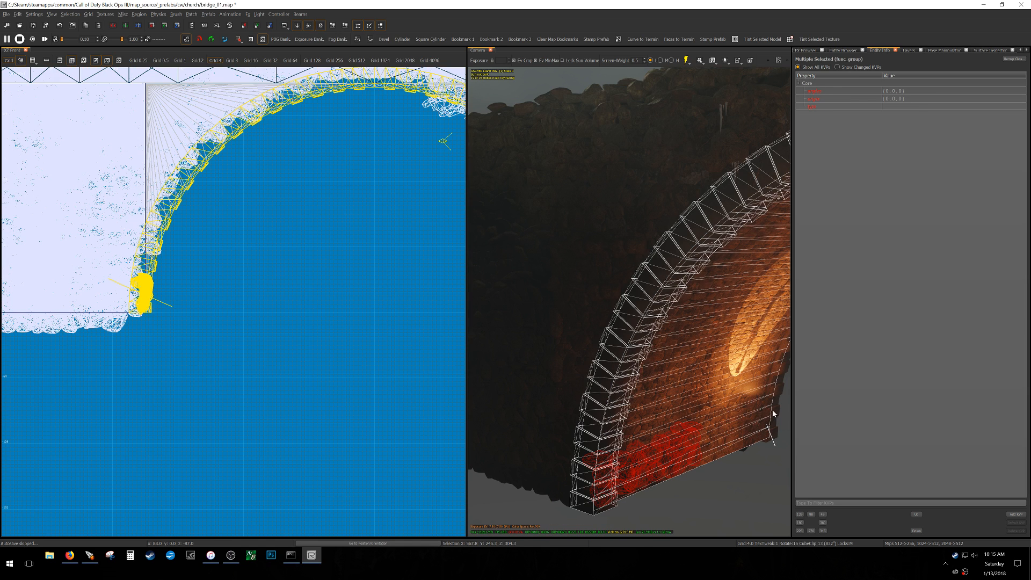
{"action": "key", "text": "ctrl+h"}
{"action": "key", "text": "Escape"}
- Select the copied rock, set the grid to 0.5, hide the selection wireframe and lower the rock by 0.5 units
{"action": "left_click", "coordinate": [654, 460], "text": "shift"}
{"action": "key", "text": "grave"}
{"action": "mouse_move", "coordinate": [660, 476]}
{"action": "right_mouse_down"}
{"action": "mouse_move", "coordinate": [646, 456]}
{"action": "mouse_move", "coordinate": [623, 459]}
{"action": "mouse_move", "coordinate": [682, 478]}
{"action": "mouse_move", "coordinate": [661, 478]}
{"action": "right_mouse_up"}
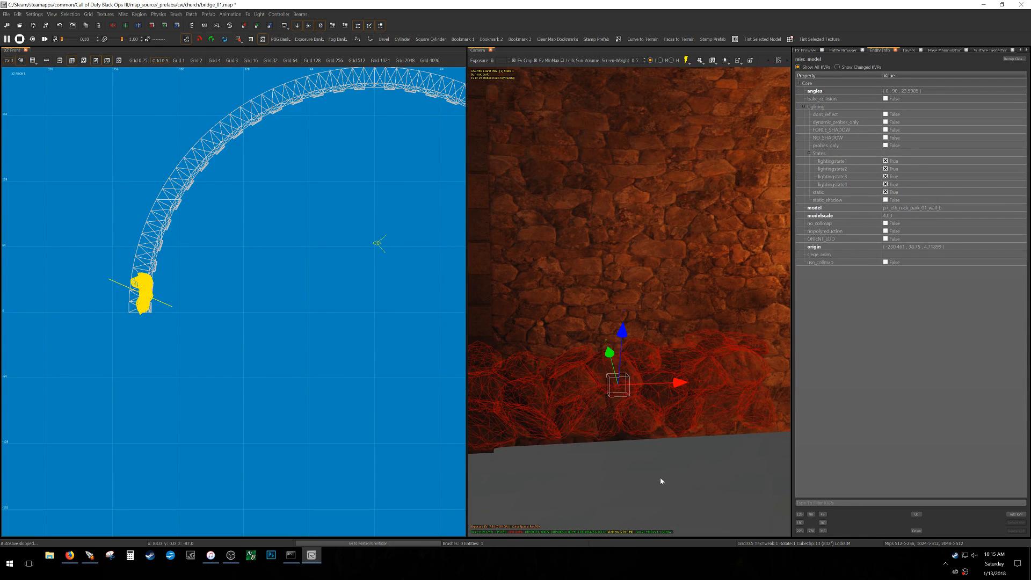
{"action": "key", "text": "j"}
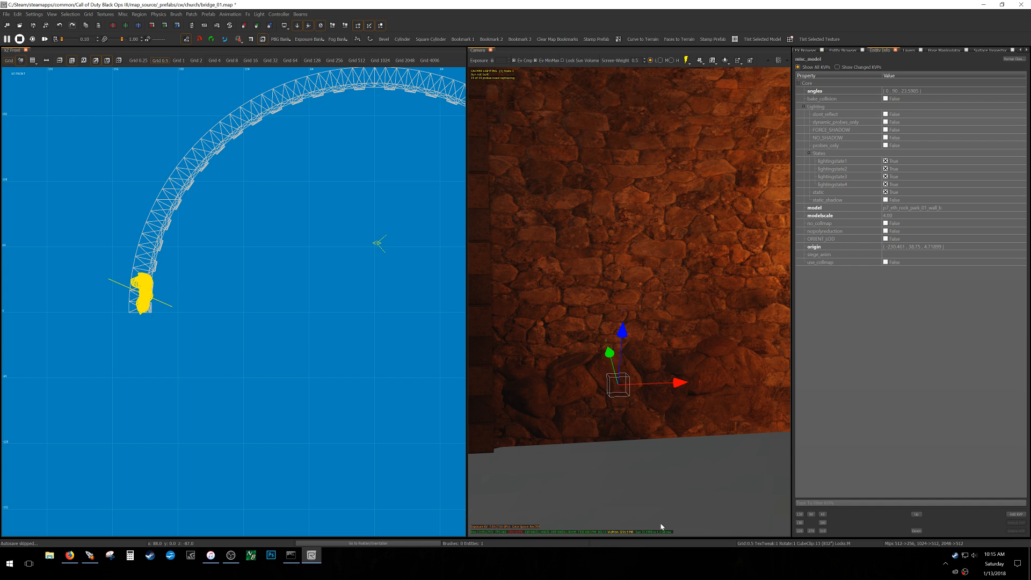
{"action": "key", "text": "XF86AudioLowerVolume"}
{"action": "right_click_drag", "start_coordinate": [140, 398], "coordinate": [157, 434]}
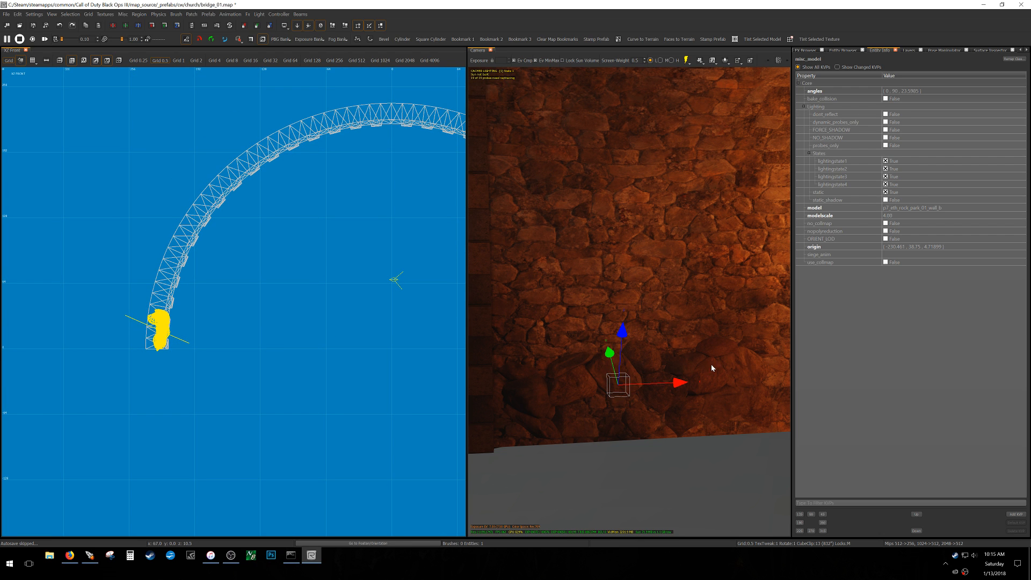
{"action": "mouse_move", "coordinate": [674, 375]}
{"action": "right_mouse_down"}
{"action": "mouse_move", "coordinate": [648, 359]}
{"action": "mouse_move", "coordinate": [666, 370]}
{"action": "mouse_move", "coordinate": [675, 359]}
{"action": "right_mouse_up"}
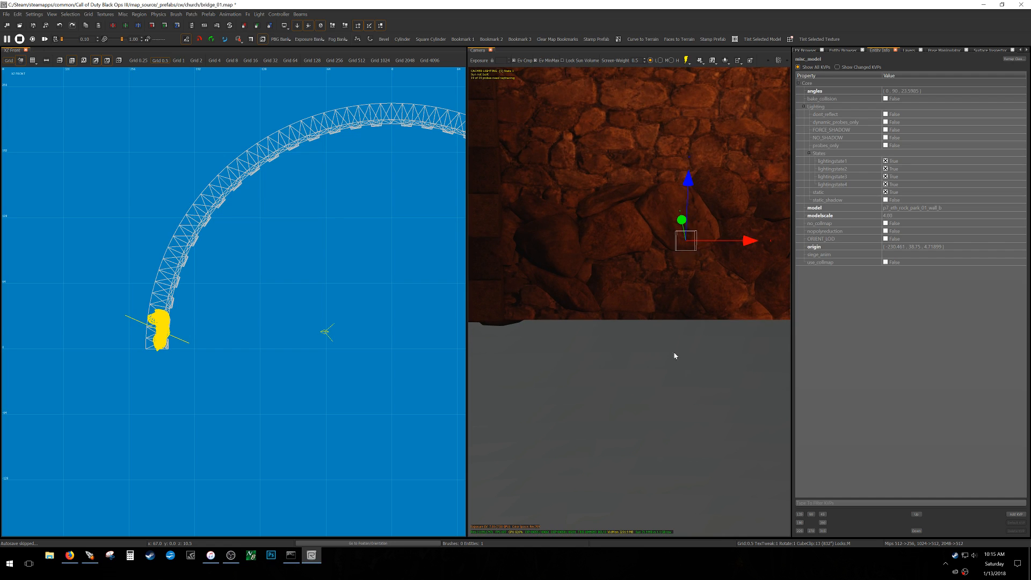
{"action": "left_click_drag", "start_coordinate": [689, 179], "coordinate": [690, 182]}
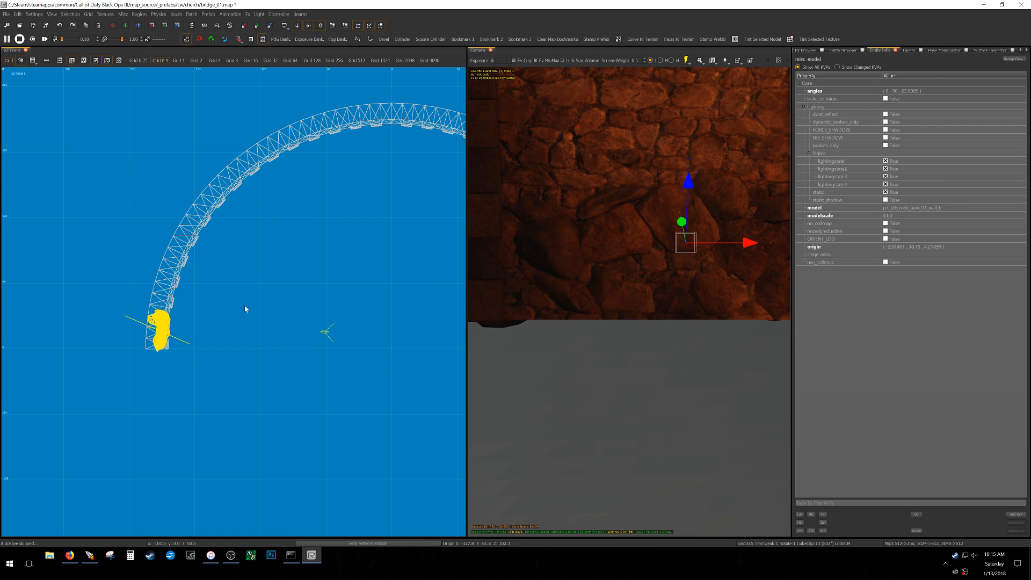
- Rotate the copied rock by about 13.6 degrees to match the arch's foot and nudge it slightly out of the wall
{"action": "scroll", "coordinate": [178, 327], "scroll_direction": "up", "scroll_amount": 3}
{"action": "left_click_drag", "start_coordinate": [181, 334], "coordinate": [197, 167]}
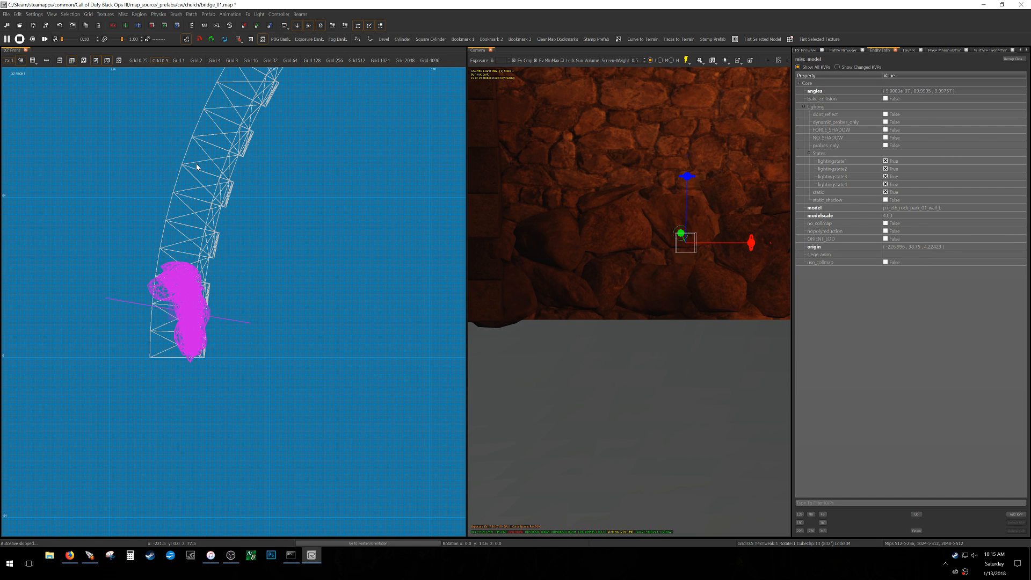
{"action": "key", "text": "r"}
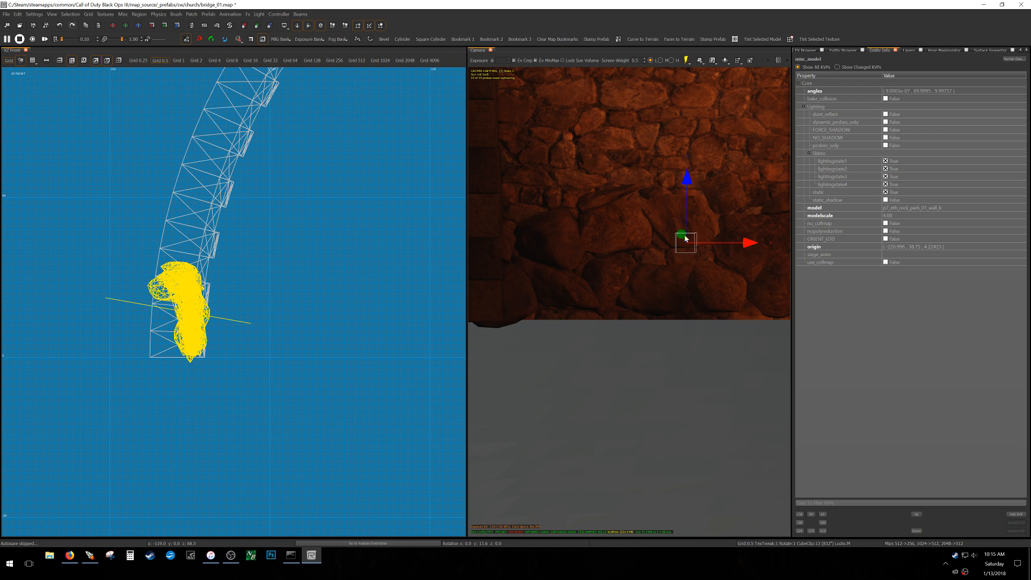
{"action": "left_click_drag", "start_coordinate": [682, 235], "coordinate": [684, 236]}
{"action": "right_click_drag", "start_coordinate": [717, 254], "coordinate": [653, 228]}
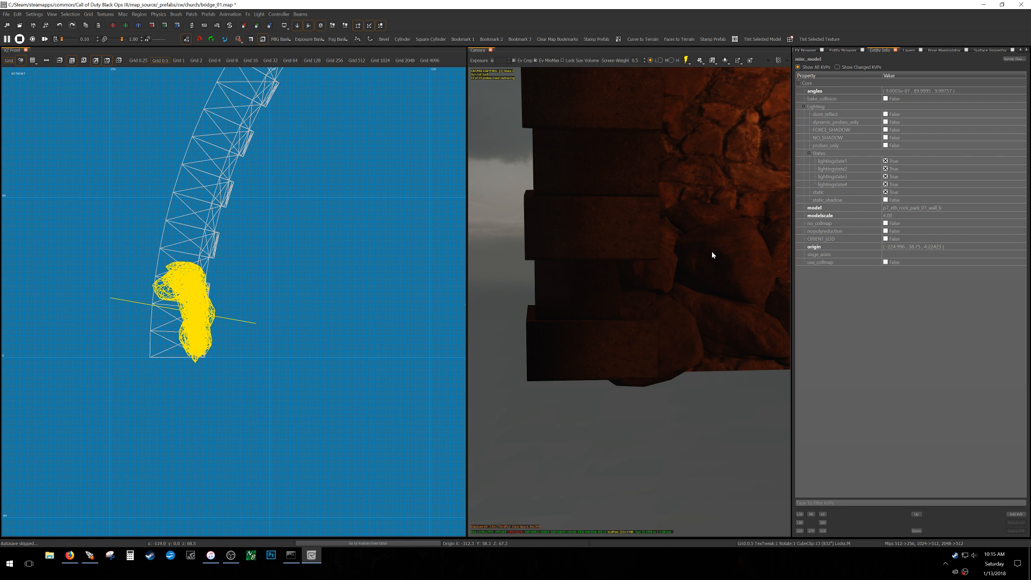
- Duplicate the rock, stack the copy above the first along the arch and tilt it to about 29.6 degrees
{"action": "right_click_drag", "start_coordinate": [211, 294], "coordinate": [229, 377]}
{"action": "scroll", "coordinate": [230, 378], "scroll_direction": "up", "scroll_amount": 3}
{"action": "key", "text": "space"}
{"action": "mouse_move", "coordinate": [252, 449]}
{"action": "left_mouse_down"}
{"action": "mouse_move", "coordinate": [250, 285]}
{"action": "mouse_move", "coordinate": [263, 281]}
{"action": "mouse_move", "coordinate": [302, 379]}
{"action": "mouse_move", "coordinate": [285, 320]}
{"action": "mouse_move", "coordinate": [267, 337]}
{"action": "mouse_move", "coordinate": [276, 331]}
{"action": "left_mouse_up"}
{"action": "right_click_drag", "start_coordinate": [585, 290], "coordinate": [660, 306]}
{"action": "right_click_drag", "start_coordinate": [644, 220], "coordinate": [649, 223]}
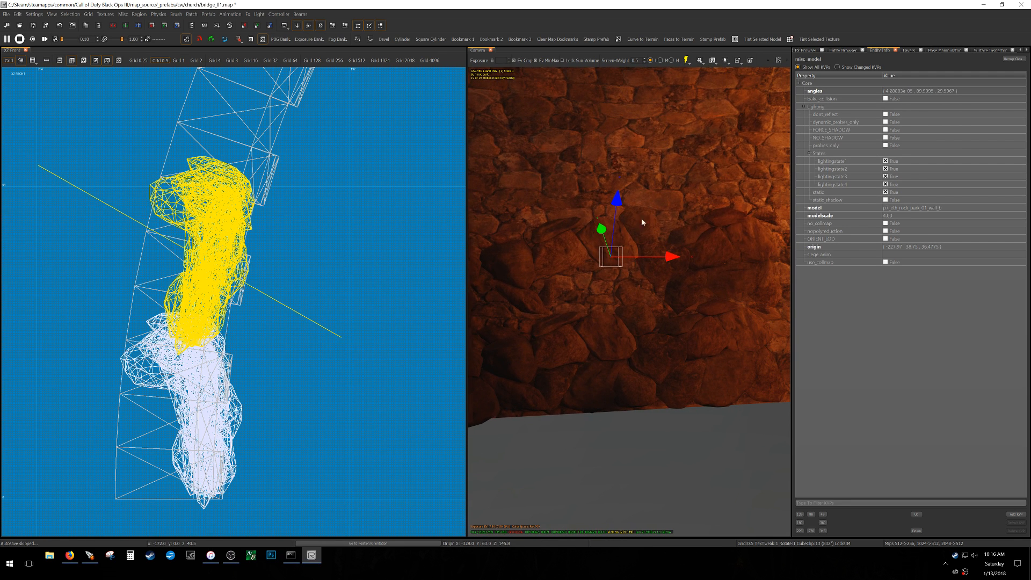
- Fine-tune the second rock's position against the arch's underside and shift it 33 units along Y
{"action": "left_click_drag", "start_coordinate": [617, 200], "coordinate": [618, 209]}
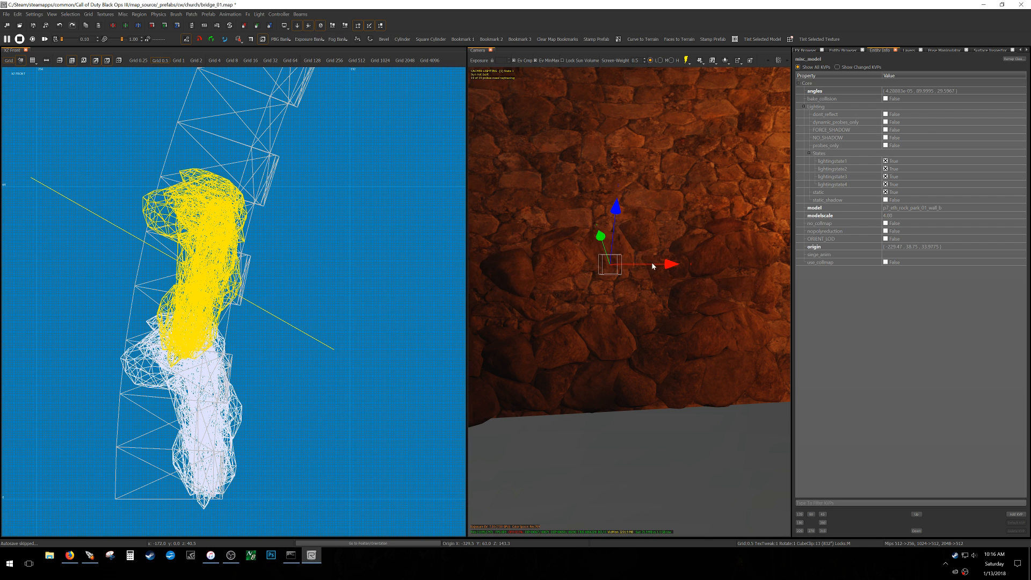
{"action": "key", "text": "ctrl+z"}
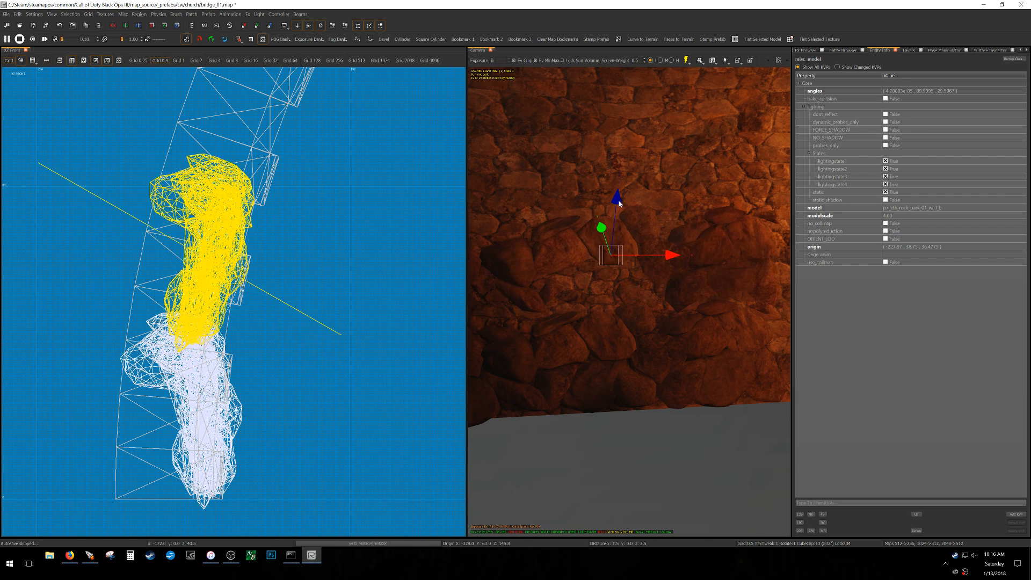
{"action": "key", "text": "ctrl+z"}
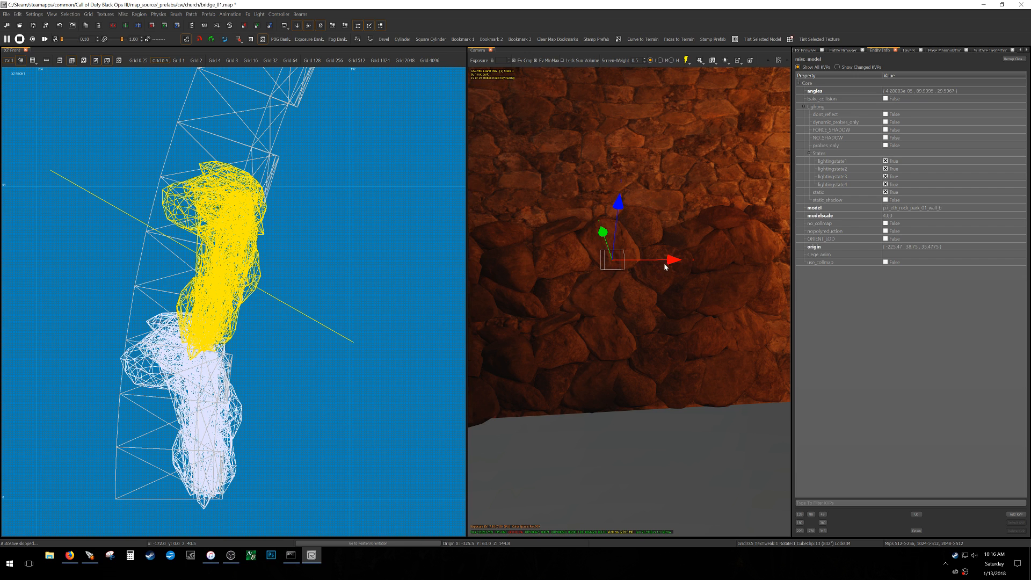
{"action": "left_click_drag", "start_coordinate": [677, 262], "coordinate": [480, 244]}
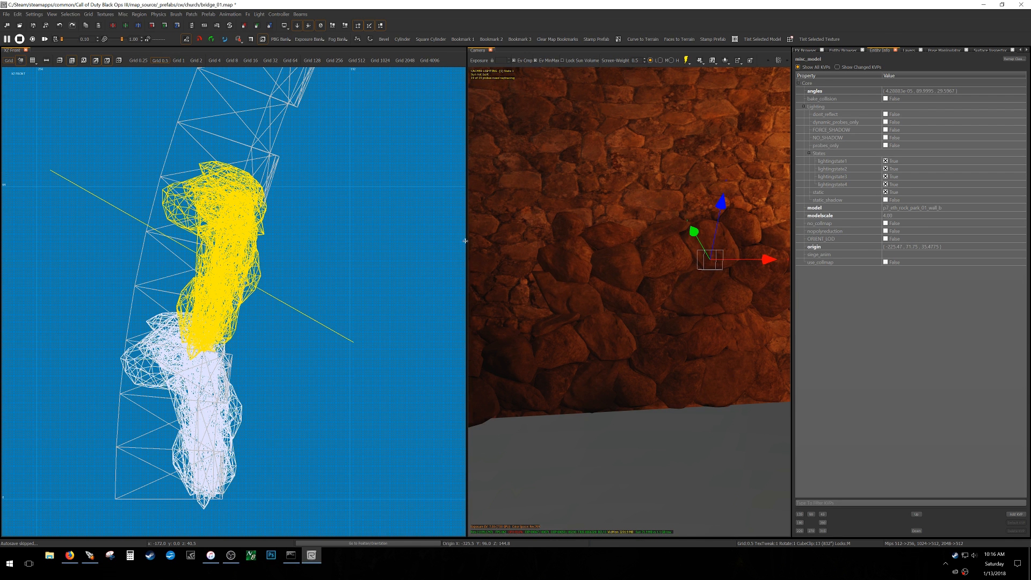
- Duplicate the second rock and stack the third copy above it along the arch's curve
{"action": "right_click_drag", "start_coordinate": [264, 303], "coordinate": [267, 340]}
{"action": "left_click_drag", "start_coordinate": [260, 312], "coordinate": [260, 309]}
{"action": "right_click_drag", "start_coordinate": [617, 317], "coordinate": [617, 300]}
{"action": "key", "text": "space"}
{"action": "left_click_drag", "start_coordinate": [723, 224], "coordinate": [714, 109]}
{"action": "right_click_drag", "start_coordinate": [401, 144], "coordinate": [404, 222]}
{"action": "left_click", "coordinate": [543, 111], "text": "shift"}
{"action": "left_click", "coordinate": [544, 110], "text": "shift"}
{"action": "left_click_drag", "start_coordinate": [263, 226], "coordinate": [197, 216]}
- Rotate the third rock by about 10.7 degrees to follow the arch and shift it 19 units along Y
{"action": "key", "text": "r"}
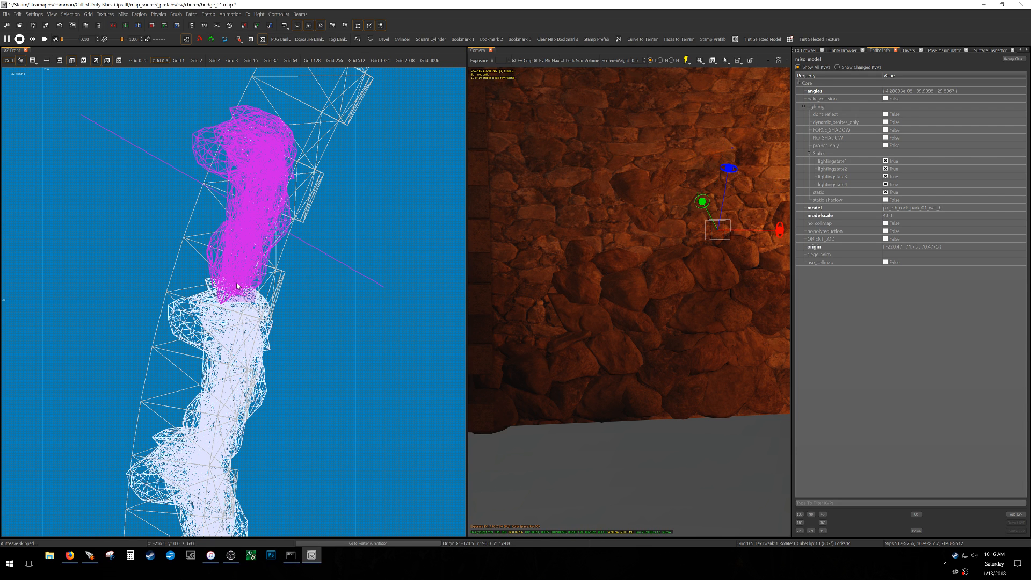
{"action": "left_click_drag", "start_coordinate": [251, 235], "coordinate": [396, 264]}
{"action": "key", "text": "r"}
{"action": "right_click_drag", "start_coordinate": [639, 257], "coordinate": [654, 234]}
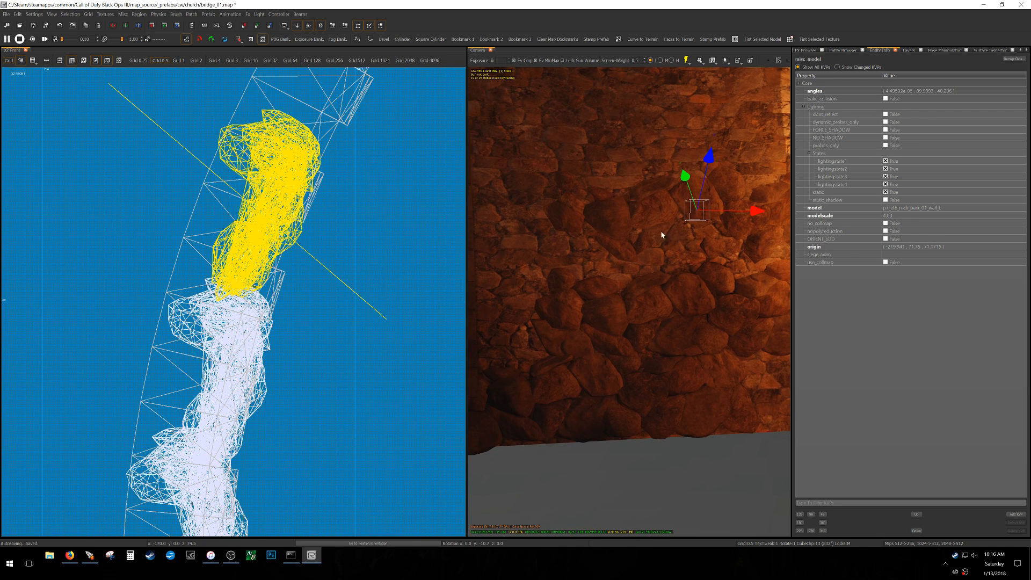
{"action": "left_click_drag", "start_coordinate": [711, 218], "coordinate": [711, 218]}
{"action": "right_click_drag", "start_coordinate": [710, 210], "coordinate": [712, 213]}
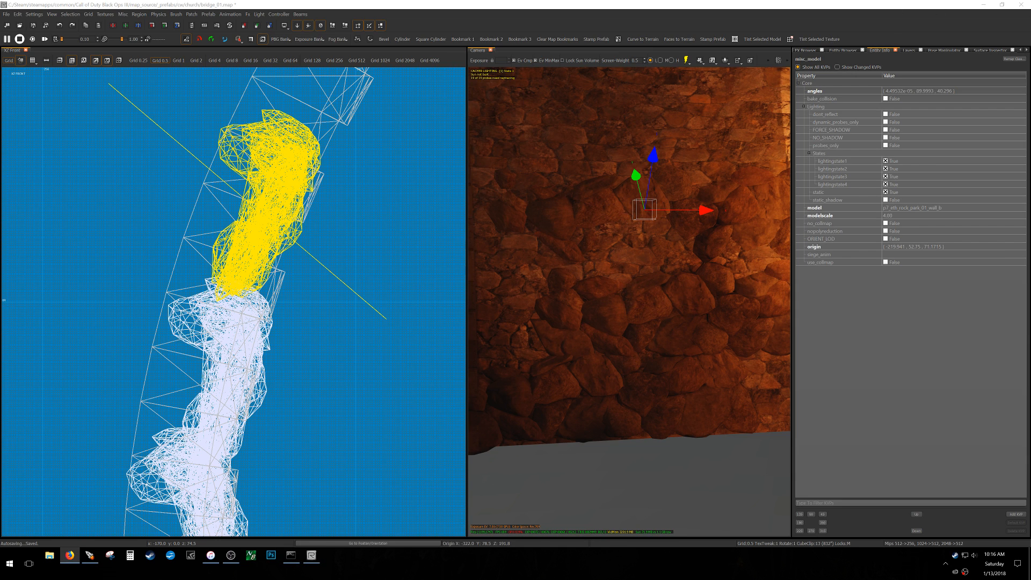
- Lower the third rock by 7.5 units along the arch so it overlaps the rock beneath it
{"action": "right_click_drag", "start_coordinate": [330, 275], "coordinate": [298, 445]}
{"action": "right_click_drag", "start_coordinate": [638, 261], "coordinate": [573, 265]}
{"action": "left_click_drag", "start_coordinate": [292, 292], "coordinate": [294, 326]}
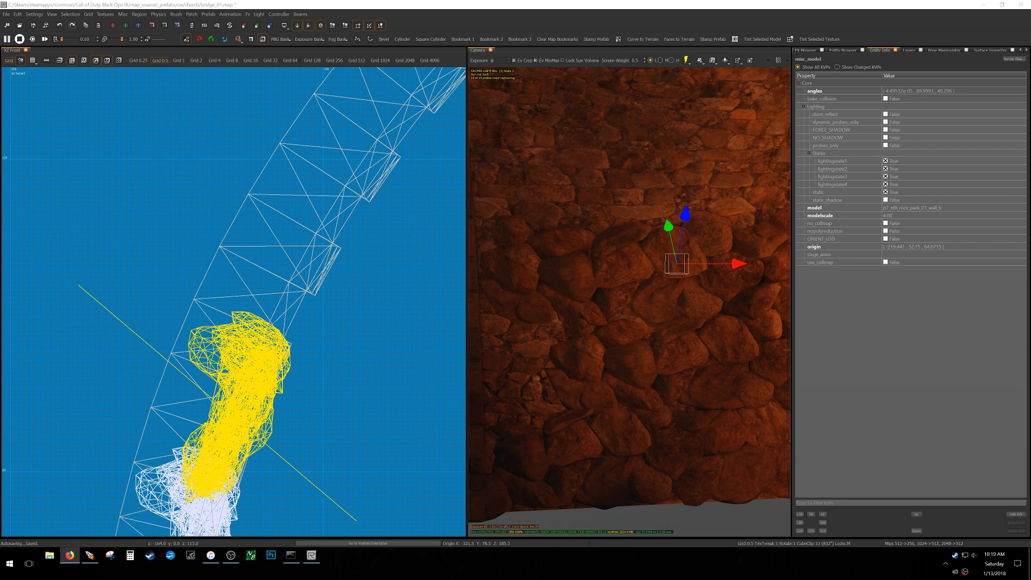
{"action": "key", "text": "XF86AudioLowerVolume"}
{"action": "mouse_move", "coordinate": [679, 261]}
{"action": "right_mouse_down"}
{"action": "mouse_move", "coordinate": [638, 263]}
{"action": "mouse_move", "coordinate": [673, 276]}
{"action": "mouse_move", "coordinate": [736, 238]}
{"action": "mouse_move", "coordinate": [784, 237]}
{"action": "mouse_move", "coordinate": [671, 254]}
{"action": "right_mouse_up"}
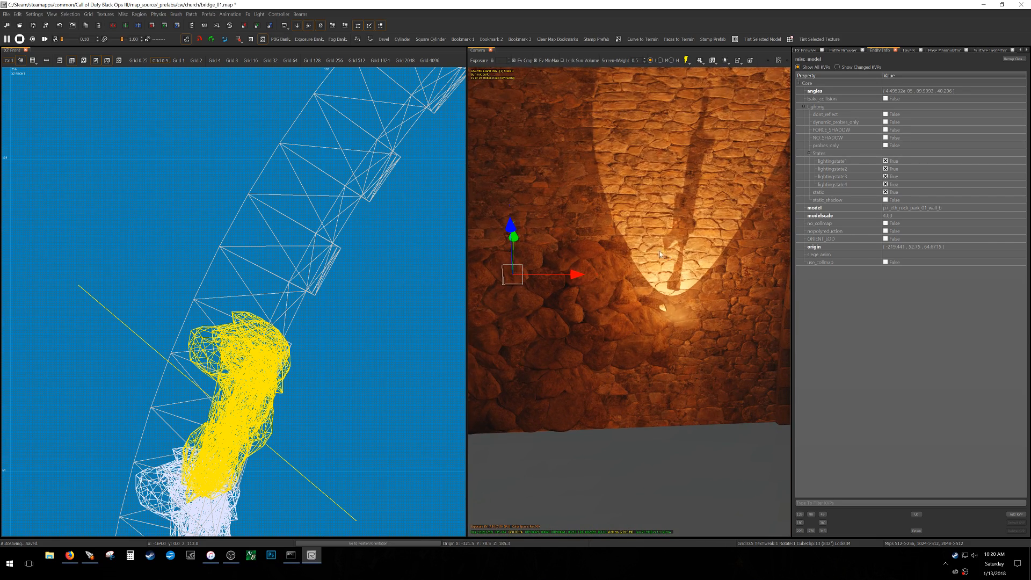
- Duplicate the third rock and stack the copy above it along the arch's curve
{"action": "scroll", "coordinate": [229, 371], "scroll_direction": "down", "scroll_amount": 3}
{"action": "scroll", "coordinate": [247, 369], "scroll_direction": "up", "scroll_amount": 3}
{"action": "key", "text": "space"}
{"action": "mouse_move", "coordinate": [263, 458]}
{"action": "left_mouse_down"}
{"action": "mouse_move", "coordinate": [285, 357]}
{"action": "mouse_move", "coordinate": [319, 308]}
{"action": "left_mouse_up"}
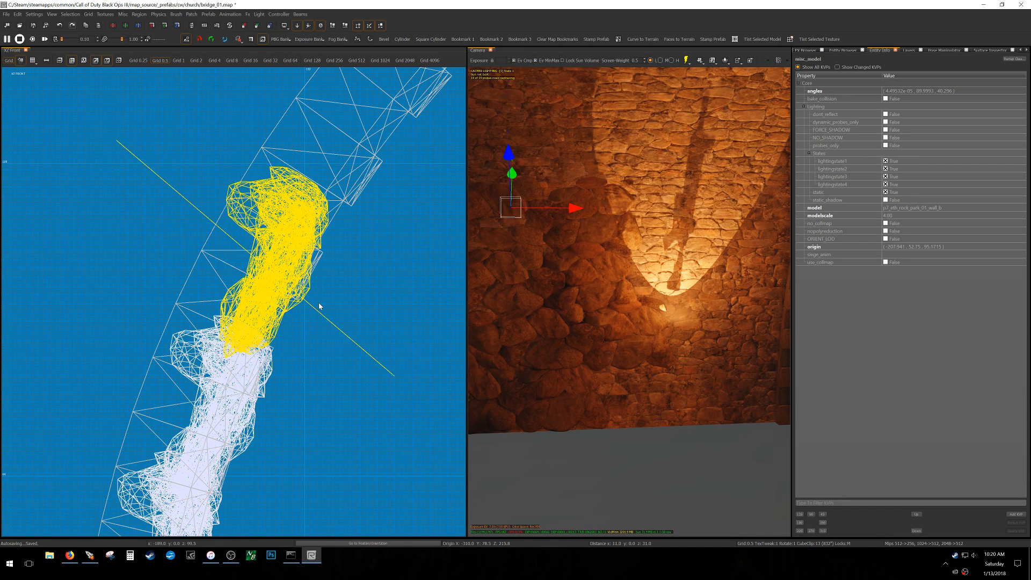
- Tilt the fourth rock by about 0.8 degrees and shift it 14 units along Y
{"action": "key", "text": "r"}
{"action": "middle_click", "coordinate": [258, 337], "text": "shift"}
{"action": "left_click_drag", "start_coordinate": [286, 361], "coordinate": [288, 370]}
{"action": "key", "text": "r"}
{"action": "right_click_drag", "start_coordinate": [639, 304], "coordinate": [670, 249]}
{"action": "left_click_drag", "start_coordinate": [719, 222], "coordinate": [688, 224]}
{"action": "right_click_drag", "start_coordinate": [689, 263], "coordinate": [655, 265]}
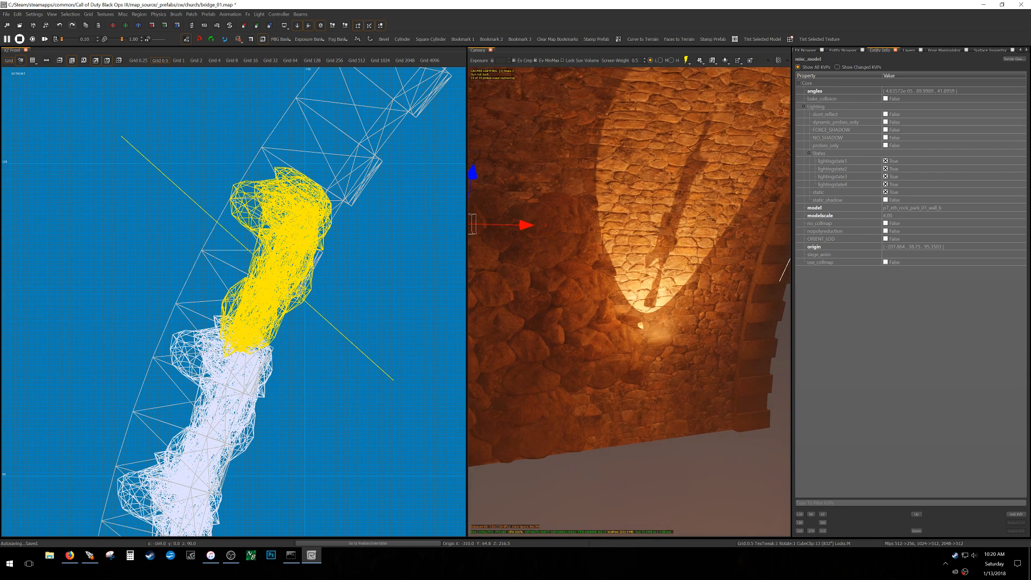
- Duplicate the fourth rock, shift the copy along Y to 121.75 and fine-tune its height against the arch
{"action": "right_click_drag", "start_coordinate": [328, 280], "coordinate": [311, 312]}
{"action": "key", "text": "space"}
{"action": "right_click_drag", "start_coordinate": [652, 236], "coordinate": [653, 235]}
{"action": "left_click_drag", "start_coordinate": [578, 246], "coordinate": [747, 252]}
{"action": "right_click_drag", "start_coordinate": [748, 253], "coordinate": [748, 252]}
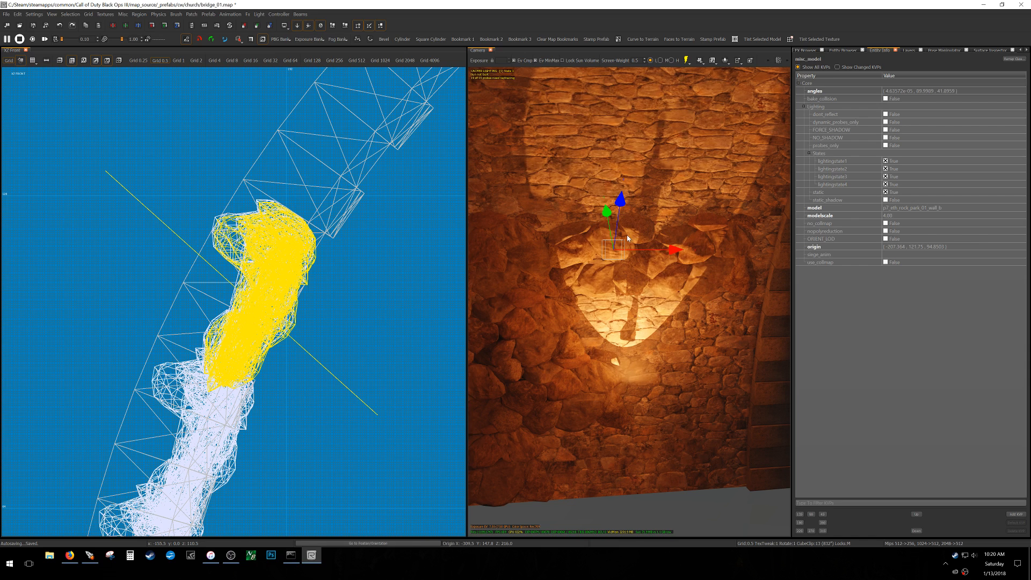
{"action": "left_click_drag", "start_coordinate": [290, 291], "coordinate": [285, 280]}
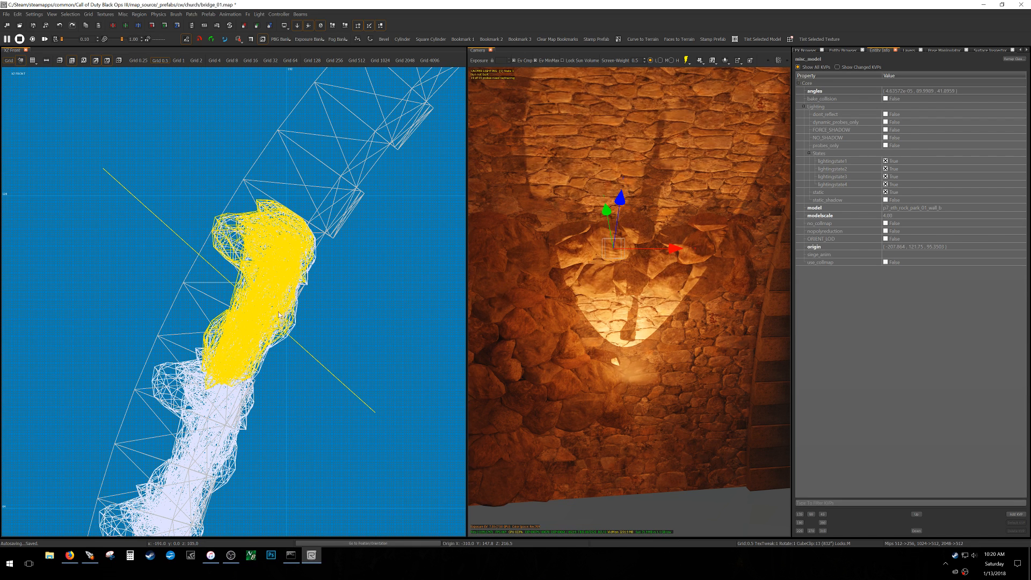
- Place another rock copy lower on the arch, tilted to about 40.3 degrees, and shift it along Y to 133.25
{"action": "left_click_drag", "start_coordinate": [233, 332], "coordinate": [211, 346]}
{"action": "right_click_drag", "start_coordinate": [574, 318], "coordinate": [618, 253]}
{"action": "left_click_drag", "start_coordinate": [617, 277], "coordinate": [618, 286]}
{"action": "mouse_move", "coordinate": [618, 286]}
{"action": "right_mouse_down"}
{"action": "mouse_move", "coordinate": [583, 284]}
{"action": "mouse_move", "coordinate": [626, 282]}
{"action": "right_mouse_up"}
{"action": "left_click_drag", "start_coordinate": [661, 283], "coordinate": [693, 282]}
{"action": "mouse_move", "coordinate": [693, 282]}
{"action": "right_mouse_down"}
{"action": "mouse_move", "coordinate": [757, 290]}
{"action": "mouse_move", "coordinate": [676, 287]}
{"action": "mouse_move", "coordinate": [674, 295]}
{"action": "mouse_move", "coordinate": [746, 284]}
{"action": "mouse_move", "coordinate": [644, 300]}
{"action": "mouse_move", "coordinate": [682, 282]}
{"action": "mouse_move", "coordinate": [706, 291]}
{"action": "right_mouse_up"}
- Nudge the lower rock copy along X against the arch's underside and save the map
{"action": "key", "text": "w"}
{"action": "key", "text": "w"}
{"action": "left_click_drag", "start_coordinate": [534, 290], "coordinate": [548, 286]}
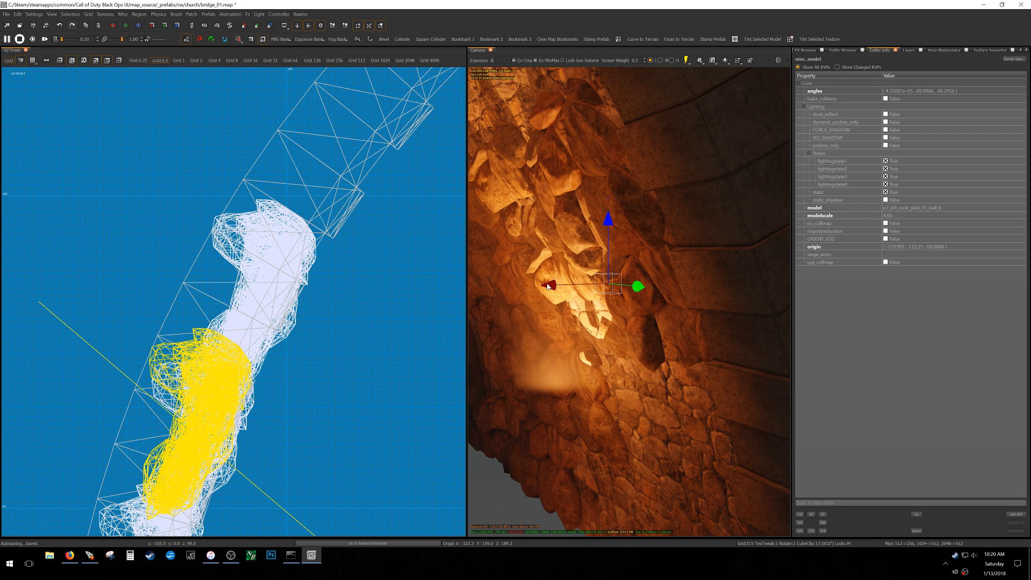
{"action": "right_click_drag", "start_coordinate": [570, 290], "coordinate": [573, 290]}
{"action": "key", "text": "ctrl+s"}
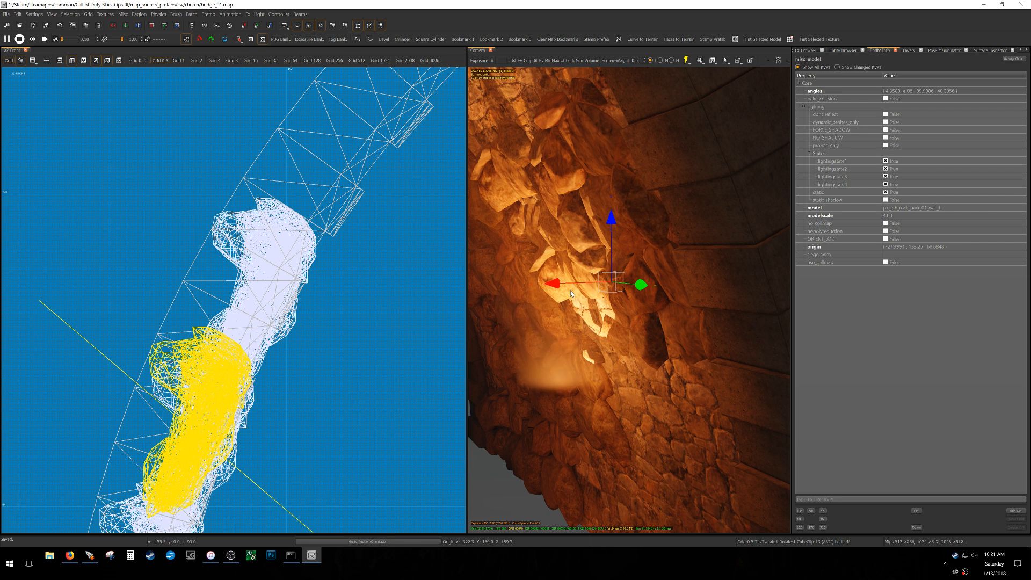
- Duplicate the rock further down the arch and rotate the copy by about 10.4 degrees to follow the curve
{"action": "right_click_drag", "start_coordinate": [738, 307], "coordinate": [734, 371]}
{"action": "scroll", "coordinate": [281, 345], "scroll_direction": "down", "scroll_amount": 2}
{"action": "right_click_drag", "start_coordinate": [336, 344], "coordinate": [377, 155]}
{"action": "key", "text": "space"}
{"action": "mouse_move", "coordinate": [312, 290]}
{"action": "left_mouse_down"}
{"action": "mouse_move", "coordinate": [299, 333]}
{"action": "mouse_move", "coordinate": [294, 247]}
{"action": "mouse_move", "coordinate": [301, 283]}
{"action": "left_mouse_up"}
{"action": "key", "text": "r"}
{"action": "right_click_drag", "start_coordinate": [300, 284], "coordinate": [304, 295]}
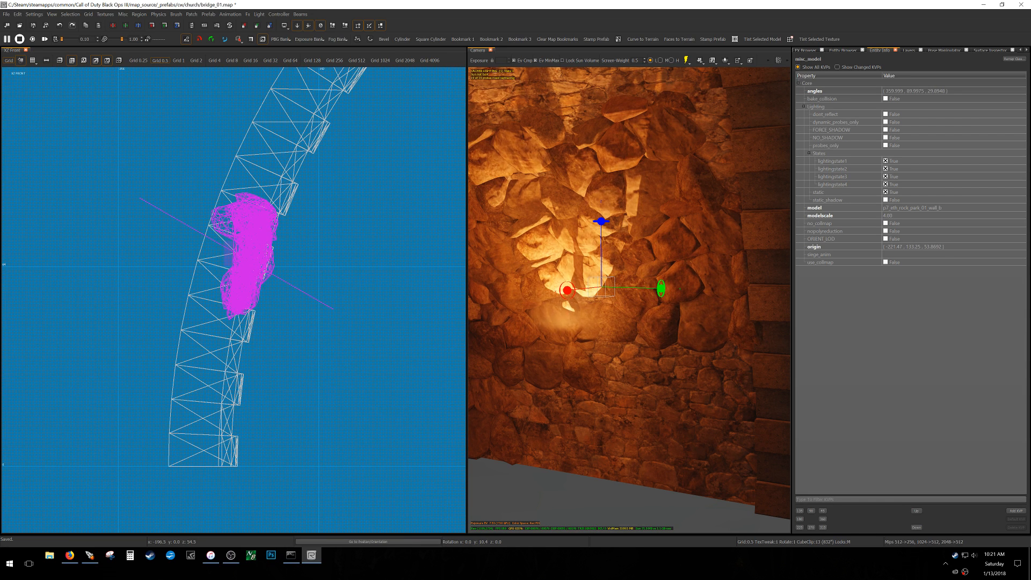
- Fine-tune the new copy's position along X and lower it slightly against the arch
{"action": "key", "text": "r"}
{"action": "left_click_drag", "start_coordinate": [303, 279], "coordinate": [302, 280]}
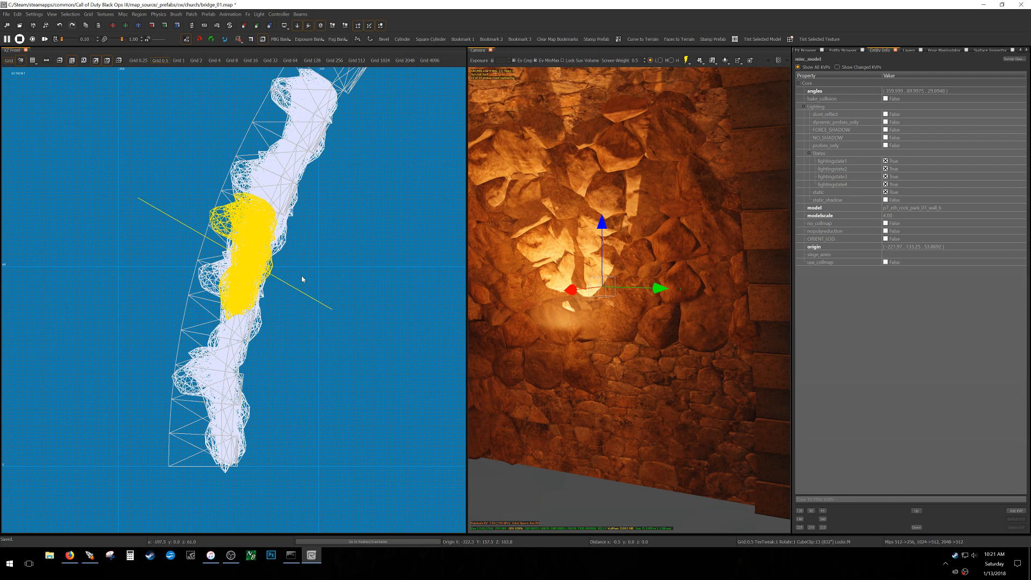
{"action": "right_click_drag", "start_coordinate": [684, 312], "coordinate": [677, 306]}
{"action": "mouse_move", "coordinate": [630, 226]}
{"action": "left_mouse_down"}
{"action": "mouse_move", "coordinate": [630, 259]}
{"action": "mouse_move", "coordinate": [630, 240]}
{"action": "left_mouse_up"}
{"action": "left_click_drag", "start_coordinate": [601, 307], "coordinate": [597, 311]}
{"action": "right_click_drag", "start_coordinate": [598, 310], "coordinate": [563, 325]}
- Duplicate the rock further down the arch, tilt the copy to about 24 degrees and lower it 3 units
{"action": "right_click_drag", "start_coordinate": [341, 311], "coordinate": [339, 286]}
{"action": "left_click_drag", "start_coordinate": [337, 317], "coordinate": [316, 373]}
{"action": "key", "text": "r"}
{"action": "key", "text": "r"}
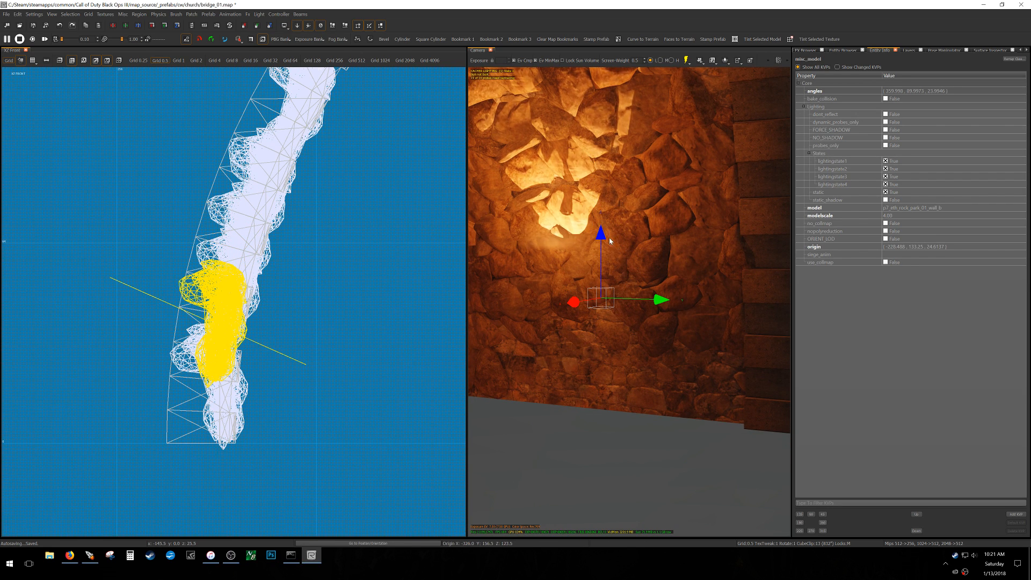
{"action": "mouse_move", "coordinate": [609, 238]}
{"action": "left_mouse_down"}
{"action": "mouse_move", "coordinate": [607, 299]}
{"action": "mouse_move", "coordinate": [610, 246]}
{"action": "left_mouse_up"}
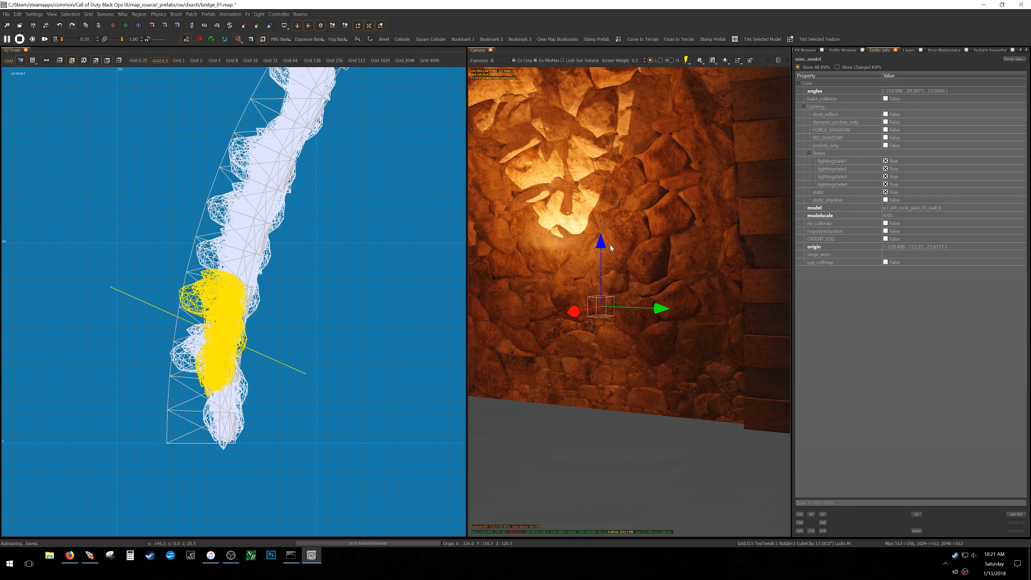
- Add a rock copy at the arch's foot, tilted to about 18.8 degrees, and save the map
{"action": "right_click_drag", "start_coordinate": [669, 322], "coordinate": [489, 320]}
{"action": "left_click_drag", "start_coordinate": [367, 335], "coordinate": [363, 385]}
{"action": "key", "text": "r"}
{"action": "mouse_move", "coordinate": [364, 385]}
{"action": "left_mouse_down"}
{"action": "mouse_move", "coordinate": [361, 371]}
{"action": "mouse_move", "coordinate": [363, 385]}
{"action": "left_mouse_up"}
{"action": "key", "text": "r"}
{"action": "left_click_drag", "start_coordinate": [653, 356], "coordinate": [649, 357]}
{"action": "right_click_drag", "start_coordinate": [649, 357], "coordinate": [607, 352]}
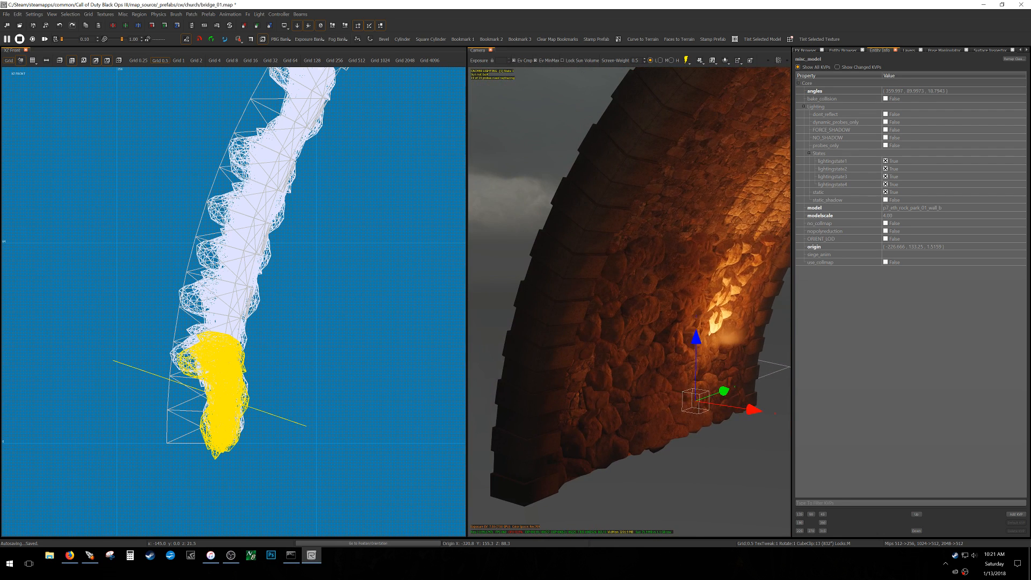
{"action": "key", "text": "Escape"}
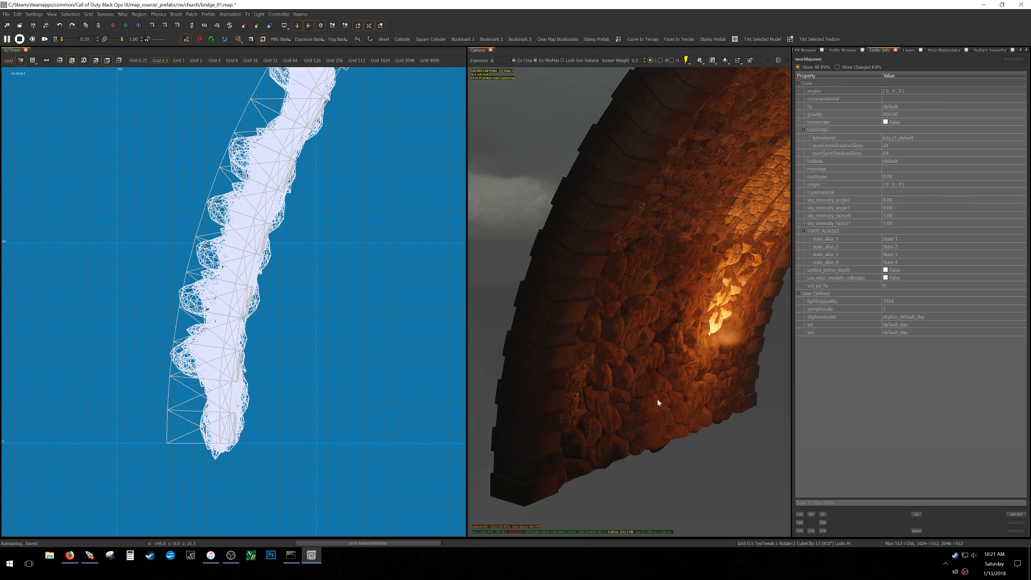
{"action": "key", "text": "ctrl+s"}
- Place a rock over the bare stonework near the arch's edge, tilted to about 23.5 degrees, at a Y of about -45
{"action": "mouse_move", "coordinate": [657, 405]}
{"action": "right_mouse_down"}
{"action": "mouse_move", "coordinate": [579, 400]}
{"action": "mouse_move", "coordinate": [741, 408]}
{"action": "mouse_move", "coordinate": [601, 402]}
{"action": "mouse_move", "coordinate": [659, 392]}
{"action": "mouse_move", "coordinate": [580, 401]}
{"action": "mouse_move", "coordinate": [658, 400]}
{"action": "right_mouse_up"}
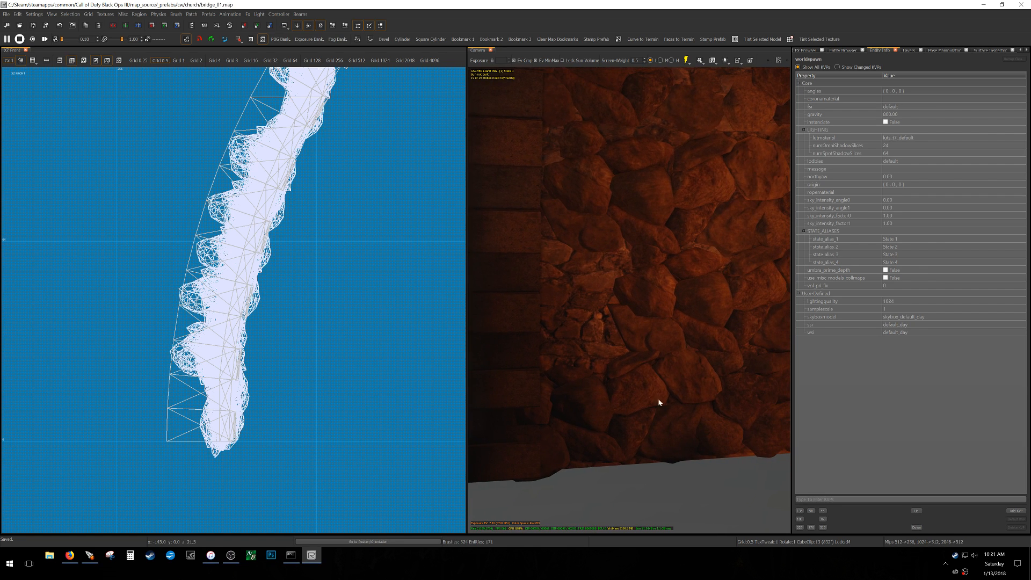
{"action": "left_click", "coordinate": [656, 330]}
{"action": "key", "text": "r"}
{"action": "left_click_drag", "start_coordinate": [336, 299], "coordinate": [324, 292]}
{"action": "key", "text": "r"}
{"action": "scroll", "coordinate": [698, 322], "scroll_direction": "down", "scroll_amount": 3}
{"action": "right_click_drag", "start_coordinate": [698, 322], "coordinate": [720, 318]}
{"action": "left_click_drag", "start_coordinate": [783, 312], "coordinate": [713, 314]}
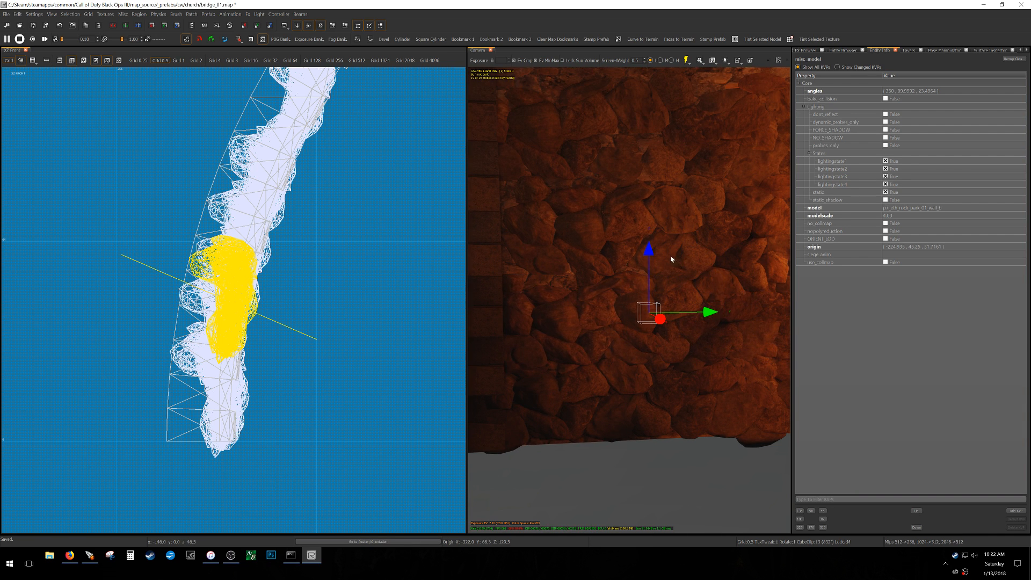
- Raise the edge rock by 4.5 units, nudge it along X and deselect it
{"action": "left_click_drag", "start_coordinate": [649, 249], "coordinate": [648, 237]}
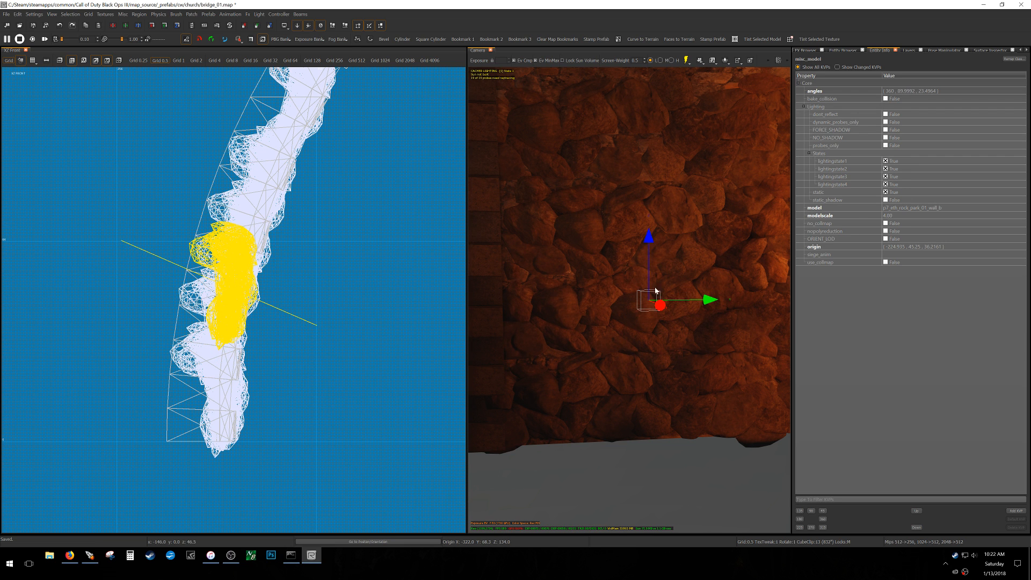
{"action": "left_click_drag", "start_coordinate": [660, 306], "coordinate": [660, 309]}
{"action": "key", "text": "Escape"}
- Select all the rock models, duplicate them and move the copied set up the arch above the originals
{"action": "right_click_drag", "start_coordinate": [660, 308], "coordinate": [701, 301]}
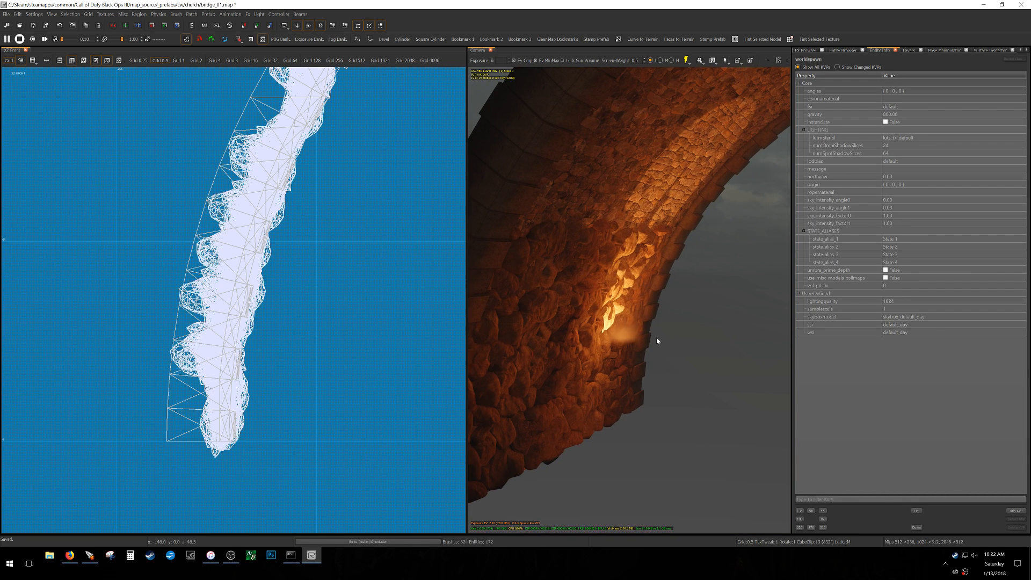
{"action": "scroll", "coordinate": [97, 289], "scroll_direction": "down", "scroll_amount": 2}
{"action": "left_click", "coordinate": [541, 412]}
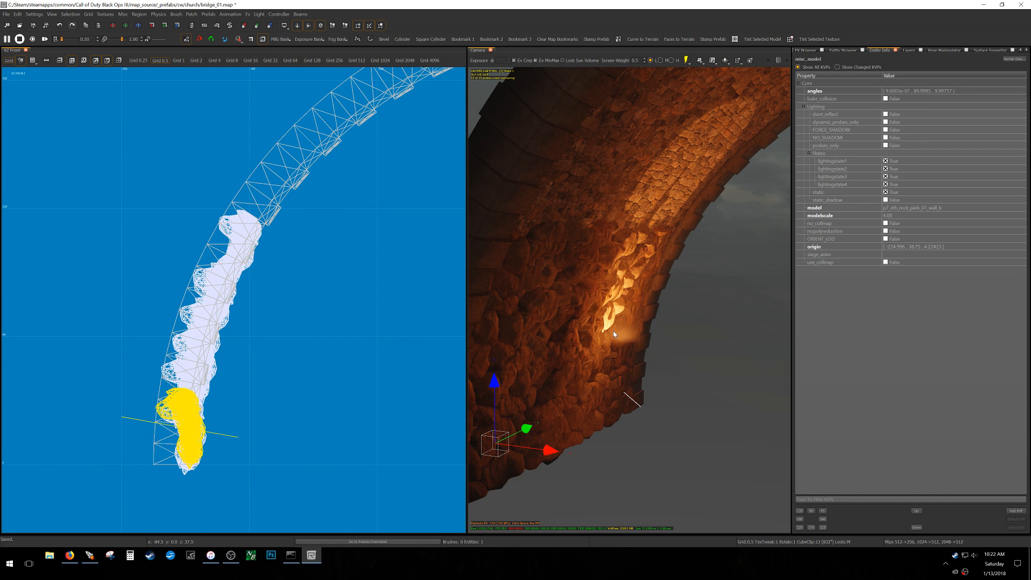
{"action": "key", "text": "shift+a"}
{"action": "key", "text": "space"}
{"action": "mouse_move", "coordinate": [228, 424]}
{"action": "left_mouse_down"}
{"action": "mouse_move", "coordinate": [272, 182]}
{"action": "mouse_move", "coordinate": [282, 189]}
{"action": "left_mouse_up"}
- Rotate the copied rock set by about 31.4 degrees so it follows the arch's curve
{"action": "key", "text": "r"}
{"action": "middle_click", "coordinate": [256, 205], "text": "shift"}
{"action": "right_click_drag", "start_coordinate": [256, 207], "coordinate": [205, 309]}
{"action": "left_click_drag", "start_coordinate": [243, 124], "coordinate": [346, 209]}
{"action": "key", "text": "r"}
{"action": "right_click_drag", "start_coordinate": [591, 195], "coordinate": [610, 156]}
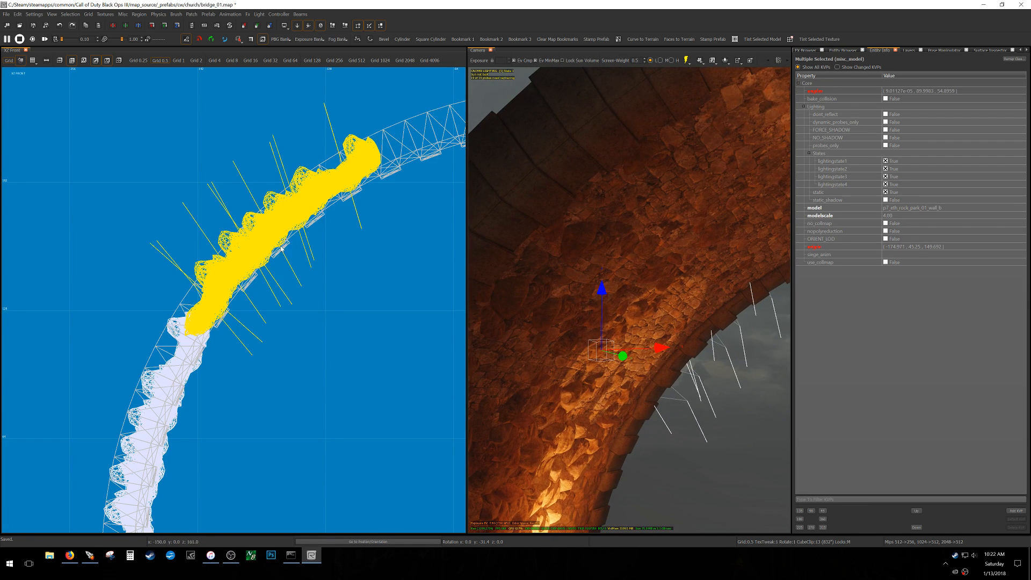
- Fine-tune the copied set's position, rotate it by about 2.1 degrees more and save the map
{"action": "key", "text": "r"}
{"action": "left_click_drag", "start_coordinate": [218, 322], "coordinate": [218, 325]}
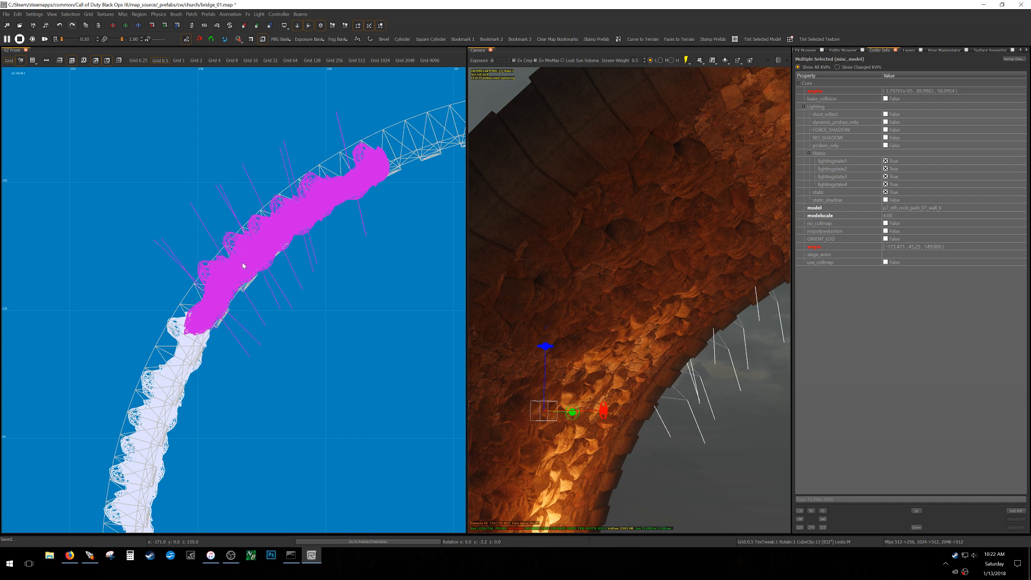
{"action": "middle_click", "coordinate": [364, 170], "text": "shift"}
{"action": "left_click_drag", "start_coordinate": [364, 170], "coordinate": [364, 169]}
{"action": "mouse_move", "coordinate": [702, 258]}
{"action": "right_mouse_down"}
{"action": "mouse_move", "coordinate": [612, 258]}
{"action": "mouse_move", "coordinate": [677, 263]}
{"action": "mouse_move", "coordinate": [717, 282]}
{"action": "mouse_move", "coordinate": [677, 261]}
{"action": "mouse_move", "coordinate": [694, 264]}
{"action": "right_mouse_up"}
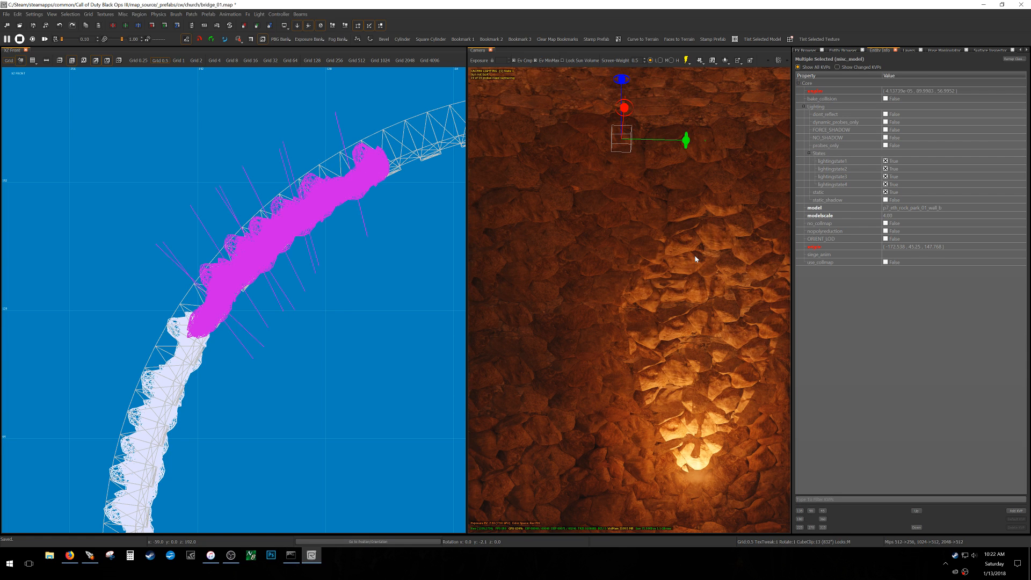
{"action": "key", "text": "ctrl+s"}
{"action": "key", "text": "alt+Tab"}
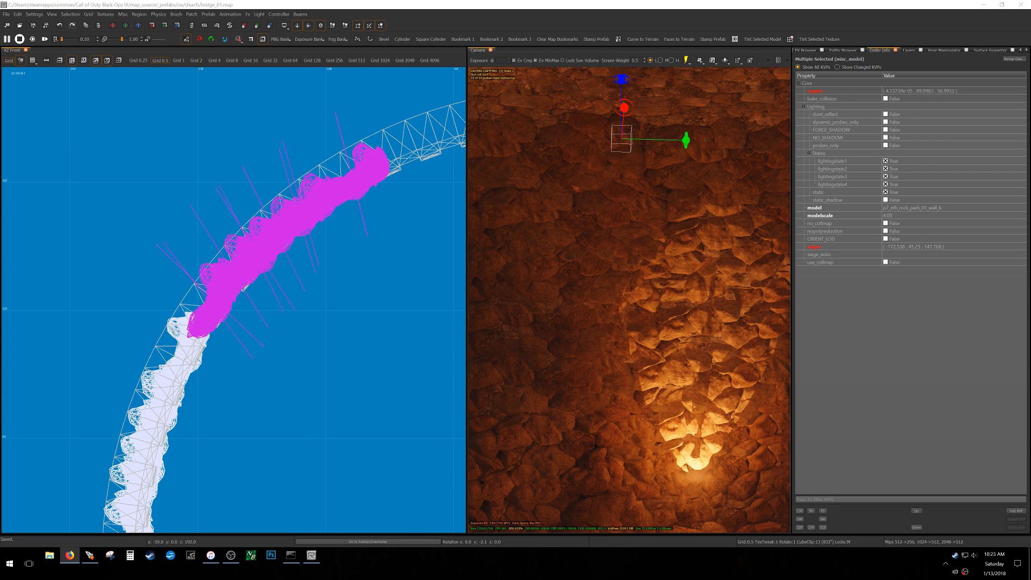
{"action": "right_click_drag", "start_coordinate": [722, 394], "coordinate": [701, 404]}
{"action": "right_click_drag", "start_coordinate": [589, 293], "coordinate": [588, 280]}
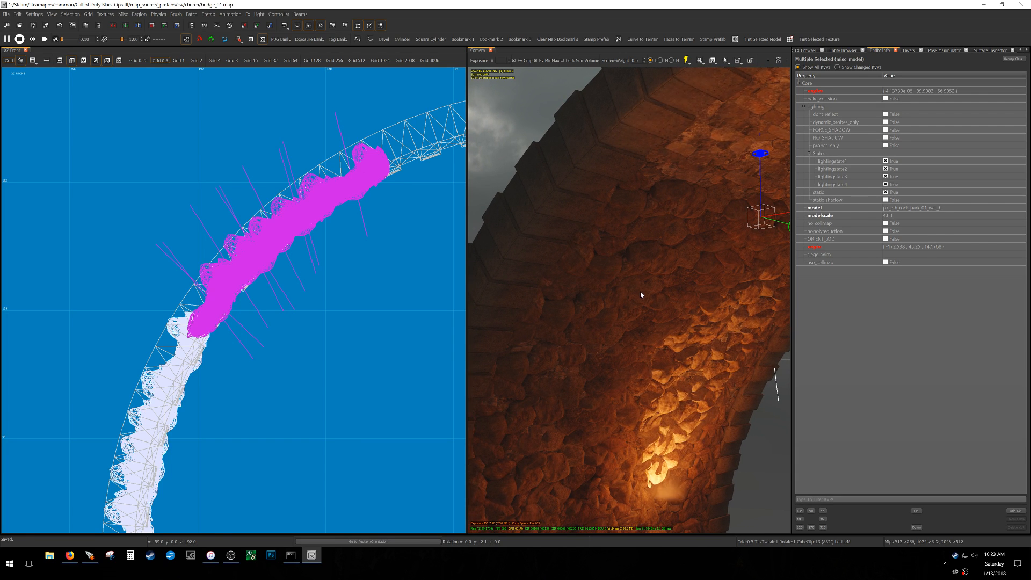
{"action": "mouse_move", "coordinate": [634, 293]}
{"action": "right_mouse_down"}
{"action": "mouse_move", "coordinate": [741, 294]}
{"action": "mouse_move", "coordinate": [649, 301]}
{"action": "mouse_move", "coordinate": [720, 290]}
{"action": "mouse_move", "coordinate": [674, 284]}
{"action": "mouse_move", "coordinate": [746, 287]}
{"action": "mouse_move", "coordinate": [649, 300]}
{"action": "right_mouse_up"}
- Duplicate the rock set again and place the rotated copy along the arch up to its crown
{"action": "key", "text": "j"}
{"action": "scroll", "coordinate": [264, 298], "scroll_direction": "down", "scroll_amount": 3}
{"action": "mouse_move", "coordinate": [264, 298]}
{"action": "right_mouse_down"}
{"action": "mouse_move", "coordinate": [159, 335]}
{"action": "mouse_move", "coordinate": [274, 316]}
{"action": "right_mouse_up"}
{"action": "scroll", "coordinate": [292, 303], "scroll_direction": "up", "scroll_amount": 2}
{"action": "scroll", "coordinate": [165, 299], "scroll_direction": "down", "scroll_amount": 1}
{"action": "key", "text": "space"}
{"action": "mouse_move", "coordinate": [117, 300]}
{"action": "left_mouse_down"}
{"action": "mouse_move", "coordinate": [248, 250]}
{"action": "mouse_move", "coordinate": [261, 265]}
{"action": "mouse_move", "coordinate": [326, 263]}
{"action": "mouse_move", "coordinate": [364, 416]}
{"action": "mouse_move", "coordinate": [360, 385]}
{"action": "mouse_move", "coordinate": [258, 340]}
{"action": "left_mouse_up"}
{"action": "key", "text": "r"}
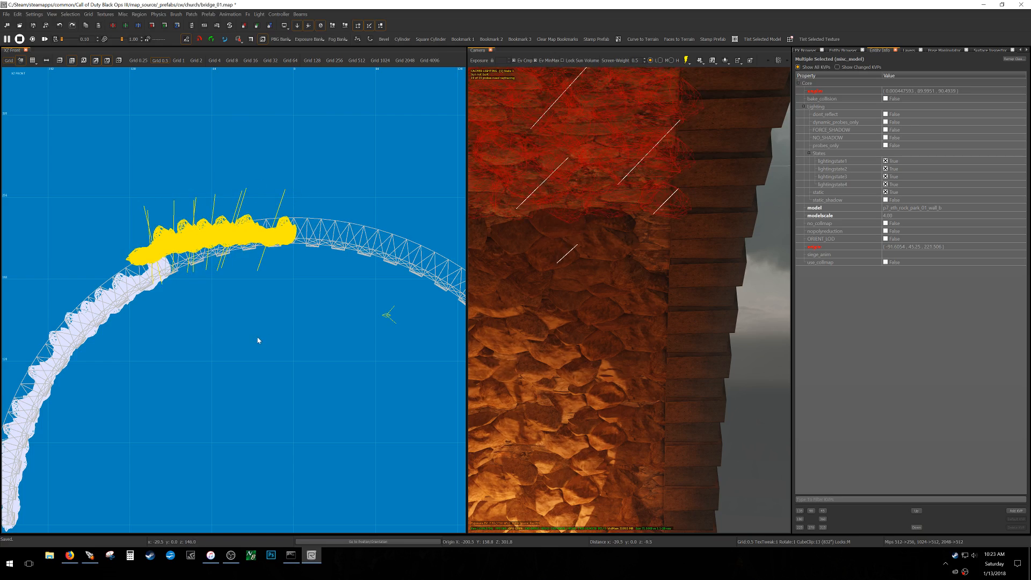
- Shift the upper rock set about 2 units towards the crown and rotate it back by about 7.6 degrees
{"action": "scroll", "coordinate": [280, 223], "scroll_direction": "up", "scroll_amount": 4}
{"action": "left_click_drag", "start_coordinate": [283, 240], "coordinate": [310, 265]}
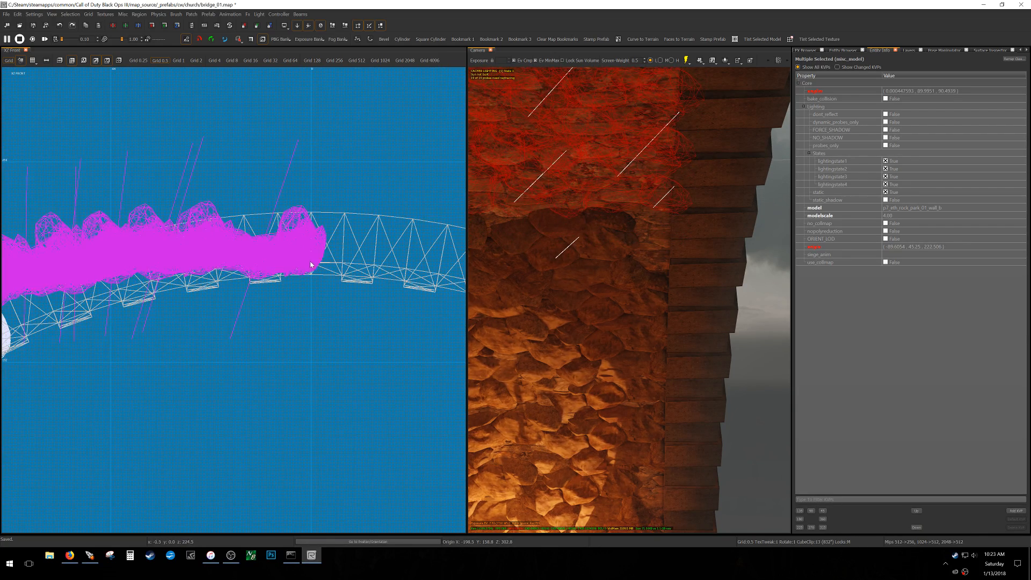
{"action": "scroll", "coordinate": [310, 263], "scroll_direction": "down", "scroll_amount": 3}
{"action": "right_click_drag", "start_coordinate": [310, 263], "coordinate": [314, 260]}
{"action": "right_click_drag", "start_coordinate": [315, 260], "coordinate": [312, 245], "text": "alt"}
{"action": "right_click_drag", "start_coordinate": [684, 250], "coordinate": [661, 250]}
{"action": "key", "text": "j"}
{"action": "mouse_move", "coordinate": [721, 271]}
{"action": "right_mouse_down"}
{"action": "mouse_move", "coordinate": [666, 268]}
{"action": "mouse_move", "coordinate": [629, 288]}
{"action": "mouse_move", "coordinate": [639, 296]}
{"action": "mouse_move", "coordinate": [652, 268]}
{"action": "mouse_move", "coordinate": [700, 277]}
{"action": "right_mouse_up"}
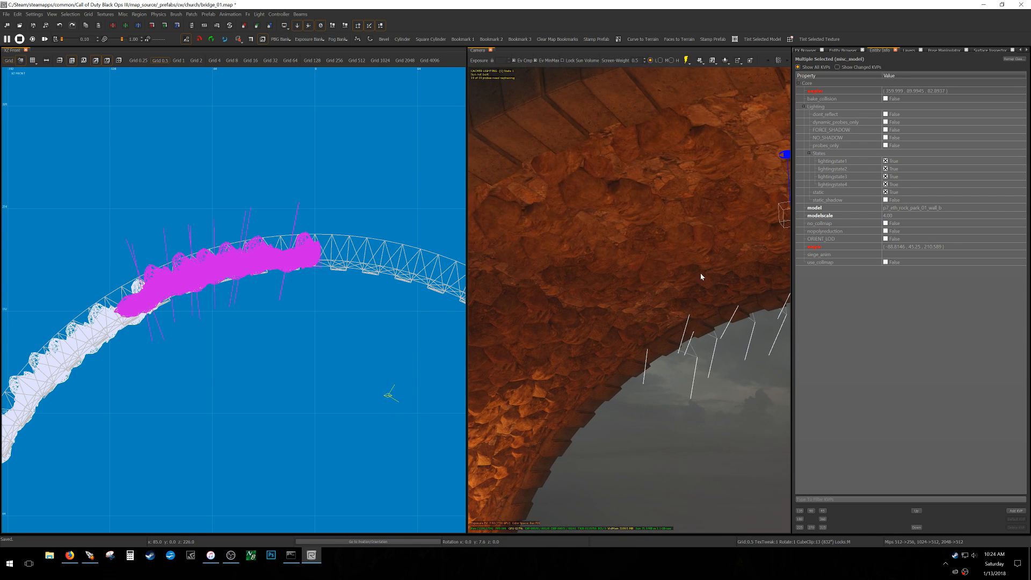
- Fine-tune the upper set's rotation around its ends until its rotation totals about 9 degrees
{"action": "left_click_drag", "start_coordinate": [332, 261], "coordinate": [336, 255]}
{"action": "right_click", "coordinate": [336, 255]}
{"action": "right_click_drag", "start_coordinate": [325, 258], "coordinate": [326, 260]}
{"action": "left_click_drag", "start_coordinate": [337, 260], "coordinate": [337, 259]}
{"action": "right_click_drag", "start_coordinate": [615, 253], "coordinate": [672, 245]}
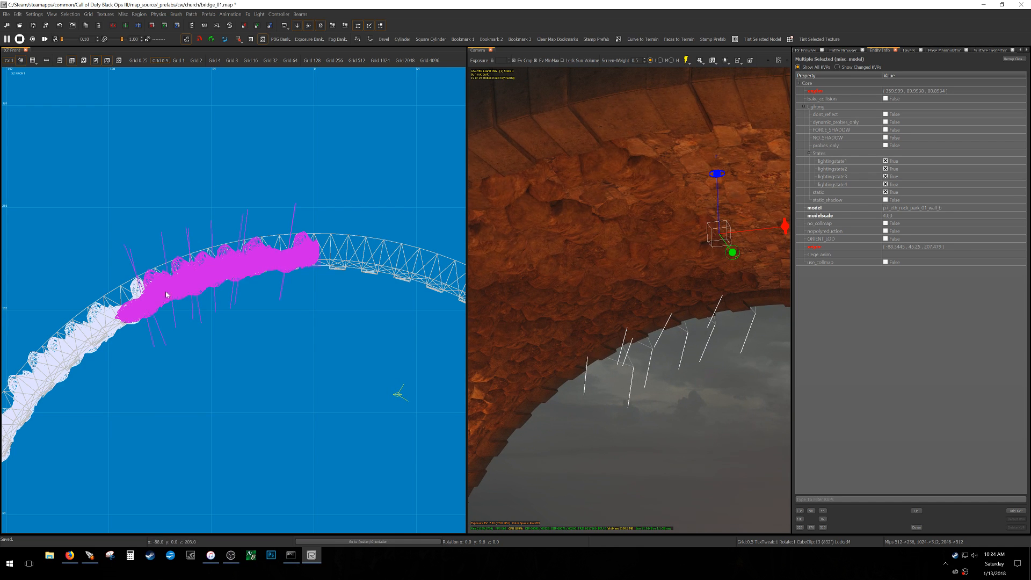
{"action": "left_click", "coordinate": [127, 315]}
{"action": "left_click_drag", "start_coordinate": [136, 305], "coordinate": [136, 307]}
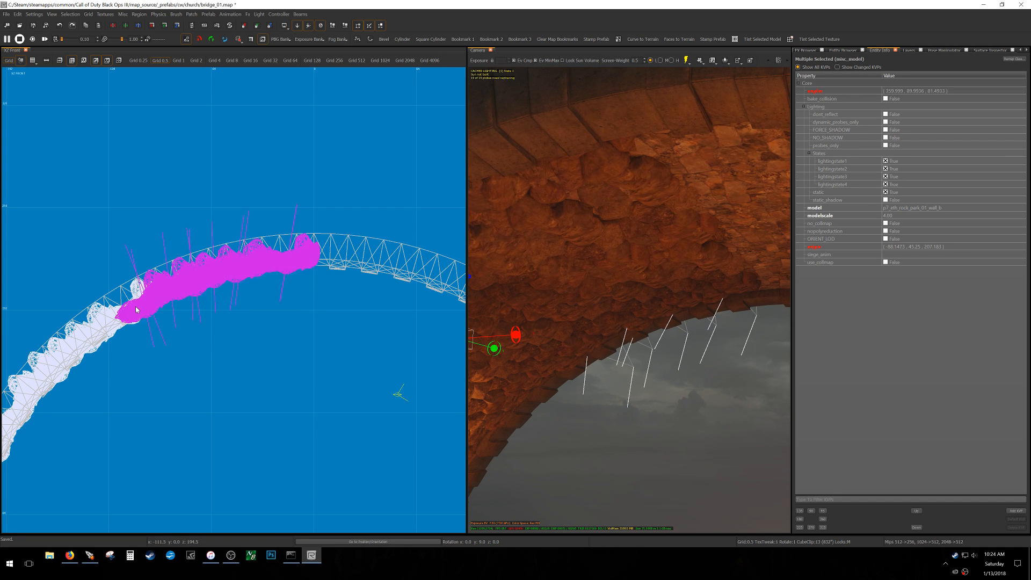
- Select all the rocks, duplicate them turned 180 degrees about Z and move the copies to the arch's other half
{"action": "mouse_move", "coordinate": [632, 292]}
{"action": "right_mouse_down"}
{"action": "mouse_move", "coordinate": [548, 301]}
{"action": "mouse_move", "coordinate": [575, 317]}
{"action": "mouse_move", "coordinate": [551, 317]}
{"action": "right_mouse_up"}
{"action": "scroll", "coordinate": [212, 281], "scroll_direction": "down", "scroll_amount": 5}
{"action": "key", "text": "shift+a"}
{"action": "key", "text": "r"}
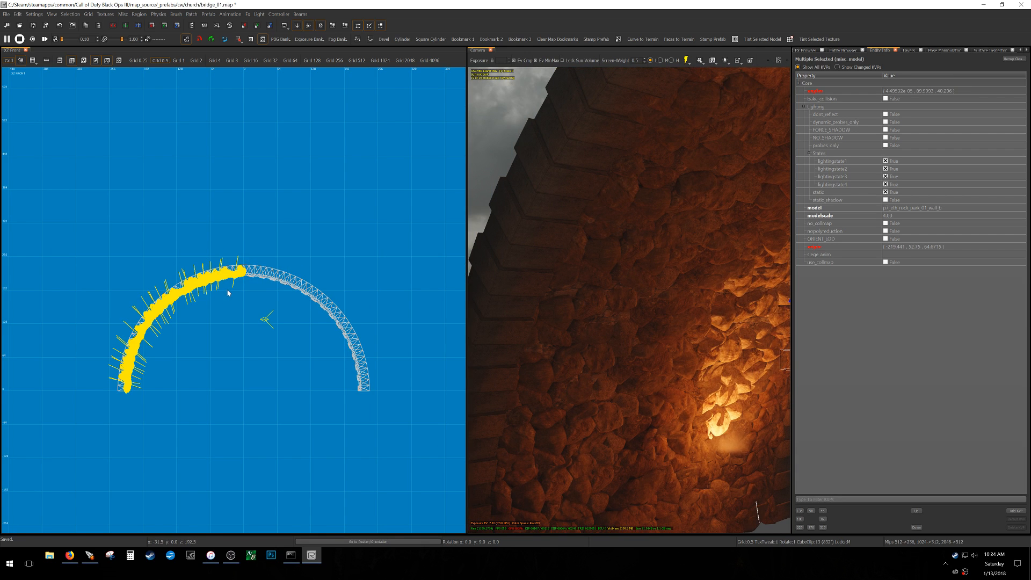
{"action": "left_click_drag", "start_coordinate": [228, 292], "coordinate": [332, 300]}
- Align the turned rock copies with the arch's other half so they meet the first half at the crown
{"action": "scroll", "coordinate": [388, 401], "scroll_direction": "up", "scroll_amount": 5}
{"action": "left_click_drag", "start_coordinate": [271, 365], "coordinate": [304, 354]}
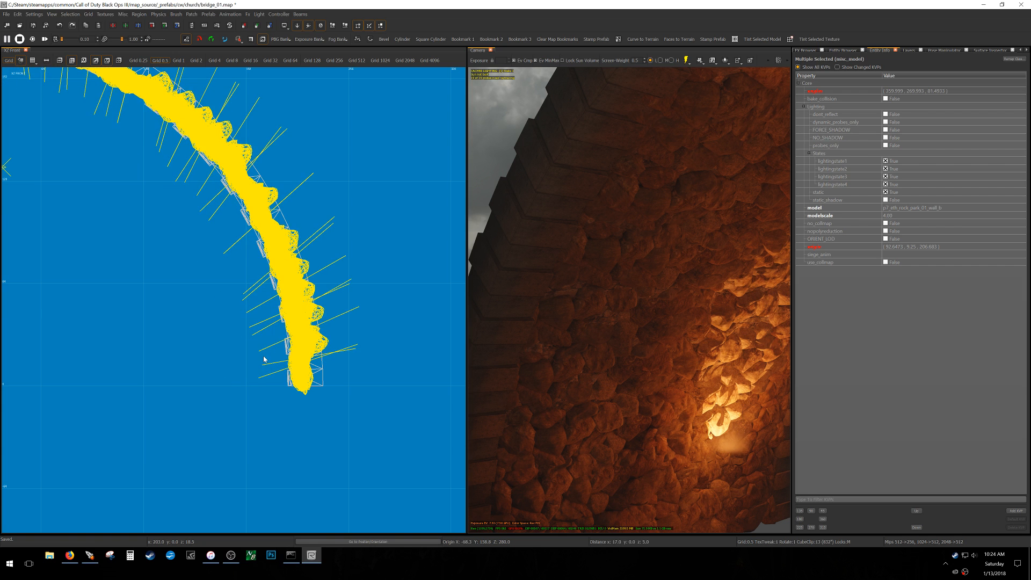
{"action": "scroll", "coordinate": [247, 346], "scroll_direction": "down", "scroll_amount": 5}
{"action": "scroll", "coordinate": [290, 247], "scroll_direction": "up", "scroll_amount": 6}
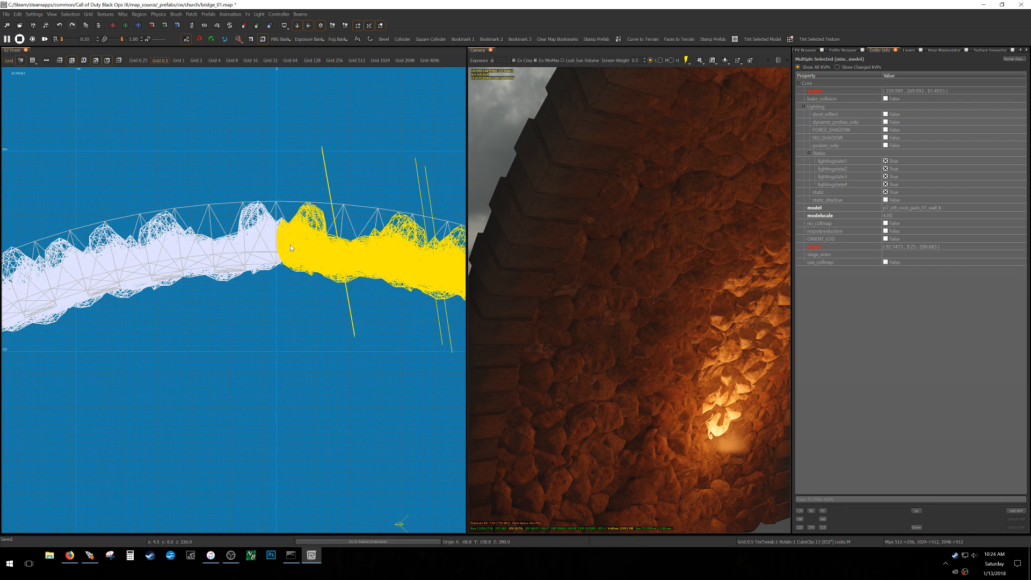
{"action": "left_click_drag", "start_coordinate": [290, 244], "coordinate": [290, 243]}
- Shift the turned copies 4 units along X towards the first half so the two sets overlap at the crown
{"action": "right_click_drag", "start_coordinate": [585, 263], "coordinate": [719, 252]}
{"action": "right_click_drag", "start_coordinate": [628, 268], "coordinate": [751, 347]}
{"action": "right_click_drag", "start_coordinate": [309, 221], "coordinate": [14, 157]}
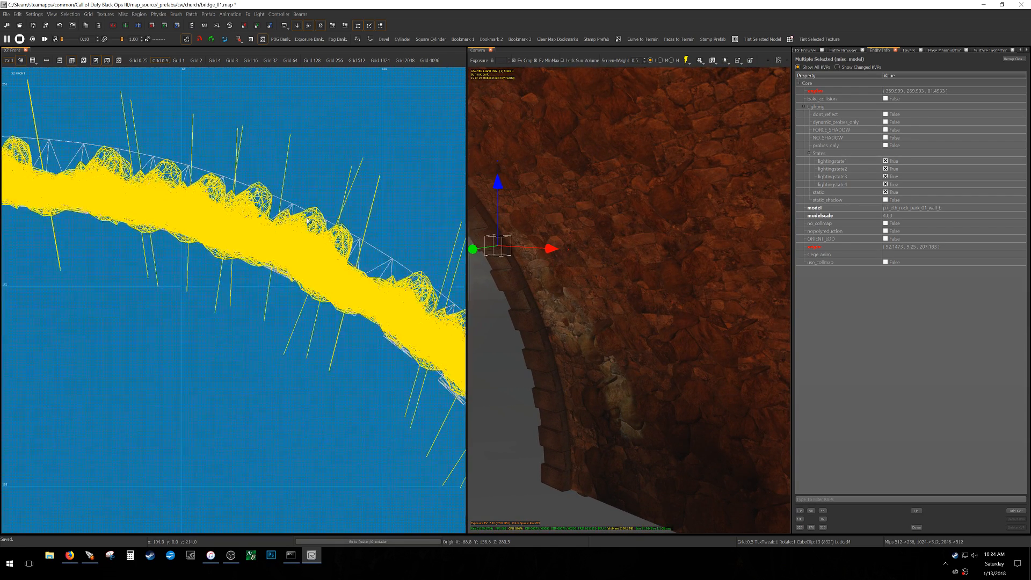
{"action": "left_click_drag", "start_coordinate": [314, 222], "coordinate": [302, 222]}
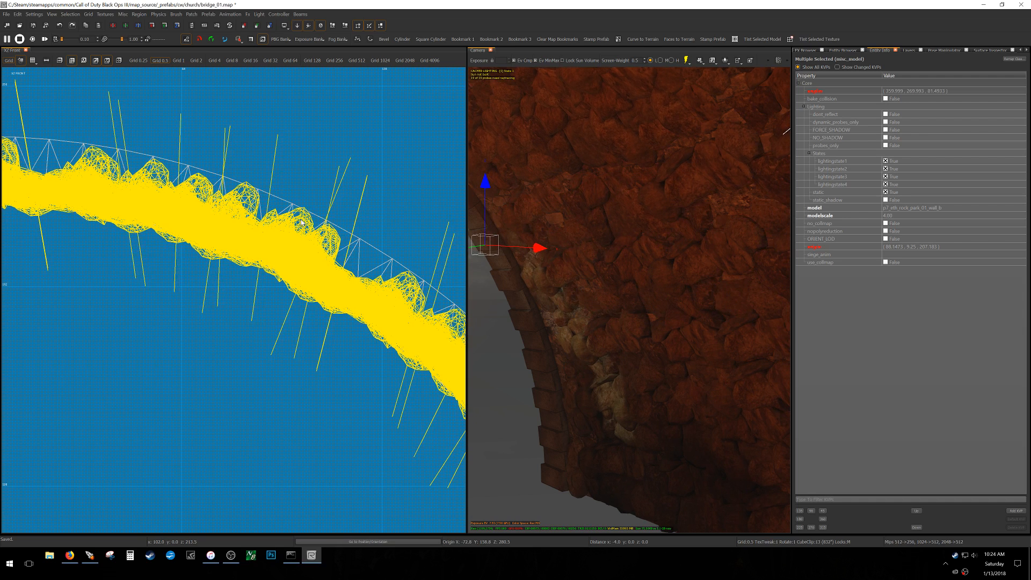
{"action": "mouse_move", "coordinate": [536, 251]}
{"action": "right_mouse_down"}
{"action": "mouse_move", "coordinate": [606, 252]}
{"action": "mouse_move", "coordinate": [552, 262]}
{"action": "right_mouse_up"}
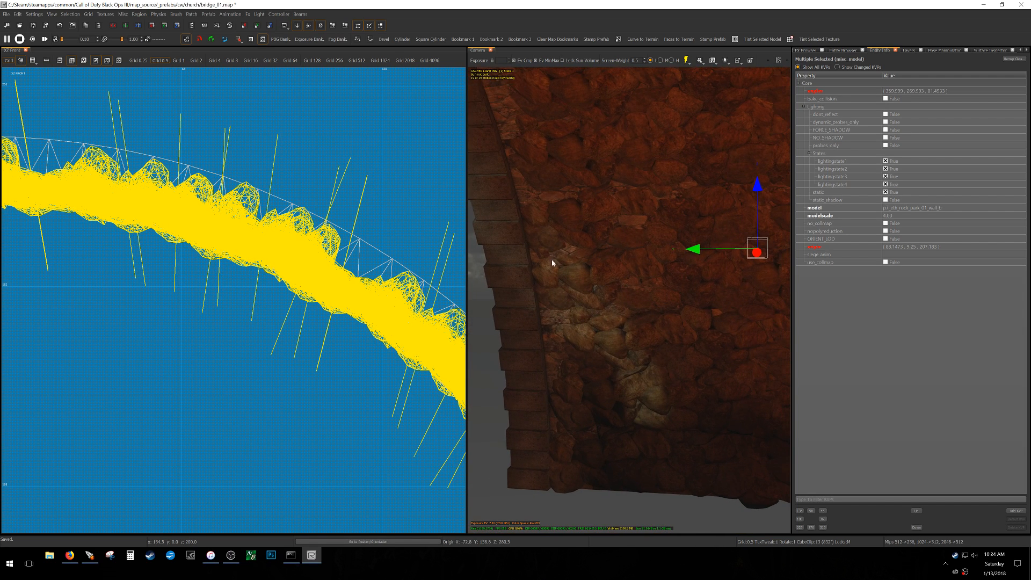
- Shift the selected turned rock copies slightly along Y beneath the arch and deselect them
{"action": "left_click_drag", "start_coordinate": [699, 251], "coordinate": [671, 253]}
{"action": "right_click_drag", "start_coordinate": [671, 253], "coordinate": [668, 274]}
{"action": "key", "text": "Escape"}
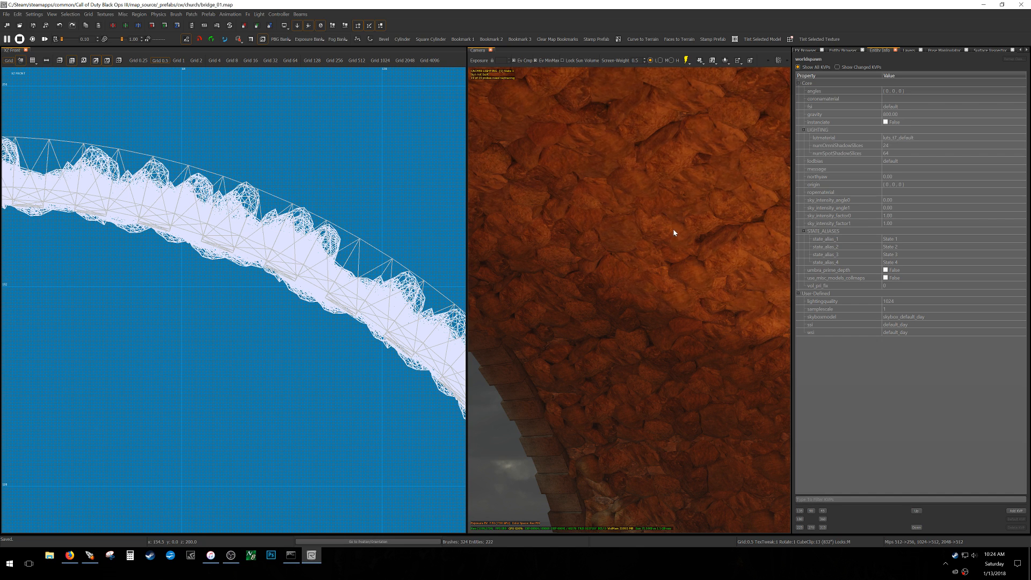
{"action": "mouse_move", "coordinate": [658, 322]}
{"action": "right_mouse_down"}
{"action": "mouse_move", "coordinate": [556, 321]}
{"action": "mouse_move", "coordinate": [561, 285]}
{"action": "mouse_move", "coordinate": [657, 326]}
{"action": "mouse_move", "coordinate": [656, 306]}
{"action": "mouse_move", "coordinate": [656, 375]}
{"action": "mouse_move", "coordinate": [656, 297]}
{"action": "right_mouse_up"}
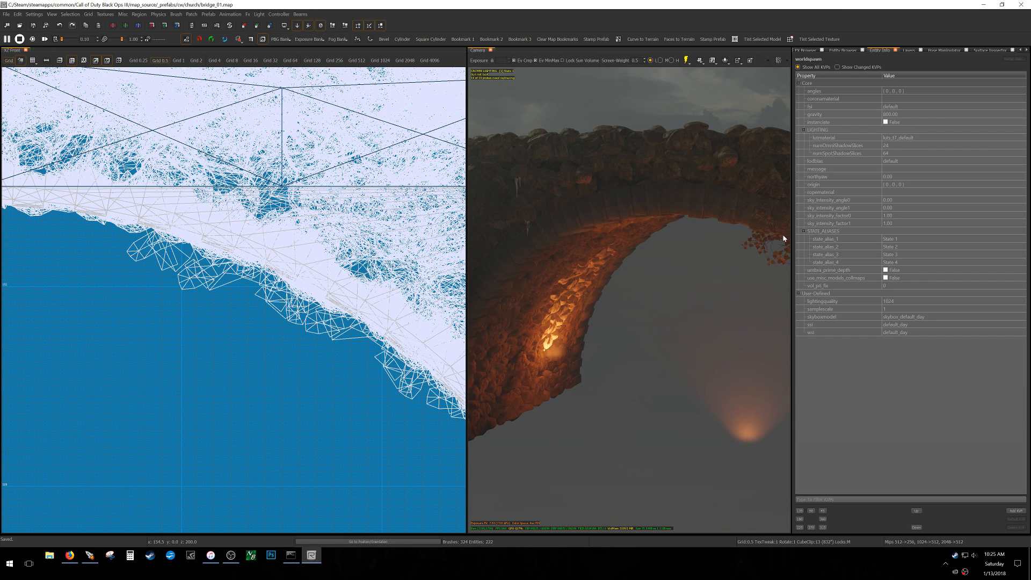
- Make the VolumeDecals visible through the filters and select the volume decal on the arch's side wall
{"action": "key", "text": "f"}
{"action": "left_click", "coordinate": [911, 220]}
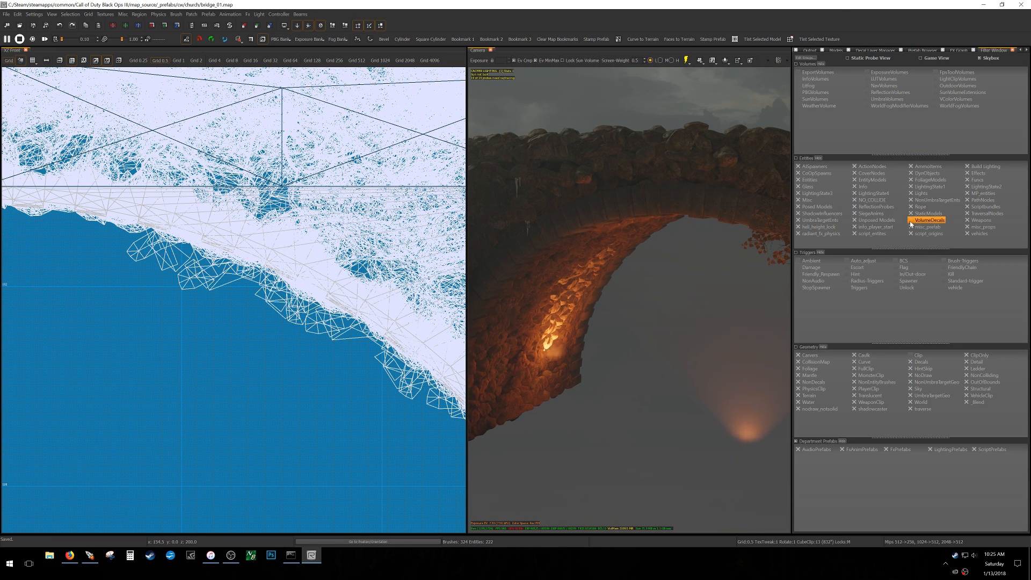
{"action": "right_click_drag", "start_coordinate": [720, 276], "coordinate": [662, 236]}
{"action": "left_click", "coordinate": [528, 169], "text": "shift"}
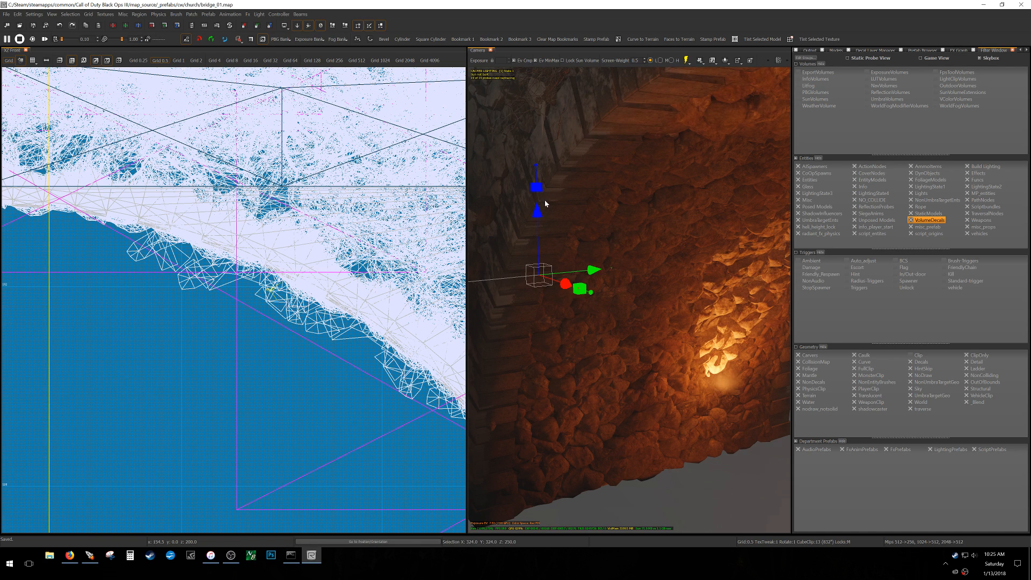
- Try moving the selected volume decal to another position along the arch's side wall
{"action": "right_click_drag", "start_coordinate": [599, 251], "coordinate": [594, 265]}
{"action": "left_click_drag", "start_coordinate": [615, 307], "coordinate": [429, 329]}
{"action": "key", "text": "ctrl+z"}
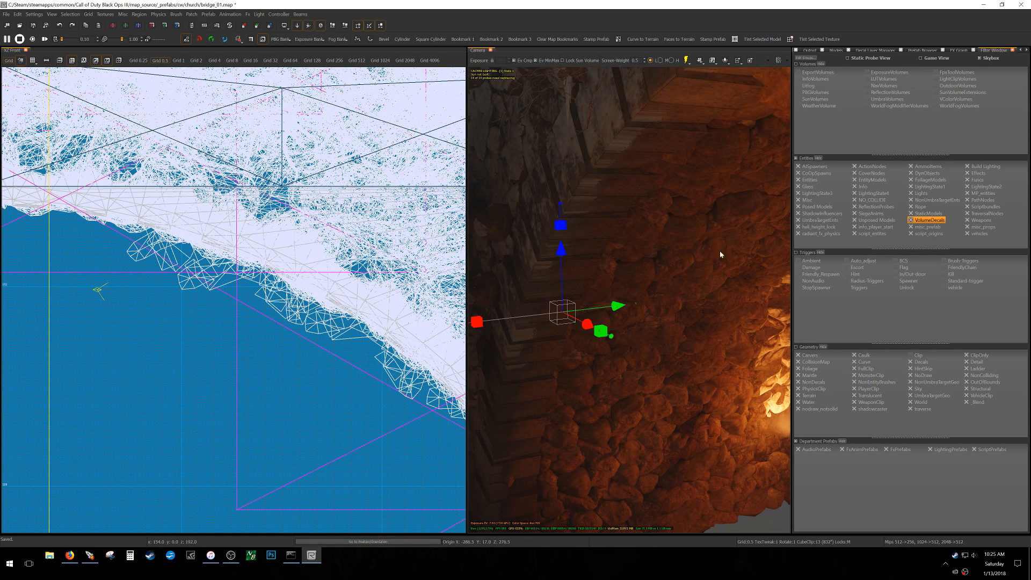
- Try edgeFeatherZ values of 1 and 0.15 on the selected decal and reset the property to 0
{"action": "key", "text": "n"}
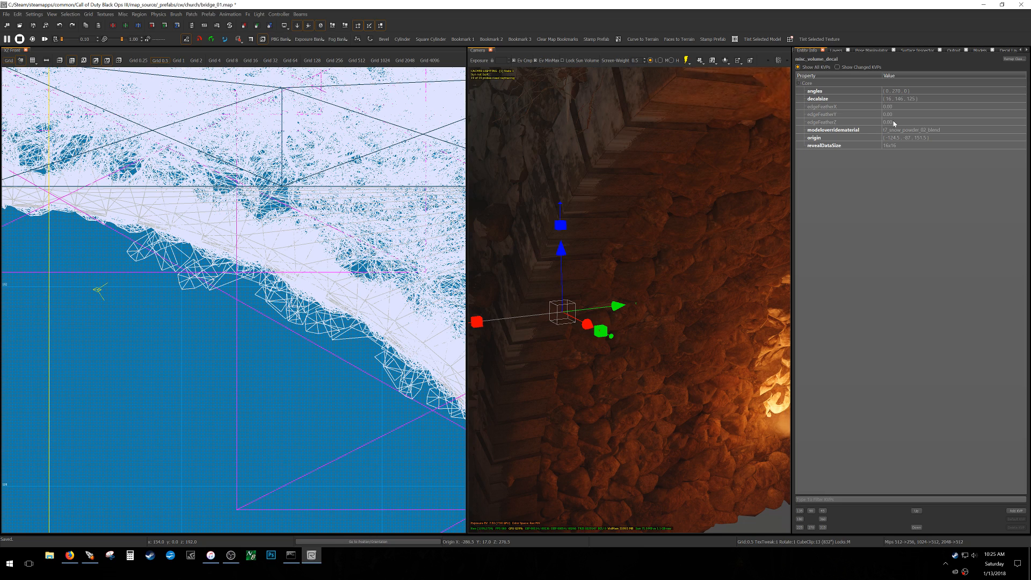
{"action": "left_click", "coordinate": [895, 123]}
{"action": "type", "text": "0.05"}
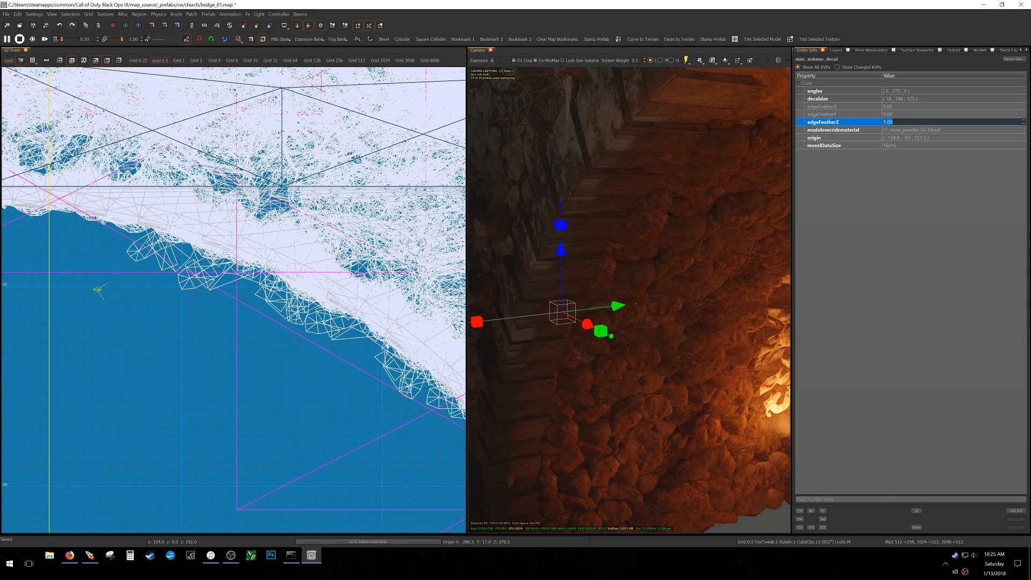
{"action": "type", "text": "0.15"}
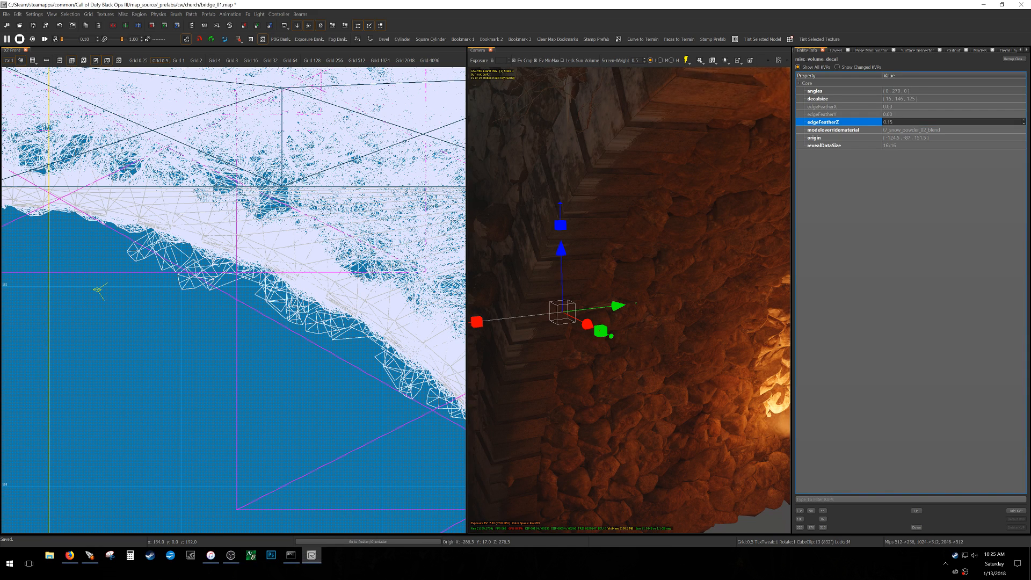
{"action": "left_click", "coordinate": [895, 122]}
{"action": "type", "text": "0"}
{"action": "key", "text": "Return"}
- Try different edgeFeatherX and edgeFeatherY values on the decal and return both to 0
{"action": "left_click", "coordinate": [901, 107]}
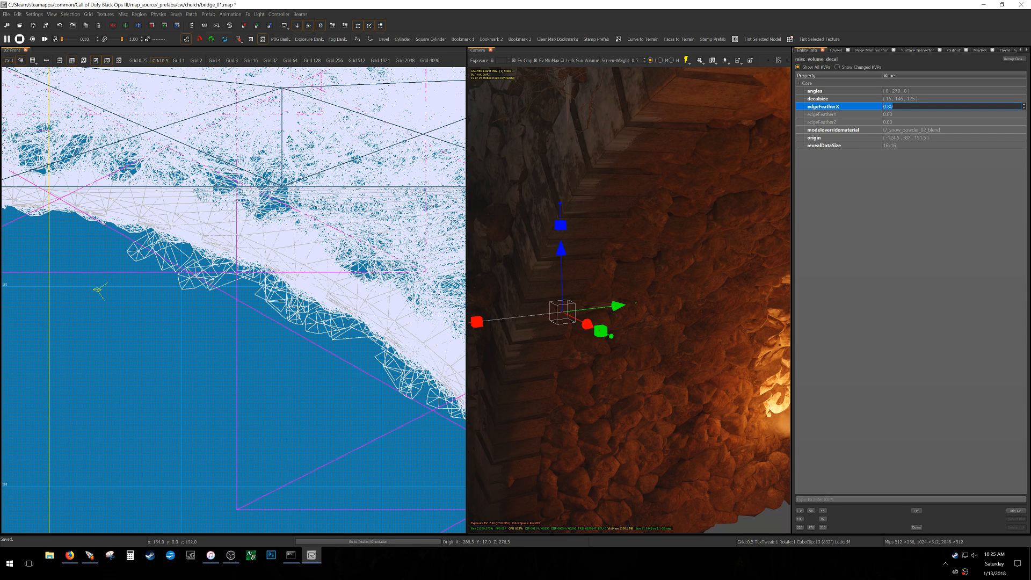
{"action": "scroll", "coordinate": [894, 107], "scroll_direction": "down", "scroll_amount": 1}
{"action": "left_click", "coordinate": [901, 116]}
{"action": "scroll", "coordinate": [900, 115], "scroll_direction": "up", "scroll_amount": 2}
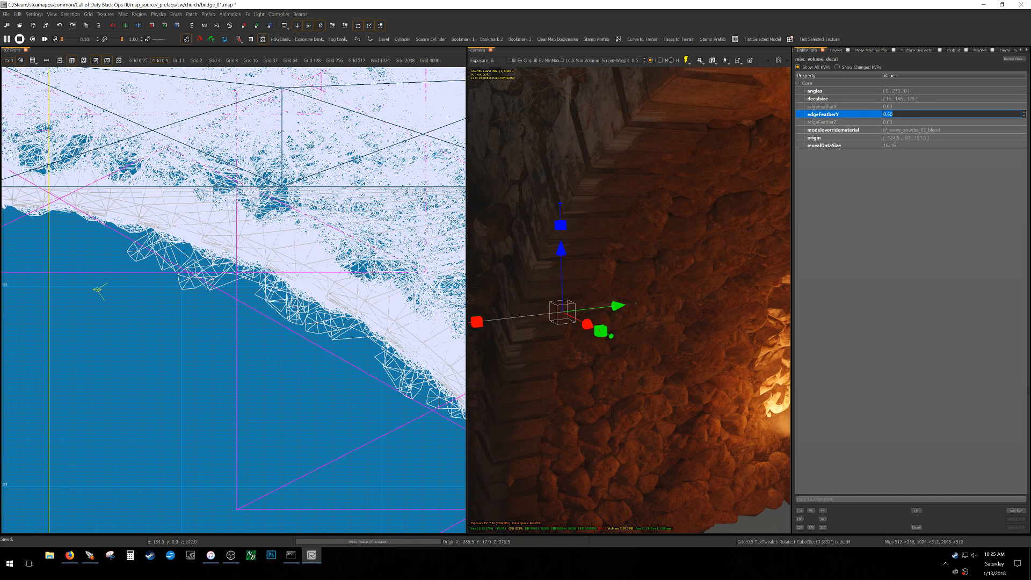
{"action": "scroll", "coordinate": [900, 114], "scroll_direction": "down", "scroll_amount": 1}
- Try moving the decal sideways and upward on the arch wall with different gizmo axes, undoing both moves
{"action": "right_click_drag", "start_coordinate": [717, 232], "coordinate": [669, 262]}
{"action": "left_click_drag", "start_coordinate": [671, 290], "coordinate": [680, 285]}
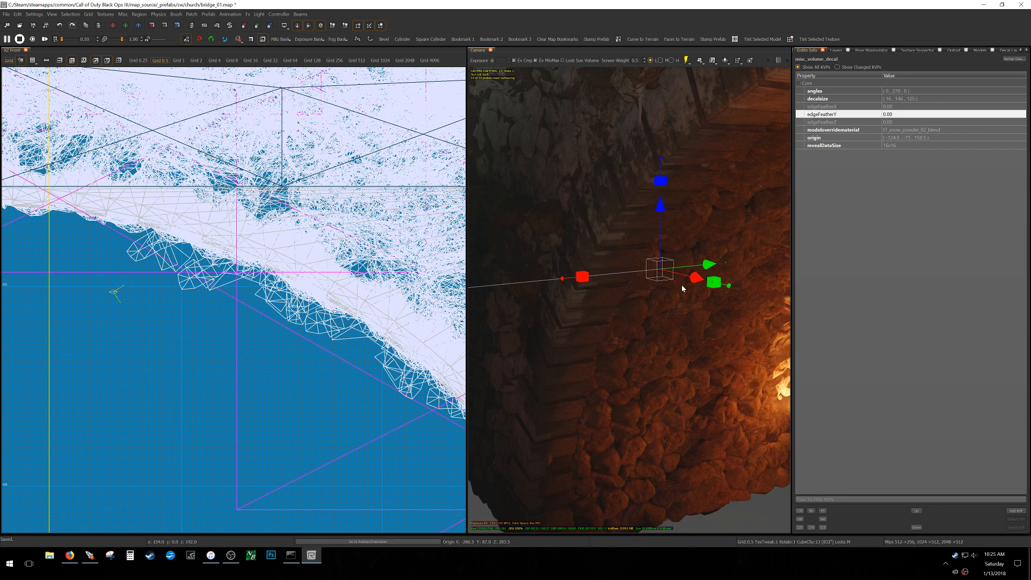
{"action": "key", "text": "ctrl+z"}
{"action": "key", "text": "l"}
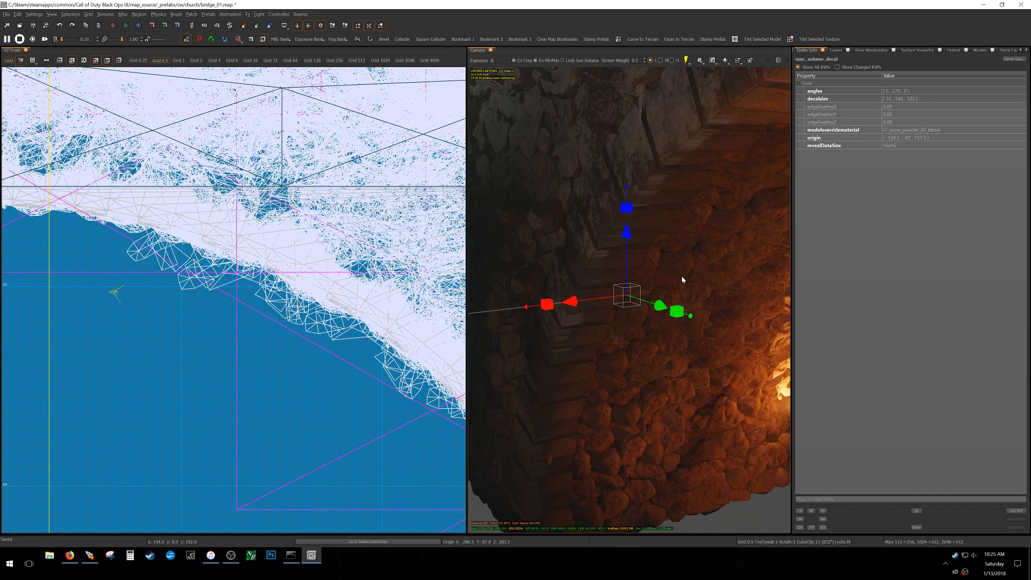
{"action": "left_click_drag", "start_coordinate": [621, 236], "coordinate": [621, 163]}
{"action": "key", "text": "ctrl+z"}
- Try an edgeFeatherZ of 0.5 on the decal and put it back to 0
{"action": "left_click", "coordinate": [903, 123]}
{"action": "type", "text": ".1"}
{"action": "key", "text": "Return"}
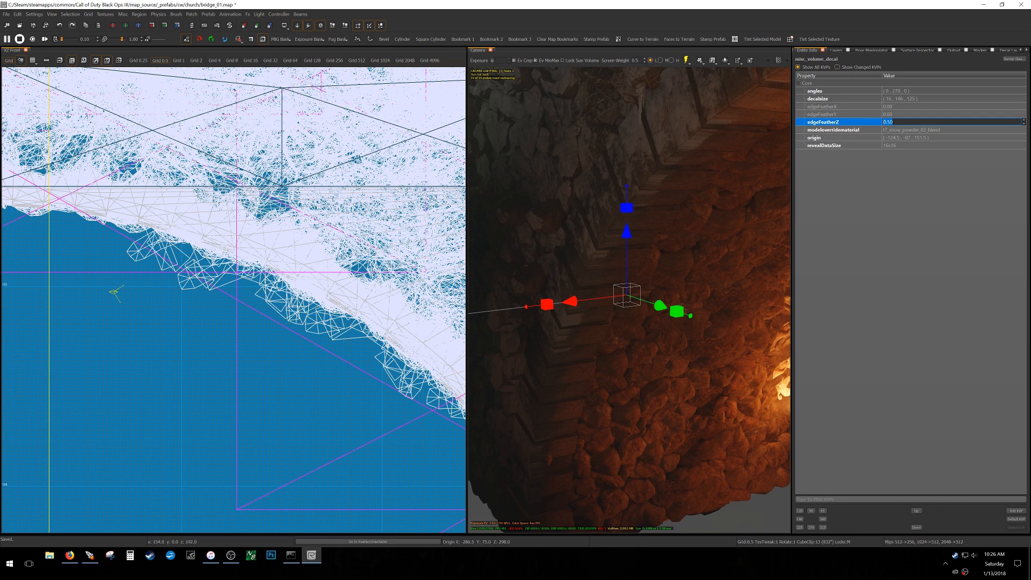
{"action": "type", "text": "0"}
{"action": "key", "text": "Return"}
- Open the advanced patch editing options, shrink the brush's outer radius and check the decal's vertex editing mode
{"action": "right_click_drag", "start_coordinate": [728, 193], "coordinate": [727, 194]}
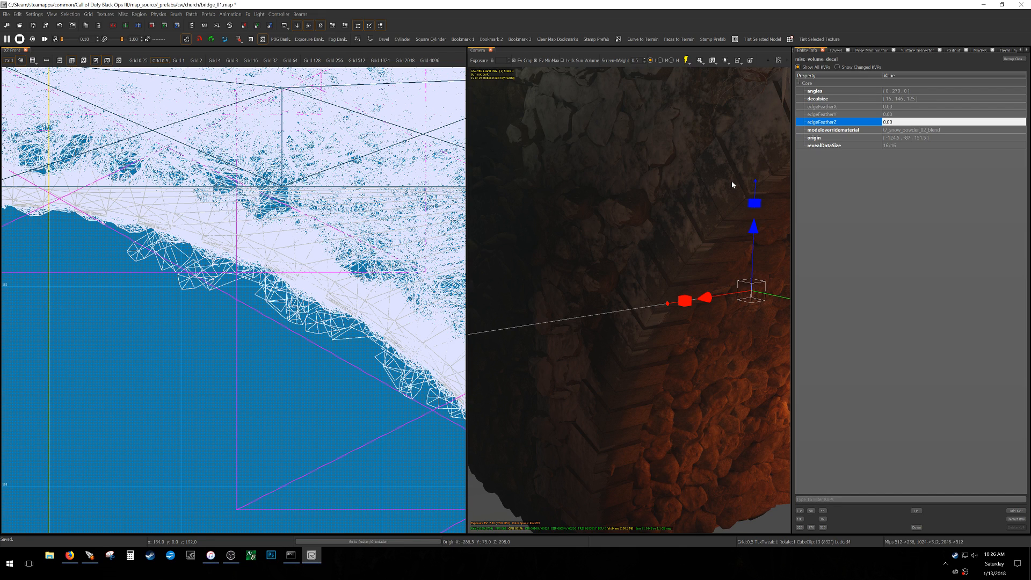
{"action": "key", "text": "y"}
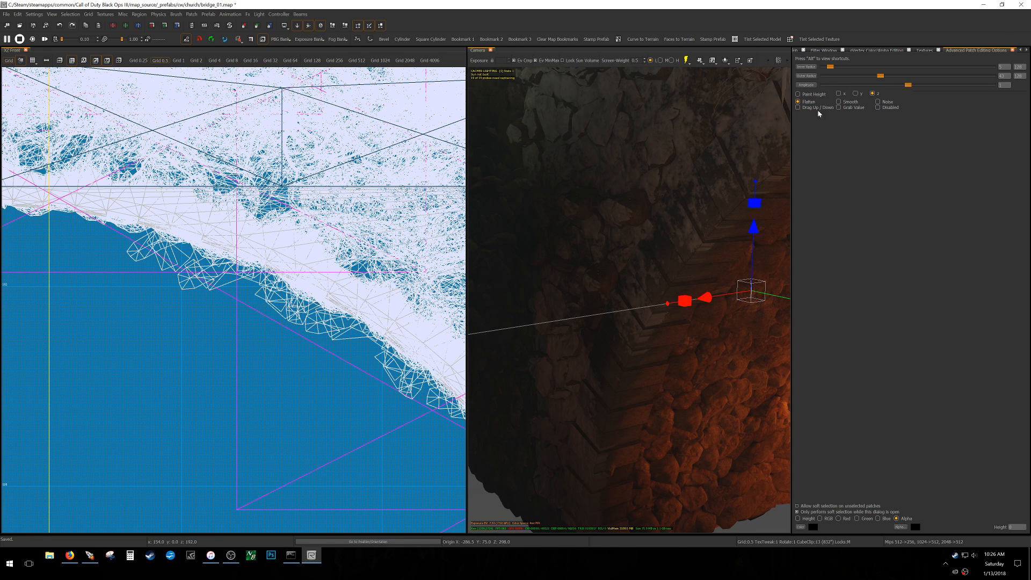
{"action": "left_click_drag", "start_coordinate": [881, 77], "coordinate": [833, 80]}
{"action": "mouse_move", "coordinate": [687, 258]}
{"action": "right_mouse_down"}
{"action": "mouse_move", "coordinate": [752, 252]}
{"action": "mouse_move", "coordinate": [687, 256]}
{"action": "right_mouse_up"}
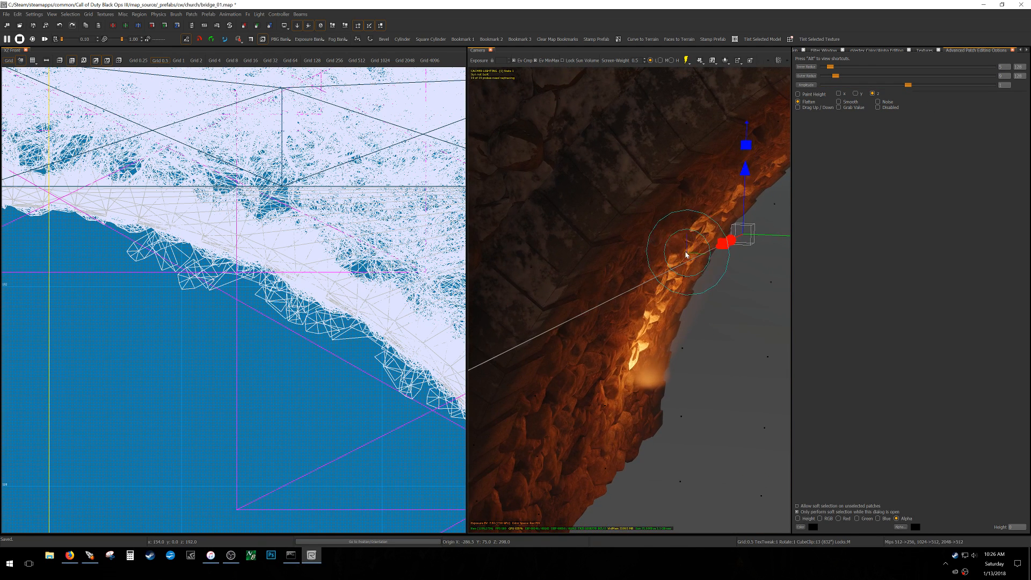
{"action": "key", "text": "v"}
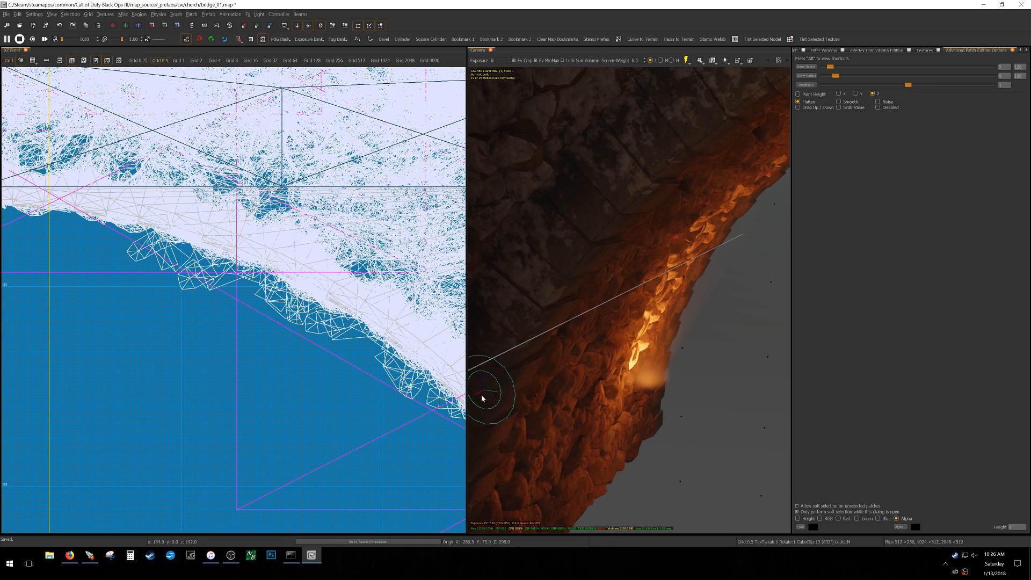
{"action": "key", "text": "v"}
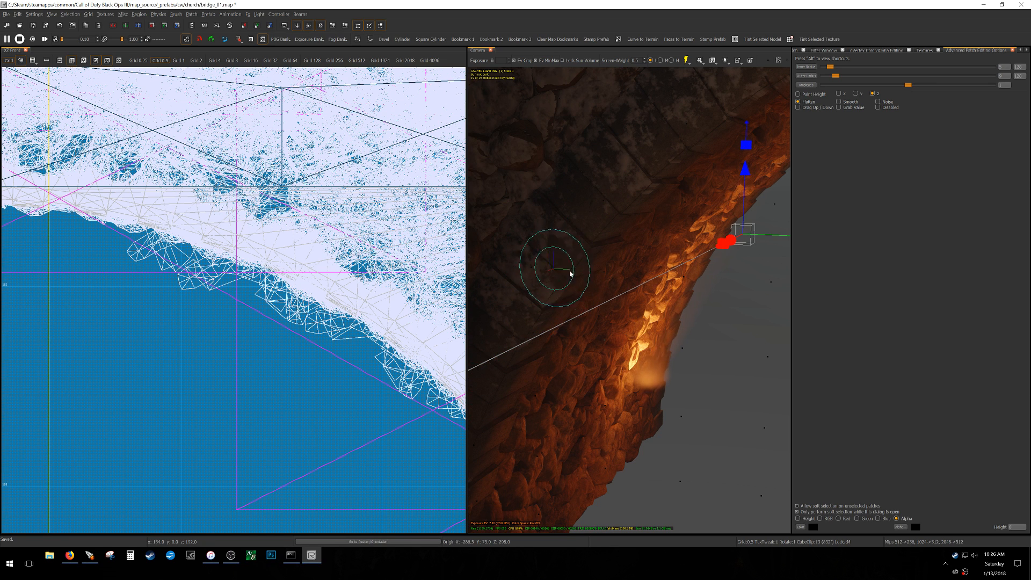
- Increase the Flatten brush's strength and brush over the decal's points on the wall along the arch's edge
{"action": "right_click_drag", "start_coordinate": [596, 308], "coordinate": [639, 322]}
{"action": "mouse_move", "coordinate": [606, 295]}
{"action": "right_mouse_down"}
{"action": "mouse_move", "coordinate": [650, 274]}
{"action": "mouse_move", "coordinate": [580, 231]}
{"action": "mouse_move", "coordinate": [634, 253]}
{"action": "mouse_move", "coordinate": [606, 294]}
{"action": "right_mouse_up"}
{"action": "left_click_drag", "start_coordinate": [637, 290], "coordinate": [669, 303]}
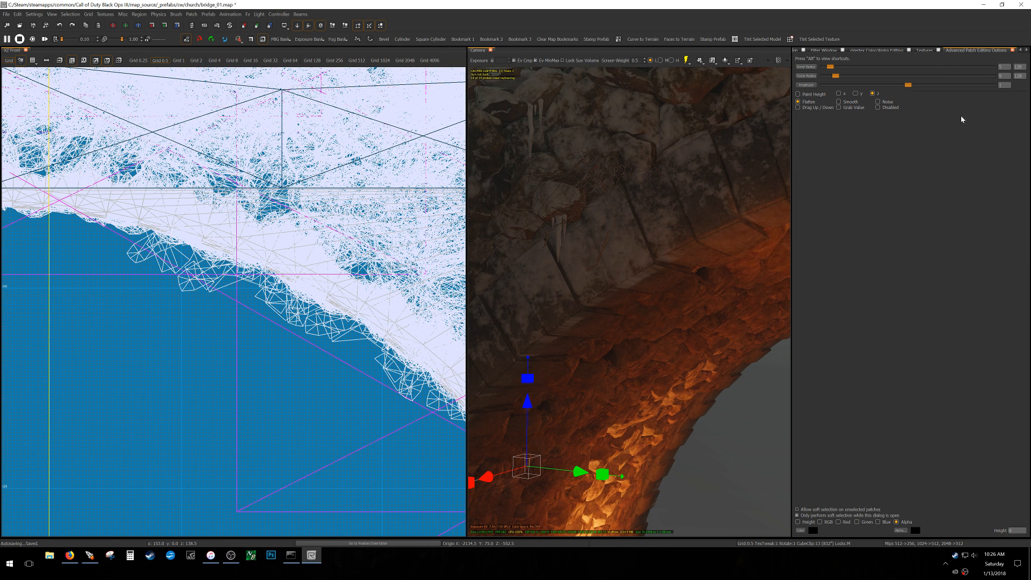
{"action": "left_click", "coordinate": [912, 85]}
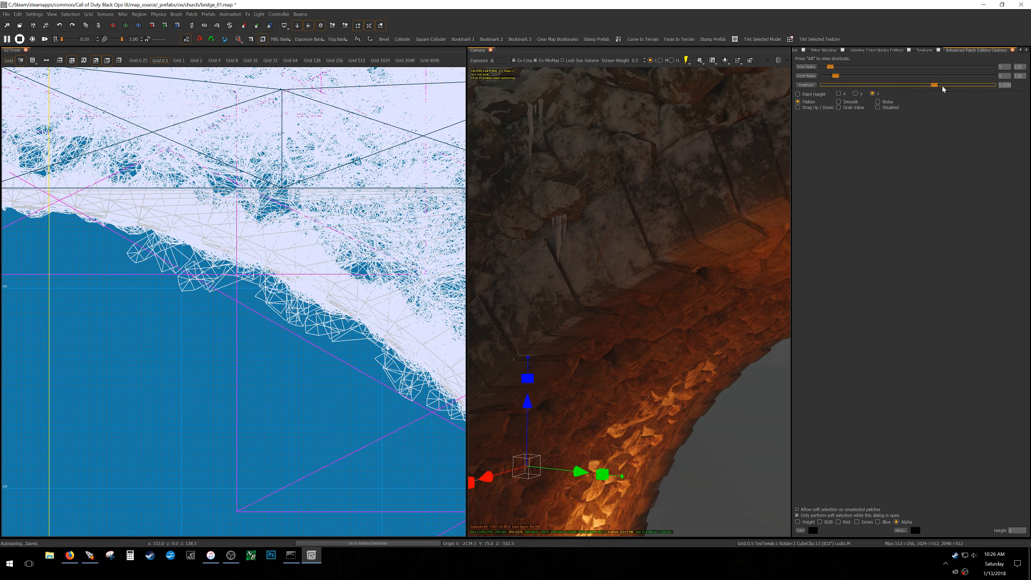
{"action": "left_click_drag", "start_coordinate": [934, 87], "coordinate": [924, 86]}
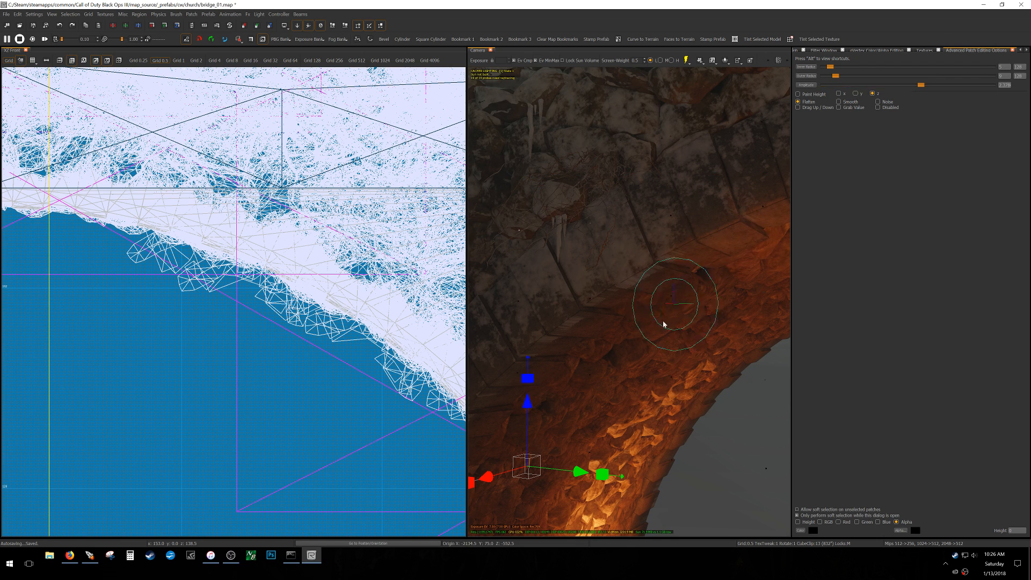
{"action": "key", "text": "v"}
{"action": "mouse_move", "coordinate": [584, 304]}
{"action": "left_mouse_down"}
{"action": "mouse_move", "coordinate": [657, 284]}
{"action": "mouse_move", "coordinate": [660, 306]}
{"action": "mouse_move", "coordinate": [683, 289]}
{"action": "mouse_move", "coordinate": [666, 293]}
{"action": "left_mouse_up"}
{"action": "right_click_drag", "start_coordinate": [719, 301], "coordinate": [709, 304]}
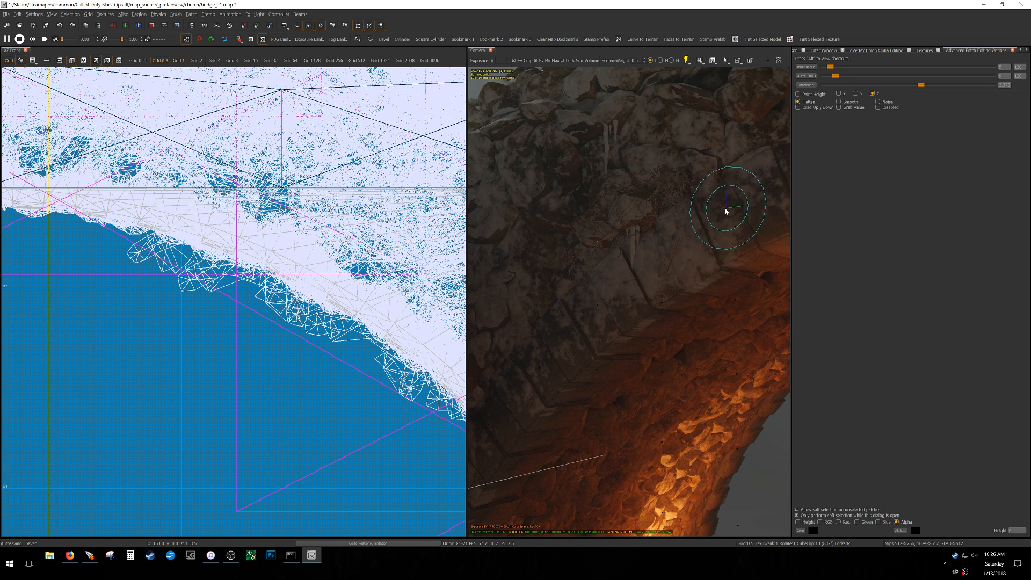
{"action": "left_click_drag", "start_coordinate": [630, 302], "coordinate": [589, 314]}
- Deselect the snow decal and pick the overlapping vol_decal_cube on the arch instead
{"action": "key", "text": "Escape"}
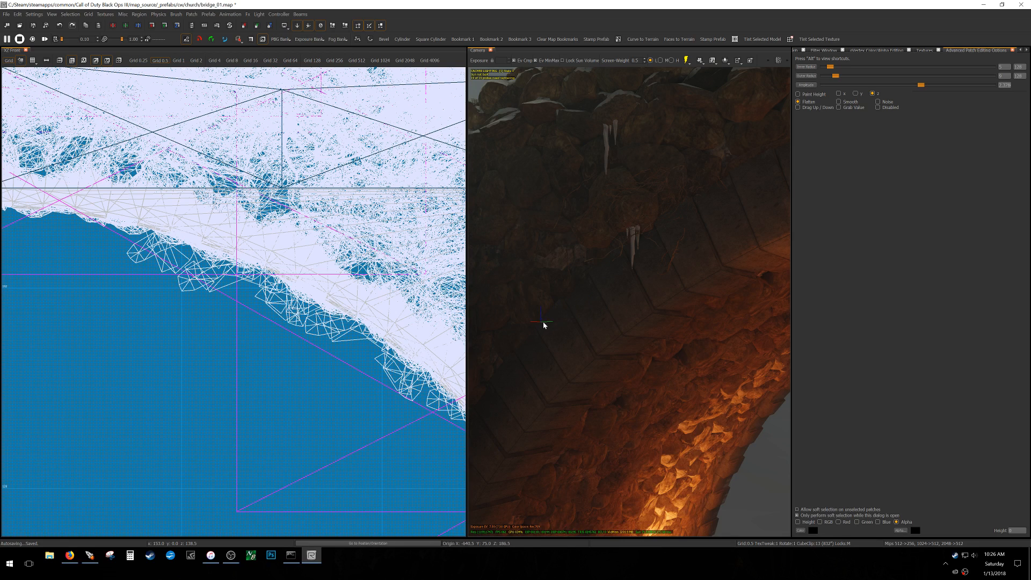
{"action": "left_click", "coordinate": [543, 325], "text": "shift"}
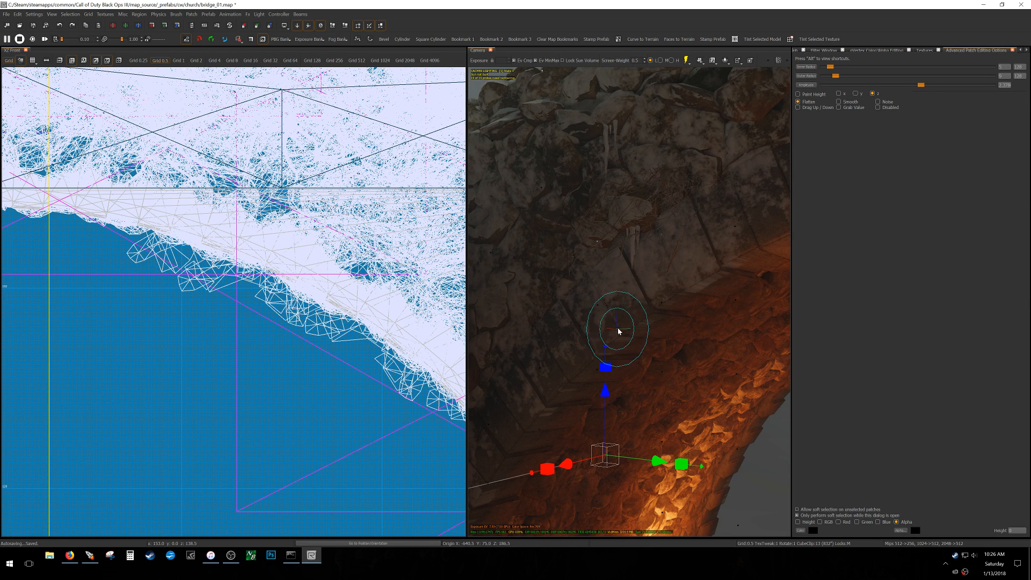
{"action": "right_click", "coordinate": [674, 345]}
{"action": "key", "text": "Escape"}
{"action": "key", "text": "Escape"}
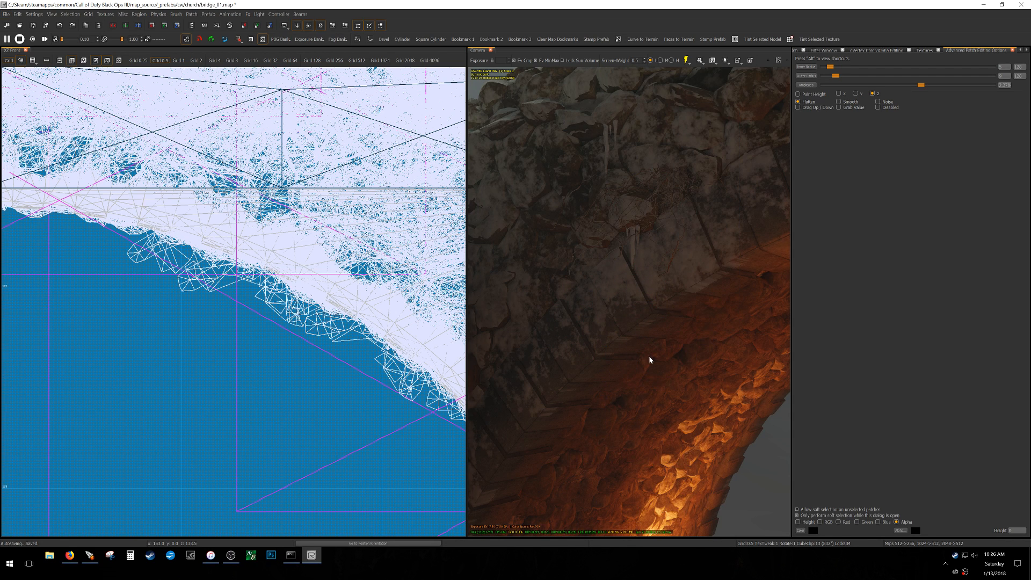
{"action": "right_click", "coordinate": [694, 334]}
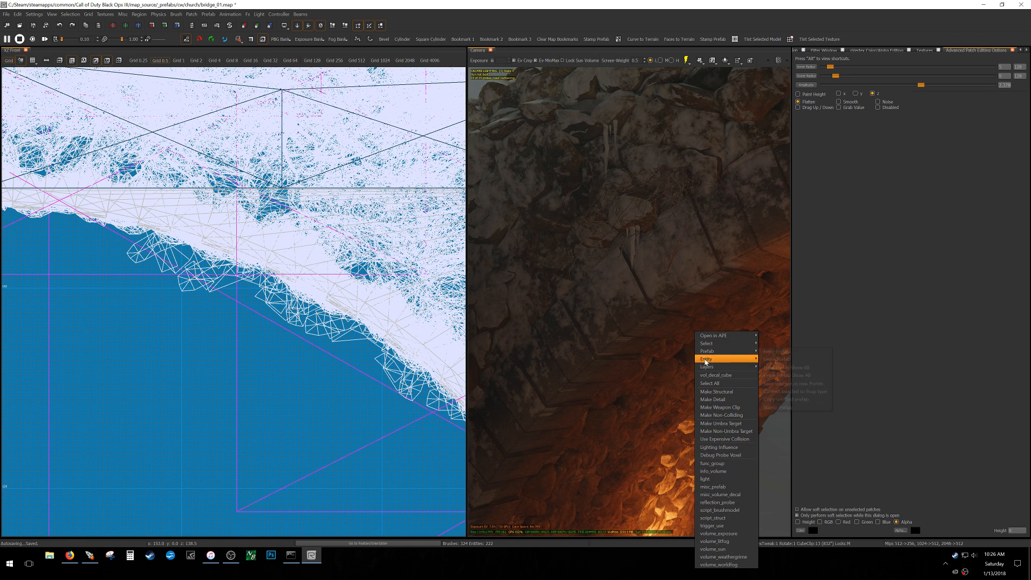
{"action": "left_click", "coordinate": [716, 376]}
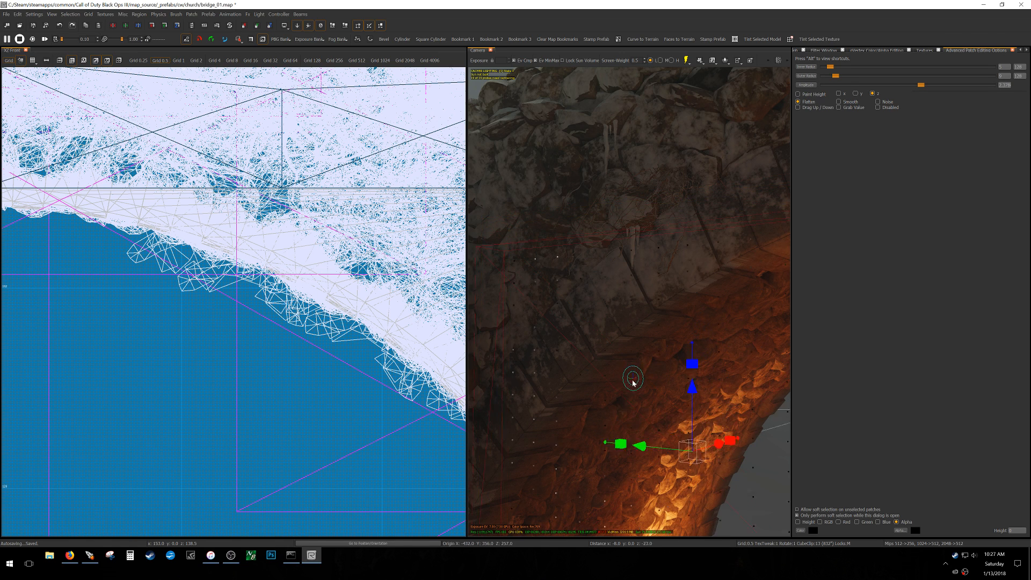
- Cycle through the overlapping volume decals on the arch wall and reselect the snow decal
{"action": "key", "text": "Escape"}
{"action": "left_click", "coordinate": [618, 348], "text": "shift"}
{"action": "key", "text": "Escape"}
{"action": "left_click", "coordinate": [624, 320], "text": "shift"}
{"action": "scroll", "coordinate": [625, 321], "scroll_direction": "down", "scroll_amount": 2}
{"action": "scroll", "coordinate": [624, 322], "scroll_direction": "down", "scroll_amount": 3}
{"action": "key", "text": "Escape"}
{"action": "left_click", "coordinate": [612, 337], "text": "shift"}
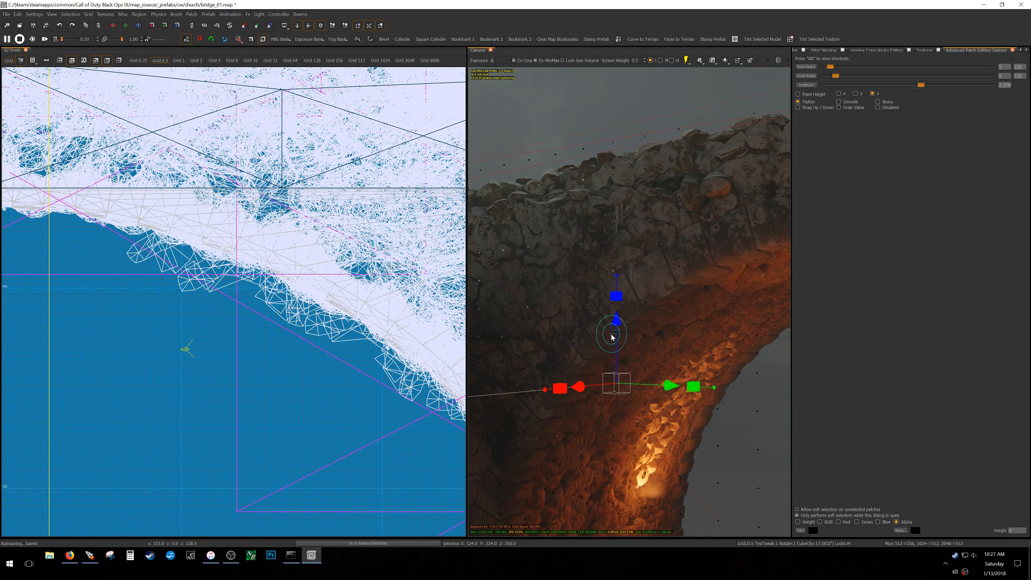
- Toggle vertex editing to inspect the snow decal's points, reselect the decal and show its properties
{"action": "key", "text": "v"}
{"action": "scroll", "coordinate": [605, 371], "scroll_direction": "up", "scroll_amount": 1}
{"action": "key", "text": "Escape"}
{"action": "left_click", "coordinate": [563, 418], "text": "shift"}
{"action": "key", "text": "v"}
{"action": "right_click_drag", "start_coordinate": [566, 417], "coordinate": [589, 368]}
{"action": "key", "text": "v"}
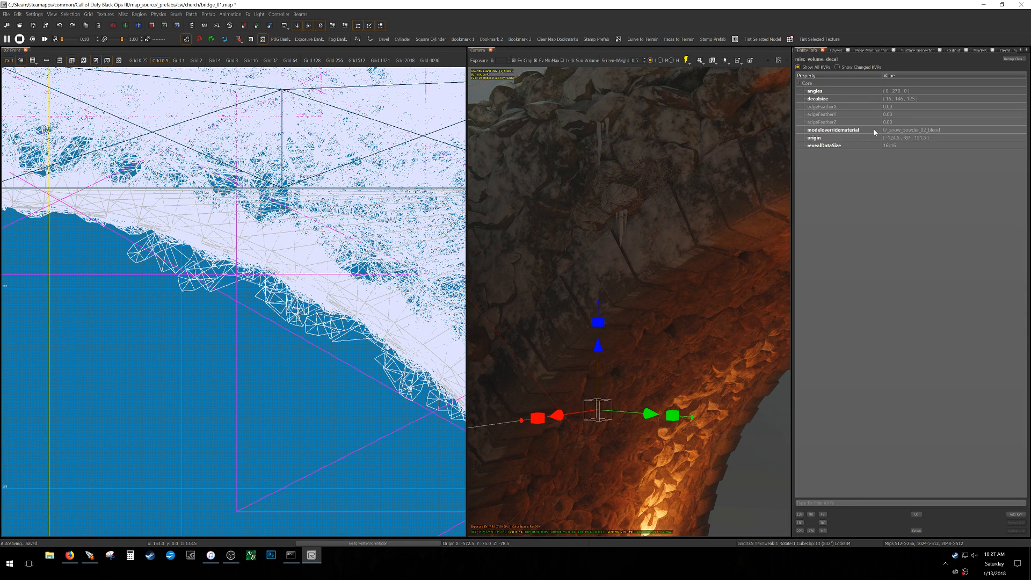
- Try an edgeFeatherZ of 0.5 on the snow decal and bring the value back down
{"action": "left_click", "coordinate": [885, 122]}
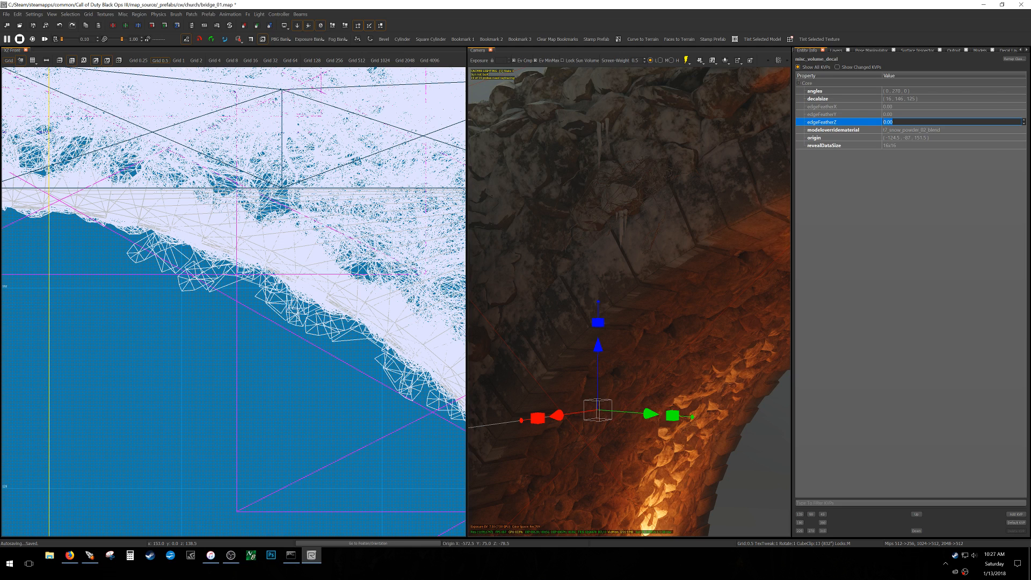
{"action": "type", "text": "0.45"}
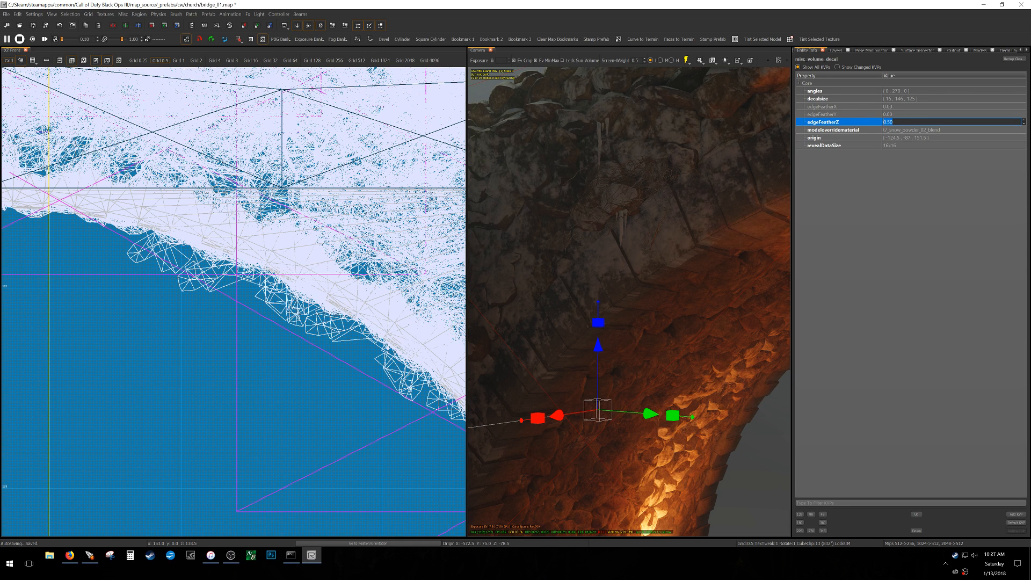
{"action": "scroll", "coordinate": [886, 122], "scroll_direction": "down", "scroll_amount": 10}
- Bring up the advanced patch editing options and inspect the snow decal's points along the arch wall
{"action": "right_click_drag", "start_coordinate": [591, 266], "coordinate": [602, 261]}
{"action": "key", "text": "y"}
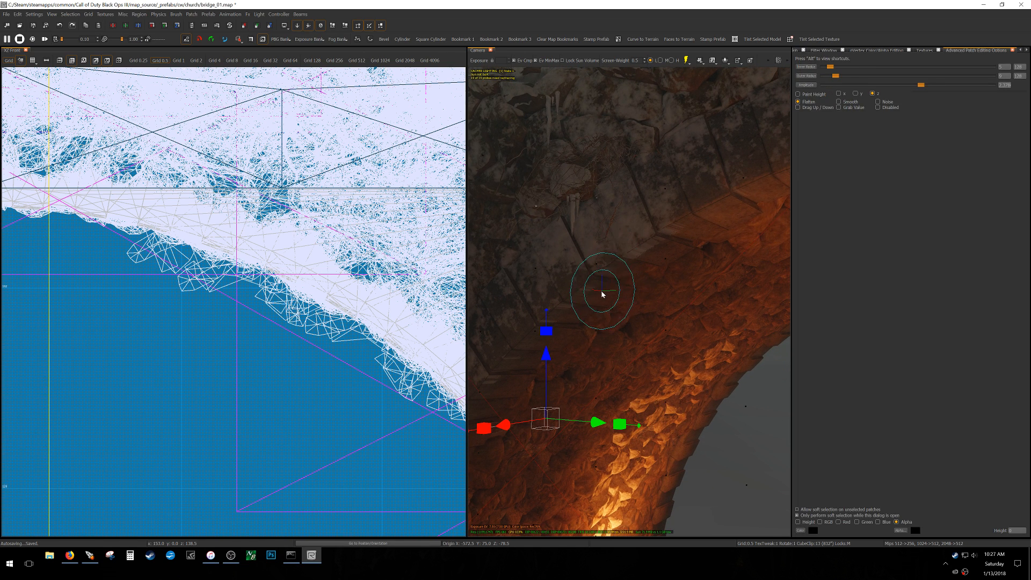
{"action": "key", "text": "v"}
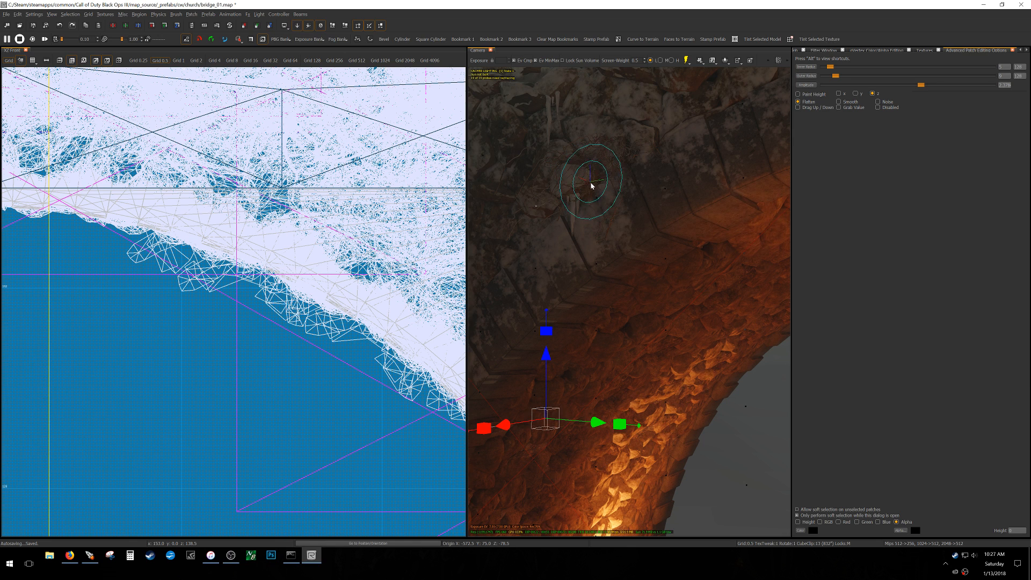
{"action": "right_click_drag", "start_coordinate": [586, 239], "coordinate": [580, 334]}
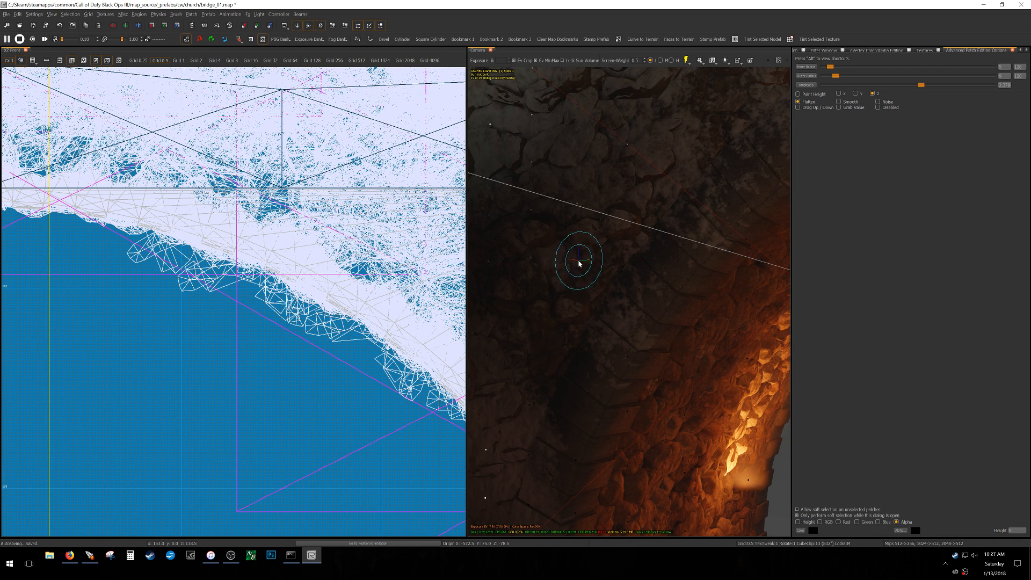
{"action": "right_click_drag", "start_coordinate": [587, 332], "coordinate": [588, 336]}
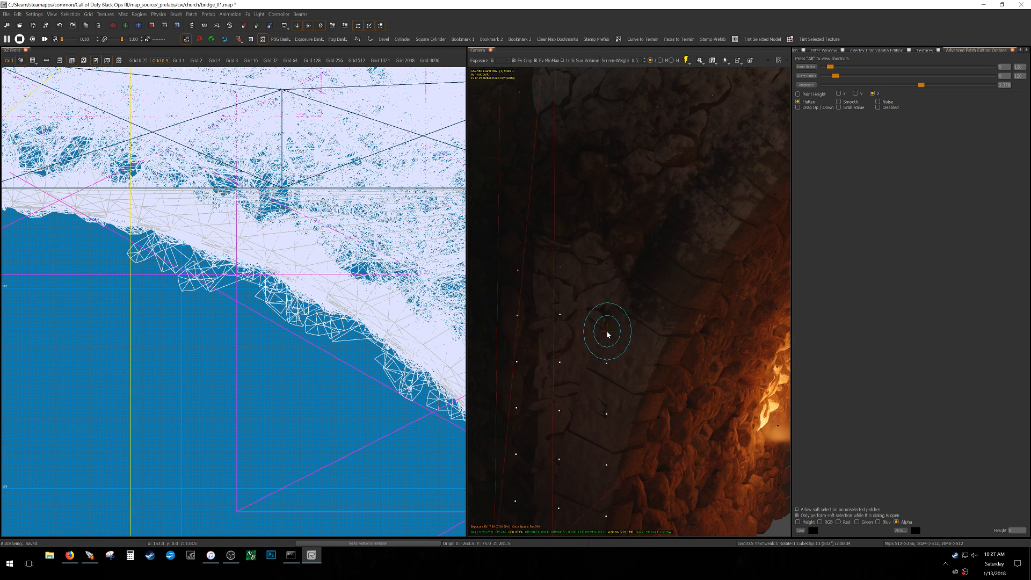
{"action": "right_click_drag", "start_coordinate": [610, 334], "coordinate": [608, 334]}
- Switch the 2D view to the side of the bridge and deselect the snow decal
{"action": "scroll", "coordinate": [245, 368], "scroll_direction": "down", "scroll_amount": 6}
{"action": "key", "text": "ctrl+Tab"}
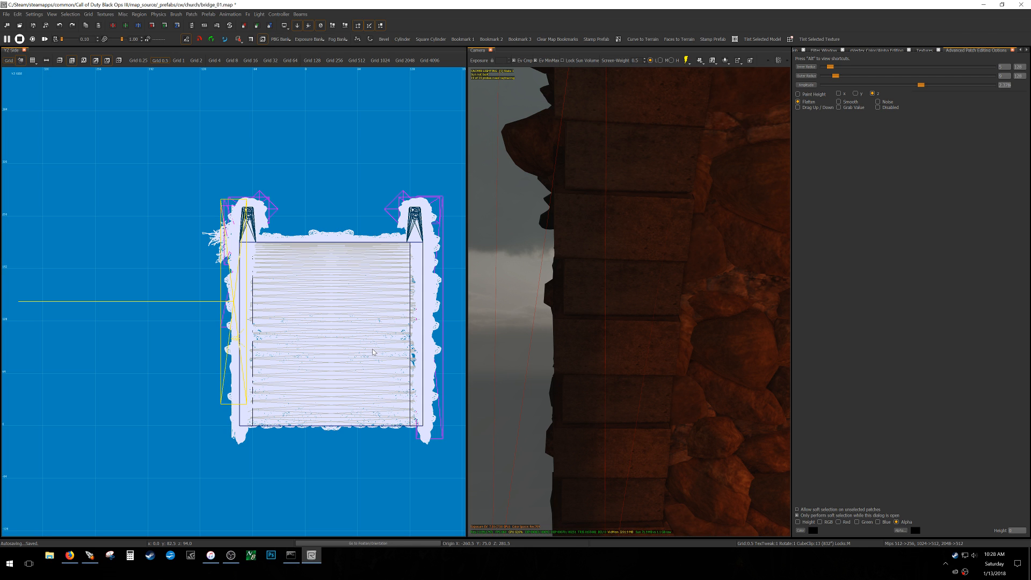
{"action": "right_click_drag", "start_coordinate": [543, 306], "coordinate": [494, 309]}
{"action": "key", "text": "Escape"}
{"action": "right_click_drag", "start_coordinate": [628, 300], "coordinate": [606, 341]}
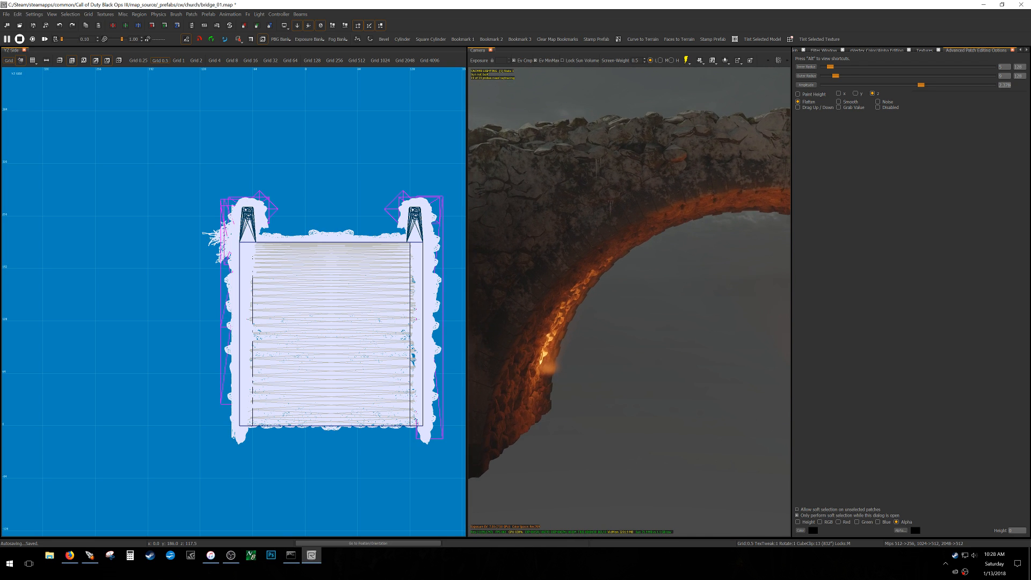
- Preview the bridge in game view and walk under the arch to check its rock-lined underside
{"action": "right_click_drag", "start_coordinate": [628, 300], "coordinate": [478, 295]}
{"action": "right_click_drag", "start_coordinate": [628, 301], "coordinate": [534, 317]}
{"action": "mouse_move", "coordinate": [628, 301]}
{"action": "right_mouse_down"}
{"action": "mouse_move", "coordinate": [630, 311]}
{"action": "mouse_move", "coordinate": [622, 303]}
{"action": "right_mouse_up"}
{"action": "key", "text": "g"}
{"action": "key", "text": "w"}
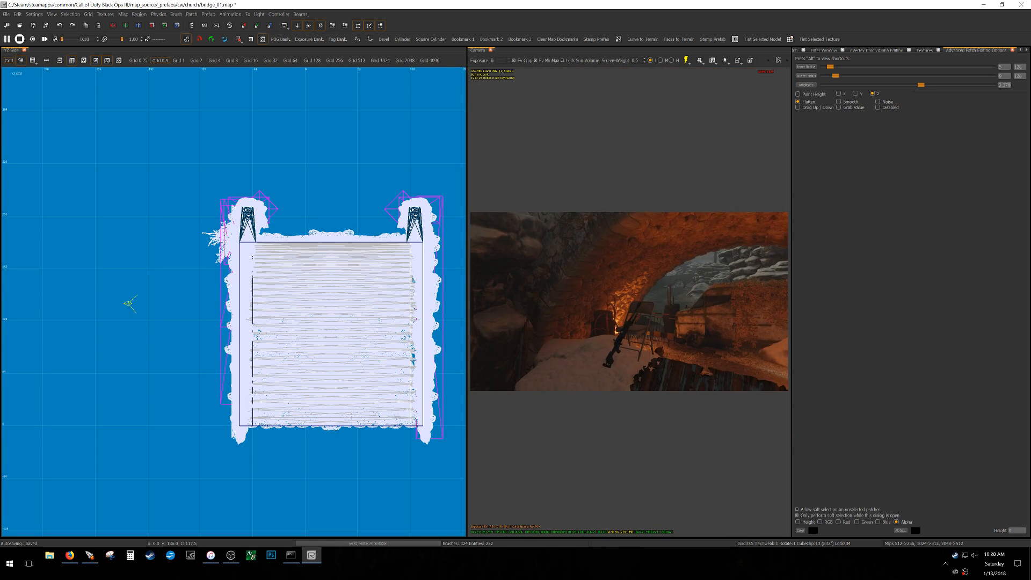
{"action": "key", "text": "w"}
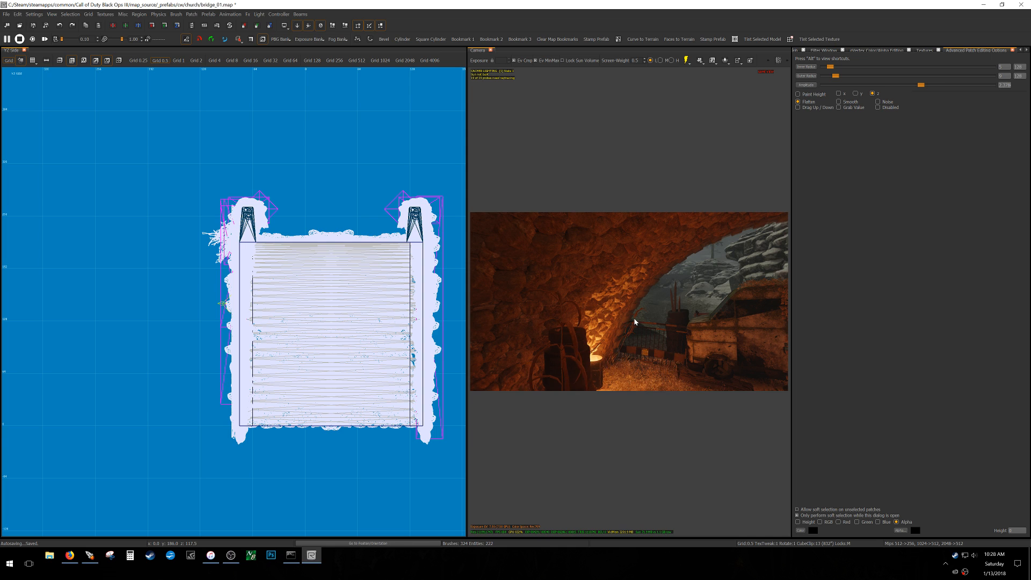
{"action": "key", "text": "w"}
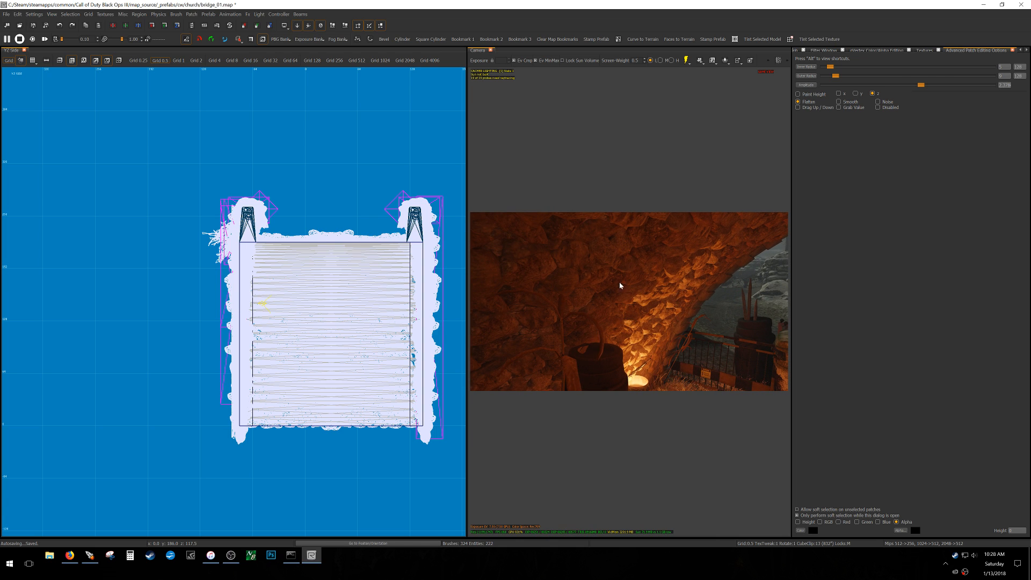
- Search the model library for "web" and place the first cobweb corner model under the arch
{"action": "key", "text": "m"}
{"action": "left_click", "coordinate": [798, 60]}
{"action": "left_click", "coordinate": [805, 69]}
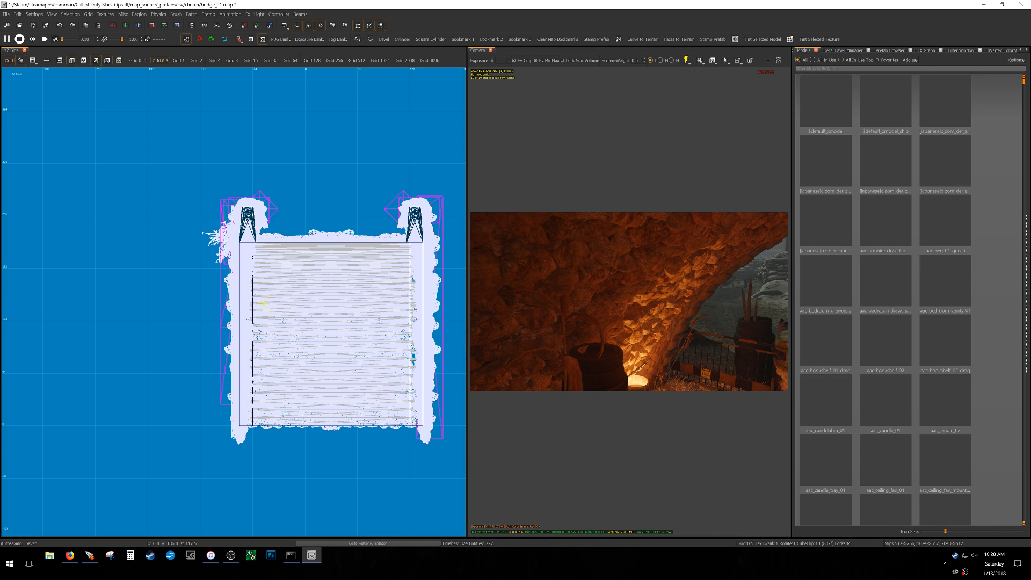
{"action": "type", "text": "web"}
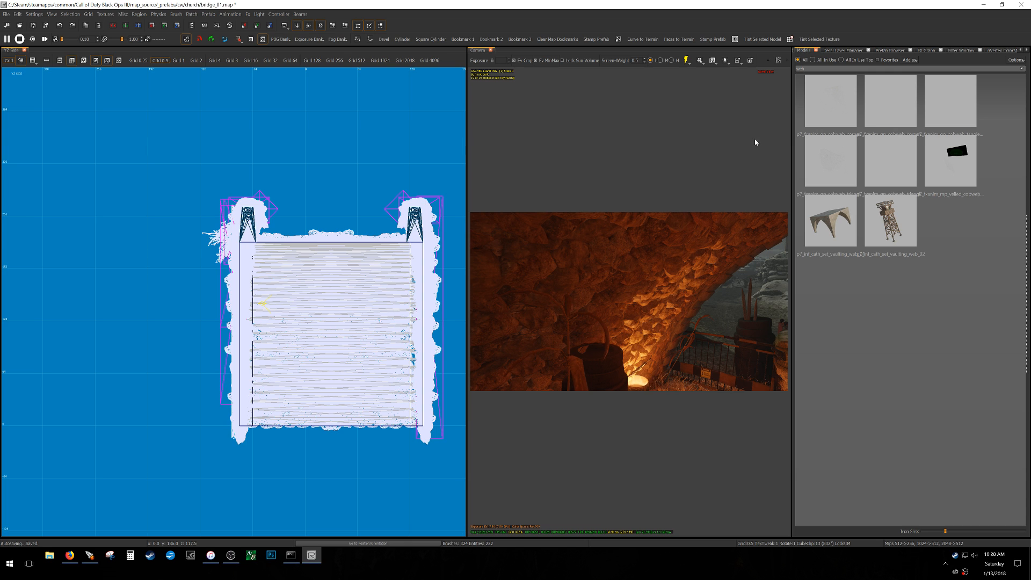
{"action": "left_click", "coordinate": [822, 115]}
{"action": "left_click_drag", "start_coordinate": [821, 114], "coordinate": [652, 269]}
{"action": "right_click_drag", "start_coordinate": [668, 305], "coordinate": [676, 279]}
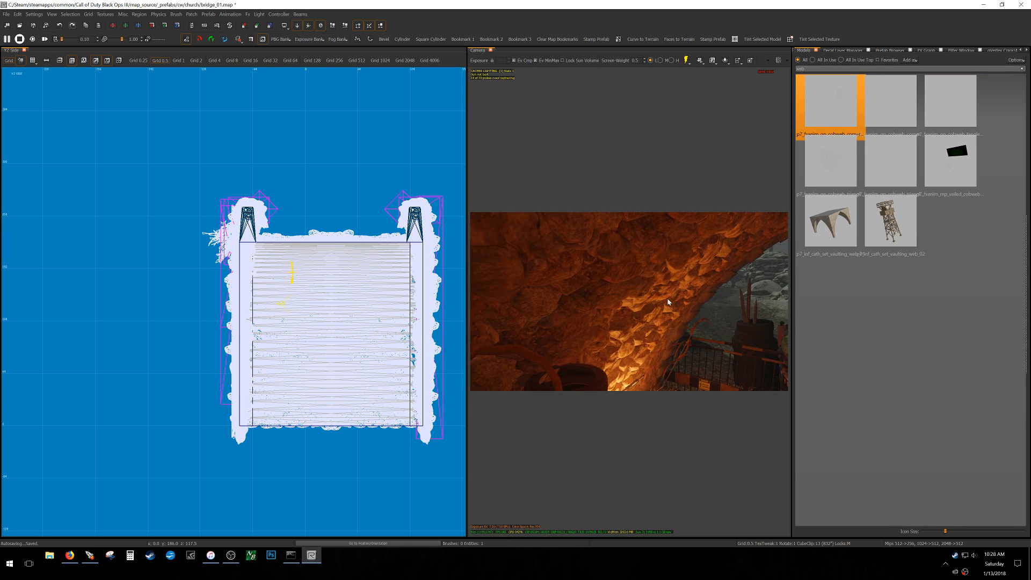
- Switch the 2D view to the front, leave the game preview, and turn the cobweb edge-on just below the arch
{"action": "scroll", "coordinate": [185, 348], "scroll_direction": "down", "scroll_amount": 3}
{"action": "key", "text": "ctrl+Tab"}
{"action": "key", "text": "ctrl+Tab"}
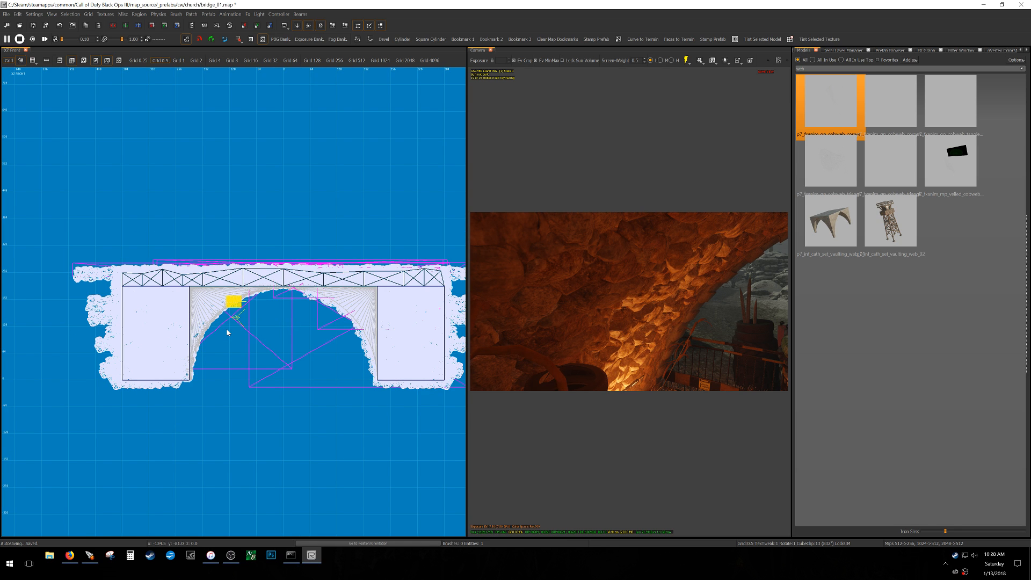
{"action": "scroll", "coordinate": [184, 349], "scroll_direction": "up", "scroll_amount": 2}
{"action": "right_click_drag", "start_coordinate": [744, 221], "coordinate": [745, 244]}
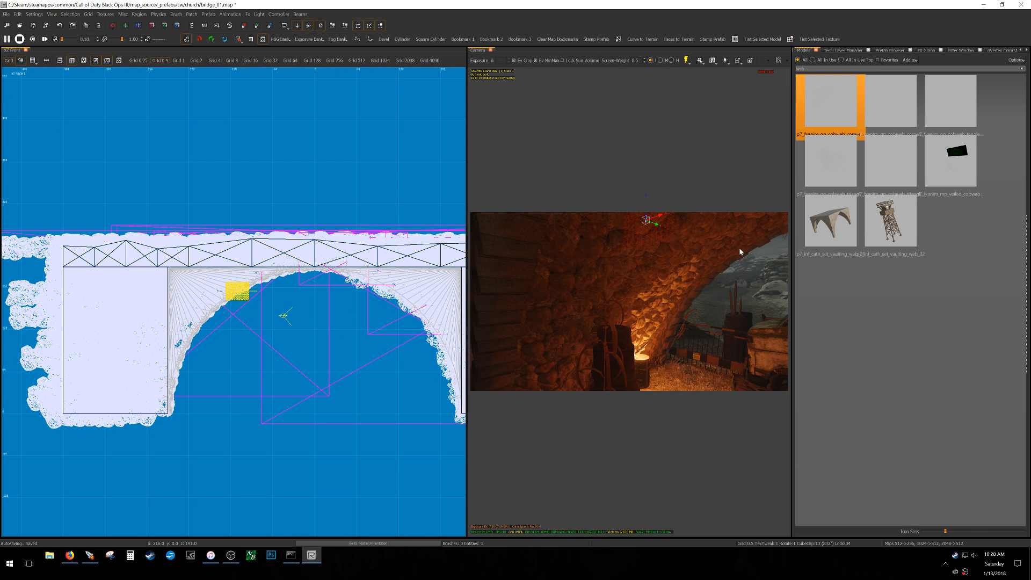
{"action": "key", "text": "g"}
{"action": "left_click_drag", "start_coordinate": [715, 222], "coordinate": [708, 247]}
{"action": "key", "text": "z"}
{"action": "mouse_move", "coordinate": [714, 257]}
{"action": "right_mouse_down"}
{"action": "mouse_move", "coordinate": [719, 278]}
{"action": "mouse_move", "coordinate": [680, 282]}
{"action": "right_mouse_up"}
{"action": "key", "text": "Escape"}
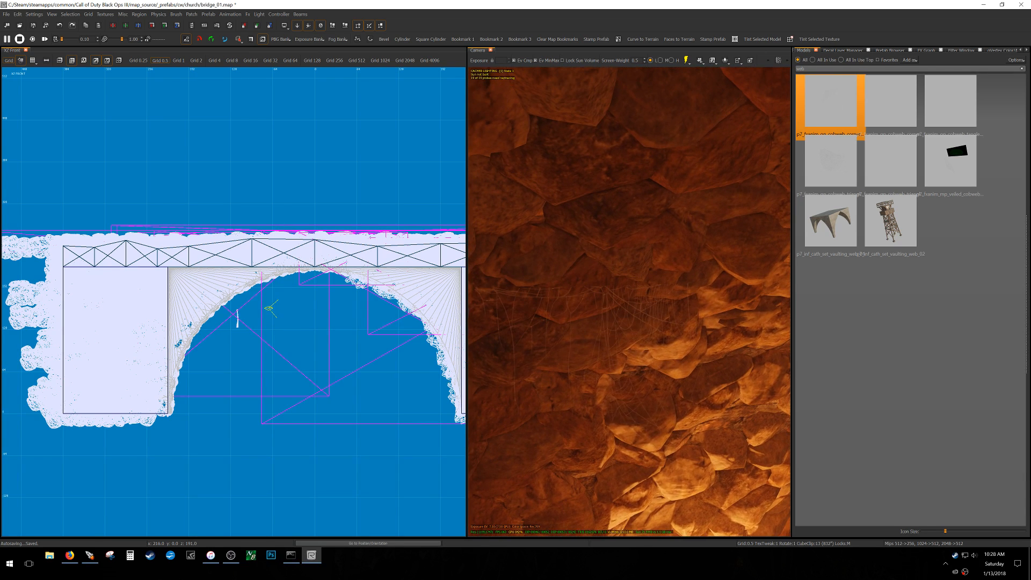
- Reselect the cobweb and move it up against the arch's curved underside
{"action": "left_click", "coordinate": [617, 326]}
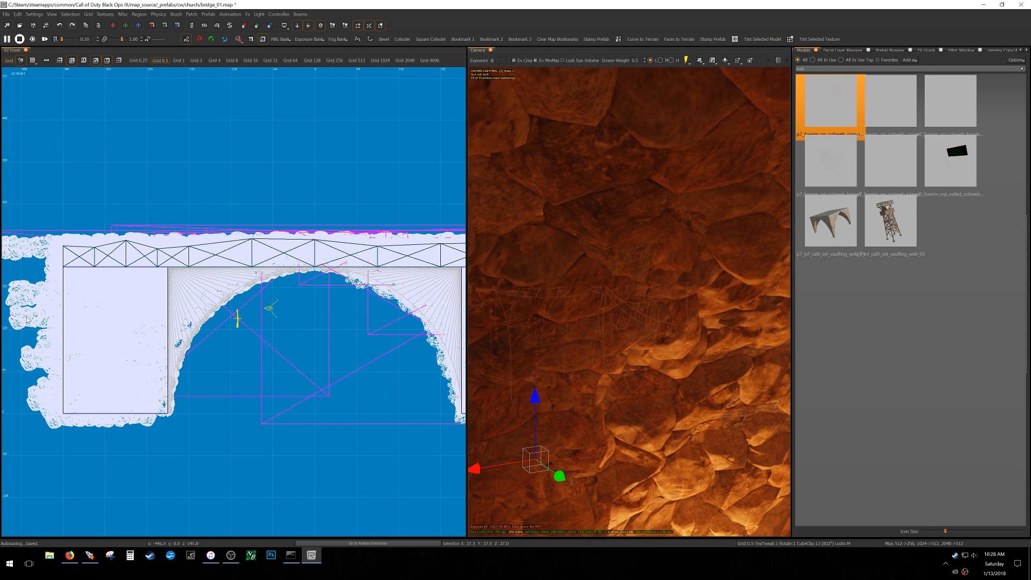
{"action": "scroll", "coordinate": [219, 292], "scroll_direction": "up", "scroll_amount": 2}
{"action": "left_click_drag", "start_coordinate": [367, 327], "coordinate": [281, 341]}
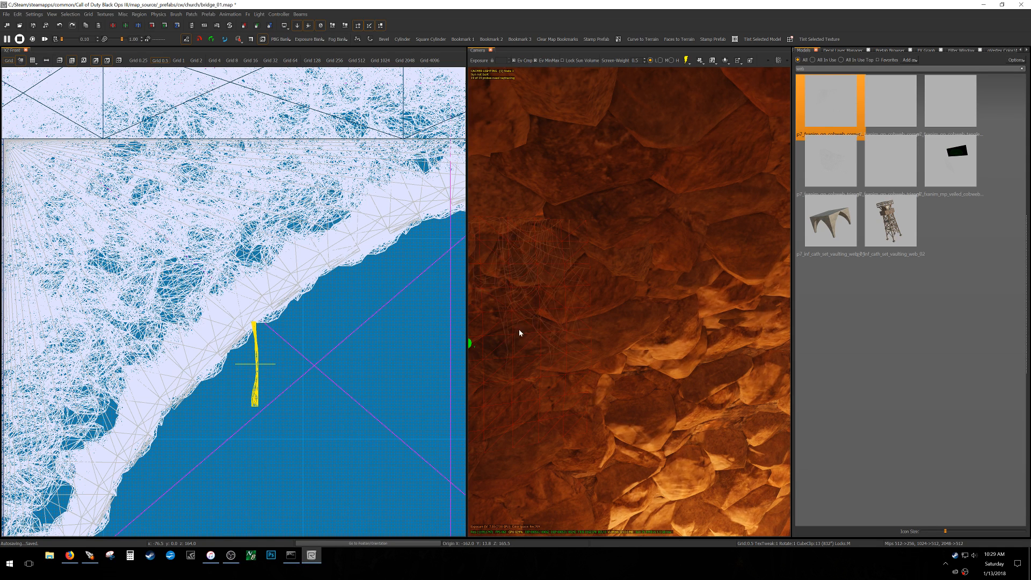
{"action": "mouse_move", "coordinate": [556, 324]}
{"action": "right_mouse_down"}
{"action": "mouse_move", "coordinate": [516, 328]}
{"action": "mouse_move", "coordinate": [472, 301]}
{"action": "mouse_move", "coordinate": [532, 295]}
{"action": "mouse_move", "coordinate": [500, 290]}
{"action": "mouse_move", "coordinate": [532, 288]}
{"action": "mouse_move", "coordinate": [483, 274]}
{"action": "mouse_move", "coordinate": [557, 324]}
{"action": "right_mouse_up"}
{"action": "left_click_drag", "start_coordinate": [327, 336], "coordinate": [322, 323]}
{"action": "right_click_drag", "start_coordinate": [557, 309], "coordinate": [656, 289]}
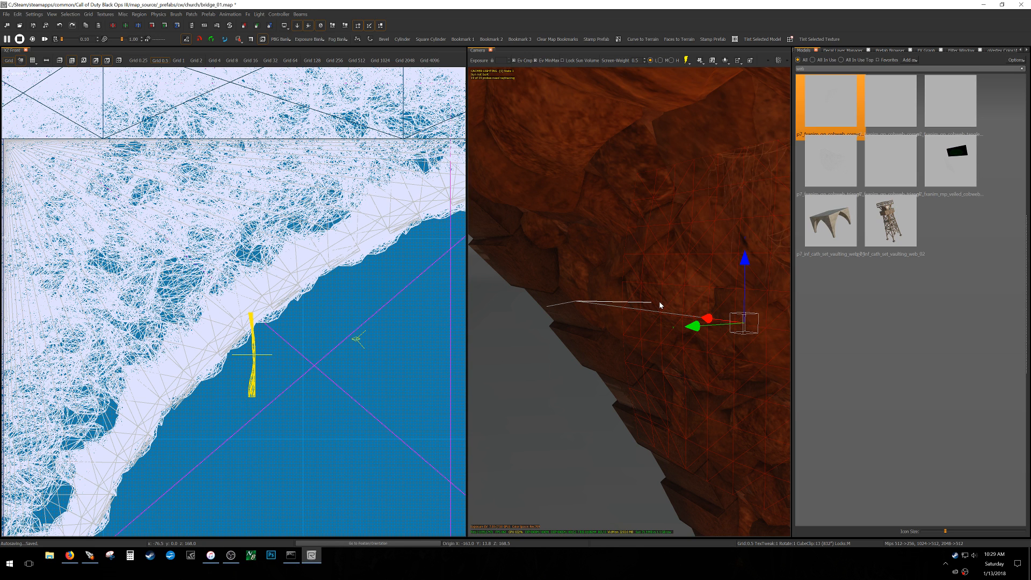
{"action": "right_click_drag", "start_coordinate": [656, 325], "coordinate": [645, 349]}
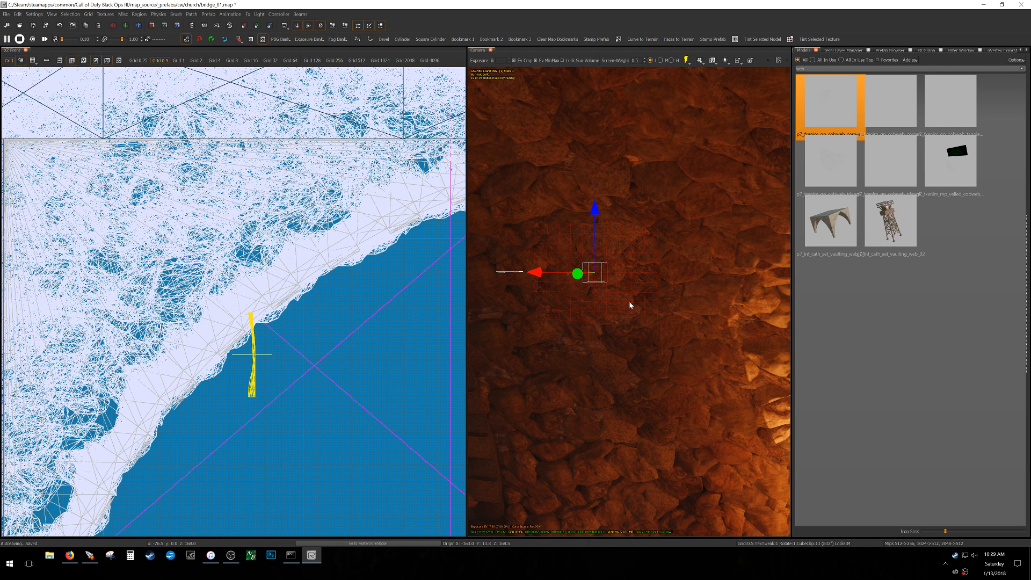
- Duplicate the cobweb along the arch wall and swap the copy's model for the second cobweb corner model
{"action": "mouse_move", "coordinate": [653, 300]}
{"action": "right_mouse_down"}
{"action": "mouse_move", "coordinate": [638, 293]}
{"action": "mouse_move", "coordinate": [663, 285]}
{"action": "mouse_move", "coordinate": [653, 300]}
{"action": "mouse_move", "coordinate": [644, 285]}
{"action": "right_mouse_up"}
{"action": "left_click_drag", "start_coordinate": [557, 304], "coordinate": [771, 309]}
{"action": "left_click", "coordinate": [830, 120]}
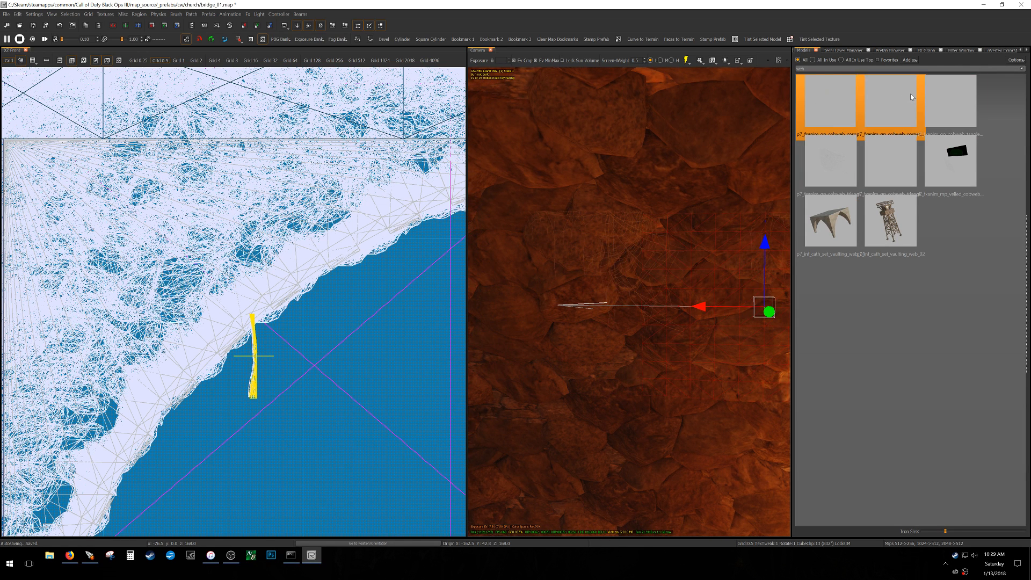
{"action": "left_click", "coordinate": [910, 94]}
{"action": "right_click_drag", "start_coordinate": [714, 252], "coordinate": [749, 260]}
{"action": "right_click_drag", "start_coordinate": [703, 311], "coordinate": [692, 325]}
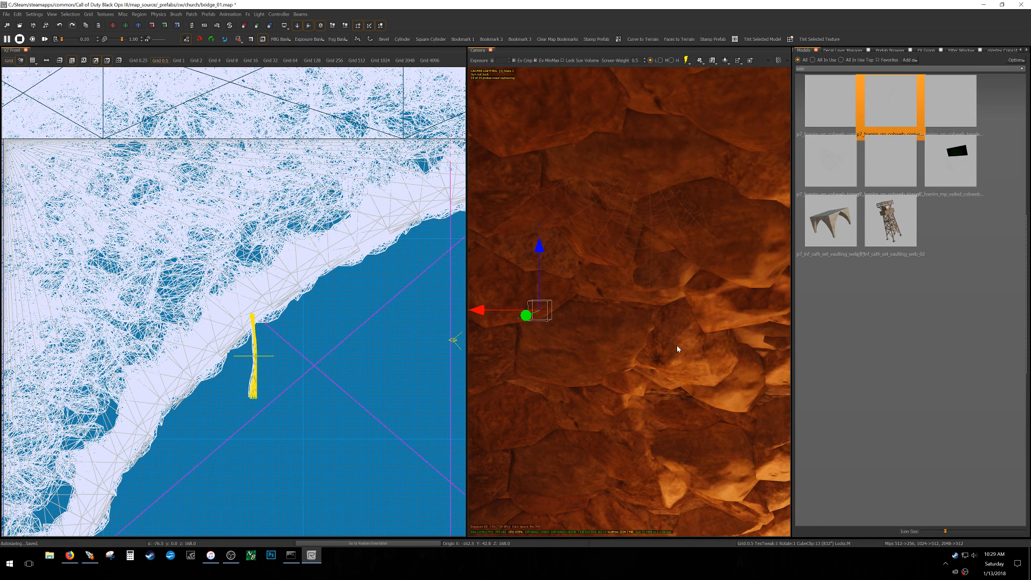
{"action": "right_click_drag", "start_coordinate": [620, 312], "coordinate": [550, 323]}
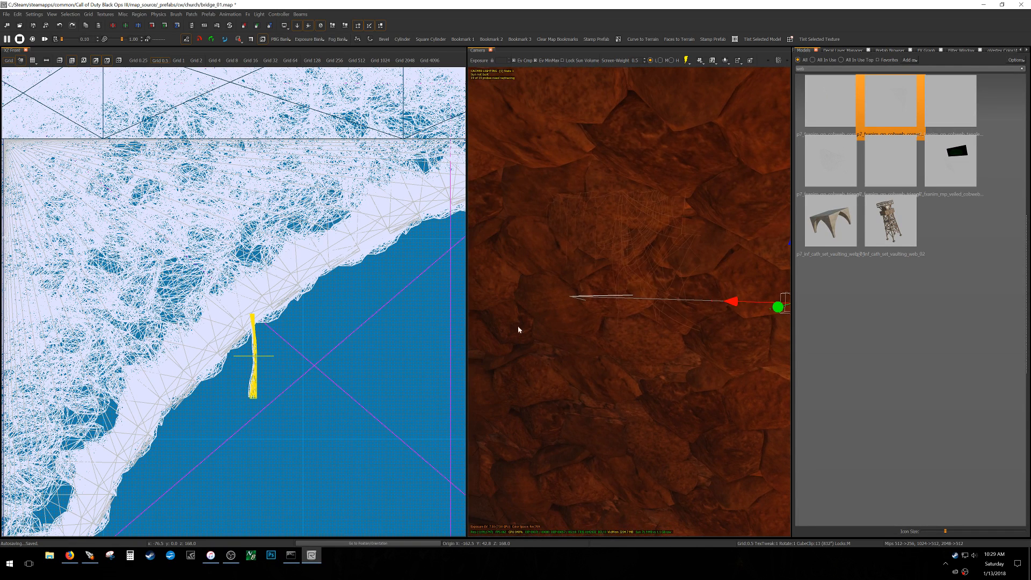
- Rotate the cobweb copy to follow the arch's slope and set its modelscale to 4
{"action": "key", "text": "r"}
{"action": "left_click_drag", "start_coordinate": [279, 366], "coordinate": [388, 472]}
{"action": "key", "text": "r"}
{"action": "key", "text": "n"}
{"action": "left_click", "coordinate": [906, 215]}
{"action": "type", "text": "4"}
{"action": "key", "text": "Return"}
- Seat the enlarged cobweb against the arch's sloped underside, fine-tuning its tilt, and save the map
{"action": "left_click_drag", "start_coordinate": [294, 246], "coordinate": [203, 324]}
{"action": "key", "text": "r"}
{"action": "left_click_drag", "start_coordinate": [227, 315], "coordinate": [241, 271]}
{"action": "key", "text": "r"}
{"action": "right_click_drag", "start_coordinate": [564, 298], "coordinate": [690, 384]}
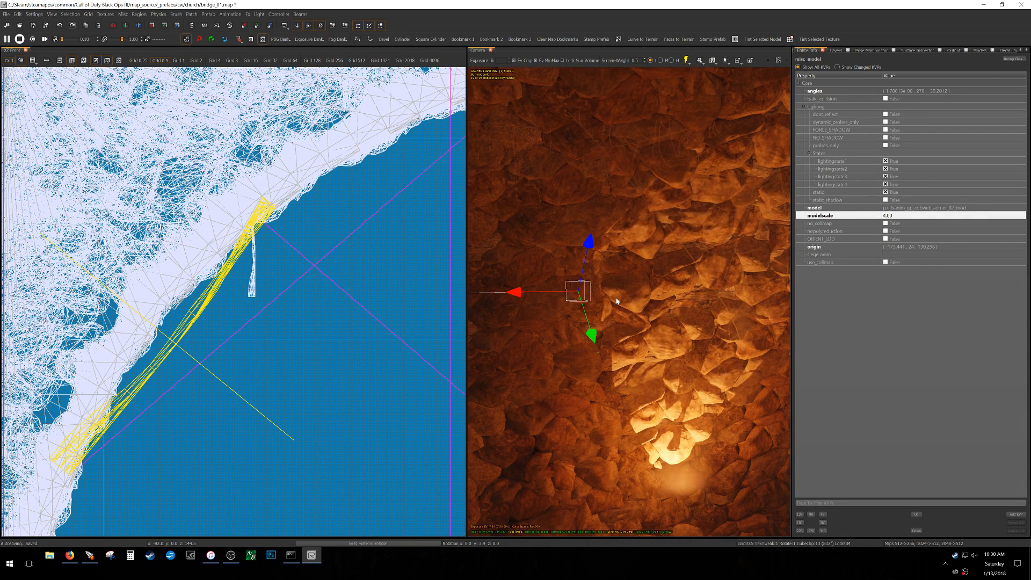
{"action": "key", "text": "ctrl+s"}
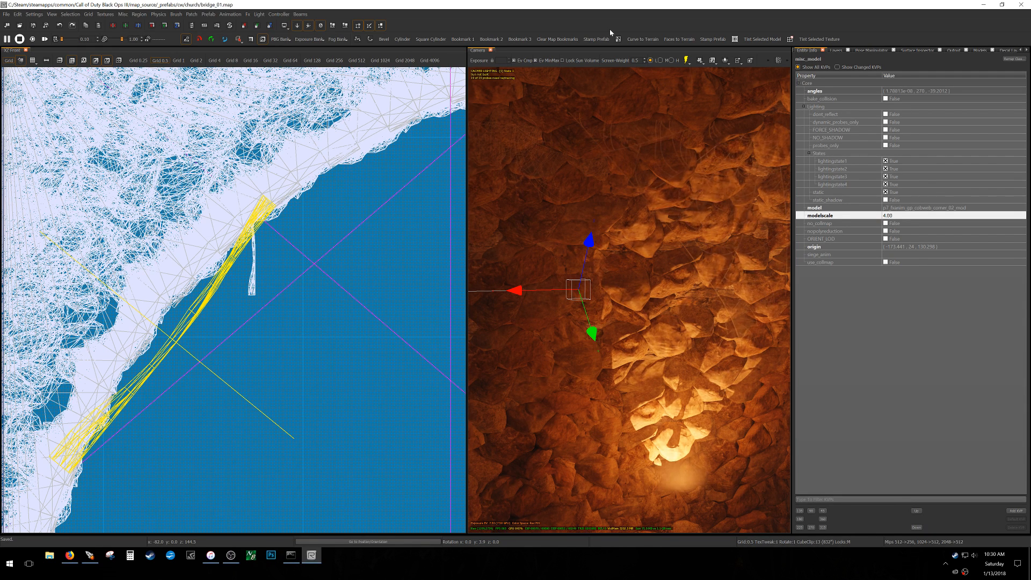
- Look through the options for exporting toolbars, bindings and window positions to a file
{"action": "left_click", "coordinate": [40, 15]}
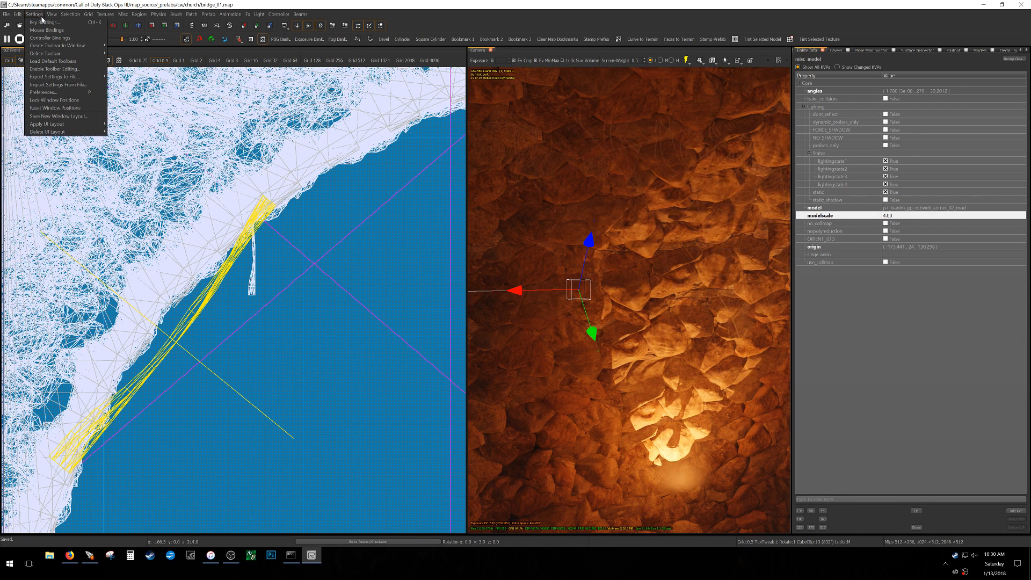
{"action": "mouse_move", "coordinate": [62, 79]}
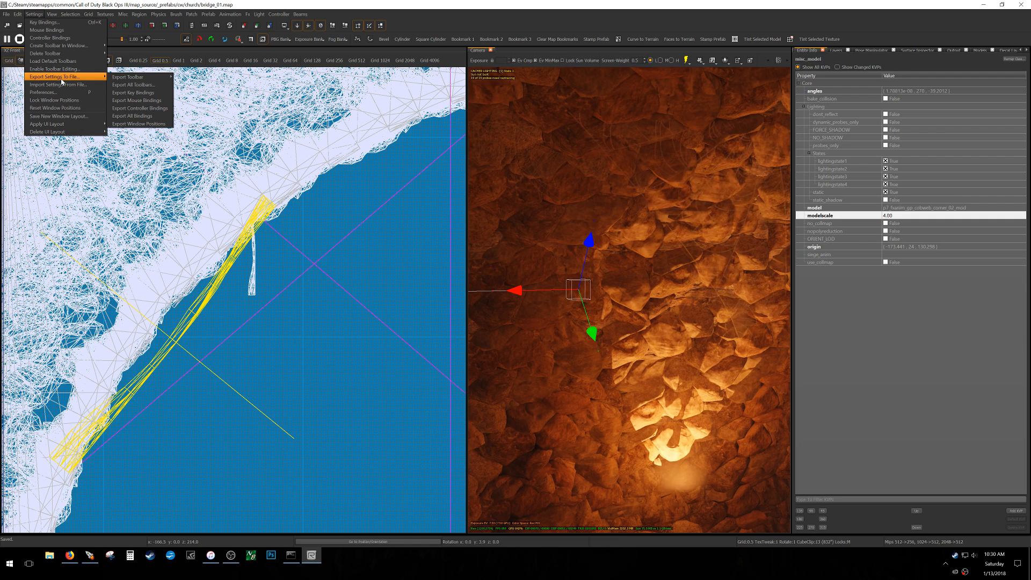
{"action": "mouse_move", "coordinate": [106, 77]}
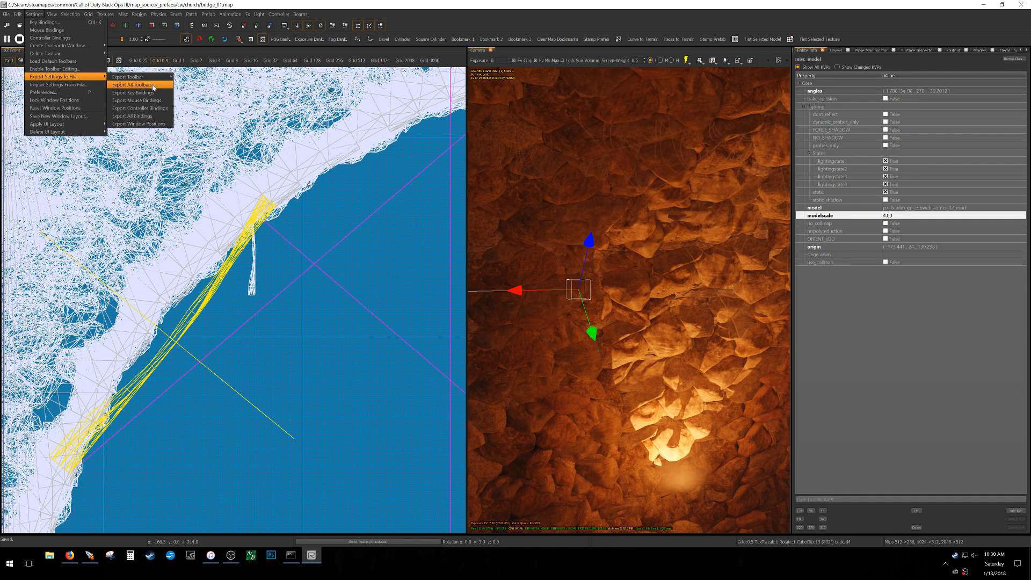
{"action": "left_click", "coordinate": [154, 124]}
{"action": "left_click", "coordinate": [592, 18]}
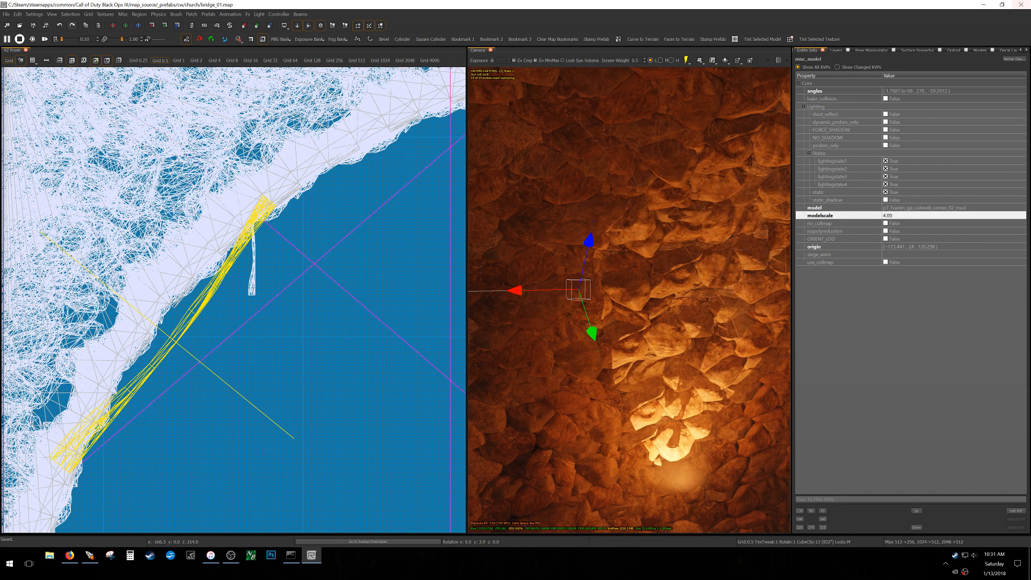
{"action": "key", "text": "alt+Tab"}
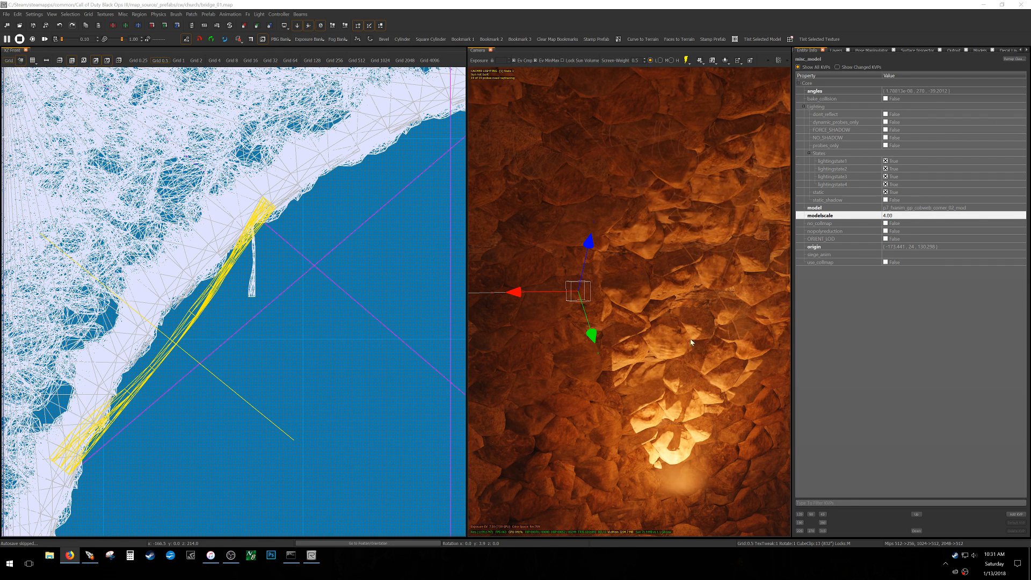
{"action": "mouse_move", "coordinate": [678, 330]}
{"action": "right_mouse_down"}
{"action": "mouse_move", "coordinate": [689, 335]}
{"action": "mouse_move", "coordinate": [651, 341]}
{"action": "mouse_move", "coordinate": [692, 339]}
{"action": "mouse_move", "coordinate": [629, 338]}
{"action": "mouse_move", "coordinate": [680, 324]}
{"action": "mouse_move", "coordinate": [662, 320]}
{"action": "mouse_move", "coordinate": [678, 330]}
{"action": "right_mouse_up"}
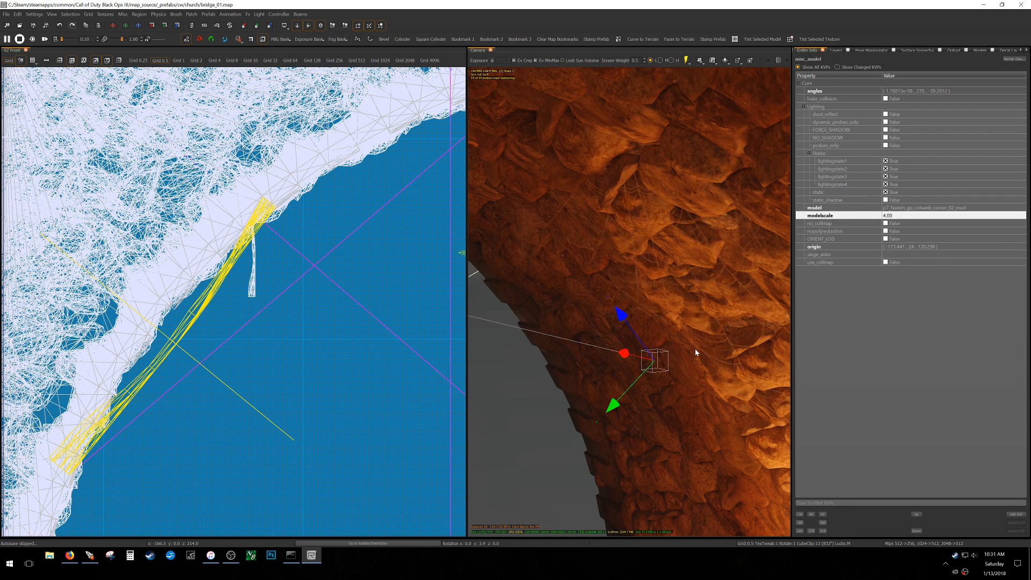
{"action": "key", "text": "alt+Tab"}
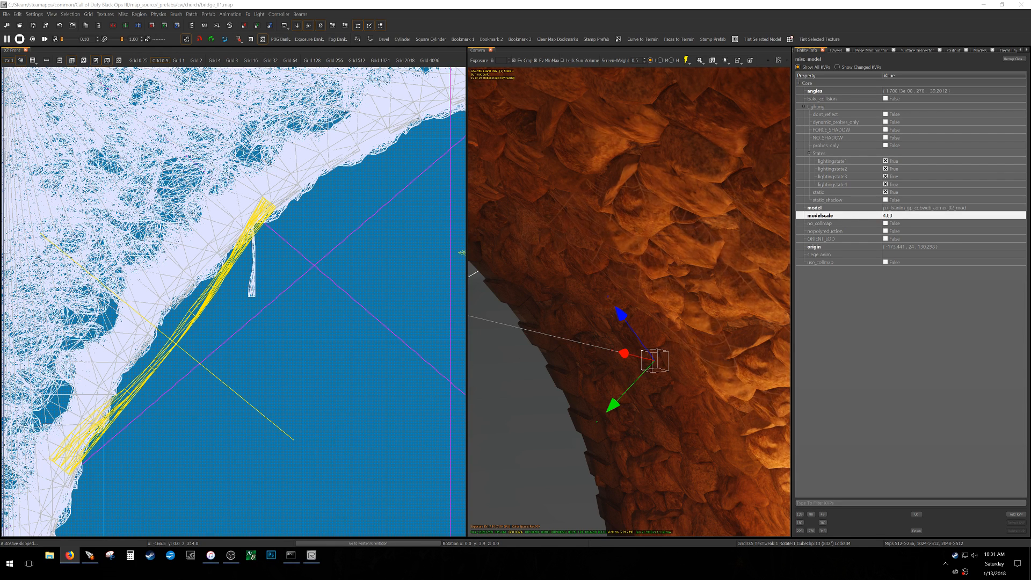
{"action": "right_click_drag", "start_coordinate": [680, 308], "coordinate": [698, 353]}
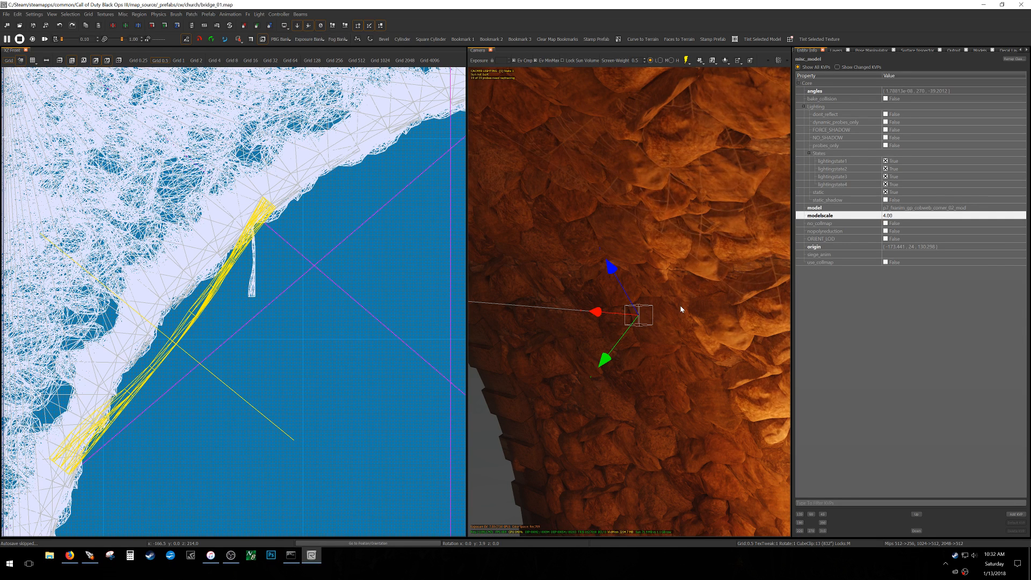
{"action": "mouse_move", "coordinate": [621, 358]}
{"action": "right_mouse_down"}
{"action": "mouse_move", "coordinate": [697, 368]}
{"action": "mouse_move", "coordinate": [641, 462]}
{"action": "mouse_move", "coordinate": [424, 456]}
{"action": "mouse_move", "coordinate": [640, 361]}
{"action": "right_mouse_up"}
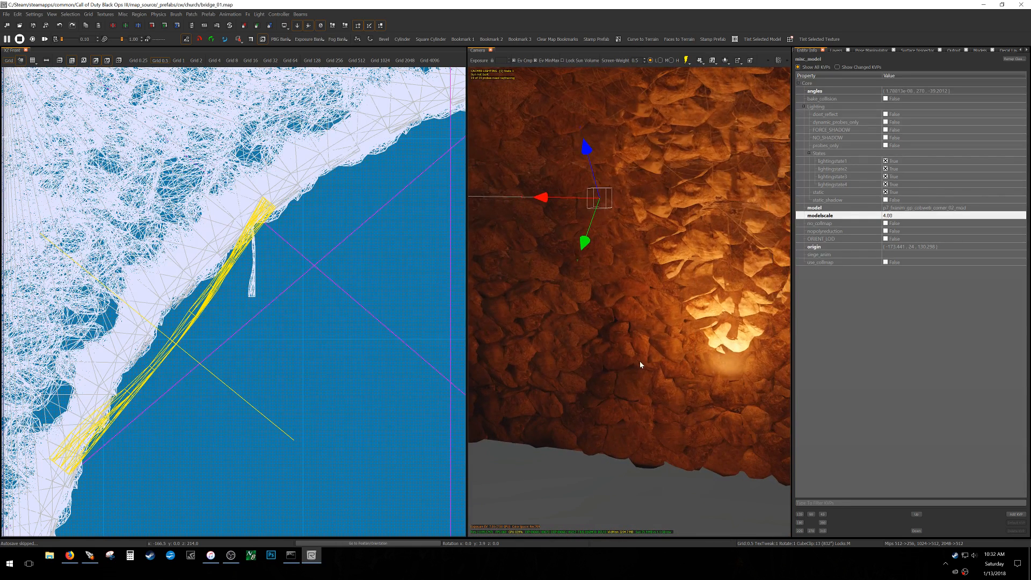
- Swap the enlarged cobweb's model for the cobweb_tangled_01 model, nudge it against the wall and show its properties
{"action": "key", "text": "m"}
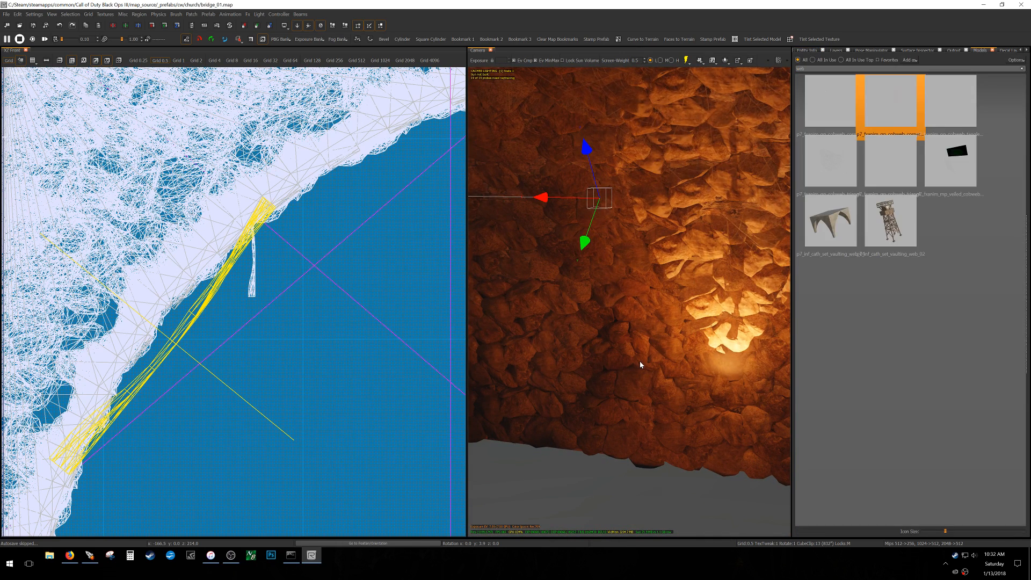
{"action": "right_click_drag", "start_coordinate": [322, 340], "coordinate": [339, 257]}
{"action": "left_click", "coordinate": [831, 221]}
{"action": "left_click", "coordinate": [937, 102]}
{"action": "right_click_drag", "start_coordinate": [584, 263], "coordinate": [543, 249]}
{"action": "mouse_move", "coordinate": [651, 237]}
{"action": "left_mouse_down"}
{"action": "mouse_move", "coordinate": [641, 237]}
{"action": "mouse_move", "coordinate": [652, 240]}
{"action": "left_mouse_up"}
{"action": "key", "text": "n"}
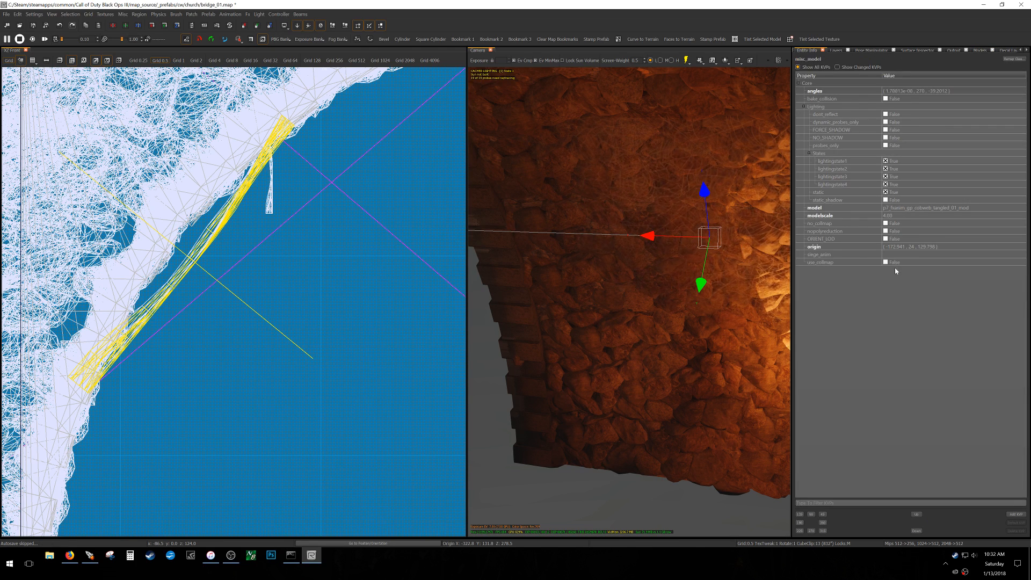
- Set the tangled cobweb's modelscale to 2
{"action": "left_click", "coordinate": [908, 217]}
{"action": "type", "text": "2"}
{"action": "key", "text": "Return"}
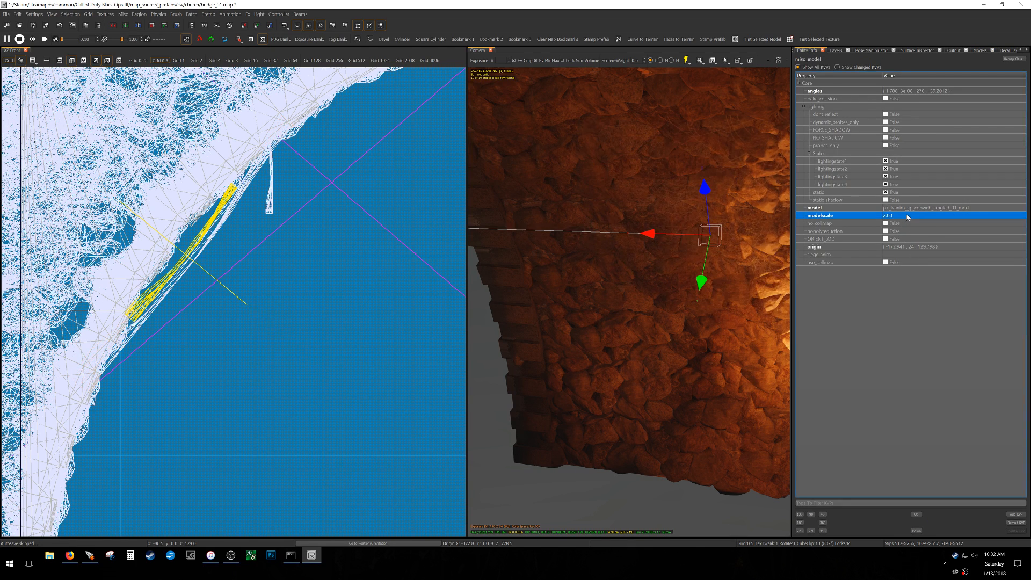
- Move the tangled cobweb to the opposite side of the arch and rotate it to lie along that side's sloped underside
{"action": "scroll", "coordinate": [255, 285], "scroll_direction": "down", "scroll_amount": 3}
{"action": "right_click_drag", "start_coordinate": [390, 260], "coordinate": [221, 304]}
{"action": "left_click_drag", "start_coordinate": [220, 304], "coordinate": [419, 219]}
{"action": "key", "text": "r"}
{"action": "left_click_drag", "start_coordinate": [431, 301], "coordinate": [258, 400]}
{"action": "scroll", "coordinate": [159, 208], "scroll_direction": "down", "scroll_amount": 1}
{"action": "right_click_drag", "start_coordinate": [217, 155], "coordinate": [136, 209]}
{"action": "key", "text": "r"}
{"action": "left_click_drag", "start_coordinate": [129, 199], "coordinate": [330, 320]}
{"action": "key", "text": "r"}
{"action": "key", "text": "r"}
{"action": "left_click_drag", "start_coordinate": [334, 320], "coordinate": [379, 350]}
{"action": "key", "text": "r"}
{"action": "key", "text": "r"}
- Inspect the cobweb and the firelit wall beneath the arch in game view
{"action": "right_click_drag", "start_coordinate": [700, 272], "coordinate": [647, 277]}
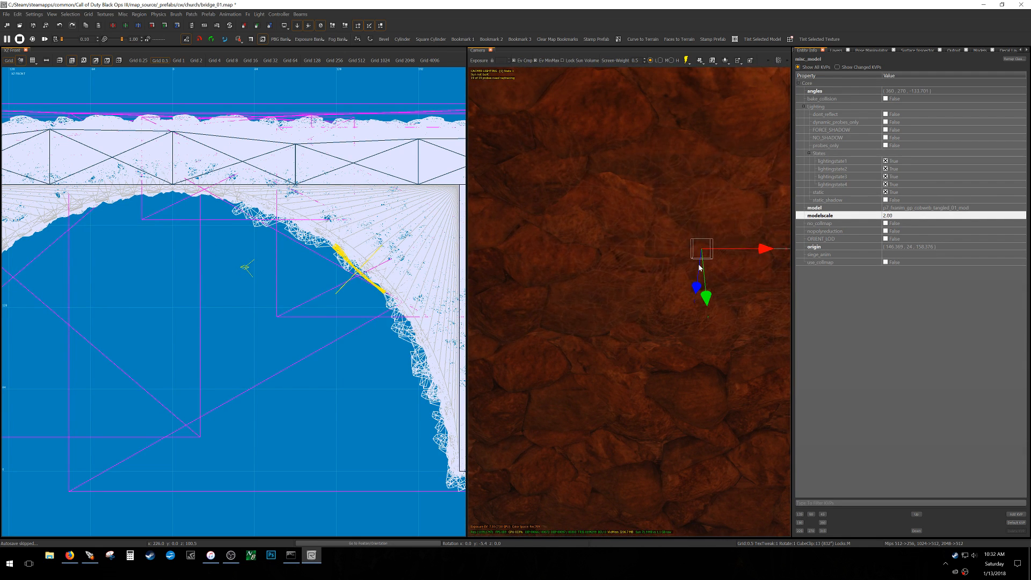
{"action": "key", "text": "g"}
{"action": "mouse_move", "coordinate": [702, 280]}
{"action": "right_mouse_down"}
{"action": "mouse_move", "coordinate": [700, 290]}
{"action": "mouse_move", "coordinate": [720, 284]}
{"action": "mouse_move", "coordinate": [670, 299]}
{"action": "mouse_move", "coordinate": [666, 313]}
{"action": "mouse_move", "coordinate": [694, 311]}
{"action": "mouse_move", "coordinate": [680, 344]}
{"action": "mouse_move", "coordinate": [743, 335]}
{"action": "mouse_move", "coordinate": [703, 355]}
{"action": "right_mouse_up"}
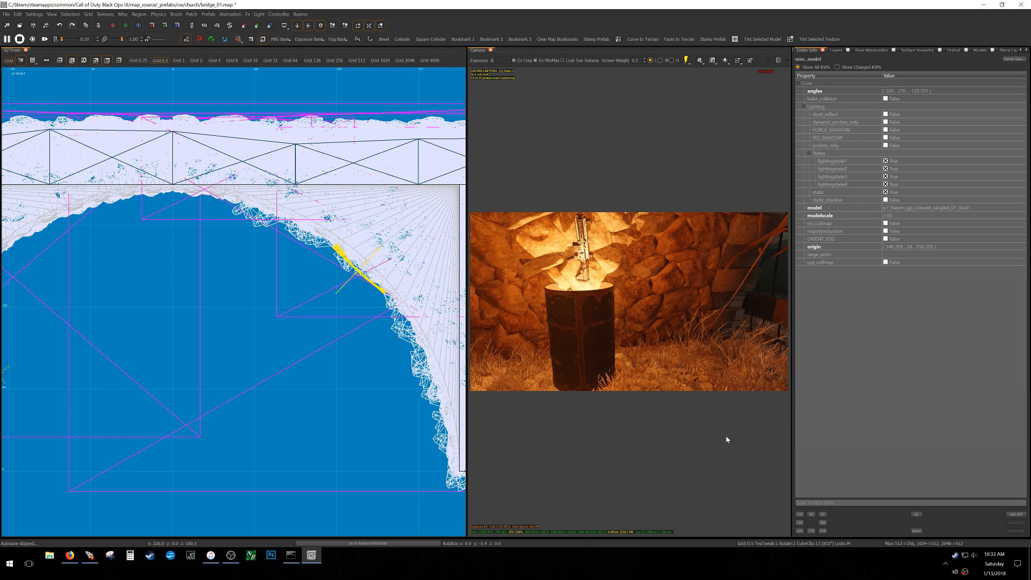
{"action": "right_click_drag", "start_coordinate": [741, 432], "coordinate": [766, 314]}
{"action": "key", "text": "g"}
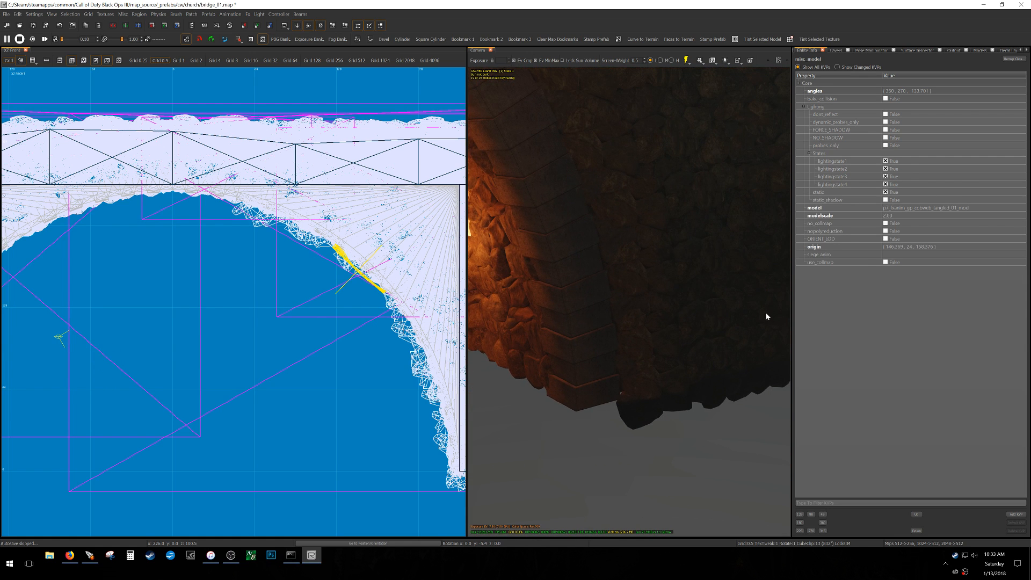
- Enable the VolumeDecals filter so the decals on the bridge walls are displayed
{"action": "key", "text": "f"}
{"action": "left_click", "coordinate": [912, 219]}
{"action": "right_click_drag", "start_coordinate": [676, 298], "coordinate": [689, 364]}
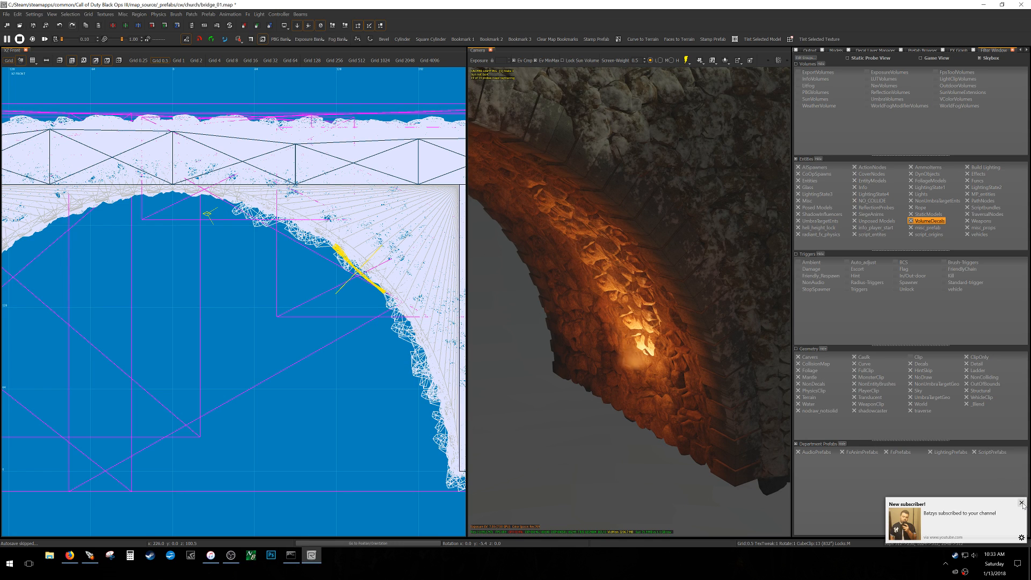
{"action": "right_click_drag", "start_coordinate": [730, 424], "coordinate": [718, 455]}
- Select the decal patch on the outer wall, compare it through undo and redo, and open the advanced patch editing options
{"action": "left_click", "coordinate": [727, 445], "text": "shift"}
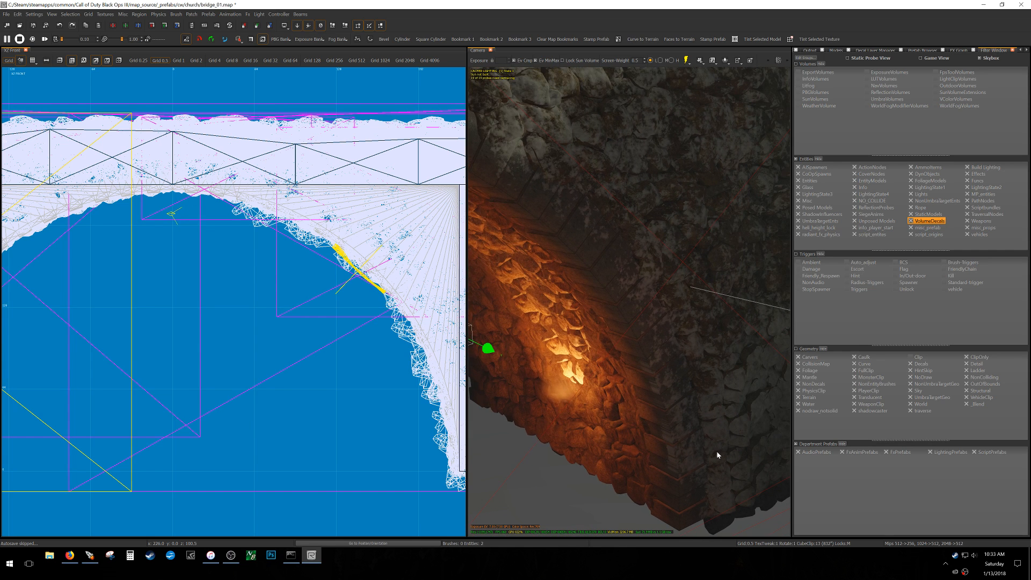
{"action": "key", "text": "ctrl+z"}
{"action": "key", "text": "ctrl+z"}
{"action": "key", "text": "ctrl+y"}
{"action": "key", "text": "ctrl+y"}
{"action": "mouse_move", "coordinate": [663, 409]}
{"action": "right_mouse_down"}
{"action": "mouse_move", "coordinate": [664, 423]}
{"action": "mouse_move", "coordinate": [656, 369]}
{"action": "mouse_move", "coordinate": [625, 378]}
{"action": "mouse_move", "coordinate": [574, 279]}
{"action": "mouse_move", "coordinate": [722, 433]}
{"action": "right_mouse_up"}
{"action": "key", "text": "y"}
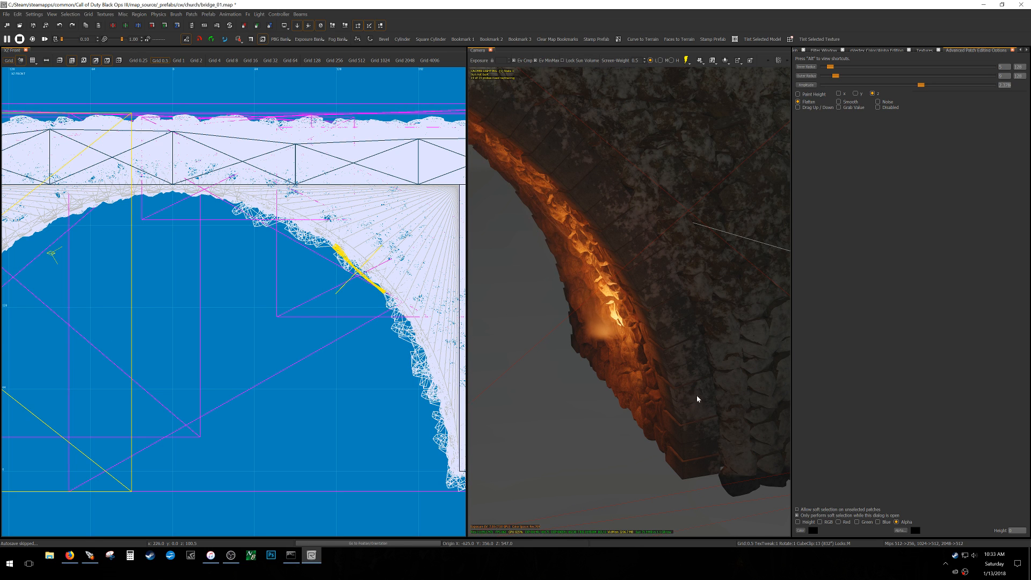
- Select only the outer wall's decal patch and blend its alpha along the arch's stone edging
{"action": "key", "text": "Escape"}
{"action": "left_click", "coordinate": [679, 423], "text": "shift"}
{"action": "mouse_move", "coordinate": [686, 436]}
{"action": "right_mouse_down"}
{"action": "mouse_move", "coordinate": [674, 436]}
{"action": "mouse_move", "coordinate": [668, 419]}
{"action": "mouse_move", "coordinate": [682, 433]}
{"action": "right_mouse_up"}
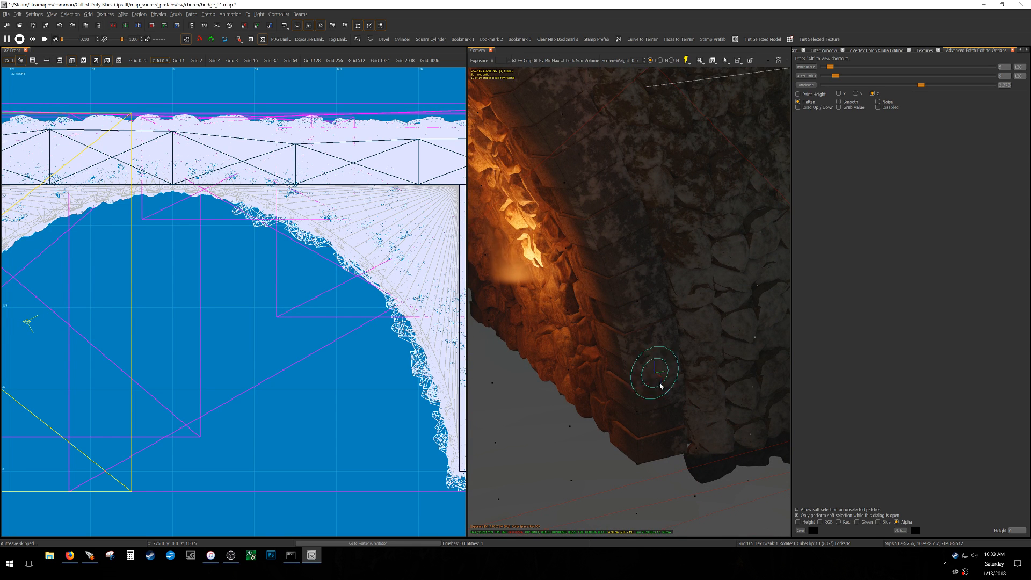
{"action": "key", "text": "g"}
{"action": "key", "text": "g"}
{"action": "key", "text": "g"}
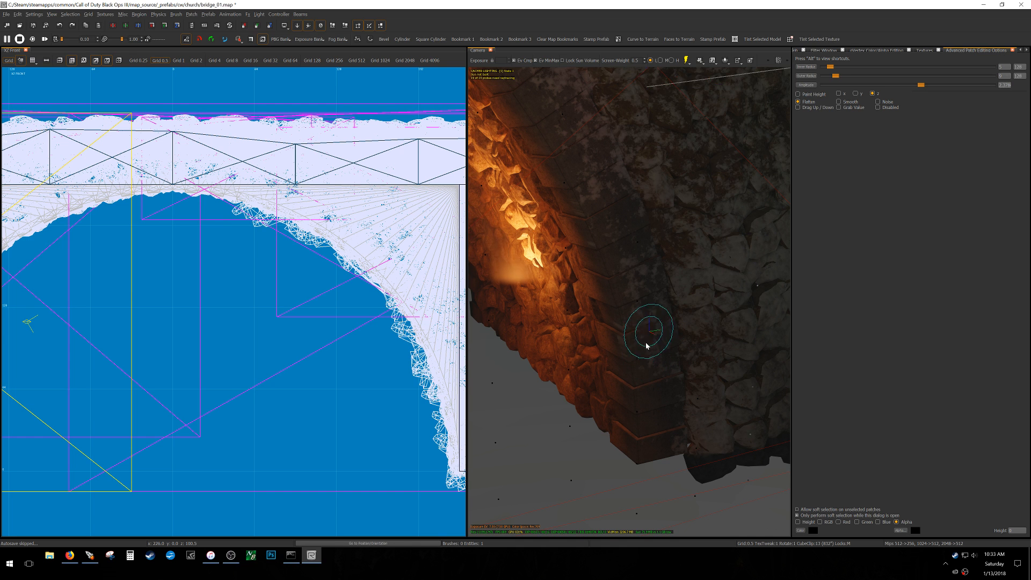
{"action": "mouse_move", "coordinate": [602, 194]}
{"action": "right_mouse_down"}
{"action": "mouse_move", "coordinate": [601, 166]}
{"action": "mouse_move", "coordinate": [462, 142]}
{"action": "right_mouse_up"}
{"action": "mouse_move", "coordinate": [670, 318]}
{"action": "right_mouse_down"}
{"action": "mouse_move", "coordinate": [665, 302]}
{"action": "mouse_move", "coordinate": [768, 247]}
{"action": "mouse_move", "coordinate": [956, 247]}
{"action": "right_mouse_up"}
{"action": "left_click_drag", "start_coordinate": [661, 299], "coordinate": [666, 305]}
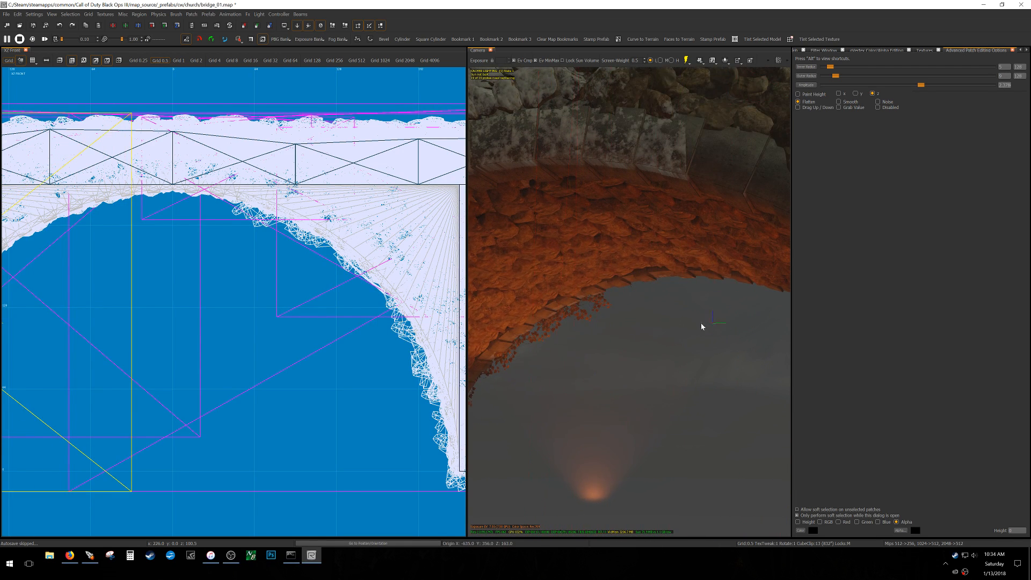
{"action": "right_click_drag", "start_coordinate": [690, 323], "coordinate": [681, 182]}
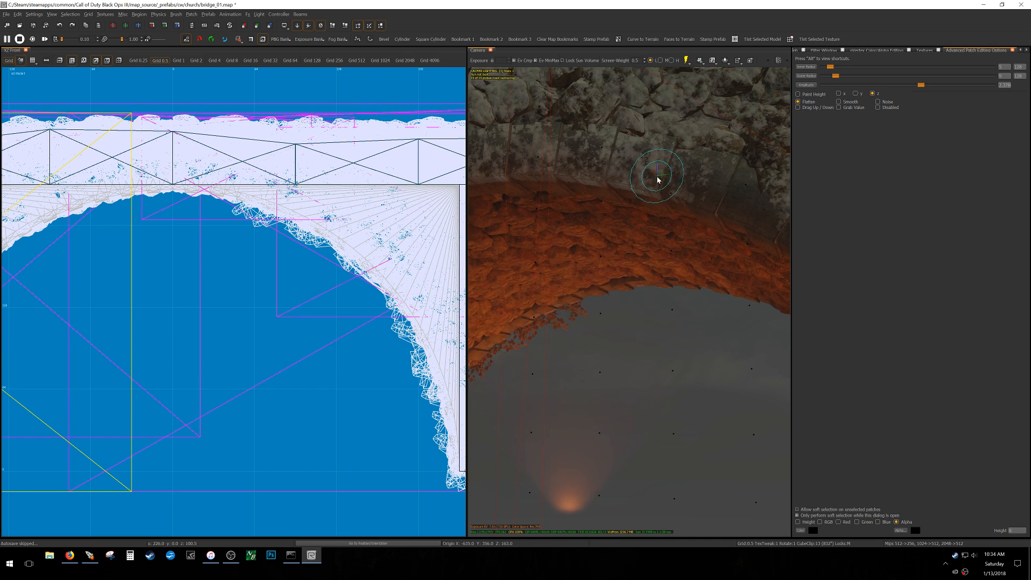
{"action": "key", "text": "Escape"}
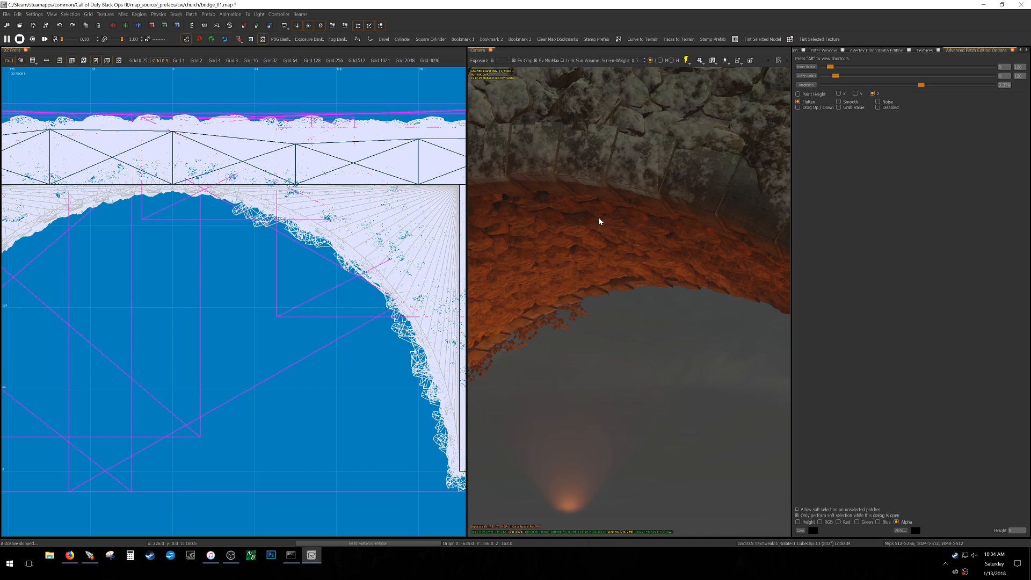
- Try painting the alpha of the overlapping decal patches above the arch, undoing each stroke
{"action": "left_click", "coordinate": [600, 222], "text": "shift"}
{"action": "right_click_drag", "start_coordinate": [613, 242], "coordinate": [611, 243]}
{"action": "left_click_drag", "start_coordinate": [611, 243], "coordinate": [587, 361]}
{"action": "key", "text": "ctrl+z"}
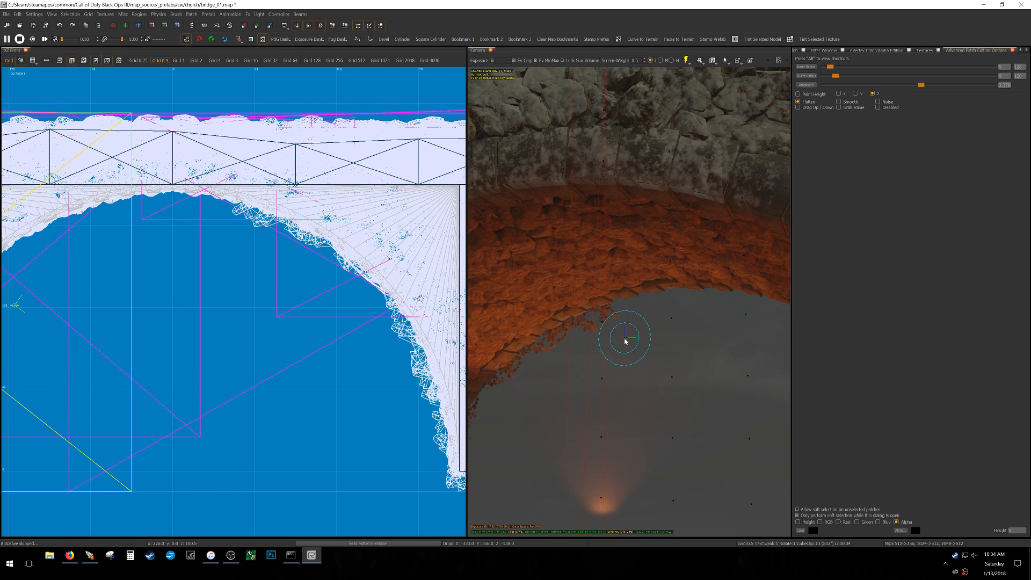
{"action": "key", "text": "Escape"}
{"action": "left_click", "coordinate": [657, 223], "text": "shift"}
{"action": "mouse_move", "coordinate": [665, 228]}
{"action": "right_mouse_down"}
{"action": "mouse_move", "coordinate": [596, 225]}
{"action": "mouse_move", "coordinate": [678, 274]}
{"action": "right_mouse_up"}
{"action": "key", "text": "Escape"}
{"action": "left_click", "coordinate": [615, 299], "text": "shift"}
{"action": "left_click_drag", "start_coordinate": [630, 313], "coordinate": [621, 318]}
{"action": "key", "text": "ctrl+z"}
- Check the selected decal patch's blending and vertices around the arch's edge, save the map, and clear the selection
{"action": "right_click_drag", "start_coordinate": [621, 318], "coordinate": [645, 337]}
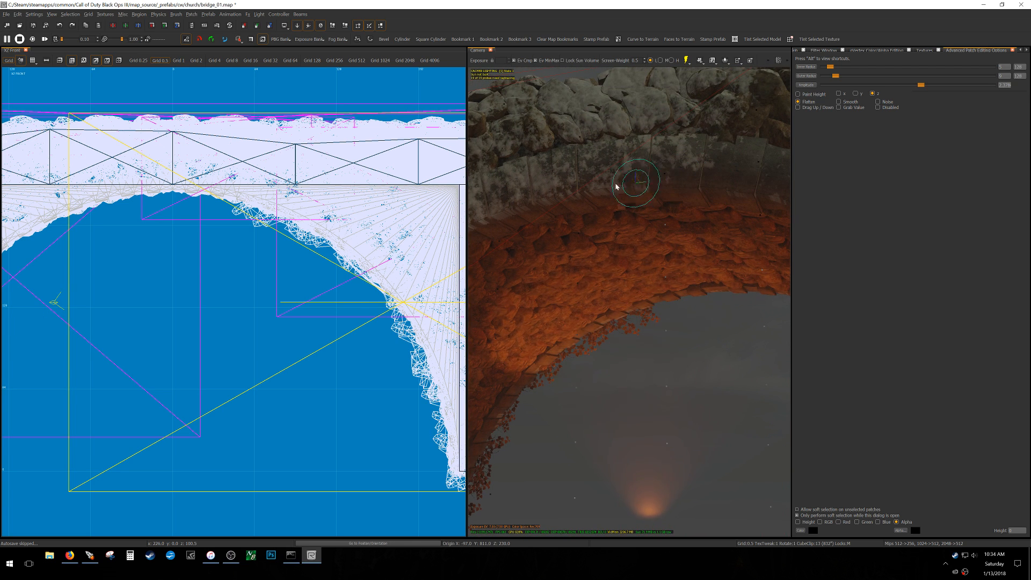
{"action": "right_click_drag", "start_coordinate": [607, 244], "coordinate": [647, 232]}
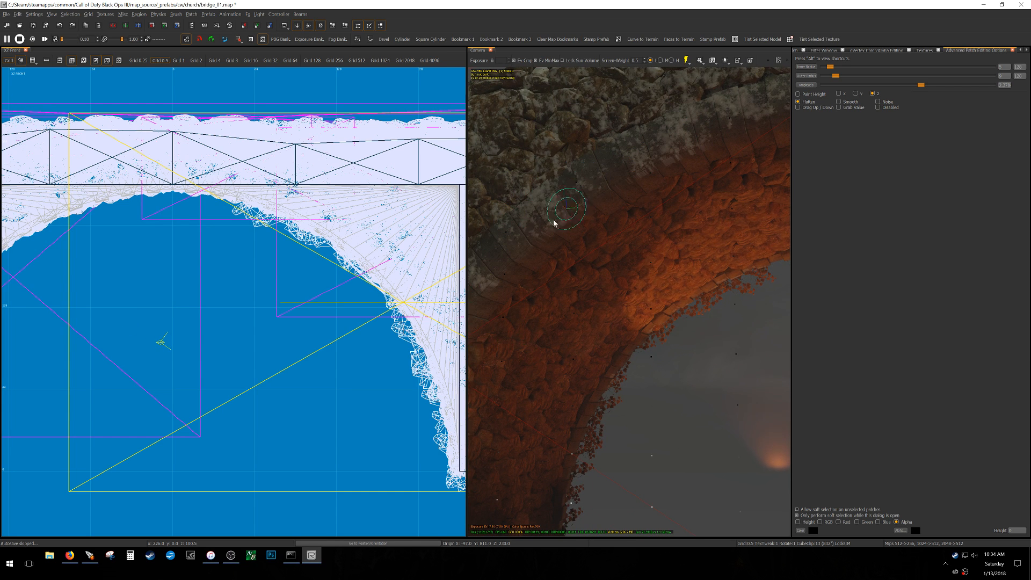
{"action": "key", "text": "v"}
{"action": "mouse_move", "coordinate": [723, 183]}
{"action": "right_mouse_down"}
{"action": "mouse_move", "coordinate": [698, 199]}
{"action": "mouse_move", "coordinate": [711, 193]}
{"action": "right_mouse_up"}
{"action": "key", "text": "v"}
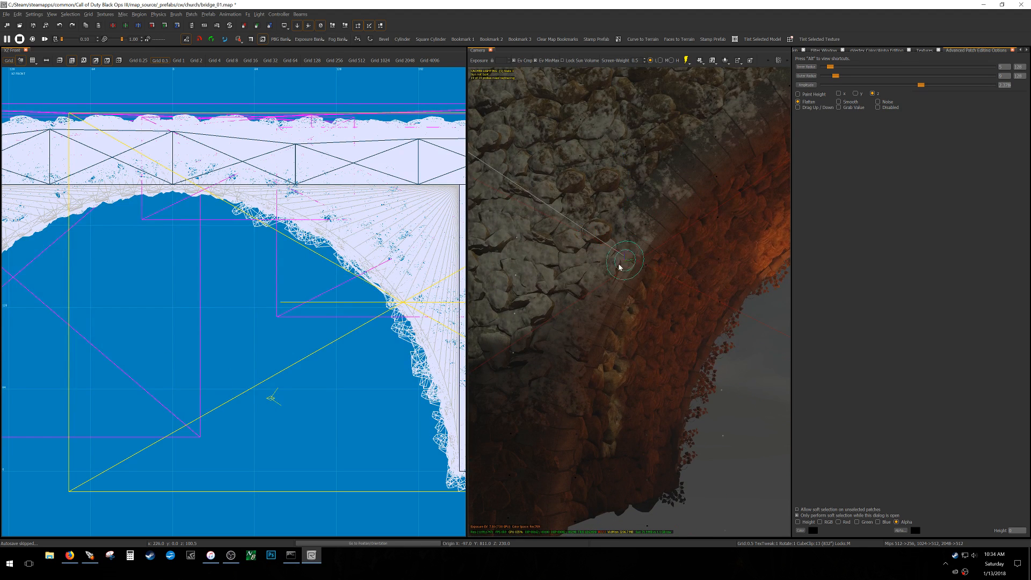
{"action": "key", "text": "v"}
{"action": "mouse_move", "coordinate": [657, 278]}
{"action": "right_mouse_down"}
{"action": "mouse_move", "coordinate": [658, 322]}
{"action": "mouse_move", "coordinate": [649, 290]}
{"action": "right_mouse_up"}
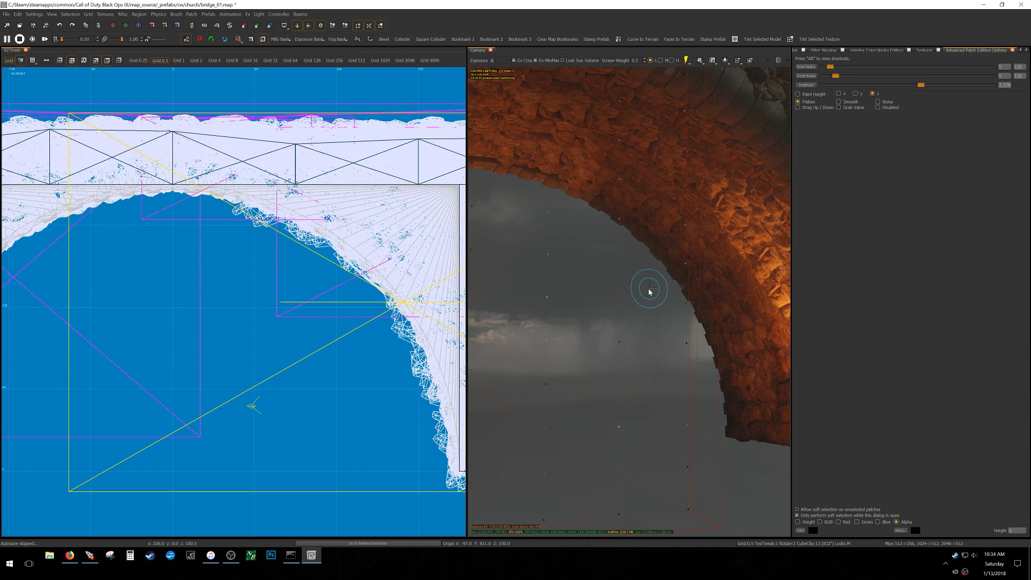
{"action": "key", "text": "ctrl+s"}
{"action": "key", "text": "v"}
{"action": "key", "text": "Escape"}
{"action": "key", "text": "Escape"}
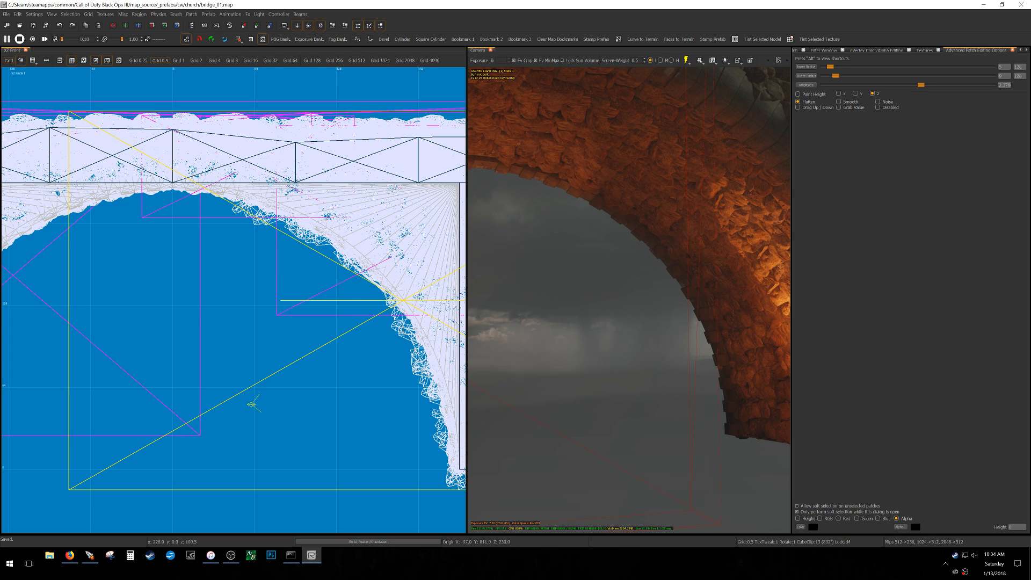
- Examine the bridge's outer wall and the rock-lined underside of the arch from several angles
{"action": "key", "text": "alt+Tab"}
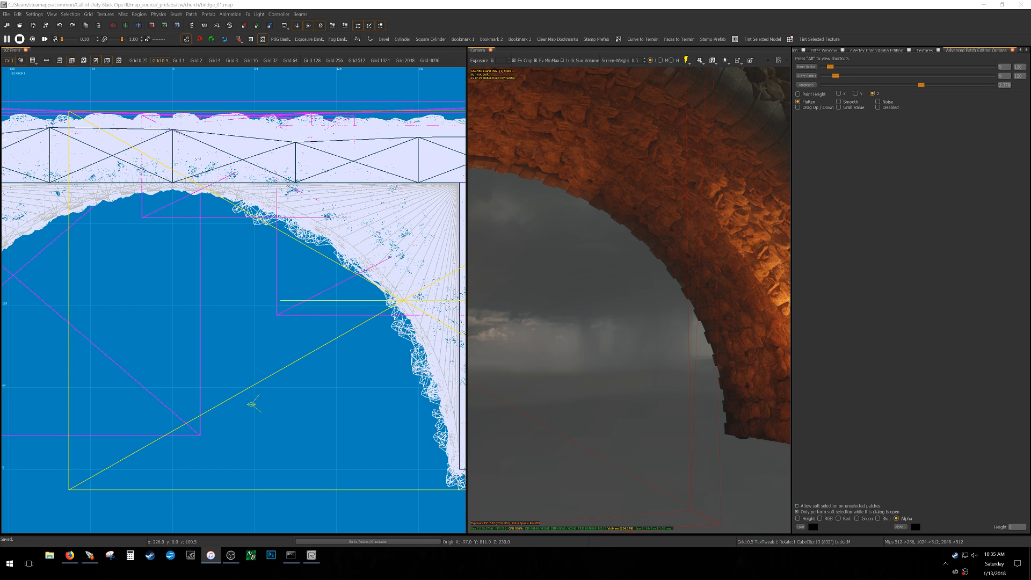
{"action": "right_click_drag", "start_coordinate": [697, 312], "coordinate": [751, 295]}
{"action": "right_click_drag", "start_coordinate": [629, 300], "coordinate": [752, 271]}
{"action": "right_click_drag", "start_coordinate": [698, 314], "coordinate": [737, 298]}
{"action": "key", "text": "Escape"}
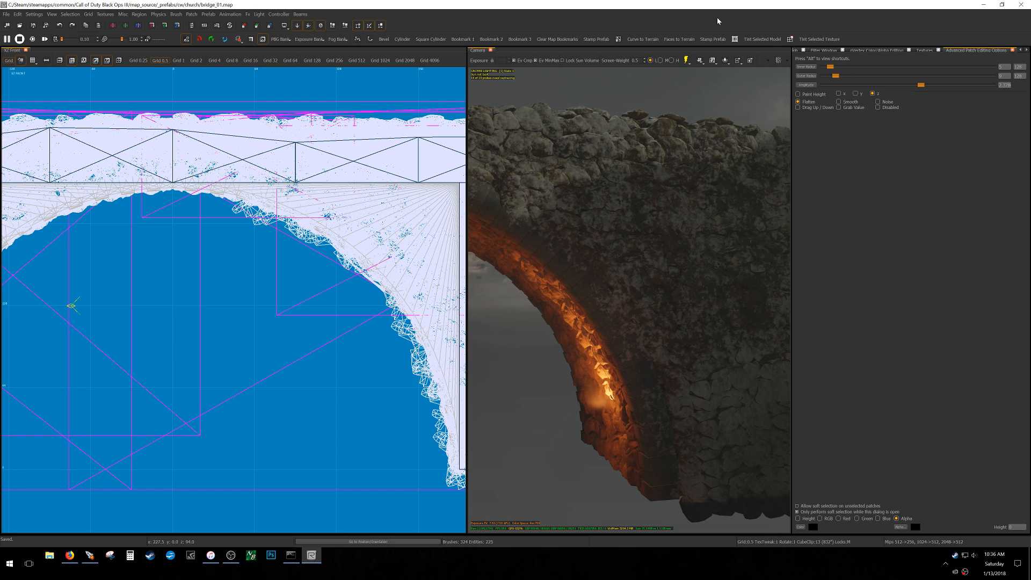
{"action": "mouse_move", "coordinate": [670, 228]}
{"action": "right_mouse_down"}
{"action": "mouse_move", "coordinate": [680, 229]}
{"action": "mouse_move", "coordinate": [618, 209]}
{"action": "mouse_move", "coordinate": [661, 207]}
{"action": "mouse_move", "coordinate": [631, 215]}
{"action": "mouse_move", "coordinate": [647, 217]}
{"action": "mouse_move", "coordinate": [663, 211]}
{"action": "mouse_move", "coordinate": [628, 207]}
{"action": "right_mouse_up"}
{"action": "right_click_drag", "start_coordinate": [612, 309], "coordinate": [598, 313]}
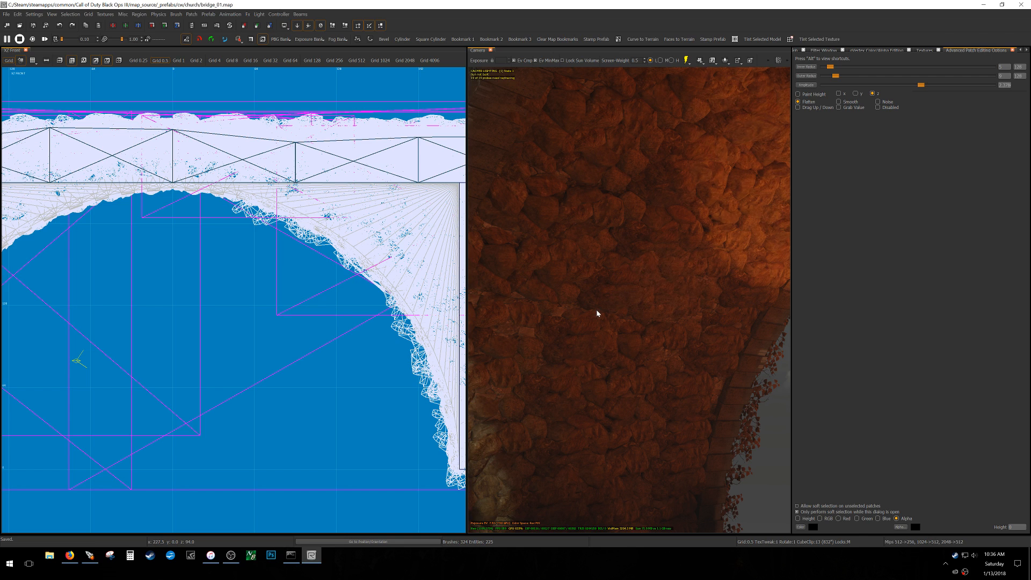
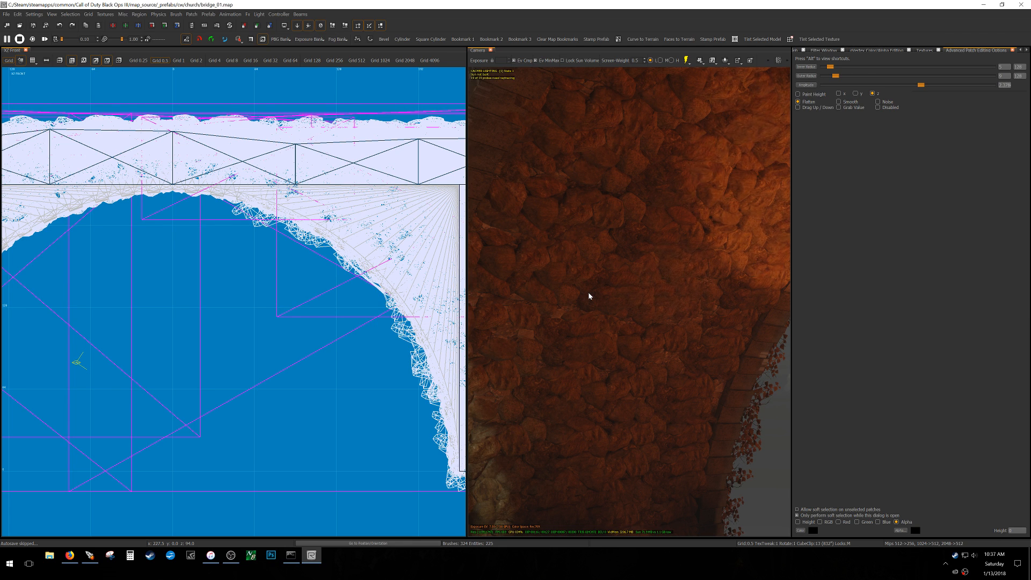
{"action": "right_click_drag", "start_coordinate": [665, 321], "coordinate": [656, 315]}
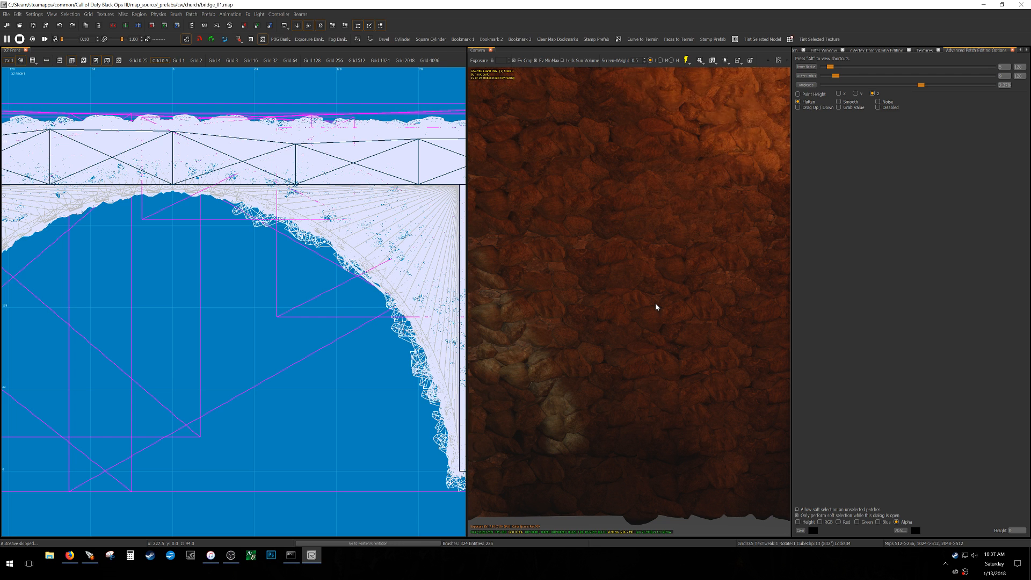
{"action": "right_click_drag", "start_coordinate": [661, 309], "coordinate": [653, 315]}
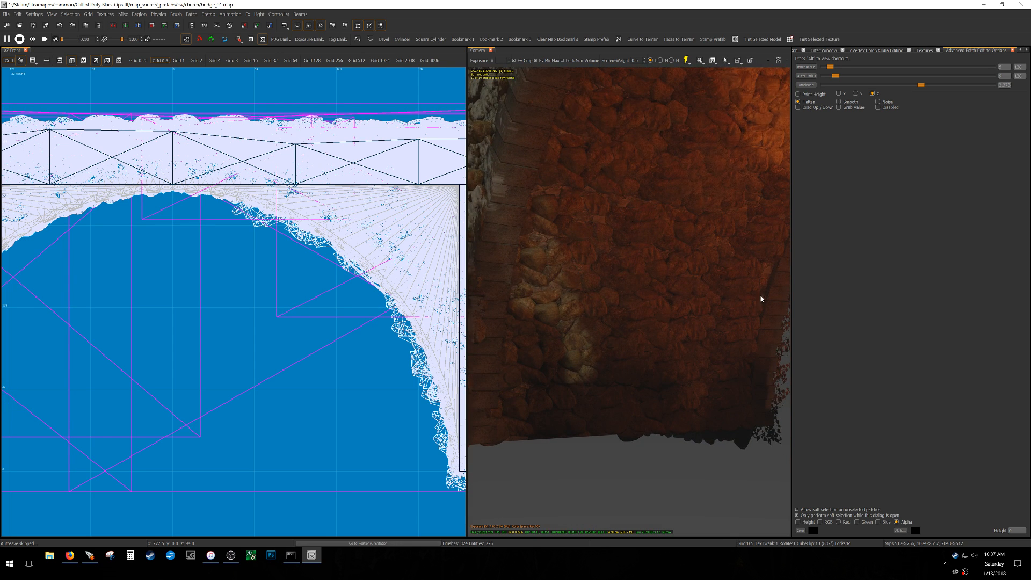
- Filter all textures by "blend" with "-brick" as an exclusion, and browse them for a material suited to the arch
{"action": "key", "text": "t"}
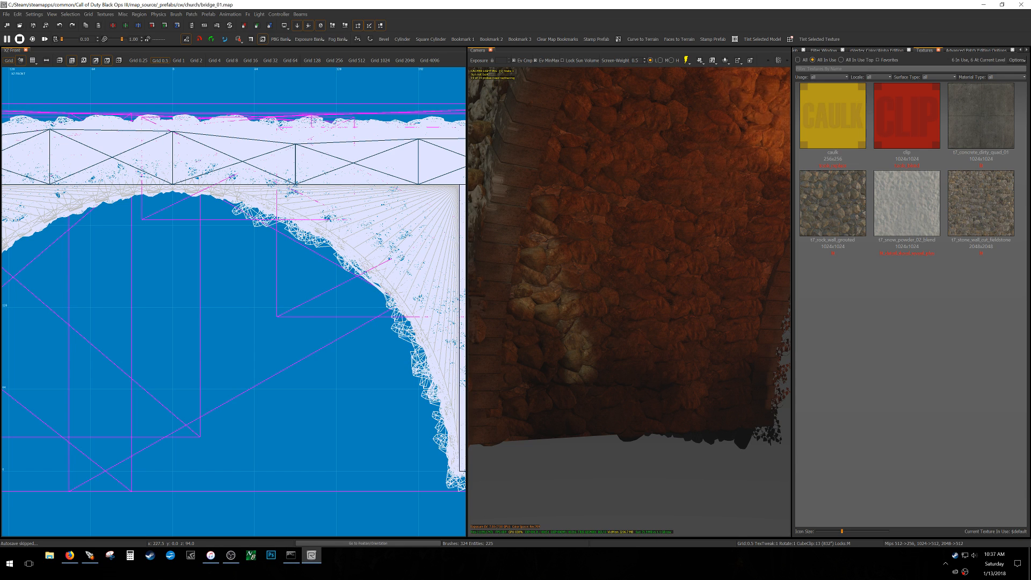
{"action": "type", "text": "blend"}
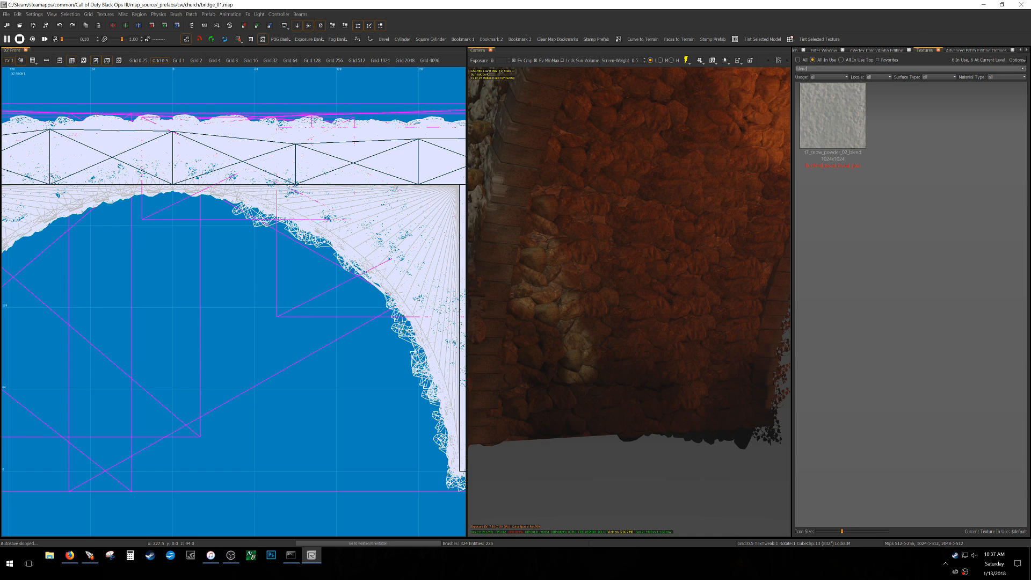
{"action": "left_click", "coordinate": [798, 59]}
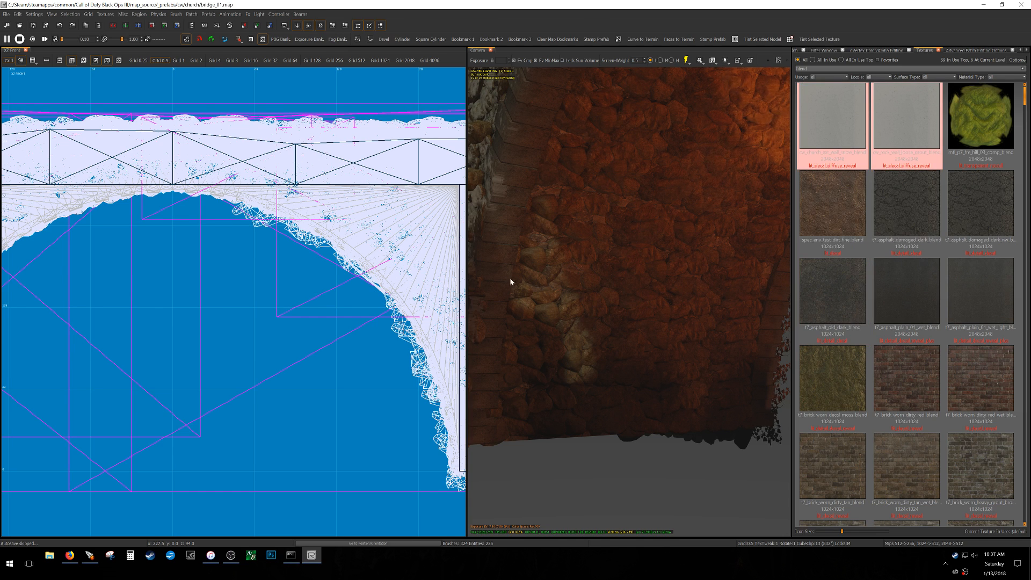
{"action": "right_click_drag", "start_coordinate": [616, 374], "coordinate": [569, 365]}
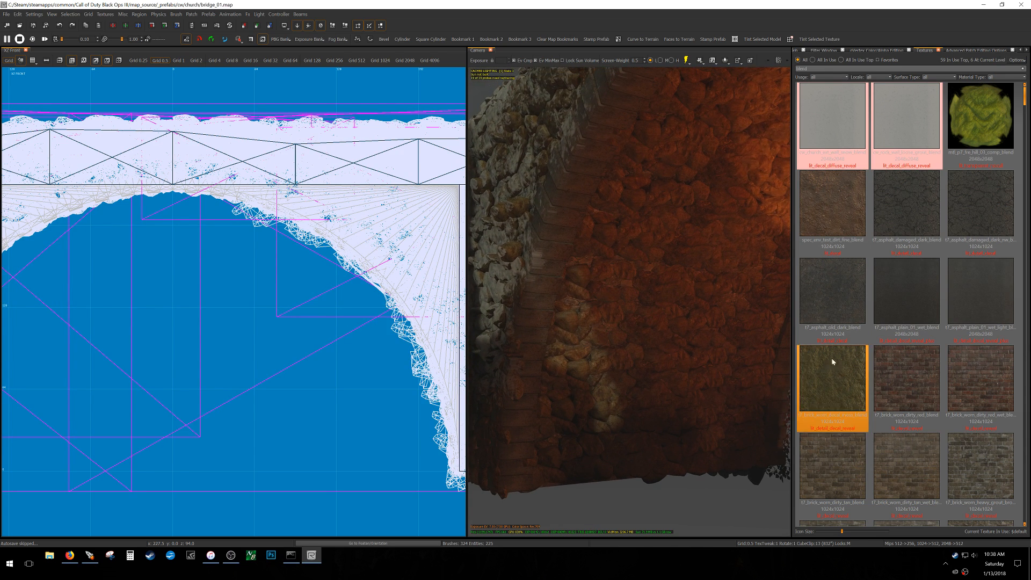
{"action": "scroll", "coordinate": [855, 351], "scroll_direction": "down", "scroll_amount": 3}
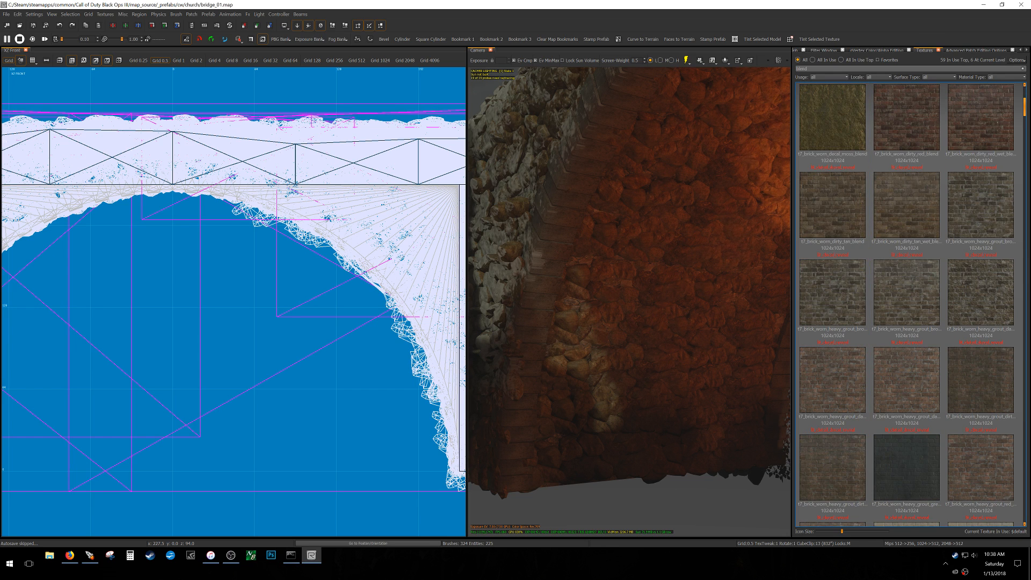
{"action": "scroll", "coordinate": [906, 301], "scroll_direction": "up", "scroll_amount": 3}
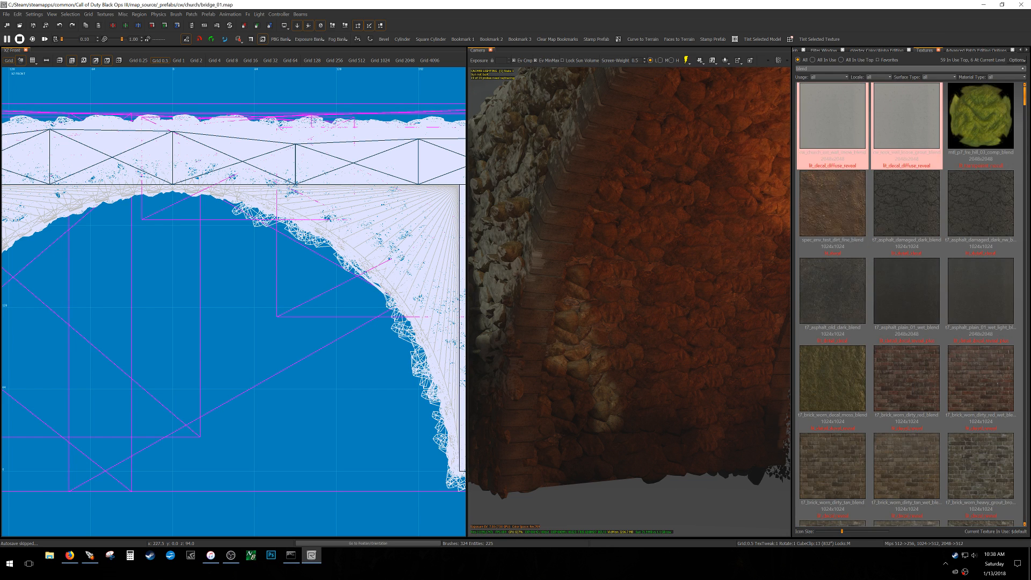
{"action": "type", "text": "-brick"}
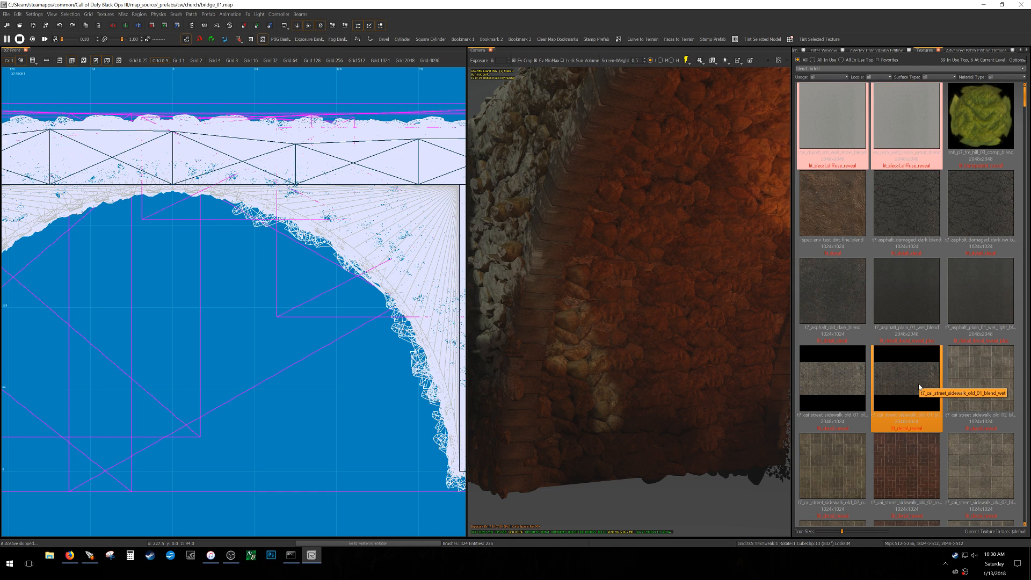
{"action": "scroll", "coordinate": [918, 386], "scroll_direction": "down", "scroll_amount": 3}
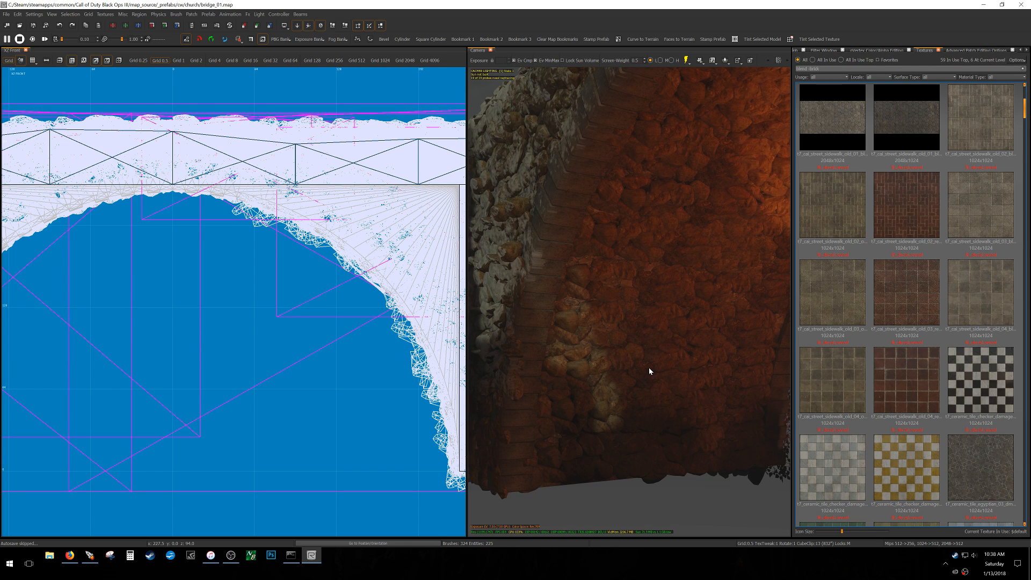
{"action": "scroll", "coordinate": [894, 371], "scroll_direction": "down", "scroll_amount": 3}
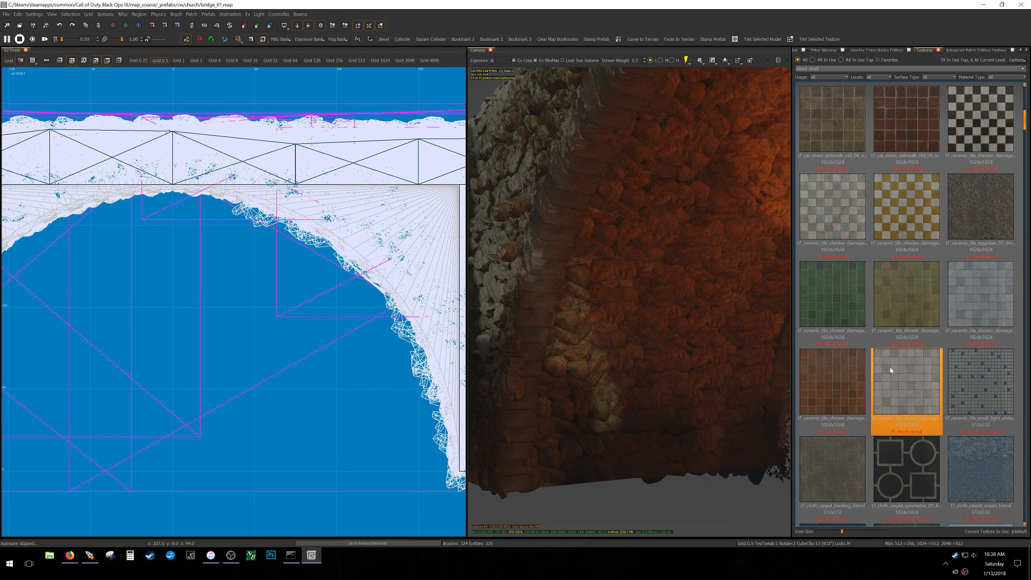
{"action": "scroll", "coordinate": [889, 369], "scroll_direction": "down", "scroll_amount": 3}
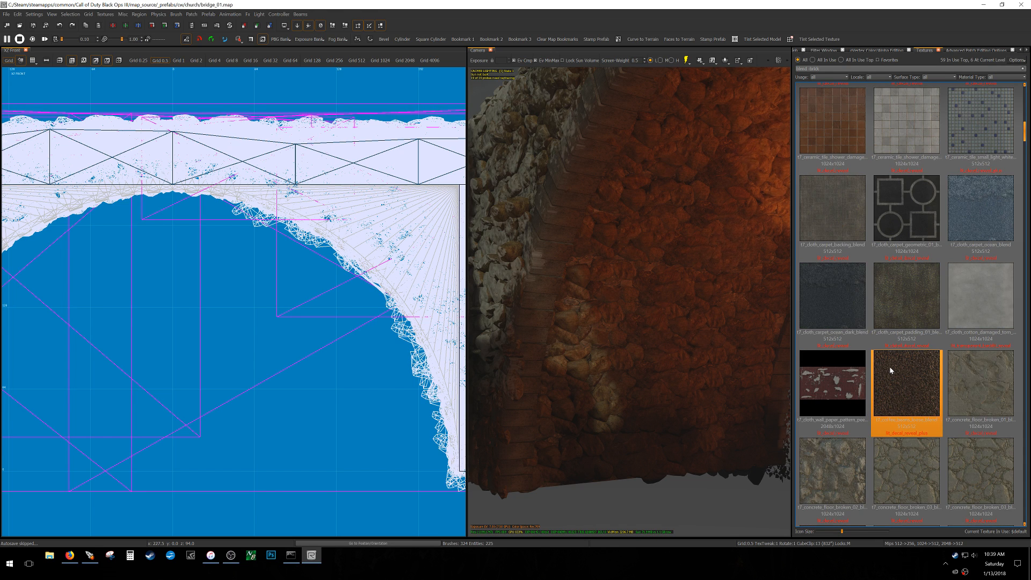
{"action": "scroll", "coordinate": [890, 370], "scroll_direction": "down", "scroll_amount": 3}
- Check the individual pieces along the arch's edge by selecting each one and clearing the selection again
{"action": "right_click_drag", "start_coordinate": [657, 335], "coordinate": [639, 355]}
{"action": "left_click", "coordinate": [632, 259], "text": "shift"}
{"action": "key", "text": "Escape"}
{"action": "left_click", "coordinate": [617, 386], "text": "shift"}
{"action": "key", "text": "Escape"}
{"action": "left_click", "coordinate": [575, 435], "text": "shift"}
{"action": "key", "text": "Escape"}
- Select the decal at the arch's edge, show its vertices with the advanced patch editing options, and save the map
{"action": "left_click", "coordinate": [637, 436], "text": "shift"}
{"action": "mouse_move", "coordinate": [637, 436]}
{"action": "right_mouse_down"}
{"action": "mouse_move", "coordinate": [651, 443]}
{"action": "mouse_move", "coordinate": [646, 436]}
{"action": "right_mouse_up"}
{"action": "key", "text": "v"}
{"action": "key", "text": "y"}
{"action": "key", "text": "g"}
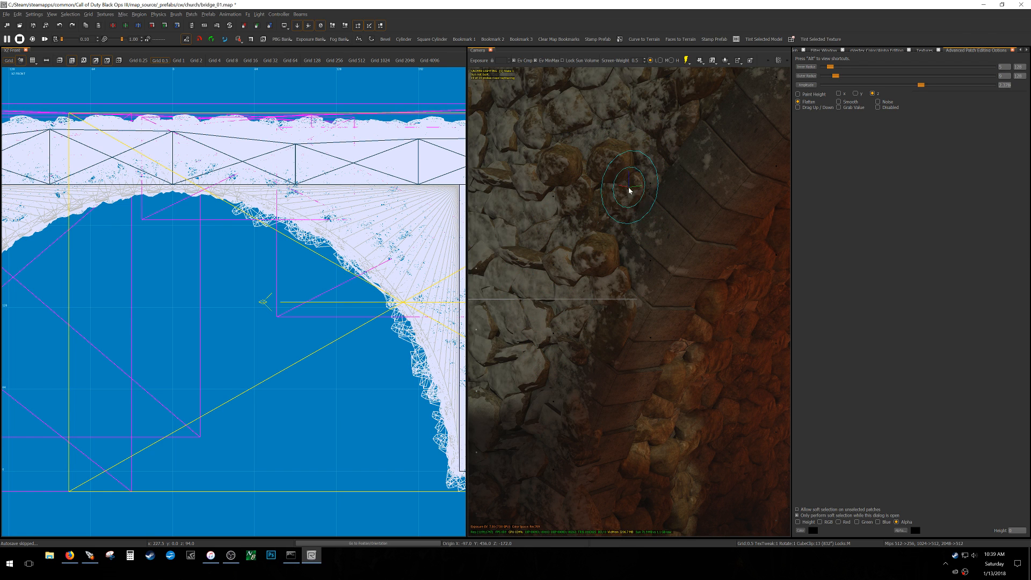
{"action": "mouse_move", "coordinate": [619, 258]}
{"action": "right_mouse_down"}
{"action": "mouse_move", "coordinate": [606, 263]}
{"action": "mouse_move", "coordinate": [613, 276]}
{"action": "mouse_move", "coordinate": [631, 249]}
{"action": "right_mouse_up"}
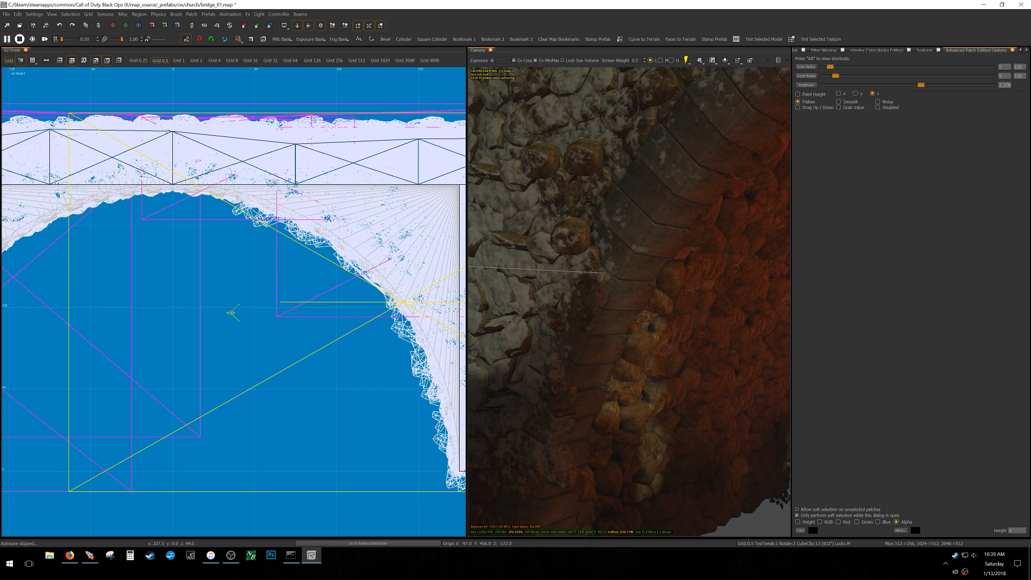
{"action": "mouse_move", "coordinate": [631, 249]}
{"action": "right_mouse_down"}
{"action": "mouse_move", "coordinate": [621, 266]}
{"action": "mouse_move", "coordinate": [618, 256]}
{"action": "right_mouse_up"}
{"action": "key", "text": "ctrl+s"}
- Reposition two rock models on the bridge's outer wall beside the lower part of the arch's edge
{"action": "right_click_drag", "start_coordinate": [622, 299], "coordinate": [633, 427]}
{"action": "key", "text": "Escape"}
{"action": "left_click", "coordinate": [626, 381], "text": "shift"}
{"action": "right_click_drag", "start_coordinate": [626, 381], "coordinate": [622, 394]}
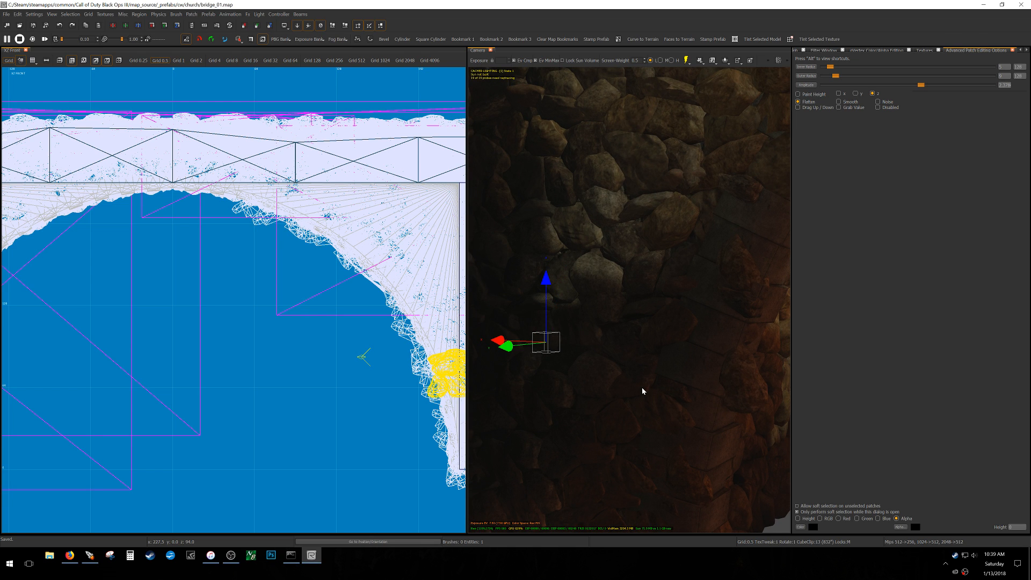
{"action": "left_click_drag", "start_coordinate": [496, 342], "coordinate": [540, 287]}
{"action": "key", "text": "Escape"}
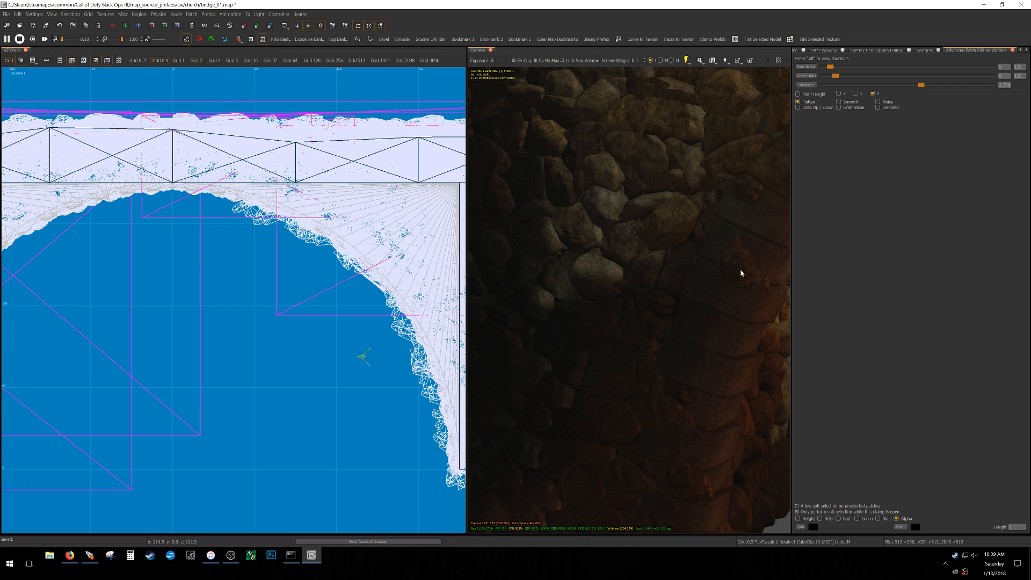
{"action": "left_click", "coordinate": [713, 297], "text": "shift"}
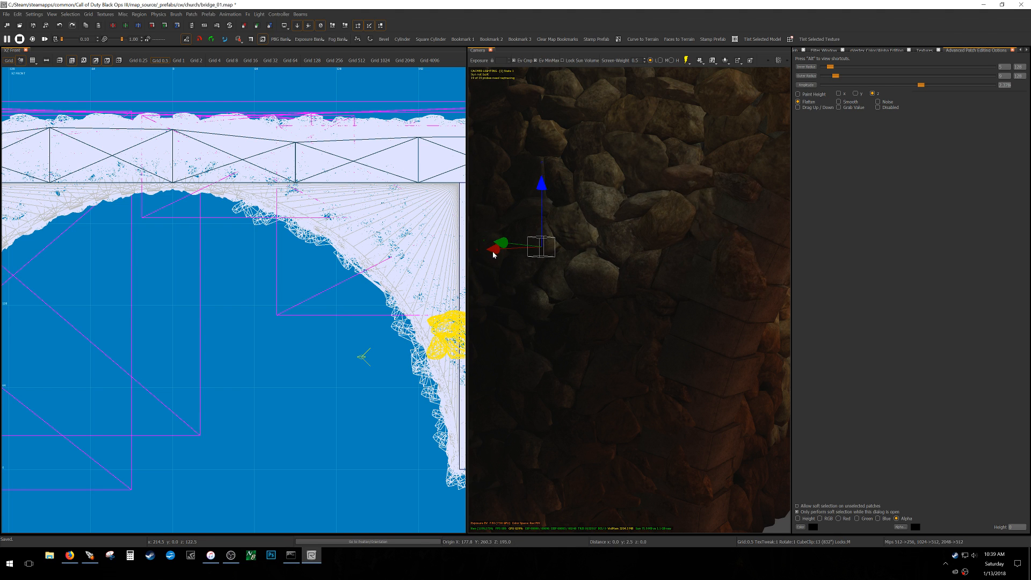
{"action": "left_click_drag", "start_coordinate": [509, 245], "coordinate": [505, 245]}
{"action": "mouse_move", "coordinate": [505, 244]}
{"action": "right_mouse_down"}
{"action": "mouse_move", "coordinate": [507, 295]}
{"action": "mouse_move", "coordinate": [491, 258]}
{"action": "mouse_move", "coordinate": [508, 259]}
{"action": "mouse_move", "coordinate": [507, 236]}
{"action": "right_mouse_up"}
{"action": "left_click_drag", "start_coordinate": [509, 235], "coordinate": [514, 212]}
{"action": "key", "text": "Escape"}
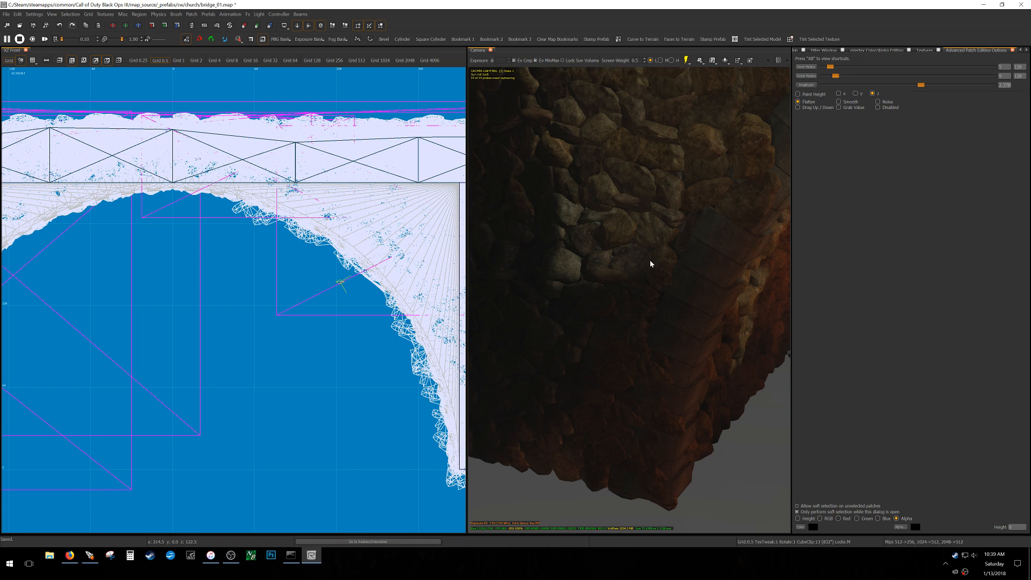
- Move the rock model overlapping the arch's edge sideways into the outer wall, clear of the trim stones
{"action": "right_click_drag", "start_coordinate": [650, 264], "coordinate": [654, 264]}
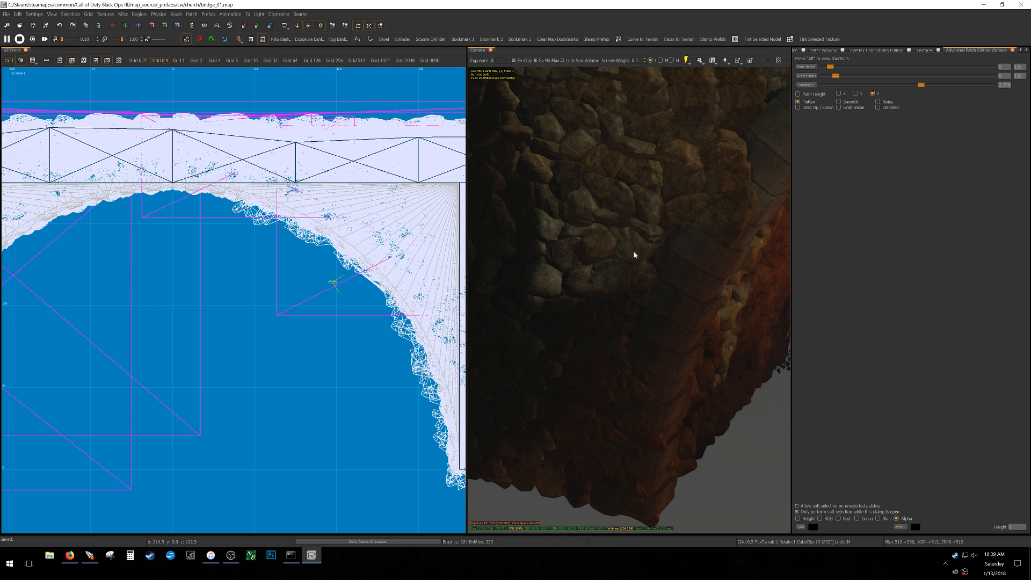
{"action": "right_click_drag", "start_coordinate": [679, 279], "coordinate": [679, 279], "text": "ctrl"}
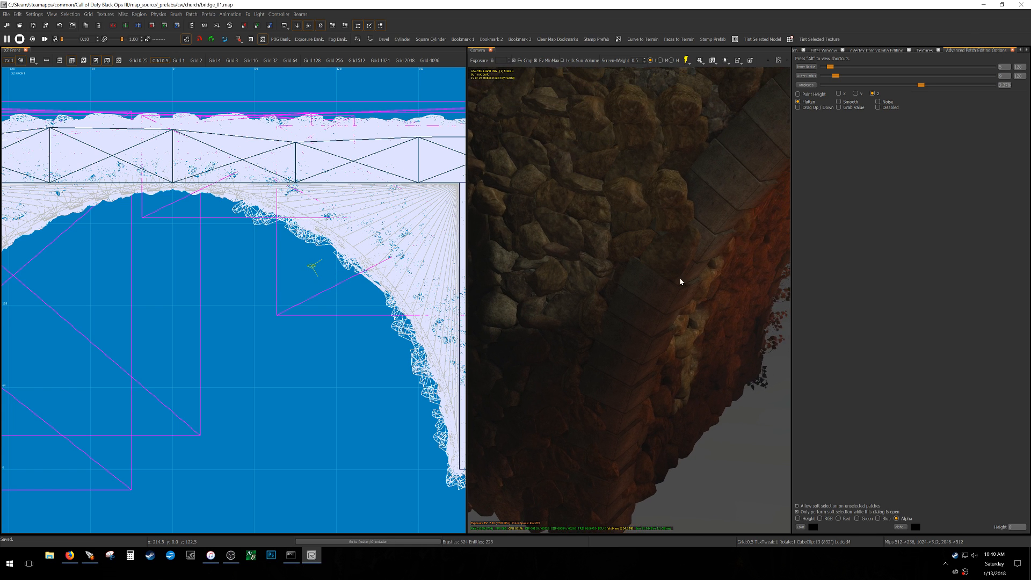
{"action": "left_click", "coordinate": [638, 215]}
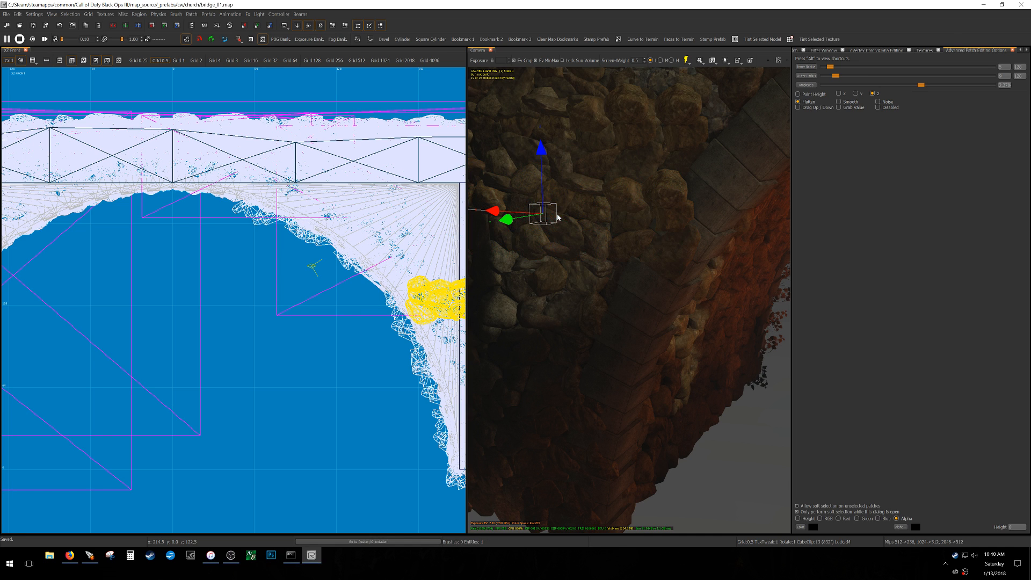
{"action": "left_click_drag", "start_coordinate": [506, 212], "coordinate": [446, 206]}
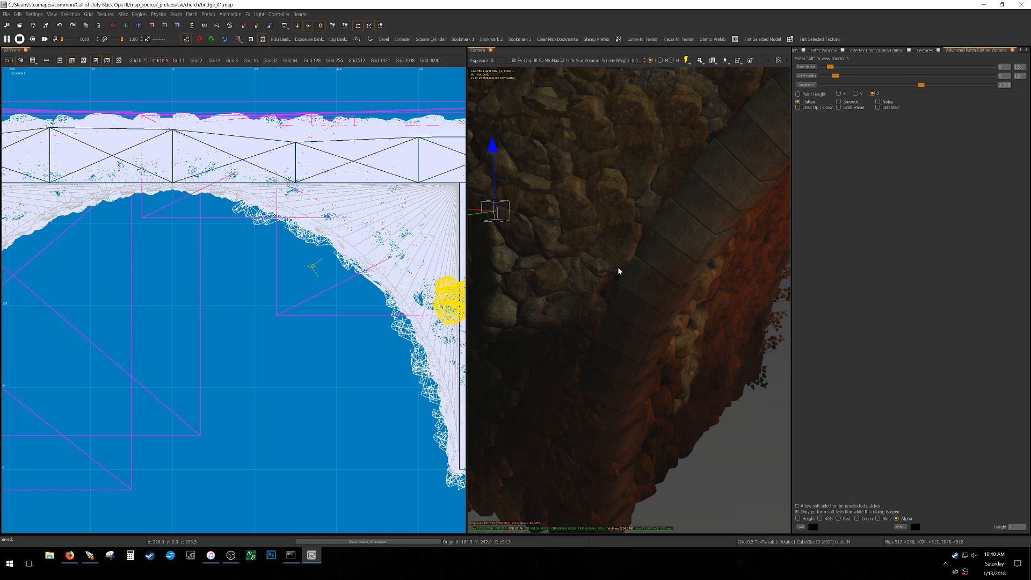
- In the top view at grid 16, create a curve patch about 240 by 176 units beside the bridge and show its vertices
{"action": "right_click_drag", "start_coordinate": [618, 268], "coordinate": [548, 295]}
{"action": "key", "text": "ctrl+Tab"}
{"action": "key", "text": "ctrl+Tab"}
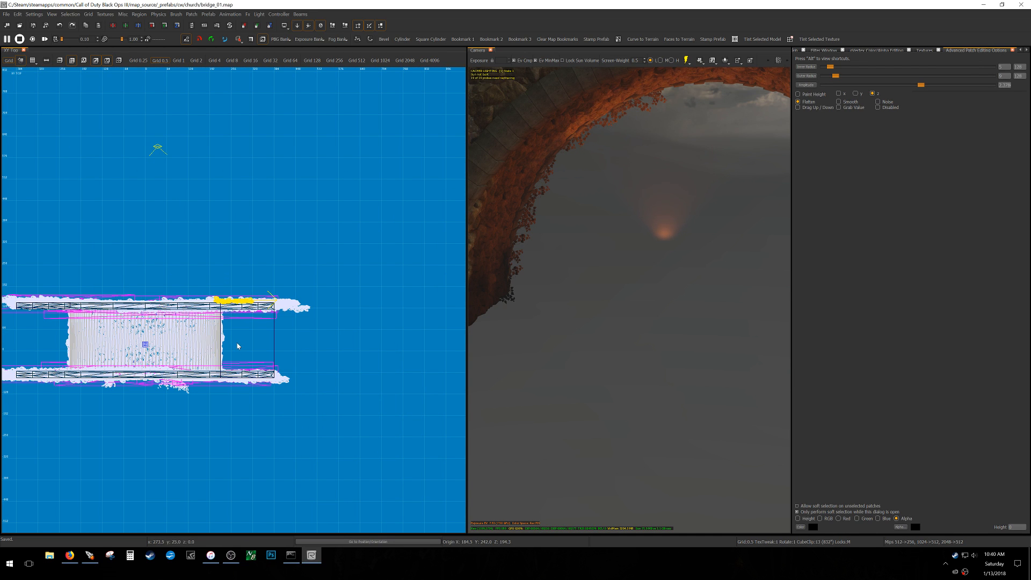
{"action": "scroll", "coordinate": [263, 356], "scroll_direction": "down", "scroll_amount": 2}
{"action": "key", "text": "5"}
{"action": "left_click_drag", "start_coordinate": [314, 275], "coordinate": [395, 335]}
{"action": "left_click", "coordinate": [369, 39]}
{"action": "right_click_drag", "start_coordinate": [338, 269], "coordinate": [276, 252]}
{"action": "key", "text": "v"}
- Pull the patch's middle control points outward on all four sides to give it a rounded outline
{"action": "left_click_drag", "start_coordinate": [275, 273], "coordinate": [300, 241]}
{"action": "left_click_drag", "start_coordinate": [300, 239], "coordinate": [303, 179]}
{"action": "left_click_drag", "start_coordinate": [283, 344], "coordinate": [299, 314]}
{"action": "left_click_drag", "start_coordinate": [298, 313], "coordinate": [302, 357]}
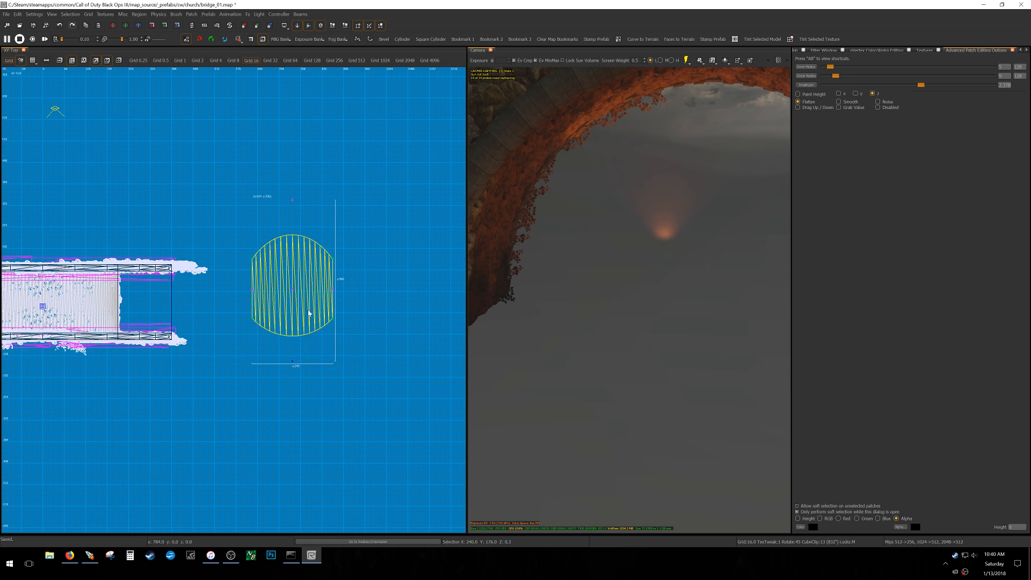
{"action": "left_click_drag", "start_coordinate": [321, 301], "coordinate": [346, 280]}
{"action": "left_click_drag", "start_coordinate": [356, 279], "coordinate": [399, 280]}
{"action": "left_click_drag", "start_coordinate": [233, 303], "coordinate": [205, 275]}
{"action": "right_click_drag", "start_coordinate": [319, 307], "coordinate": [296, 310]}
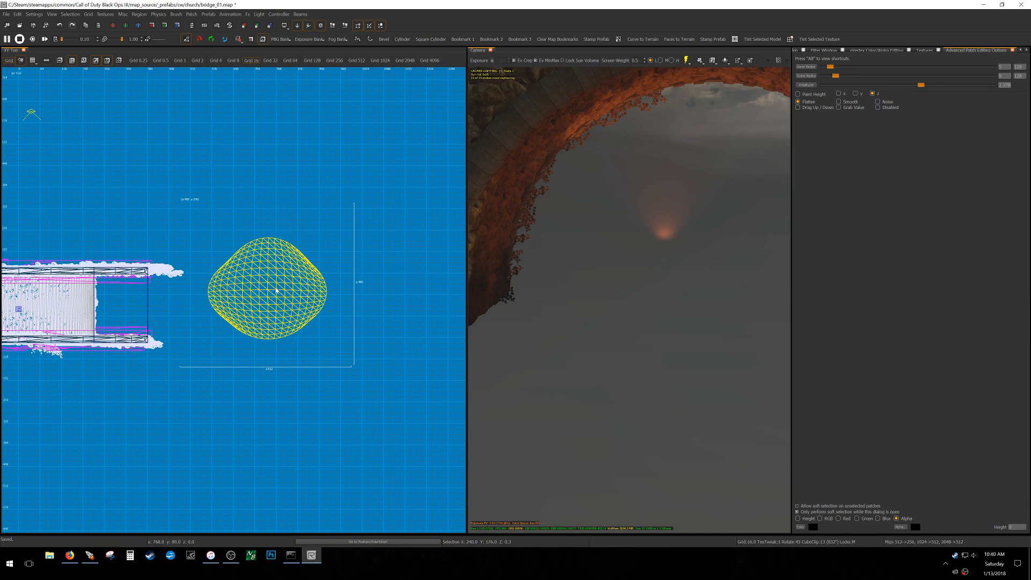
{"action": "scroll", "coordinate": [293, 276], "scroll_direction": "up", "scroll_amount": 3}
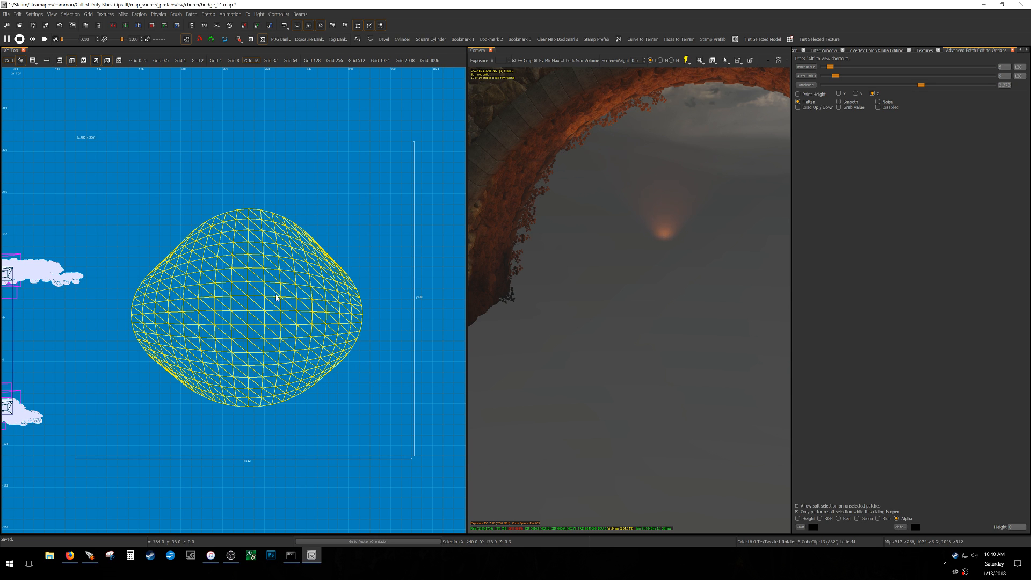
- Lower and raise the curve patch's subdivision density repeatedly, ending on a dense mesh
{"action": "key", "text": "alt+bracketright"}
{"action": "key", "text": "alt+bracketleft"}
{"action": "key", "text": "alt+bracketleft"}
{"action": "key", "text": "alt+bracketleft"}
{"action": "key", "text": "alt+bracketleft"}
{"action": "key", "text": "alt+bracketright"}
{"action": "key", "text": "alt+bracketright"}
{"action": "key", "text": "alt+bracketright"}
{"action": "key", "text": "alt+bracketright"}
{"action": "key", "text": "alt+bracketleft"}
{"action": "key", "text": "alt+bracketleft"}
{"action": "key", "text": "alt+bracketleft"}
{"action": "key", "text": "alt+bracketleft"}
{"action": "key", "text": "alt+bracketright"}
{"action": "key", "text": "alt+bracketright"}
{"action": "key", "text": "alt+bracketright"}
{"action": "key", "text": "alt+bracketright"}
{"action": "key", "text": "alt+bracketleft"}
{"action": "key", "text": "alt+bracketleft"}
{"action": "key", "text": "alt+bracketleft"}
{"action": "key", "text": "alt+bracketleft"}
{"action": "key", "text": "alt+bracketright"}
{"action": "key", "text": "alt+bracketright"}
{"action": "key", "text": "alt+bracketright"}
{"action": "key", "text": "alt+bracketright"}
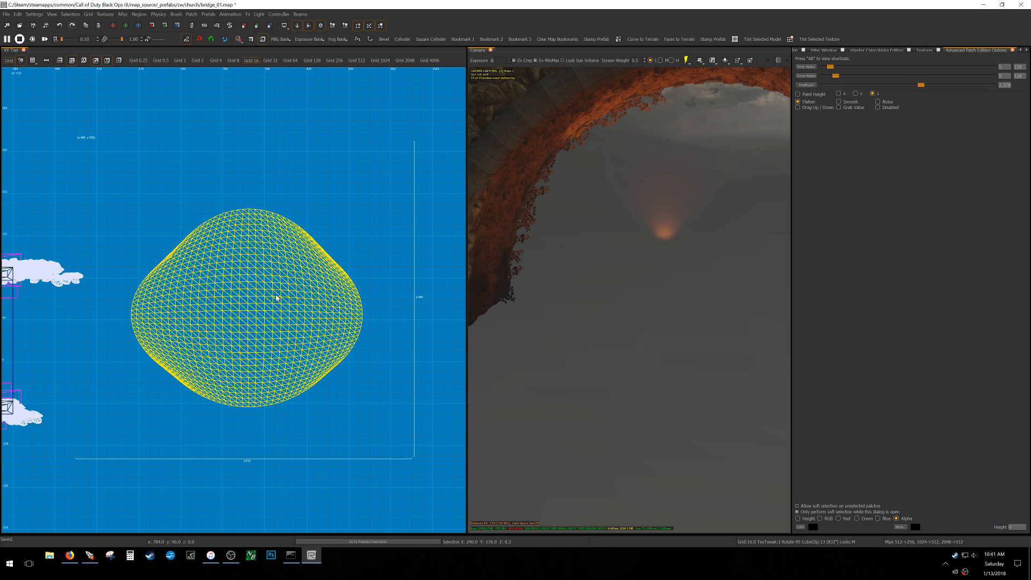
- Delete the rounded test patch beside the bridge
{"action": "key", "text": "Delete"}
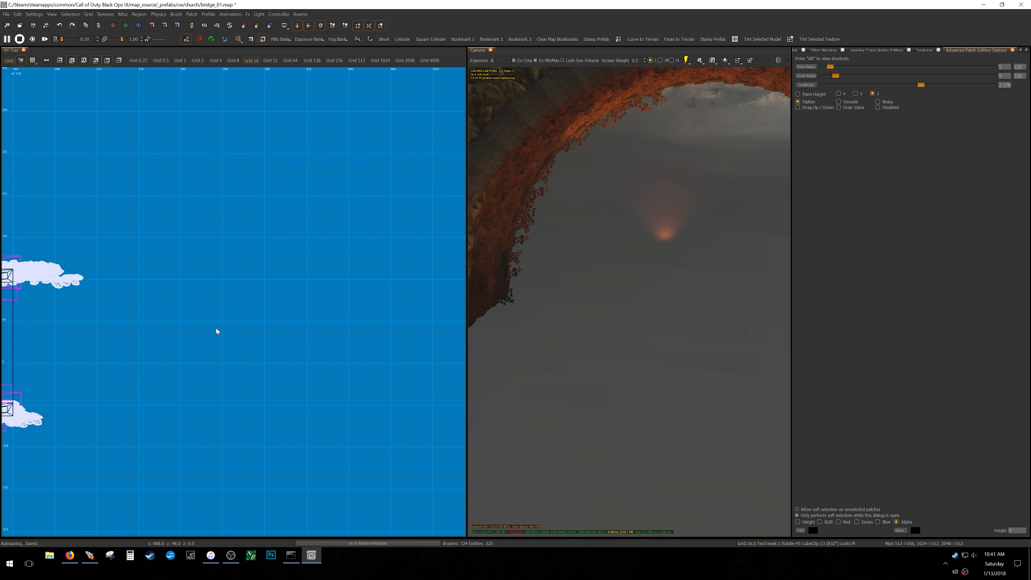
{"action": "scroll", "coordinate": [215, 302], "scroll_direction": "down", "scroll_amount": 3}
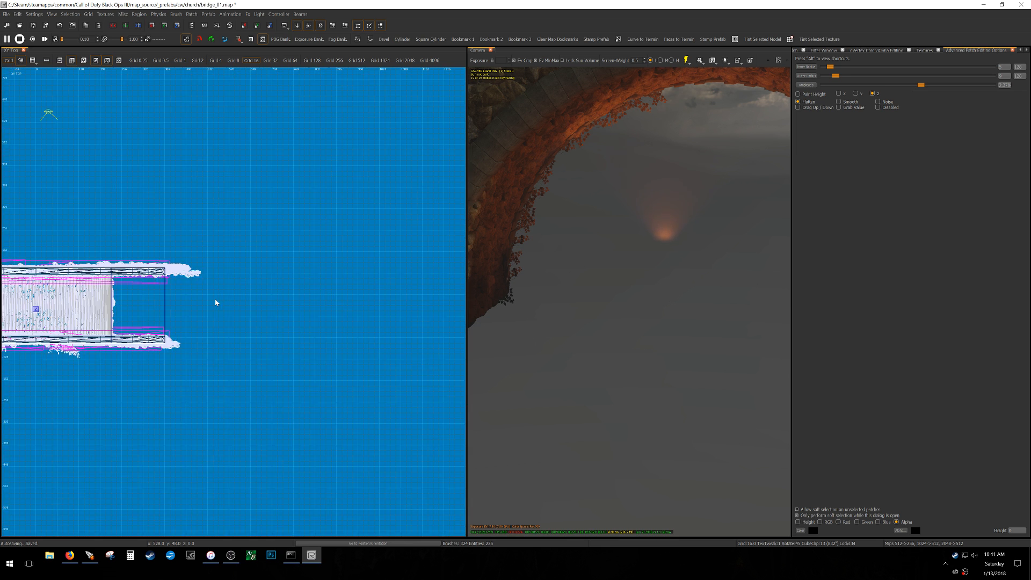
- Show the bridge within its surrounding map and select the decal on the outer wall next to the arch
{"action": "right_click_drag", "start_coordinate": [654, 232], "coordinate": [675, 382]}
{"action": "key", "text": "g"}
{"action": "mouse_move", "coordinate": [719, 318]}
{"action": "right_mouse_down"}
{"action": "mouse_move", "coordinate": [657, 328]}
{"action": "mouse_move", "coordinate": [719, 318]}
{"action": "right_mouse_up"}
{"action": "left_click", "coordinate": [719, 317], "text": "shift"}
{"action": "mouse_move", "coordinate": [709, 318]}
{"action": "left_mouse_down"}
{"action": "mouse_move", "coordinate": [709, 260]}
{"action": "mouse_move", "coordinate": [709, 328]}
{"action": "left_mouse_up"}
{"action": "right_click_drag", "start_coordinate": [708, 328], "coordinate": [694, 290]}
{"action": "key", "text": "t"}
{"action": "left_click", "coordinate": [832, 170]}
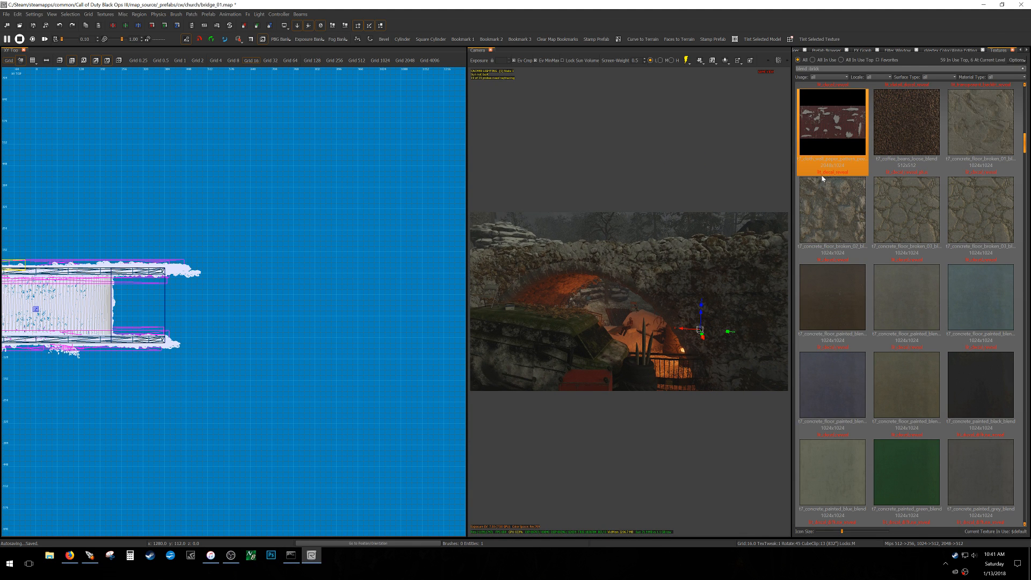
- Enlarge the outer radius of the alpha brush for the selected wall decal and save the map
{"action": "key", "text": "y"}
{"action": "left_click_drag", "start_coordinate": [835, 76], "coordinate": [901, 86]}
{"action": "scroll", "coordinate": [658, 260], "scroll_direction": "up", "scroll_amount": 2}
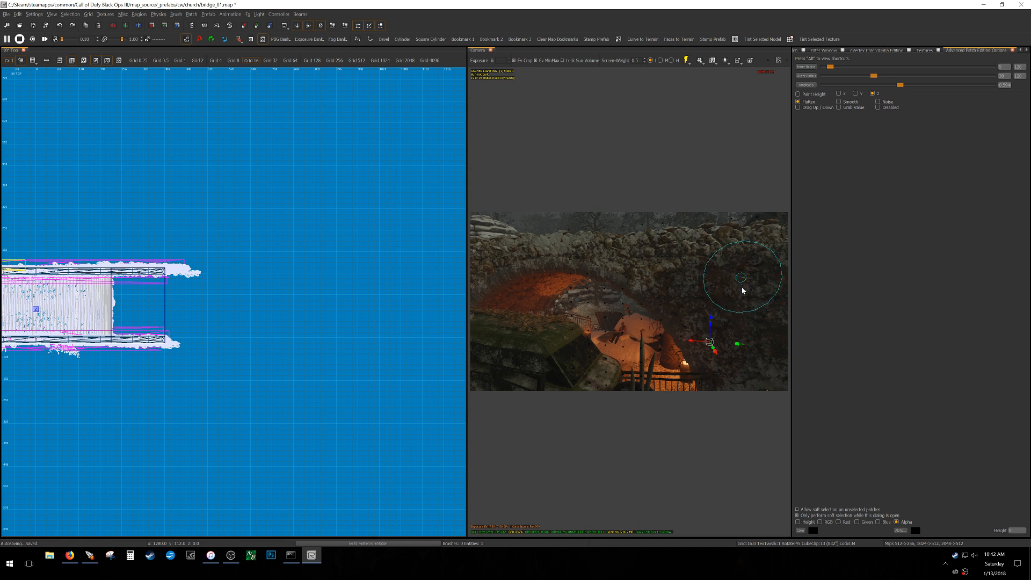
{"action": "left_click_drag", "start_coordinate": [874, 76], "coordinate": [881, 78]}
{"action": "right_click_drag", "start_coordinate": [718, 198], "coordinate": [718, 198]}
{"action": "key", "text": "ctrl+s"}
- Try painting the alpha of the wall decals beside the arch, undo the last stroke, and clear the selection
{"action": "right_click_drag", "start_coordinate": [698, 271], "coordinate": [725, 249]}
{"action": "mouse_move", "coordinate": [694, 268]}
{"action": "left_mouse_down"}
{"action": "mouse_move", "coordinate": [671, 306]}
{"action": "mouse_move", "coordinate": [733, 279]}
{"action": "left_mouse_up"}
{"action": "mouse_move", "coordinate": [698, 242]}
{"action": "left_mouse_down"}
{"action": "mouse_move", "coordinate": [708, 272]}
{"action": "mouse_move", "coordinate": [638, 356]}
{"action": "mouse_move", "coordinate": [749, 273]}
{"action": "mouse_move", "coordinate": [698, 364]}
{"action": "mouse_move", "coordinate": [768, 276]}
{"action": "mouse_move", "coordinate": [708, 362]}
{"action": "mouse_move", "coordinate": [758, 274]}
{"action": "mouse_move", "coordinate": [658, 381]}
{"action": "left_mouse_up"}
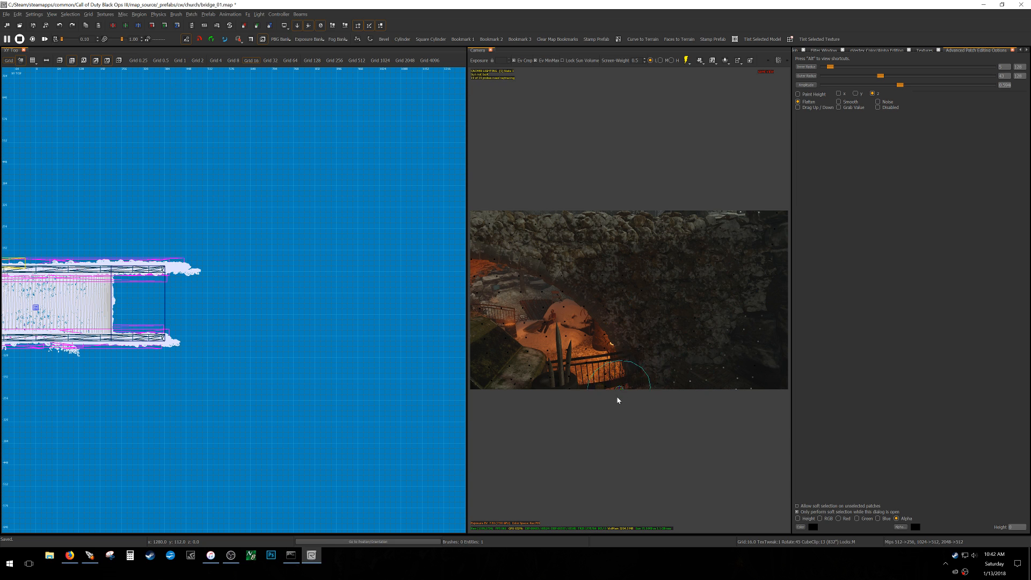
{"action": "right_click_drag", "start_coordinate": [695, 334], "coordinate": [685, 311]}
{"action": "key", "text": "Escape"}
{"action": "left_click", "coordinate": [687, 271], "text": "shift"}
{"action": "left_click_drag", "start_coordinate": [687, 272], "coordinate": [706, 203]}
{"action": "key", "text": "ctrl+z"}
{"action": "key", "text": "Escape"}
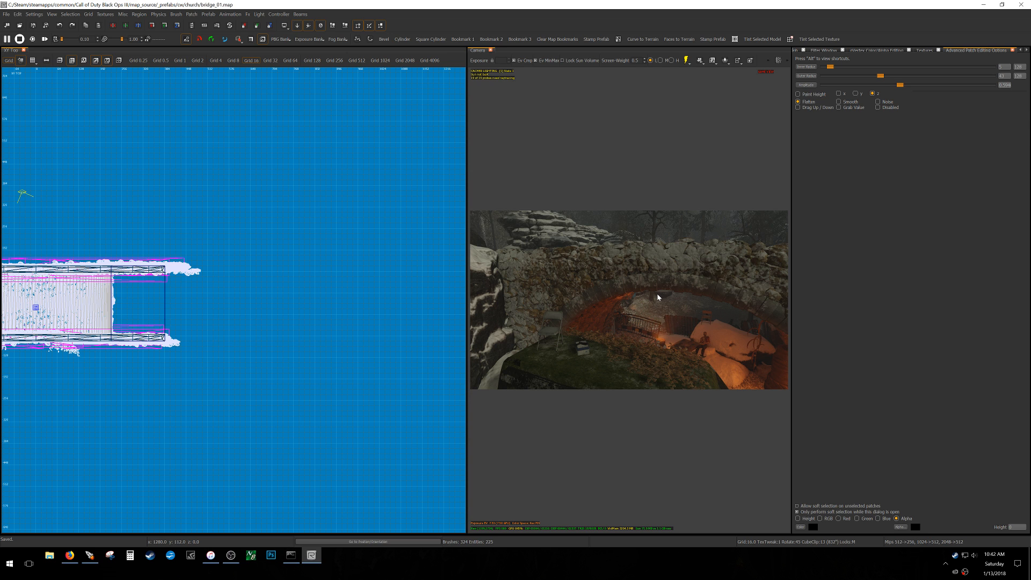
- Examine the arch and outer wall from the bridge's other side, dismissing the desktop notification
{"action": "right_click_drag", "start_coordinate": [665, 302], "coordinate": [638, 326]}
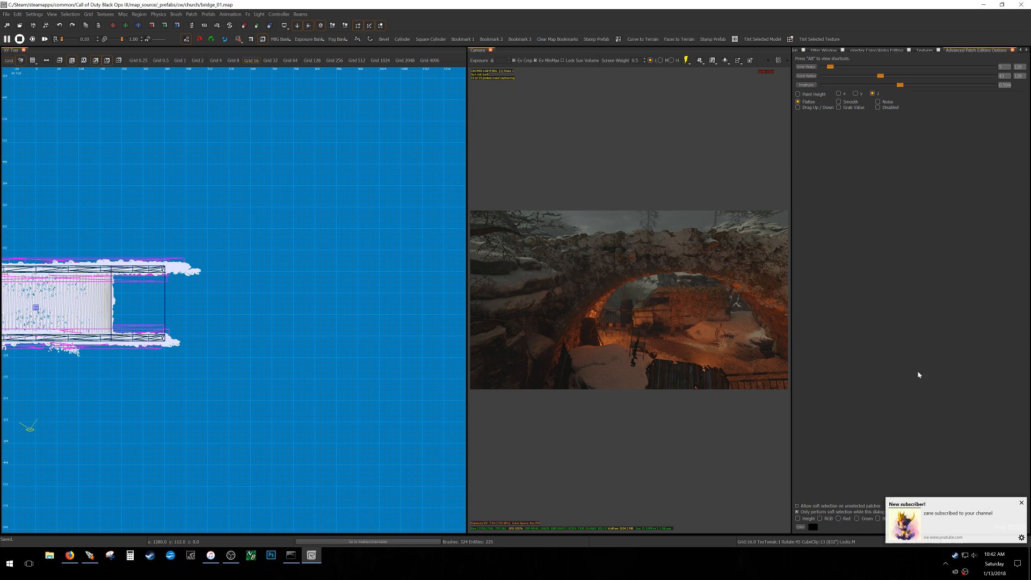
{"action": "left_click", "coordinate": [1021, 504]}
{"action": "right_click", "coordinate": [714, 391]}
{"action": "key", "text": "w"}
{"action": "key", "text": "w"}
{"action": "right_click", "coordinate": [710, 366]}
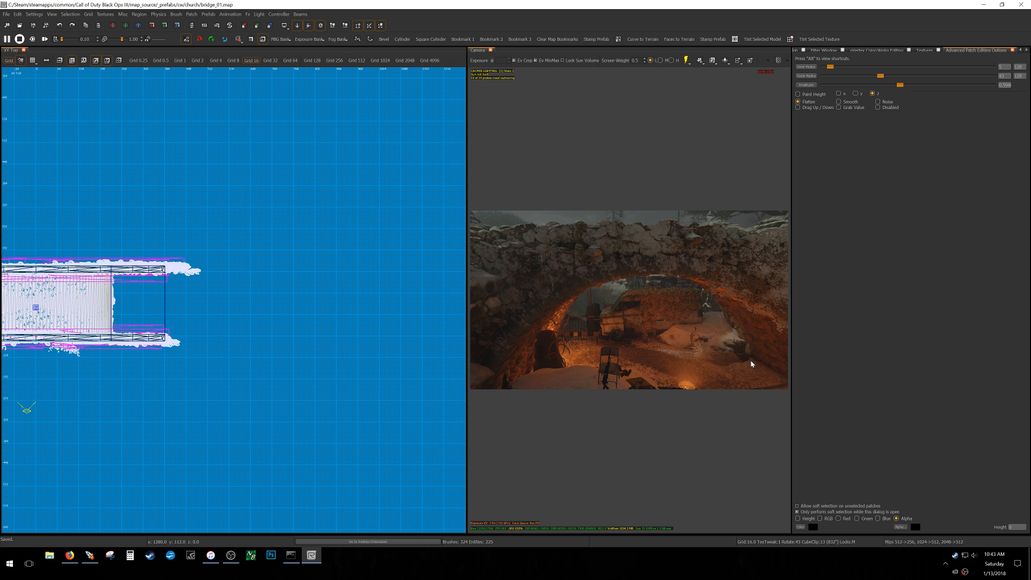
{"action": "mouse_move", "coordinate": [661, 316]}
{"action": "right_mouse_down"}
{"action": "mouse_move", "coordinate": [655, 326]}
{"action": "mouse_move", "coordinate": [655, 311]}
{"action": "mouse_move", "coordinate": [639, 317]}
{"action": "mouse_move", "coordinate": [653, 314]}
{"action": "mouse_move", "coordinate": [589, 269]}
{"action": "right_mouse_up"}
- Select the snow decal on the bridge's outer wall, inspect its revealDataSize options in the entity properties, and clear the selection
{"action": "left_click", "coordinate": [589, 269], "text": "shift"}
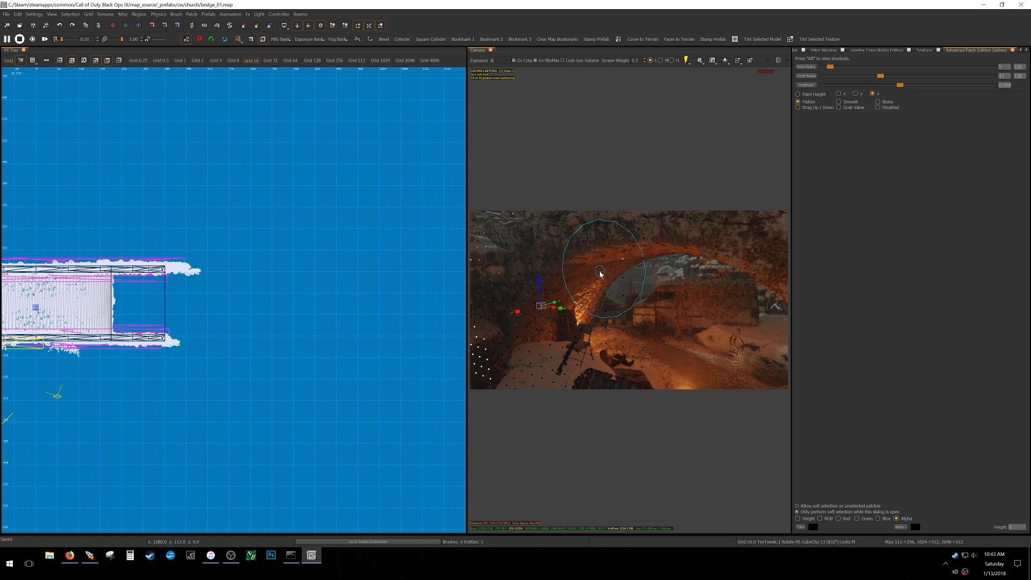
{"action": "key", "text": "g"}
{"action": "scroll", "coordinate": [678, 231], "scroll_direction": "down", "scroll_amount": 2}
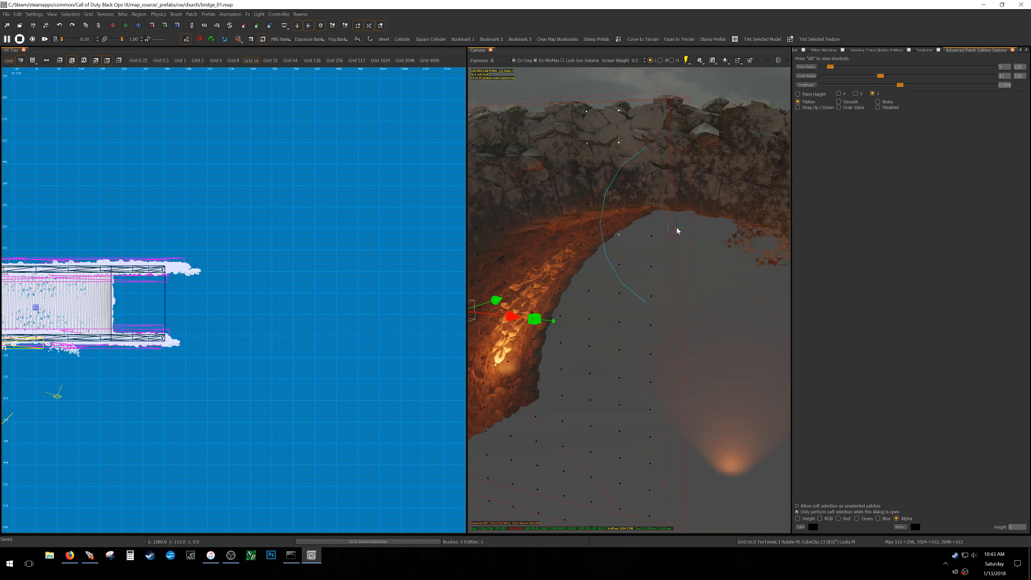
{"action": "key", "text": "t"}
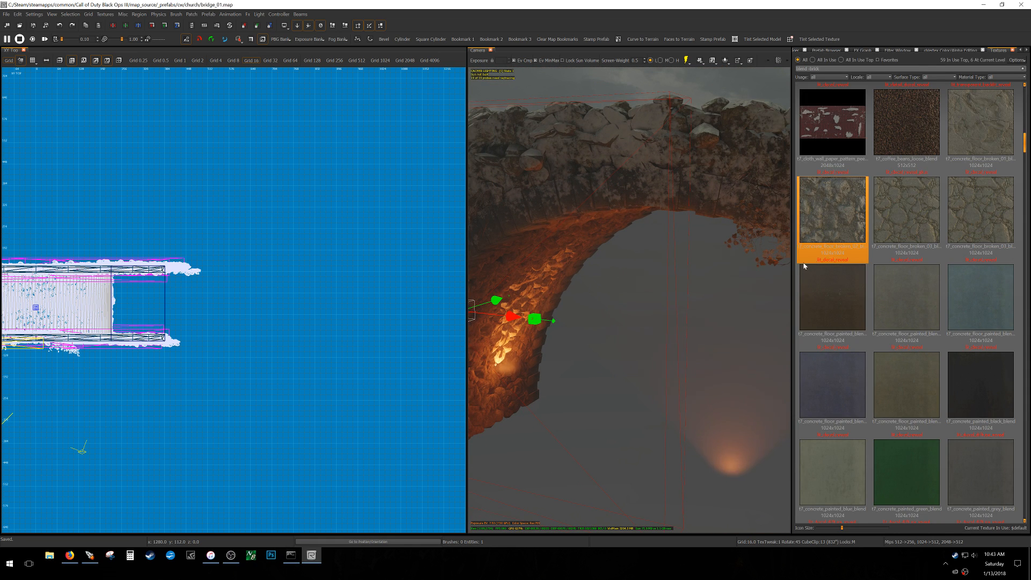
{"action": "right_click_drag", "start_coordinate": [693, 310], "coordinate": [694, 310]}
{"action": "key", "text": "n"}
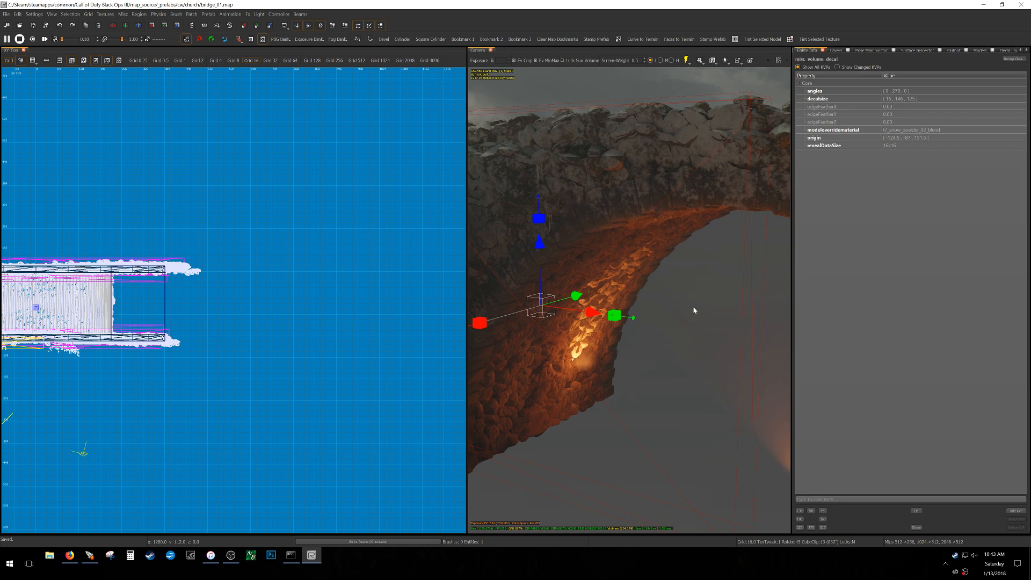
{"action": "left_click", "coordinate": [900, 148]}
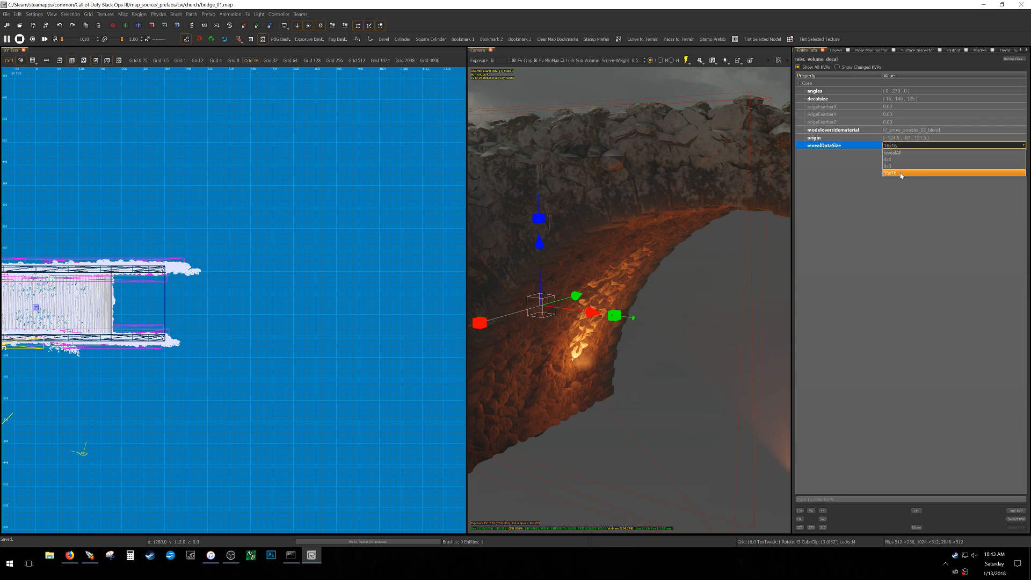
{"action": "key", "text": "Escape"}
{"action": "key", "text": "Escape"}
{"action": "key", "text": "Escape"}
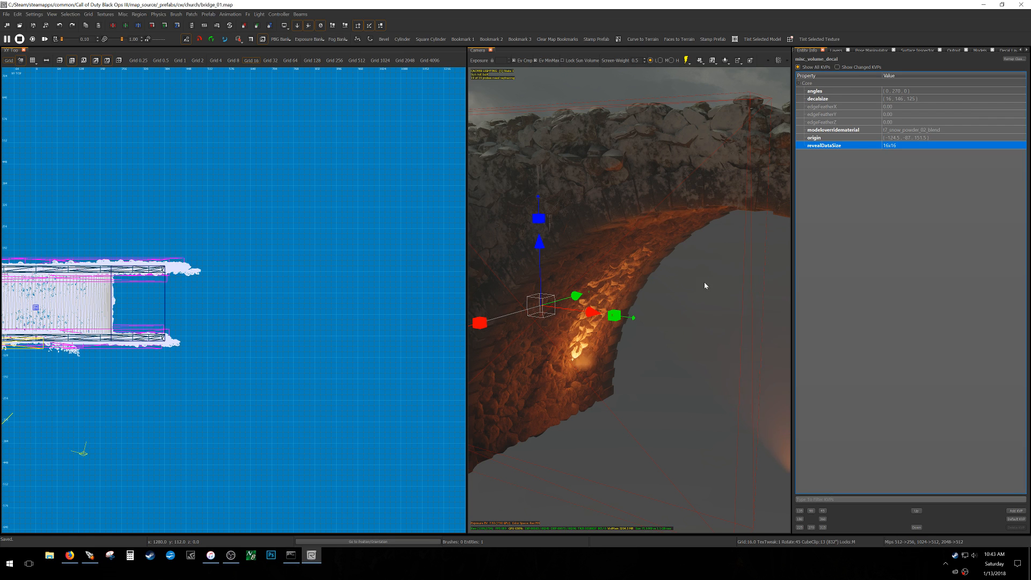
- Examine the bridge within its surrounding map from the road, the forest path, and both sides of the arch
{"action": "mouse_move", "coordinate": [707, 285]}
{"action": "right_mouse_down"}
{"action": "mouse_move", "coordinate": [687, 266]}
{"action": "mouse_move", "coordinate": [679, 304]}
{"action": "mouse_move", "coordinate": [725, 307]}
{"action": "mouse_move", "coordinate": [678, 321]}
{"action": "mouse_move", "coordinate": [689, 320]}
{"action": "right_mouse_up"}
{"action": "key", "text": "g"}
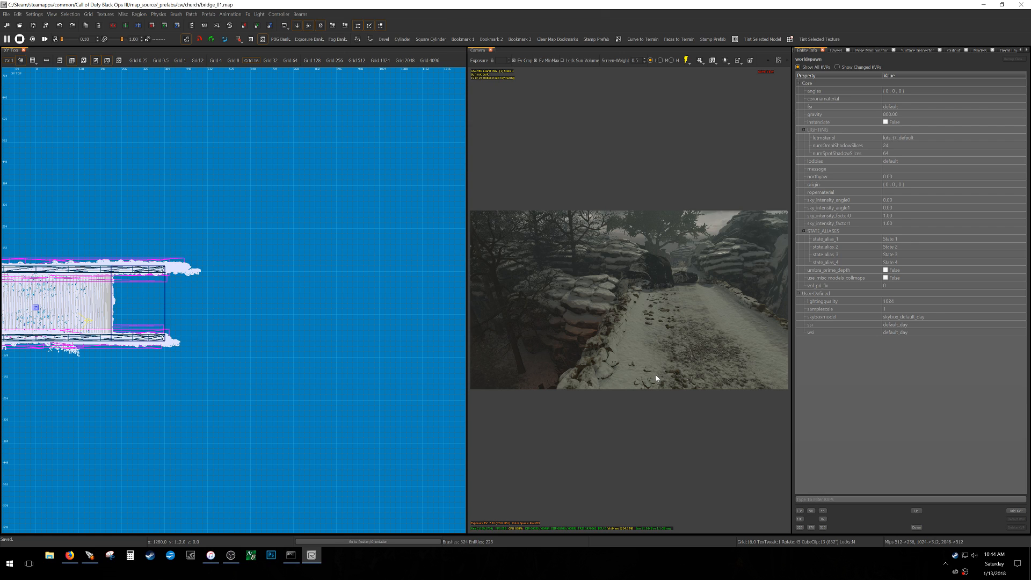
{"action": "key", "text": "alt+Tab"}
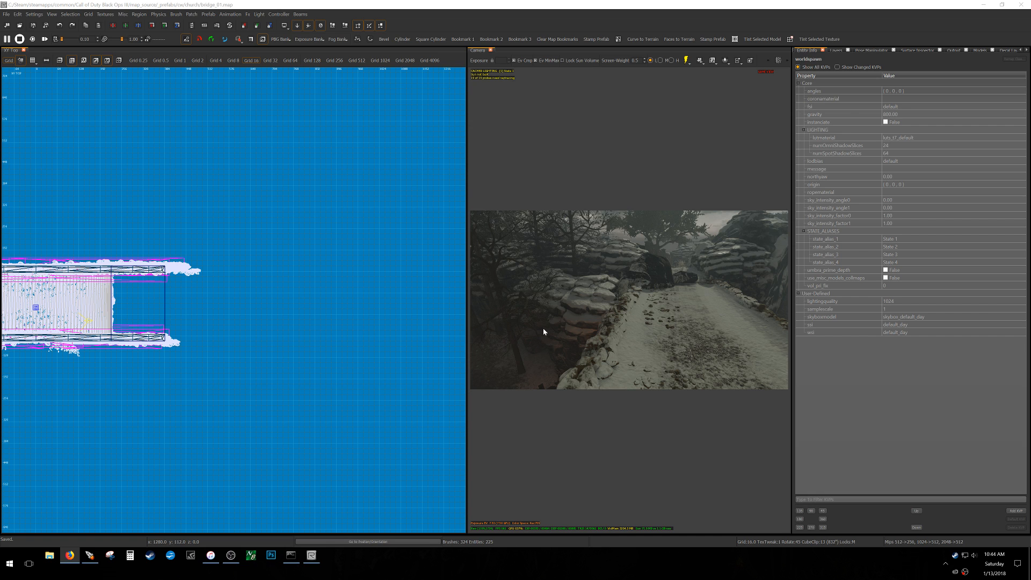
{"action": "mouse_move", "coordinate": [629, 322]}
{"action": "right_mouse_down"}
{"action": "mouse_move", "coordinate": [658, 327]}
{"action": "mouse_move", "coordinate": [656, 310]}
{"action": "mouse_move", "coordinate": [651, 340]}
{"action": "mouse_move", "coordinate": [677, 324]}
{"action": "right_mouse_up"}
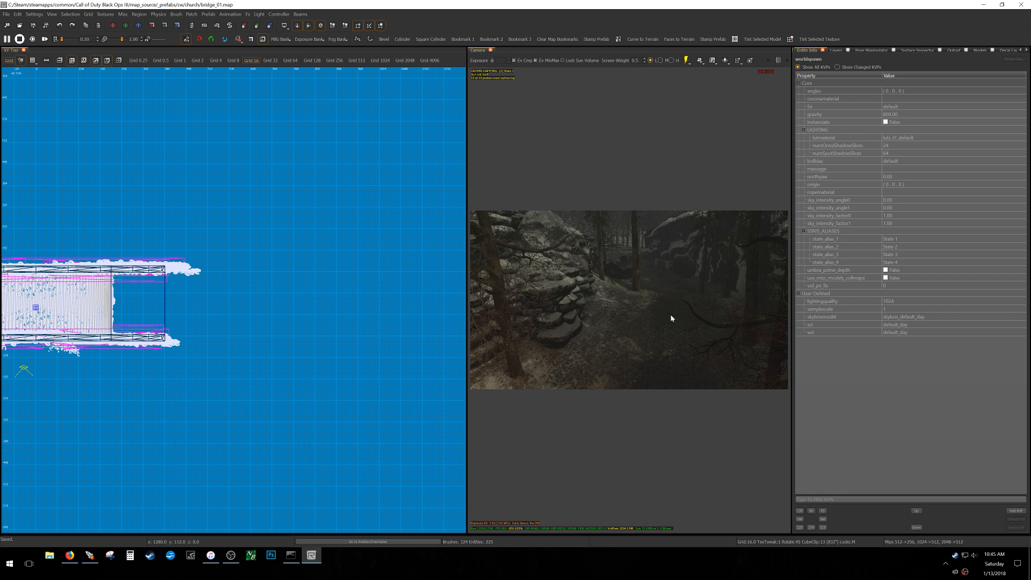
{"action": "right_click_drag", "start_coordinate": [665, 365], "coordinate": [672, 347]}
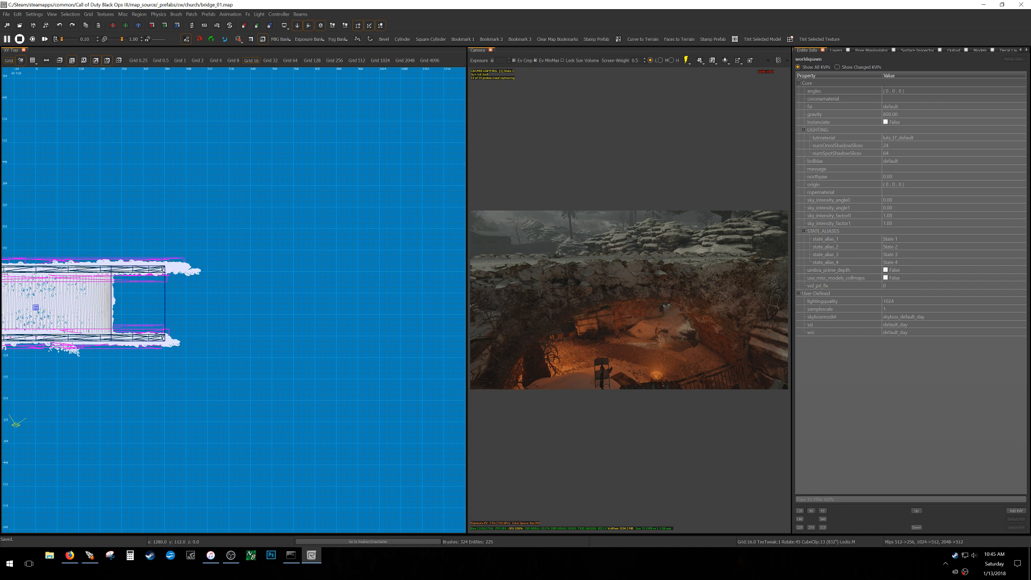
{"action": "mouse_move", "coordinate": [672, 346]}
{"action": "right_mouse_down"}
{"action": "mouse_move", "coordinate": [652, 350]}
{"action": "mouse_move", "coordinate": [681, 329]}
{"action": "mouse_move", "coordinate": [585, 329]}
{"action": "right_mouse_up"}
{"action": "mouse_move", "coordinate": [682, 329]}
{"action": "right_mouse_down"}
{"action": "mouse_move", "coordinate": [679, 286]}
{"action": "mouse_move", "coordinate": [683, 325]}
{"action": "right_mouse_up"}
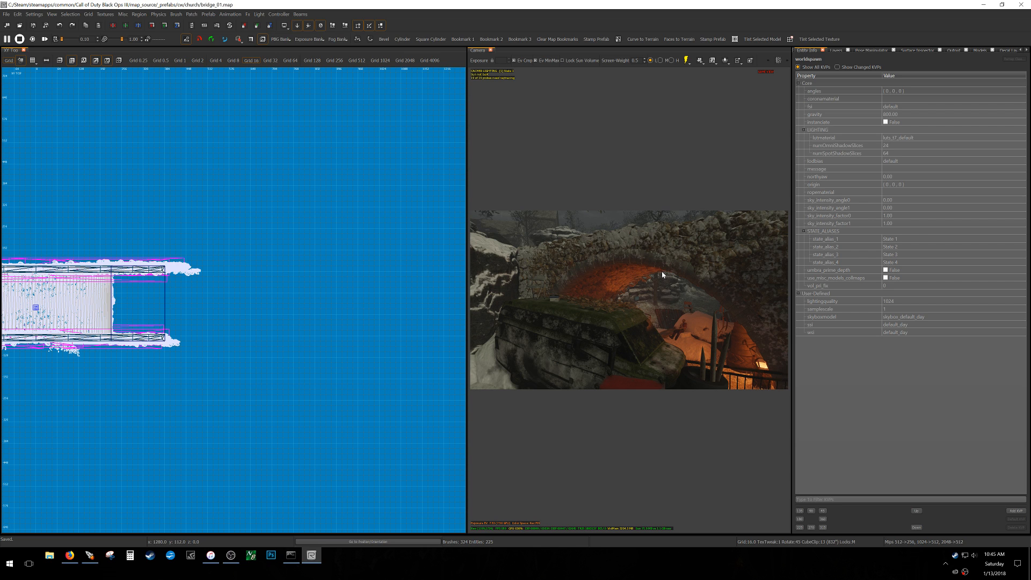
{"action": "key", "text": "w"}
{"action": "right_click_drag", "start_coordinate": [687, 337], "coordinate": [684, 330]}
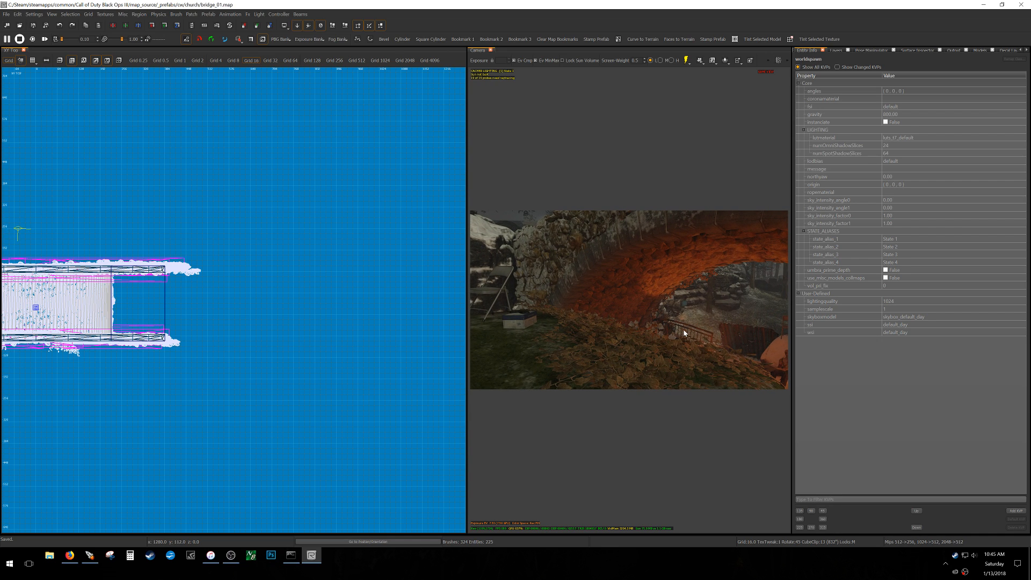
- Examine the tunnel under the arch within the surrounding map, return to the bridge prefab alone, and inspect its inner stone wall
{"action": "right_click_drag", "start_coordinate": [684, 330], "coordinate": [684, 330]}
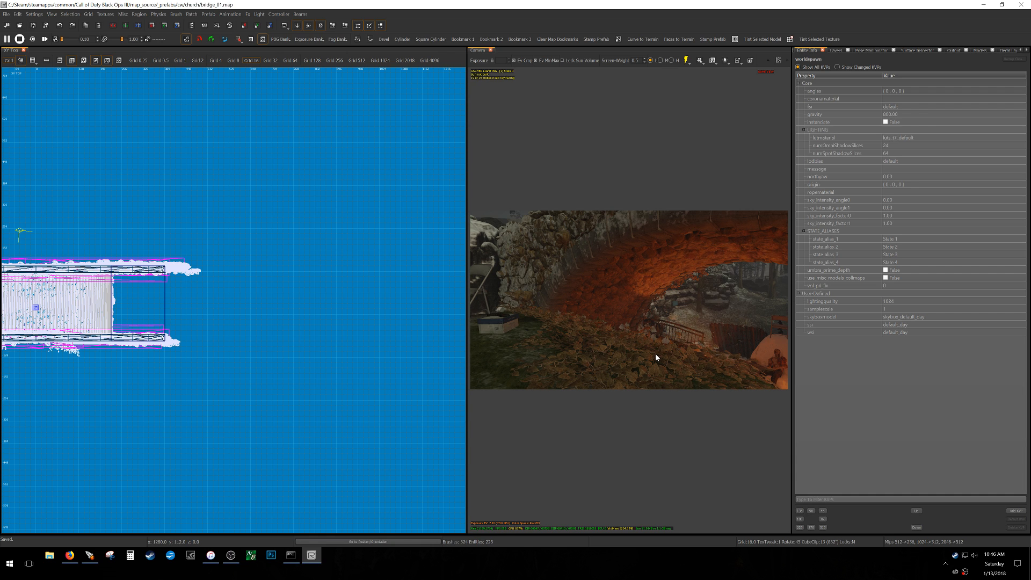
{"action": "key", "text": "w"}
{"action": "right_click_drag", "start_coordinate": [656, 355], "coordinate": [631, 353]}
{"action": "key", "text": "w"}
{"action": "key", "text": "w"}
{"action": "key", "text": "t"}
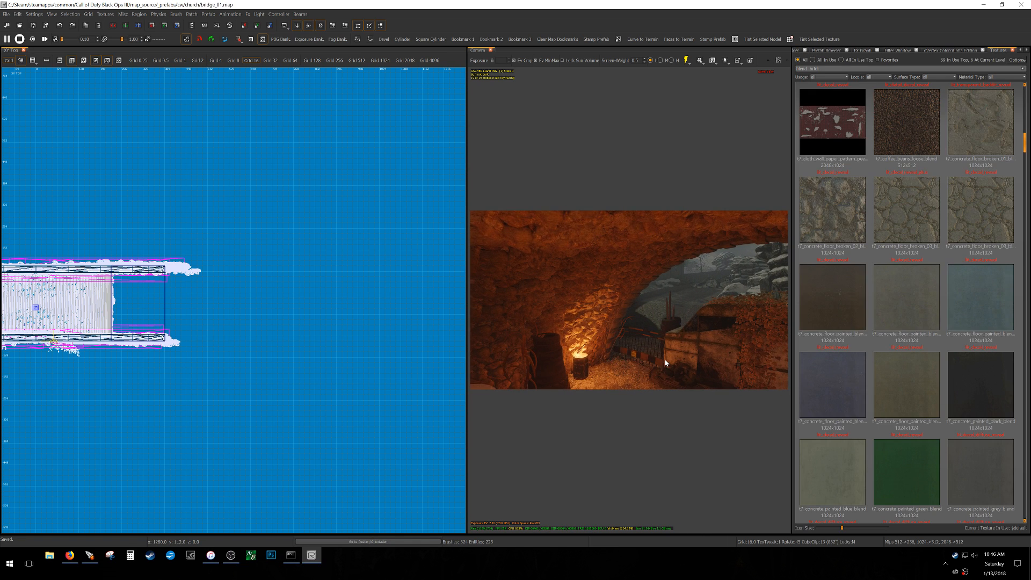
{"action": "key", "text": "g"}
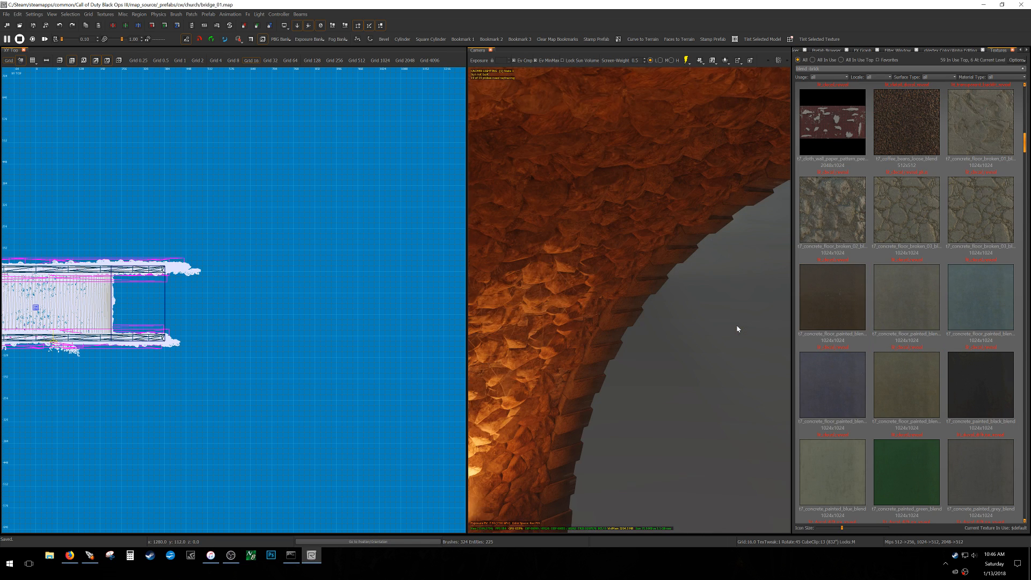
{"action": "right_click_drag", "start_coordinate": [737, 328], "coordinate": [667, 289]}
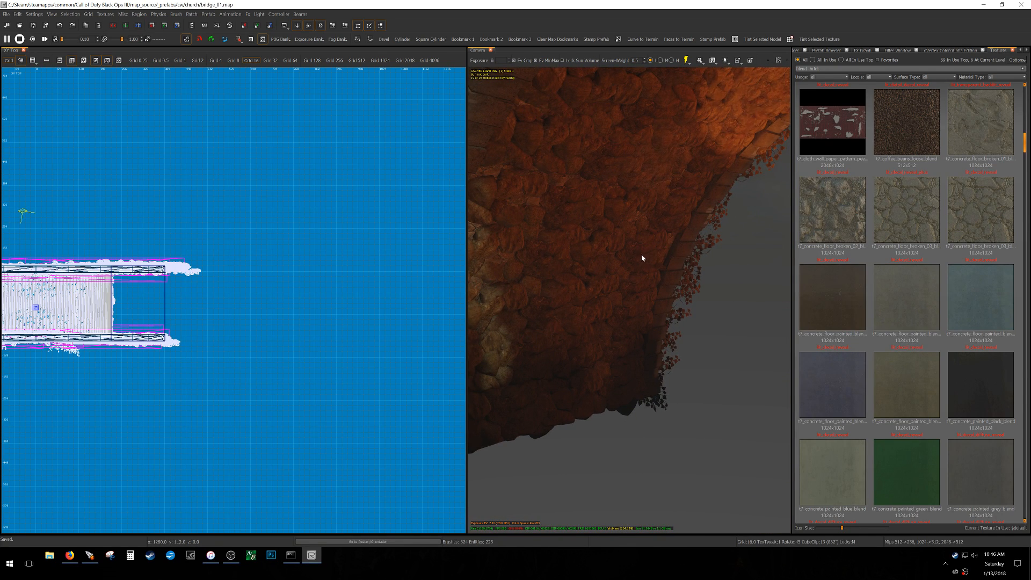
{"action": "mouse_move", "coordinate": [639, 262]}
{"action": "right_mouse_down"}
{"action": "mouse_move", "coordinate": [639, 172]}
{"action": "mouse_move", "coordinate": [639, 262]}
{"action": "right_mouse_up"}
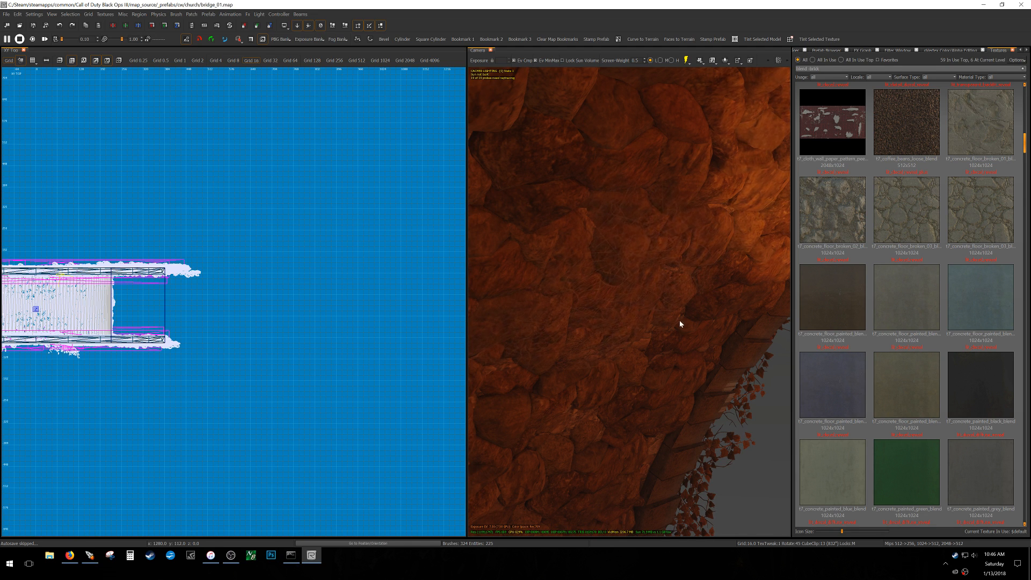
- Create a misc_volume_decal on the arch's inner wall and give it the t7_concrete_wall_block_decal_moss_blend material
{"action": "scroll", "coordinate": [952, 359], "scroll_direction": "down", "scroll_amount": 3}
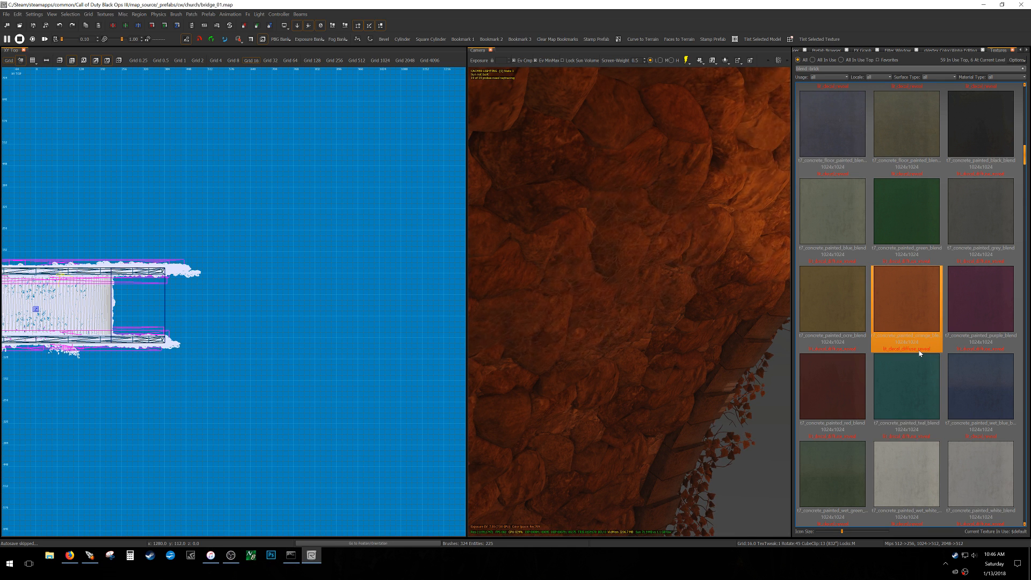
{"action": "scroll", "coordinate": [919, 353], "scroll_direction": "down", "scroll_amount": 3}
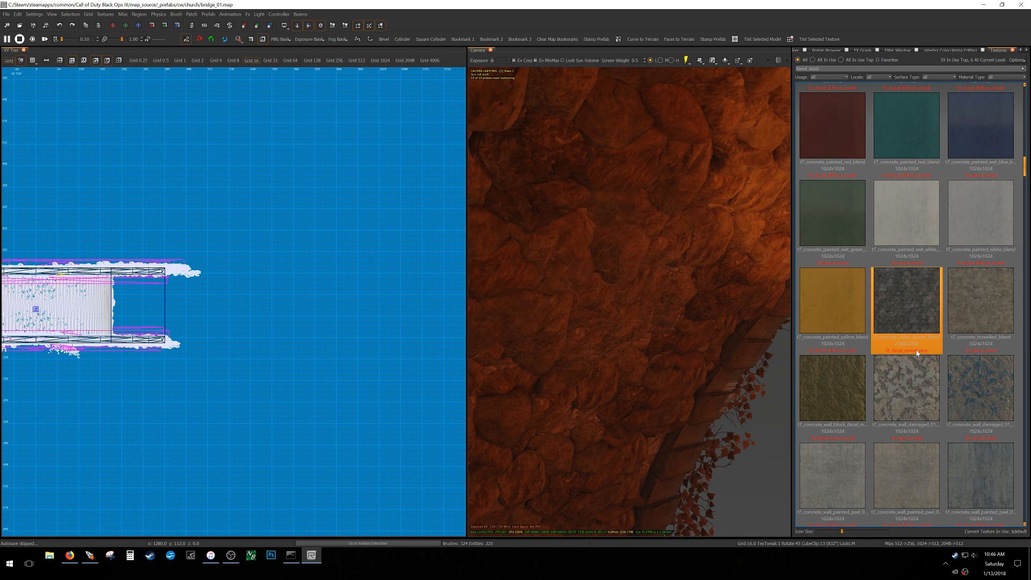
{"action": "left_click", "coordinate": [850, 397]}
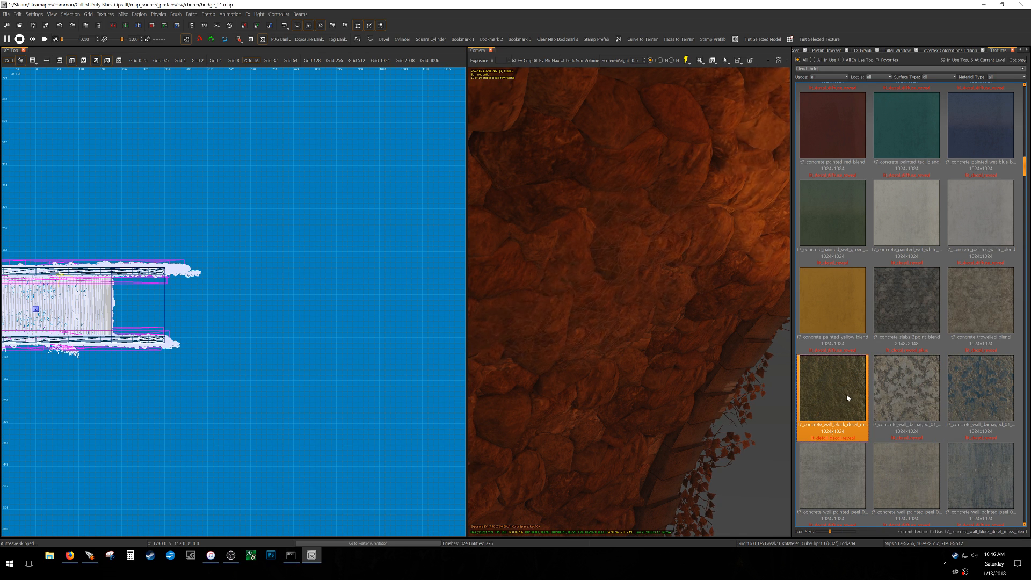
{"action": "right_click_drag", "start_coordinate": [650, 333], "coordinate": [650, 353]}
{"action": "right_click", "coordinate": [641, 344]}
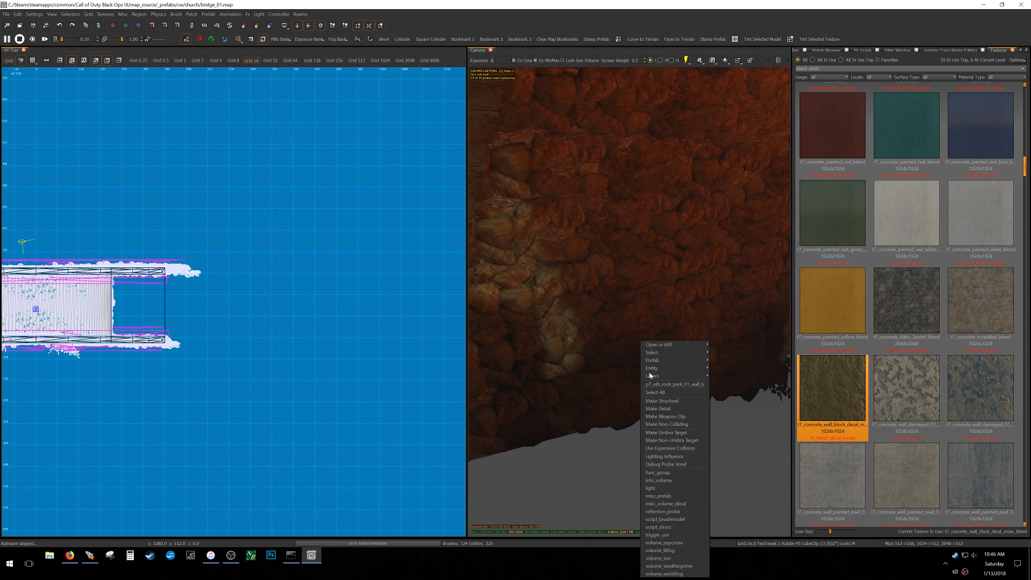
{"action": "left_click", "coordinate": [666, 503]}
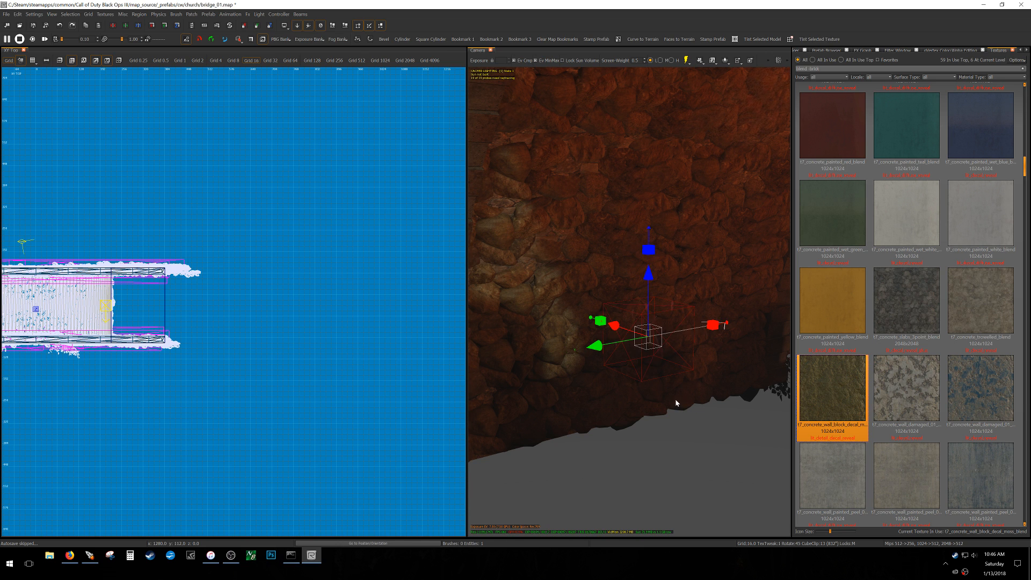
{"action": "left_click", "coordinate": [825, 401]}
- Enlarge the moss decal's volume in width and height to cover the lower inner wall
{"action": "right_click_drag", "start_coordinate": [706, 363], "coordinate": [707, 364]}
{"action": "left_click_drag", "start_coordinate": [742, 360], "coordinate": [760, 359]}
{"action": "left_click_drag", "start_coordinate": [656, 273], "coordinate": [658, 261]}
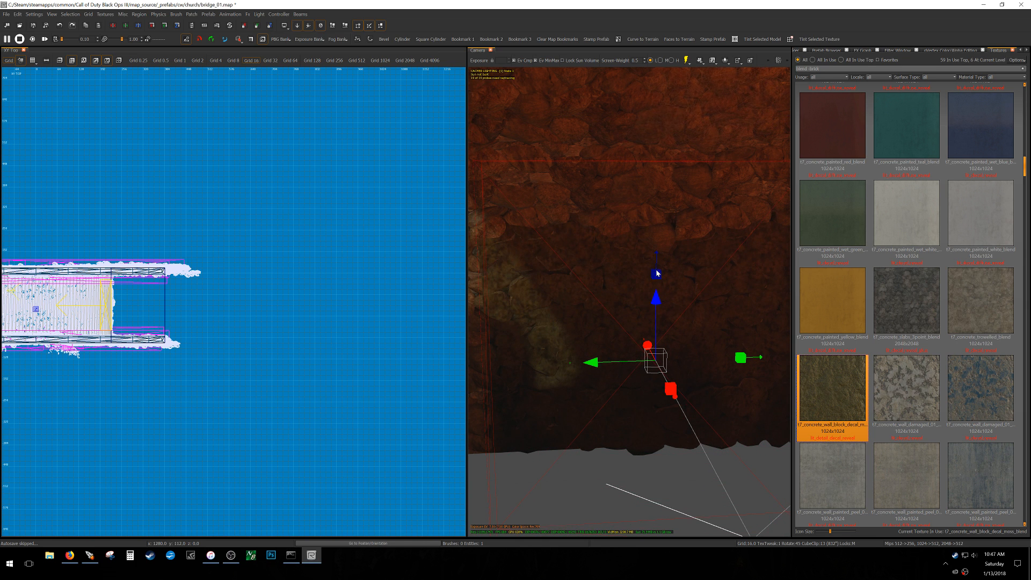
{"action": "mouse_move", "coordinate": [657, 287]}
{"action": "right_mouse_down"}
{"action": "mouse_move", "coordinate": [638, 282]}
{"action": "mouse_move", "coordinate": [725, 300]}
{"action": "mouse_move", "coordinate": [637, 292]}
{"action": "right_mouse_up"}
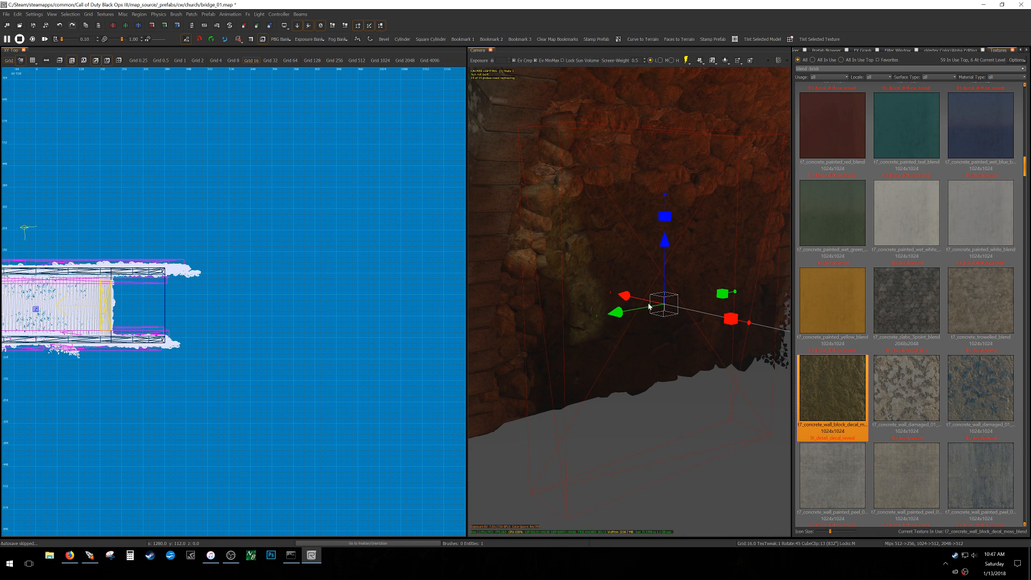
- Tilt the moss decal about 17.5 degrees to follow the wall's slope, set the grid to 0.5, and widen the volume to 100 units
{"action": "key", "text": "r"}
{"action": "left_click_drag", "start_coordinate": [708, 298], "coordinate": [720, 245]}
{"action": "key", "text": "0"}
{"action": "mouse_move", "coordinate": [711, 263]}
{"action": "right_mouse_down"}
{"action": "mouse_move", "coordinate": [661, 261]}
{"action": "mouse_move", "coordinate": [736, 258]}
{"action": "mouse_move", "coordinate": [722, 260]}
{"action": "mouse_move", "coordinate": [722, 279]}
{"action": "mouse_move", "coordinate": [722, 260]}
{"action": "right_mouse_up"}
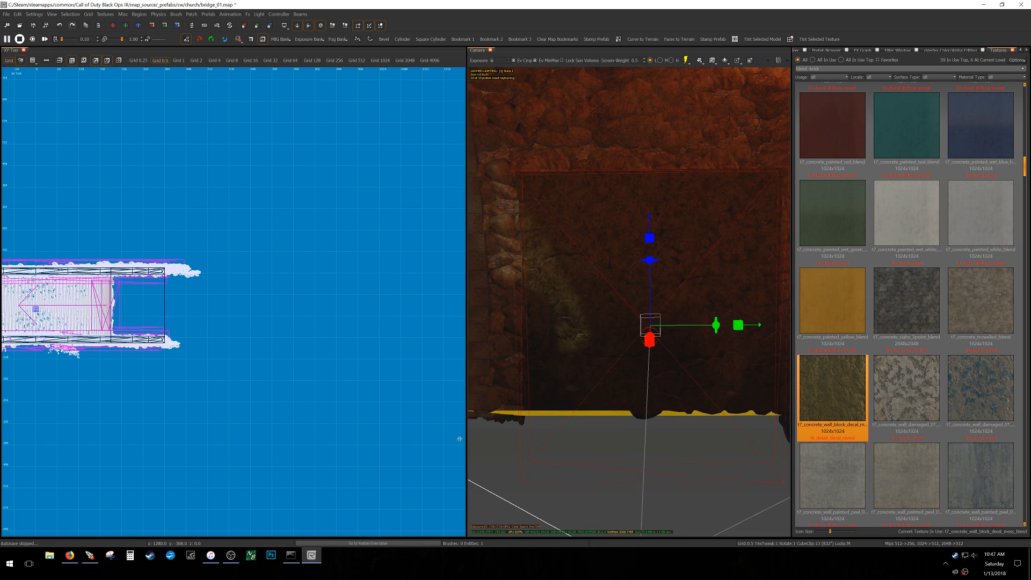
{"action": "left_click_drag", "start_coordinate": [466, 443], "coordinate": [361, 443]}
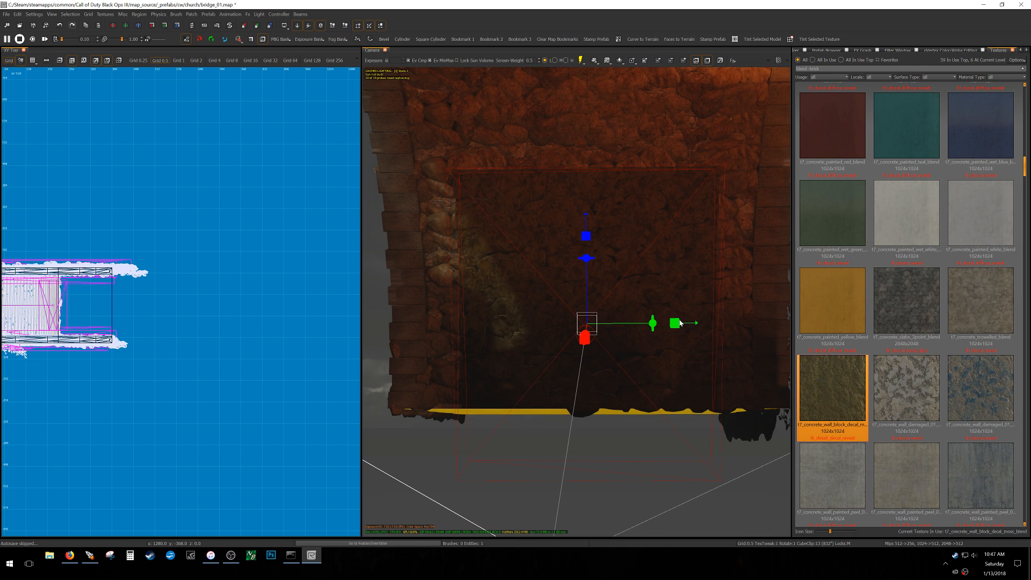
{"action": "left_click_drag", "start_coordinate": [674, 322], "coordinate": [683, 323]}
- Choose a different revealDataSize option for the moss decal in its entity properties
{"action": "left_click", "coordinate": [858, 391]}
{"action": "key", "text": "n"}
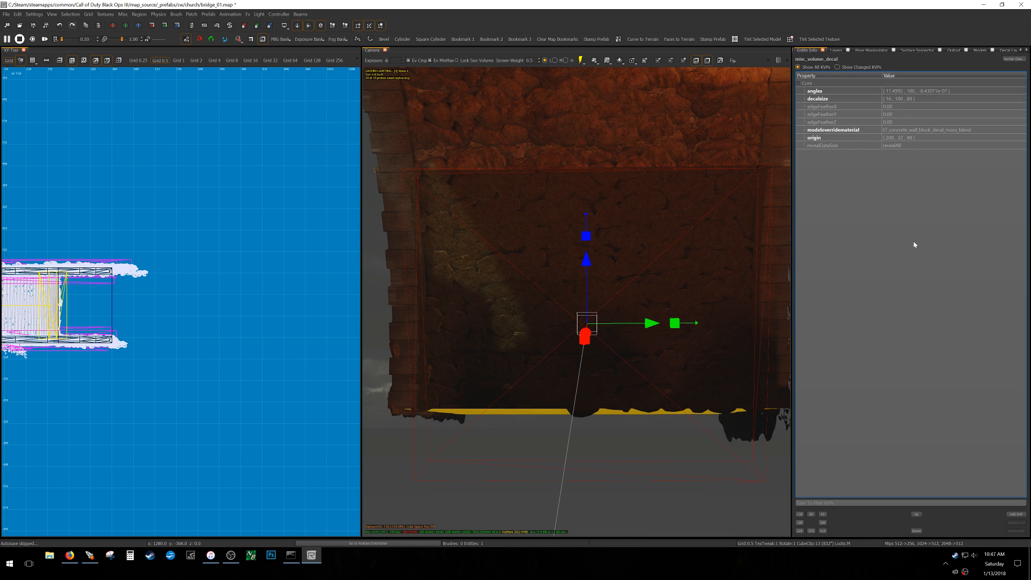
{"action": "double_click", "coordinate": [911, 146]}
{"action": "left_click", "coordinate": [899, 167]}
- Show the moss decal's vertices and try alpha painting on the inner wall with the patch editing brush
{"action": "mouse_move", "coordinate": [687, 248]}
{"action": "right_mouse_down"}
{"action": "mouse_move", "coordinate": [681, 287]}
{"action": "mouse_move", "coordinate": [668, 263]}
{"action": "right_mouse_up"}
{"action": "key", "text": "y"}
{"action": "left_click", "coordinate": [595, 214]}
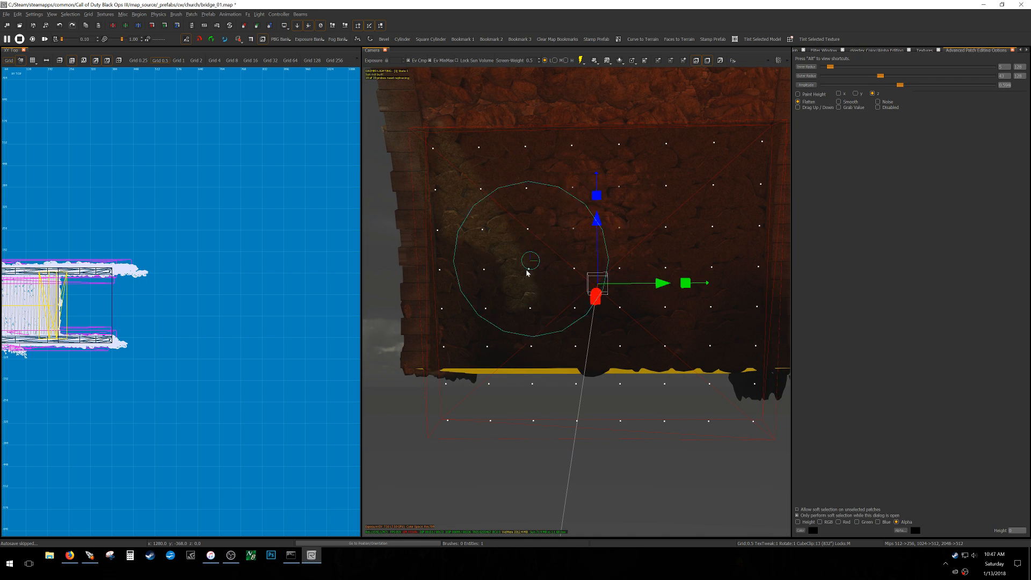
{"action": "left_click", "coordinate": [450, 305]}
{"action": "key", "text": "v"}
{"action": "mouse_move", "coordinate": [645, 299]}
{"action": "right_mouse_down"}
{"action": "mouse_move", "coordinate": [617, 285]}
{"action": "mouse_move", "coordinate": [663, 296]}
{"action": "mouse_move", "coordinate": [640, 292]}
{"action": "right_mouse_up"}
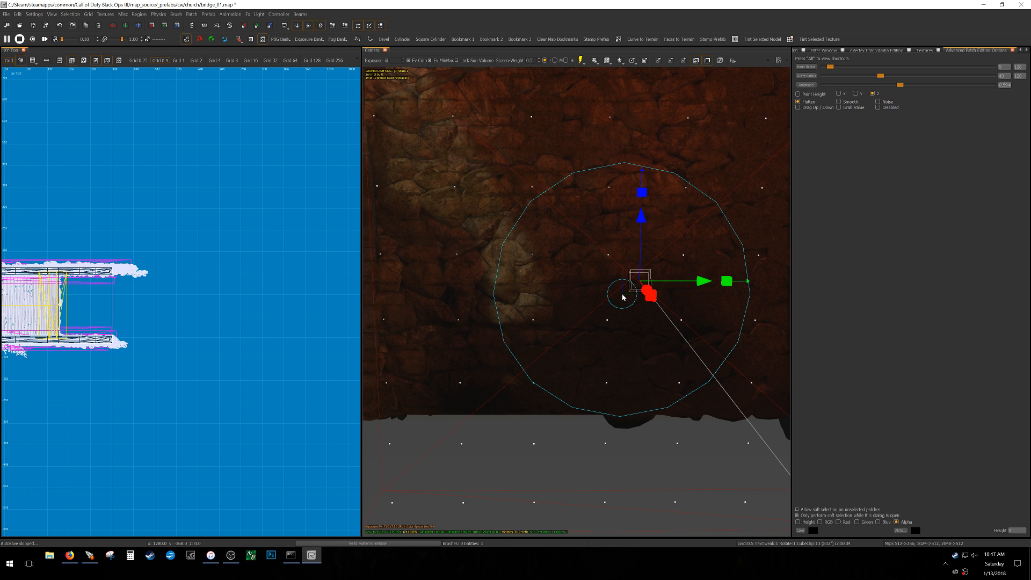
- Try the blue and plain t7_concrete_wall_damaged_01 blend materials on the inner wall decal and compare them on the stones
{"action": "key", "text": "t"}
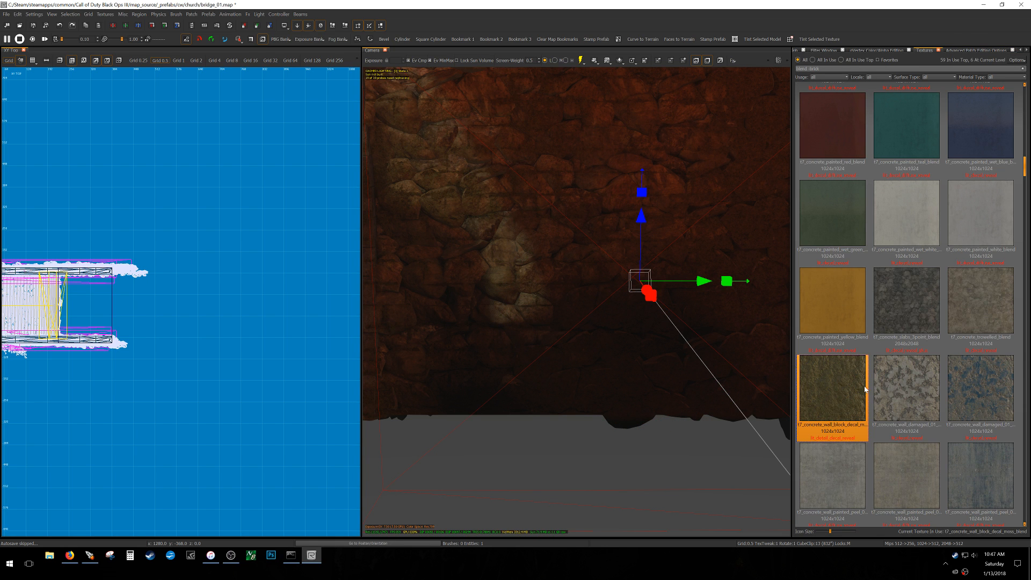
{"action": "left_click", "coordinate": [974, 394]}
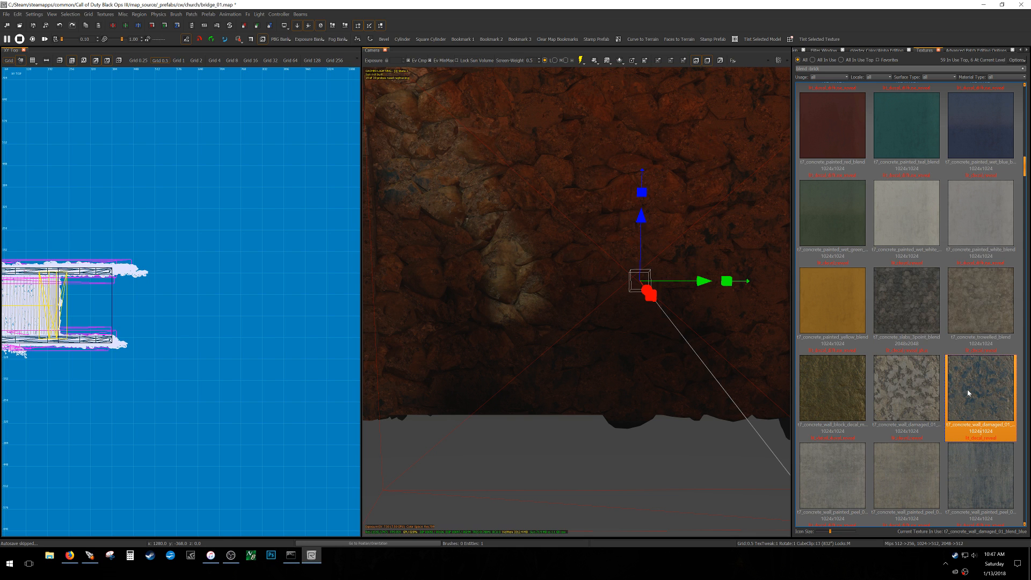
{"action": "right_click_drag", "start_coordinate": [568, 311], "coordinate": [568, 317]}
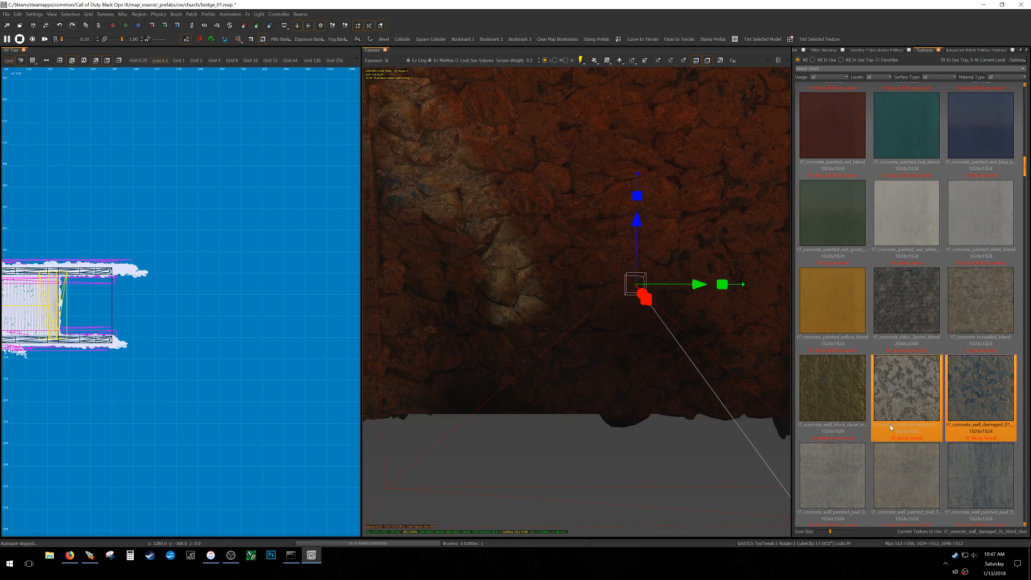
{"action": "left_click", "coordinate": [898, 394]}
{"action": "right_click_drag", "start_coordinate": [686, 300], "coordinate": [676, 299]}
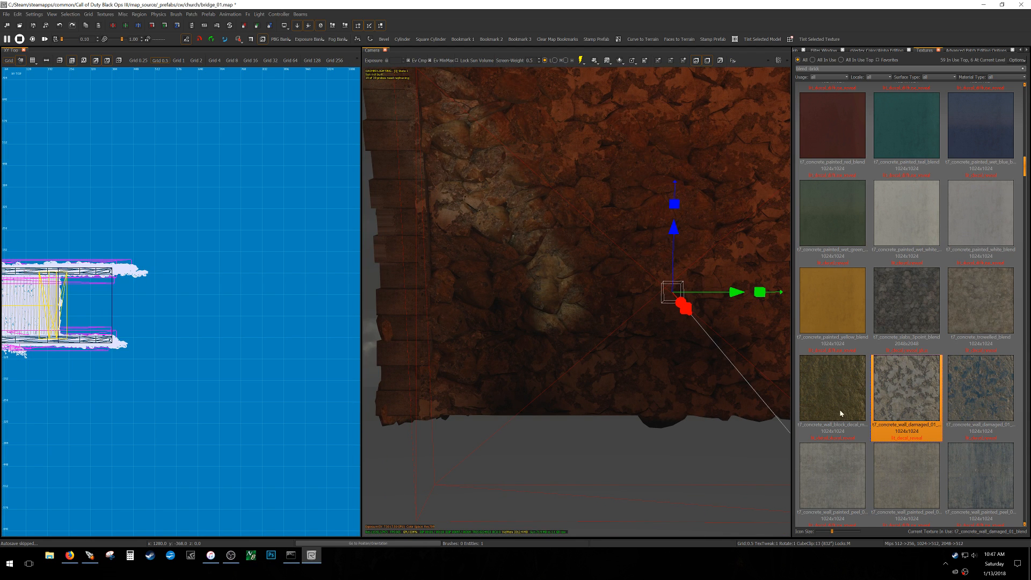
- Try the painted_peel_01 blend materials on the decal, switch to t7_concrete_wall_damaged_01_blend_blue, and inspect the stones up close
{"action": "left_click", "coordinate": [821, 476]}
{"action": "left_click", "coordinate": [895, 486]}
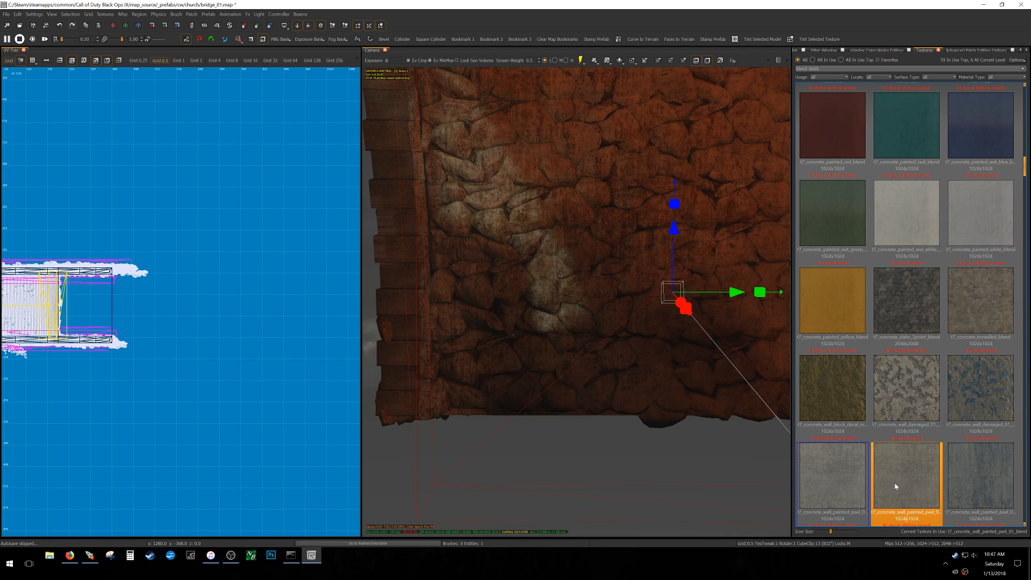
{"action": "left_click", "coordinate": [961, 482]}
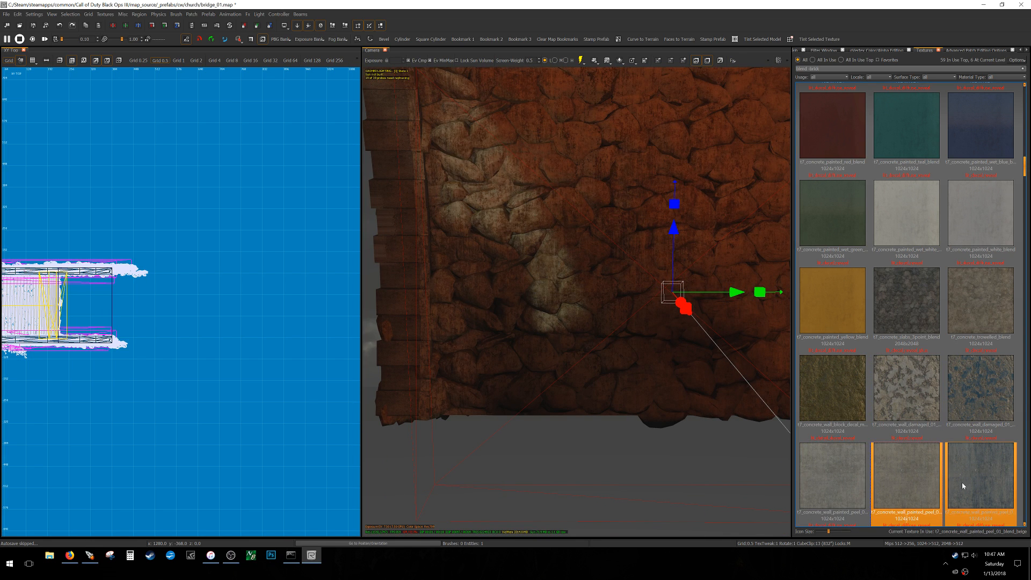
{"action": "left_click", "coordinate": [960, 431]}
{"action": "right_click_drag", "start_coordinate": [606, 373], "coordinate": [510, 196], "text": "ctrl"}
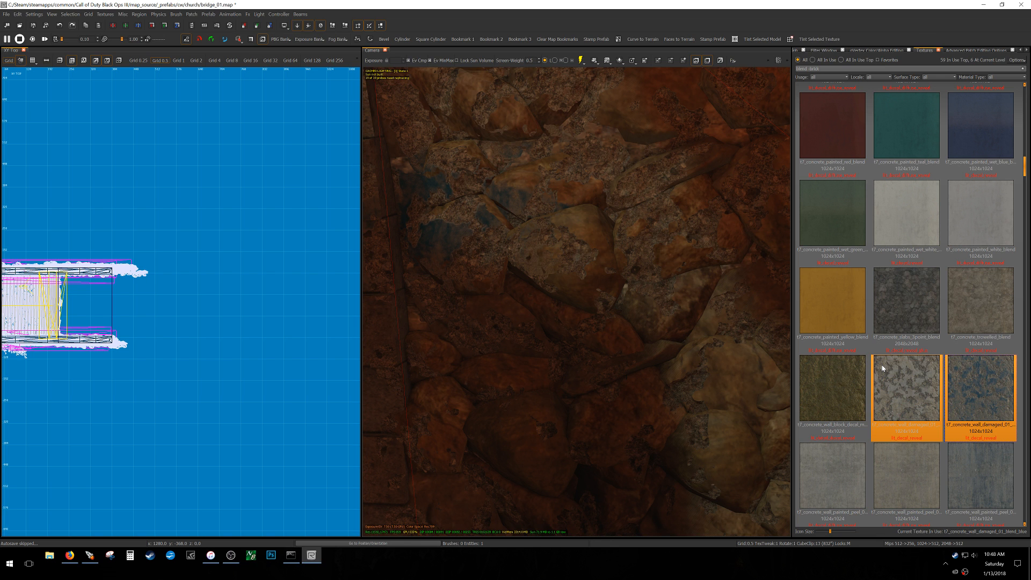
{"action": "right_click_drag", "start_coordinate": [649, 329], "coordinate": [750, 320]}
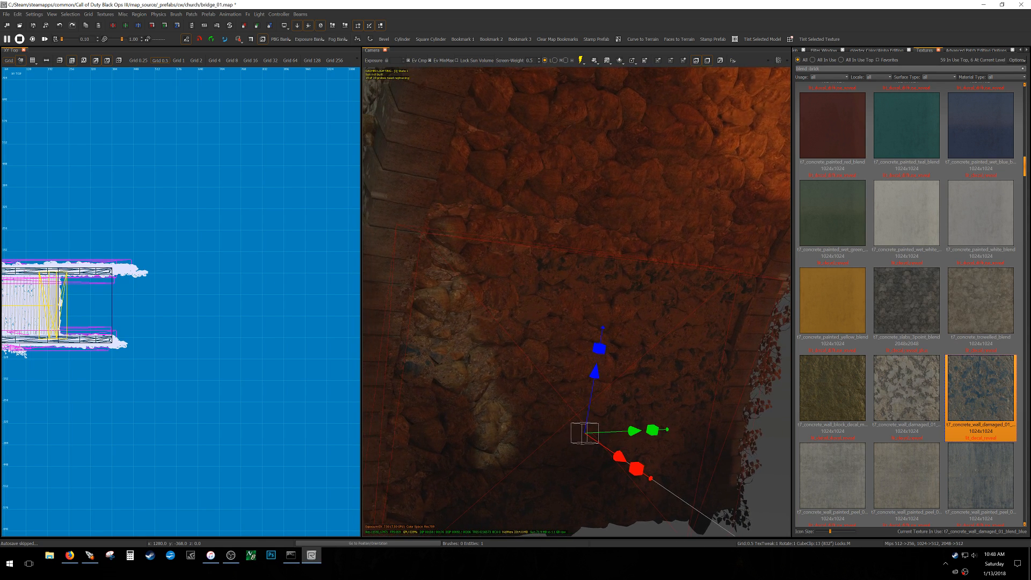
- Try t7_decal_damage_drywall_a_blend and t7_debris_coal_pile_blend on the decal, and apply t7_decal_damage_plaster_damage_02_blend
{"action": "scroll", "coordinate": [975, 372], "scroll_direction": "down", "scroll_amount": 3}
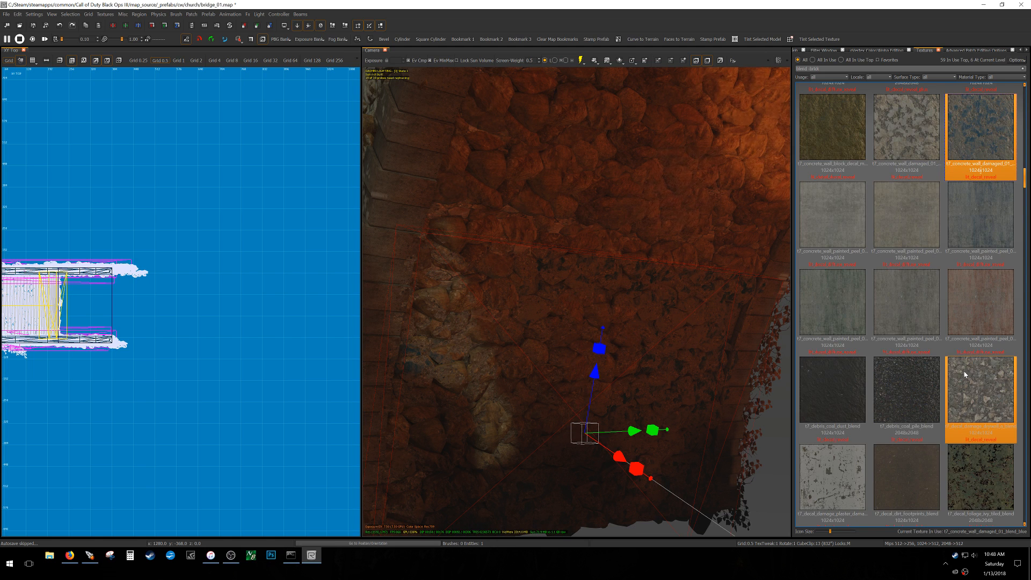
{"action": "left_click", "coordinate": [966, 376]}
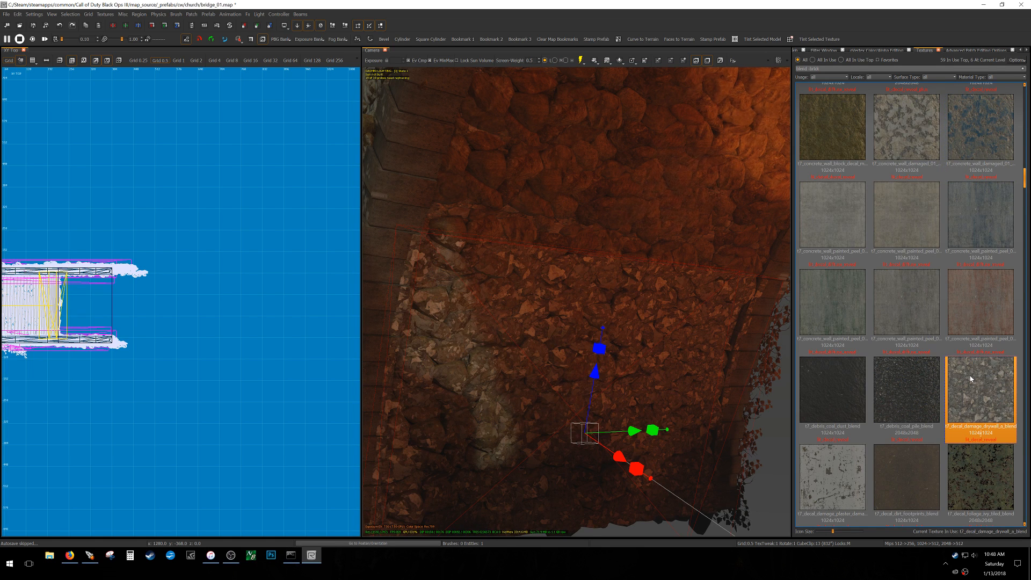
{"action": "left_click", "coordinate": [919, 398]}
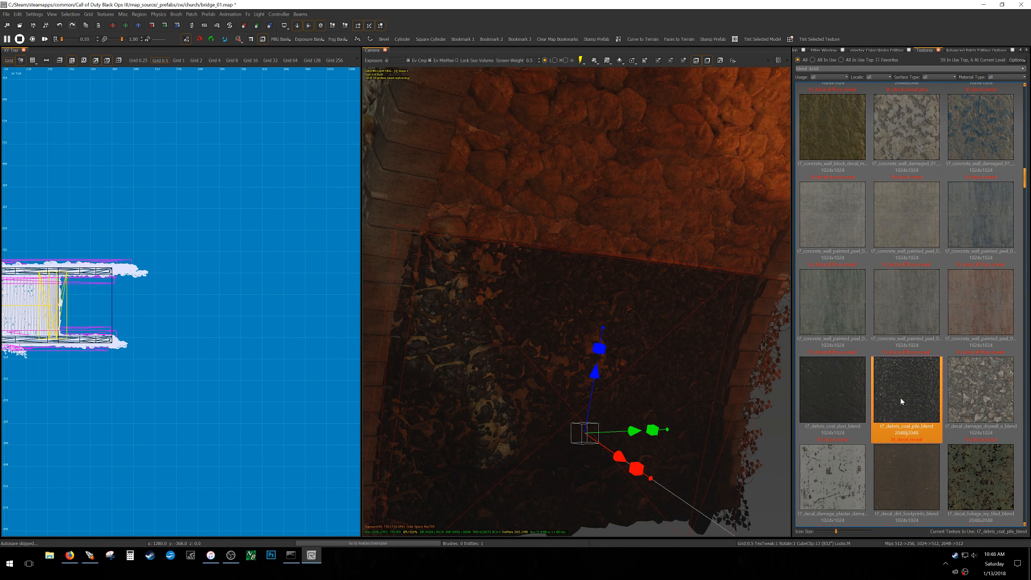
{"action": "left_click", "coordinate": [835, 472]}
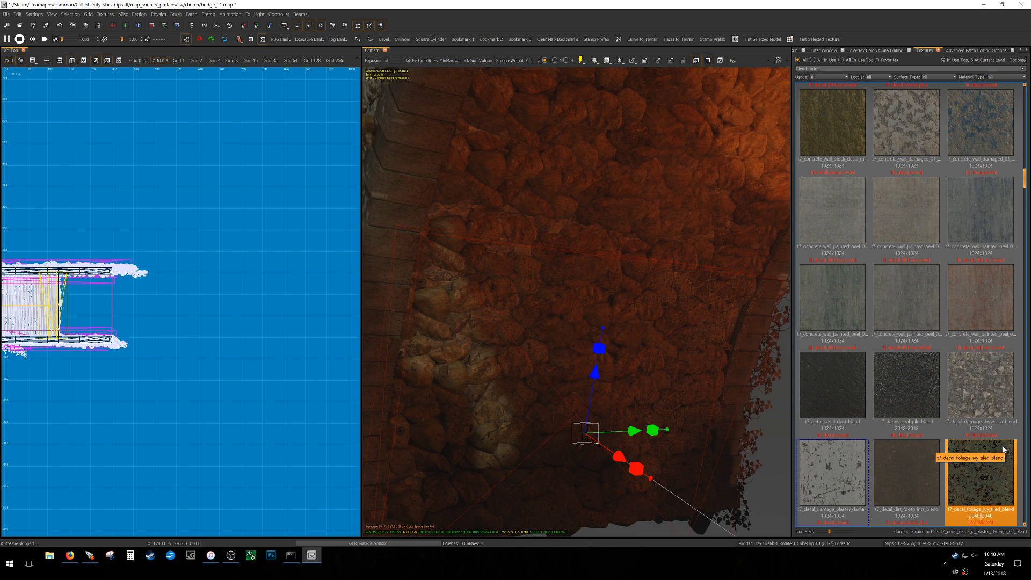
- Filter the textures by "portal" and highlight the plain portal texture to inspect its type
{"action": "left_click_drag", "start_coordinate": [826, 69], "coordinate": [627, 73]}
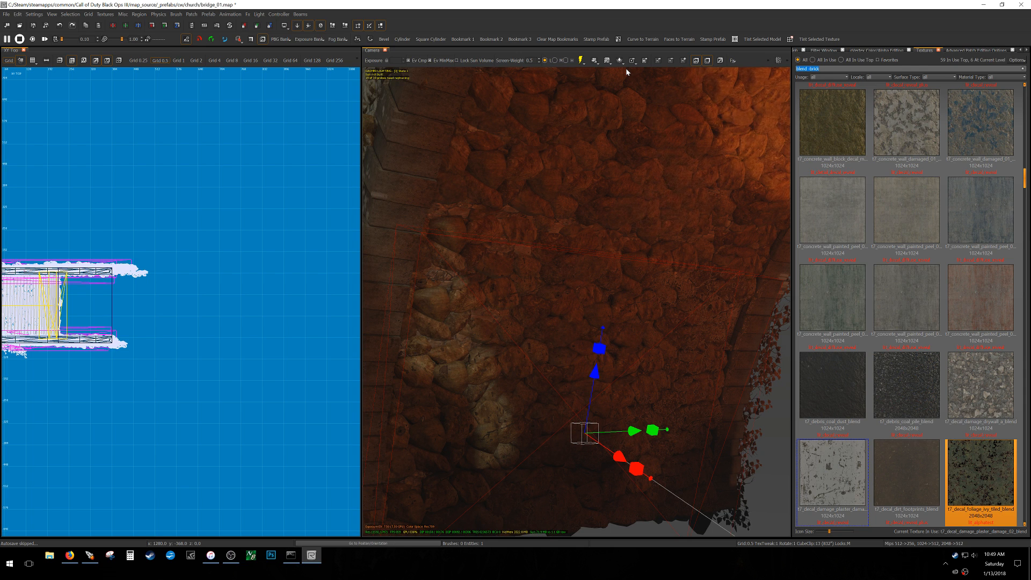
{"action": "type", "text": "portal"}
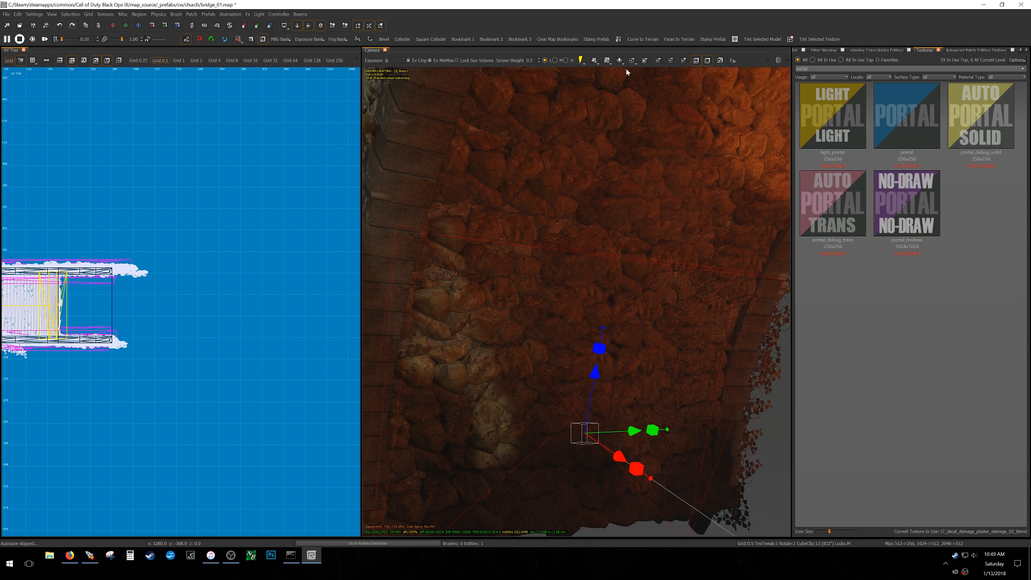
{"action": "left_click", "coordinate": [920, 120]}
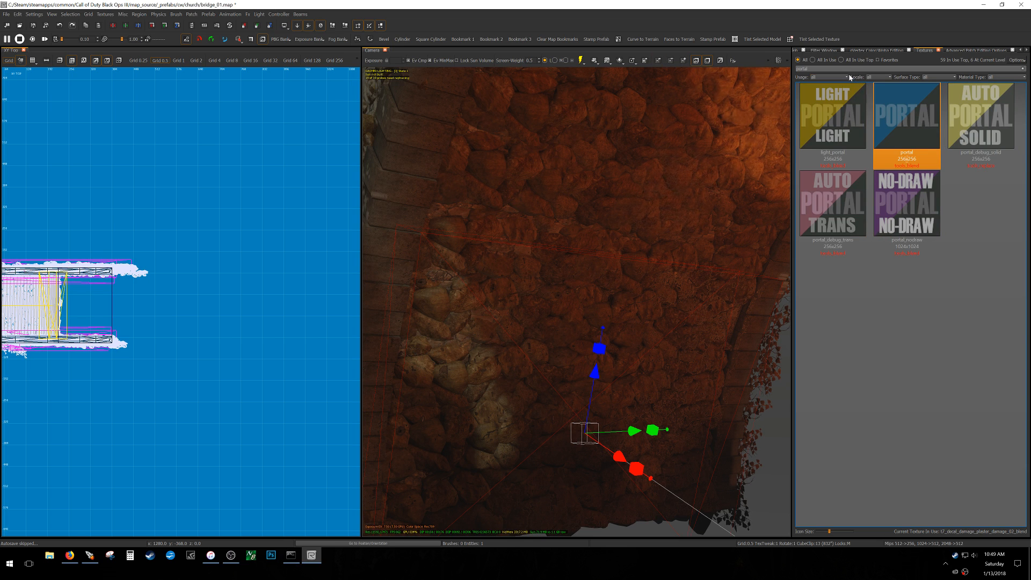
- Filter the textures by "blend" and browse to the wood blend materials at the end of the list
{"action": "left_click_drag", "start_coordinate": [829, 68], "coordinate": [660, 75]}
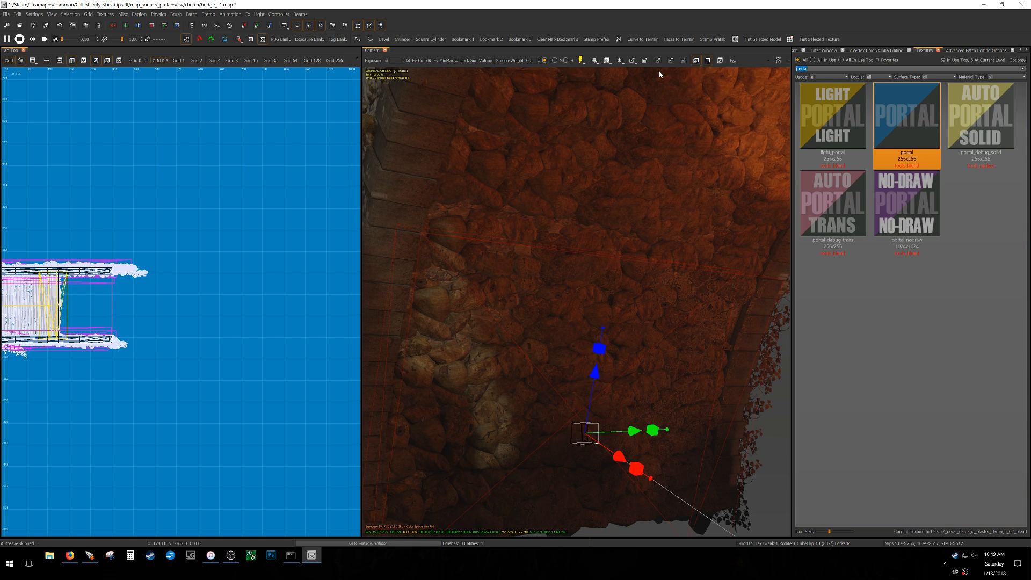
{"action": "type", "text": "blend"}
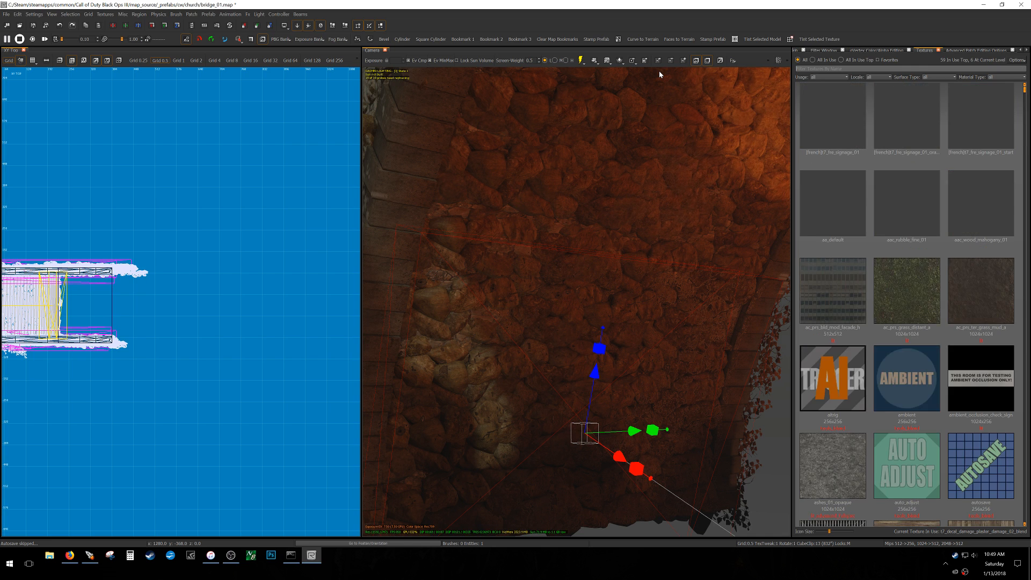
{"action": "type", "text": " -br"}
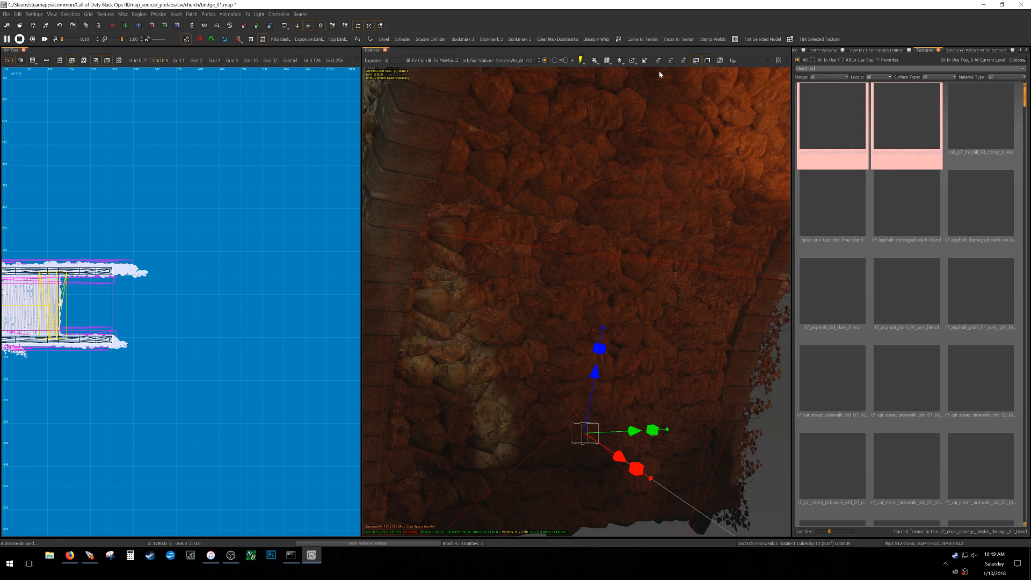
{"action": "type", "text": "ick"}
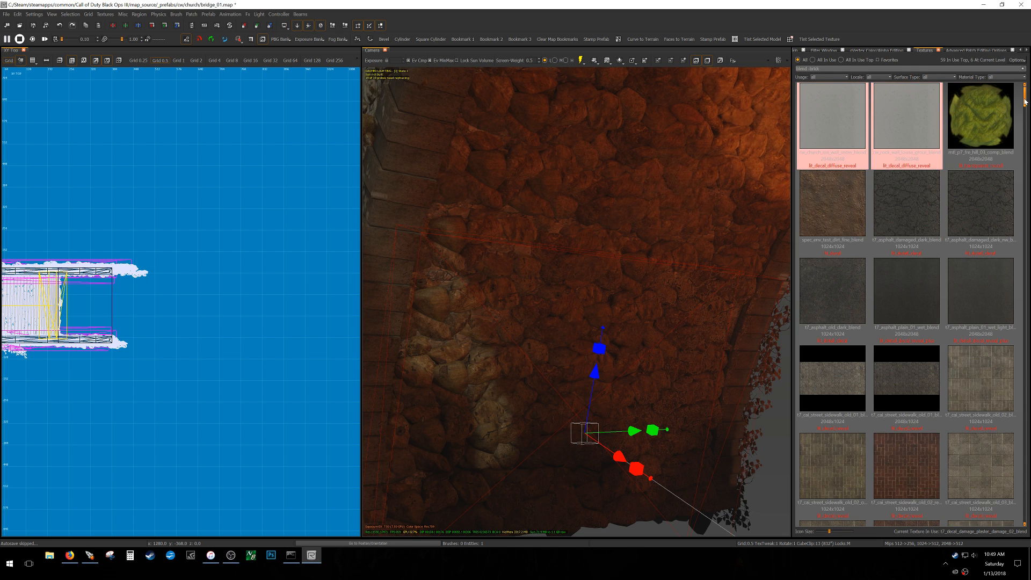
{"action": "scroll", "coordinate": [1017, 237], "scroll_direction": "down", "scroll_amount": 3}
{"action": "scroll", "coordinate": [1016, 237], "scroll_direction": "down", "scroll_amount": 10}
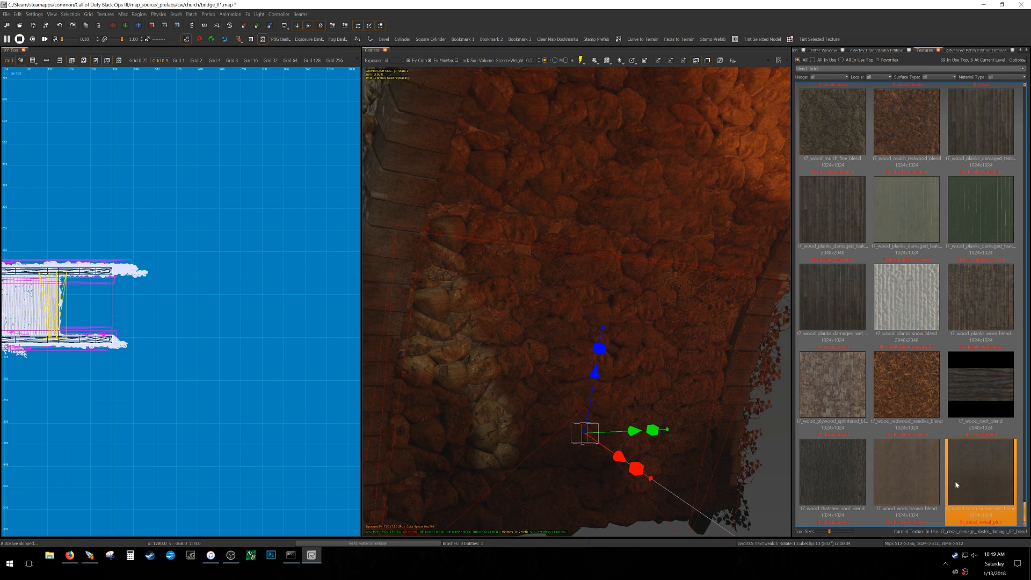
- Try t7_wood_redwood_needles_blend and t7_wood_mulch_fine_blend on the inner wall decal and inspect the stones
{"action": "left_click", "coordinate": [920, 402]}
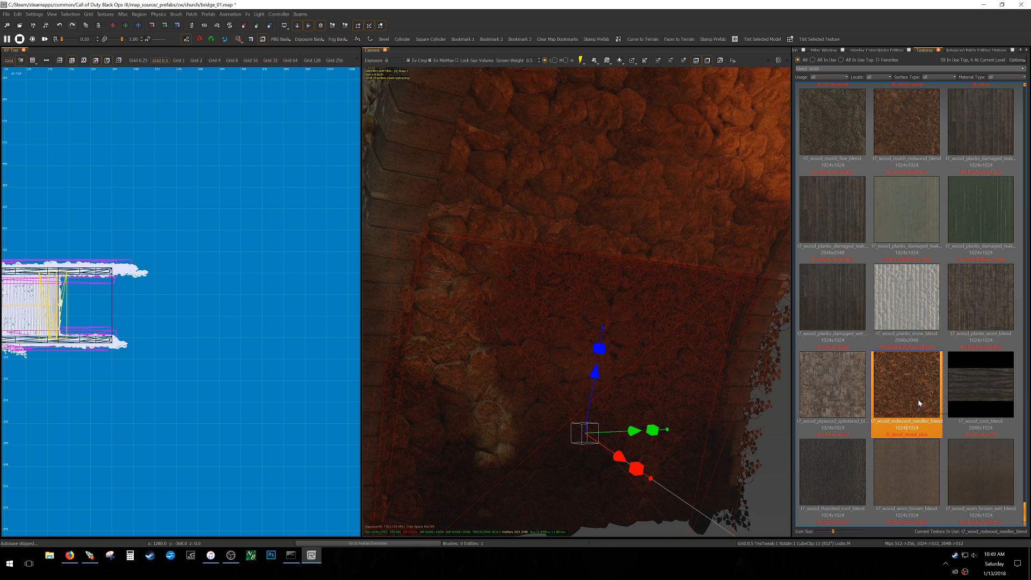
{"action": "scroll", "coordinate": [920, 403], "scroll_direction": "up", "scroll_amount": 3}
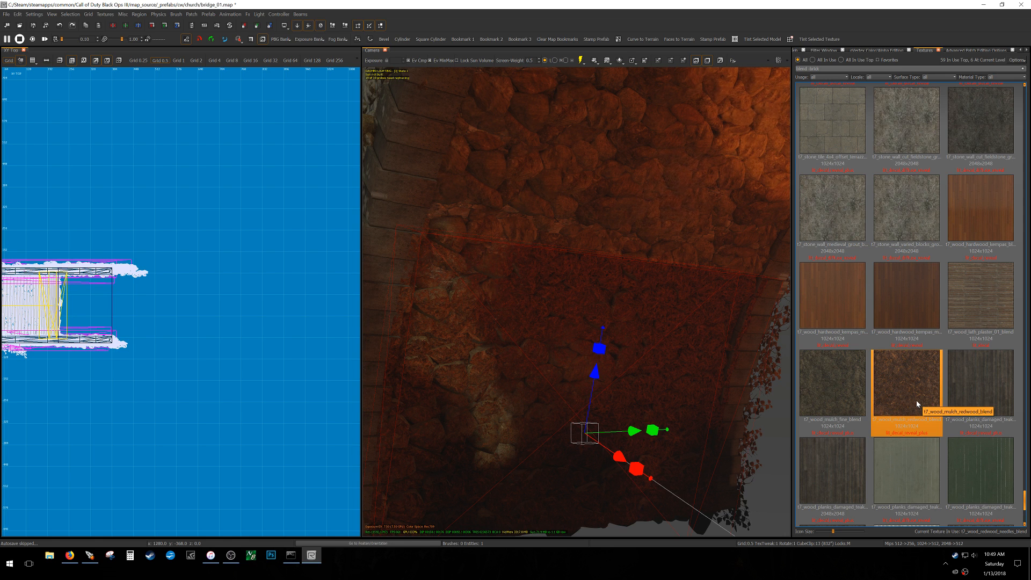
{"action": "left_click", "coordinate": [836, 390]}
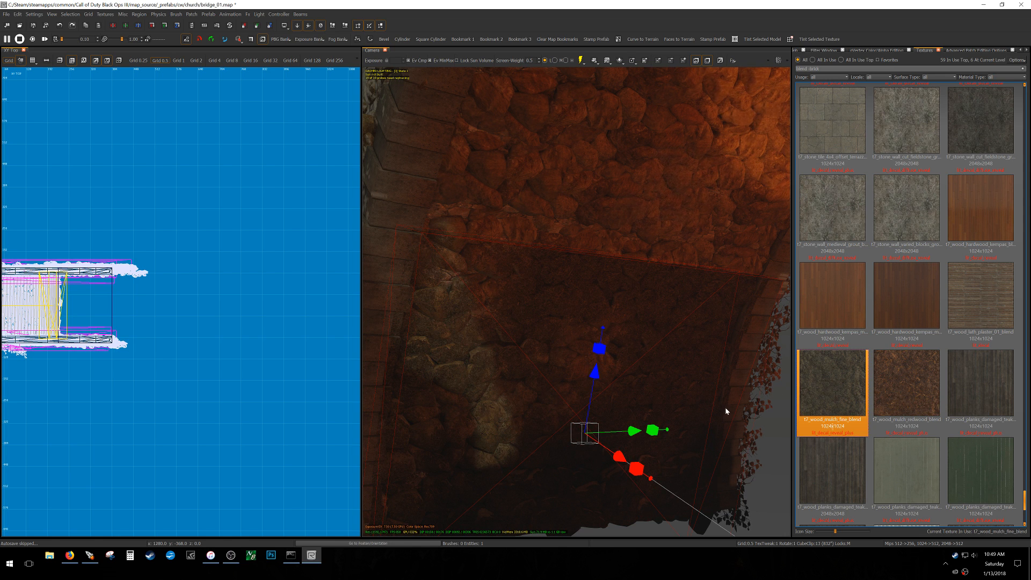
{"action": "right_click_drag", "start_coordinate": [720, 397], "coordinate": [677, 378]}
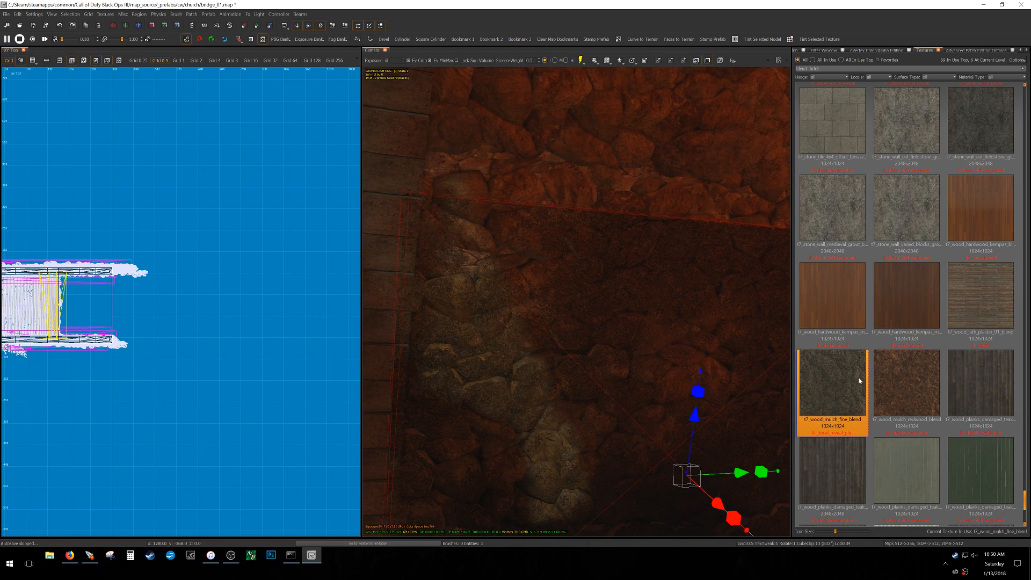
- Try the varied blocks, medieval grout and cut fieldstone t7_stone_wall blend materials on the decal
{"action": "left_click", "coordinate": [903, 224]}
{"action": "left_click", "coordinate": [853, 219]}
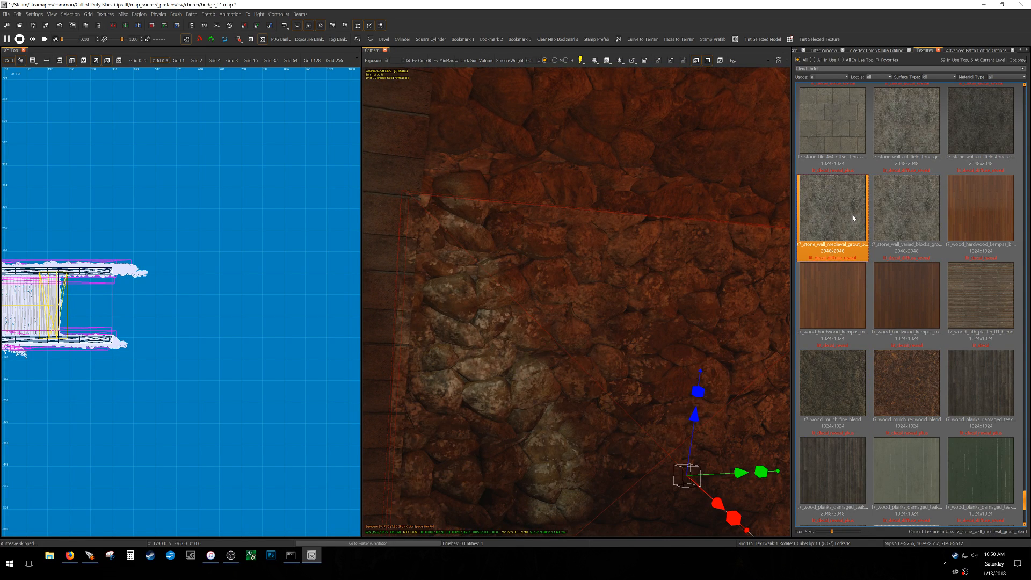
{"action": "left_click", "coordinate": [911, 135]}
{"action": "scroll", "coordinate": [904, 170], "scroll_direction": "up", "scroll_amount": 3}
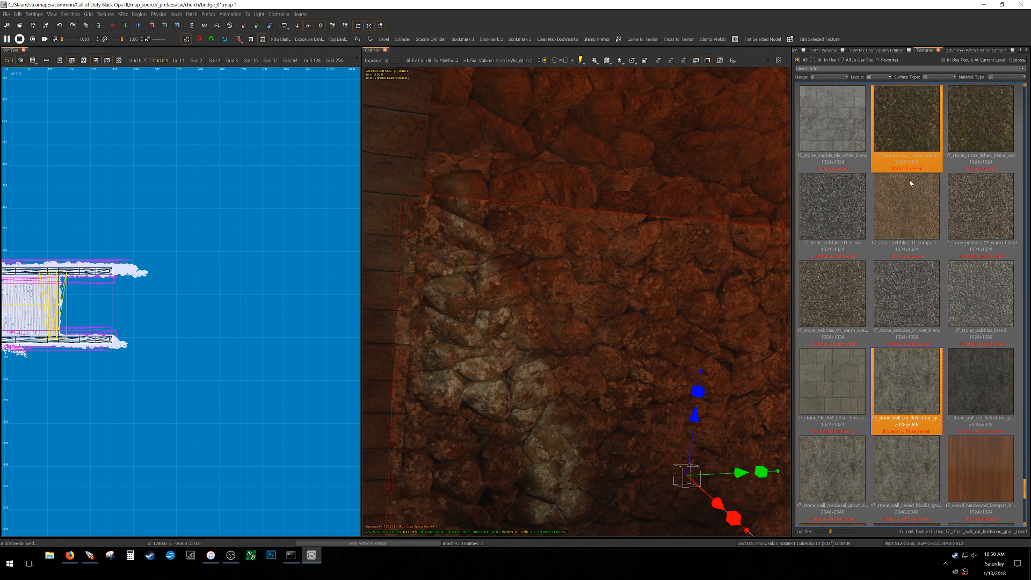
- Try the wet, warm and plain t7_stone_pebbles_01 blends on the decal, followed by t7_stone_moss_lichen_blend
{"action": "left_click", "coordinate": [913, 299]}
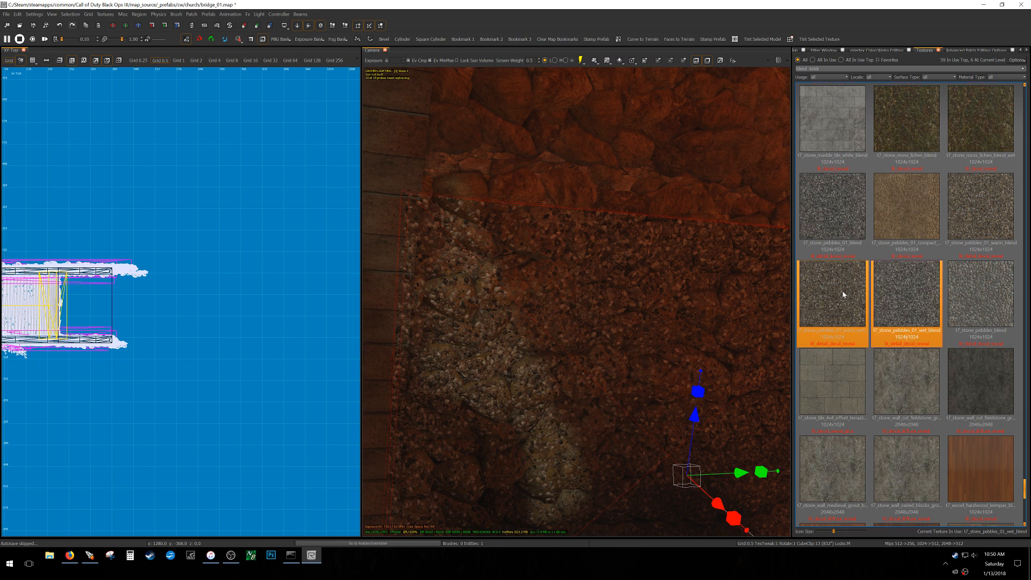
{"action": "left_click", "coordinate": [959, 228]}
{"action": "left_click", "coordinate": [900, 228]}
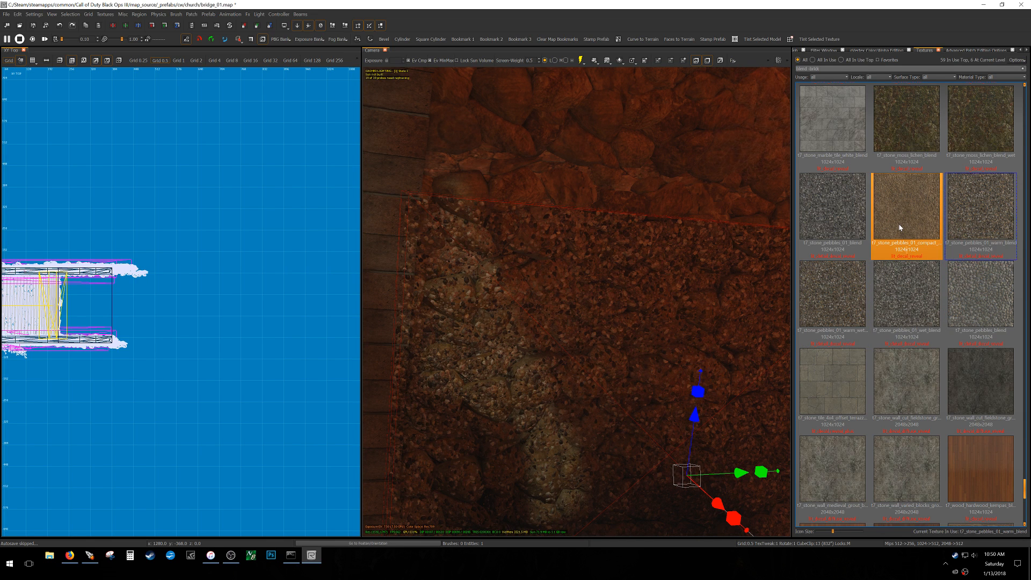
{"action": "left_click", "coordinate": [820, 203]}
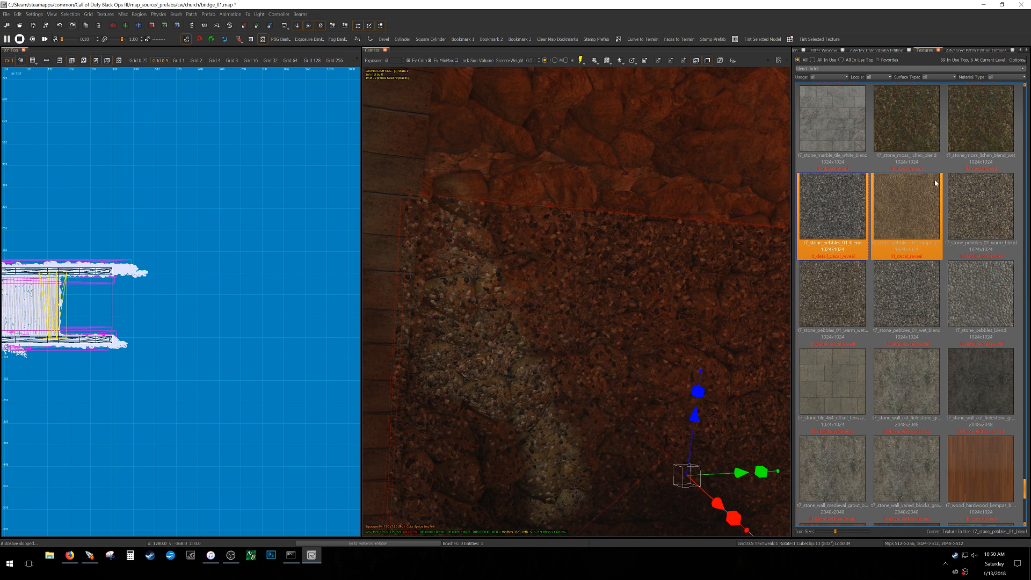
{"action": "left_click", "coordinate": [980, 123]}
{"action": "left_click", "coordinate": [893, 133]}
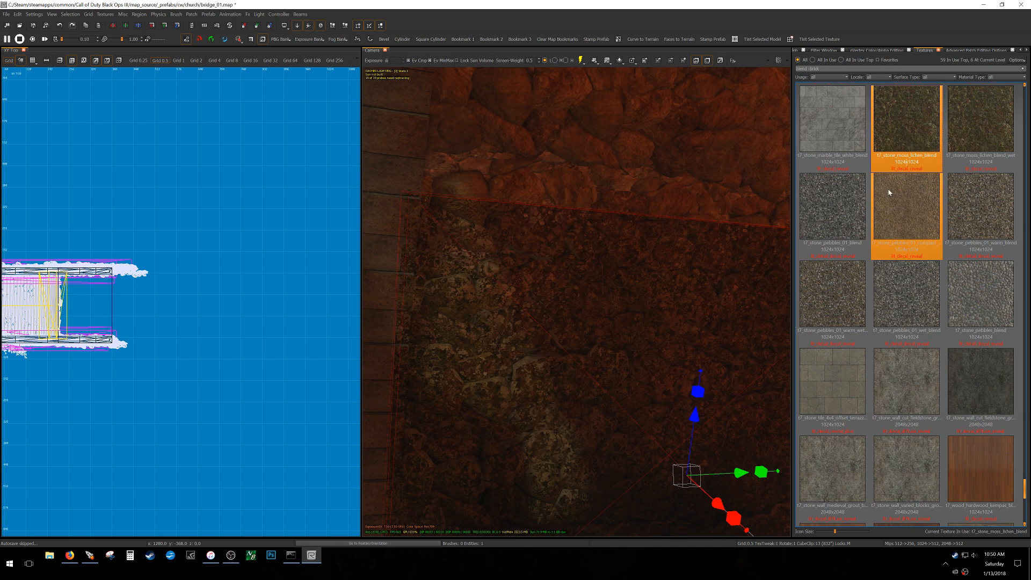
- Compare t7_snow_swept_blend, t7_snow_slushy_blend, the powder footprints blend and t7_snow_slushy_01_dirty_blend on the decal
{"action": "scroll", "coordinate": [887, 205], "scroll_direction": "up", "scroll_amount": 3}
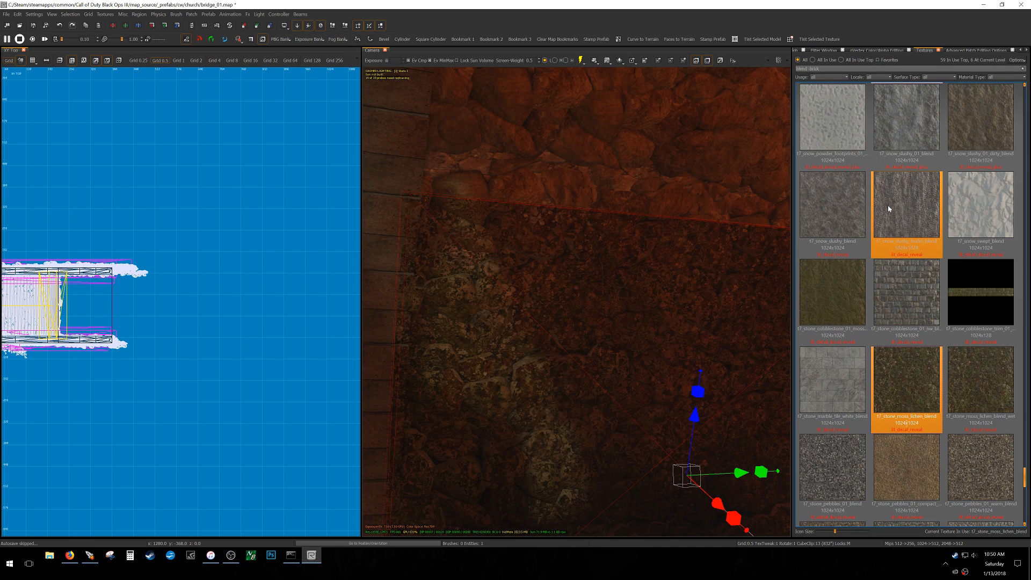
{"action": "left_click", "coordinate": [974, 208]}
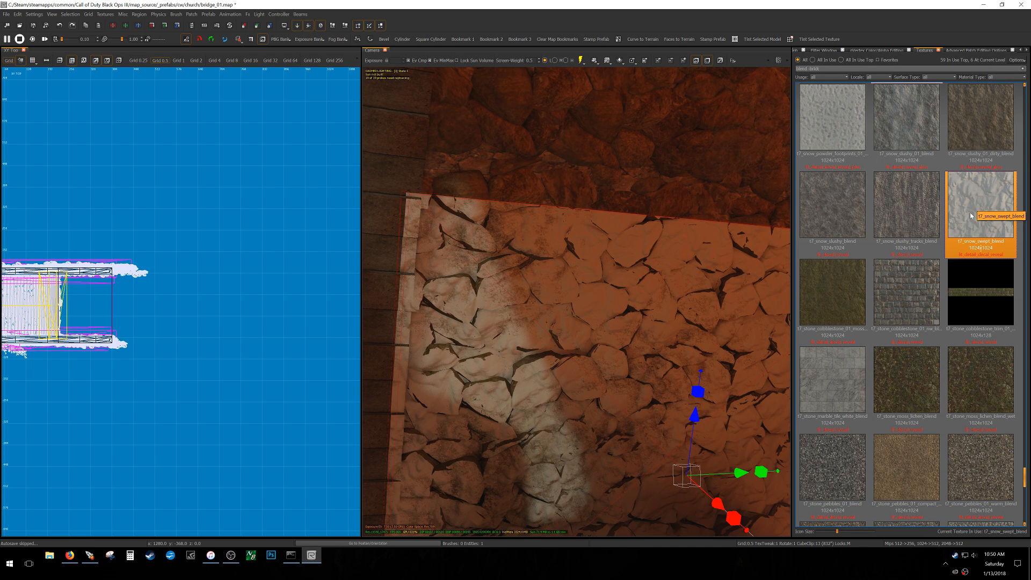
{"action": "right_click_drag", "start_coordinate": [684, 320], "coordinate": [683, 323]}
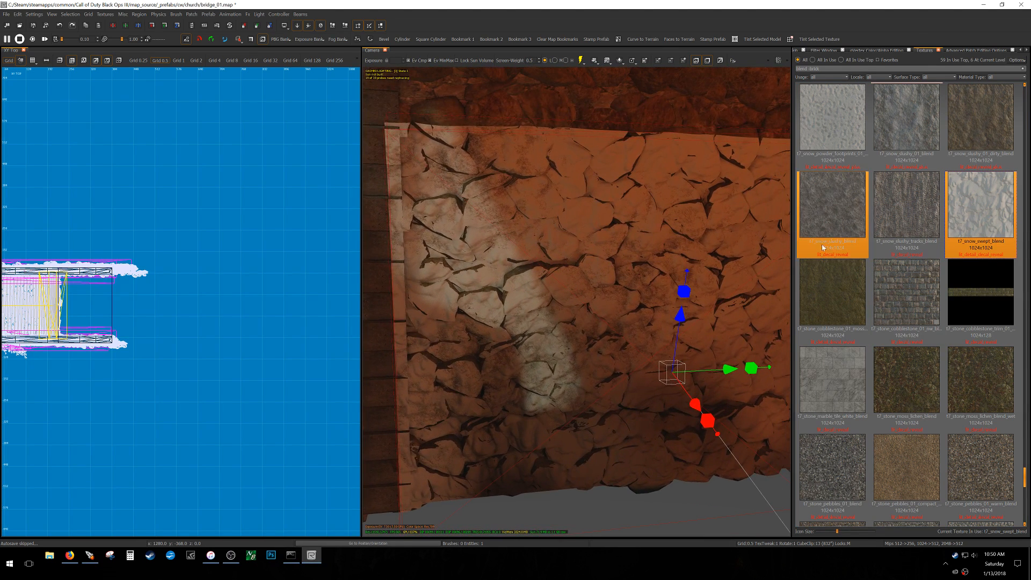
{"action": "left_click", "coordinate": [835, 211]}
{"action": "left_click", "coordinate": [836, 122]}
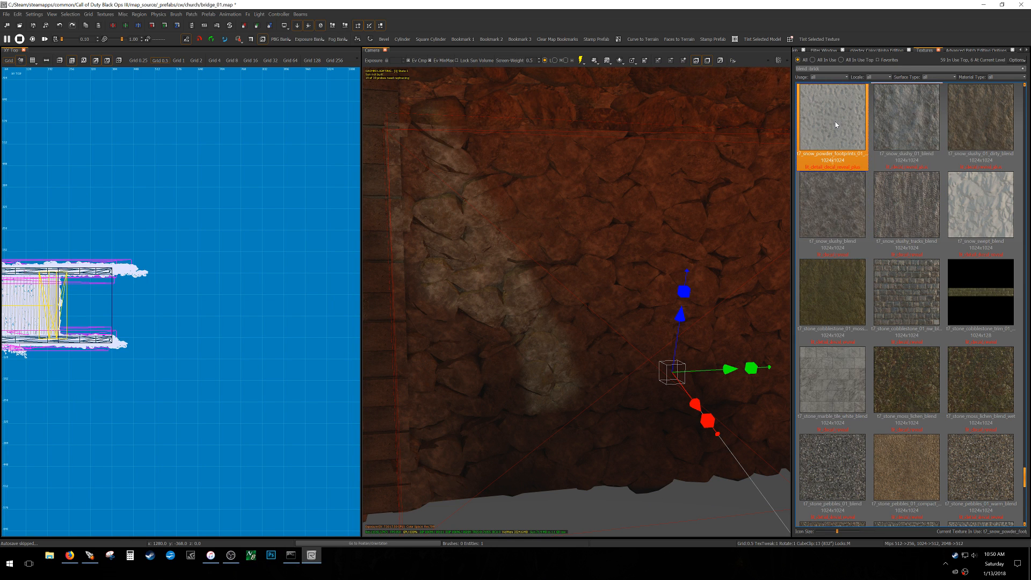
{"action": "left_click", "coordinate": [829, 174]}
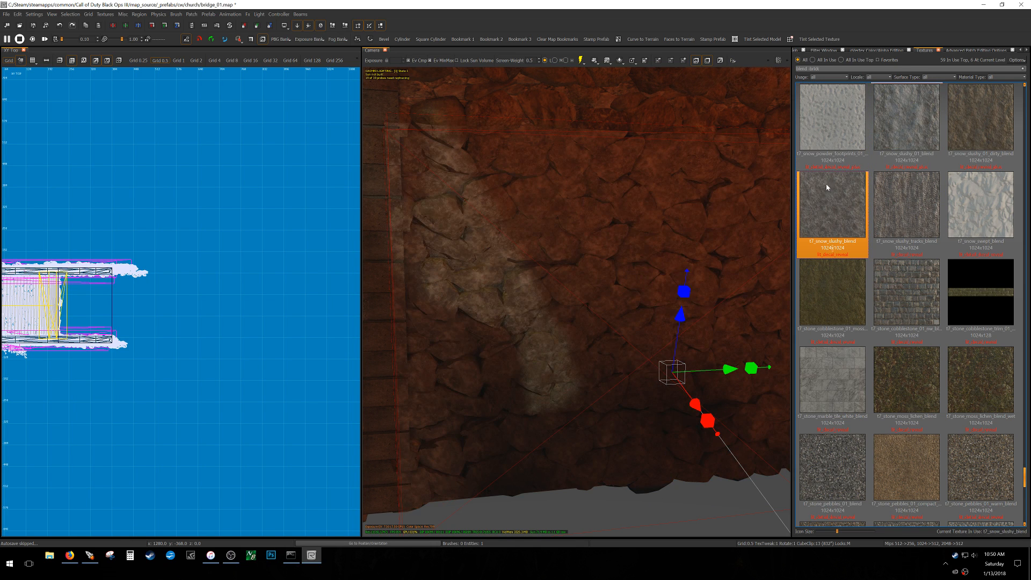
{"action": "left_click", "coordinate": [896, 144]}
{"action": "left_click", "coordinate": [981, 121]}
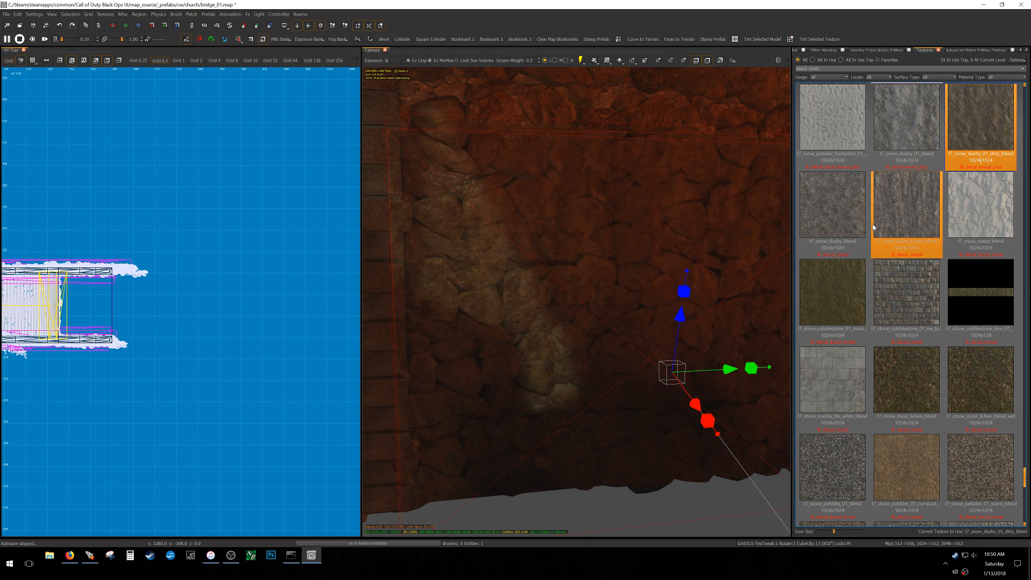
- Try t7_snow_forest_vista_01_blend on the decal and inspect it against the surrounding arch stones
{"action": "scroll", "coordinate": [878, 250], "scroll_direction": "up", "scroll_amount": 3}
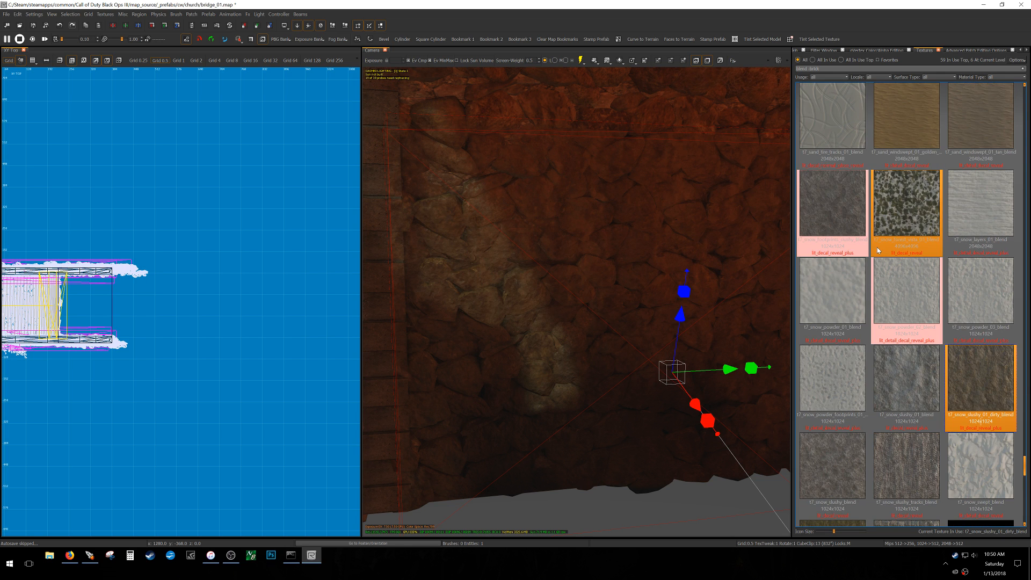
{"action": "left_click", "coordinate": [892, 209]}
{"action": "right_click_drag", "start_coordinate": [602, 290], "coordinate": [220, 295]}
{"action": "right_click_drag", "start_coordinate": [634, 322], "coordinate": [556, 325]}
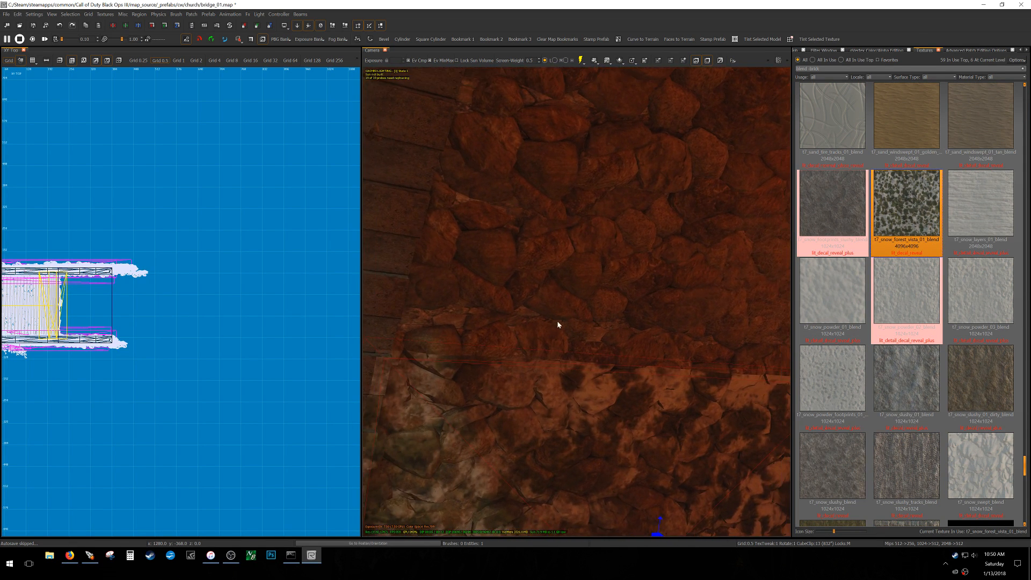
{"action": "right_click_drag", "start_coordinate": [649, 338], "coordinate": [586, 296]}
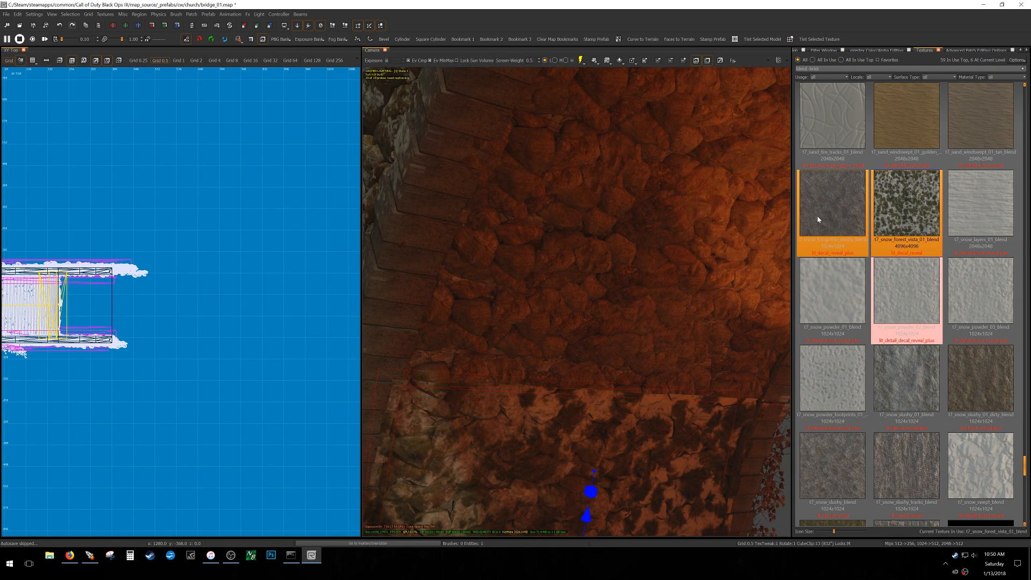
- Try t7_sand_road_01_blend_alpha on the decal and inspect its effect on the inner wall
{"action": "scroll", "coordinate": [820, 221], "scroll_direction": "up", "scroll_amount": 3}
{"action": "scroll", "coordinate": [846, 251], "scroll_direction": "up", "scroll_amount": 3}
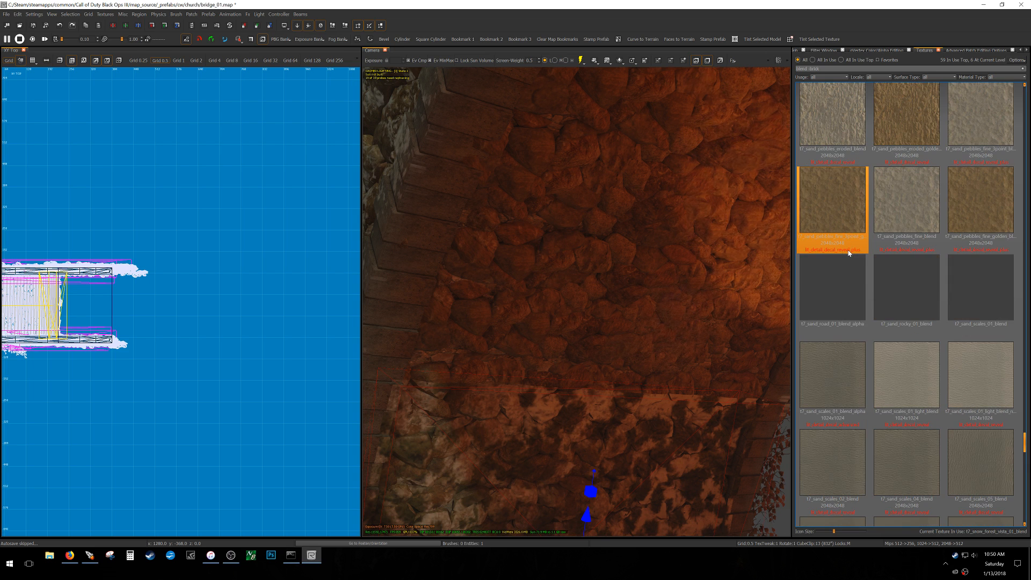
{"action": "left_click", "coordinate": [836, 263]}
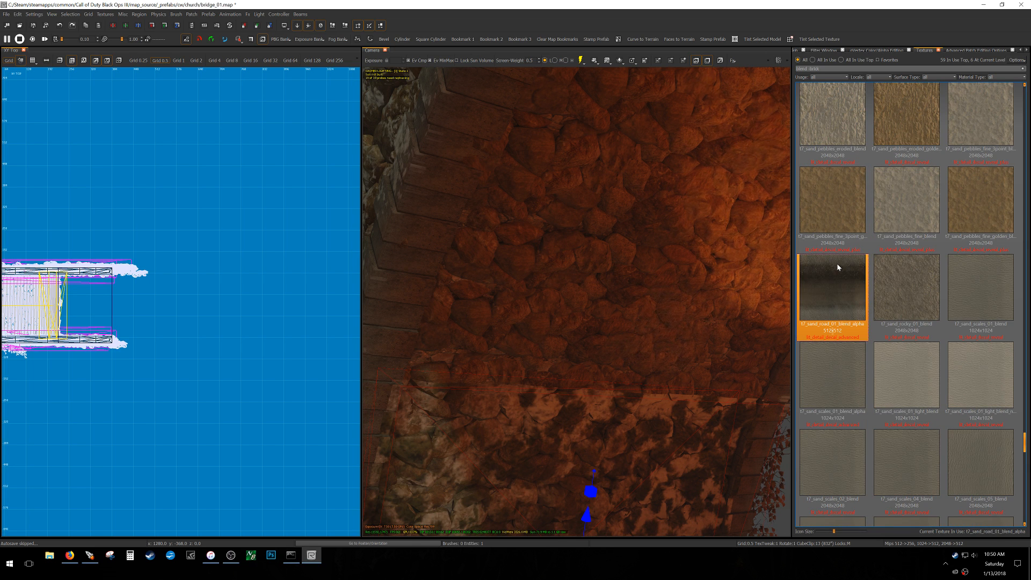
{"action": "mouse_move", "coordinate": [693, 292]}
{"action": "right_mouse_down"}
{"action": "mouse_move", "coordinate": [684, 300]}
{"action": "mouse_move", "coordinate": [690, 293]}
{"action": "right_mouse_up"}
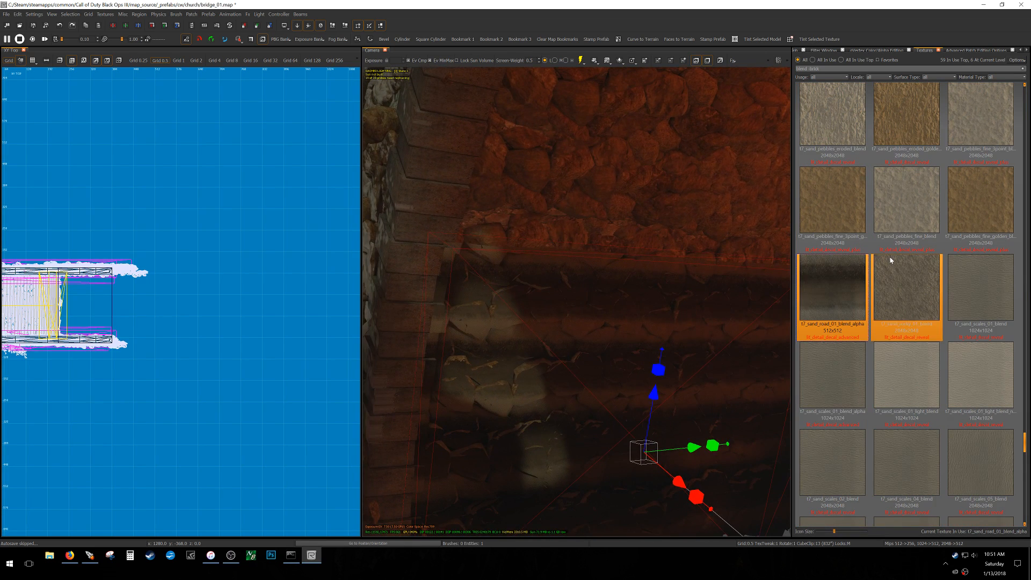
- Try t7_rubble_dirt_01_blend and the small, medium and large t7_rubble_concrete blend materials on the decal
{"action": "scroll", "coordinate": [893, 261], "scroll_direction": "up", "scroll_amount": 3}
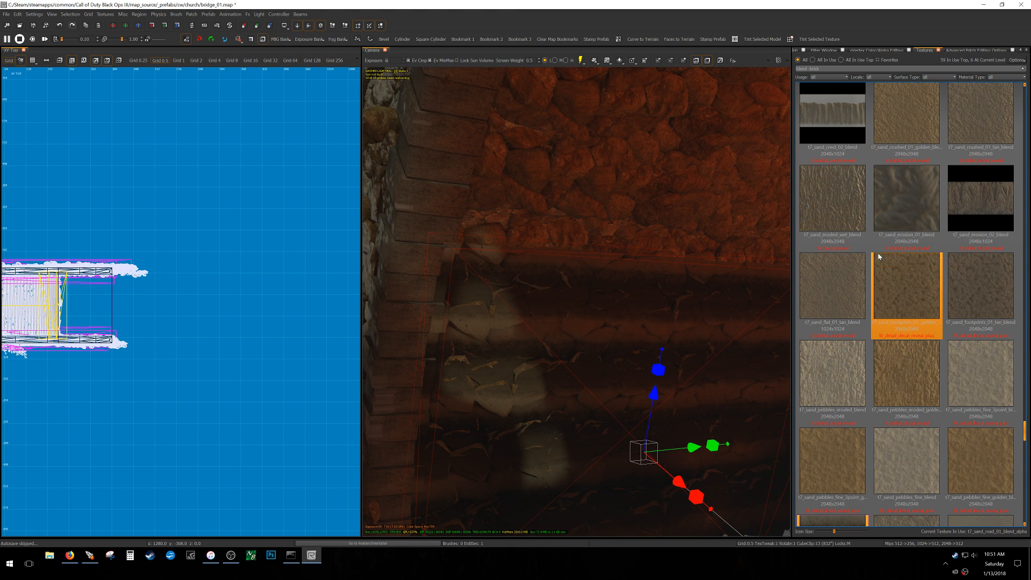
{"action": "scroll", "coordinate": [879, 257], "scroll_direction": "up", "scroll_amount": 3}
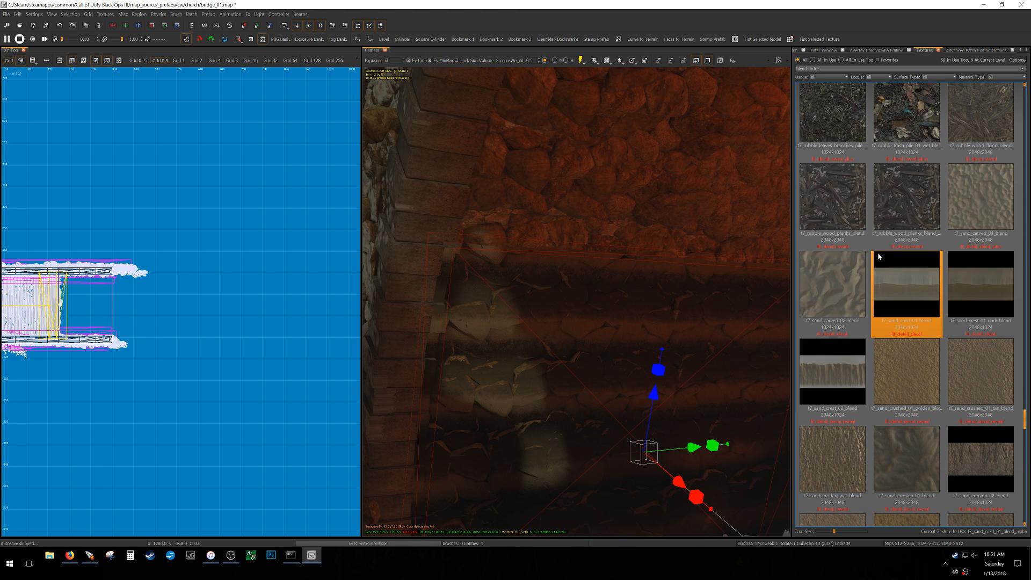
{"action": "scroll", "coordinate": [878, 257], "scroll_direction": "up", "scroll_amount": 3}
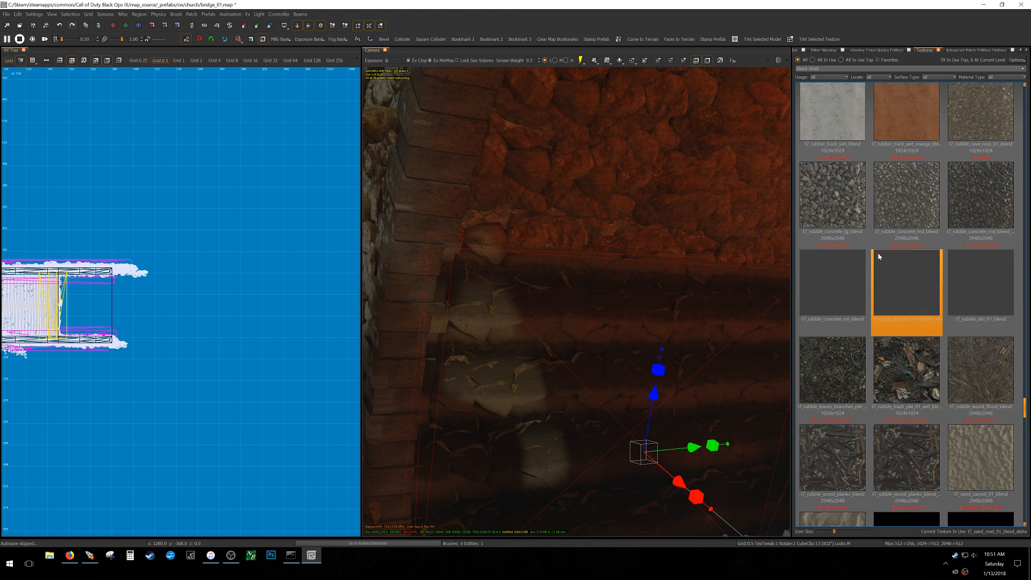
{"action": "left_click", "coordinate": [906, 283]}
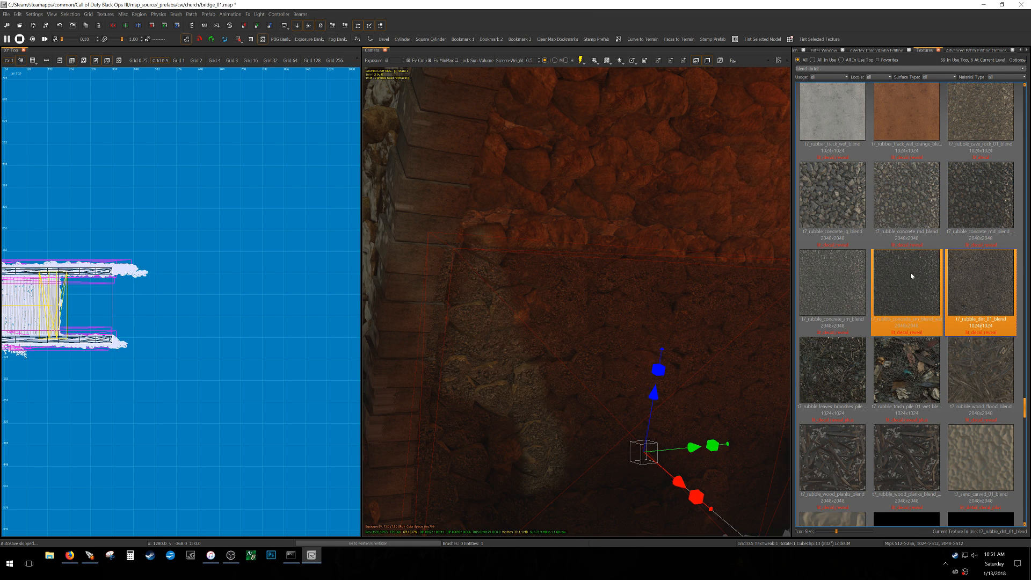
{"action": "left_click", "coordinate": [848, 285]}
{"action": "left_click", "coordinate": [971, 237]}
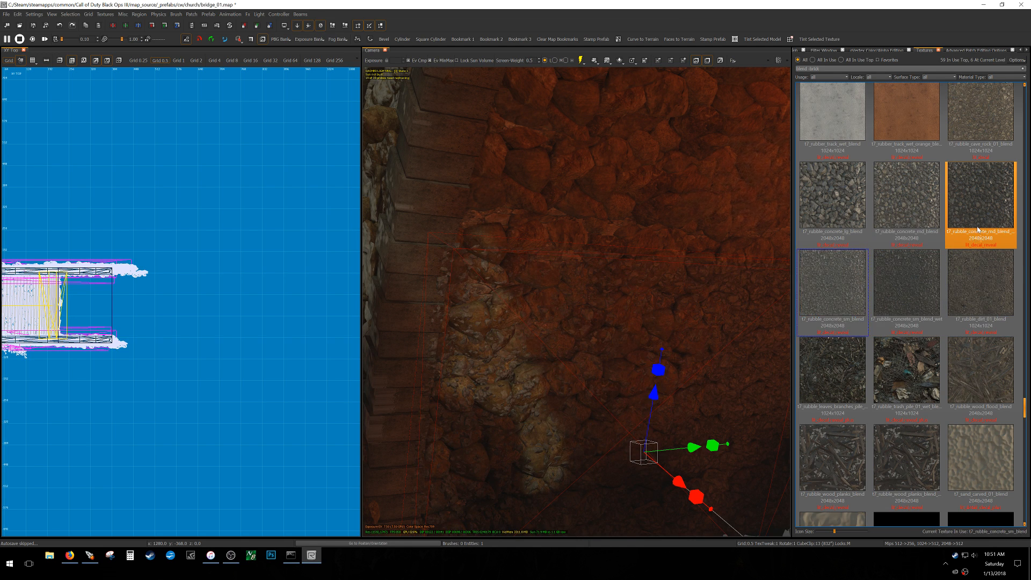
{"action": "left_click", "coordinate": [896, 221]}
{"action": "left_click", "coordinate": [831, 205]}
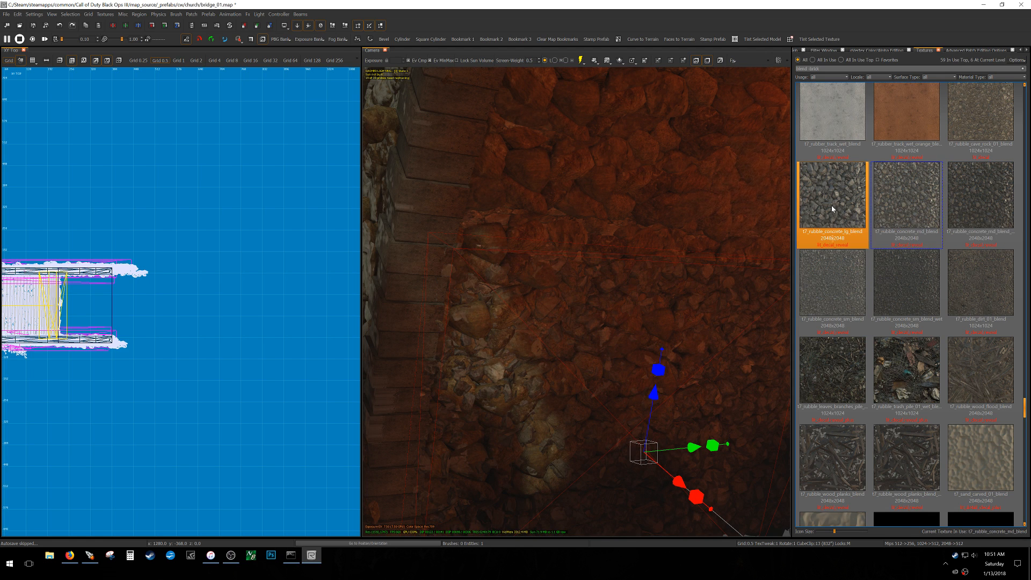
- Try t7_rubble_cave_rock_01_blend and the orange wet rubber track blend on the decal, and apply t7_rubber_track_wet_blend
{"action": "left_click", "coordinate": [968, 134]}
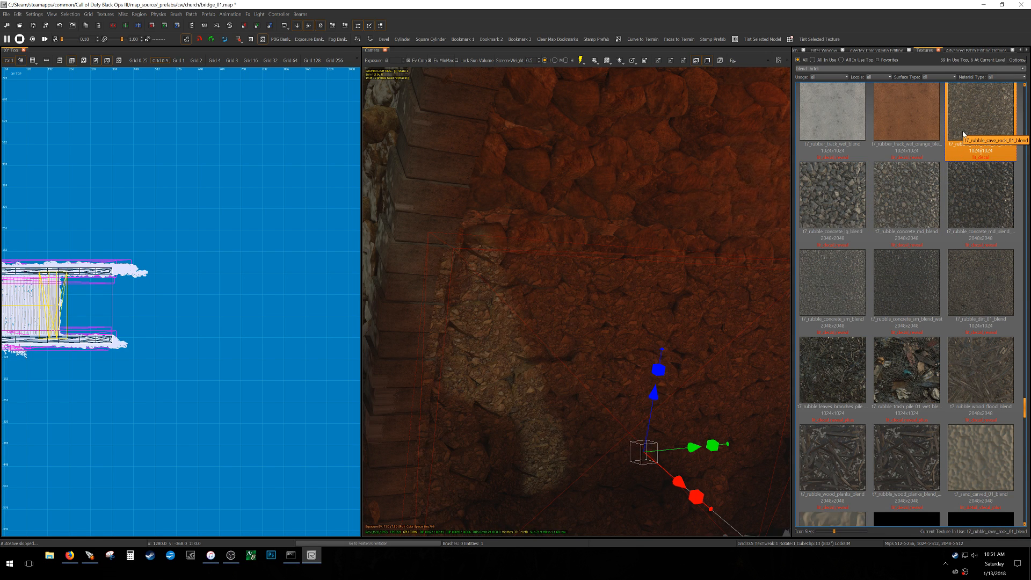
{"action": "left_click", "coordinate": [900, 126]}
{"action": "left_click", "coordinate": [825, 119]}
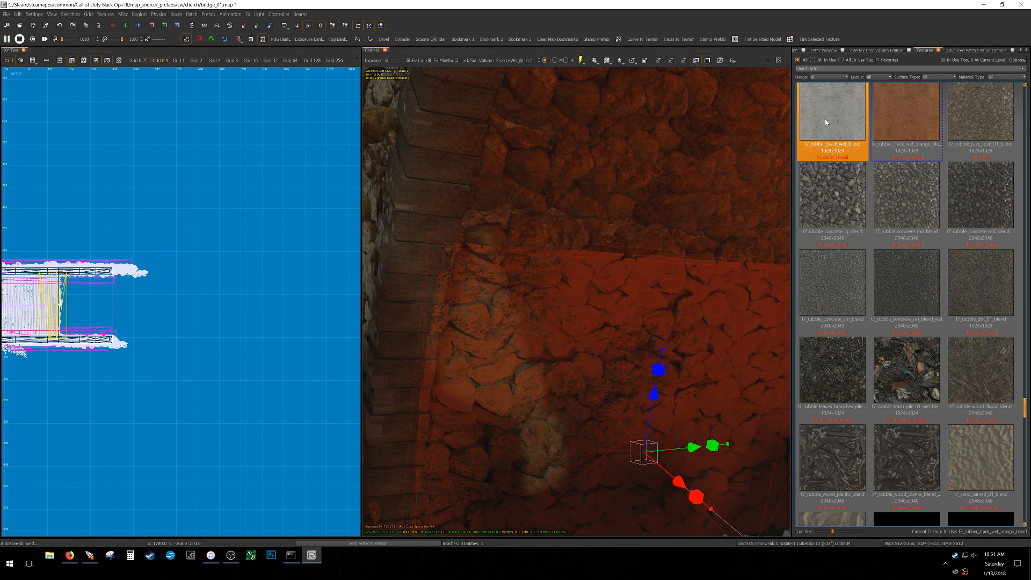
- Try t7_rubber_track_wet_orange_blend and the warm, green, dark and plain t7_rock_wall_loose_grout blend materials on the decal
{"action": "left_click", "coordinate": [892, 110]}
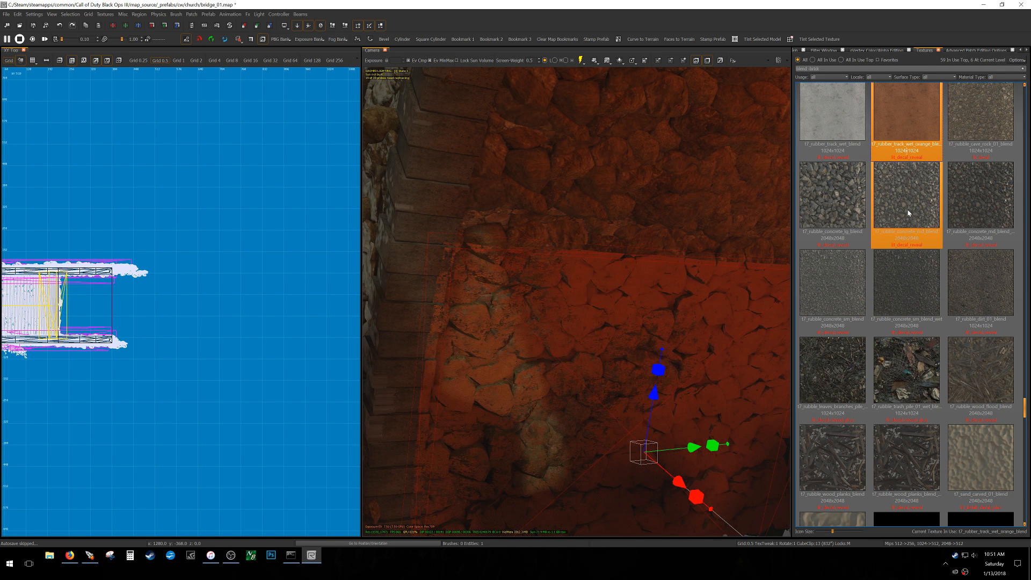
{"action": "scroll", "coordinate": [908, 214], "scroll_direction": "up", "scroll_amount": 3}
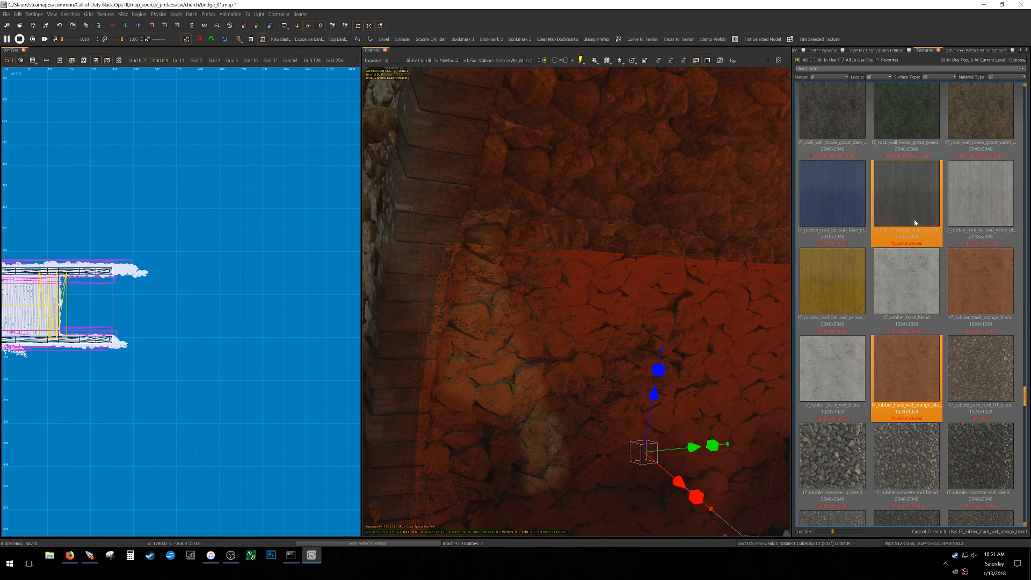
{"action": "scroll", "coordinate": [913, 226], "scroll_direction": "up", "scroll_amount": 3}
{"action": "left_click", "coordinate": [957, 363]}
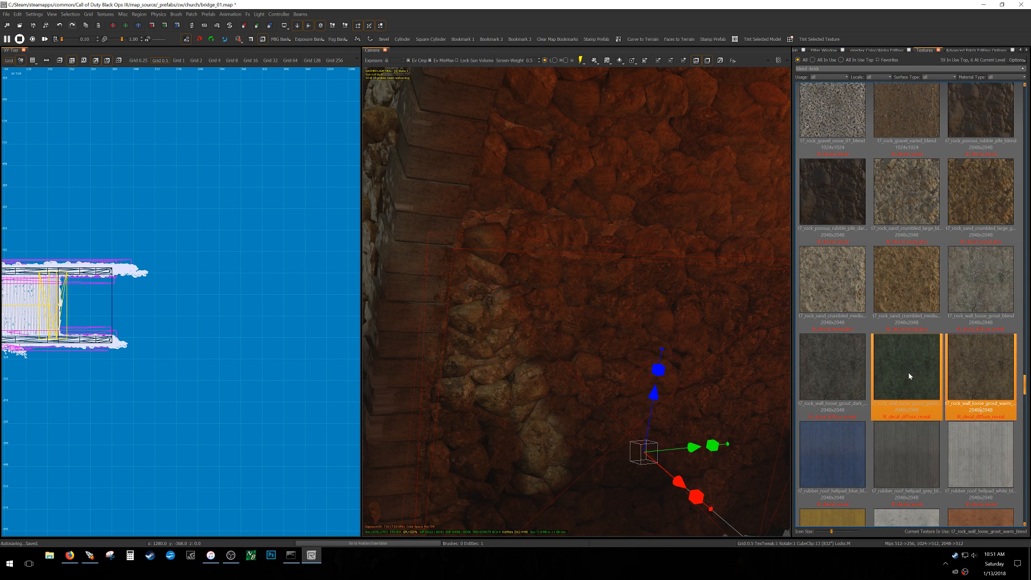
{"action": "left_click", "coordinate": [905, 368]}
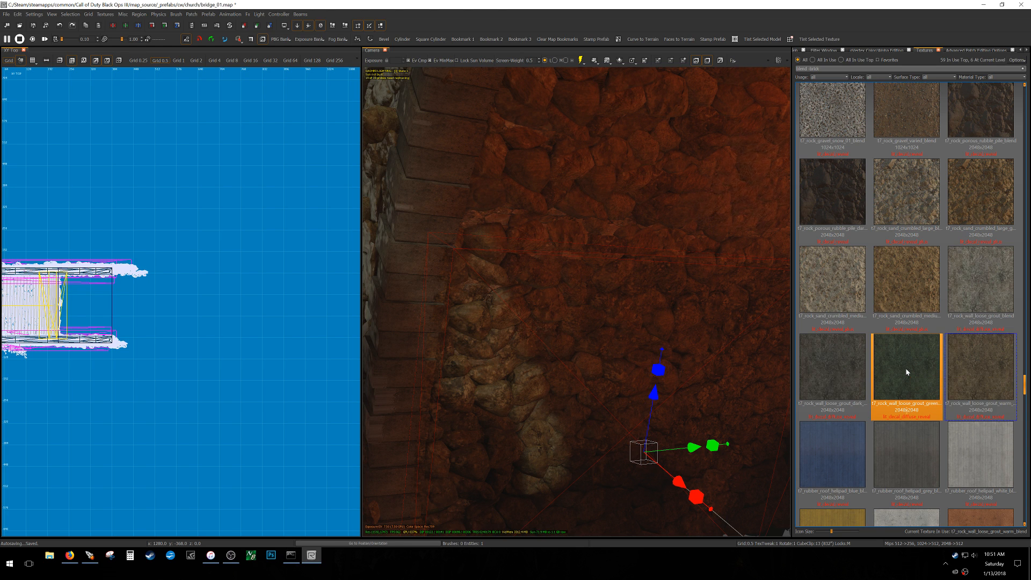
{"action": "left_click", "coordinate": [823, 372]}
{"action": "left_click", "coordinate": [961, 287]}
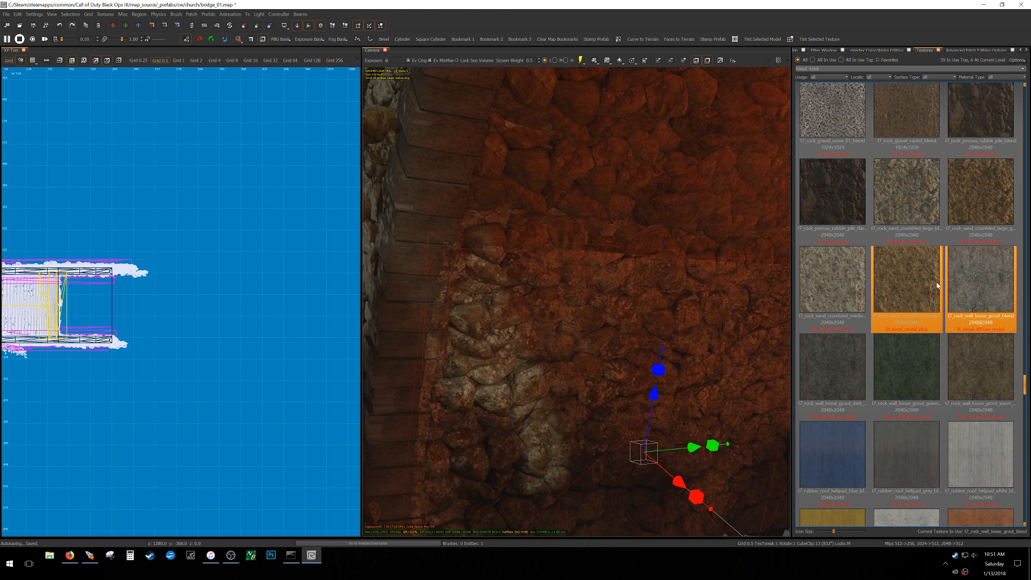
- Try the plain and golden t7_rock_sand_crumbled_medium and t7_rock_sand_crumbled_large blend materials on the decal
{"action": "left_click", "coordinate": [908, 291]}
{"action": "left_click", "coordinate": [825, 293]}
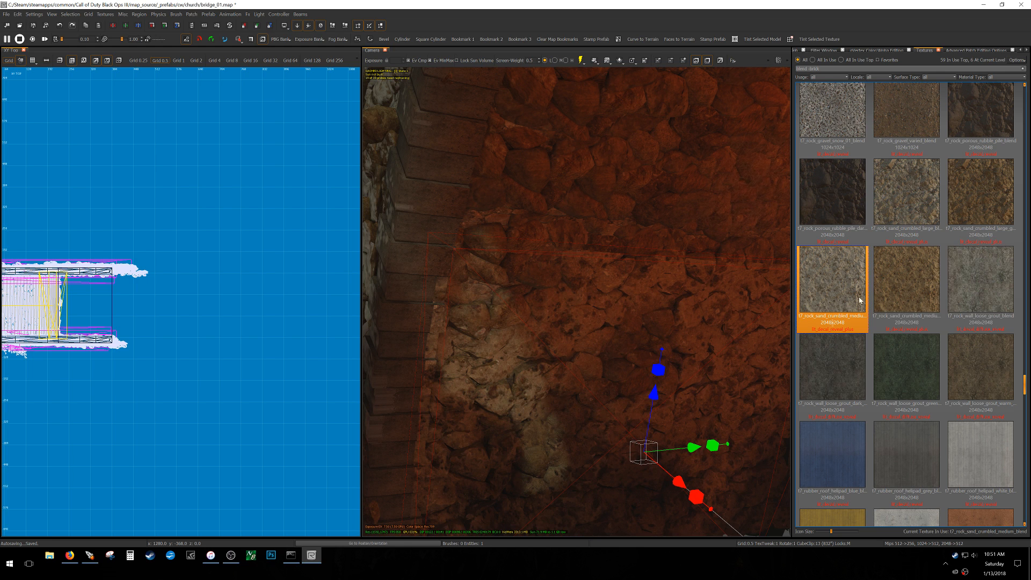
{"action": "left_click", "coordinate": [976, 212]}
{"action": "left_click", "coordinate": [884, 204]}
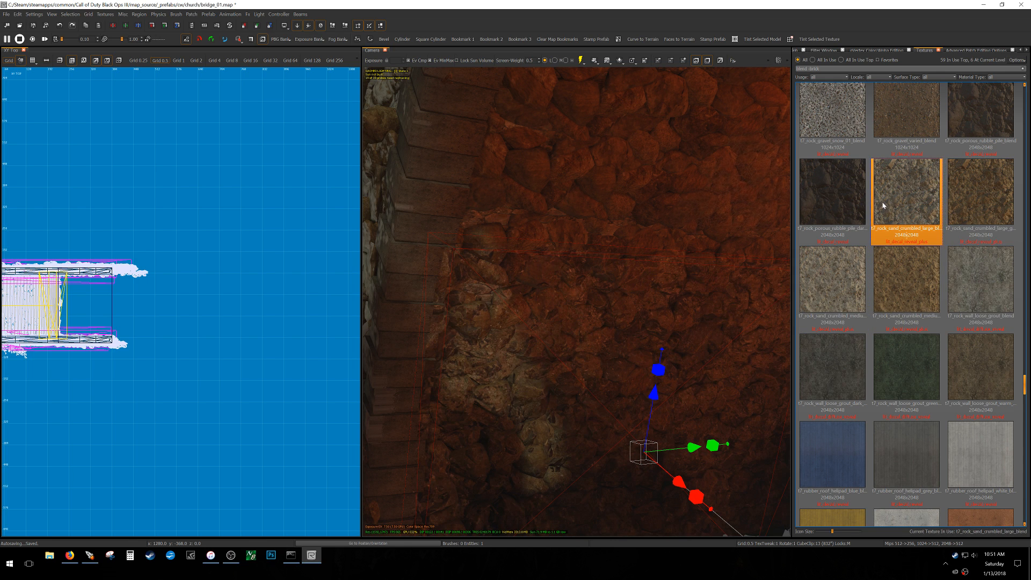
{"action": "left_click", "coordinate": [947, 199]}
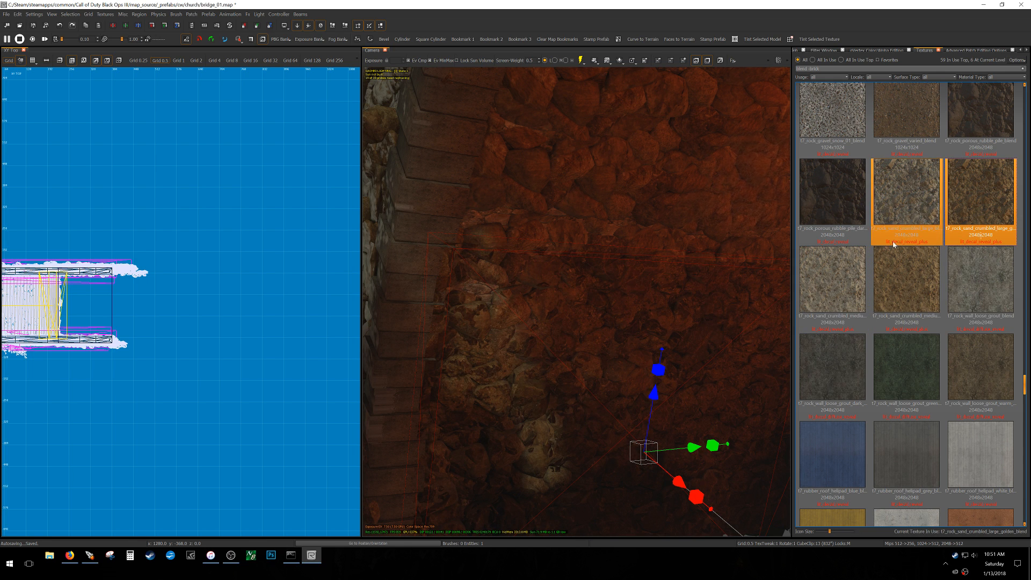
- Inspect the decal against the surrounding arch stones and delete it
{"action": "mouse_move", "coordinate": [650, 280]}
{"action": "right_mouse_down"}
{"action": "mouse_move", "coordinate": [702, 271]}
{"action": "mouse_move", "coordinate": [652, 280]}
{"action": "right_mouse_up"}
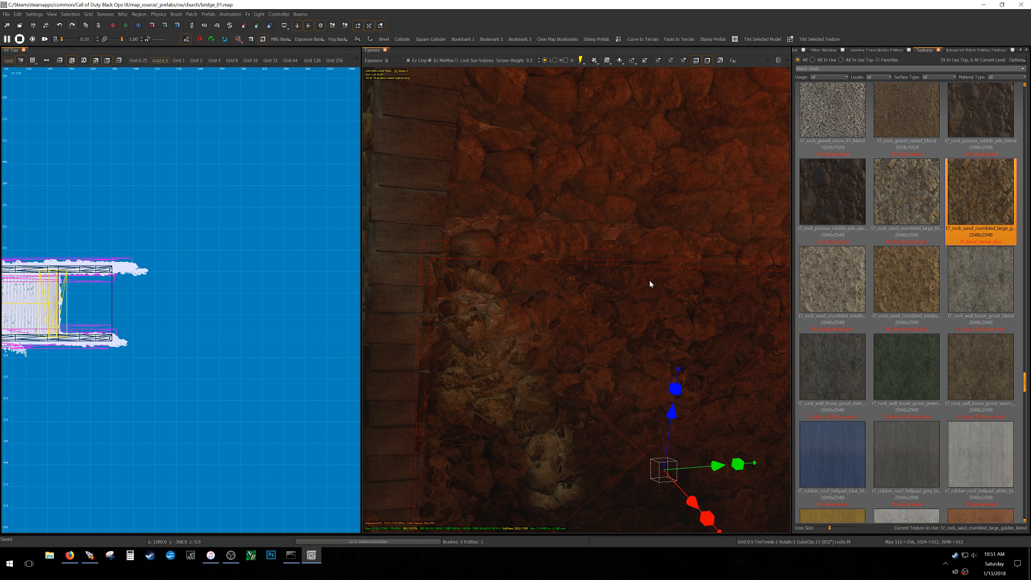
{"action": "mouse_move", "coordinate": [650, 284]}
{"action": "right_mouse_down"}
{"action": "mouse_move", "coordinate": [695, 288]}
{"action": "mouse_move", "coordinate": [629, 282]}
{"action": "mouse_move", "coordinate": [654, 285]}
{"action": "right_mouse_up"}
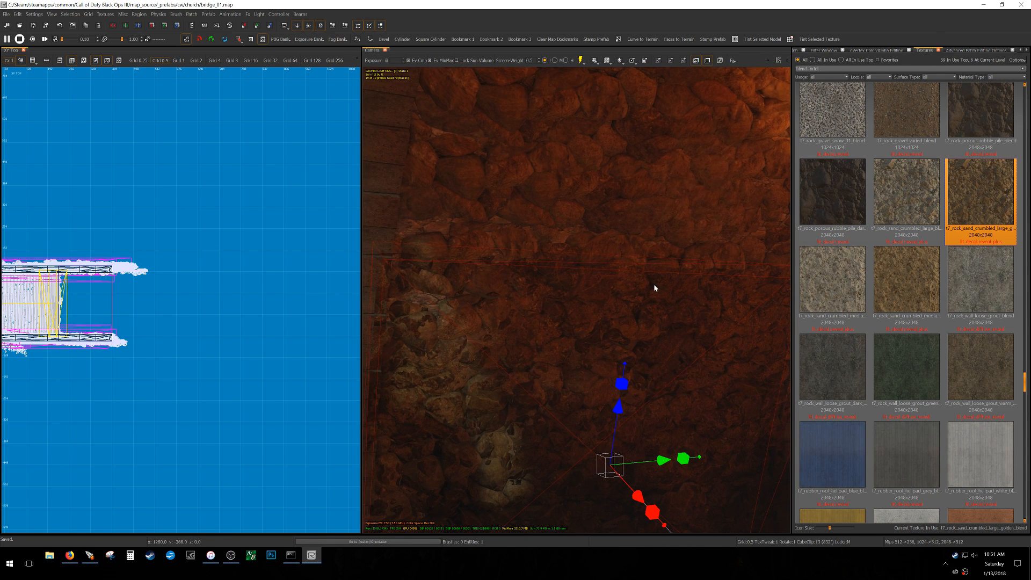
{"action": "key", "text": "Delete"}
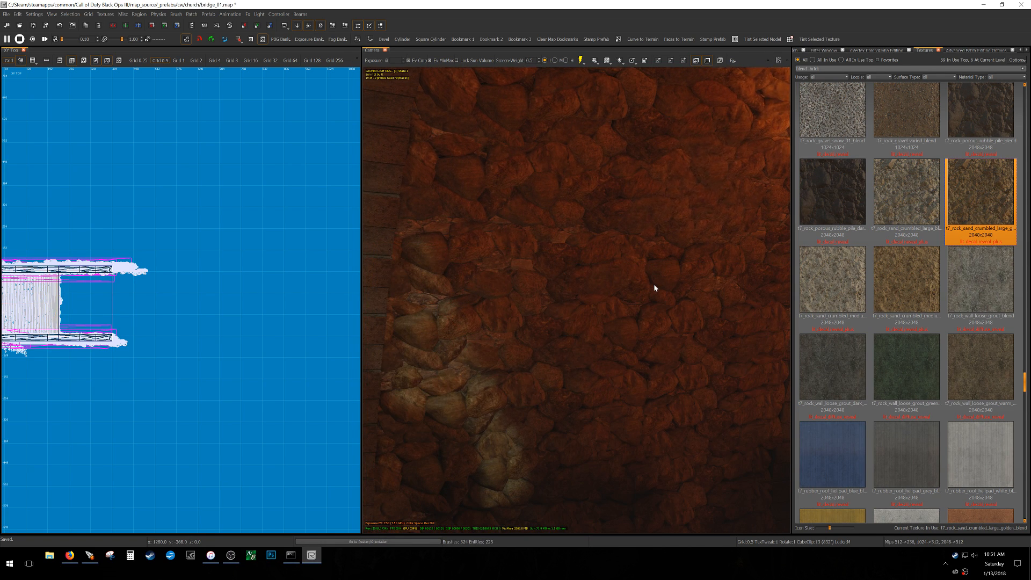
- Duplicate the branching roots model at the bridge's side and move the copy along the bridge in the top view
{"action": "key", "text": "m"}
{"action": "mouse_move", "coordinate": [654, 285]}
{"action": "right_mouse_down"}
{"action": "mouse_move", "coordinate": [719, 276]}
{"action": "mouse_move", "coordinate": [676, 263]}
{"action": "mouse_move", "coordinate": [779, 271]}
{"action": "right_mouse_up"}
{"action": "right_click_drag", "start_coordinate": [576, 299], "coordinate": [567, 323]}
{"action": "left_click", "coordinate": [581, 301]}
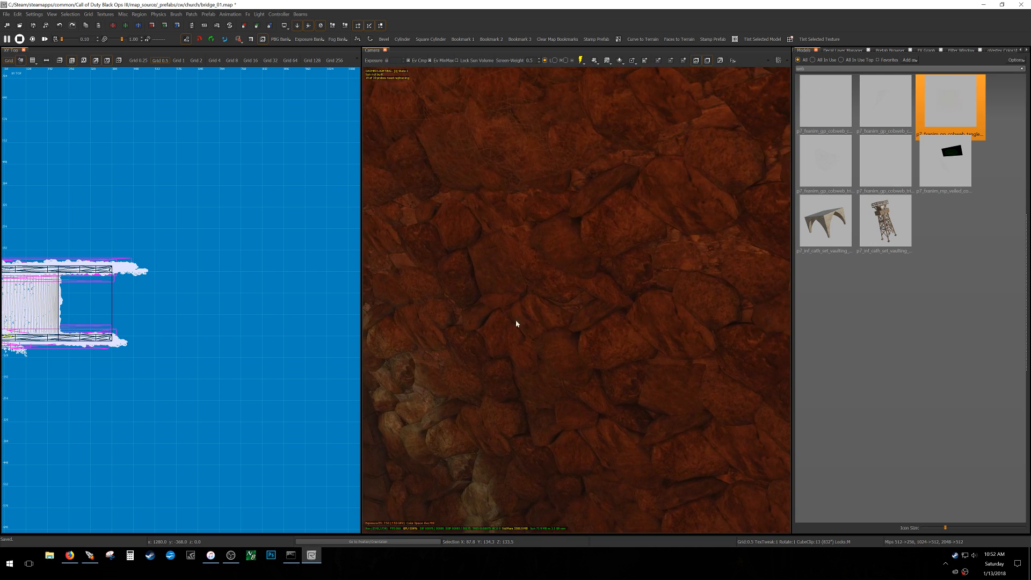
{"action": "scroll", "coordinate": [26, 324], "scroll_direction": "down", "scroll_amount": 3}
{"action": "right_click_drag", "start_coordinate": [19, 321], "coordinate": [161, 305]}
{"action": "scroll", "coordinate": [159, 304], "scroll_direction": "up", "scroll_amount": 5}
{"action": "right_click_drag", "start_coordinate": [73, 331], "coordinate": [110, 359]}
{"action": "key", "text": "space"}
{"action": "left_click_drag", "start_coordinate": [133, 376], "coordinate": [230, 380]}
- Move the roots copy under the bridge and reposition it against the arch's inner stone wall
{"action": "key", "text": "shift+z"}
{"action": "left_click_drag", "start_coordinate": [241, 313], "coordinate": [262, 283]}
{"action": "right_click_drag", "start_coordinate": [602, 253], "coordinate": [627, 239]}
{"action": "left_click_drag", "start_coordinate": [642, 227], "coordinate": [650, 255]}
{"action": "mouse_move", "coordinate": [650, 256]}
{"action": "right_mouse_down"}
{"action": "mouse_move", "coordinate": [634, 250]}
{"action": "mouse_move", "coordinate": [650, 255]}
{"action": "right_mouse_up"}
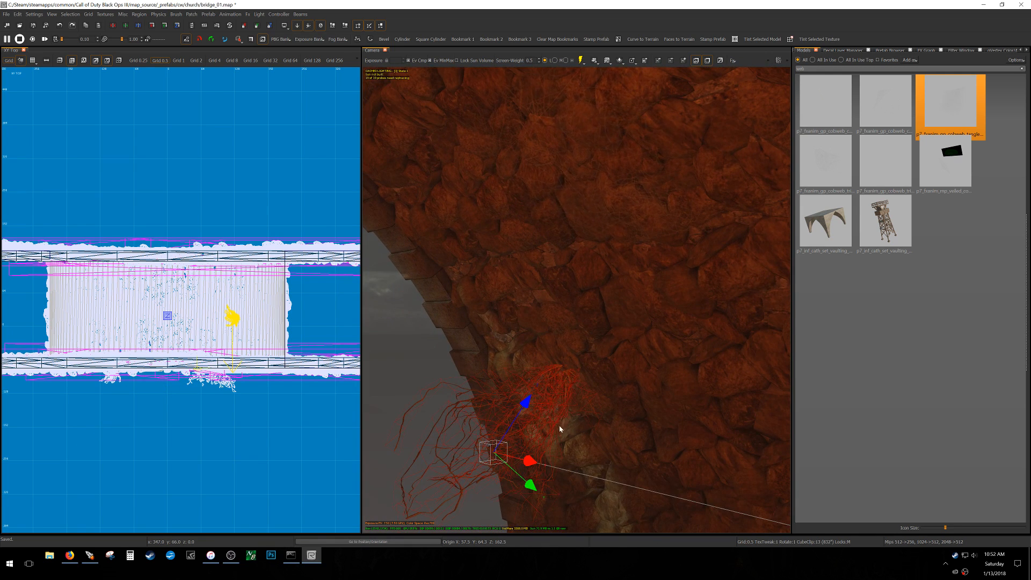
{"action": "left_click_drag", "start_coordinate": [524, 412], "coordinate": [617, 294]}
{"action": "mouse_move", "coordinate": [616, 294]}
{"action": "right_mouse_down"}
{"action": "mouse_move", "coordinate": [586, 322]}
{"action": "mouse_move", "coordinate": [616, 321]}
{"action": "mouse_move", "coordinate": [569, 303]}
{"action": "mouse_move", "coordinate": [653, 336]}
{"action": "right_mouse_up"}
- Switch to the front view, bring the roots down to the arch's lower stones, and reselect them
{"action": "key", "text": "g"}
{"action": "key", "text": "ctrl+Tab"}
{"action": "scroll", "coordinate": [210, 351], "scroll_direction": "up", "scroll_amount": 3}
{"action": "left_click_drag", "start_coordinate": [168, 245], "coordinate": [255, 383]}
{"action": "key", "text": "Escape"}
{"action": "left_click", "coordinate": [255, 381], "text": "shift"}
- Raise the roots and shift them sideways so they emerge from the arch's lower inner stones, and deselect them
{"action": "right_click_drag", "start_coordinate": [446, 357], "coordinate": [557, 306]}
{"action": "left_click_drag", "start_coordinate": [312, 368], "coordinate": [313, 299]}
{"action": "right_click_drag", "start_coordinate": [598, 327], "coordinate": [590, 300]}
{"action": "left_click_drag", "start_coordinate": [294, 332], "coordinate": [264, 330]}
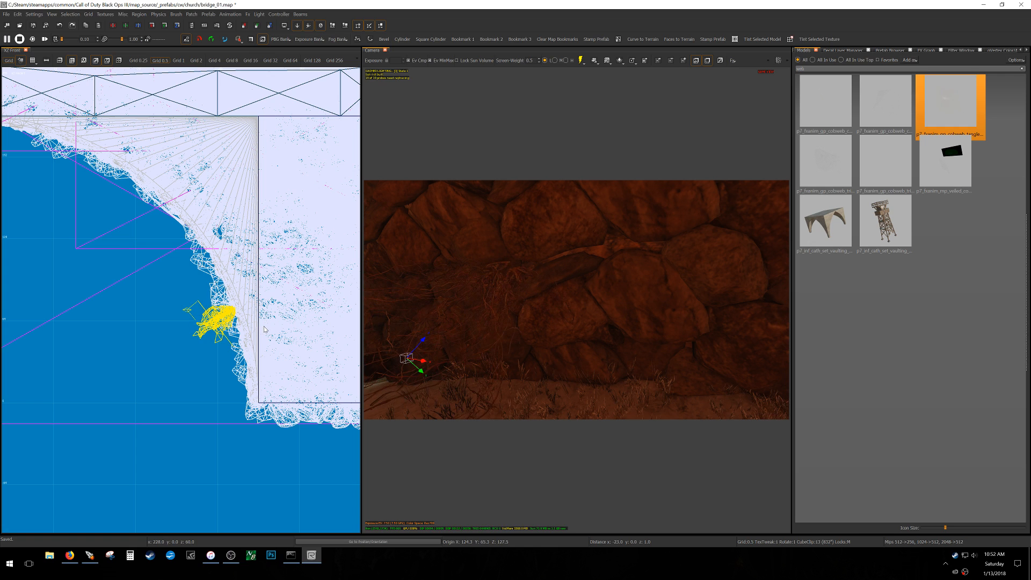
{"action": "left_click_drag", "start_coordinate": [424, 344], "coordinate": [451, 356]}
{"action": "right_click_drag", "start_coordinate": [545, 330], "coordinate": [505, 325]}
{"action": "right_click_drag", "start_coordinate": [558, 292], "coordinate": [557, 317]}
{"action": "key", "text": "Escape"}
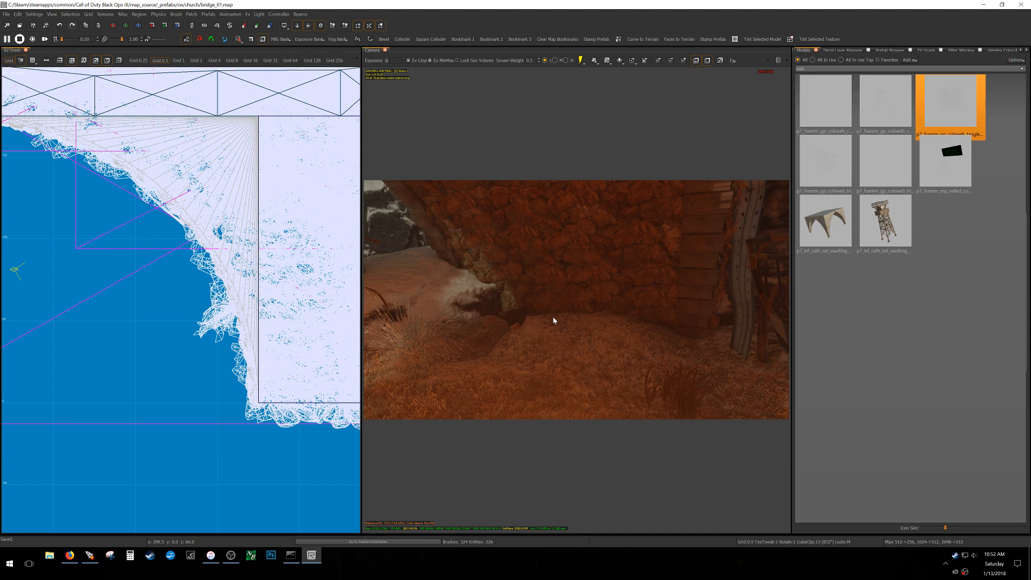
- Set the modelscale of the corner cobweb on the inner wall to 3
{"action": "right_click_drag", "start_coordinate": [712, 293], "coordinate": [625, 304]}
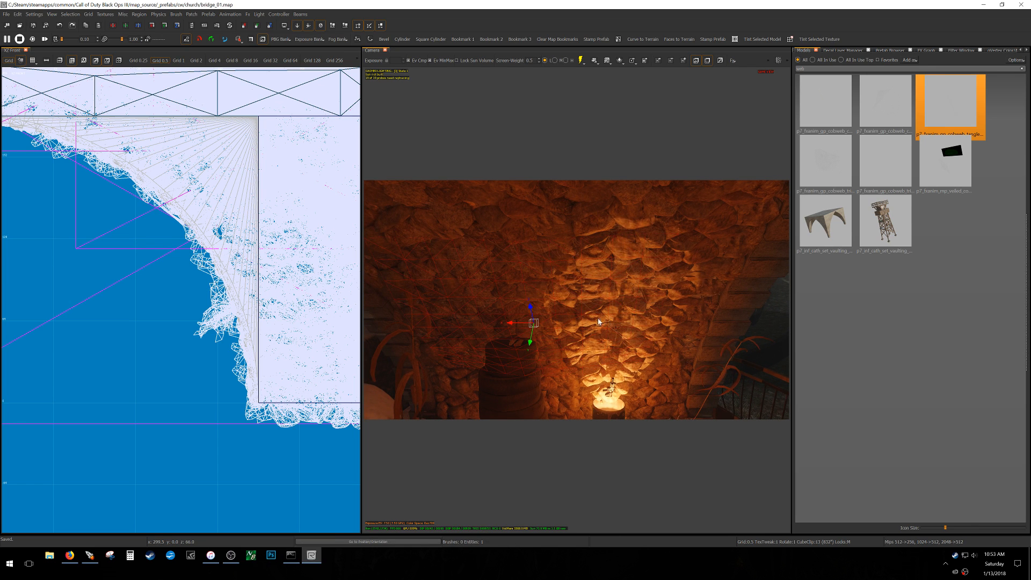
{"action": "key", "text": "n"}
{"action": "left_click", "coordinate": [901, 218]}
{"action": "type", "text": "32"}
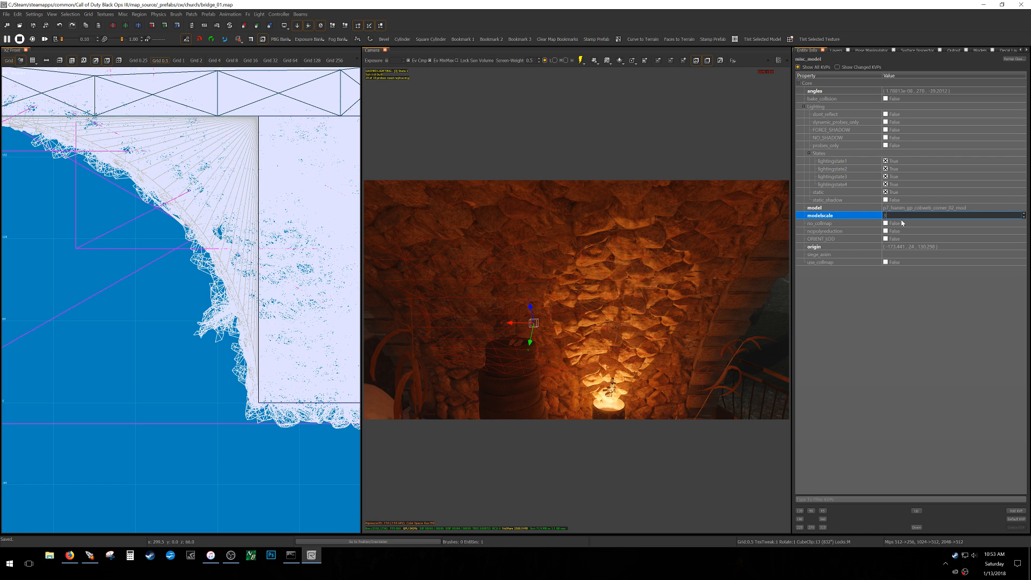
{"action": "key", "text": "Return"}
- Move the corner cobweb sideways along the stone wall near the tire stack and deselect it
{"action": "middle_click_drag", "start_coordinate": [587, 281], "coordinate": [619, 314]}
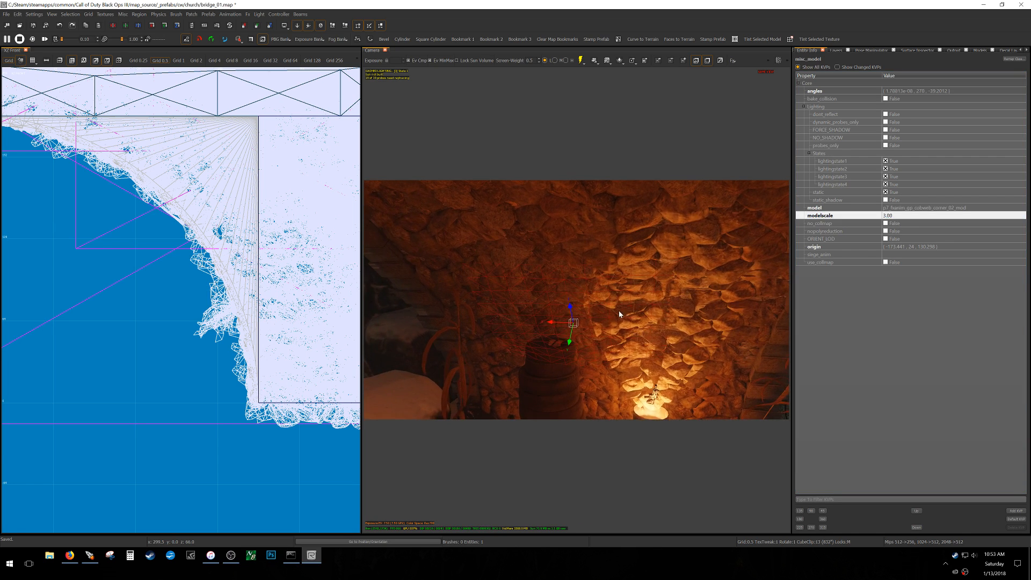
{"action": "left_click_drag", "start_coordinate": [551, 324], "coordinate": [508, 318]}
{"action": "key", "text": "Escape"}
{"action": "mouse_move", "coordinate": [548, 324]}
{"action": "right_mouse_down"}
{"action": "mouse_move", "coordinate": [531, 293]}
{"action": "mouse_move", "coordinate": [531, 327]}
{"action": "right_mouse_up"}
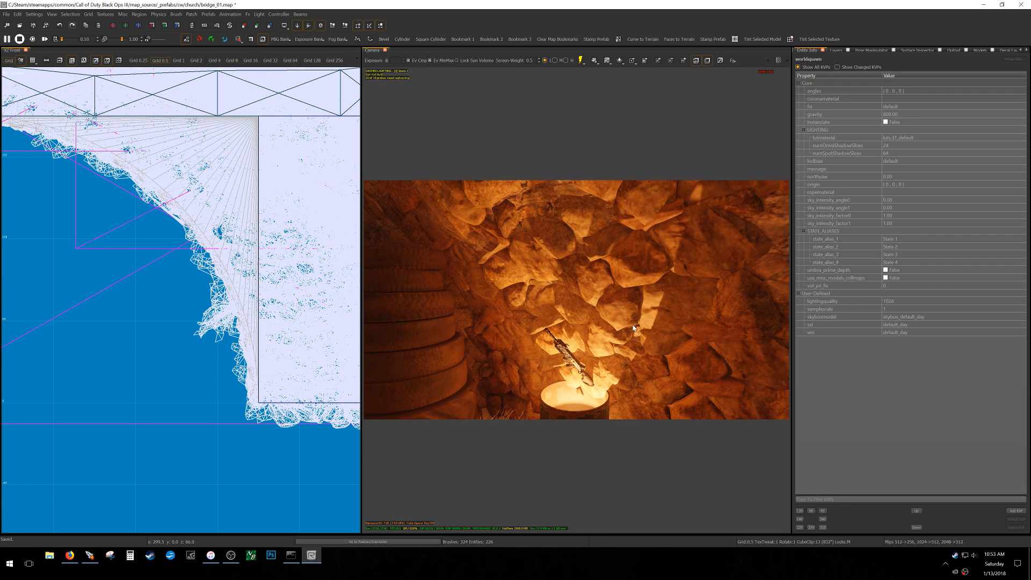
- Start the effects playback and look over the burning barrel, tire stack and stone wall
{"action": "left_click", "coordinate": [44, 39]}
{"action": "mouse_move", "coordinate": [491, 347]}
{"action": "right_mouse_down"}
{"action": "mouse_move", "coordinate": [489, 384]}
{"action": "mouse_move", "coordinate": [491, 356]}
{"action": "right_mouse_up"}
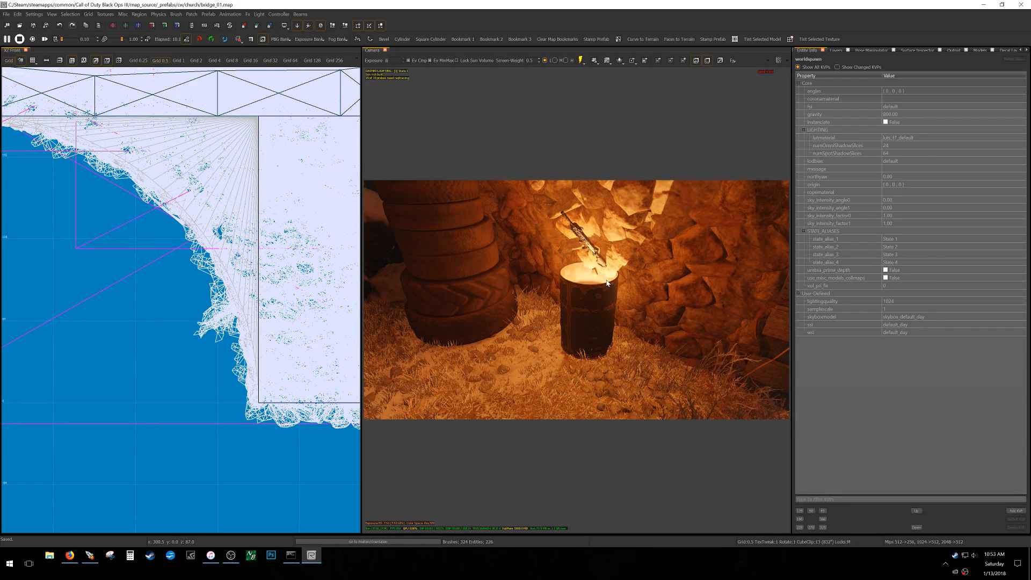
{"action": "right_click_drag", "start_coordinate": [598, 318], "coordinate": [598, 270]}
- Search the models for icicle and place p7_icicle_64_01 at the inner wall beside the tire stack
{"action": "left_click", "coordinate": [980, 51]}
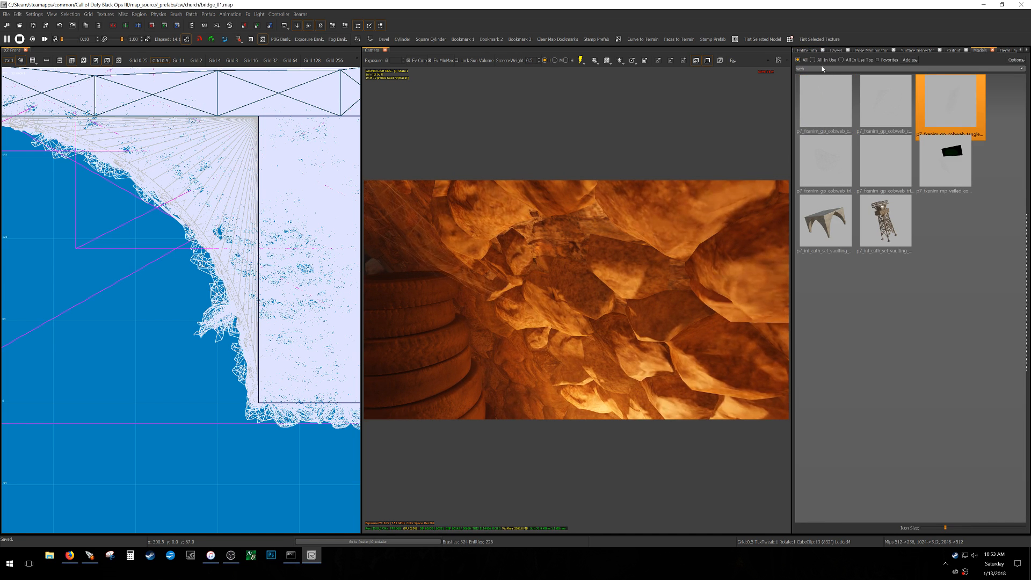
{"action": "left_click", "coordinate": [841, 59]}
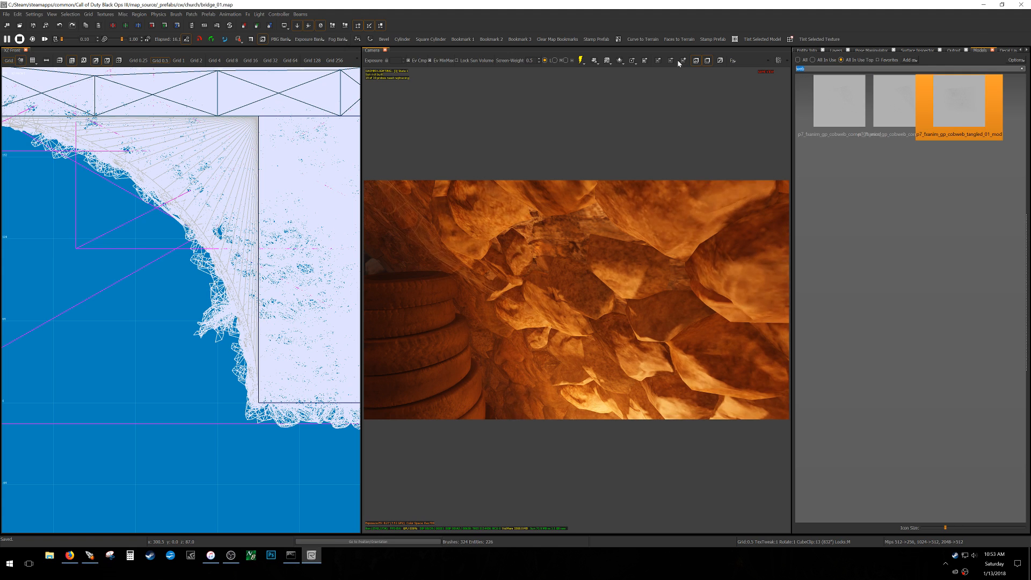
{"action": "type", "text": "icicle"}
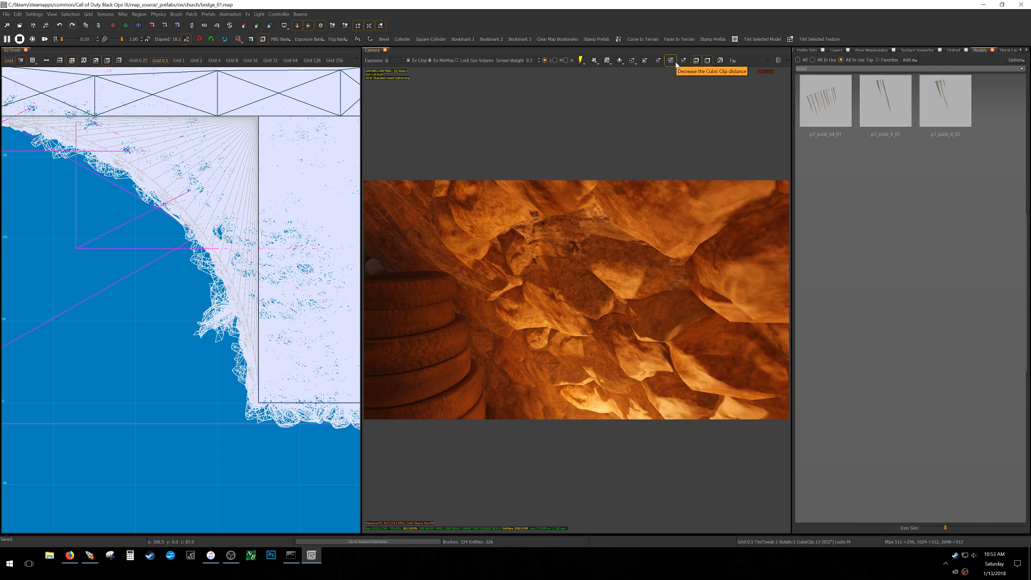
{"action": "left_click_drag", "start_coordinate": [825, 104], "coordinate": [605, 349]}
{"action": "right_click_drag", "start_coordinate": [605, 352], "coordinate": [531, 336]}
- Raise the icicles in the front view so their tops sit inside the arch stones, and save the map
{"action": "scroll", "coordinate": [266, 330], "scroll_direction": "up", "scroll_amount": 8}
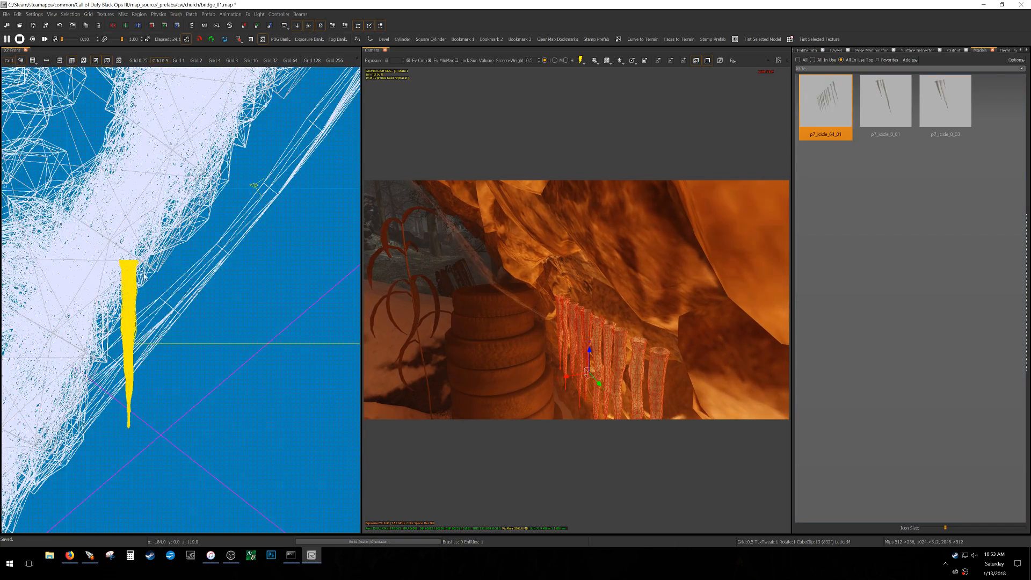
{"action": "left_click_drag", "start_coordinate": [161, 261], "coordinate": [175, 194]}
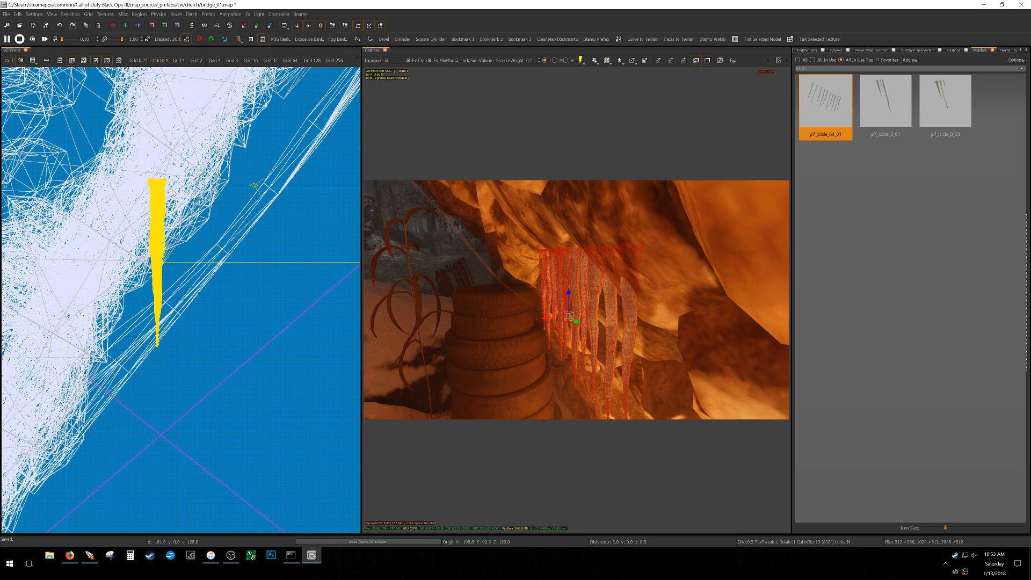
{"action": "key", "text": "Escape"}
{"action": "right_click_drag", "start_coordinate": [521, 229], "coordinate": [745, 157]}
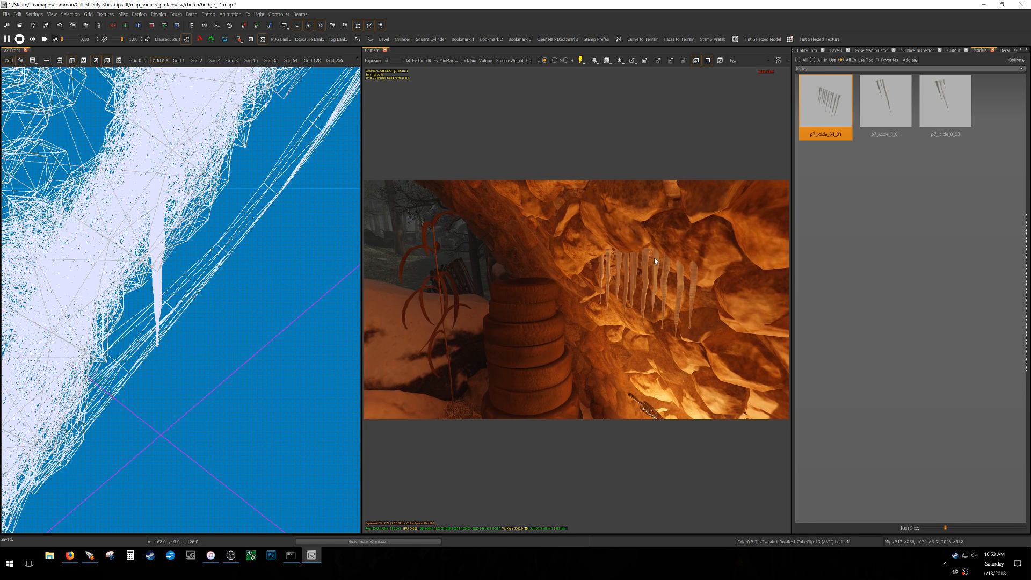
{"action": "key", "text": "ctrl+s"}
- Open the FX Browser, search for drip, and place fx_water_drip_apt near the icicles
{"action": "right_click", "coordinate": [901, 28]}
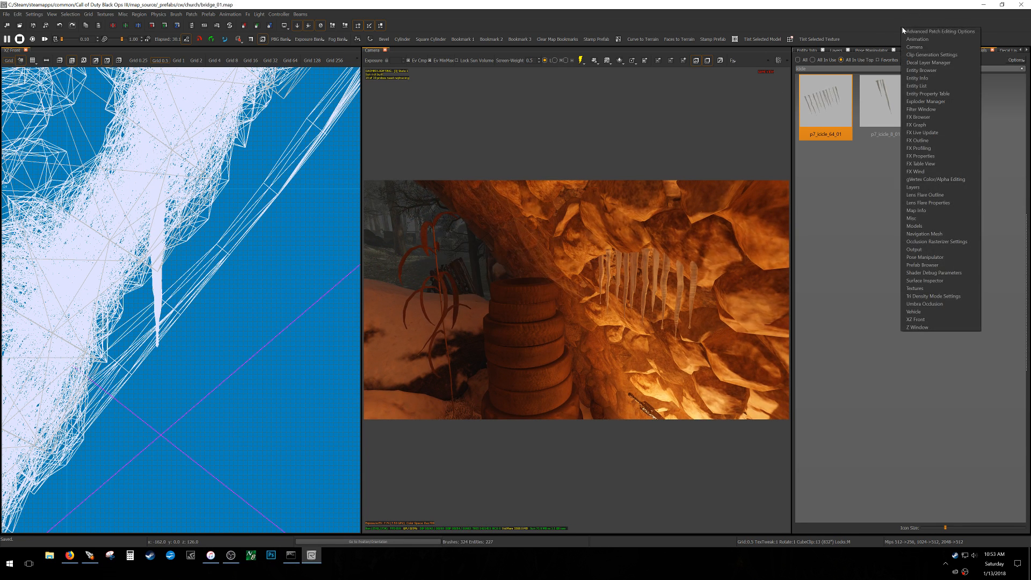
{"action": "left_click", "coordinate": [922, 117]}
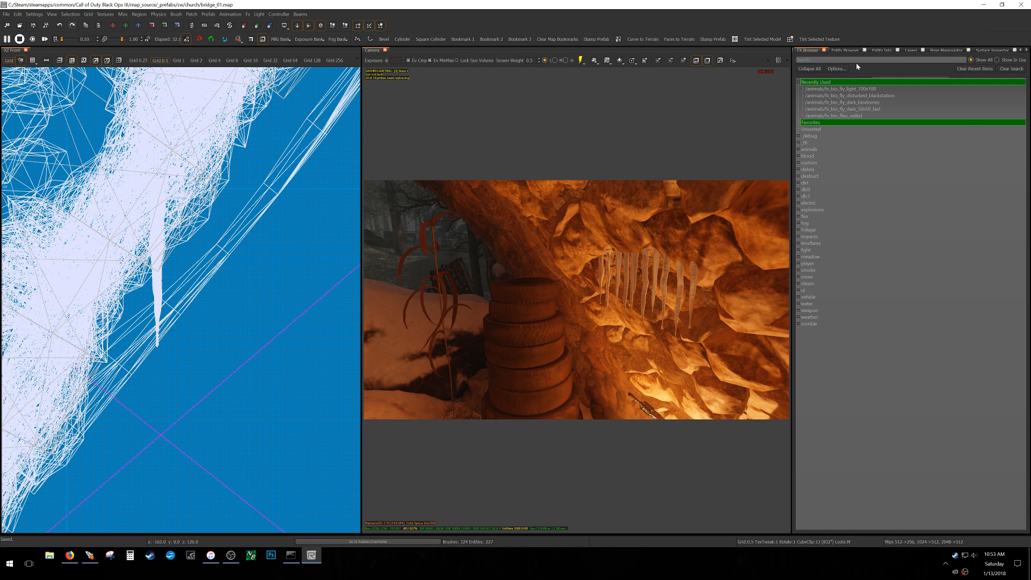
{"action": "type", "text": "drip"}
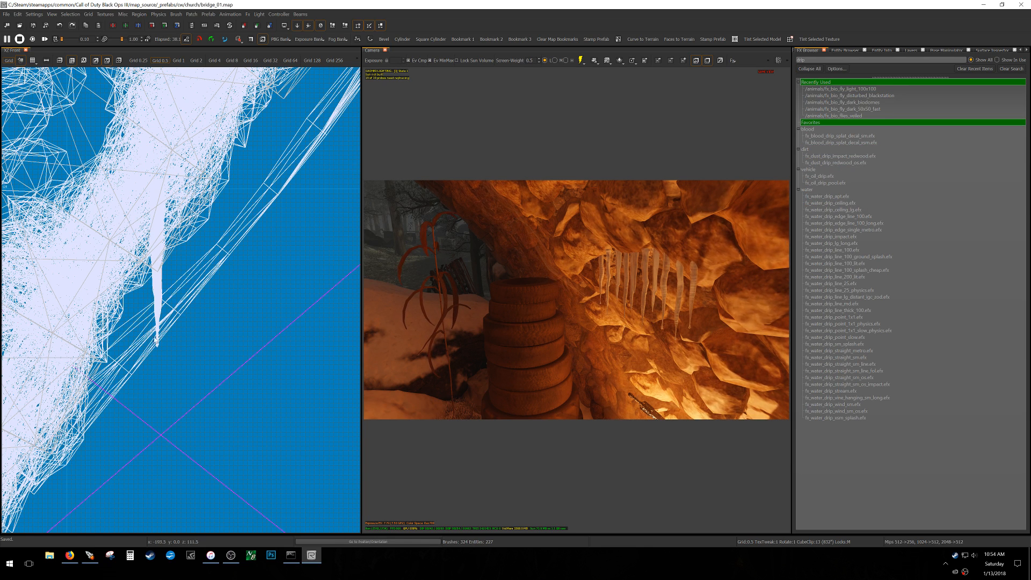
{"action": "left_click_drag", "start_coordinate": [841, 197], "coordinate": [651, 326]}
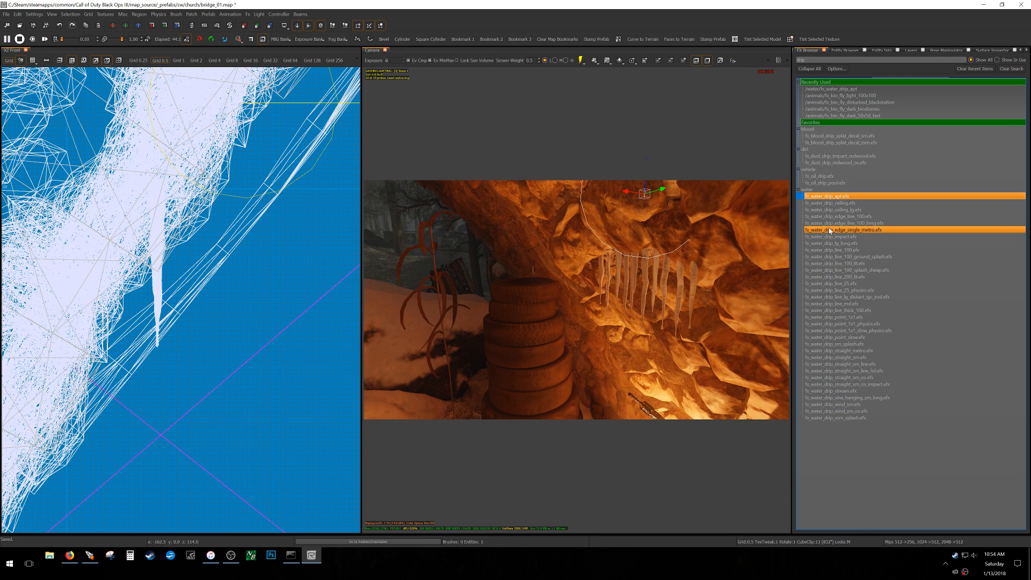
- Replace the selected drip effect with fx_water_drip_ceiling on the rock wall near the icicles
{"action": "left_click", "coordinate": [848, 204]}
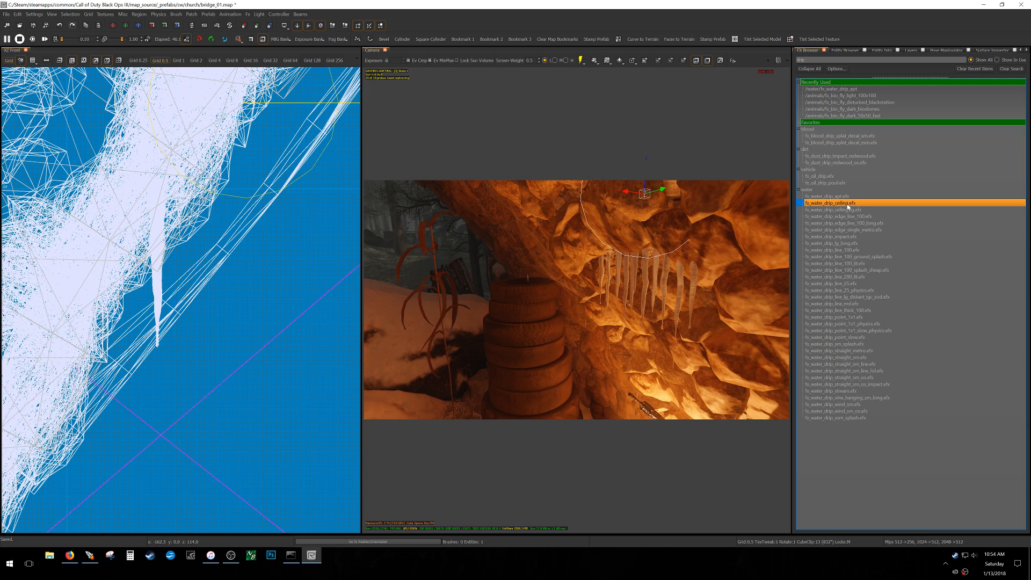
{"action": "key", "text": "BackSpace"}
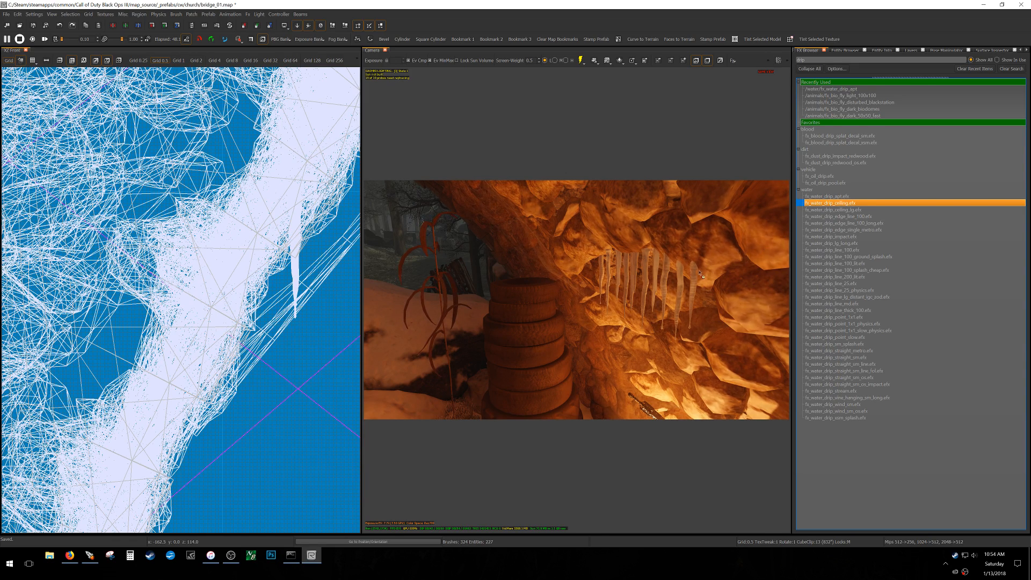
{"action": "left_click_drag", "start_coordinate": [651, 309], "coordinate": [650, 305]}
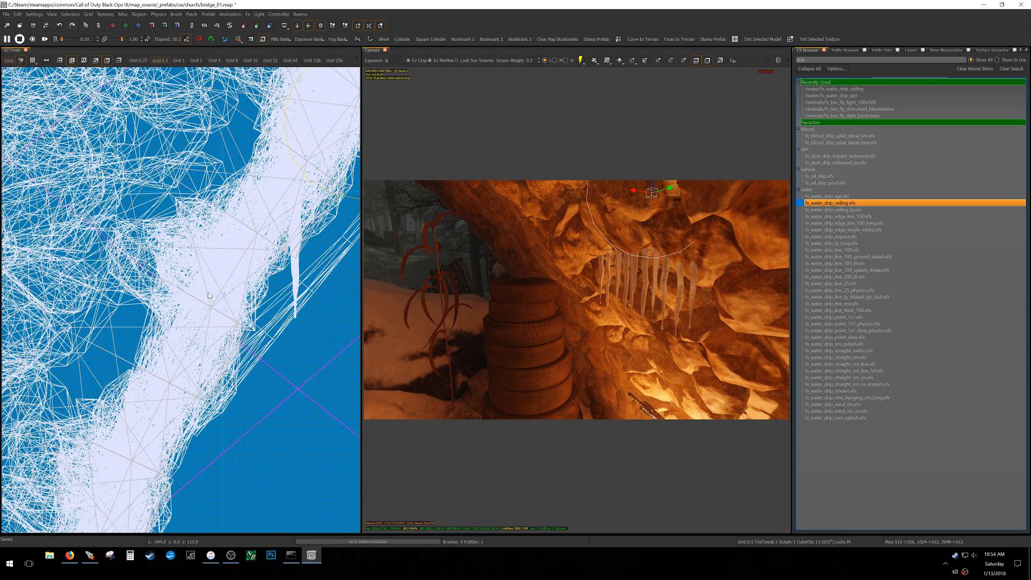
- Move the ceiling drip effect down toward the icicles, to about X -193, Y 98.5, Z 126.5, and turn off the in-game camera preview
{"action": "scroll", "coordinate": [209, 300], "scroll_direction": "down", "scroll_amount": 5}
{"action": "left_click_drag", "start_coordinate": [234, 219], "coordinate": [211, 270]}
{"action": "key", "text": "ctrl+Tab"}
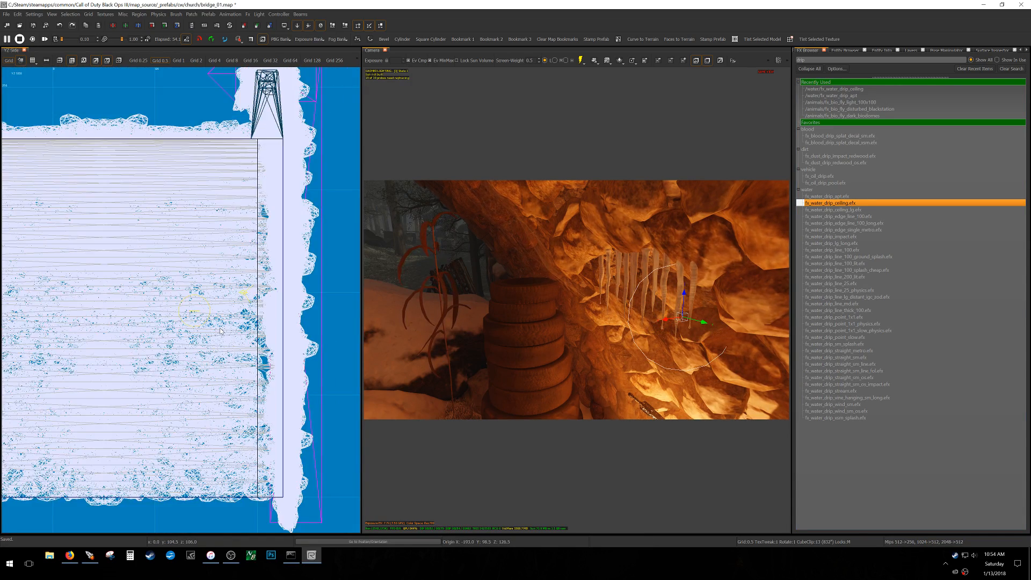
{"action": "key", "text": "Escape"}
{"action": "key", "text": "alt"}
{"action": "key", "text": "alt+g"}
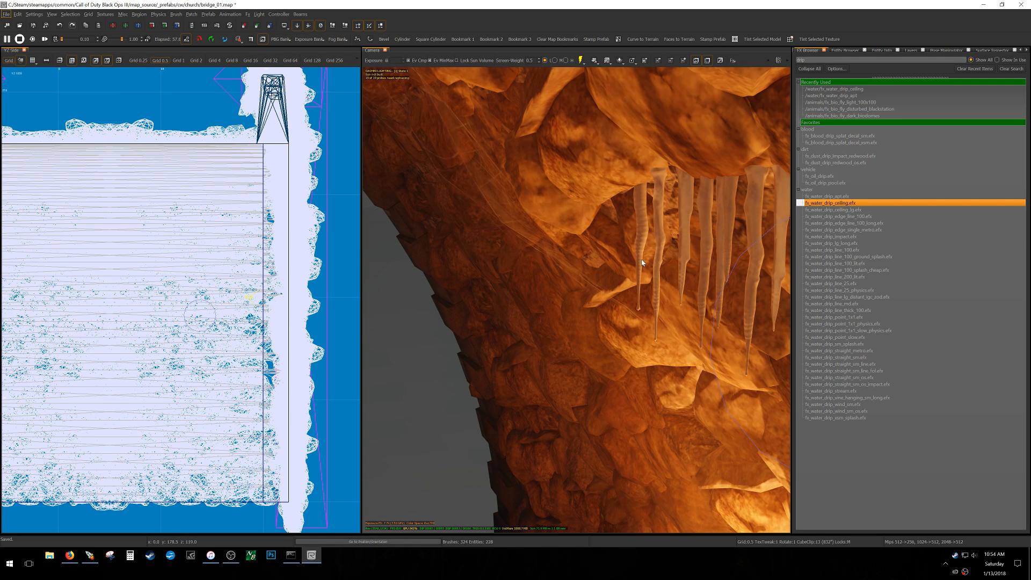
- Isolate the row of icicles and the drip effect by hiding everything else in the map
{"action": "left_click", "coordinate": [686, 211], "text": "shift"}
{"action": "scroll", "coordinate": [685, 211], "scroll_direction": "down", "scroll_amount": 2}
{"action": "key", "text": "Escape"}
{"action": "key", "text": "alt"}
{"action": "key", "text": "Escape"}
{"action": "key", "text": "Escape"}
{"action": "left_click", "coordinate": [680, 215], "text": "shift"}
{"action": "left_click", "coordinate": [679, 215], "text": "shift"}
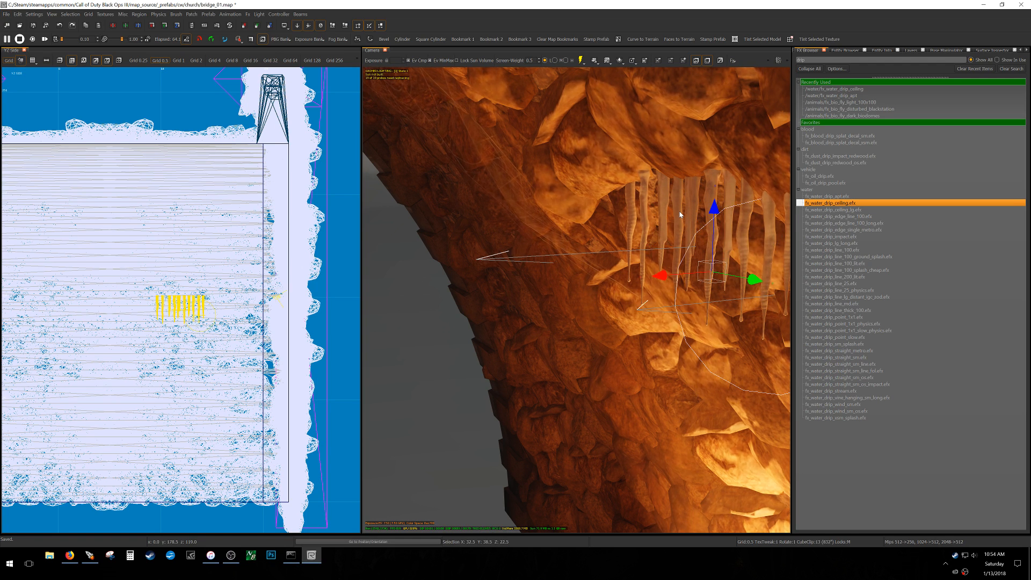
{"action": "key", "text": "alt+h"}
{"action": "key", "text": "Escape"}
- Move the drip effect to the middle of the icicle row, at about X -193, Y 88, Z 131
{"action": "left_click", "coordinate": [777, 297], "text": "shift"}
{"action": "scroll", "coordinate": [157, 324], "scroll_direction": "up", "scroll_amount": 5}
{"action": "left_click_drag", "start_coordinate": [272, 309], "coordinate": [222, 290]}
{"action": "key", "text": "ctrl+Tab"}
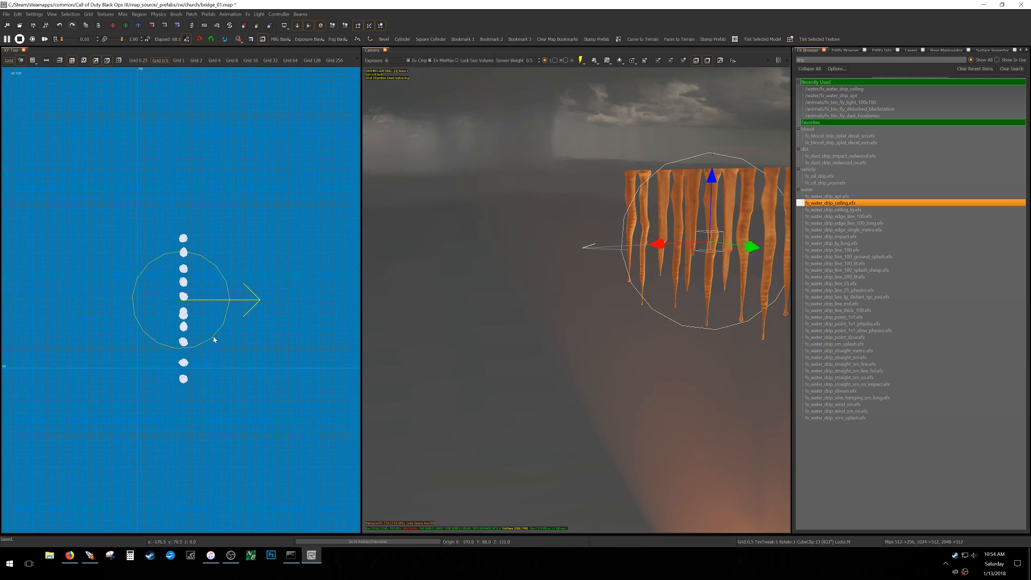
- Unhide all the geometry and turn the in-game camera preview back on with nothing selected
{"action": "right_click_drag", "start_coordinate": [602, 278], "coordinate": [637, 304]}
{"action": "key", "text": "shift+h"}
{"action": "key", "text": "g"}
{"action": "key", "text": "Escape"}
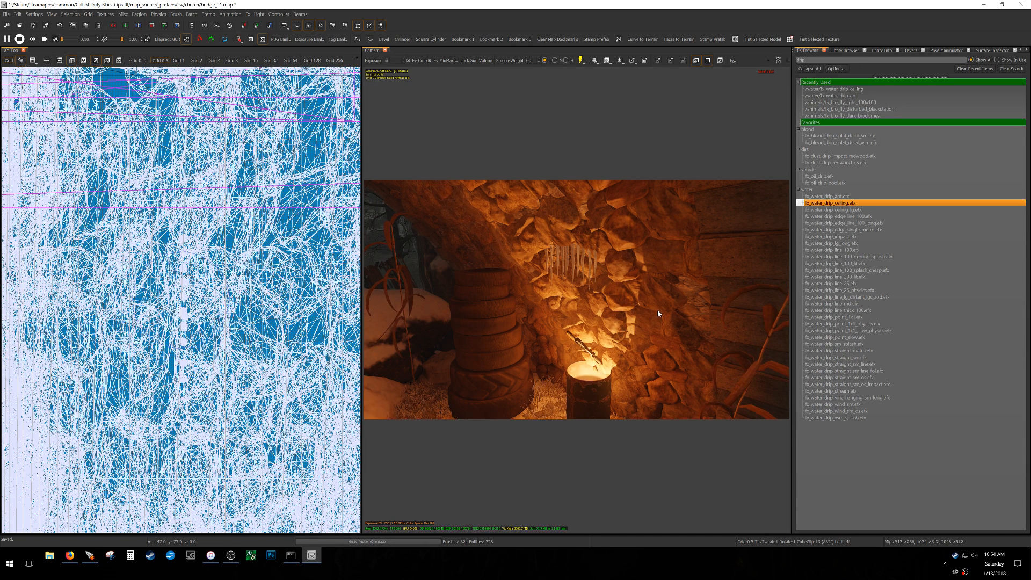
- Examine the icicles, dripping effect and firelight around the burning barrel from several distances and angles
{"action": "mouse_move", "coordinate": [659, 299]}
{"action": "right_mouse_down"}
{"action": "mouse_move", "coordinate": [642, 281]}
{"action": "mouse_move", "coordinate": [660, 289]}
{"action": "mouse_move", "coordinate": [658, 302]}
{"action": "right_mouse_up"}
{"action": "key", "text": "w"}
{"action": "key", "text": "s"}
{"action": "key", "text": "w"}
{"action": "key", "text": "w"}
{"action": "right_click_drag", "start_coordinate": [647, 355], "coordinate": [647, 350]}
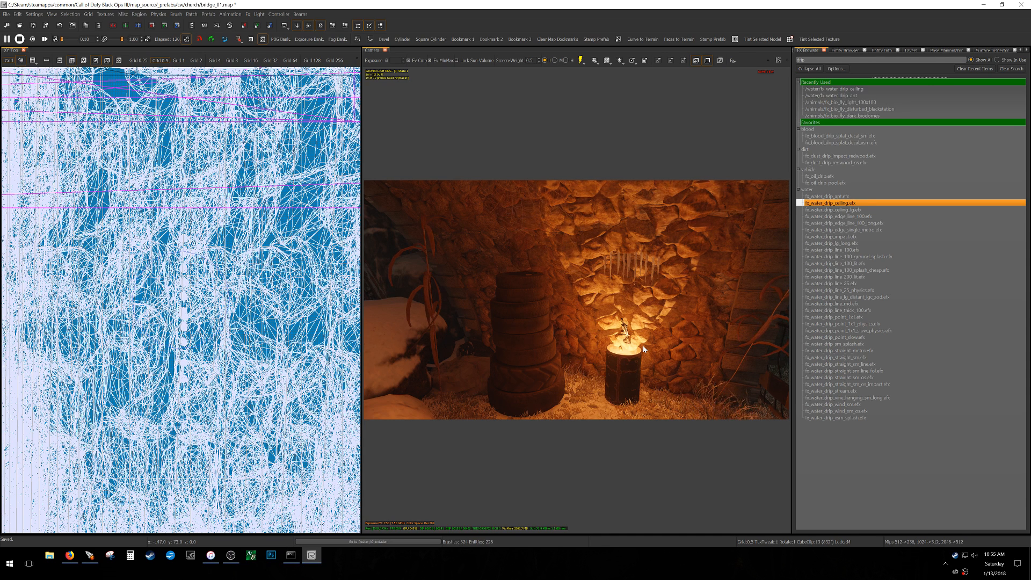
{"action": "right_click_drag", "start_coordinate": [704, 382], "coordinate": [558, 386]}
{"action": "mouse_move", "coordinate": [709, 365]}
{"action": "right_mouse_down"}
{"action": "mouse_move", "coordinate": [612, 364]}
{"action": "mouse_move", "coordinate": [655, 361]}
{"action": "mouse_move", "coordinate": [644, 338]}
{"action": "mouse_move", "coordinate": [629, 365]}
{"action": "mouse_move", "coordinate": [596, 370]}
{"action": "mouse_move", "coordinate": [749, 363]}
{"action": "mouse_move", "coordinate": [722, 359]}
{"action": "right_mouse_up"}
{"action": "mouse_move", "coordinate": [621, 301]}
{"action": "right_mouse_down"}
{"action": "mouse_move", "coordinate": [569, 292]}
{"action": "mouse_move", "coordinate": [612, 287]}
{"action": "mouse_move", "coordinate": [601, 274]}
{"action": "mouse_move", "coordinate": [561, 268]}
{"action": "right_mouse_up"}
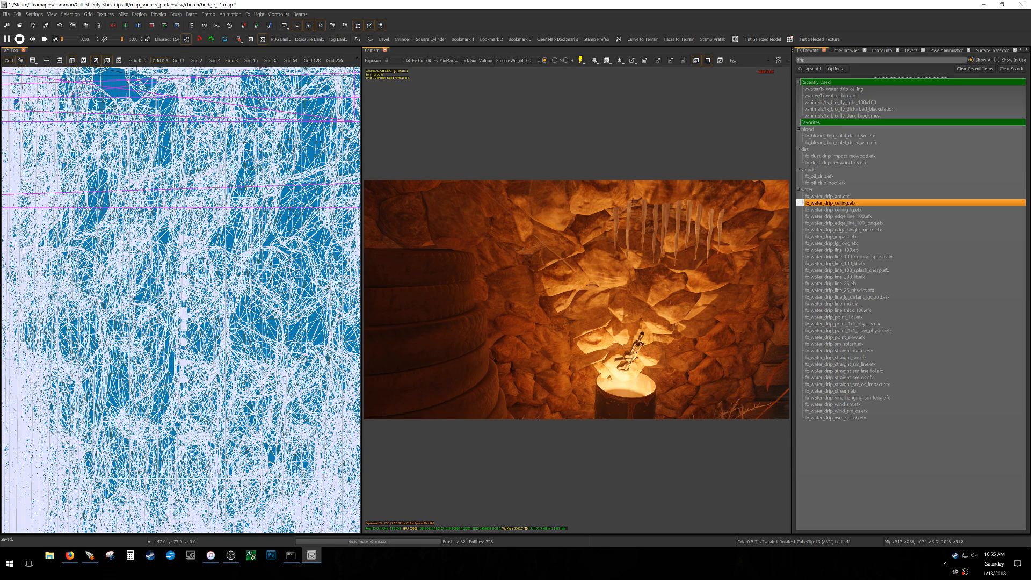
{"action": "mouse_move", "coordinate": [631, 293]}
{"action": "right_mouse_down"}
{"action": "mouse_move", "coordinate": [623, 296]}
{"action": "mouse_move", "coordinate": [692, 301]}
{"action": "mouse_move", "coordinate": [594, 297]}
{"action": "mouse_move", "coordinate": [754, 302]}
{"action": "right_mouse_up"}
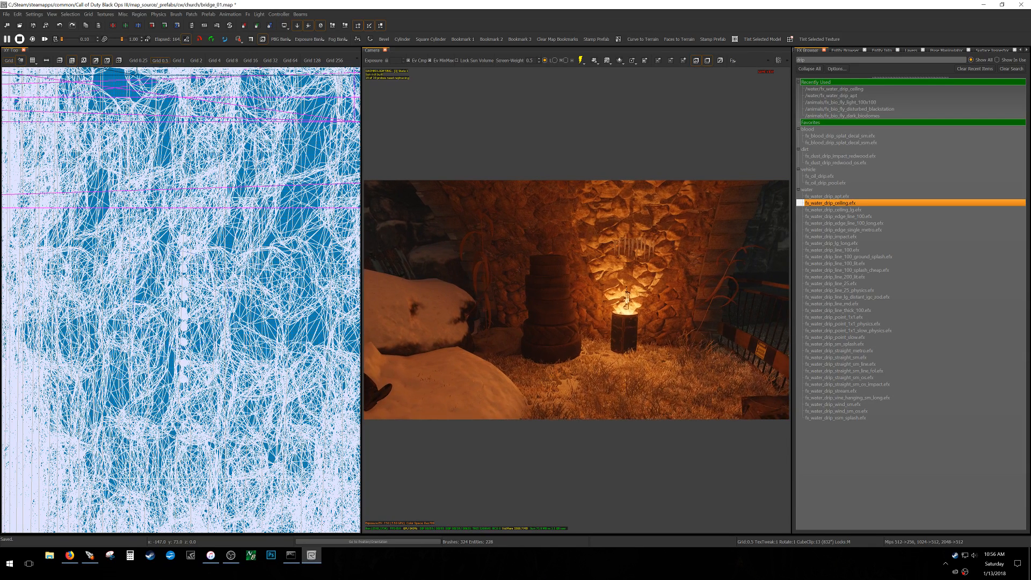
{"action": "right_click_drag", "start_coordinate": [627, 292], "coordinate": [623, 293]}
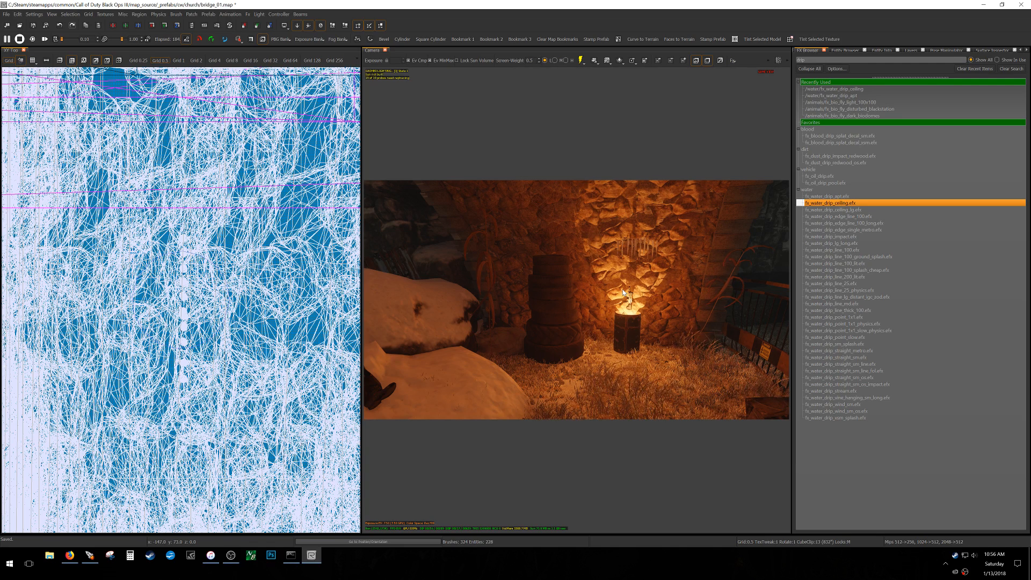
{"action": "mouse_move", "coordinate": [644, 354]}
{"action": "right_mouse_down"}
{"action": "mouse_move", "coordinate": [669, 327]}
{"action": "mouse_move", "coordinate": [666, 301]}
{"action": "mouse_move", "coordinate": [668, 333]}
{"action": "mouse_move", "coordinate": [644, 354]}
{"action": "right_mouse_up"}
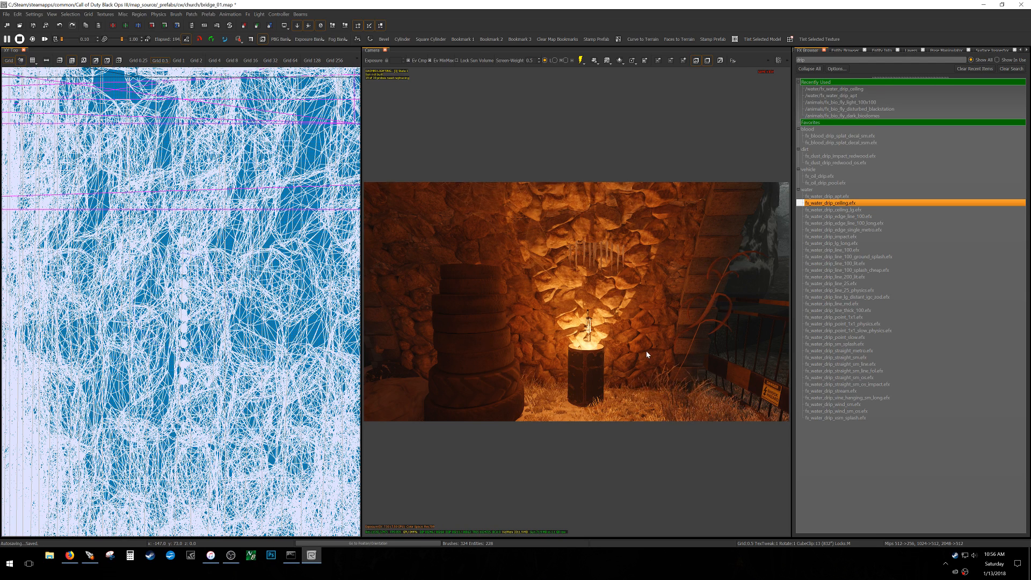
{"action": "right_click_drag", "start_coordinate": [642, 353], "coordinate": [653, 306]}
{"action": "mouse_move", "coordinate": [630, 356]}
{"action": "right_mouse_down"}
{"action": "mouse_move", "coordinate": [631, 317]}
{"action": "mouse_move", "coordinate": [626, 381]}
{"action": "mouse_move", "coordinate": [628, 317]}
{"action": "mouse_move", "coordinate": [614, 380]}
{"action": "right_mouse_up"}
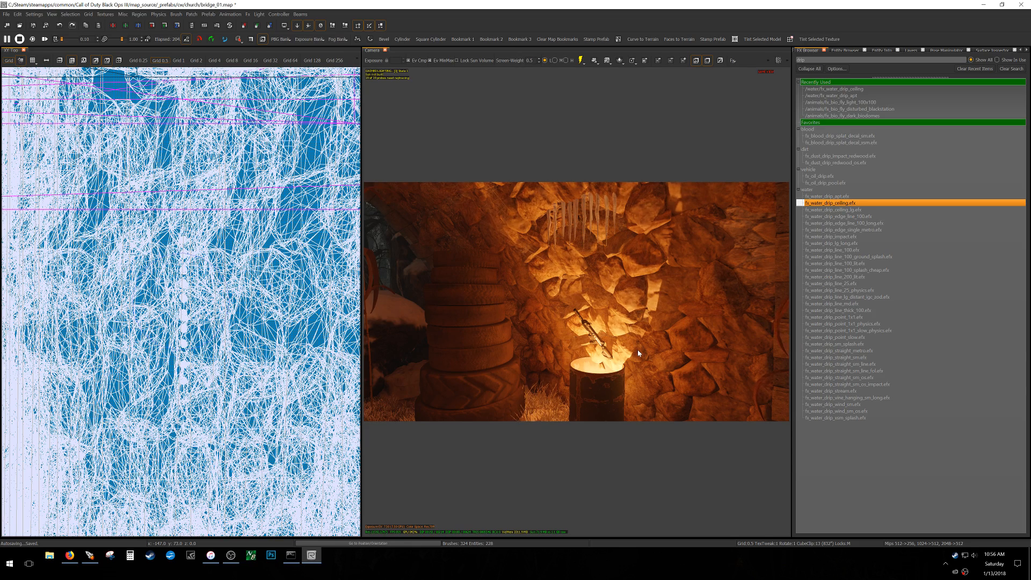
- Save the bridge prefab and return to the zm_church_geo map with the in-game camera preview off
{"action": "key", "text": "ctrl+s"}
{"action": "key", "text": "Escape"}
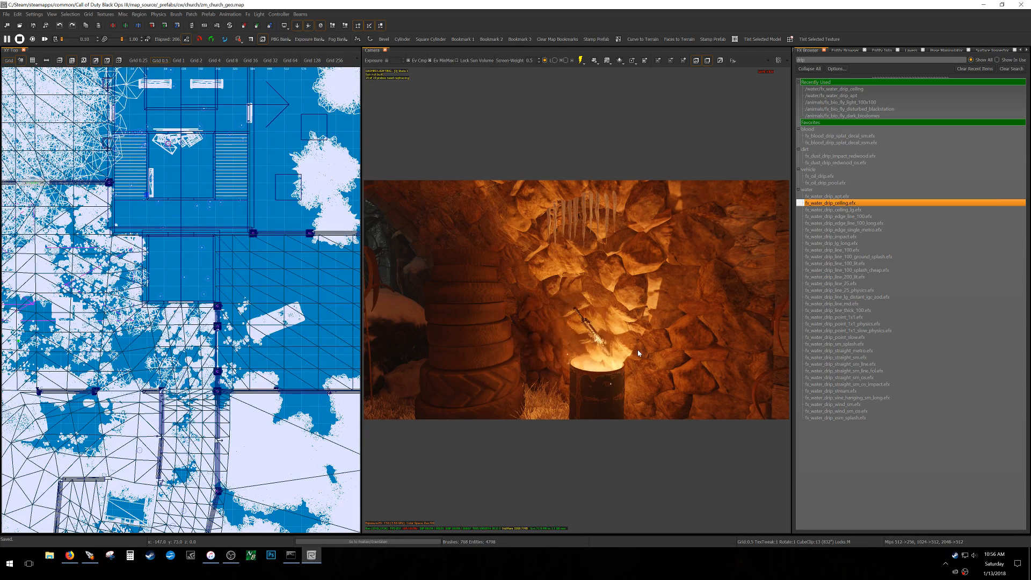
{"action": "key", "text": "g"}
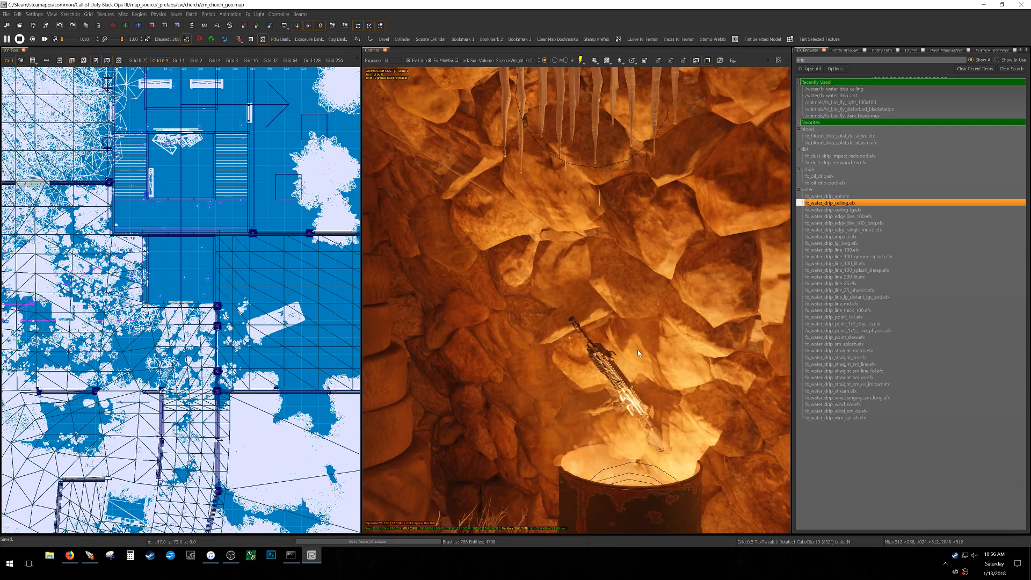
- Turn the model display off and back on to compare the stone wall with and without its rock models
{"action": "key", "text": "alt+m"}
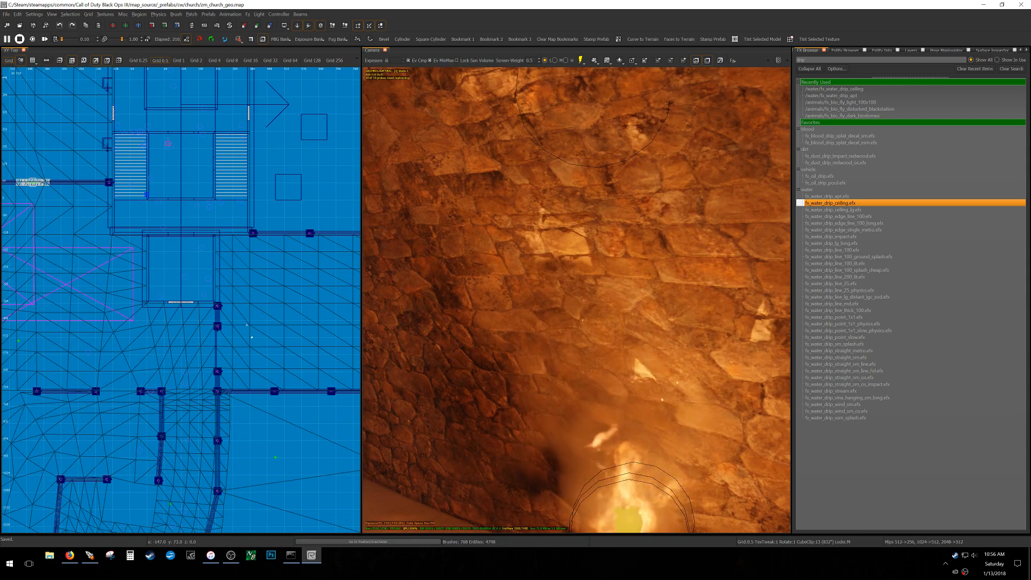
{"action": "scroll", "coordinate": [652, 360], "scroll_direction": "down", "scroll_amount": 3}
{"action": "key", "text": "alt+m"}
{"action": "mouse_move", "coordinate": [647, 370]}
{"action": "right_mouse_down"}
{"action": "mouse_move", "coordinate": [665, 360]}
{"action": "mouse_move", "coordinate": [741, 368]}
{"action": "mouse_move", "coordinate": [645, 382]}
{"action": "right_mouse_up"}
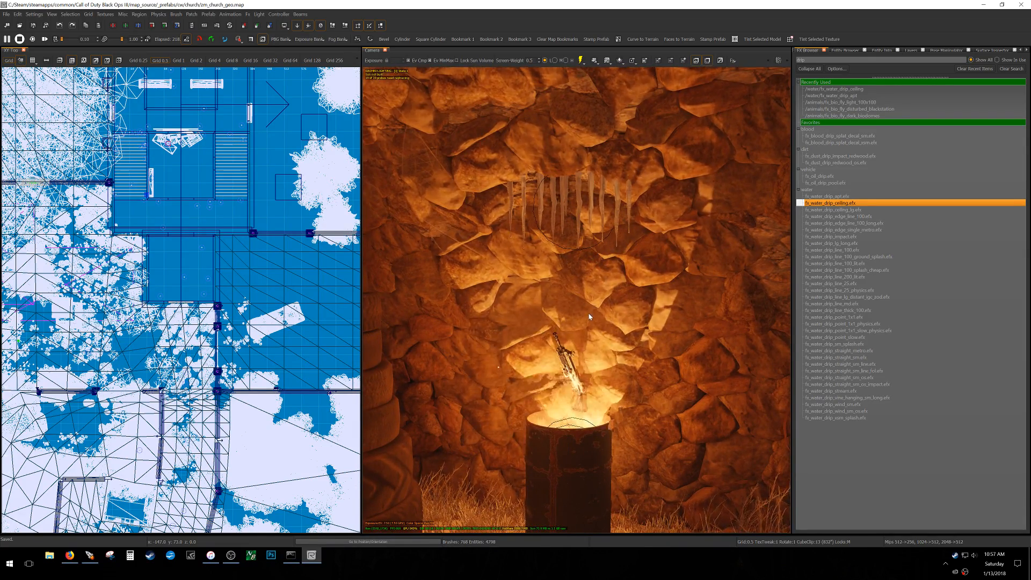
- Open the bridge prefab and hide the rock models covering the wall behind the barrel one after another
{"action": "left_click", "coordinate": [676, 282], "text": "shift"}
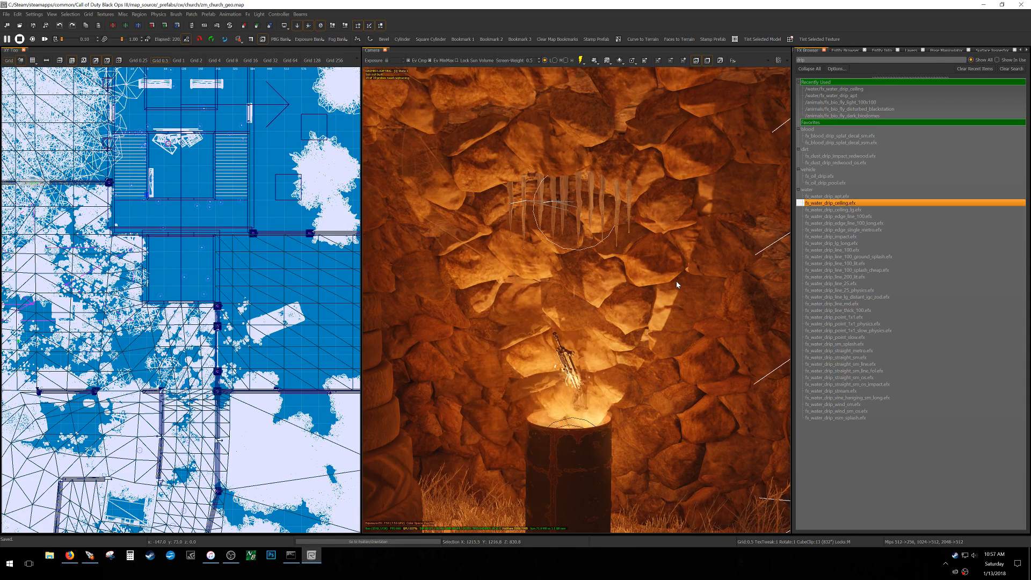
{"action": "key", "text": "ctrl+e"}
{"action": "left_click", "coordinate": [661, 306], "text": "shift"}
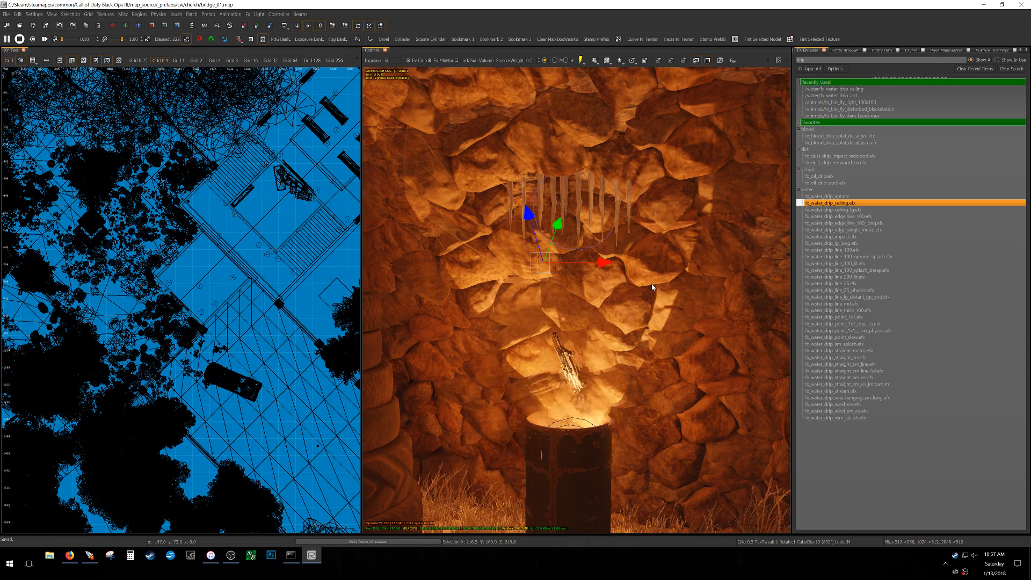
{"action": "key", "text": "h"}
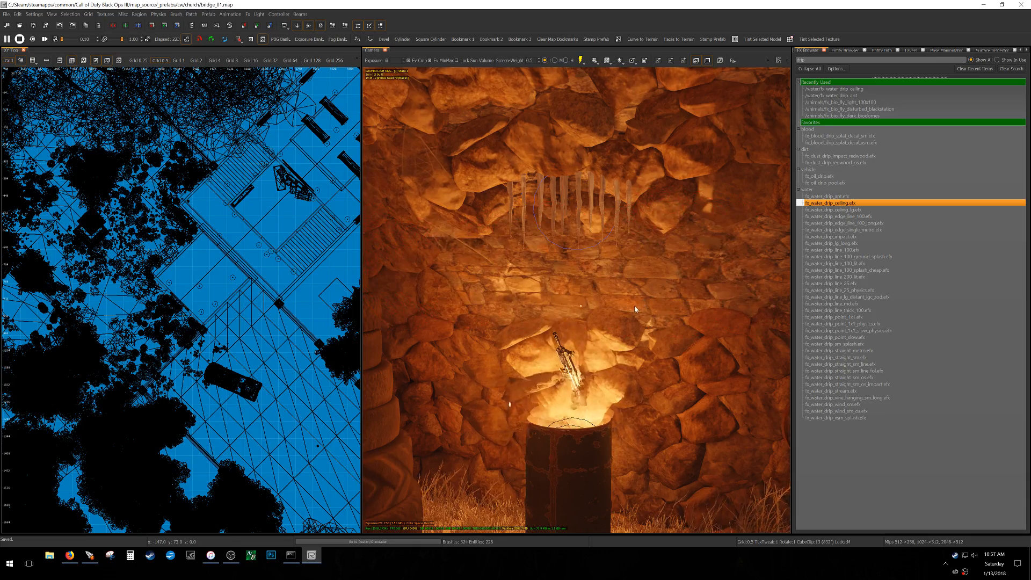
{"action": "left_click", "coordinate": [622, 334], "text": "shift"}
{"action": "key", "text": "h"}
{"action": "left_click", "coordinate": [652, 179], "text": "shift"}
{"action": "key", "text": "h"}
{"action": "mouse_move", "coordinate": [663, 194]}
{"action": "right_mouse_down"}
{"action": "mouse_move", "coordinate": [663, 279]}
{"action": "mouse_move", "coordinate": [612, 269]}
{"action": "mouse_move", "coordinate": [663, 258]}
{"action": "mouse_move", "coordinate": [636, 226]}
{"action": "right_mouse_up"}
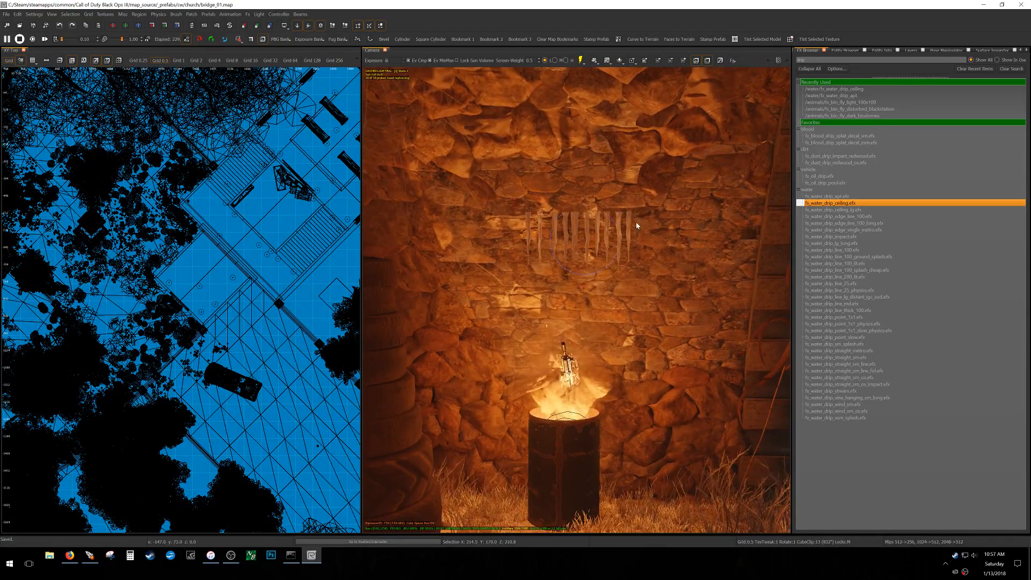
- Inspect the flat wall texture behind the icicles and unhide all the rock models
{"action": "left_click", "coordinate": [577, 156], "text": "shift"}
{"action": "key", "text": "Escape"}
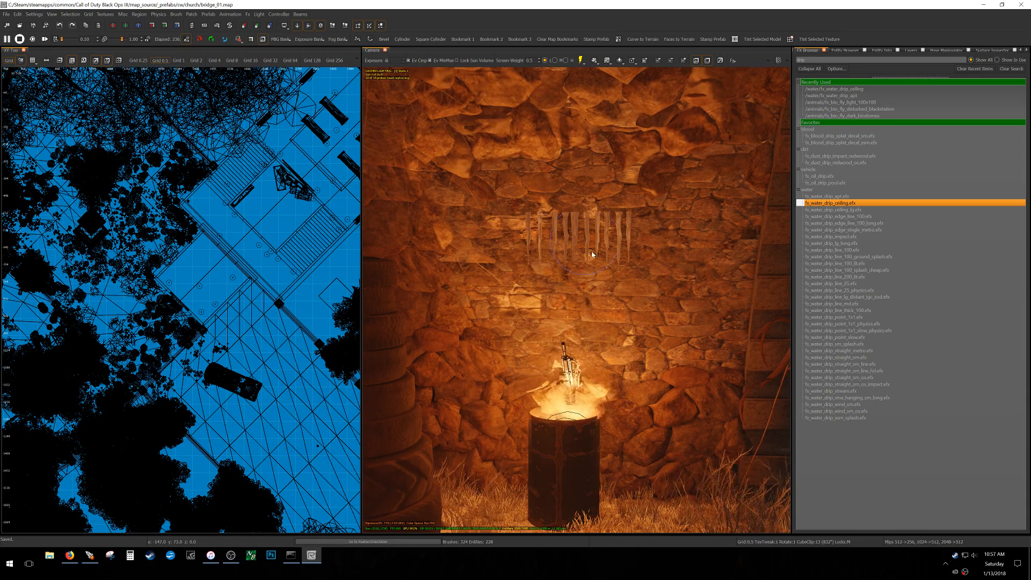
{"action": "right_click_drag", "start_coordinate": [580, 379], "coordinate": [578, 344]}
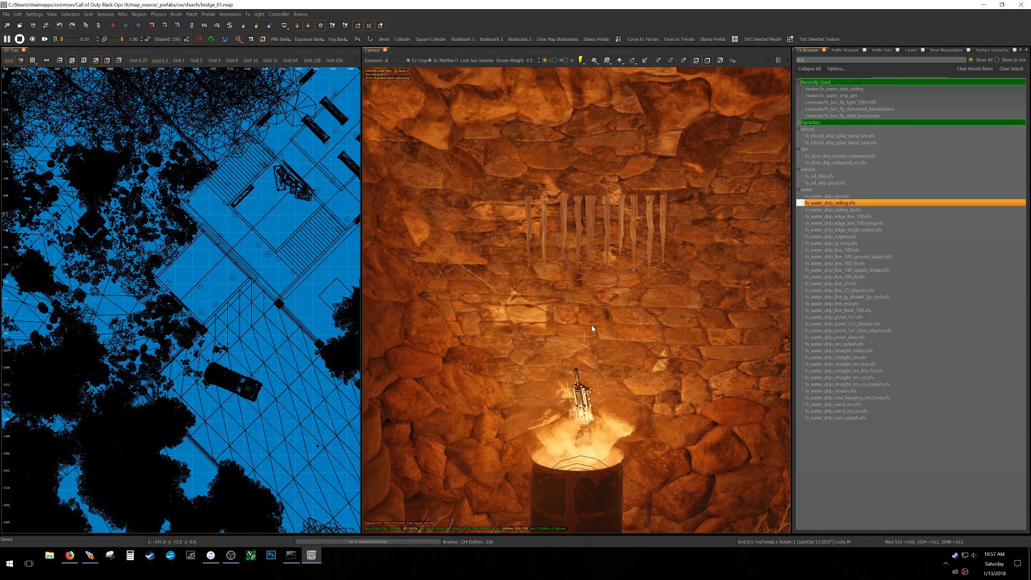
{"action": "key", "text": "shift+h"}
{"action": "right_click_drag", "start_coordinate": [648, 326], "coordinate": [633, 400]}
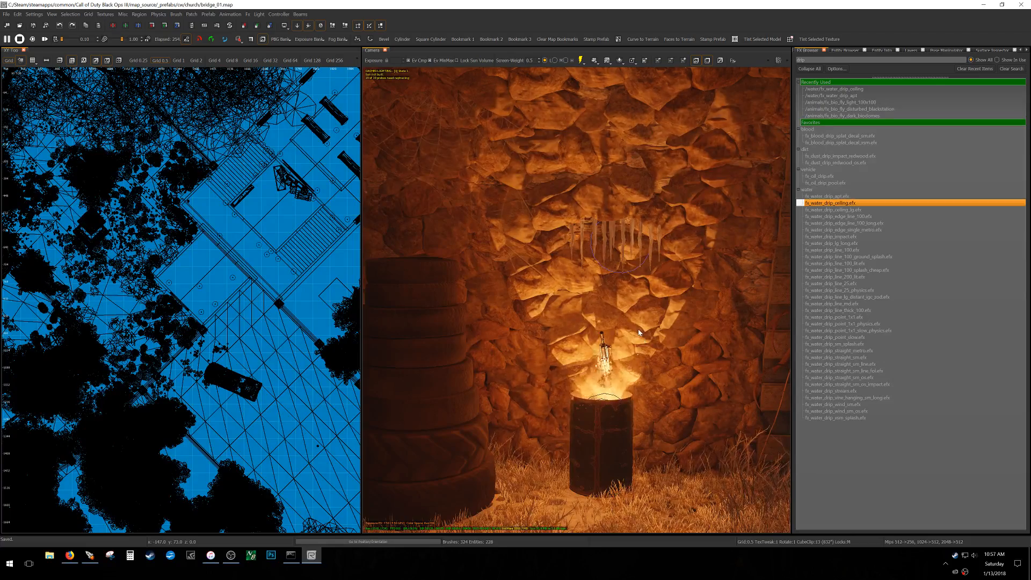
{"action": "mouse_move", "coordinate": [634, 317]}
{"action": "right_mouse_down"}
{"action": "mouse_move", "coordinate": [618, 328]}
{"action": "mouse_move", "coordinate": [567, 302]}
{"action": "mouse_move", "coordinate": [585, 298]}
{"action": "mouse_move", "coordinate": [617, 298]}
{"action": "mouse_move", "coordinate": [628, 329]}
{"action": "mouse_move", "coordinate": [494, 328]}
{"action": "mouse_move", "coordinate": [628, 329]}
{"action": "right_mouse_up"}
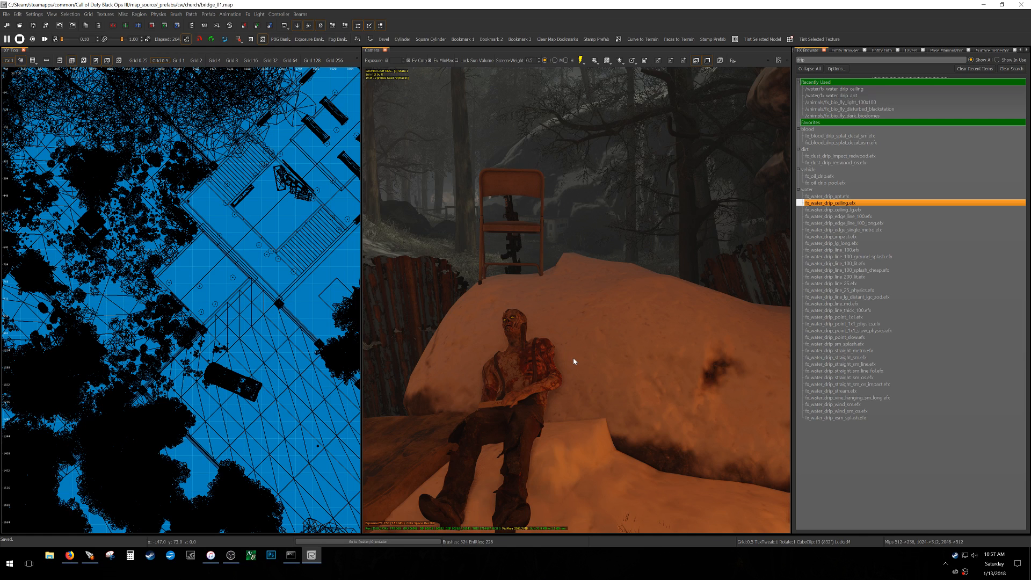
- Return to the zm_church_geo map and delete the burnt corpse sitting against the snow mound
{"action": "key", "text": "shift+l"}
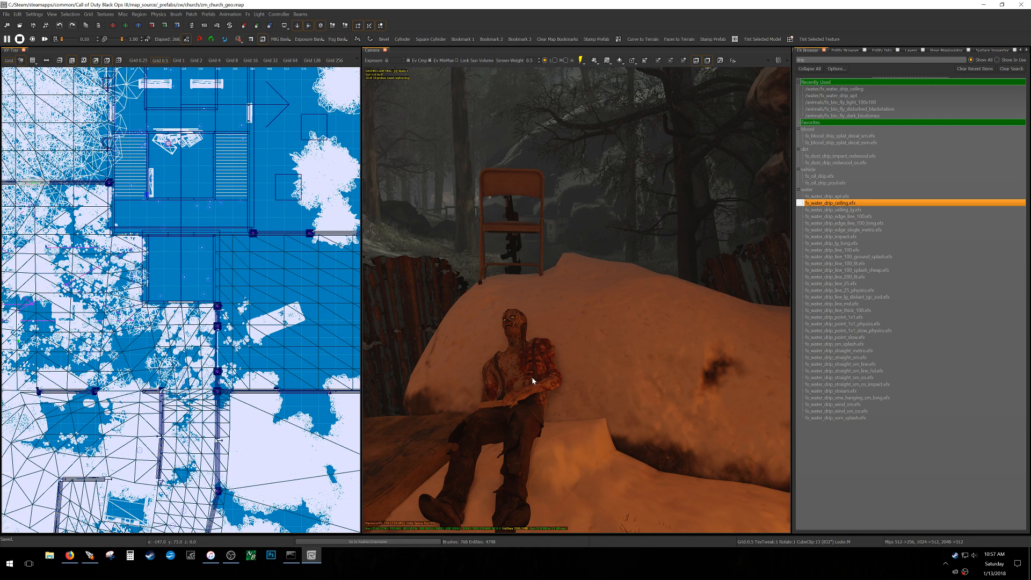
{"action": "right_click_drag", "start_coordinate": [537, 396], "coordinate": [544, 391]}
{"action": "key", "text": "F8"}
{"action": "key", "text": "F8"}
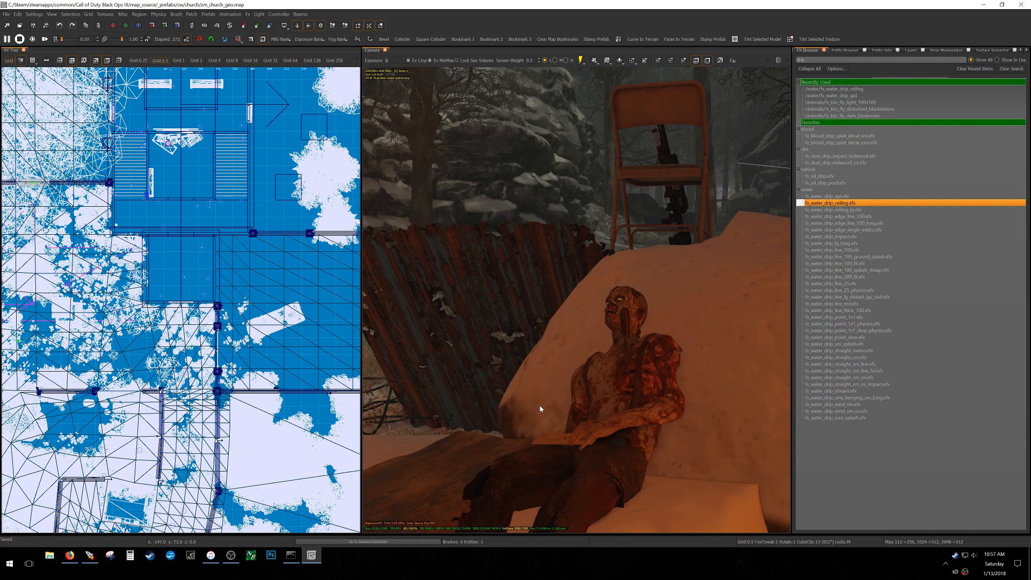
{"action": "left_click", "coordinate": [595, 403], "text": "shift"}
{"action": "mouse_move", "coordinate": [595, 403]}
{"action": "right_mouse_down"}
{"action": "mouse_move", "coordinate": [585, 412]}
{"action": "mouse_move", "coordinate": [600, 396]}
{"action": "right_mouse_up"}
{"action": "key", "text": "Escape"}
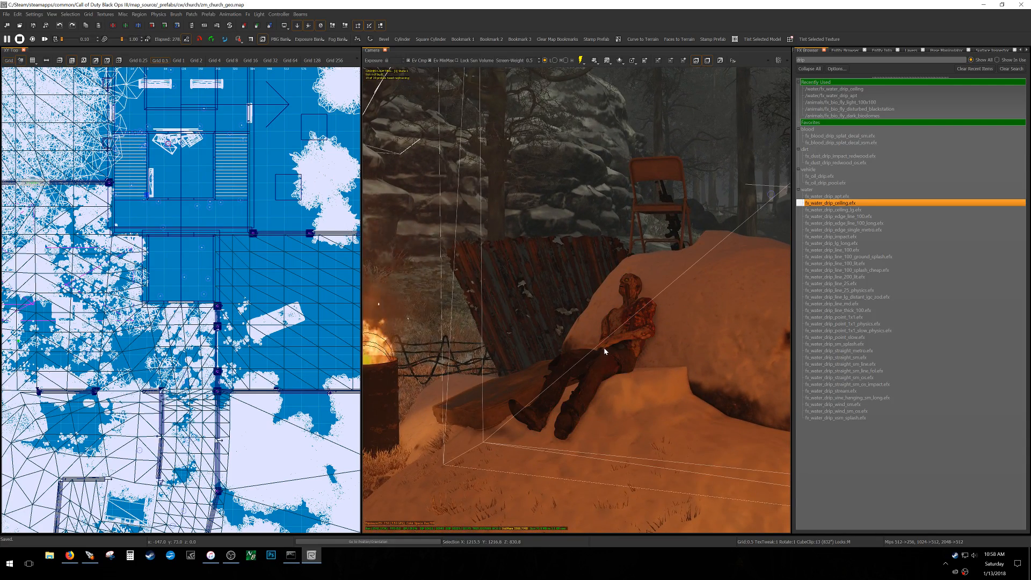
{"action": "left_click", "coordinate": [619, 341], "text": "shift"}
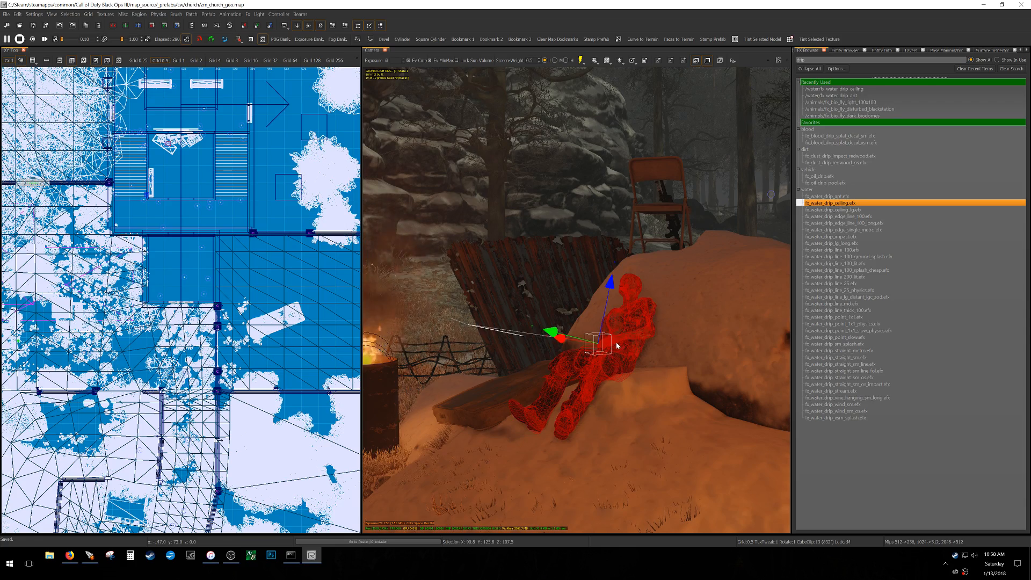
{"action": "key", "text": "Delete"}
{"action": "mouse_move", "coordinate": [627, 290]}
{"action": "right_mouse_down"}
{"action": "mouse_move", "coordinate": [668, 317]}
{"action": "mouse_move", "coordinate": [646, 298]}
{"action": "right_mouse_up"}
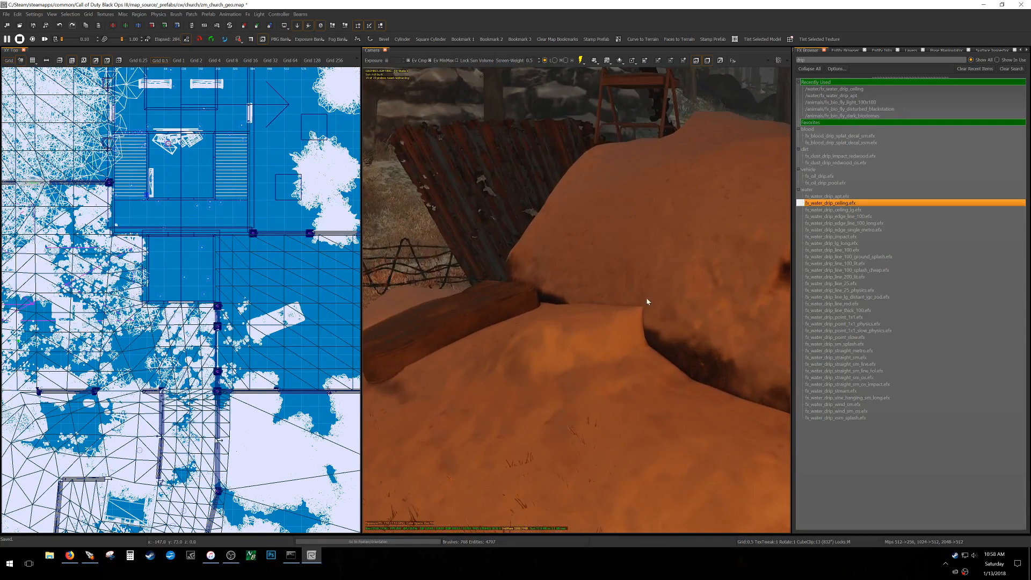
- Hide the snow mound beside the stone wall and delete the dark-clothed corpse lying beneath it
{"action": "right_click_drag", "start_coordinate": [594, 349], "coordinate": [558, 352]}
{"action": "key", "text": "Escape"}
{"action": "right_click_drag", "start_coordinate": [639, 348], "coordinate": [662, 349]}
{"action": "key", "text": "shift+h"}
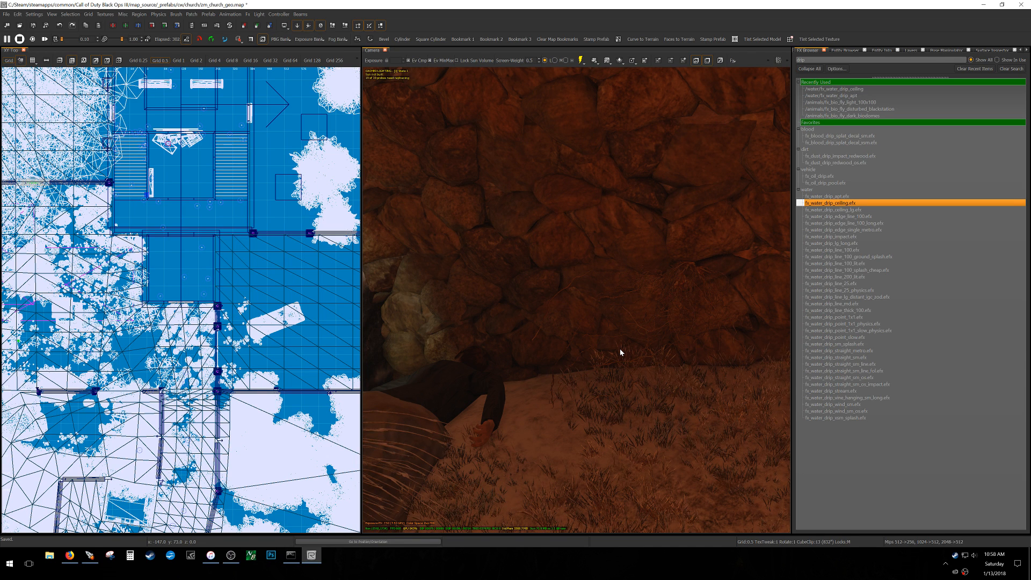
{"action": "right_click_drag", "start_coordinate": [626, 353], "coordinate": [641, 388]}
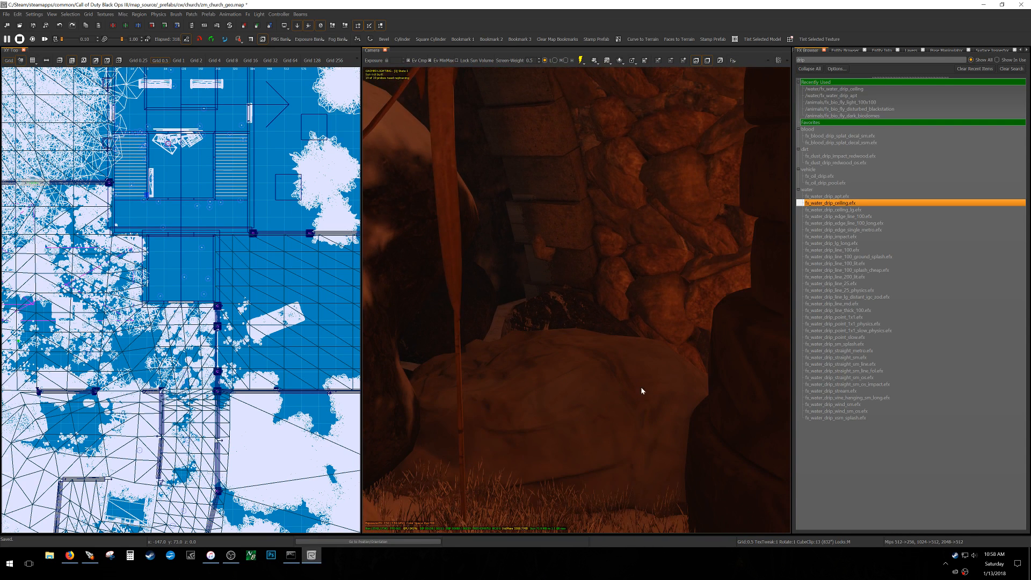
{"action": "key", "text": "h"}
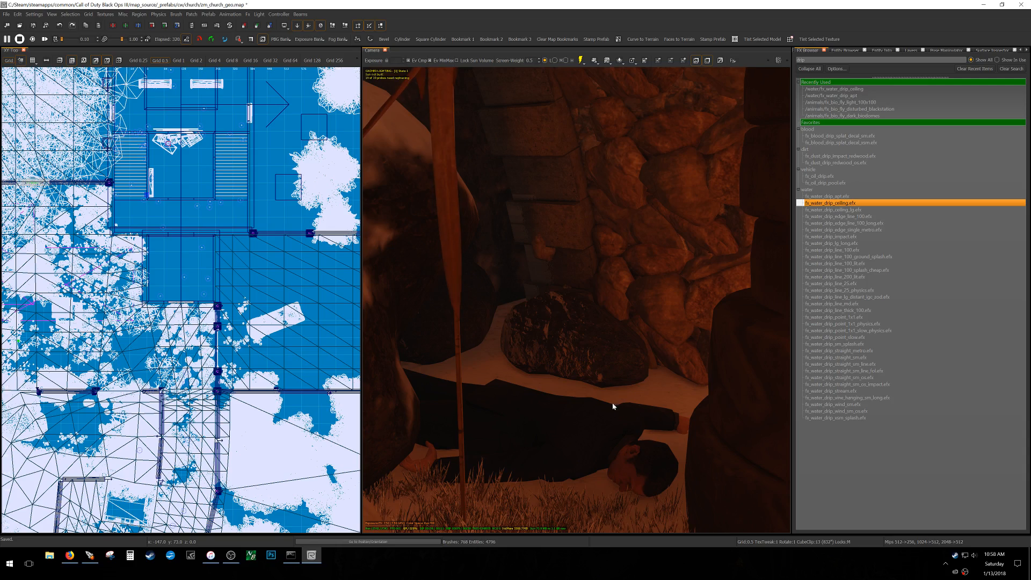
{"action": "left_click", "coordinate": [581, 421]}
{"action": "key", "text": "Delete"}
{"action": "mouse_move", "coordinate": [581, 421]}
{"action": "right_mouse_down"}
{"action": "mouse_move", "coordinate": [484, 430]}
{"action": "mouse_move", "coordinate": [400, 418]}
{"action": "mouse_move", "coordinate": [411, 416]}
{"action": "right_mouse_up"}
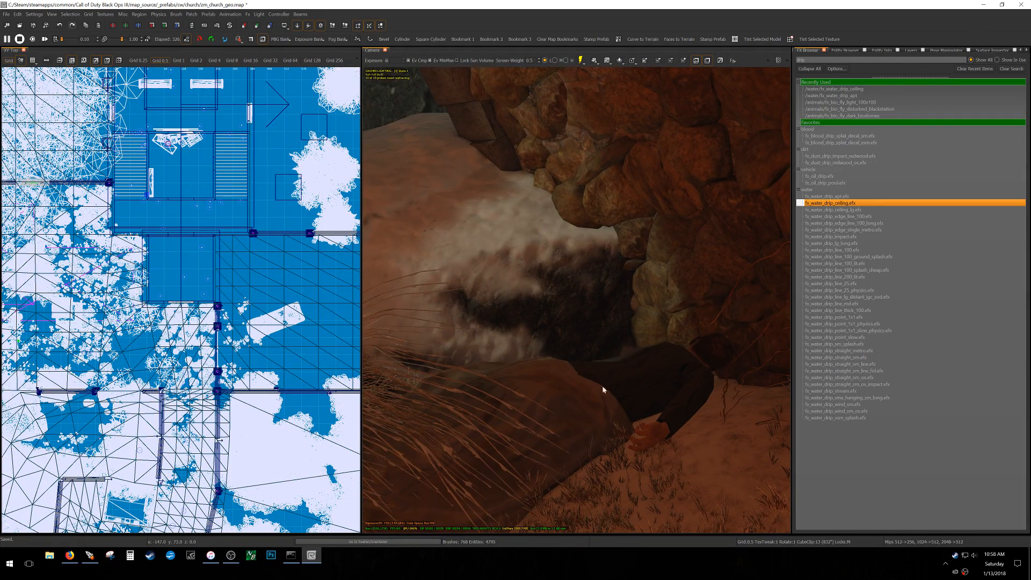
- Delete the remaining dark-clothed corpse at the foot of the stone wall and save the map
{"action": "left_click", "coordinate": [669, 391], "text": "shift"}
{"action": "key", "text": "Delete"}
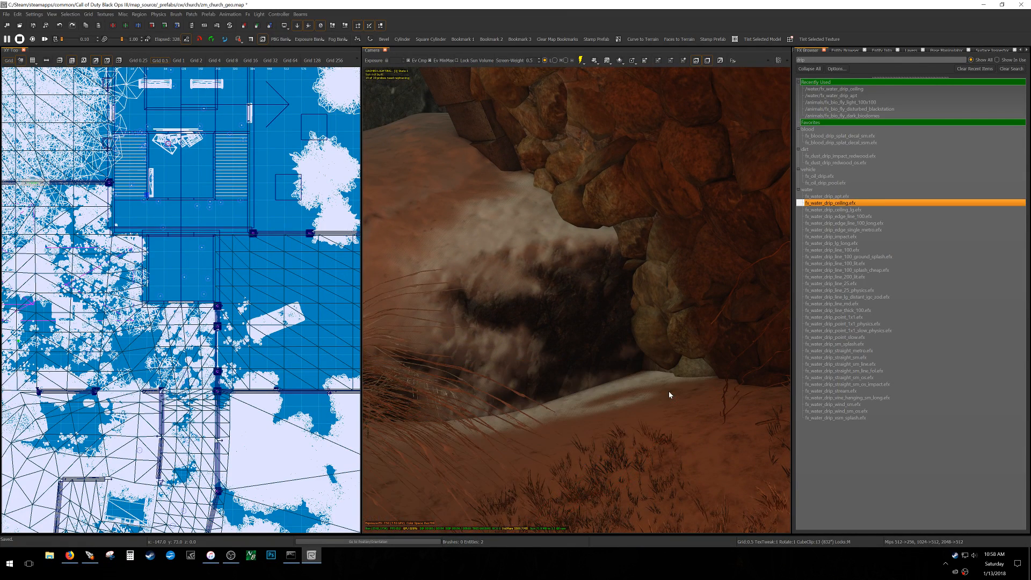
{"action": "mouse_move", "coordinate": [676, 388]}
{"action": "right_mouse_down"}
{"action": "mouse_move", "coordinate": [639, 384]}
{"action": "mouse_move", "coordinate": [674, 380]}
{"action": "mouse_move", "coordinate": [658, 374]}
{"action": "mouse_move", "coordinate": [712, 384]}
{"action": "mouse_move", "coordinate": [652, 374]}
{"action": "right_mouse_up"}
{"action": "key", "text": "ctrl+s"}
- Inspect the snow mounds, stone wall, burning barrel with icicles and nearby rock faces, and save the map
{"action": "key", "text": "w"}
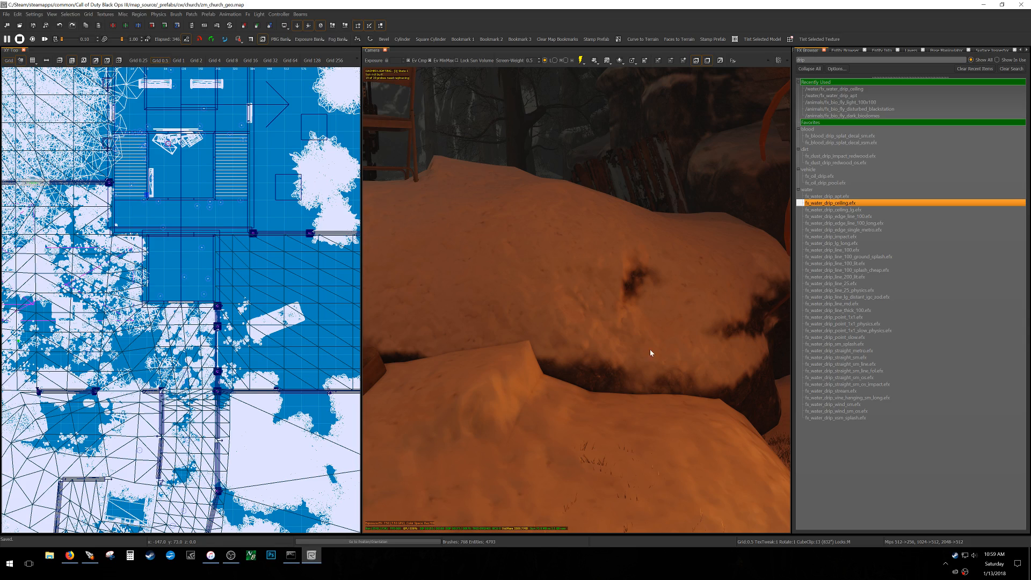
{"action": "right_click_drag", "start_coordinate": [654, 369], "coordinate": [654, 369]}
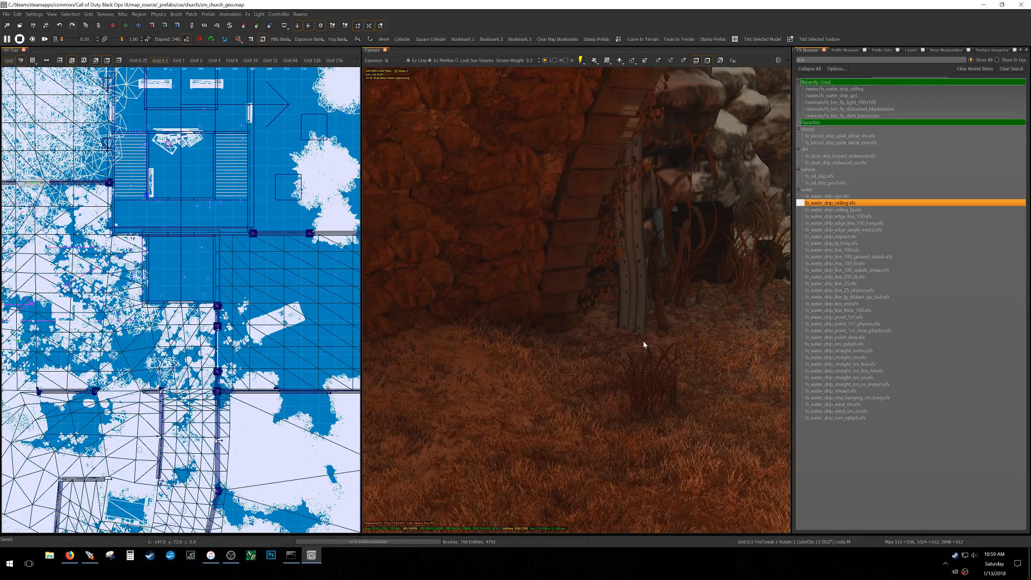
{"action": "right_click", "coordinate": [643, 341]}
{"action": "mouse_move", "coordinate": [697, 108]}
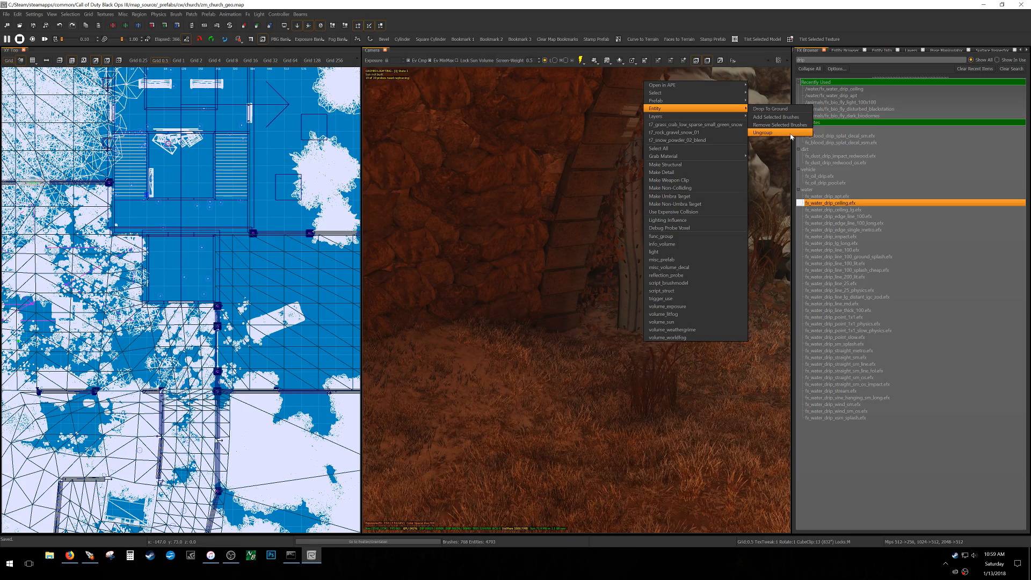
{"action": "right_click_drag", "start_coordinate": [571, 367], "coordinate": [414, 368]}
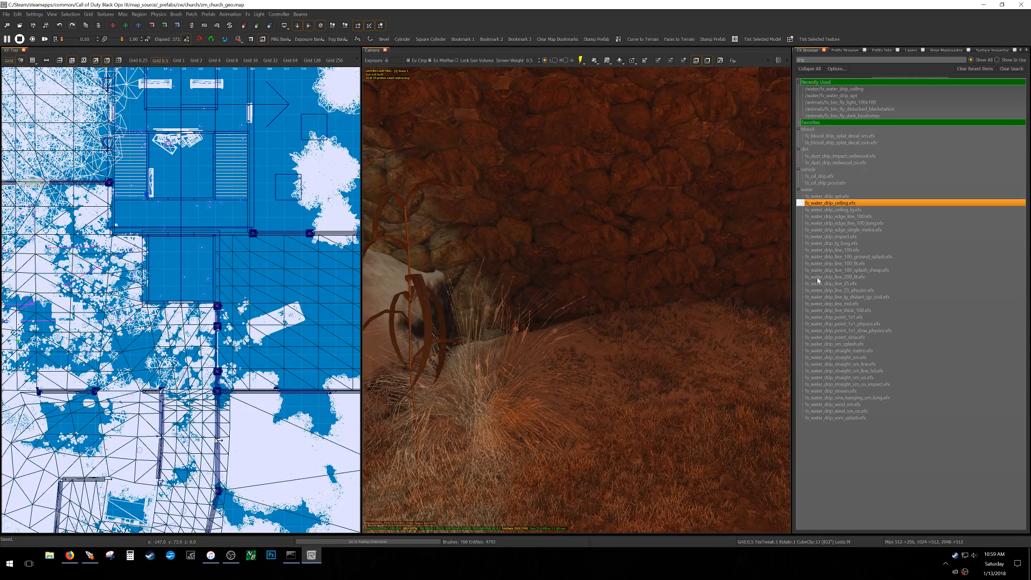
{"action": "mouse_move", "coordinate": [701, 336]}
{"action": "right_mouse_down"}
{"action": "mouse_move", "coordinate": [790, 331]}
{"action": "mouse_move", "coordinate": [800, 317]}
{"action": "mouse_move", "coordinate": [787, 316]}
{"action": "mouse_move", "coordinate": [880, 312]}
{"action": "right_mouse_up"}
{"action": "right_click_drag", "start_coordinate": [646, 332], "coordinate": [700, 333]}
{"action": "mouse_move", "coordinate": [701, 324]}
{"action": "right_mouse_down"}
{"action": "mouse_move", "coordinate": [537, 333]}
{"action": "mouse_move", "coordinate": [697, 320]}
{"action": "mouse_move", "coordinate": [690, 306]}
{"action": "mouse_move", "coordinate": [623, 308]}
{"action": "mouse_move", "coordinate": [784, 310]}
{"action": "mouse_move", "coordinate": [788, 287]}
{"action": "mouse_move", "coordinate": [696, 309]}
{"action": "right_mouse_up"}
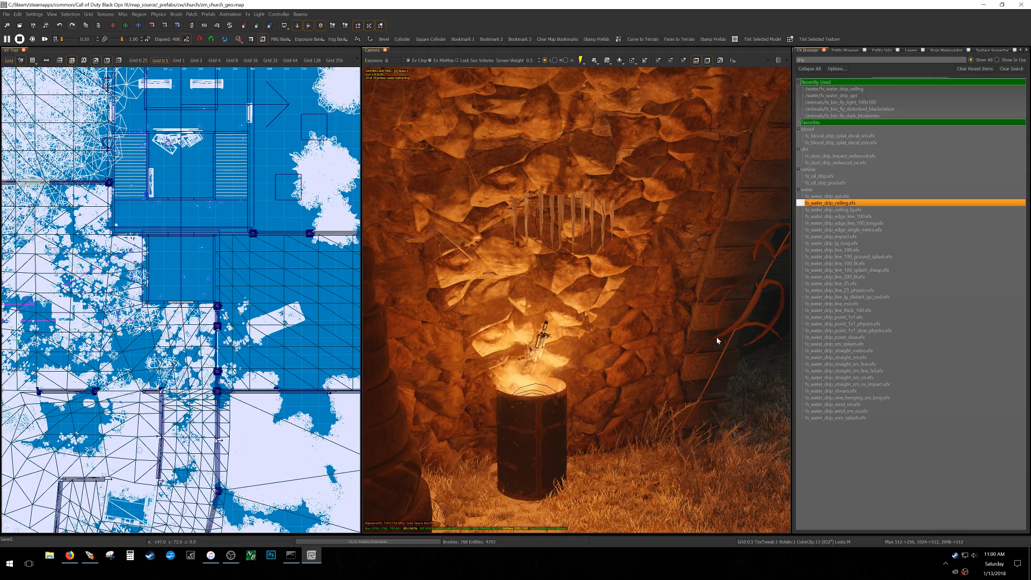
{"action": "mouse_move", "coordinate": [719, 351]}
{"action": "right_mouse_down"}
{"action": "mouse_move", "coordinate": [859, 351]}
{"action": "mouse_move", "coordinate": [575, 362]}
{"action": "mouse_move", "coordinate": [634, 392]}
{"action": "mouse_move", "coordinate": [488, 400]}
{"action": "mouse_move", "coordinate": [419, 333]}
{"action": "mouse_move", "coordinate": [617, 215]}
{"action": "mouse_move", "coordinate": [618, 191]}
{"action": "mouse_move", "coordinate": [478, 239]}
{"action": "mouse_move", "coordinate": [370, 242]}
{"action": "mouse_move", "coordinate": [478, 257]}
{"action": "mouse_move", "coordinate": [441, 252]}
{"action": "mouse_move", "coordinate": [520, 239]}
{"action": "mouse_move", "coordinate": [516, 250]}
{"action": "mouse_move", "coordinate": [708, 277]}
{"action": "mouse_move", "coordinate": [729, 291]}
{"action": "mouse_move", "coordinate": [705, 288]}
{"action": "mouse_move", "coordinate": [725, 269]}
{"action": "mouse_move", "coordinate": [786, 279]}
{"action": "mouse_move", "coordinate": [774, 284]}
{"action": "mouse_move", "coordinate": [770, 252]}
{"action": "mouse_move", "coordinate": [757, 249]}
{"action": "mouse_move", "coordinate": [702, 352]}
{"action": "right_mouse_up"}
{"action": "right_click_drag", "start_coordinate": [674, 400], "coordinate": [565, 399]}
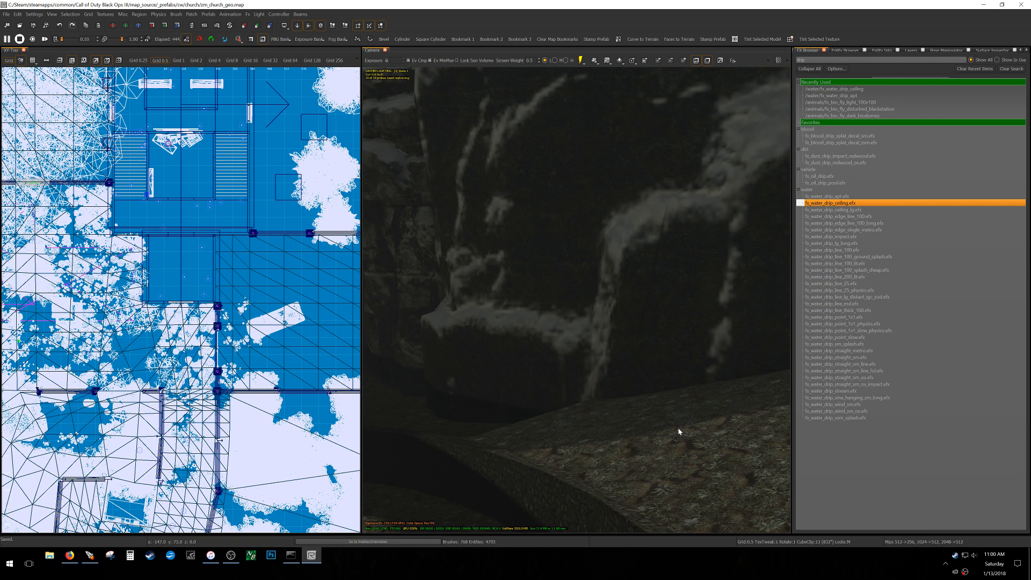
{"action": "mouse_move", "coordinate": [682, 412]}
{"action": "right_mouse_down"}
{"action": "mouse_move", "coordinate": [658, 417]}
{"action": "mouse_move", "coordinate": [679, 416]}
{"action": "mouse_move", "coordinate": [666, 415]}
{"action": "right_mouse_up"}
{"action": "key", "text": "ctrl+s"}
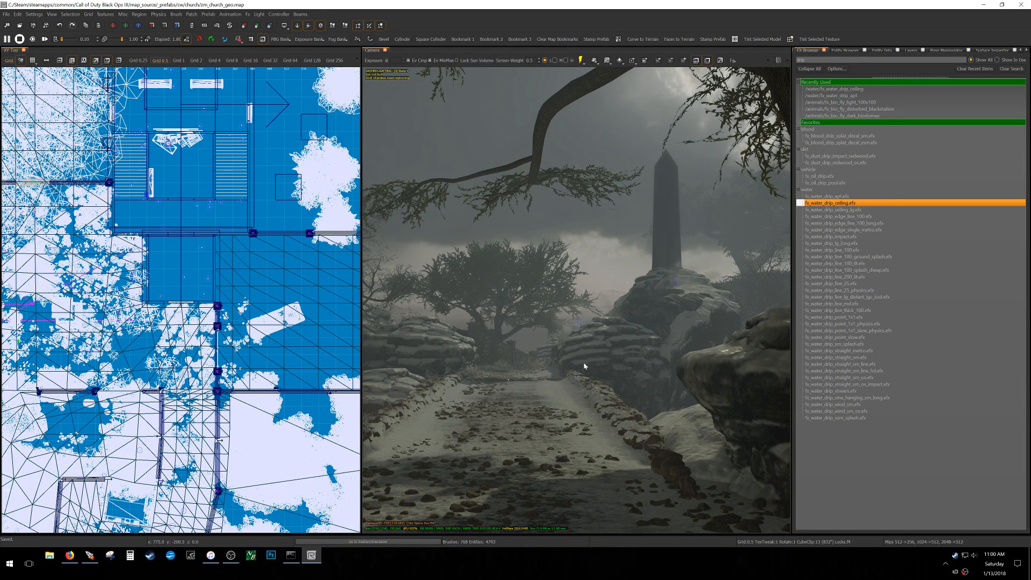
- Enter the walkthrough view and examine the route from the obelisk path past sandbags and walls to the lit church
{"action": "key", "text": "g"}
{"action": "key", "text": "w"}
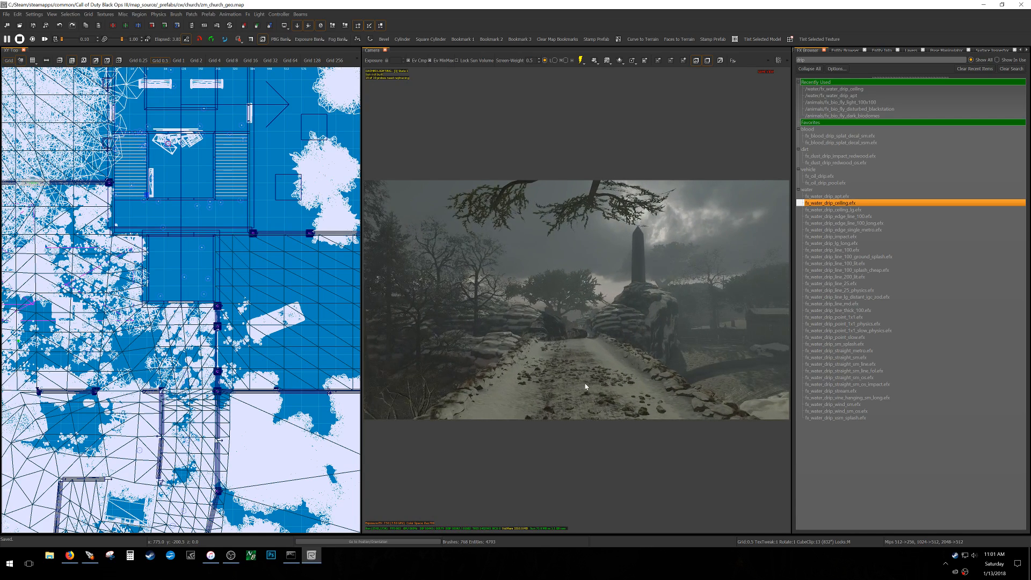
{"action": "key", "text": "w"}
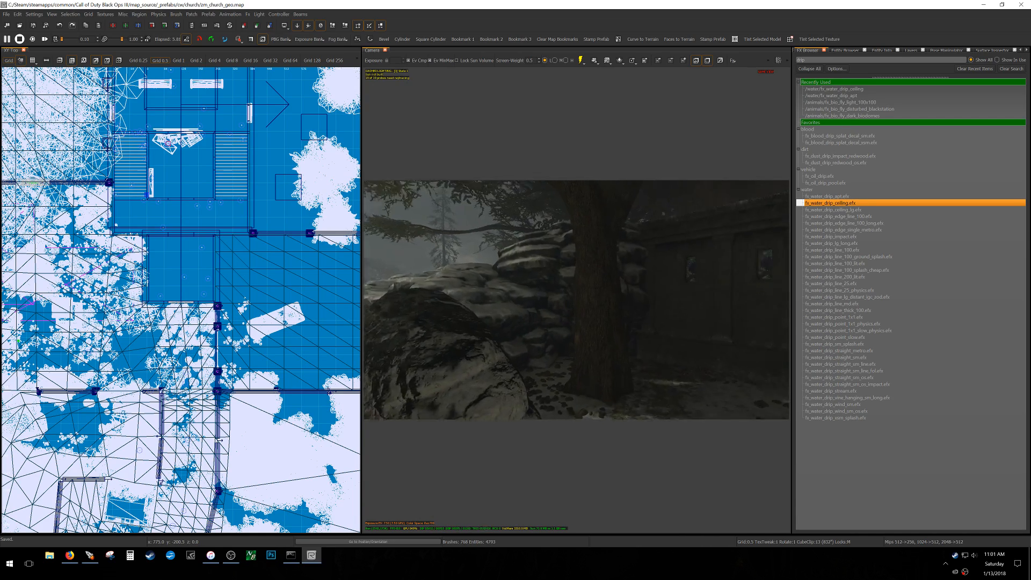
{"action": "key", "text": "w"}
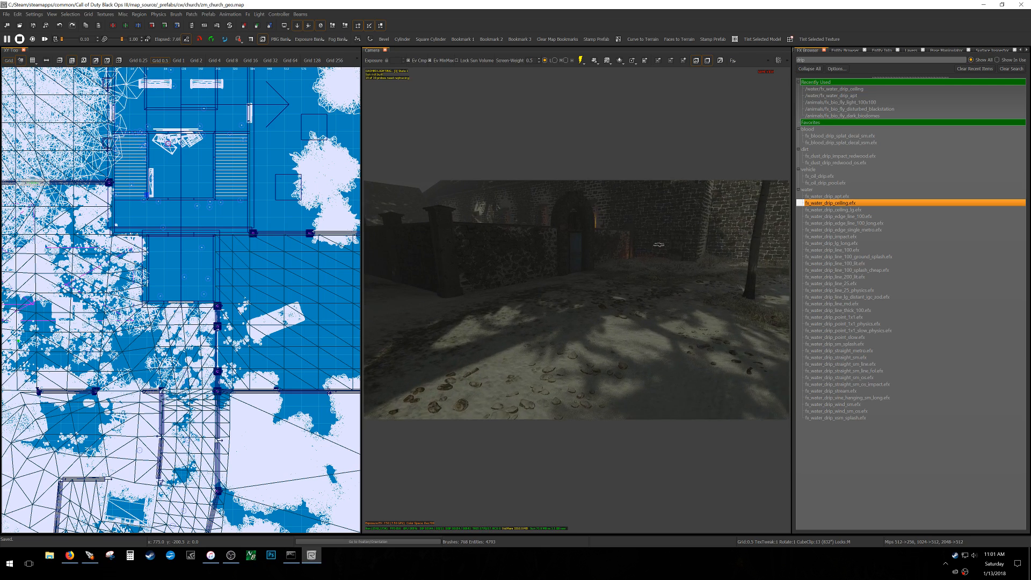
{"action": "key", "text": "w"}
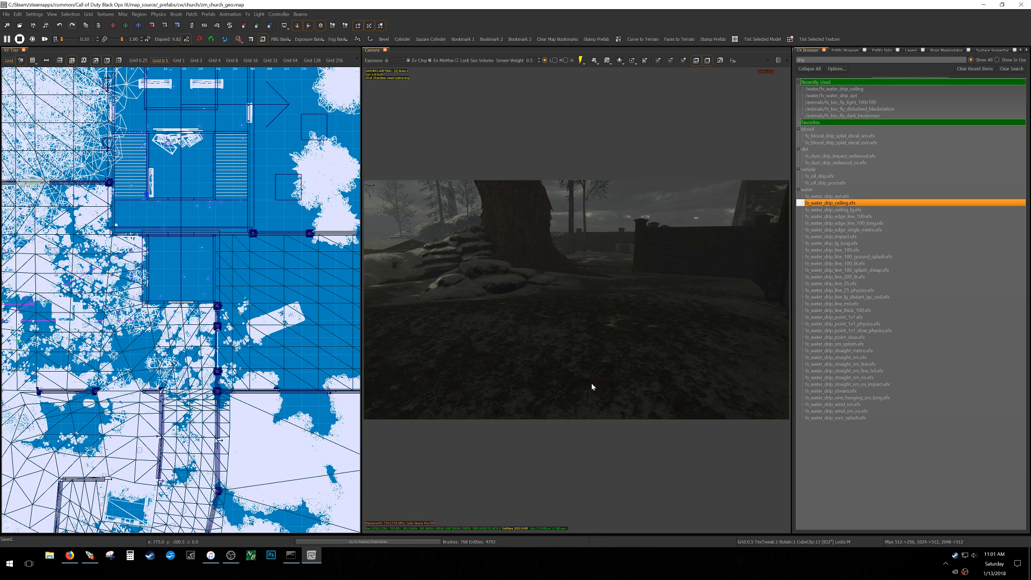
{"action": "key", "text": "w"}
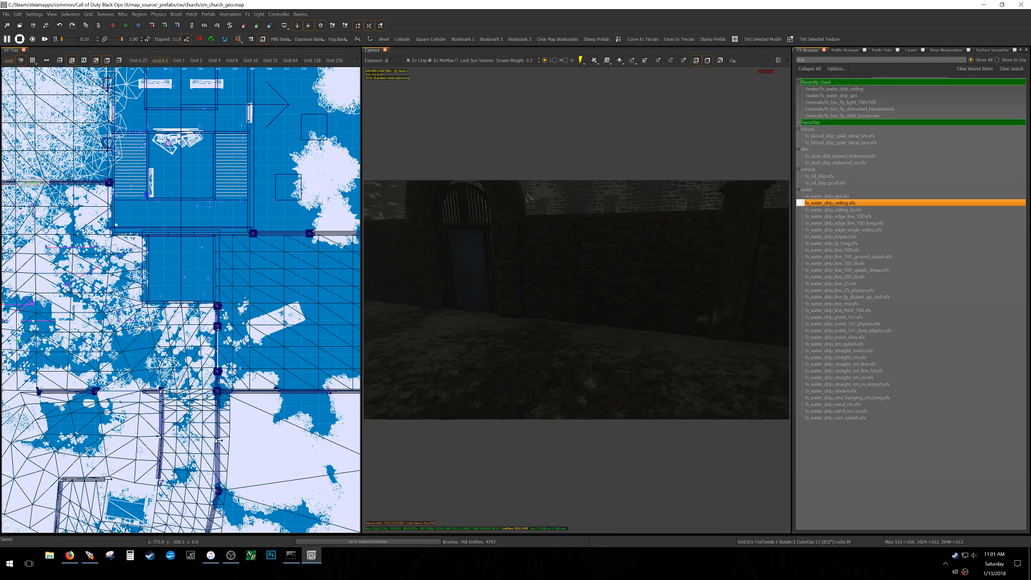
{"action": "key", "text": "w"}
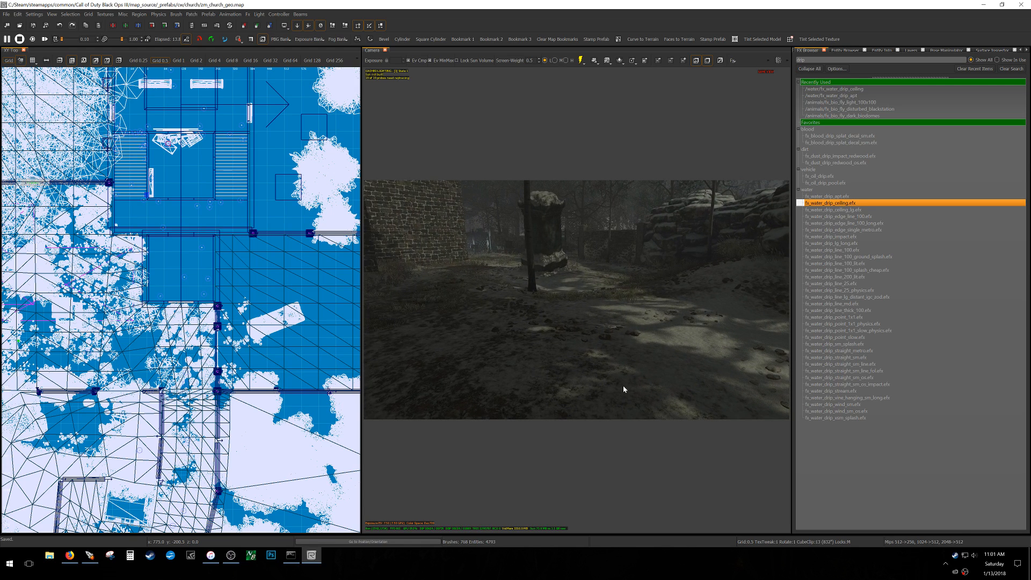
{"action": "key", "text": "w"}
{"action": "right_click_drag", "start_coordinate": [621, 380], "coordinate": [427, 294]}
{"action": "key", "text": "a"}
{"action": "key", "text": "w"}
{"action": "key", "text": "w"}
{"action": "right_click_drag", "start_coordinate": [596, 363], "coordinate": [641, 361]}
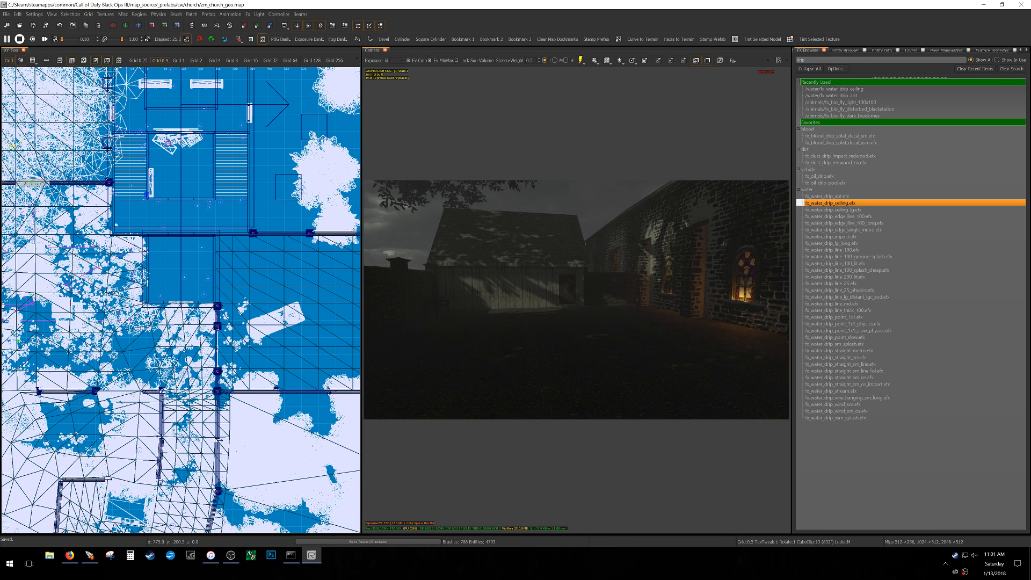
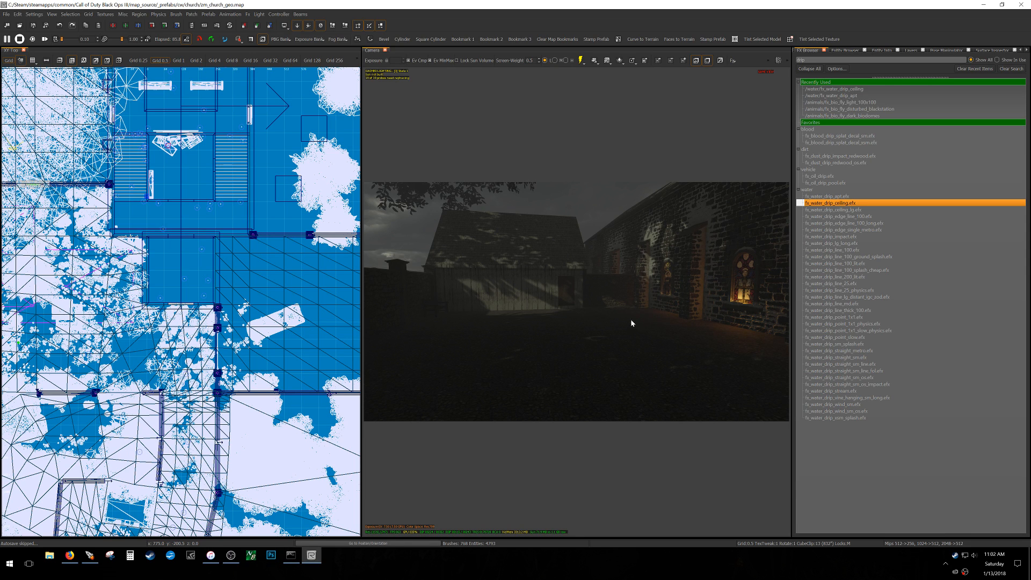
- Examine the fire-lit stone bridge, the rocky forest clearing and the surrounding area from player height
{"action": "right_click_drag", "start_coordinate": [659, 314], "coordinate": [616, 370]}
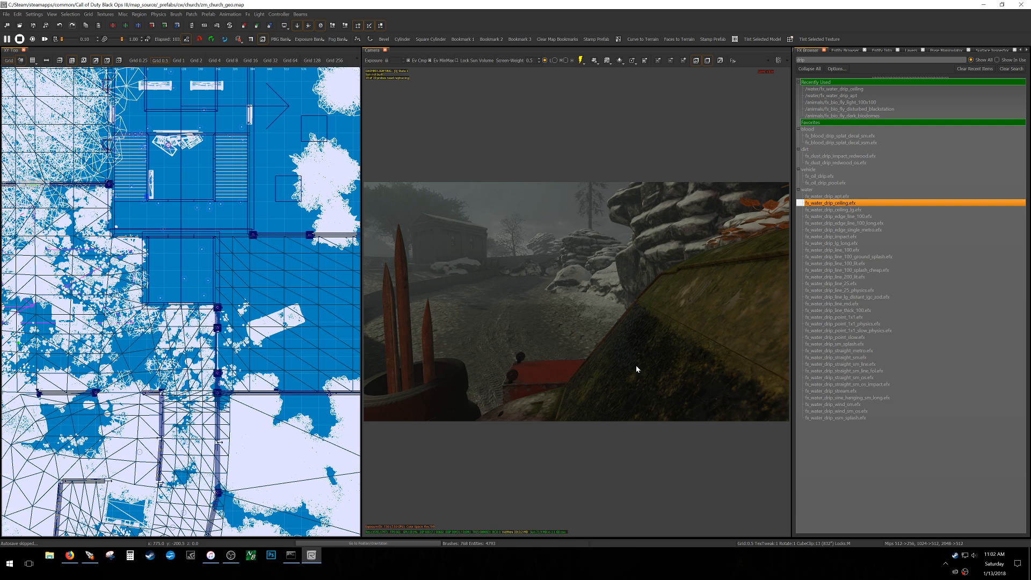
{"action": "right_click_drag", "start_coordinate": [618, 368], "coordinate": [642, 365]}
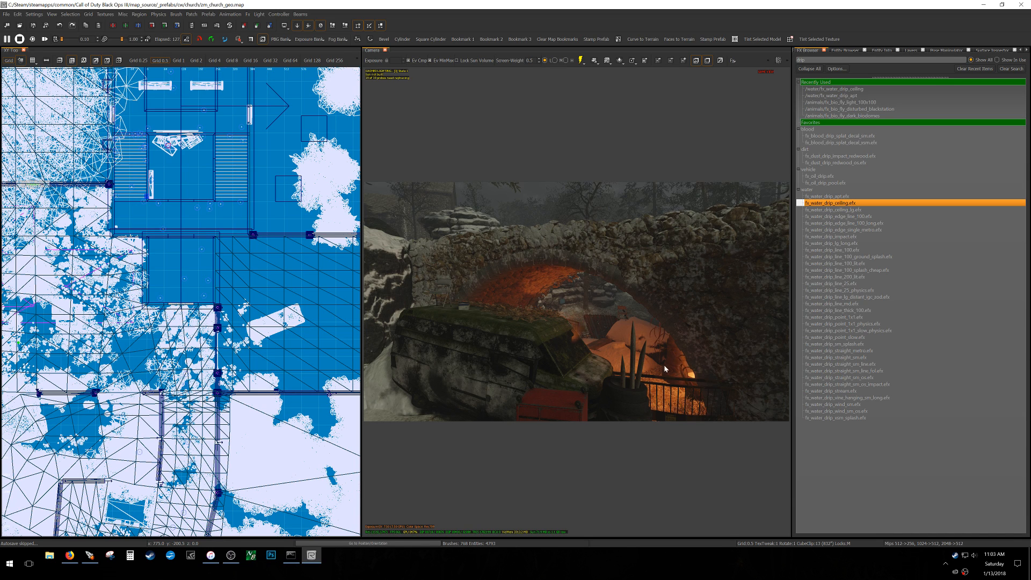
{"action": "key", "text": "w"}
{"action": "right_click_drag", "start_coordinate": [630, 333], "coordinate": [747, 378]}
{"action": "key", "text": "w"}
{"action": "key", "text": "w"}
{"action": "key", "text": "w"}
{"action": "key", "text": "w"}
{"action": "key", "text": "w"}
{"action": "key", "text": "w"}
{"action": "key", "text": "w"}
{"action": "right_click_drag", "start_coordinate": [653, 378], "coordinate": [434, 358]}
{"action": "key", "text": "w"}
{"action": "key", "text": "w"}
{"action": "key", "text": "w"}
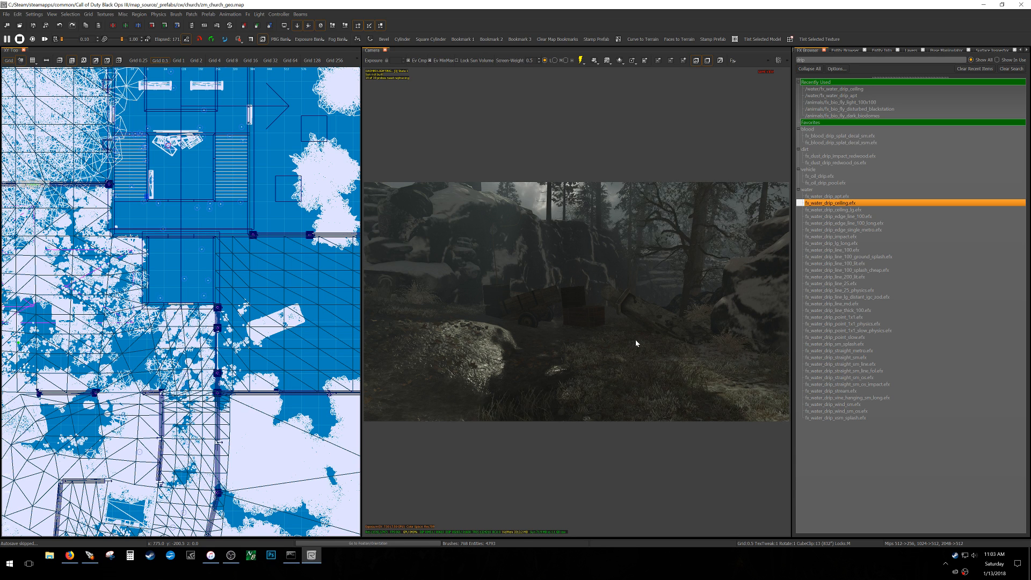
{"action": "right_click_drag", "start_coordinate": [600, 326], "coordinate": [754, 328]}
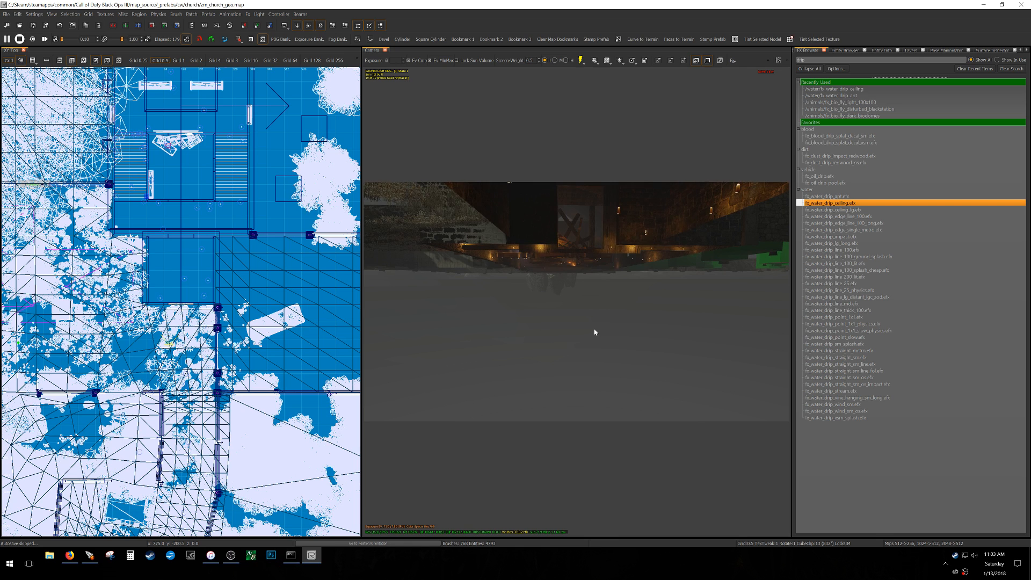
- Leave the walkthrough view and examine the tiled-roof stone building, the snowy tomb monument and the valley beside the path
{"action": "key", "text": "g"}
{"action": "mouse_move", "coordinate": [611, 318]}
{"action": "right_mouse_down"}
{"action": "mouse_move", "coordinate": [612, 295]}
{"action": "mouse_move", "coordinate": [628, 290]}
{"action": "mouse_move", "coordinate": [604, 324]}
{"action": "mouse_move", "coordinate": [619, 324]}
{"action": "mouse_move", "coordinate": [607, 346]}
{"action": "mouse_move", "coordinate": [576, 257]}
{"action": "mouse_move", "coordinate": [580, 236]}
{"action": "mouse_move", "coordinate": [682, 244]}
{"action": "mouse_move", "coordinate": [618, 236]}
{"action": "mouse_move", "coordinate": [639, 250]}
{"action": "mouse_move", "coordinate": [647, 273]}
{"action": "right_mouse_up"}
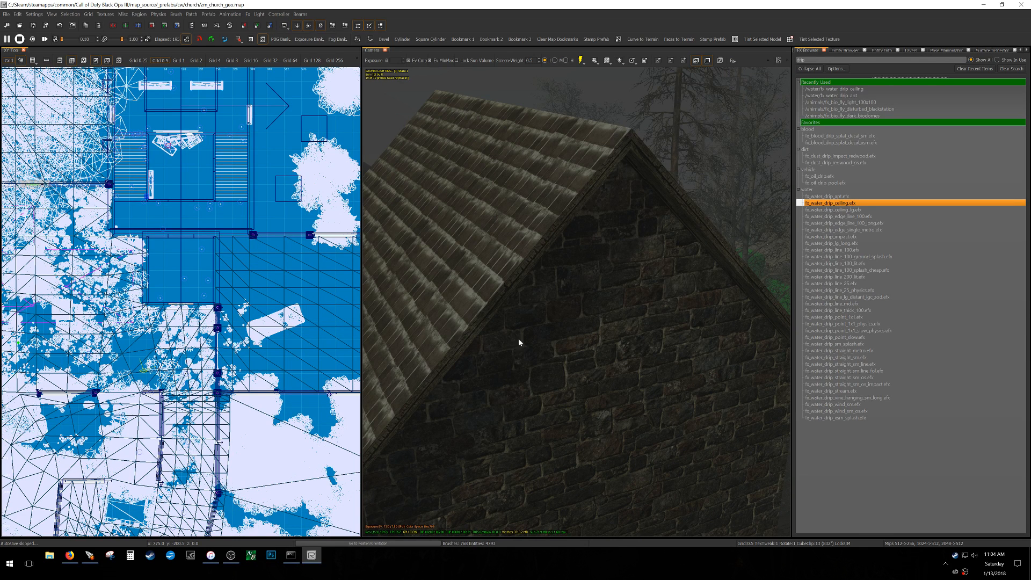
{"action": "right_click_drag", "start_coordinate": [691, 324], "coordinate": [525, 348]}
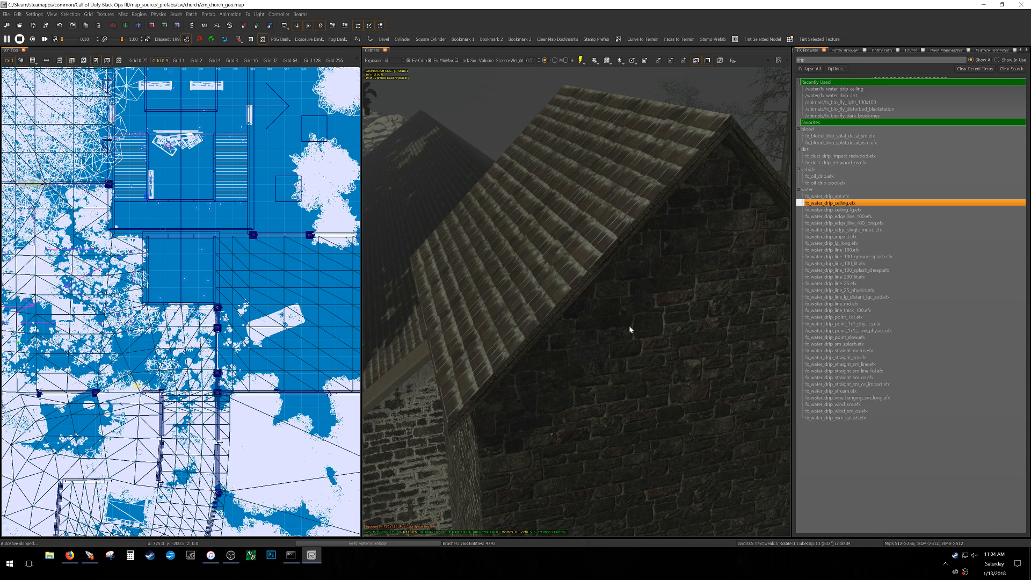
{"action": "mouse_move", "coordinate": [674, 322]}
{"action": "right_mouse_down"}
{"action": "mouse_move", "coordinate": [693, 323]}
{"action": "mouse_move", "coordinate": [695, 311]}
{"action": "mouse_move", "coordinate": [638, 318]}
{"action": "mouse_move", "coordinate": [672, 317]}
{"action": "right_mouse_up"}
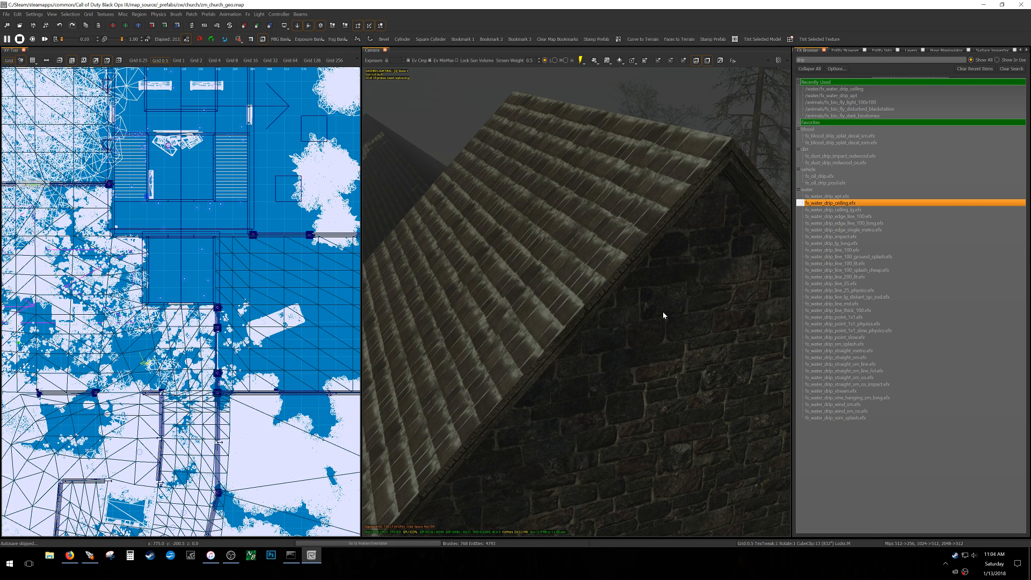
{"action": "mouse_move", "coordinate": [584, 361]}
{"action": "right_mouse_down"}
{"action": "mouse_move", "coordinate": [542, 376]}
{"action": "mouse_move", "coordinate": [542, 333]}
{"action": "mouse_move", "coordinate": [618, 323]}
{"action": "mouse_move", "coordinate": [625, 316]}
{"action": "mouse_move", "coordinate": [607, 316]}
{"action": "mouse_move", "coordinate": [639, 306]}
{"action": "mouse_move", "coordinate": [680, 314]}
{"action": "mouse_move", "coordinate": [583, 312]}
{"action": "mouse_move", "coordinate": [642, 306]}
{"action": "mouse_move", "coordinate": [610, 306]}
{"action": "mouse_move", "coordinate": [625, 349]}
{"action": "mouse_move", "coordinate": [585, 364]}
{"action": "mouse_move", "coordinate": [578, 451]}
{"action": "mouse_move", "coordinate": [596, 429]}
{"action": "mouse_move", "coordinate": [588, 424]}
{"action": "mouse_move", "coordinate": [671, 419]}
{"action": "mouse_move", "coordinate": [596, 361]}
{"action": "mouse_move", "coordinate": [583, 320]}
{"action": "right_mouse_up"}
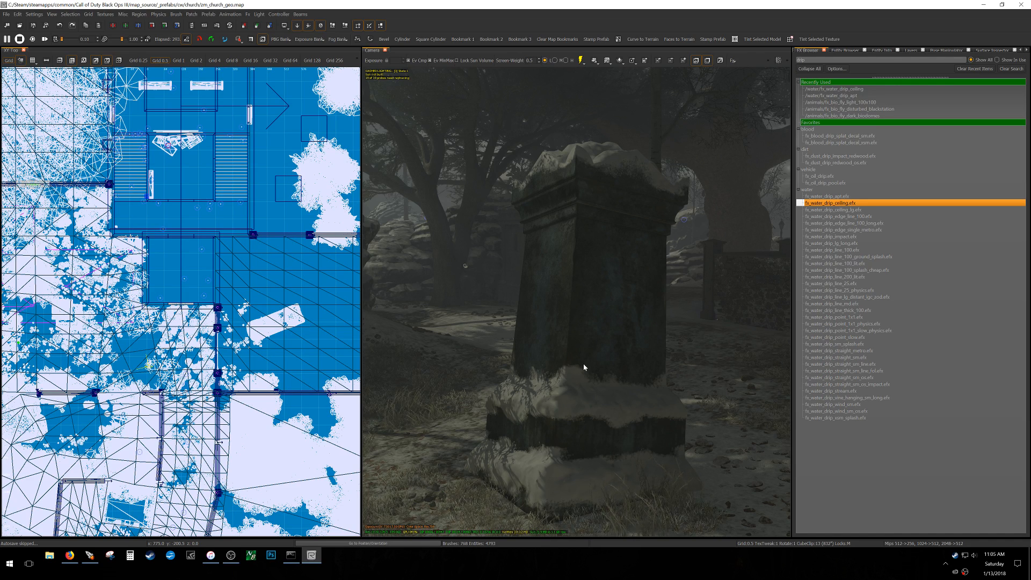
{"action": "mouse_move", "coordinate": [589, 362]}
{"action": "right_mouse_down"}
{"action": "mouse_move", "coordinate": [519, 359]}
{"action": "mouse_move", "coordinate": [598, 367]}
{"action": "right_mouse_up"}
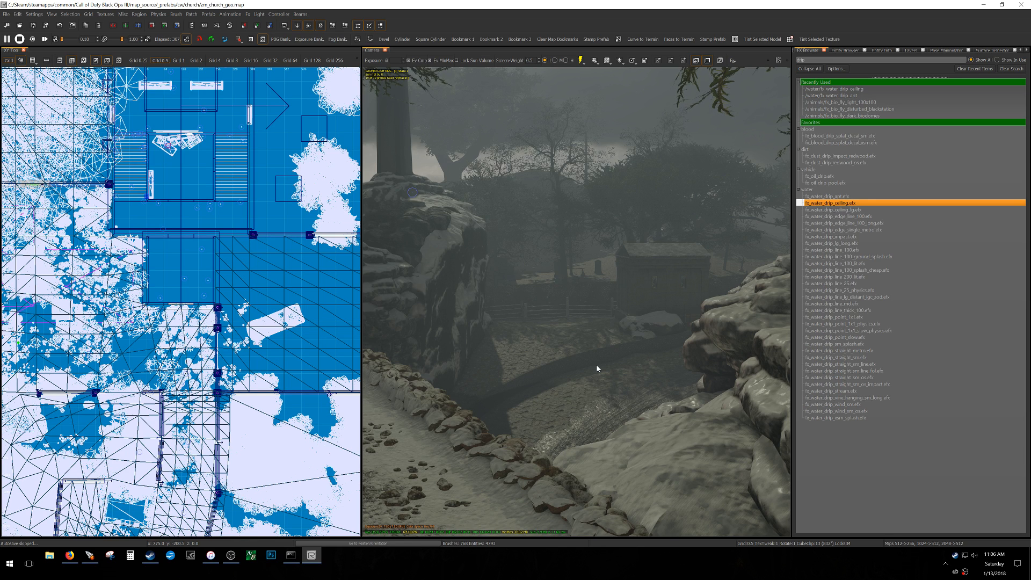
{"action": "right_click_drag", "start_coordinate": [598, 367], "coordinate": [605, 367]}
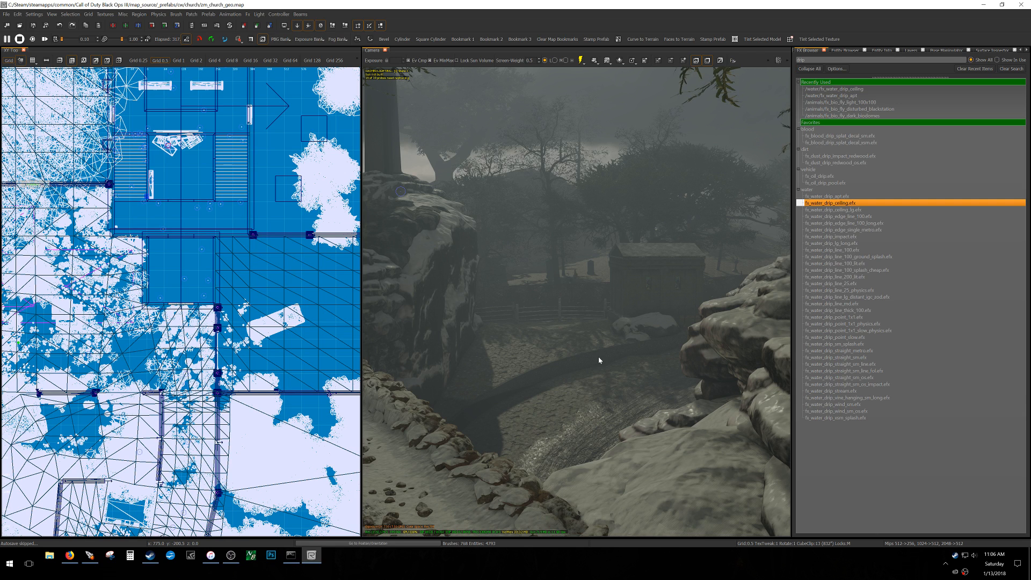
{"action": "right_click_drag", "start_coordinate": [591, 374], "coordinate": [591, 416]}
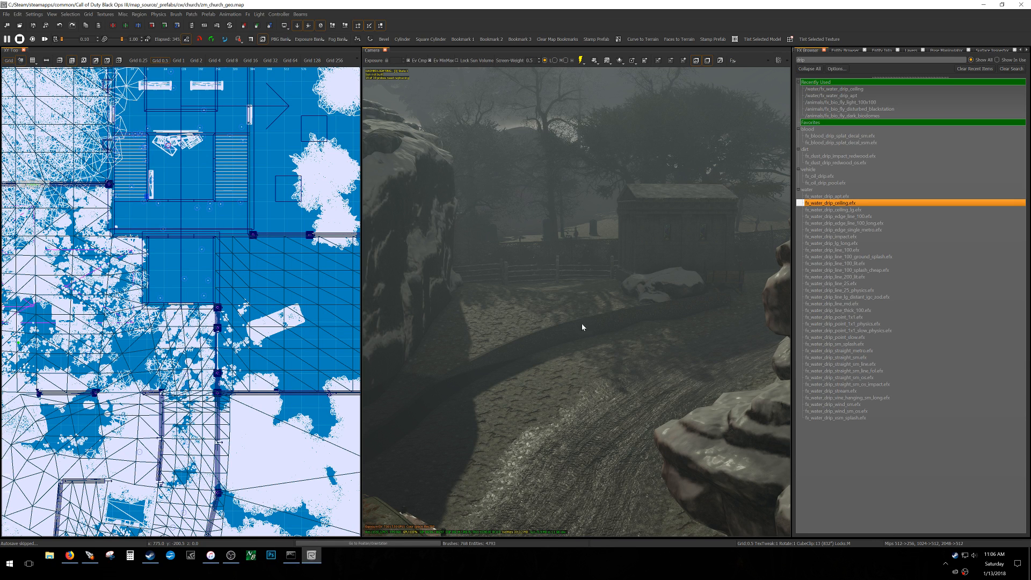
{"action": "mouse_move", "coordinate": [600, 351]}
{"action": "right_mouse_down"}
{"action": "mouse_move", "coordinate": [585, 352]}
{"action": "mouse_move", "coordinate": [623, 354]}
{"action": "mouse_move", "coordinate": [511, 361]}
{"action": "mouse_move", "coordinate": [612, 343]}
{"action": "right_mouse_up"}
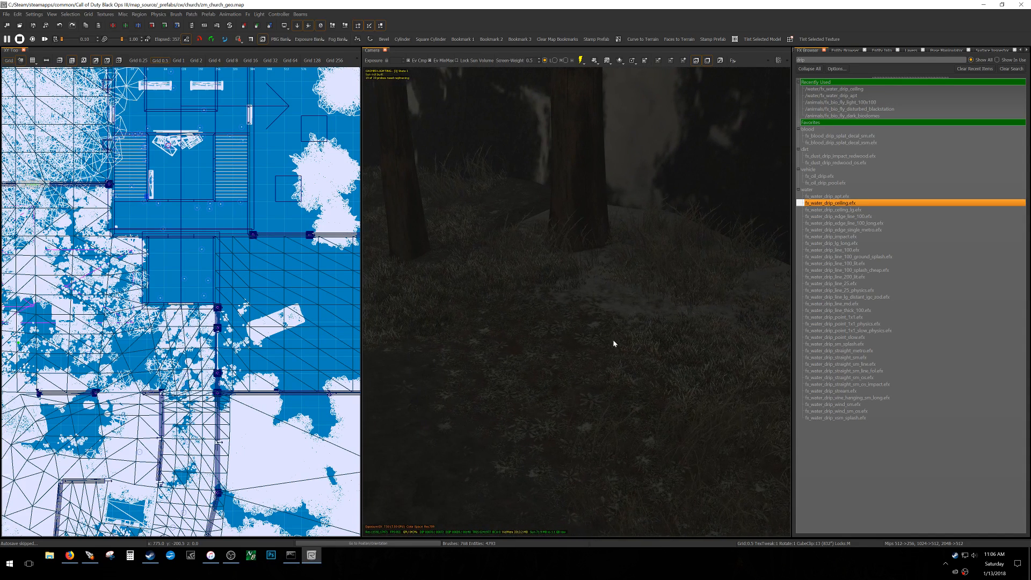
- Select the ground foliage model near the trees and stamp copies of it over the surrounding ground
{"action": "left_click", "coordinate": [407, 292], "text": "shift"}
{"action": "right_click_drag", "start_coordinate": [458, 298], "coordinate": [596, 356]}
{"action": "scroll", "coordinate": [161, 285], "scroll_direction": "up", "scroll_amount": 15}
{"action": "left_click_drag", "start_coordinate": [596, 357], "coordinate": [726, 394]}
{"action": "middle_click", "coordinate": [713, 349]}
{"action": "middle_click", "coordinate": [711, 314]}
{"action": "middle_click", "coordinate": [663, 301]}
{"action": "middle_click", "coordinate": [597, 275]}
{"action": "middle_click", "coordinate": [508, 251]}
{"action": "middle_click", "coordinate": [583, 255]}
{"action": "middle_click", "coordinate": [540, 271]}
{"action": "middle_click", "coordinate": [548, 290]}
{"action": "middle_click", "coordinate": [581, 353]}
{"action": "middle_click", "coordinate": [666, 387]}
{"action": "middle_click", "coordinate": [531, 367]}
- Stamp further foliage copies across the grassy clearing in front of the fire-lit trees
{"action": "right_click_drag", "start_coordinate": [444, 310], "coordinate": [488, 301]}
{"action": "middle_click", "coordinate": [489, 300]}
{"action": "middle_click", "coordinate": [749, 443]}
{"action": "right_click_drag", "start_coordinate": [748, 442], "coordinate": [607, 379]}
{"action": "middle_click", "coordinate": [558, 362]}
{"action": "middle_click", "coordinate": [618, 362]}
{"action": "middle_click", "coordinate": [615, 282]}
{"action": "middle_click", "coordinate": [549, 261]}
{"action": "middle_click", "coordinate": [566, 227]}
{"action": "middle_click", "coordinate": [488, 225]}
{"action": "middle_click", "coordinate": [489, 273]}
{"action": "middle_click", "coordinate": [524, 286]}
{"action": "middle_click", "coordinate": [613, 332]}
{"action": "middle_click", "coordinate": [683, 313]}
{"action": "middle_click", "coordinate": [660, 282]}
{"action": "middle_click", "coordinate": [590, 262]}
{"action": "middle_click", "coordinate": [528, 245]}
{"action": "right_click_drag", "start_coordinate": [528, 245], "coordinate": [527, 319]}
{"action": "middle_click", "coordinate": [526, 321]}
{"action": "middle_click", "coordinate": [457, 370]}
{"action": "middle_click", "coordinate": [445, 327]}
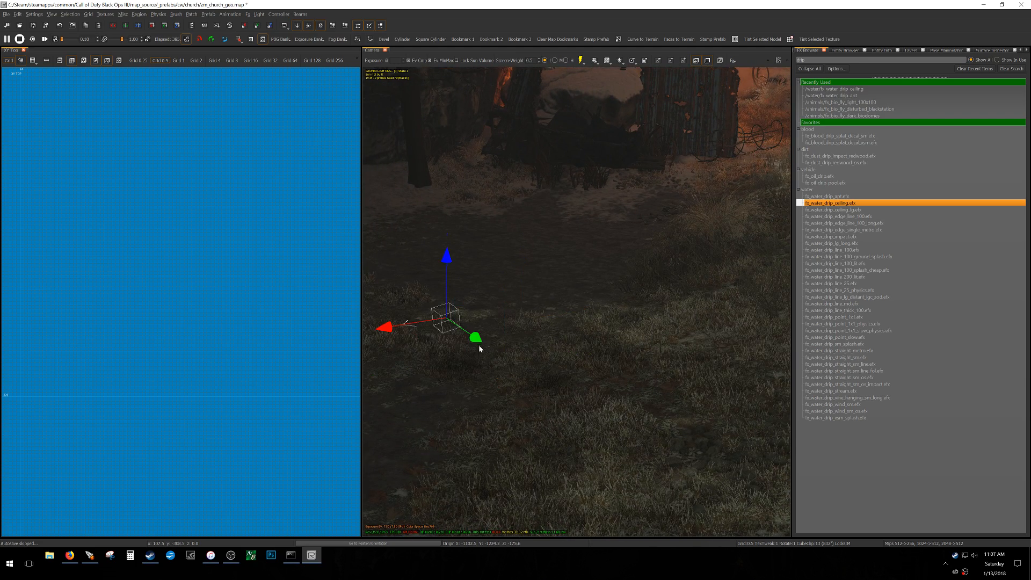
- Fill the bare dirt patch facing the wooden fence with foliage copies, deselect the last one and save the map
{"action": "middle_click", "coordinate": [526, 362]}
{"action": "right_click_drag", "start_coordinate": [526, 362], "coordinate": [582, 352]}
{"action": "middle_click", "coordinate": [613, 369]}
{"action": "middle_click", "coordinate": [547, 373]}
{"action": "middle_click", "coordinate": [482, 348]}
{"action": "middle_click", "coordinate": [425, 229]}
{"action": "middle_click", "coordinate": [455, 242]}
{"action": "middle_click", "coordinate": [551, 261]}
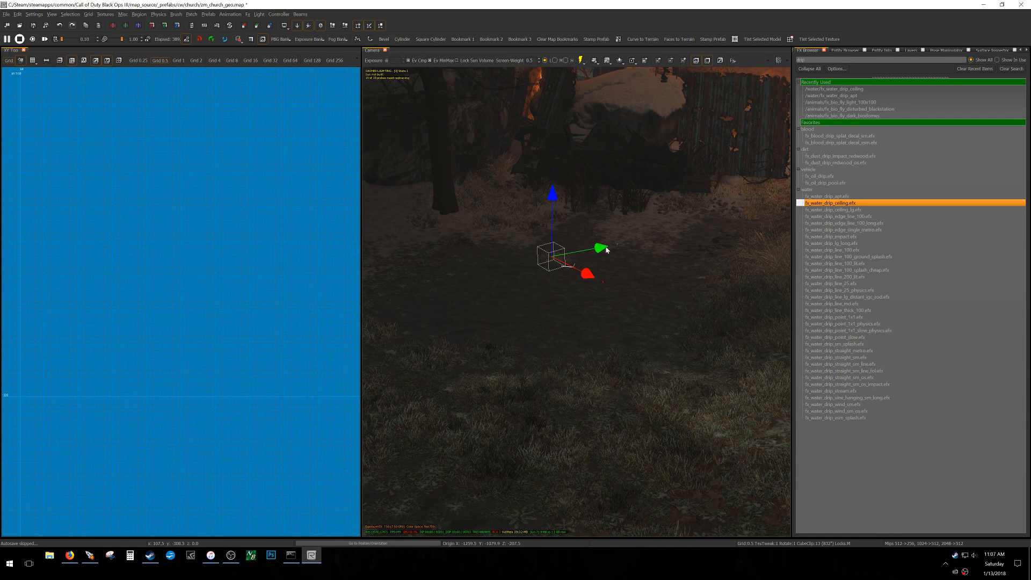
{"action": "middle_click", "coordinate": [641, 228]}
{"action": "middle_click", "coordinate": [668, 211]}
{"action": "middle_click", "coordinate": [751, 285]}
{"action": "middle_click", "coordinate": [662, 323]}
{"action": "key", "text": "Escape"}
{"action": "right_click_drag", "start_coordinate": [590, 367], "coordinate": [586, 425]}
{"action": "key", "text": "ctrl+s"}
- Add a few more foliage copies along the near edge of the clearing
{"action": "middle_click", "coordinate": [588, 403]}
{"action": "key", "text": "Escape"}
{"action": "middle_click", "coordinate": [548, 399]}
{"action": "middle_click", "coordinate": [593, 513]}
{"action": "key", "text": "Escape"}
{"action": "middle_click", "coordinate": [439, 437]}
{"action": "middle_click", "coordinate": [511, 474]}
{"action": "middle_click", "coordinate": [457, 481]}
{"action": "middle_click", "coordinate": [612, 527]}
- Spread foliage copies over the dark ground below the overhanging rocks and the lone tree
{"action": "right_click_drag", "start_coordinate": [636, 473], "coordinate": [635, 476]}
{"action": "middle_click", "coordinate": [536, 415]}
{"action": "middle_click", "coordinate": [640, 413]}
{"action": "middle_click", "coordinate": [626, 382]}
{"action": "middle_click", "coordinate": [698, 431]}
{"action": "middle_click", "coordinate": [578, 417]}
{"action": "middle_click", "coordinate": [566, 431]}
{"action": "middle_click", "coordinate": [549, 279]}
{"action": "middle_click", "coordinate": [430, 281]}
{"action": "middle_click", "coordinate": [494, 308]}
{"action": "middle_click", "coordinate": [451, 304]}
{"action": "middle_click", "coordinate": [375, 299]}
{"action": "right_click_drag", "start_coordinate": [513, 309], "coordinate": [594, 288]}
{"action": "middle_click", "coordinate": [565, 276]}
{"action": "middle_click", "coordinate": [588, 276]}
{"action": "middle_click", "coordinate": [581, 287]}
{"action": "middle_click", "coordinate": [569, 324]}
{"action": "middle_click", "coordinate": [466, 224]}
{"action": "middle_click", "coordinate": [407, 274]}
{"action": "middle_click", "coordinate": [445, 272]}
{"action": "middle_click", "coordinate": [383, 394]}
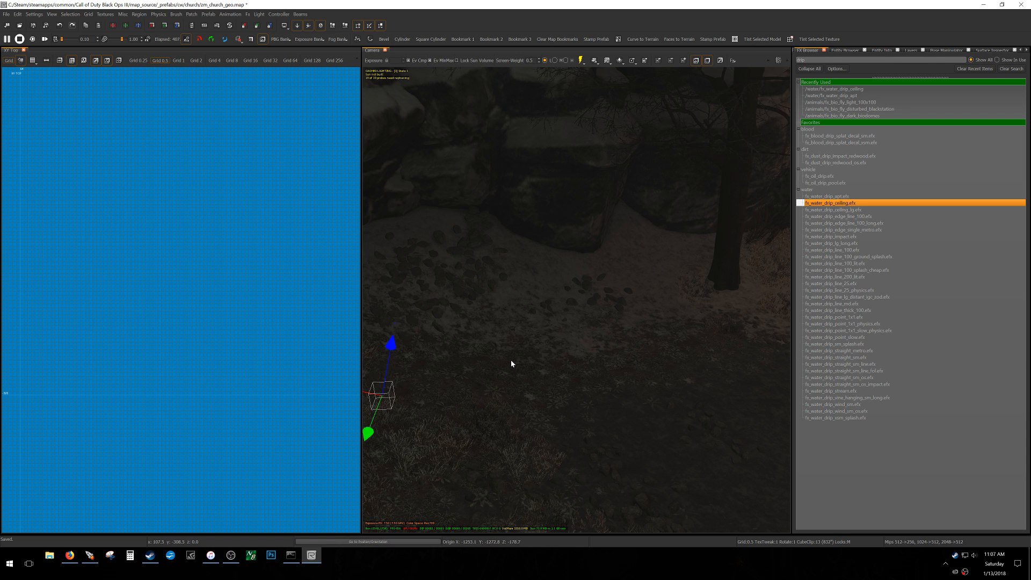
- Stamp more foliage copies on the slope beside the tree trunks and deselect the last one
{"action": "right_click_drag", "start_coordinate": [510, 361], "coordinate": [510, 362]}
{"action": "middle_click", "coordinate": [479, 377]}
{"action": "middle_click", "coordinate": [417, 331]}
{"action": "middle_click", "coordinate": [449, 253]}
{"action": "middle_click", "coordinate": [482, 223]}
{"action": "middle_click", "coordinate": [444, 195]}
{"action": "middle_click", "coordinate": [673, 314]}
{"action": "key", "text": "Escape"}
- Select the foliage model beside the tree trunks and stamp copies over the bare ground toward the rock cliff
{"action": "left_click", "coordinate": [446, 224], "text": "shift"}
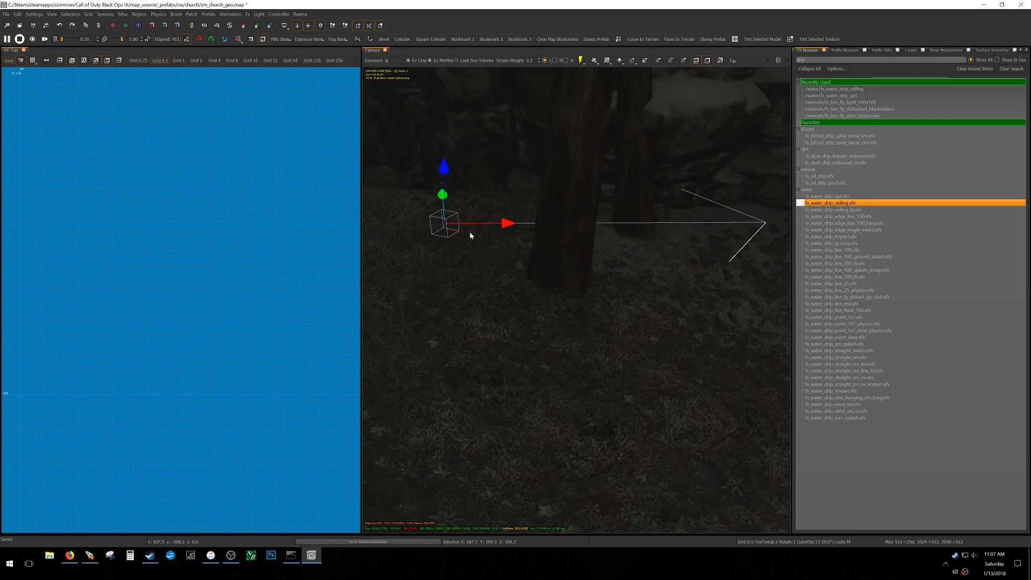
{"action": "right_click_drag", "start_coordinate": [470, 233], "coordinate": [486, 263]}
{"action": "middle_click", "coordinate": [478, 228]}
{"action": "middle_click", "coordinate": [559, 356]}
{"action": "right_click_drag", "start_coordinate": [559, 356], "coordinate": [605, 413]}
{"action": "middle_click", "coordinate": [676, 255]}
{"action": "middle_click", "coordinate": [620, 307]}
{"action": "middle_click", "coordinate": [605, 413]}
{"action": "middle_click", "coordinate": [451, 414]}
{"action": "middle_click", "coordinate": [573, 285]}
{"action": "right_click_drag", "start_coordinate": [597, 345], "coordinate": [596, 344]}
{"action": "middle_click", "coordinate": [573, 294]}
{"action": "right_click_drag", "start_coordinate": [572, 294], "coordinate": [529, 292]}
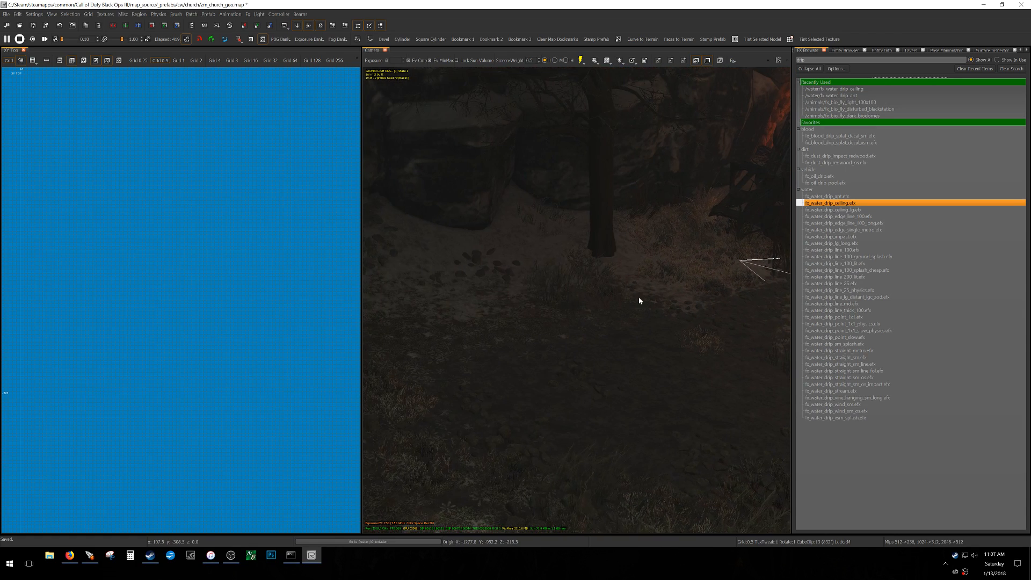
- Stamp more foliage copies around the lone tree and across the dark ground in front of it, save the map and deselect
{"action": "middle_click", "coordinate": [688, 221]}
{"action": "middle_click", "coordinate": [636, 235]}
{"action": "middle_click", "coordinate": [541, 217]}
{"action": "middle_click", "coordinate": [497, 246]}
{"action": "middle_click", "coordinate": [567, 295]}
{"action": "right_click_drag", "start_coordinate": [578, 329], "coordinate": [617, 392]}
{"action": "middle_click", "coordinate": [592, 377]}
{"action": "key", "text": "ctrl+s"}
{"action": "key", "text": "Escape"}
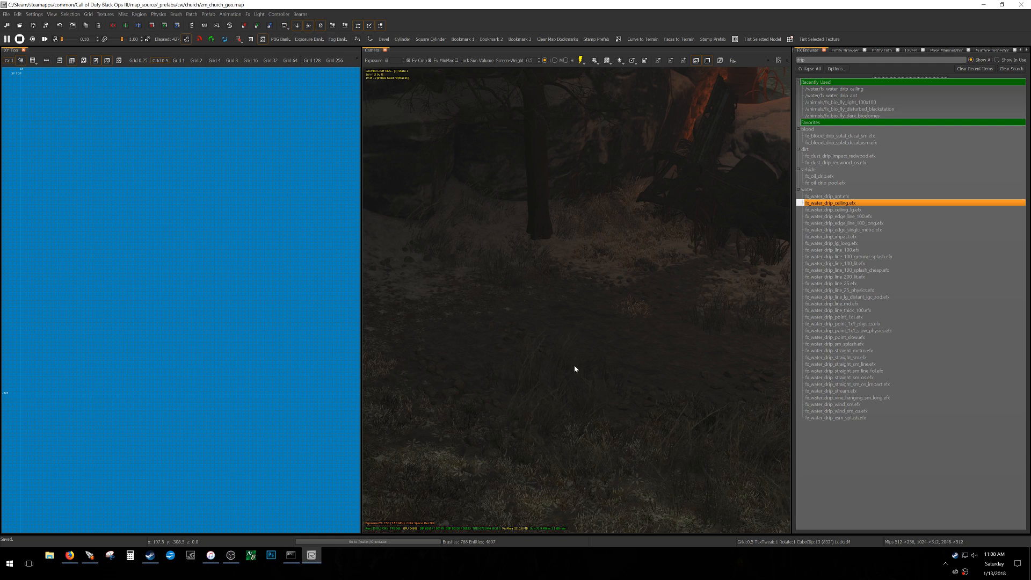
- Inspect the burning archway, the forest path with the fence and the stone mausoleum's walls and cornice for missing detail
{"action": "right_click_drag", "start_coordinate": [571, 329], "coordinate": [641, 279]}
{"action": "key", "text": "m"}
{"action": "scroll", "coordinate": [577, 299], "scroll_direction": "up", "scroll_amount": 3}
{"action": "right_click_drag", "start_coordinate": [576, 300], "coordinate": [543, 295]}
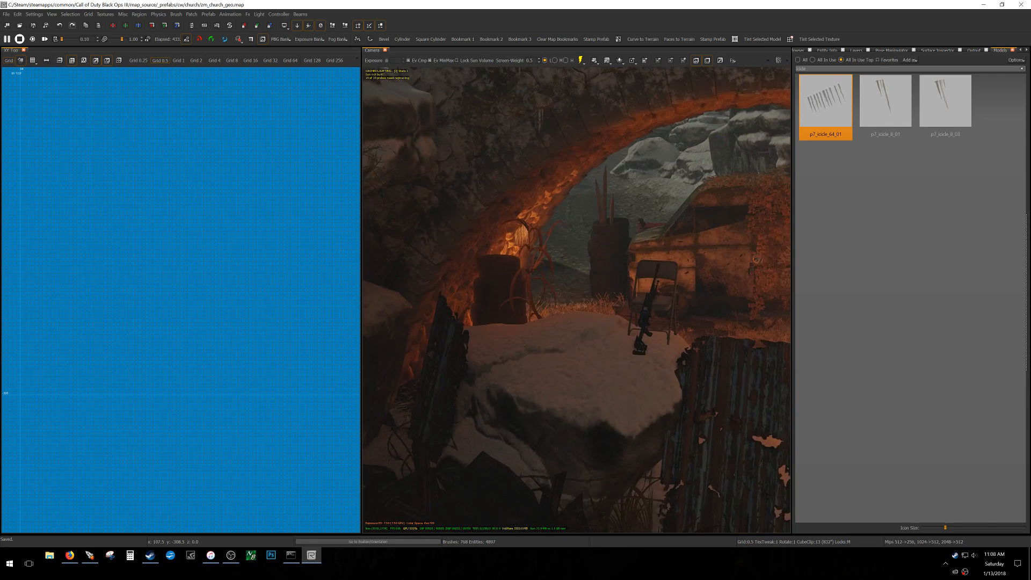
{"action": "mouse_move", "coordinate": [578, 349]}
{"action": "right_mouse_down"}
{"action": "mouse_move", "coordinate": [531, 370]}
{"action": "mouse_move", "coordinate": [558, 342]}
{"action": "mouse_move", "coordinate": [398, 349]}
{"action": "mouse_move", "coordinate": [537, 341]}
{"action": "mouse_move", "coordinate": [548, 317]}
{"action": "mouse_move", "coordinate": [523, 306]}
{"action": "mouse_move", "coordinate": [456, 295]}
{"action": "mouse_move", "coordinate": [660, 352]}
{"action": "mouse_move", "coordinate": [569, 355]}
{"action": "mouse_move", "coordinate": [591, 328]}
{"action": "mouse_move", "coordinate": [633, 352]}
{"action": "mouse_move", "coordinate": [681, 357]}
{"action": "mouse_move", "coordinate": [719, 381]}
{"action": "mouse_move", "coordinate": [687, 402]}
{"action": "right_mouse_up"}
{"action": "right_click_drag", "start_coordinate": [577, 329], "coordinate": [446, 349]}
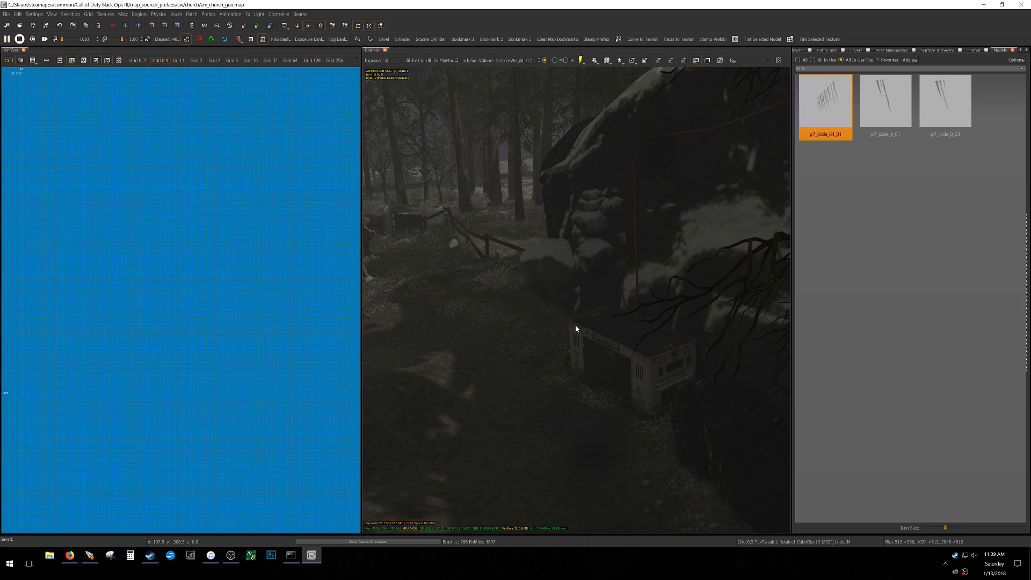
{"action": "right_click_drag", "start_coordinate": [507, 258], "coordinate": [595, 391]}
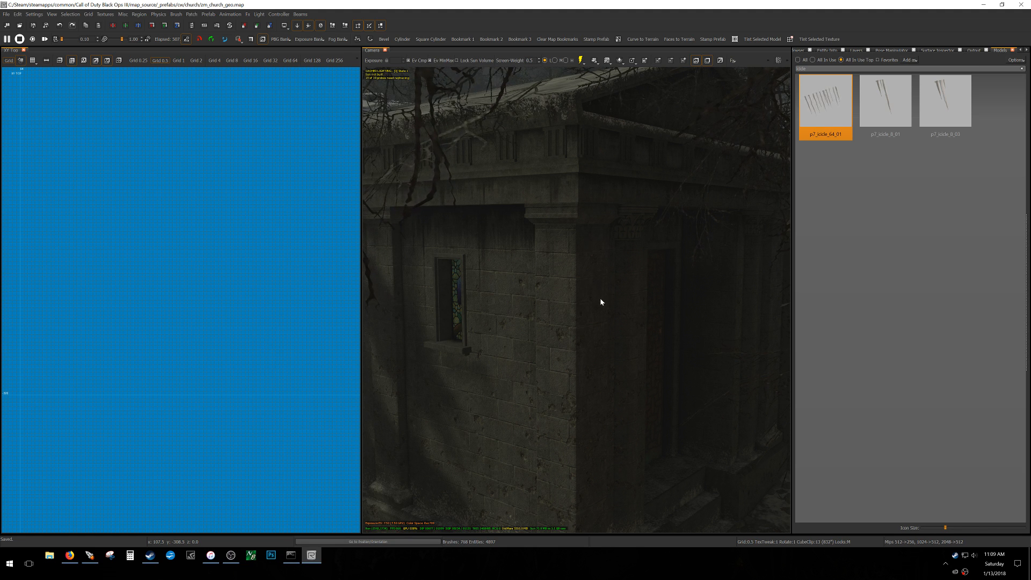
{"action": "mouse_move", "coordinate": [600, 298]}
{"action": "right_mouse_down"}
{"action": "mouse_move", "coordinate": [585, 285]}
{"action": "mouse_move", "coordinate": [600, 280]}
{"action": "right_mouse_up"}
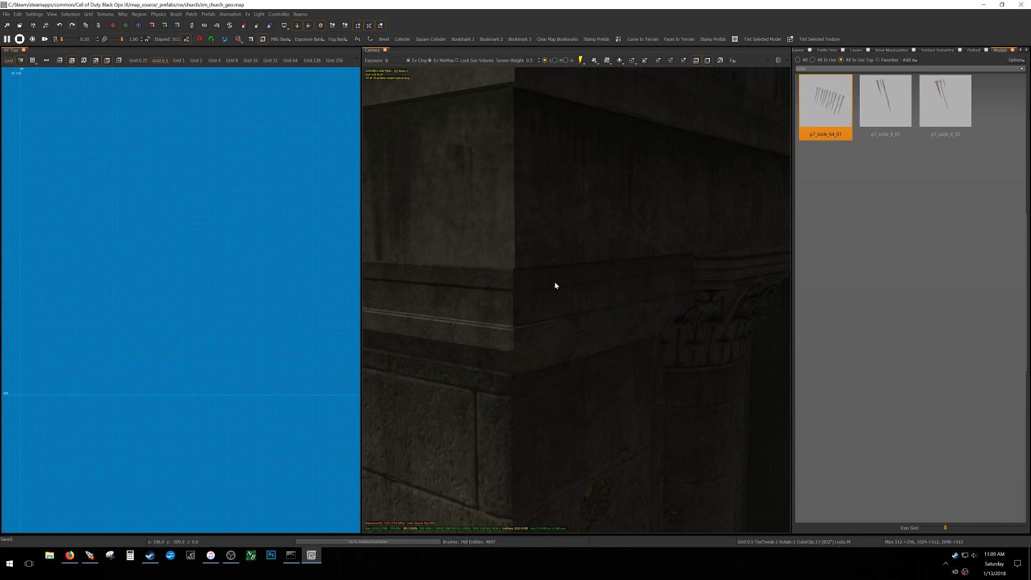
{"action": "right_click_drag", "start_coordinate": [546, 295], "coordinate": [603, 367]}
{"action": "right_click_drag", "start_coordinate": [576, 300], "coordinate": [505, 317]}
{"action": "mouse_move", "coordinate": [640, 306]}
{"action": "right_mouse_down"}
{"action": "mouse_move", "coordinate": [693, 301]}
{"action": "mouse_move", "coordinate": [619, 315]}
{"action": "mouse_move", "coordinate": [593, 295]}
{"action": "mouse_move", "coordinate": [610, 339]}
{"action": "mouse_move", "coordinate": [703, 339]}
{"action": "right_mouse_up"}
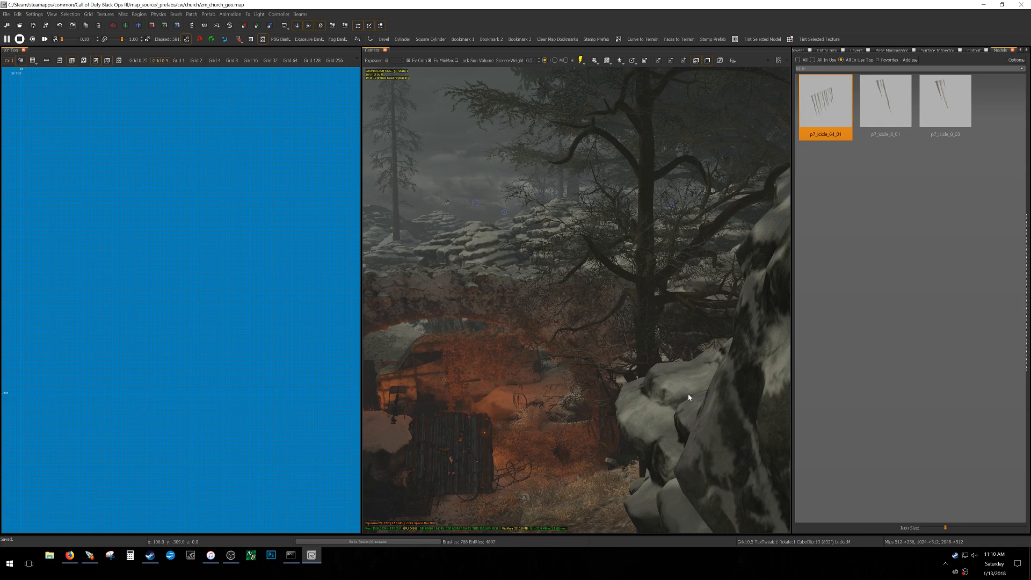
- Examine the area around the burning vehicle, the snowy rock cliffs and the forest path up close
{"action": "right_click_drag", "start_coordinate": [688, 395], "coordinate": [577, 489]}
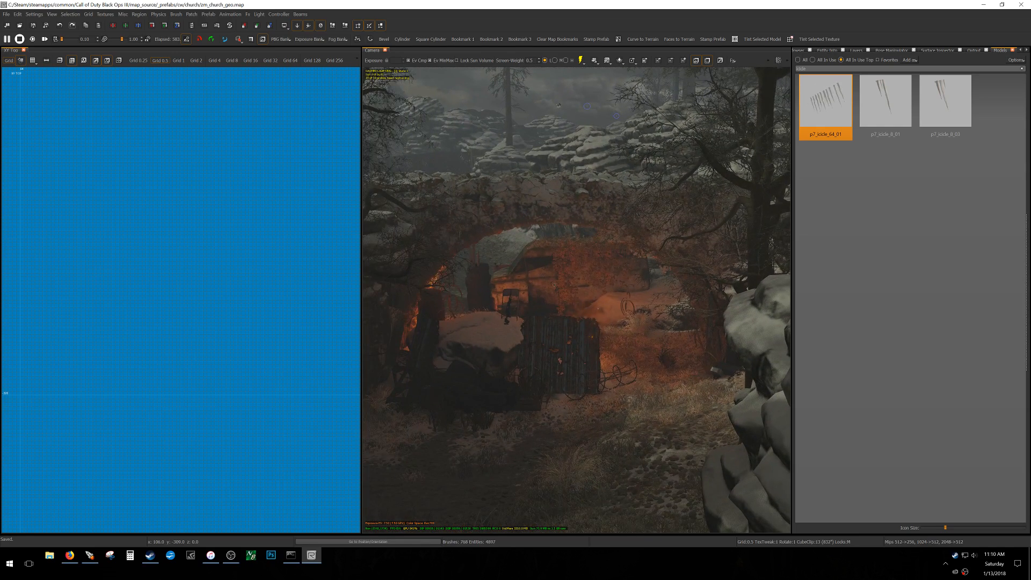
{"action": "key", "text": "w"}
{"action": "right_click_drag", "start_coordinate": [687, 401], "coordinate": [660, 380]}
{"action": "key", "text": "w"}
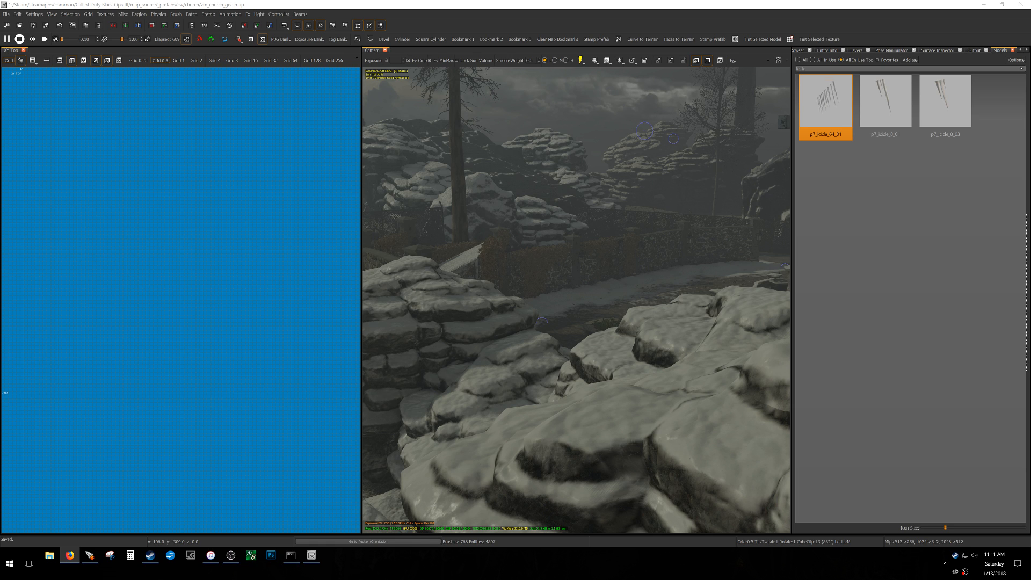
{"action": "right_click_drag", "start_coordinate": [638, 327], "coordinate": [622, 381]}
{"action": "key", "text": "w"}
{"action": "key", "text": "w"}
{"action": "key", "text": "w"}
{"action": "key", "text": "w"}
{"action": "key", "text": "w"}
{"action": "key", "text": "w"}
- Try deleting the t7_snow_footprints_slushy_blend ground patch on the forest path and undo the deletion
{"action": "right_click", "coordinate": [538, 306]}
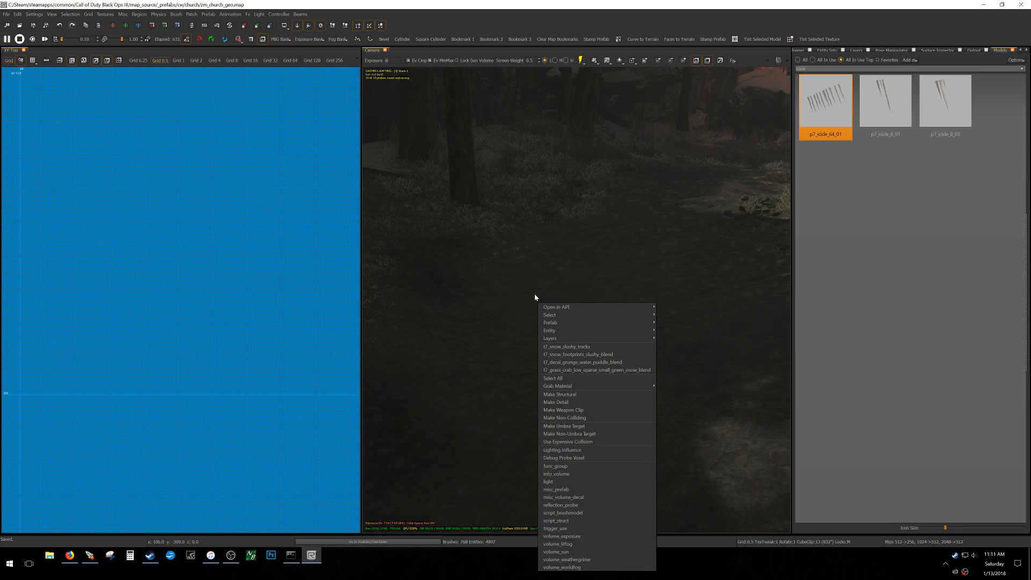
{"action": "left_click", "coordinate": [576, 351]}
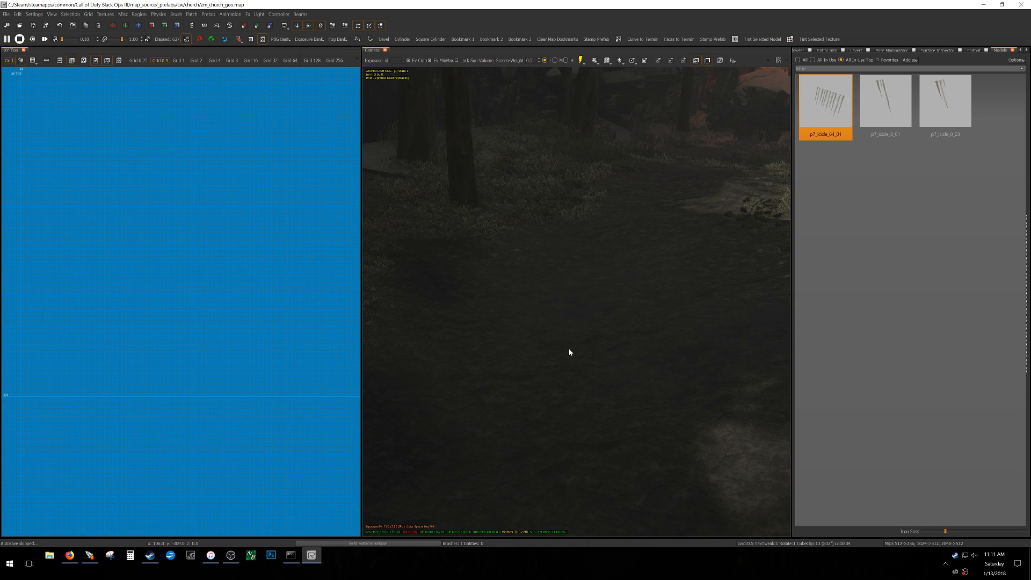
{"action": "key", "text": "BackSpace"}
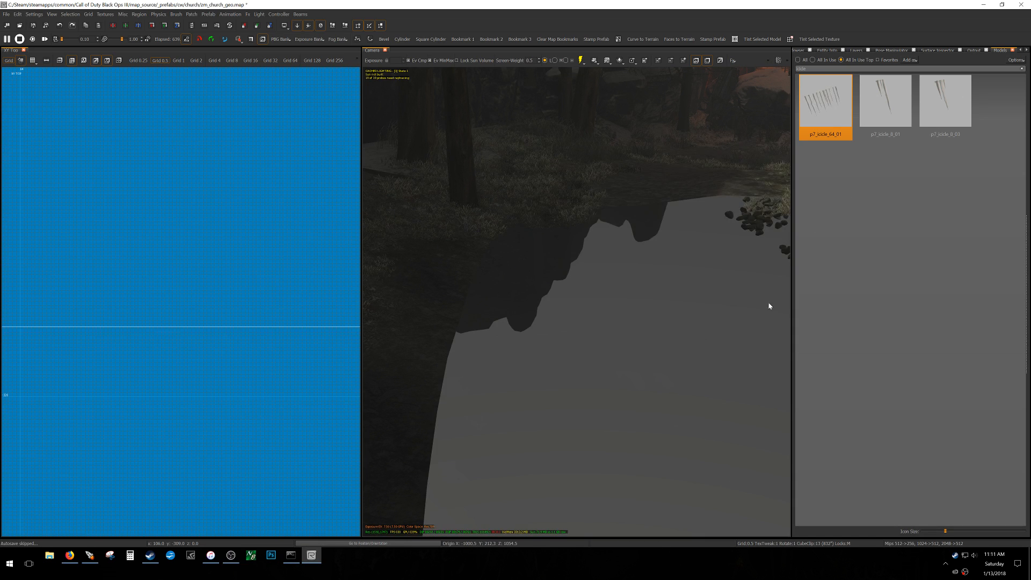
{"action": "key", "text": "ctrl+z"}
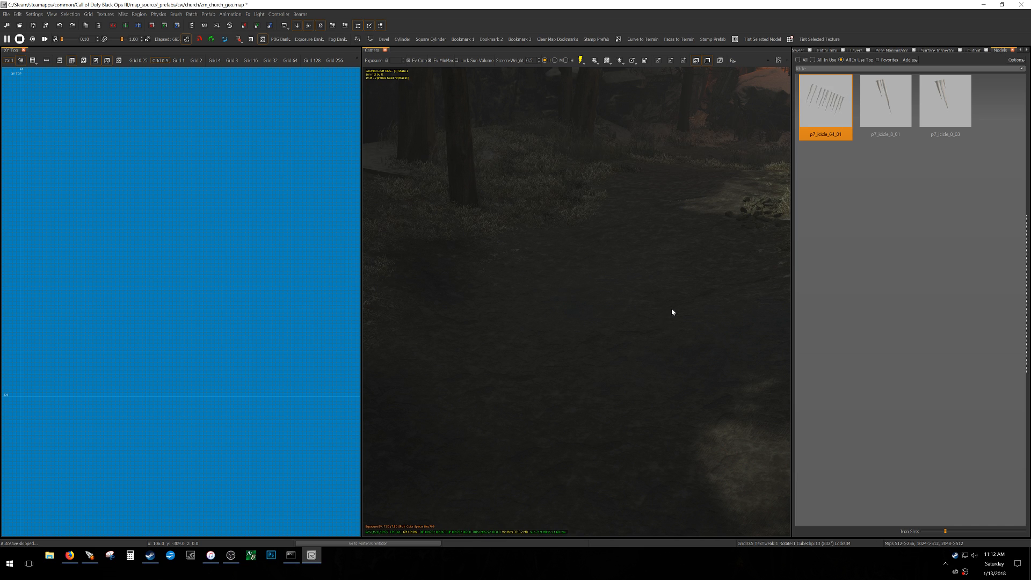
- Bring the grassy ground beside the tree trunk and cliff into view and save the map
{"action": "right_click_drag", "start_coordinate": [684, 315], "coordinate": [601, 269]}
{"action": "right_click_drag", "start_coordinate": [674, 333], "coordinate": [502, 326]}
{"action": "key", "text": "ctrl+s"}
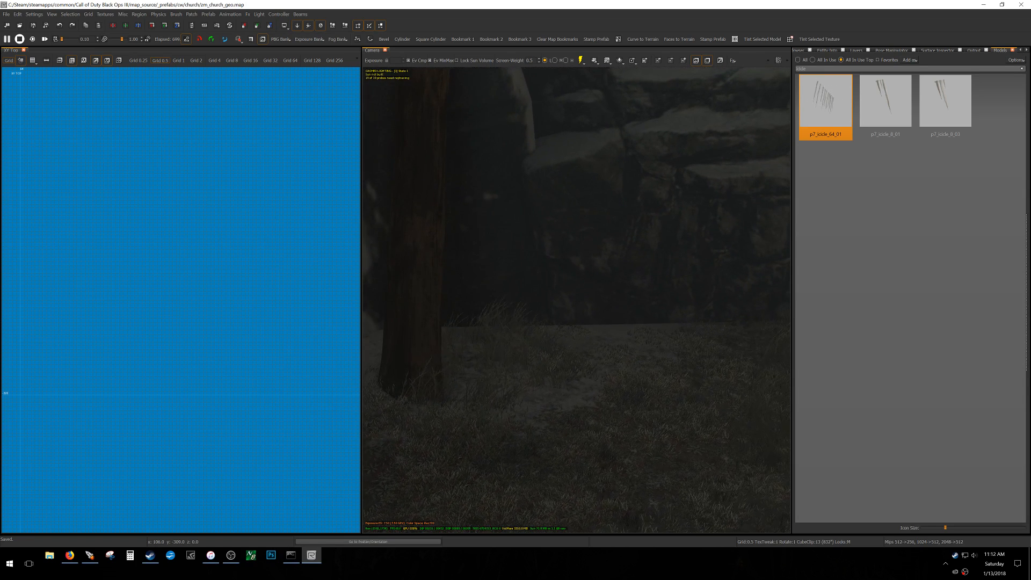
- Filter all available models by "rock snow" and place the flat snowy rock on the grass in front of the cliff
{"action": "key", "text": "m"}
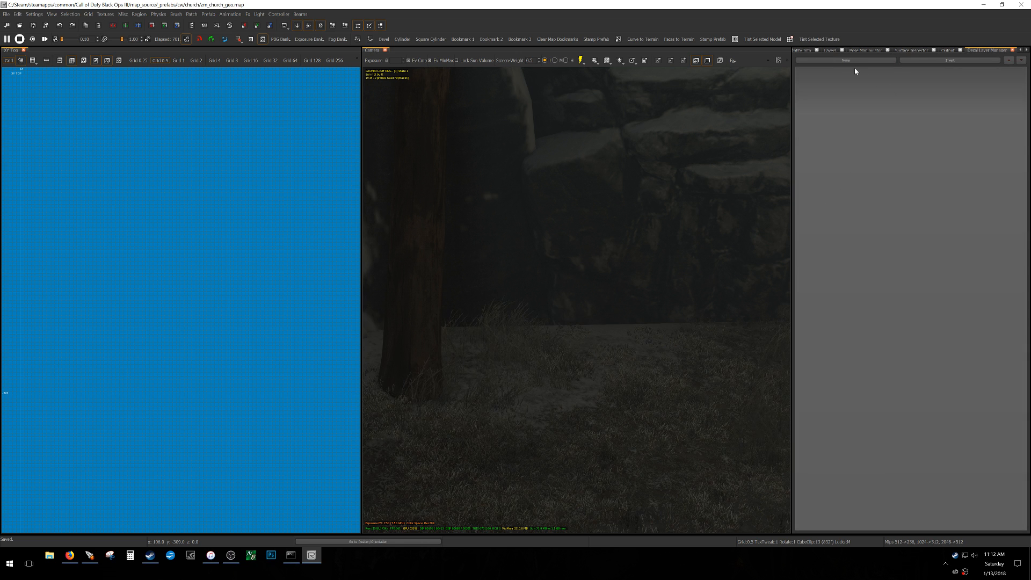
{"action": "key", "text": "m"}
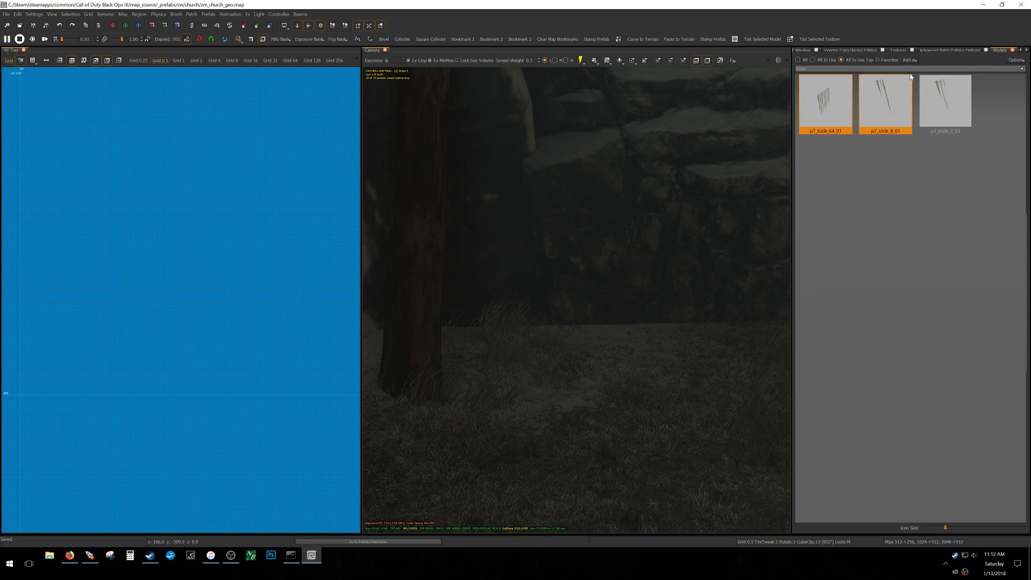
{"action": "double_click", "coordinate": [803, 68]}
{"action": "type", "text": "rock snow"}
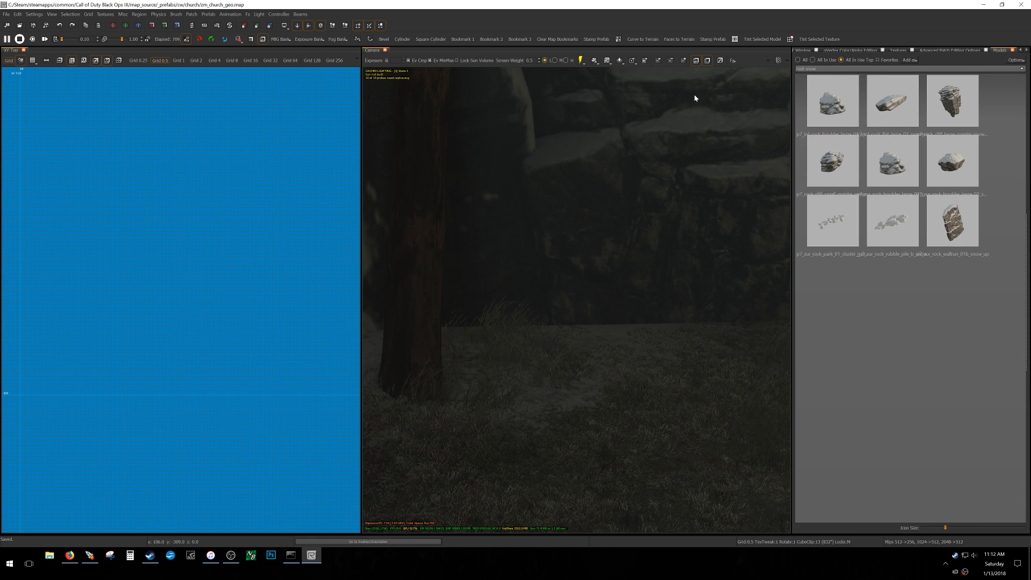
{"action": "left_click", "coordinate": [803, 59]}
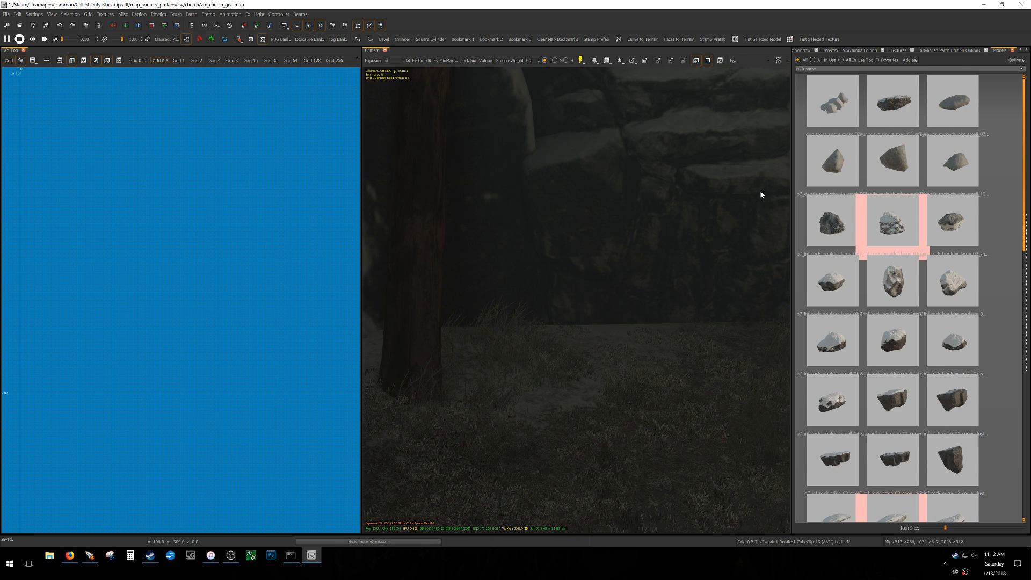
{"action": "left_click_drag", "start_coordinate": [892, 102], "coordinate": [638, 350]}
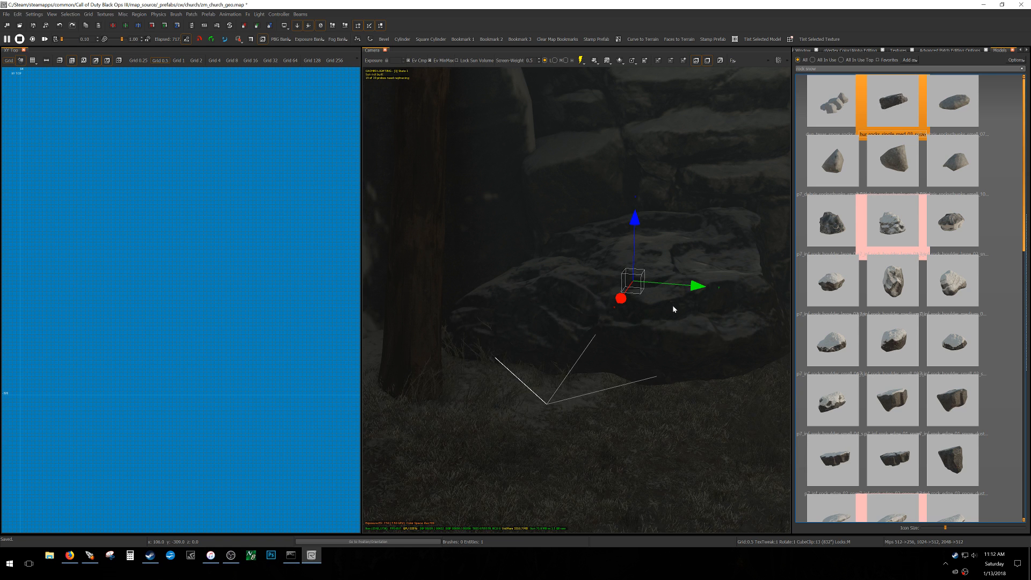
- Lower the flat snowy rock toward the ground and set its modelscale to 0.5
{"action": "left_click_drag", "start_coordinate": [635, 221], "coordinate": [639, 284]}
{"action": "key", "text": "n"}
{"action": "left_click", "coordinate": [897, 214]}
{"action": "type", "text": "0.5"}
{"action": "key", "text": "Return"}
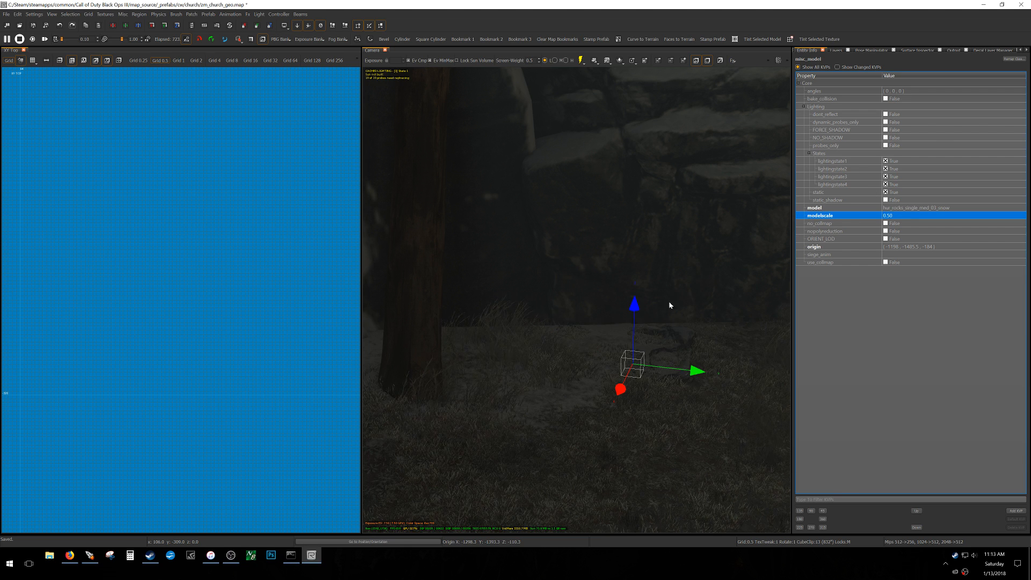
- Raise the scaled rock back above the grass and tilt it to follow the slope
{"action": "right_click_drag", "start_coordinate": [669, 300], "coordinate": [695, 287]}
{"action": "left_click_drag", "start_coordinate": [611, 319], "coordinate": [626, 272]}
{"action": "key", "text": "r"}
{"action": "left_click_drag", "start_coordinate": [596, 355], "coordinate": [600, 352]}
{"action": "left_click_drag", "start_coordinate": [599, 353], "coordinate": [676, 342]}
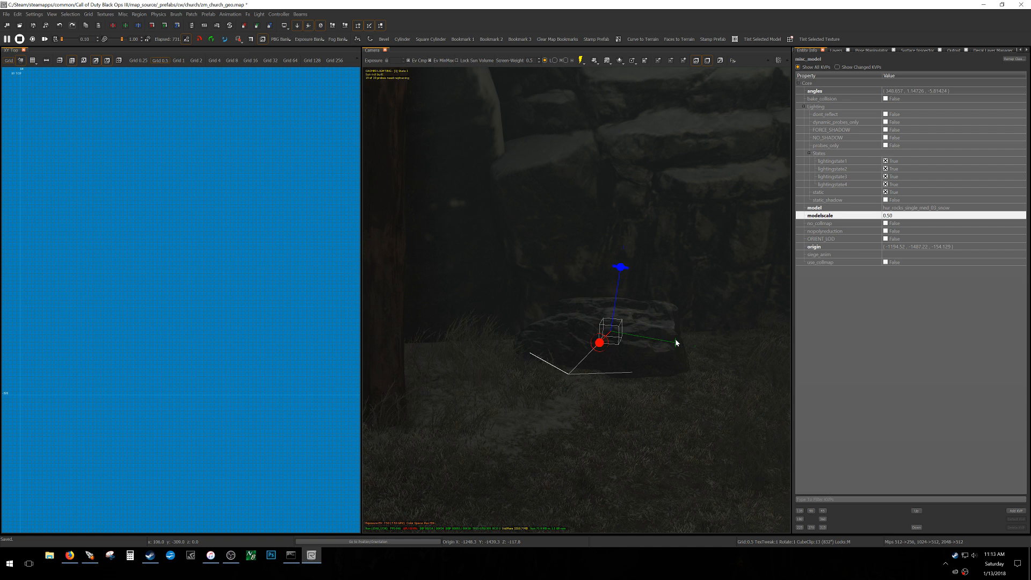
- Move the rock closer along the cliff base and turn it about its vertical axis
{"action": "key", "text": "r"}
{"action": "left_click_drag", "start_coordinate": [600, 341], "coordinate": [613, 331]}
{"action": "mouse_move", "coordinate": [613, 331]}
{"action": "right_mouse_down"}
{"action": "mouse_move", "coordinate": [591, 323]}
{"action": "mouse_move", "coordinate": [639, 349]}
{"action": "mouse_move", "coordinate": [617, 371]}
{"action": "mouse_move", "coordinate": [626, 344]}
{"action": "right_mouse_up"}
{"action": "key", "text": "w"}
{"action": "key", "text": "r"}
{"action": "left_click_drag", "start_coordinate": [612, 191], "coordinate": [615, 196]}
{"action": "key", "text": "w"}
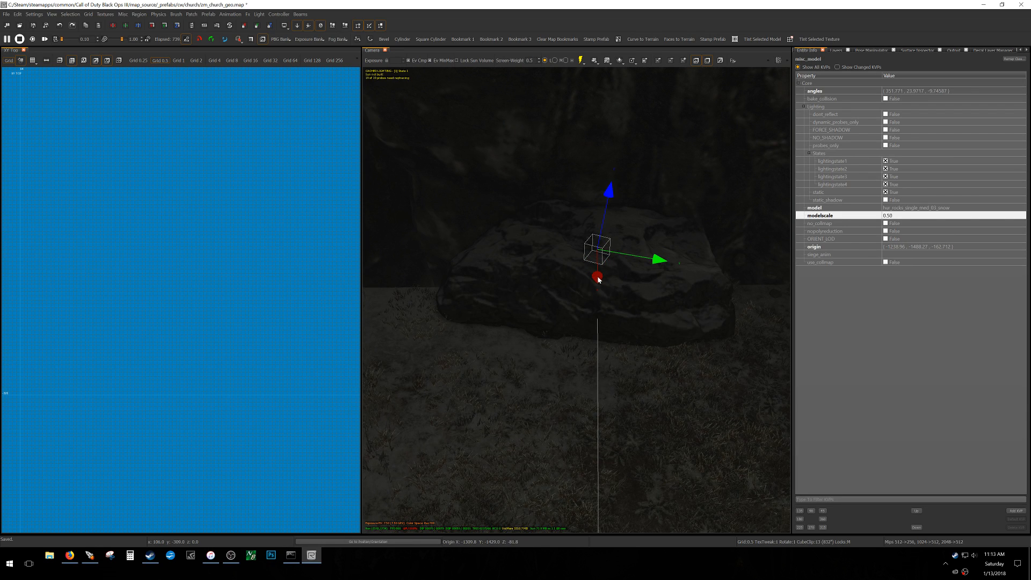
- Shift the rock slightly forward, sink it into the grass, adjust its tilt, deselect it and save the map
{"action": "left_click_drag", "start_coordinate": [598, 278], "coordinate": [602, 285]}
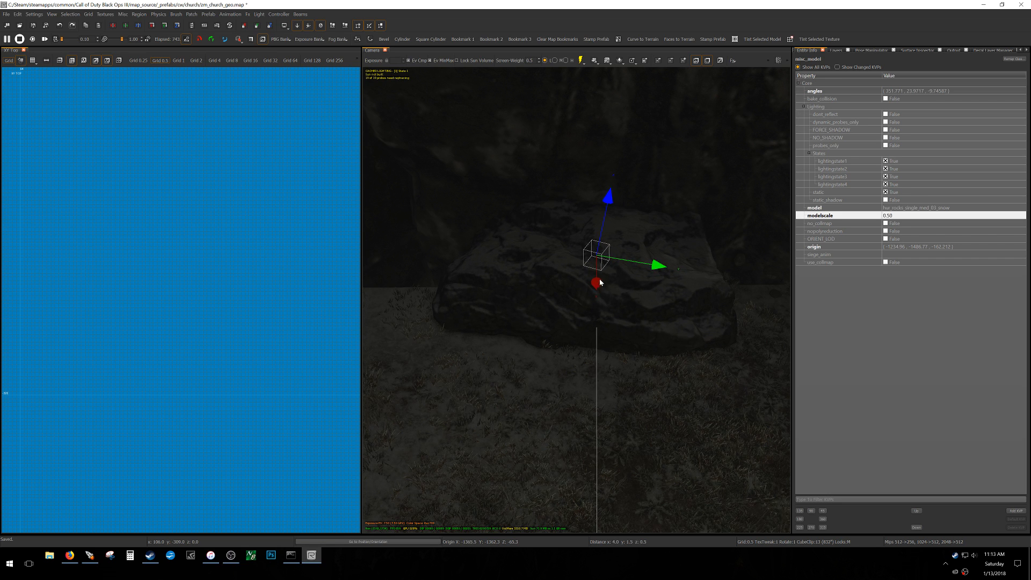
{"action": "left_click_drag", "start_coordinate": [608, 202], "coordinate": [607, 225]}
{"action": "key", "text": "r"}
{"action": "left_click_drag", "start_coordinate": [655, 289], "coordinate": [655, 285]}
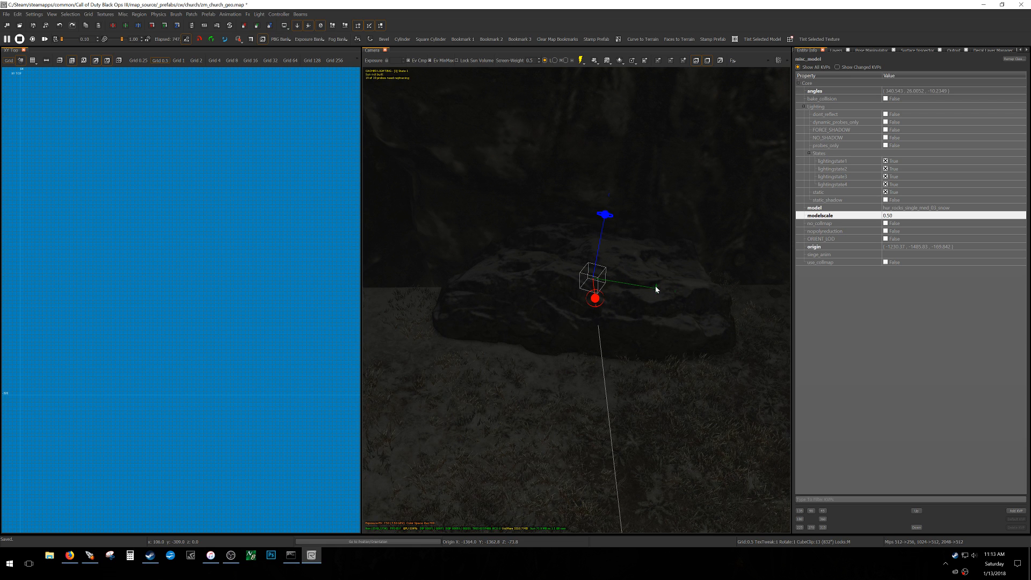
{"action": "key", "text": "r"}
{"action": "key", "text": "Escape"}
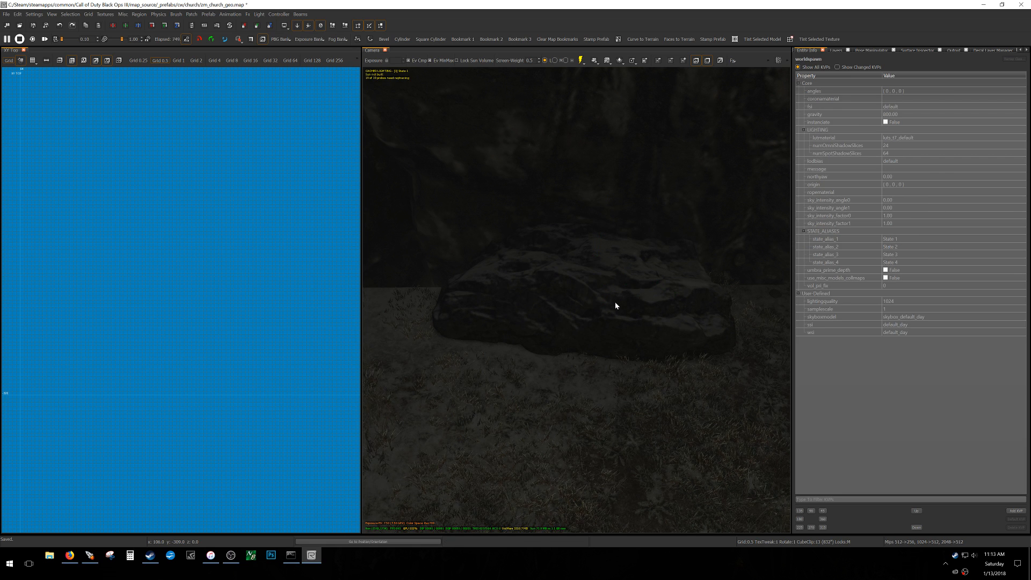
{"action": "right_click_drag", "start_coordinate": [616, 302], "coordinate": [617, 314]}
{"action": "key", "text": "ctrl+s"}
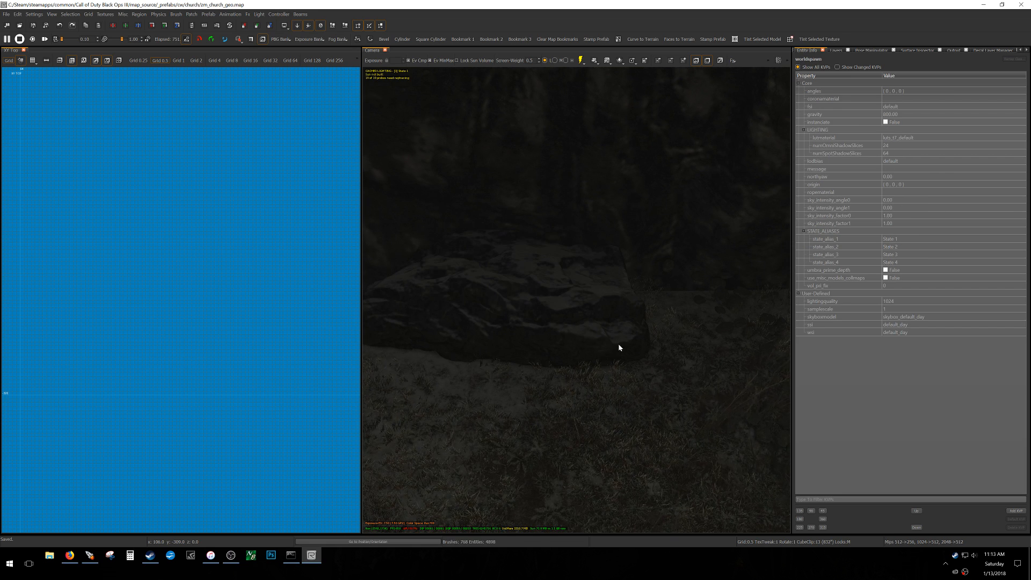
- Place the medium snow-topped boulder beside the flat rock and set its modelscale to 0.5
{"action": "key", "text": "m"}
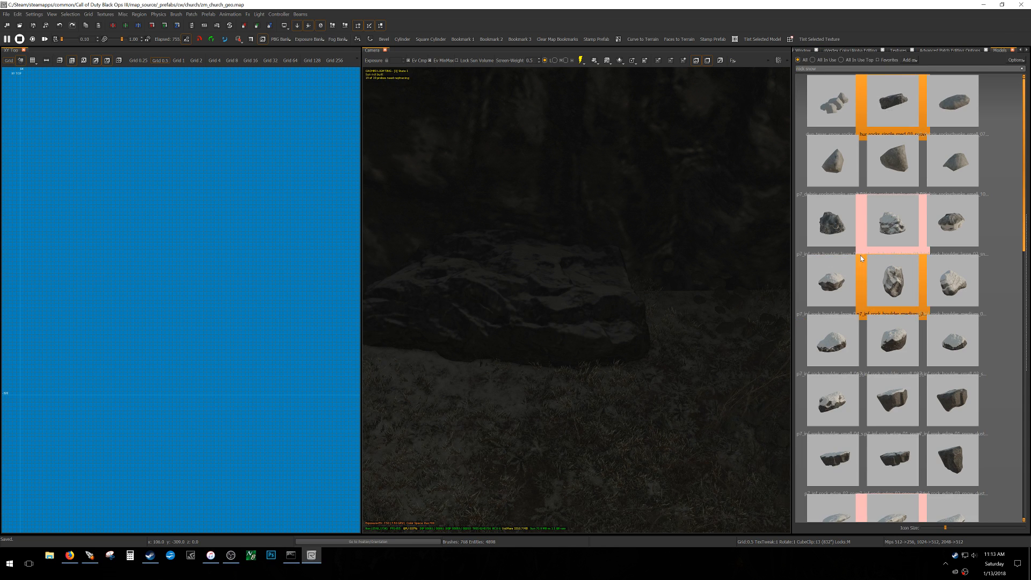
{"action": "scroll", "coordinate": [868, 264], "scroll_direction": "down", "scroll_amount": 3}
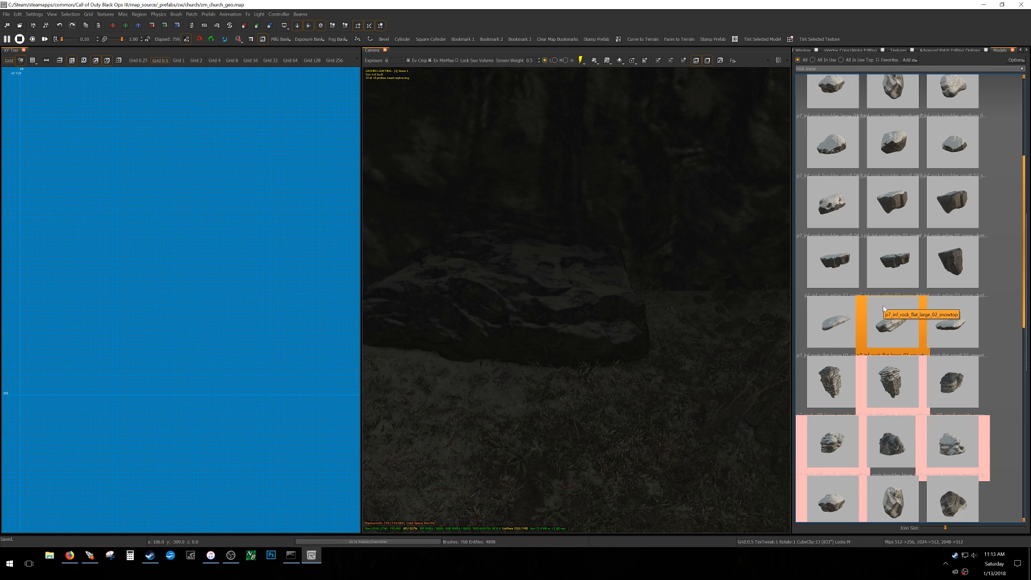
{"action": "left_click_drag", "start_coordinate": [891, 499], "coordinate": [719, 346]}
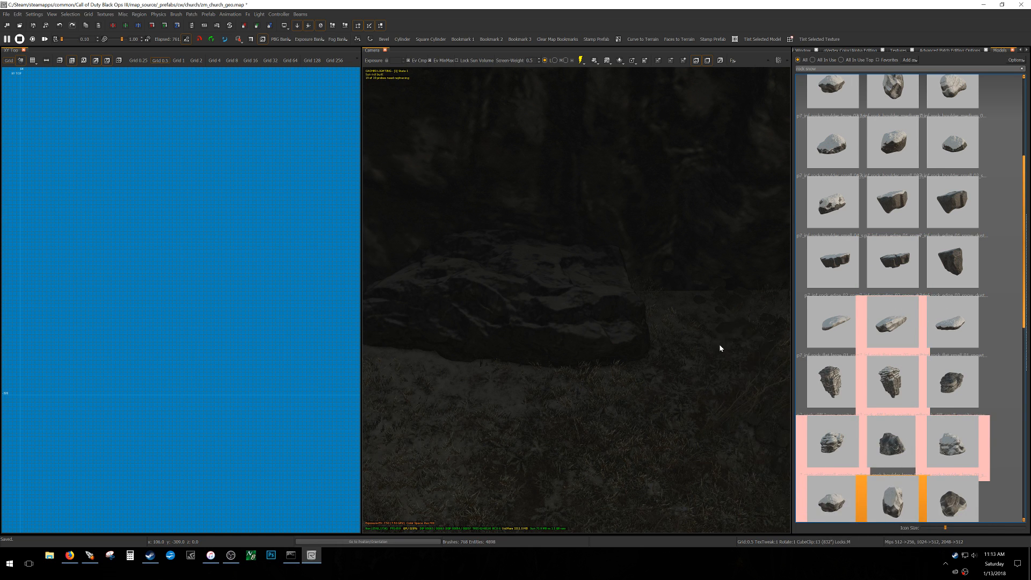
{"action": "right_click_drag", "start_coordinate": [661, 341], "coordinate": [661, 320]}
{"action": "key", "text": "n"}
{"action": "left_click", "coordinate": [914, 215]}
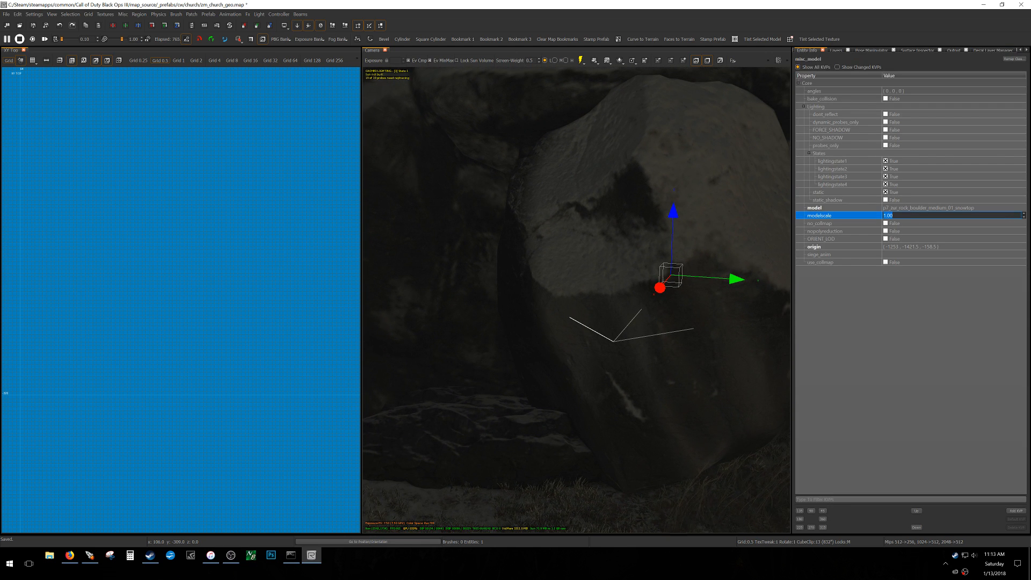
{"action": "type", "text": "0.5"}
{"action": "key", "text": "Return"}
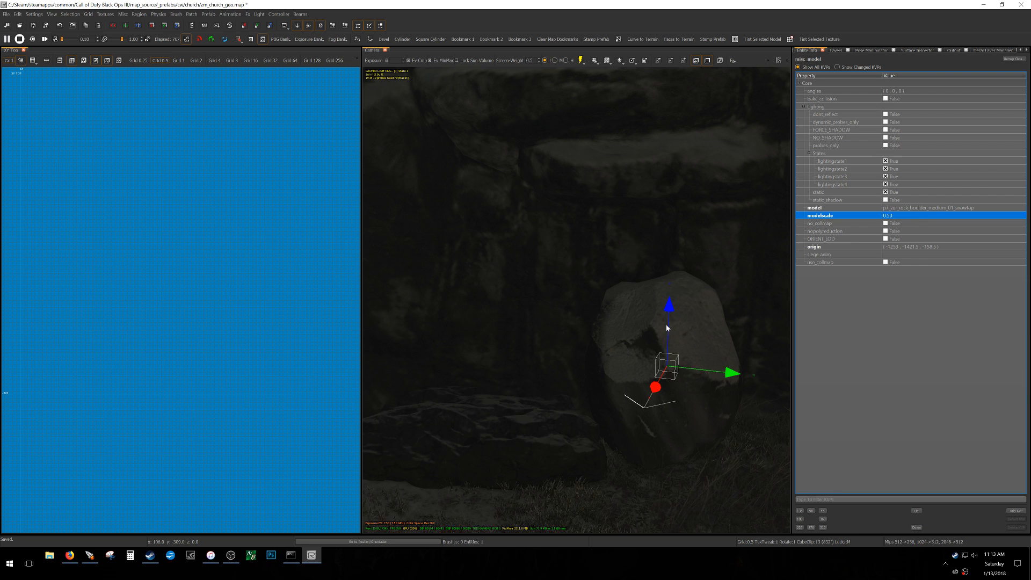
- Lower the snow-topped boulder into the ground and delete it
{"action": "left_click_drag", "start_coordinate": [669, 304], "coordinate": [656, 359]}
{"action": "left_click_drag", "start_coordinate": [648, 453], "coordinate": [660, 435]}
{"action": "key", "text": "BackSpace"}
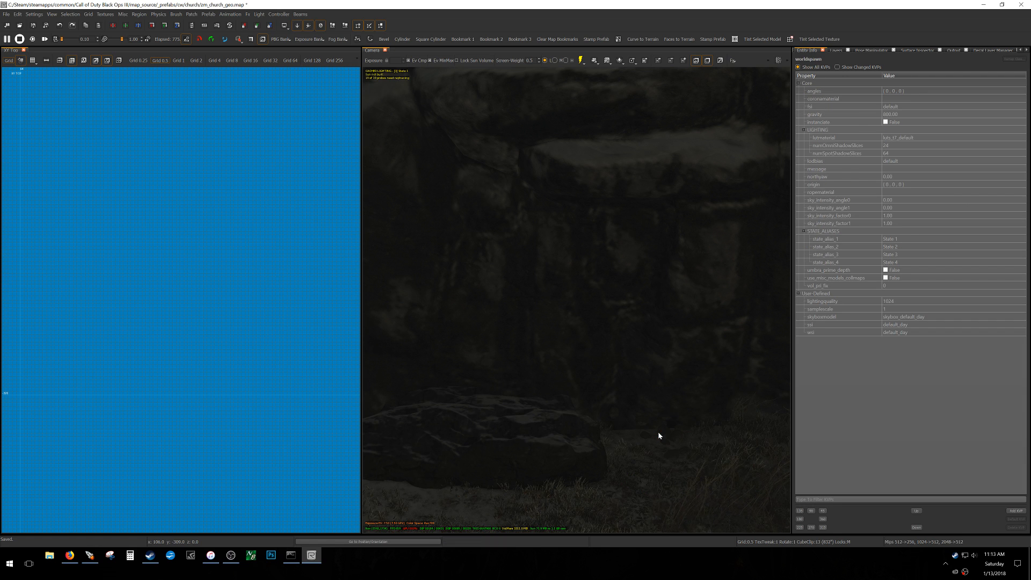
- Look through the snowy rock models and filter the model browser by "rock pile"
{"action": "key", "text": "m"}
{"action": "scroll", "coordinate": [890, 462], "scroll_direction": "down", "scroll_amount": 3}
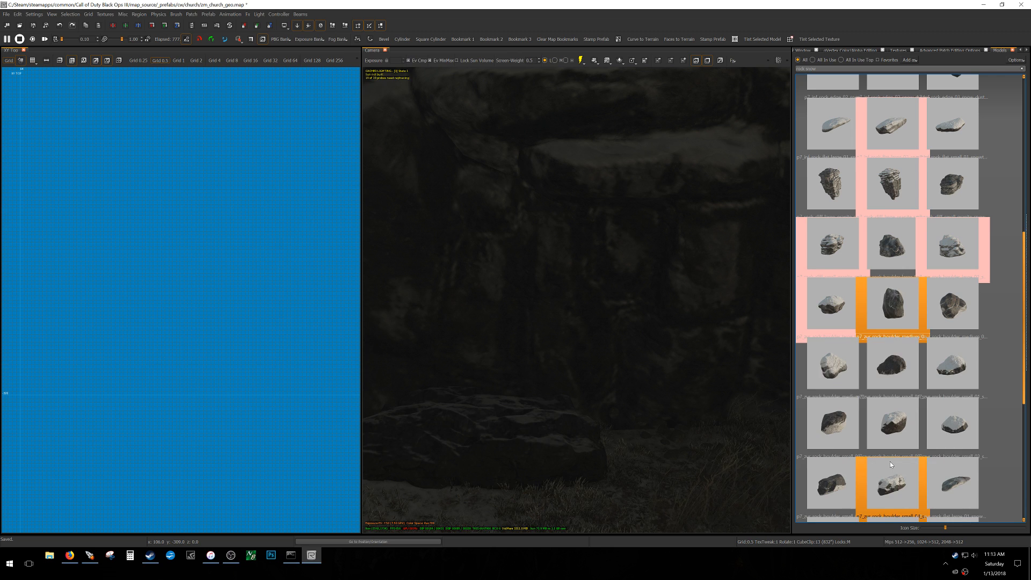
{"action": "scroll", "coordinate": [889, 464], "scroll_direction": "down", "scroll_amount": 3}
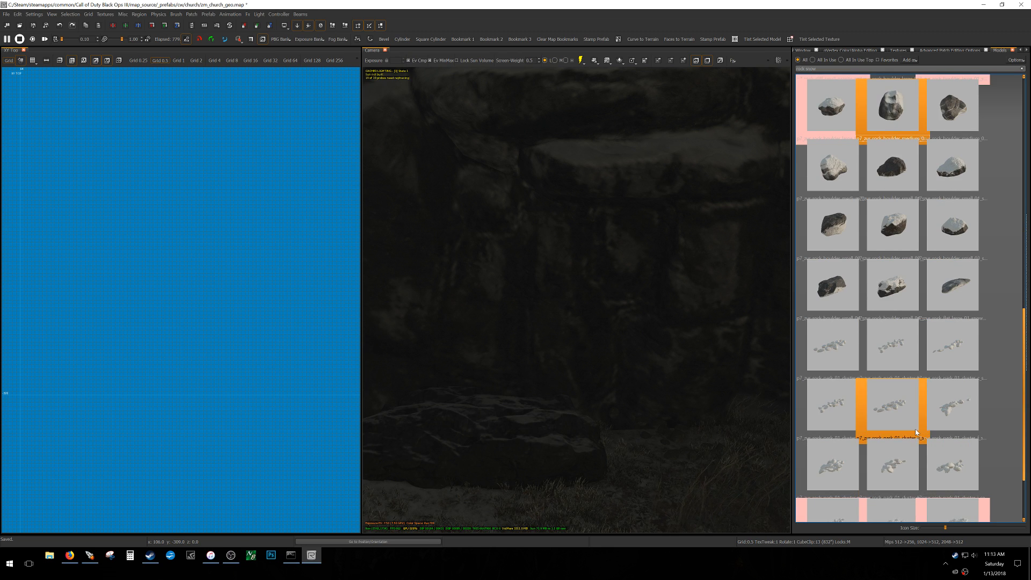
{"action": "scroll", "coordinate": [916, 434], "scroll_direction": "down", "scroll_amount": 1}
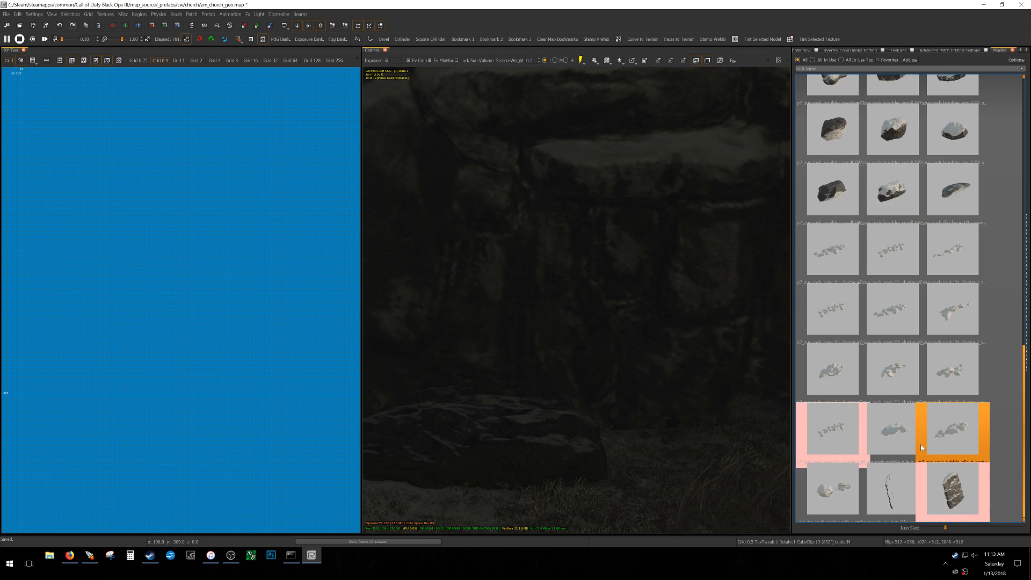
{"action": "scroll", "coordinate": [913, 429], "scroll_direction": "up", "scroll_amount": 5}
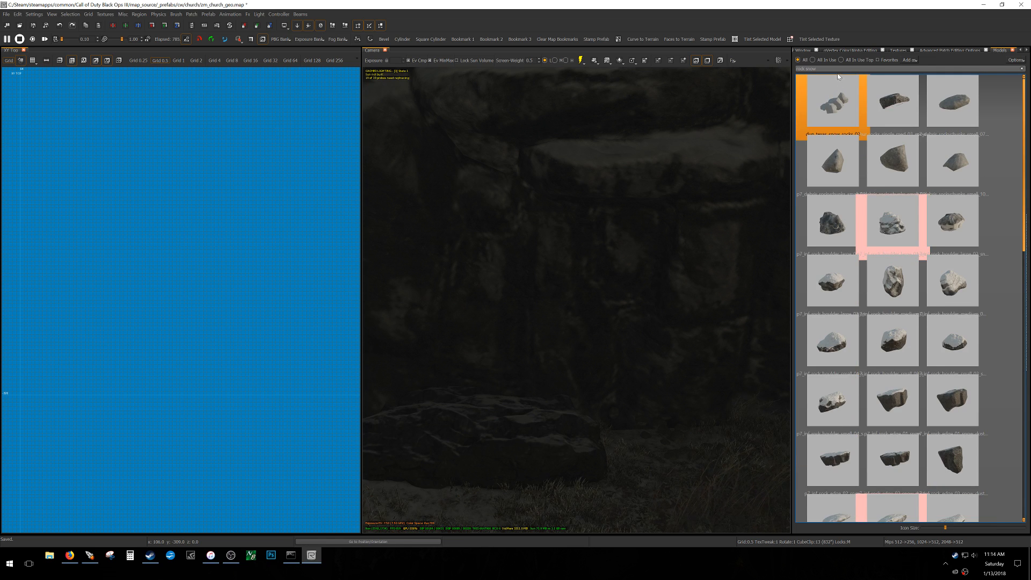
{"action": "double_click", "coordinate": [810, 69]}
{"action": "type", "text": "pile"}
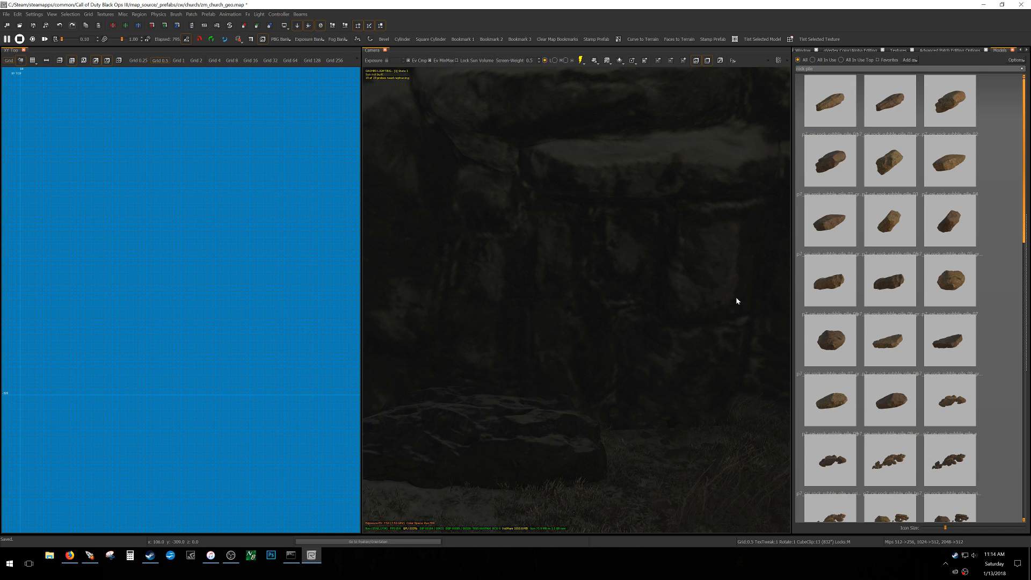
- Place the light-coloured rubble pile model on the grass at the end of the flat rock
{"action": "right_click_drag", "start_coordinate": [738, 299], "coordinate": [704, 384]}
{"action": "scroll", "coordinate": [898, 359], "scroll_direction": "down", "scroll_amount": 3}
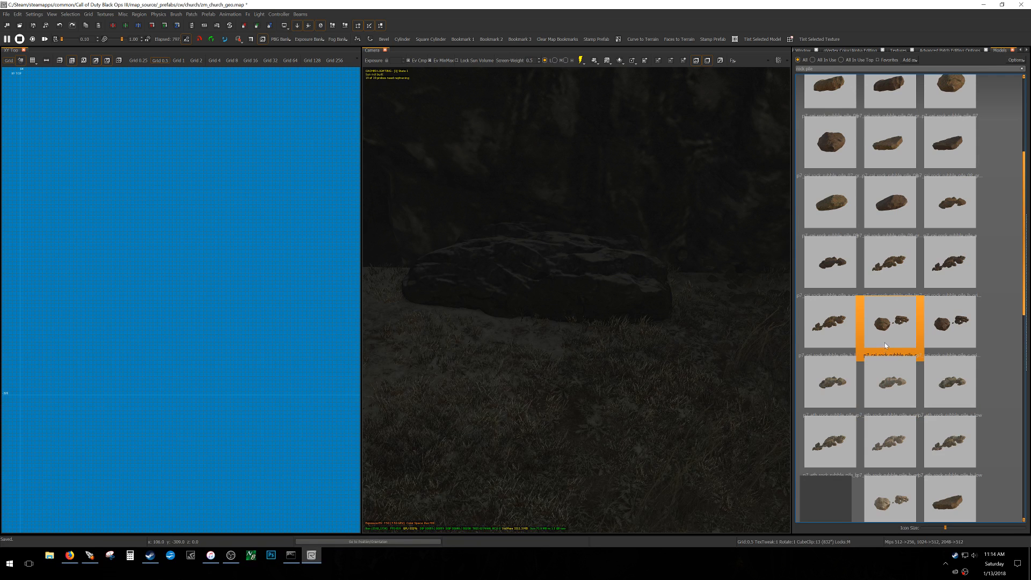
{"action": "right_click_drag", "start_coordinate": [719, 371], "coordinate": [757, 392]}
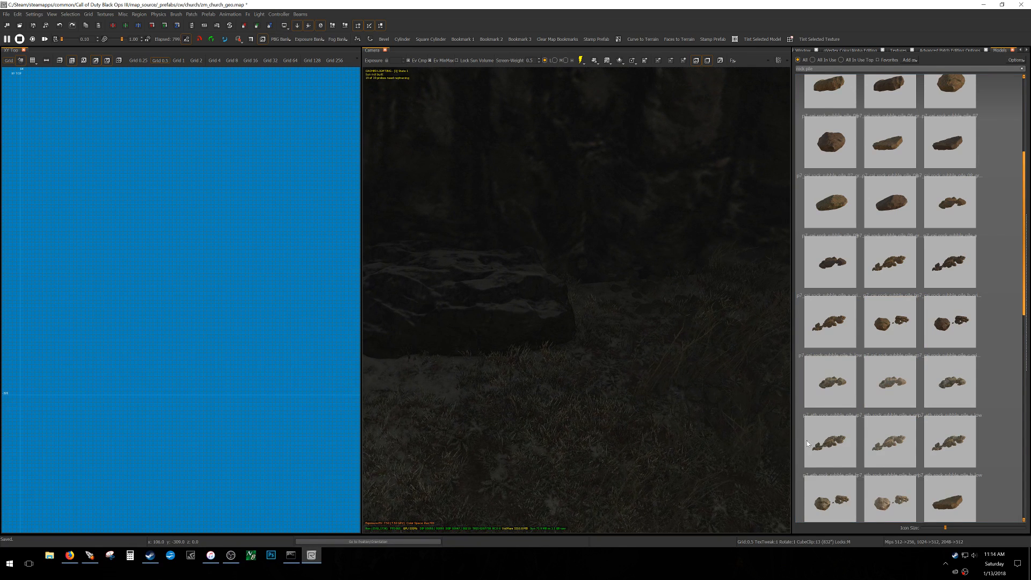
{"action": "left_click_drag", "start_coordinate": [861, 495], "coordinate": [684, 349]}
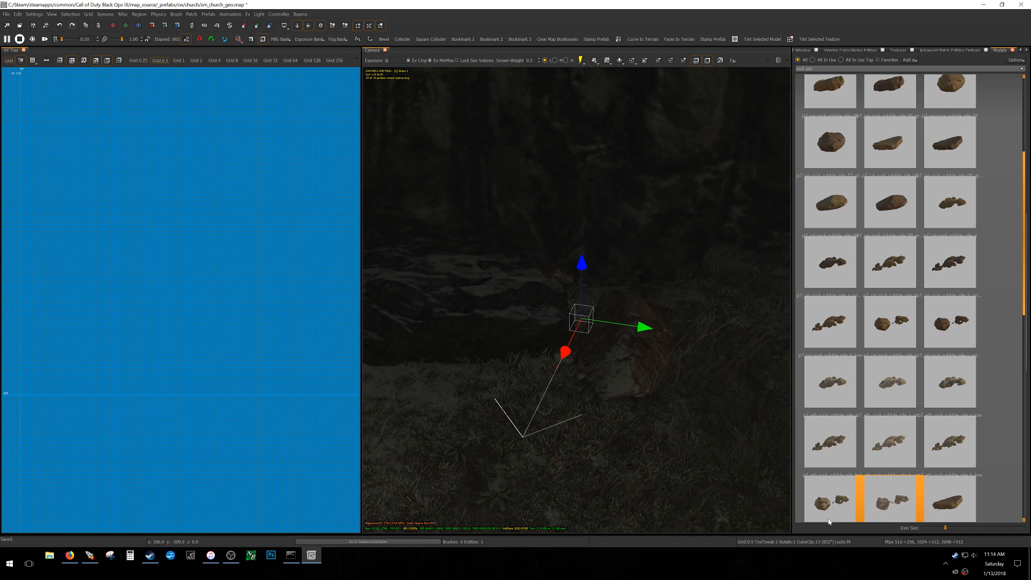
- Position the light rubble rocks near the tree trunk and at the snowy cliff base
{"action": "key", "text": "ctrl+z"}
{"action": "right_click_drag", "start_coordinate": [683, 382], "coordinate": [656, 364]}
{"action": "key", "text": "ctrl+z"}
{"action": "key", "text": "ctrl+z"}
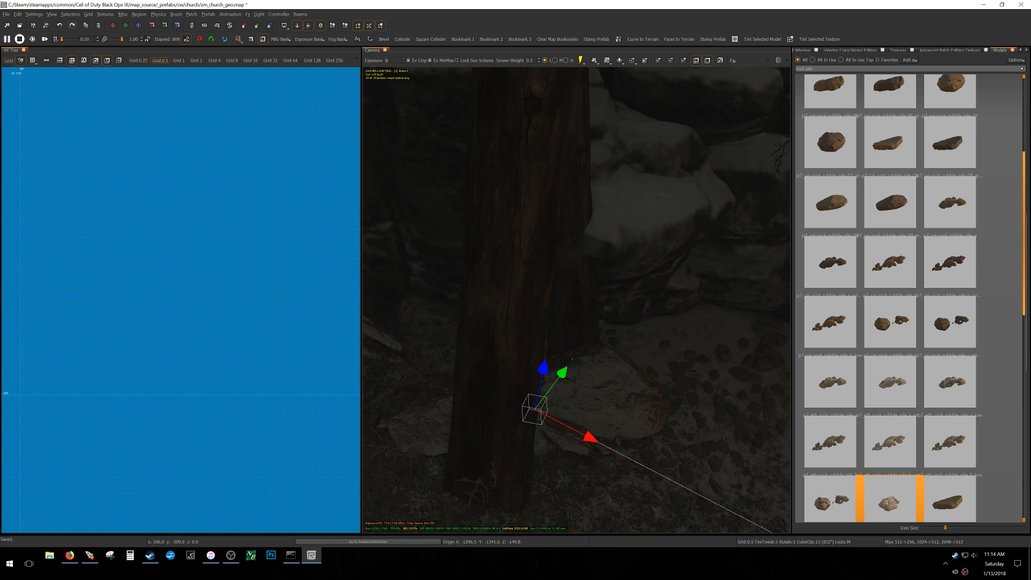
{"action": "left_click", "coordinate": [744, 355]}
- Compare rubble models on the selected rock, filter by "rock pile grime" and swap it for the light p7_eth_rock_rubble_pile_b model
{"action": "left_click", "coordinate": [821, 502]}
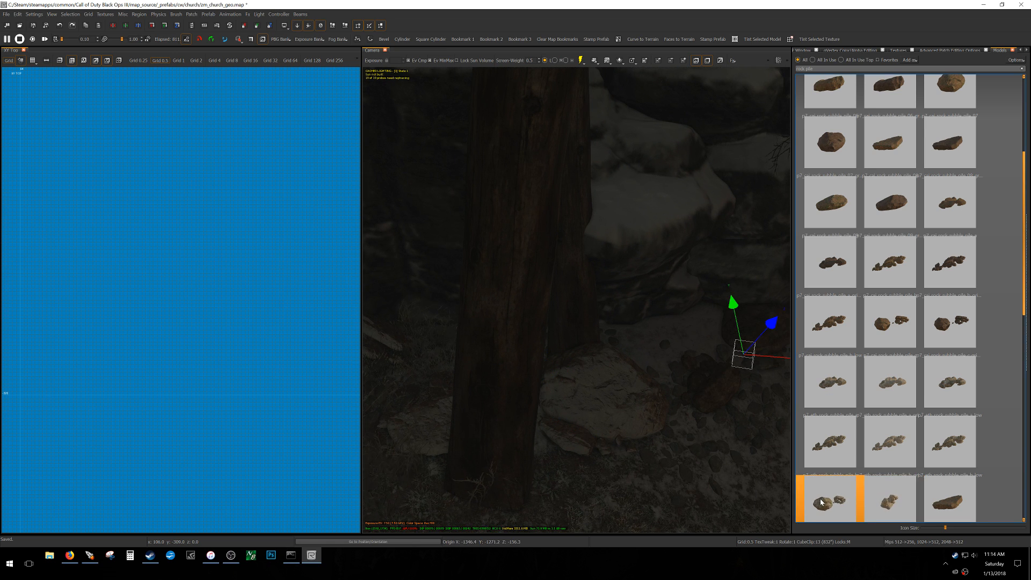
{"action": "left_click", "coordinate": [898, 494]}
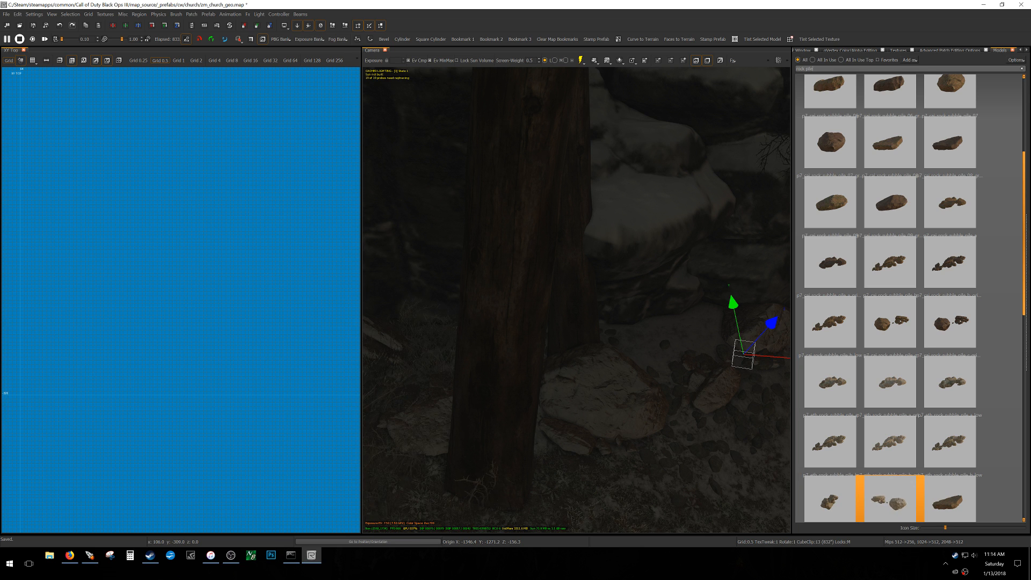
{"action": "right_click_drag", "start_coordinate": [585, 482], "coordinate": [617, 349]}
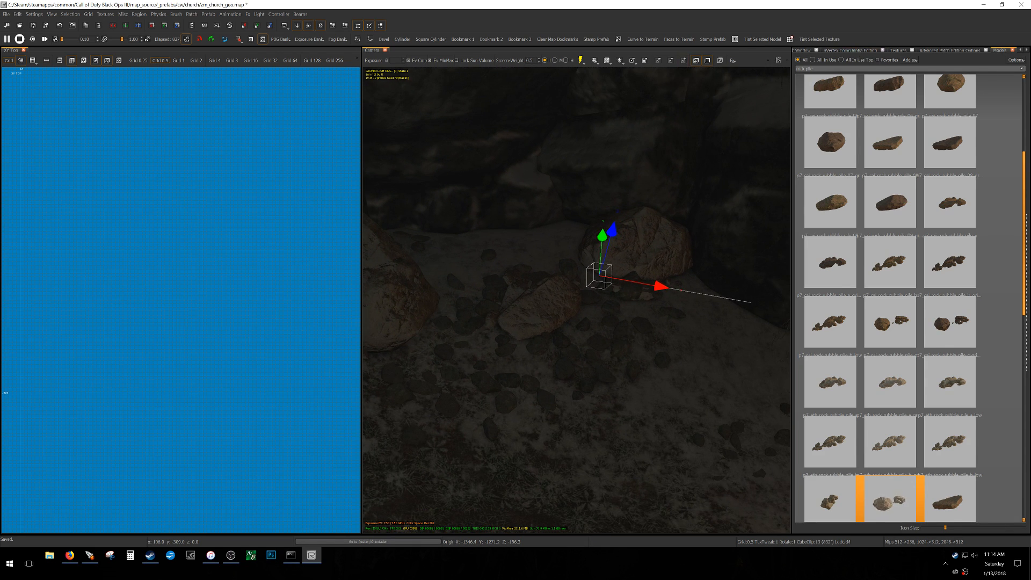
{"action": "right_click_drag", "start_coordinate": [698, 242], "coordinate": [700, 278]}
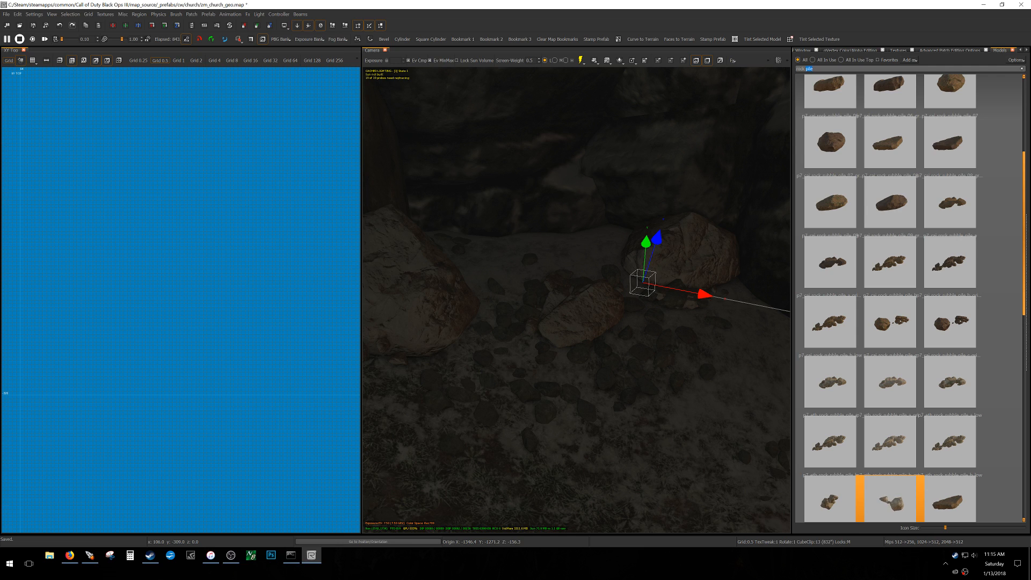
{"action": "type", "text": "grime"}
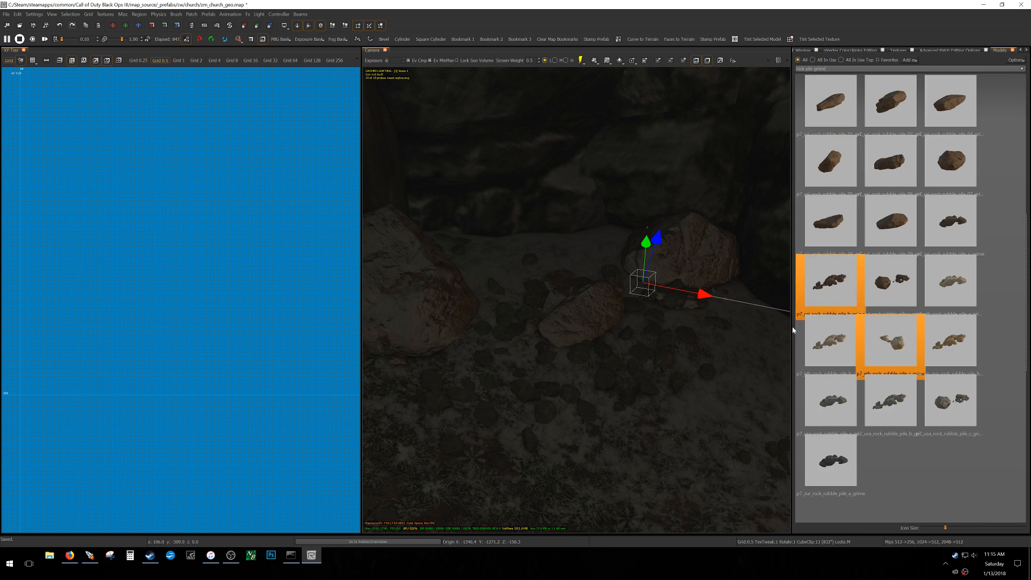
{"action": "left_click", "coordinate": [937, 341]}
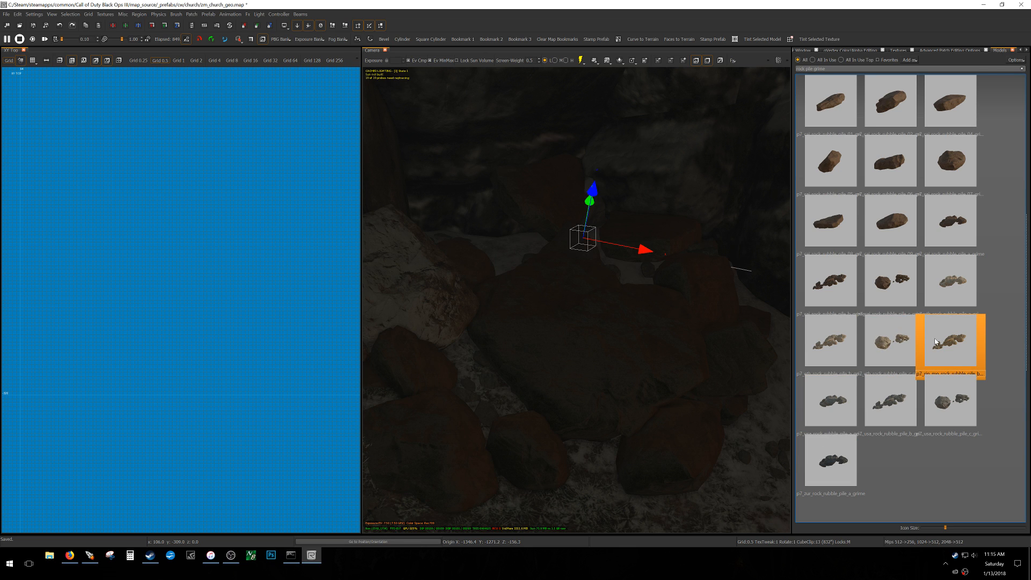
{"action": "left_click", "coordinate": [833, 347]}
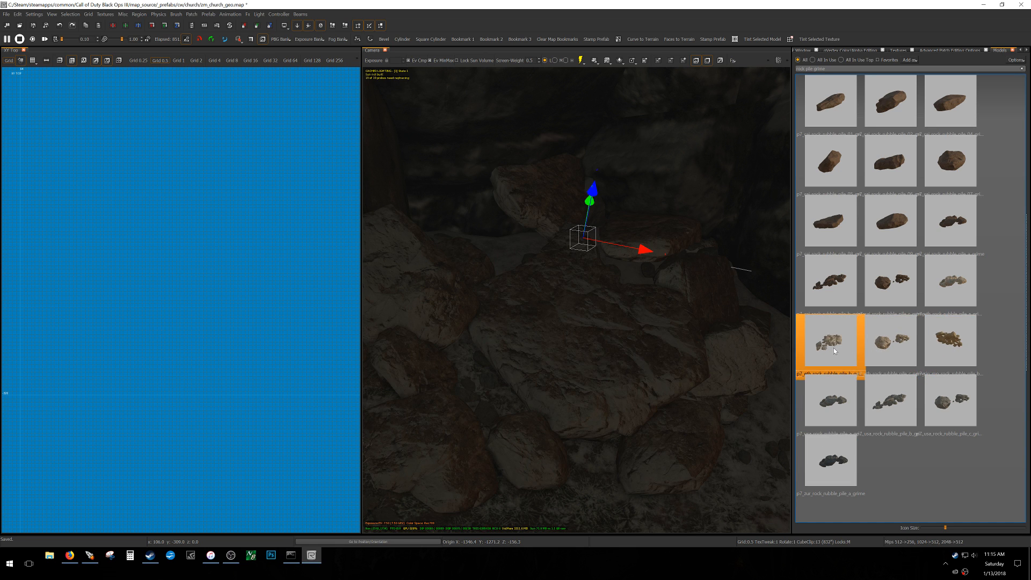
- Position the rubble pile against the cliff beside the flat rock, delete one selected piece and undo that deletion
{"action": "right_click_drag", "start_coordinate": [588, 332], "coordinate": [585, 426]}
{"action": "middle_click", "coordinate": [573, 361]}
{"action": "middle_click", "coordinate": [580, 394]}
{"action": "key", "text": "Escape"}
{"action": "left_click", "coordinate": [572, 415], "text": "shift"}
{"action": "key", "text": "BackSpace"}
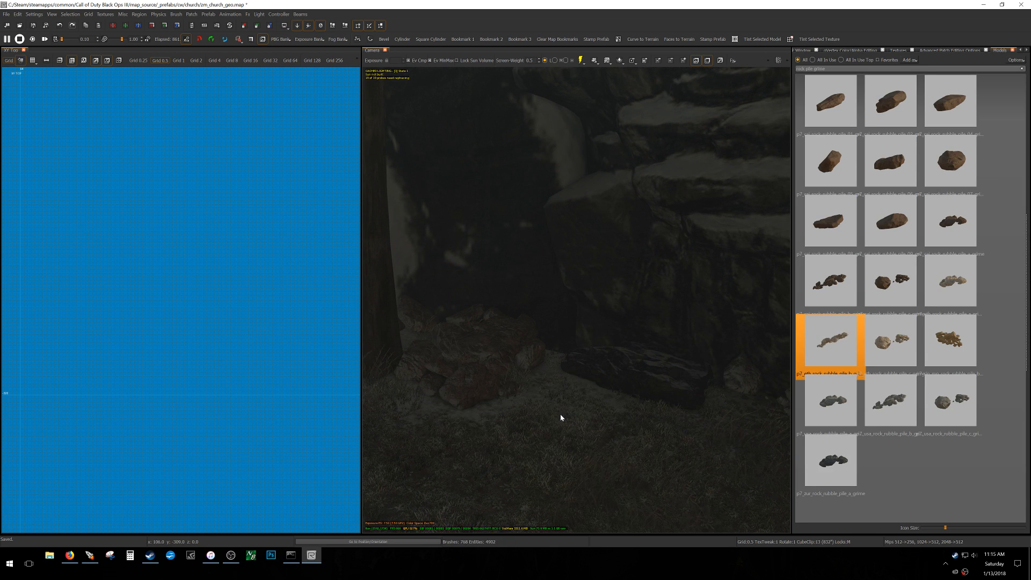
{"action": "key", "text": "ctrl+z"}
- Select the rubble piles along the cliff base and arrange them into a continuous band of rocks
{"action": "key", "text": "Escape"}
{"action": "right_click_drag", "start_coordinate": [566, 414], "coordinate": [569, 422]}
{"action": "left_click", "coordinate": [567, 358], "text": "shift"}
{"action": "mouse_move", "coordinate": [567, 357]}
{"action": "right_mouse_down"}
{"action": "mouse_move", "coordinate": [574, 348]}
{"action": "mouse_move", "coordinate": [630, 354]}
{"action": "mouse_move", "coordinate": [588, 379]}
{"action": "right_mouse_up"}
{"action": "key", "text": "Escape"}
{"action": "left_click", "coordinate": [540, 340], "text": "shift"}
{"action": "left_click", "coordinate": [577, 337], "text": "shift"}
{"action": "left_click", "coordinate": [498, 351], "text": "shift"}
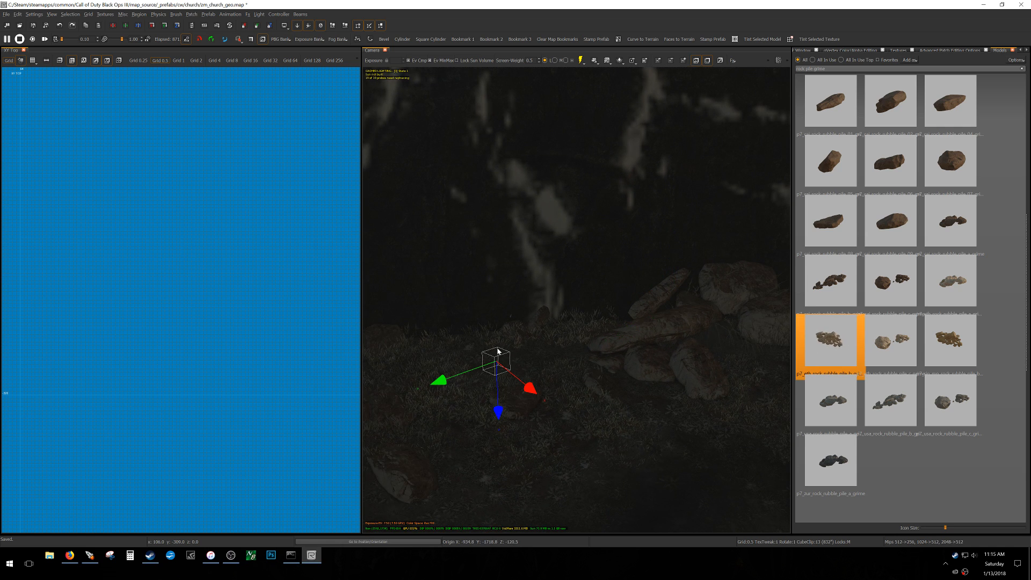
{"action": "left_click", "coordinate": [542, 337], "text": "shift"}
{"action": "right_click_drag", "start_coordinate": [569, 362], "coordinate": [552, 370]}
{"action": "left_click", "coordinate": [526, 353], "text": "shift"}
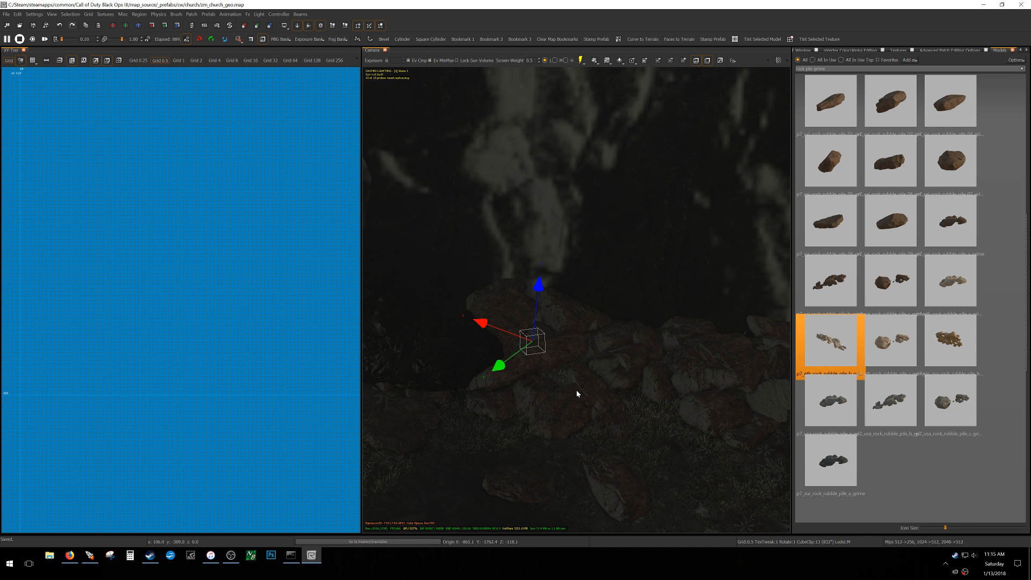
- Paste a copy of the rubble pile at the cliff base between the tree and the burning wreckage
{"action": "right_click_drag", "start_coordinate": [616, 413], "coordinate": [666, 368]}
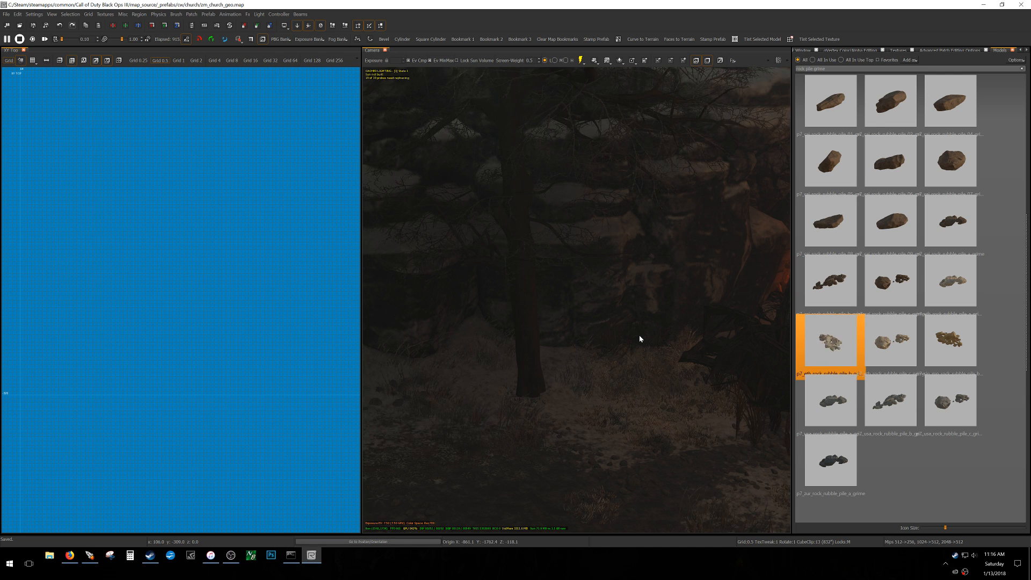
{"action": "right_click_drag", "start_coordinate": [639, 385], "coordinate": [619, 385]}
{"action": "key", "text": "ctrl+v"}
{"action": "right_click_drag", "start_coordinate": [632, 349], "coordinate": [637, 387]}
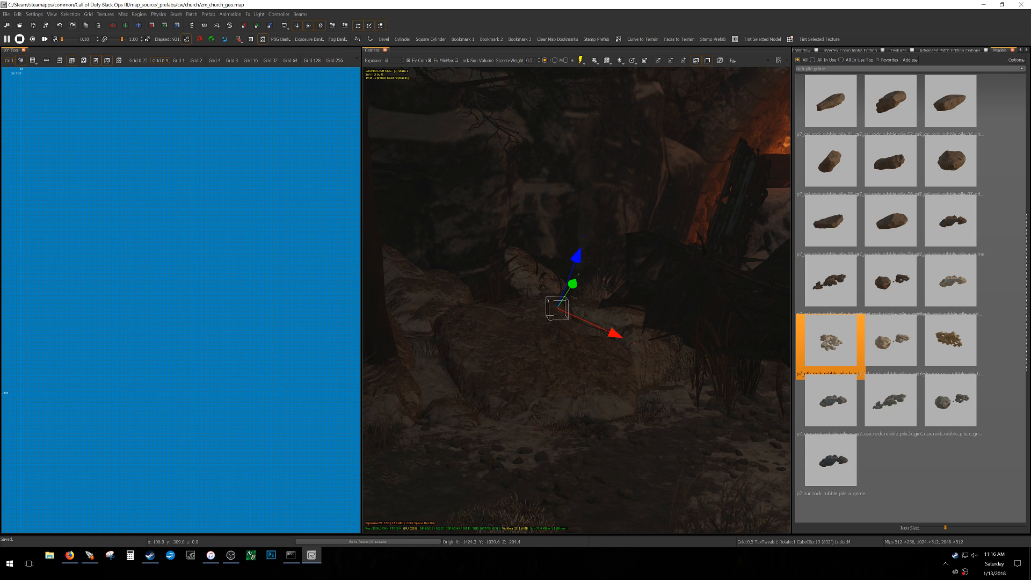
{"action": "key", "text": "alt+Tab"}
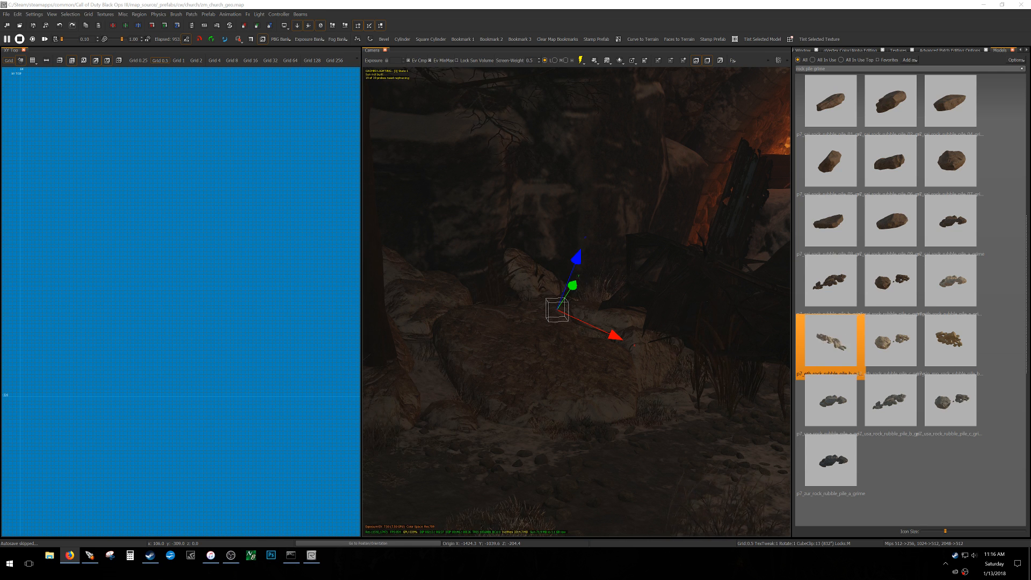
{"action": "key", "text": "XF86AudioLowerVolume"}
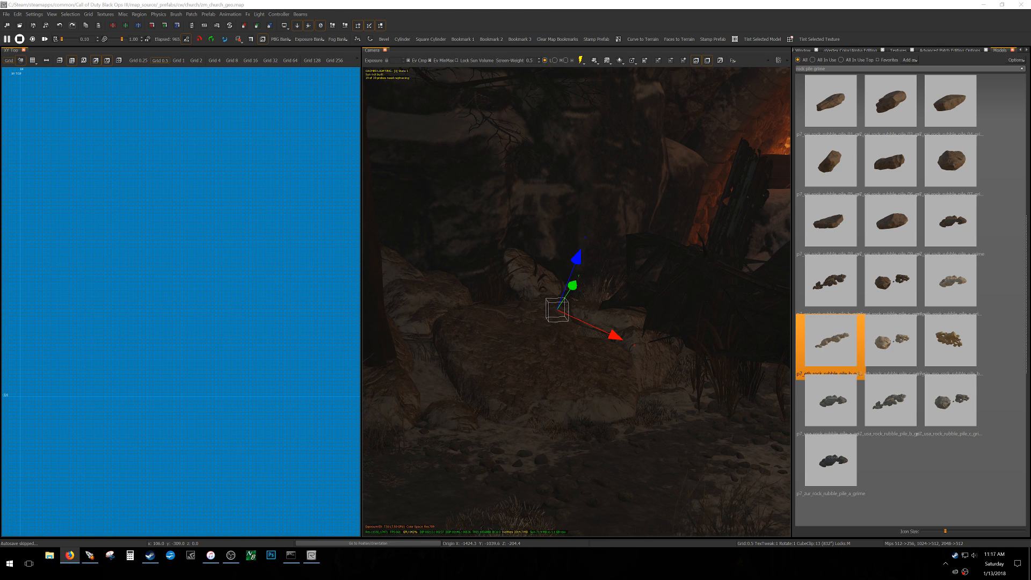
- Delete the rubble pile standing directly beside the tree, keeping the piles at the cliff on either side
{"action": "right_click_drag", "start_coordinate": [657, 364], "coordinate": [512, 369]}
{"action": "key", "text": "Escape"}
{"action": "left_click", "coordinate": [535, 299], "text": "shift"}
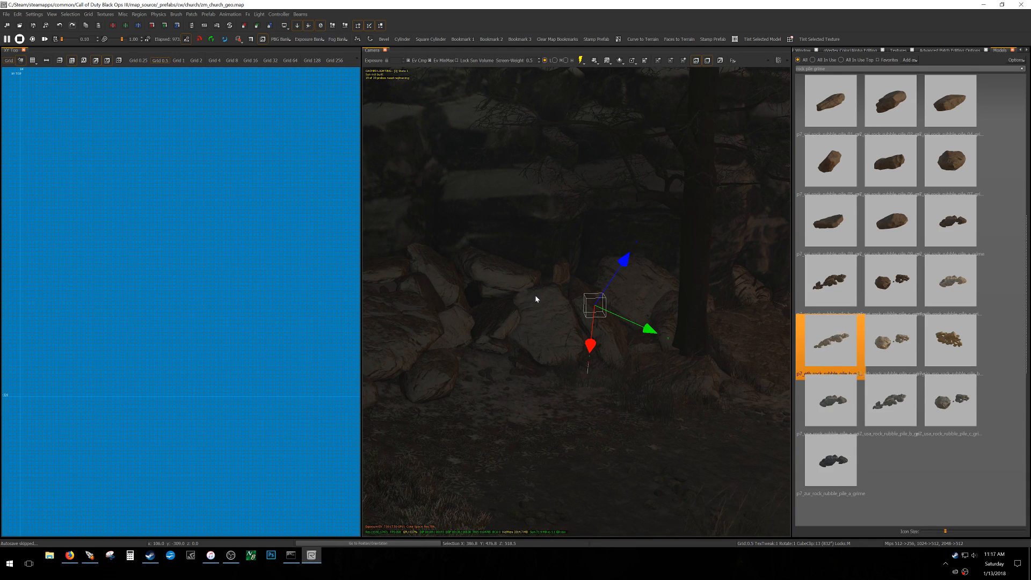
{"action": "key", "text": "Delete"}
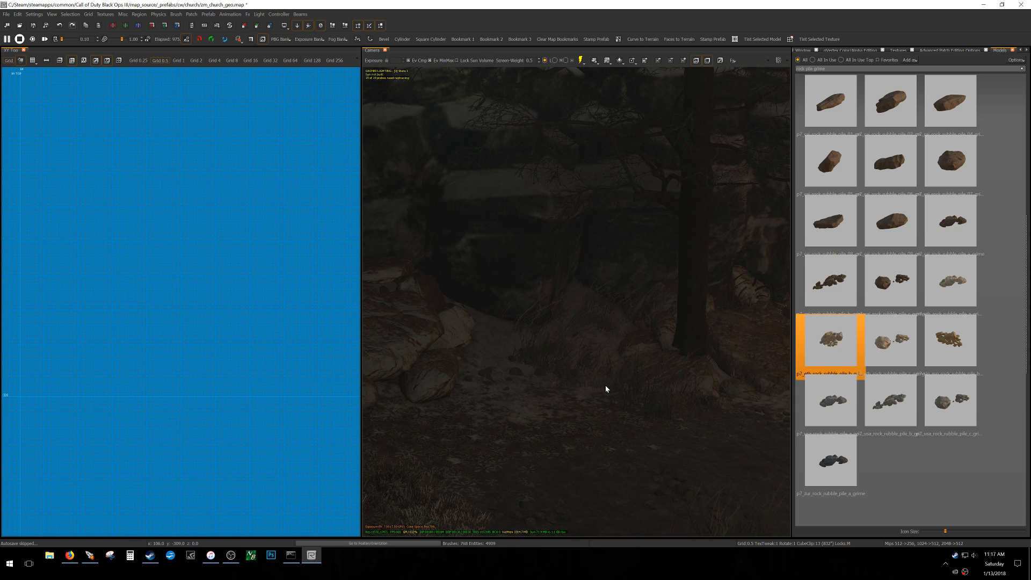
{"action": "right_click_drag", "start_coordinate": [610, 391], "coordinate": [623, 363]}
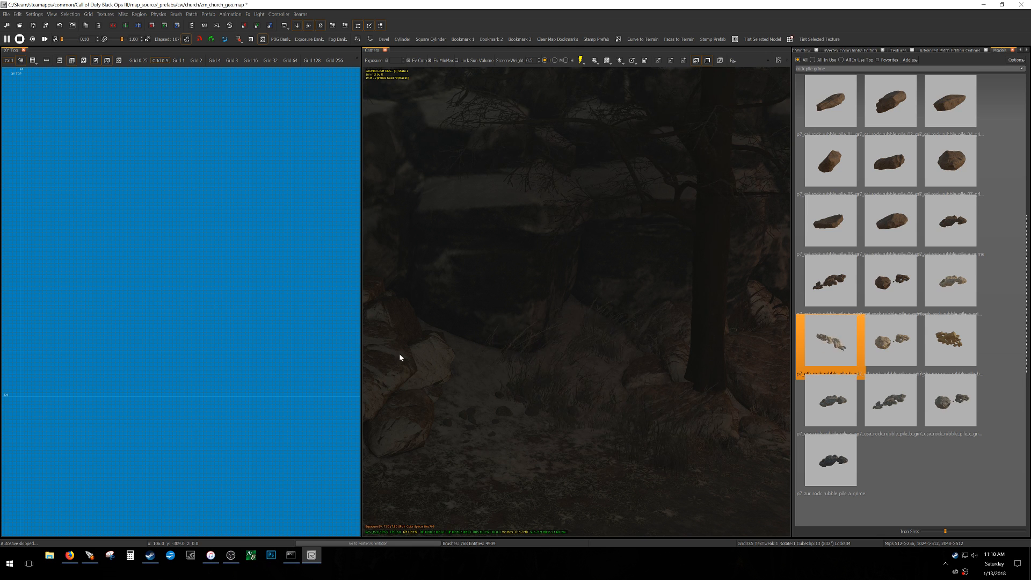
{"action": "right_click_drag", "start_coordinate": [589, 385], "coordinate": [589, 385]}
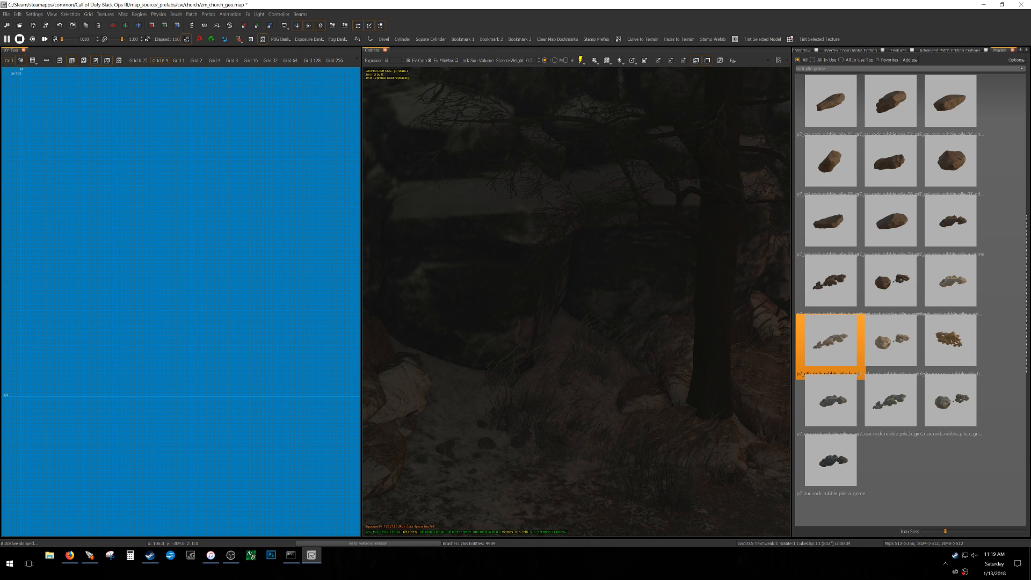
{"action": "key", "text": "alt+Tab"}
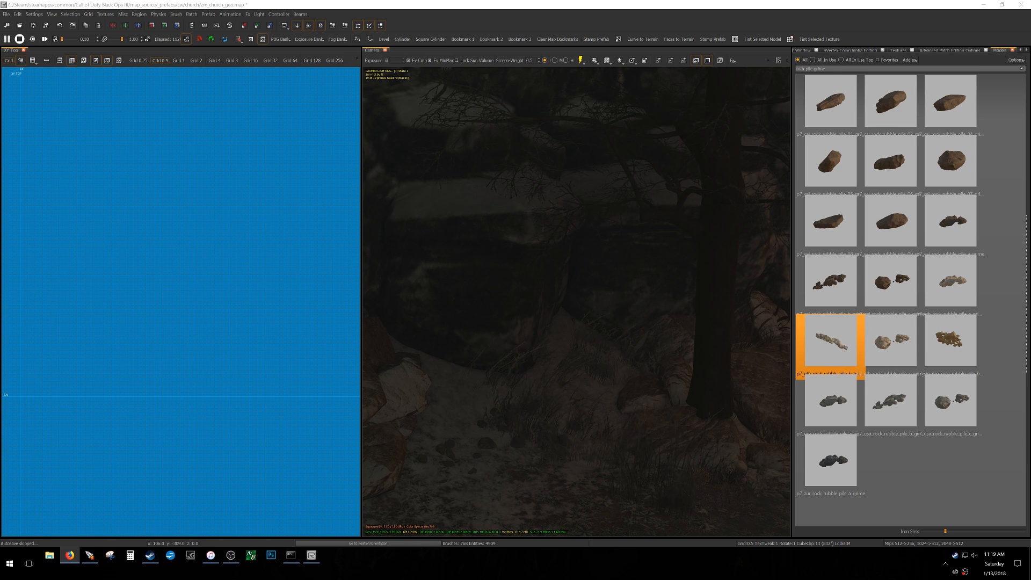
{"action": "mouse_move", "coordinate": [634, 384]}
{"action": "right_mouse_down"}
{"action": "mouse_move", "coordinate": [569, 371]}
{"action": "mouse_move", "coordinate": [642, 383]}
{"action": "right_mouse_up"}
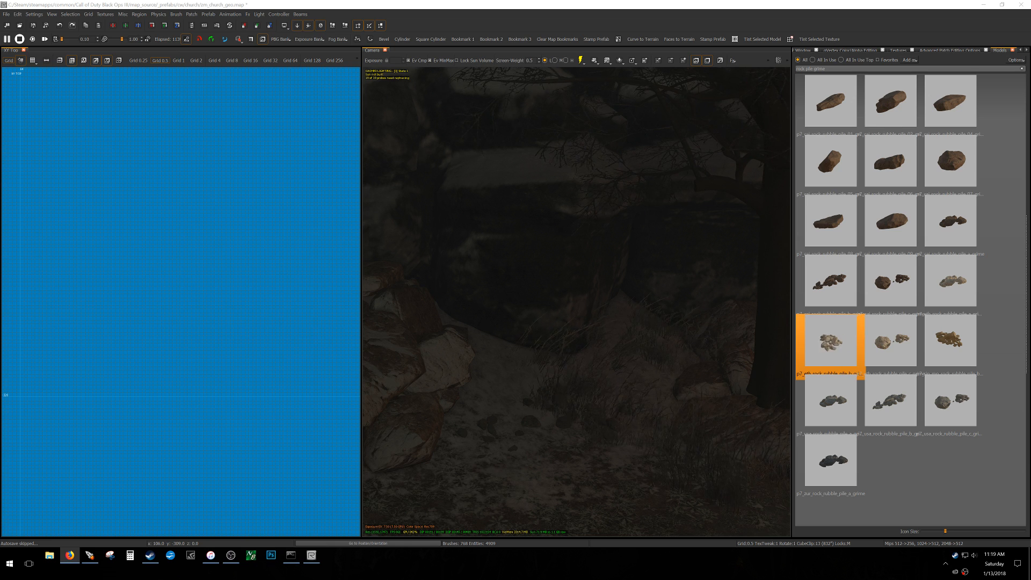
- Nudge the grass clump at the foot of the wall with the warning signs, deselect it and save the map
{"action": "right_click_drag", "start_coordinate": [671, 307], "coordinate": [773, 323]}
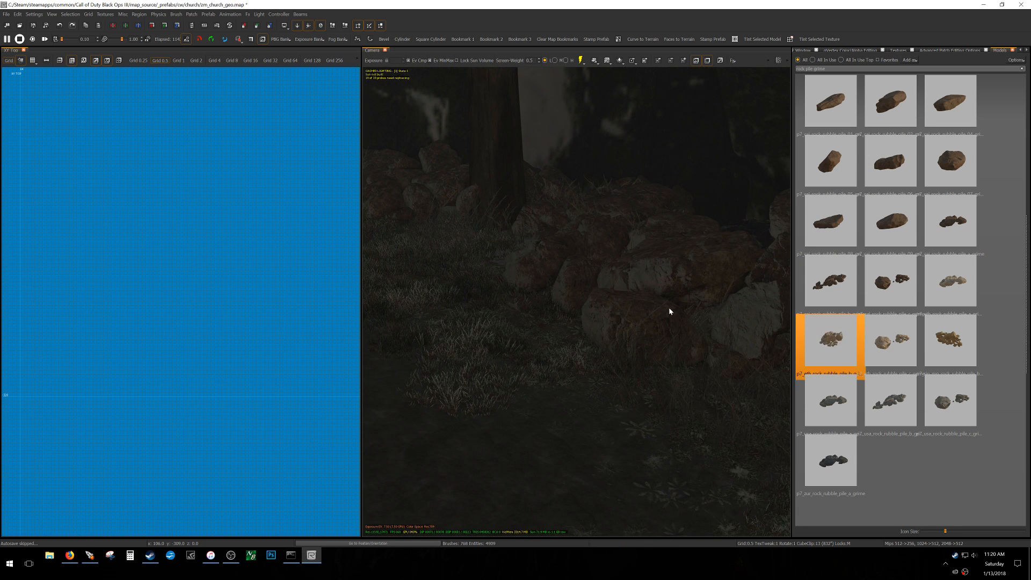
{"action": "right_click_drag", "start_coordinate": [692, 288], "coordinate": [730, 302]}
{"action": "left_click", "coordinate": [486, 209], "text": "shift"}
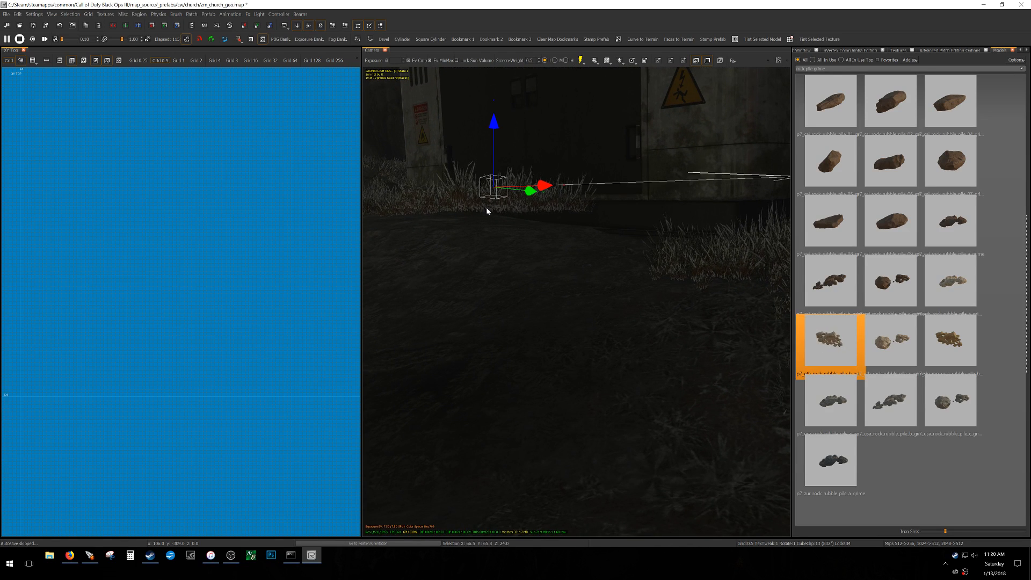
{"action": "right_click_drag", "start_coordinate": [505, 234], "coordinate": [548, 249]}
{"action": "key", "text": "Escape"}
{"action": "left_click", "coordinate": [562, 228], "text": "shift"}
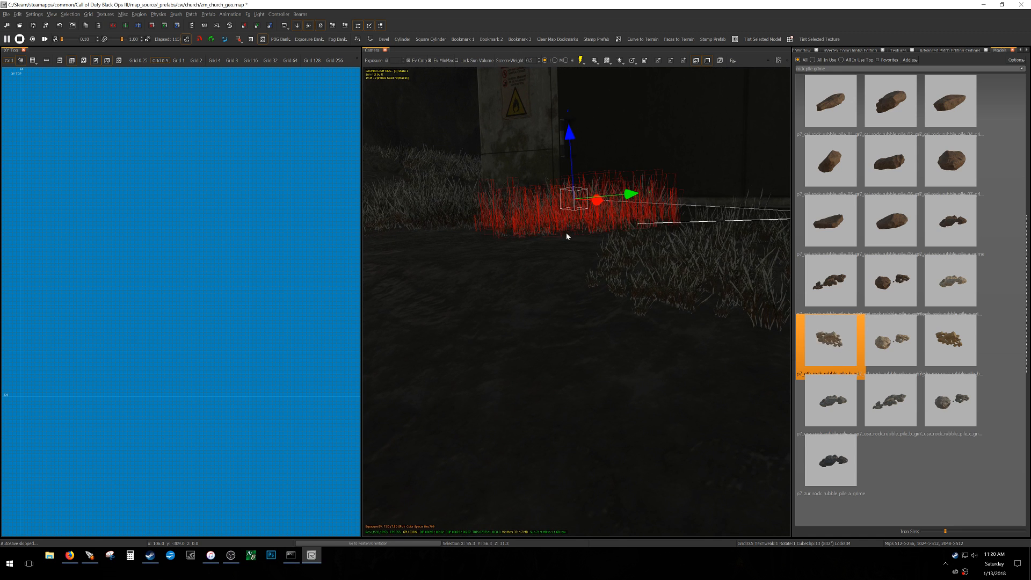
{"action": "left_click_drag", "start_coordinate": [565, 233], "coordinate": [568, 240]}
{"action": "key", "text": "Escape"}
{"action": "right_click_drag", "start_coordinate": [577, 253], "coordinate": [655, 217]}
{"action": "key", "text": "ctrl+s"}
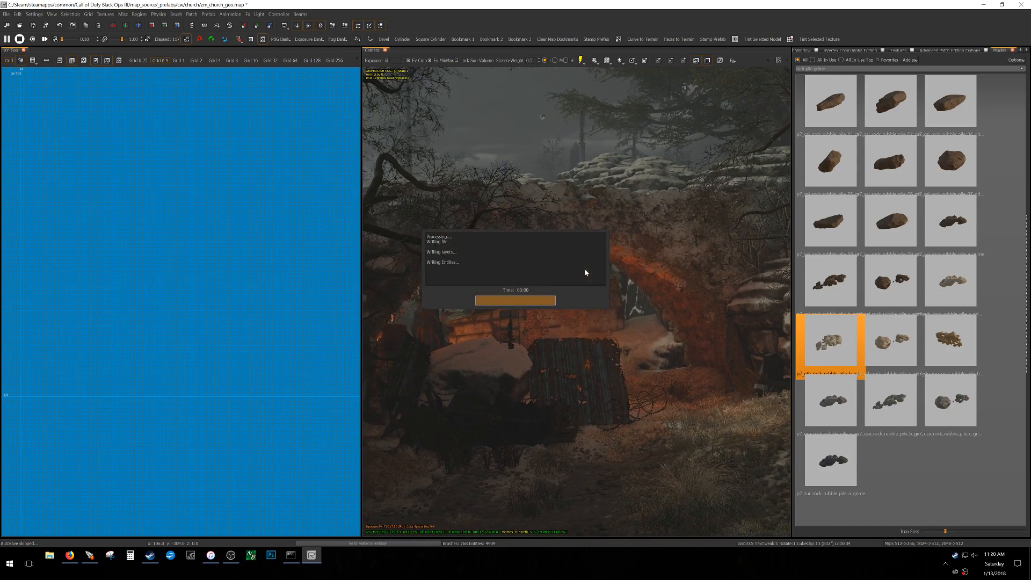
{"action": "right_click_drag", "start_coordinate": [604, 316], "coordinate": [586, 317]}
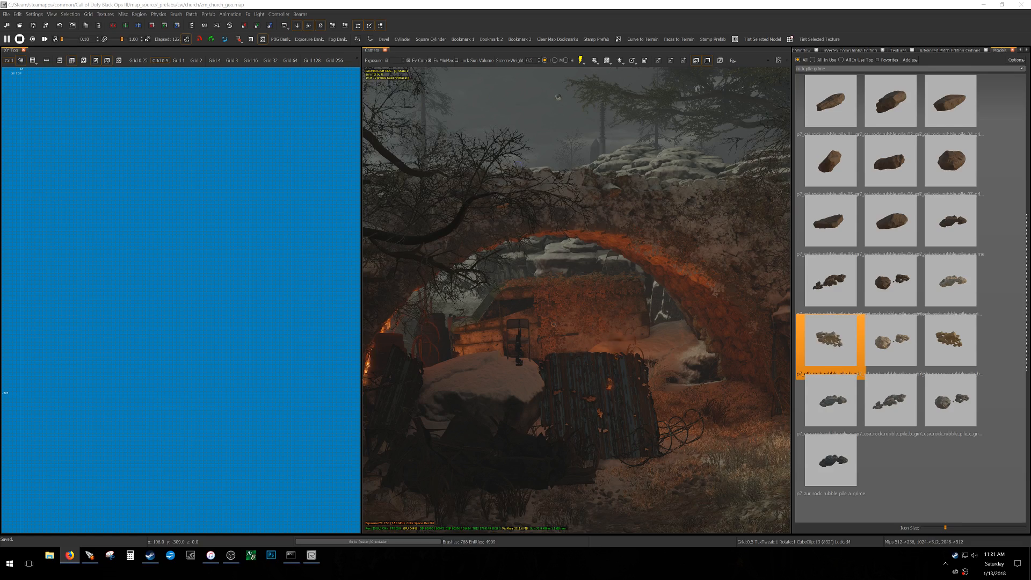
{"action": "key", "text": "XF86AudioLowerVolume"}
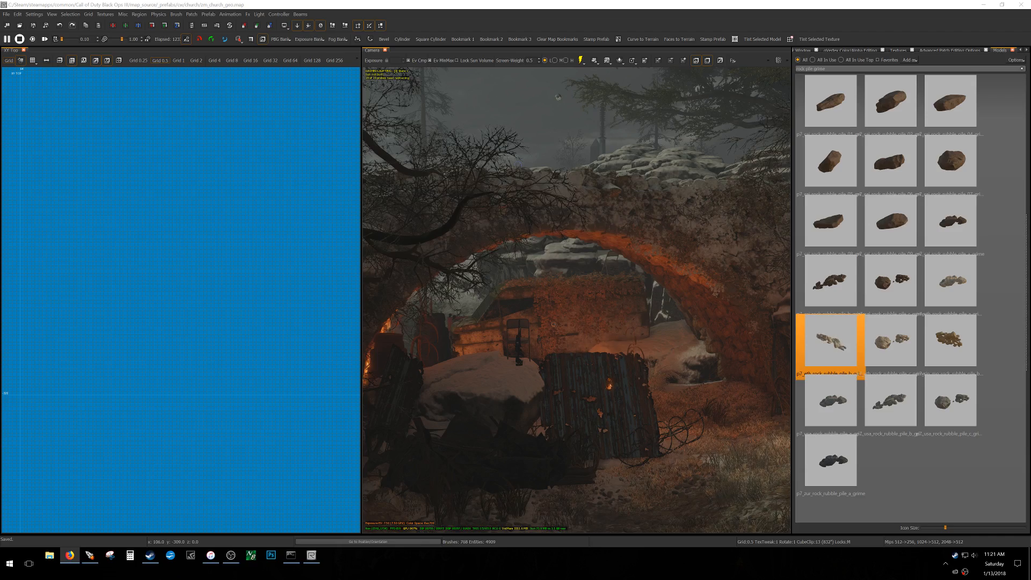
- Examine the stone archway with the truck and the forest path up to the rubble pile at the cliff base
{"action": "right_click_drag", "start_coordinate": [588, 367], "coordinate": [594, 426]}
{"action": "key", "text": "w"}
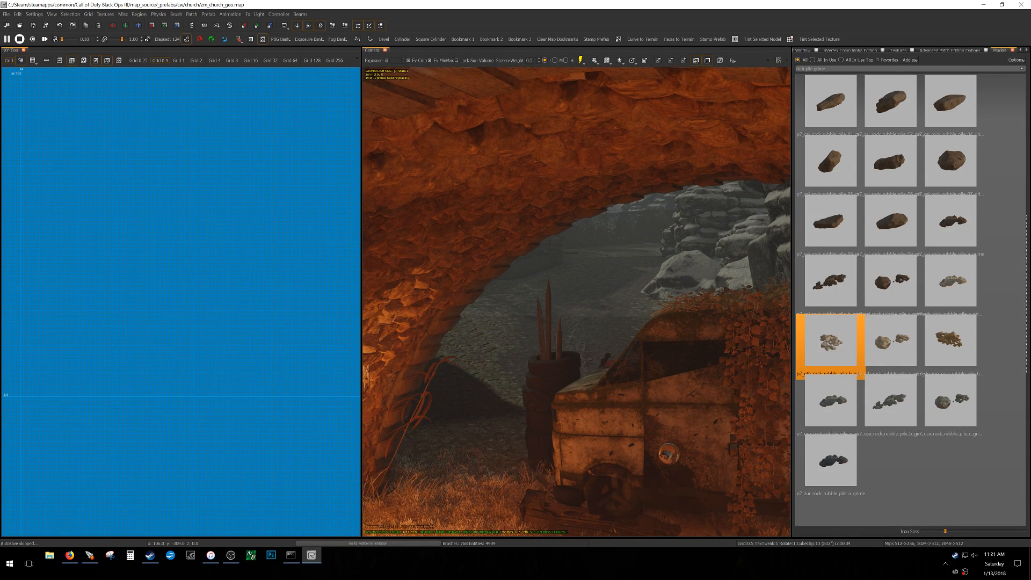
{"action": "right_click_drag", "start_coordinate": [592, 419], "coordinate": [593, 418]}
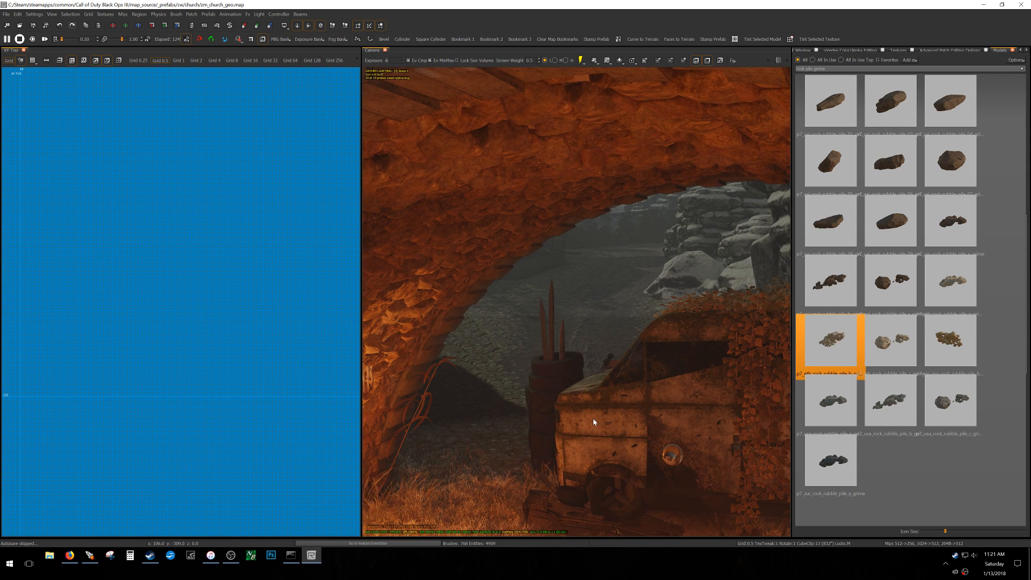
{"action": "key", "text": "XF86AudioLowerVolume"}
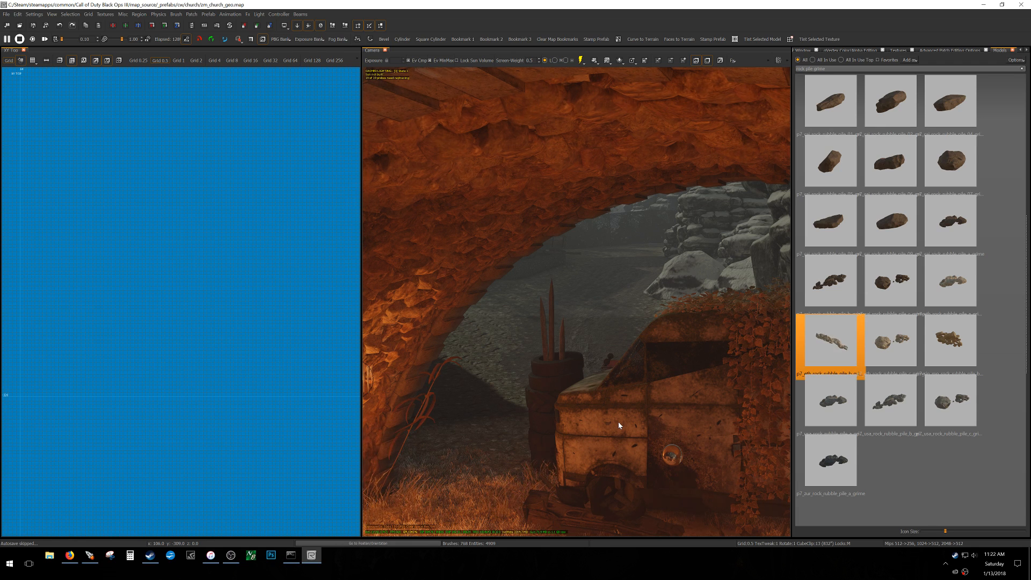
{"action": "key", "text": "XF86AudioLowerVolume"}
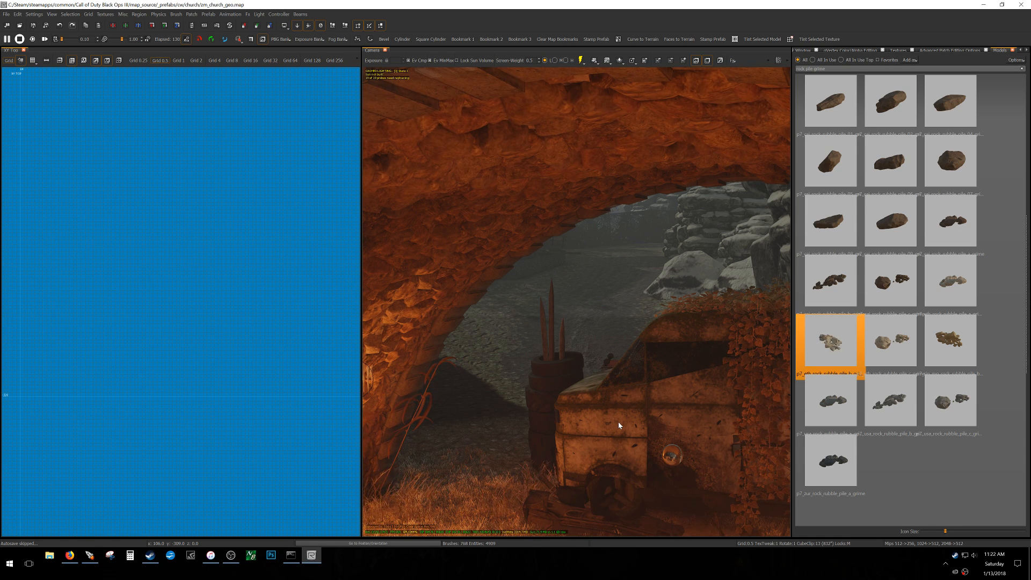
{"action": "right_click_drag", "start_coordinate": [587, 429], "coordinate": [561, 411]}
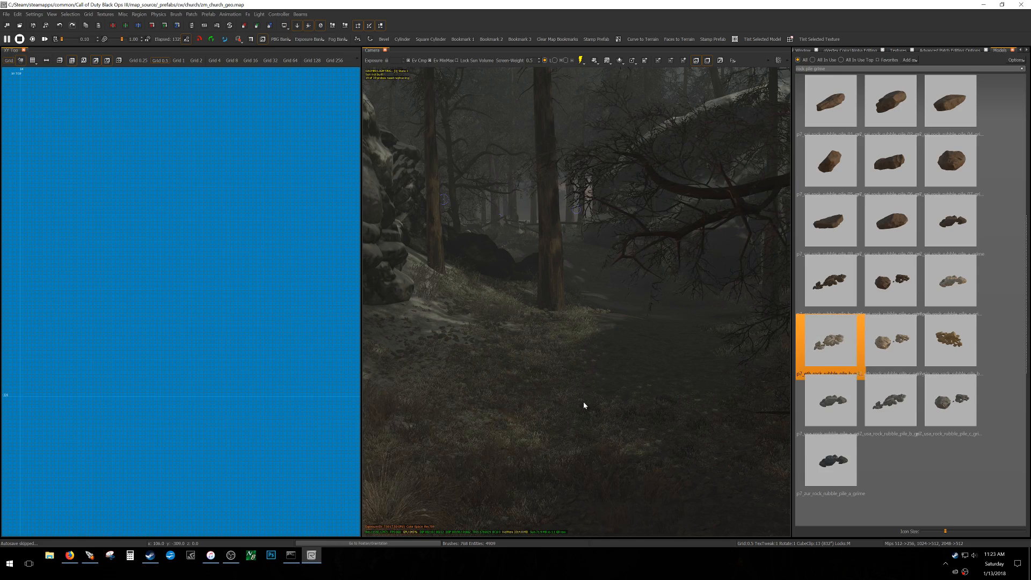
{"action": "key", "text": "w"}
{"action": "right_click_drag", "start_coordinate": [590, 387], "coordinate": [590, 388]}
{"action": "key", "text": "w"}
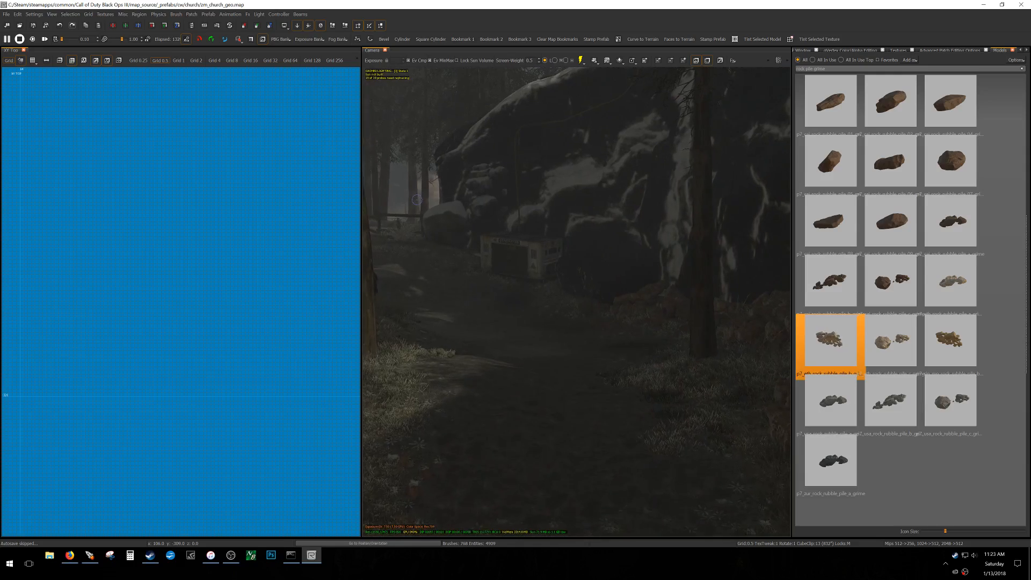
{"action": "key", "text": "w"}
{"action": "mouse_move", "coordinate": [591, 402]}
{"action": "right_mouse_down"}
{"action": "mouse_move", "coordinate": [677, 397]}
{"action": "mouse_move", "coordinate": [719, 403]}
{"action": "mouse_move", "coordinate": [698, 429]}
{"action": "mouse_move", "coordinate": [767, 424]}
{"action": "mouse_move", "coordinate": [655, 418]}
{"action": "mouse_move", "coordinate": [744, 419]}
{"action": "right_mouse_up"}
{"action": "key", "text": "w"}
{"action": "key", "text": "w"}
{"action": "key", "text": "w"}
{"action": "mouse_move", "coordinate": [600, 407]}
{"action": "right_mouse_down"}
{"action": "mouse_move", "coordinate": [588, 411]}
{"action": "mouse_move", "coordinate": [602, 411]}
{"action": "right_mouse_up"}
{"action": "key", "text": "s"}
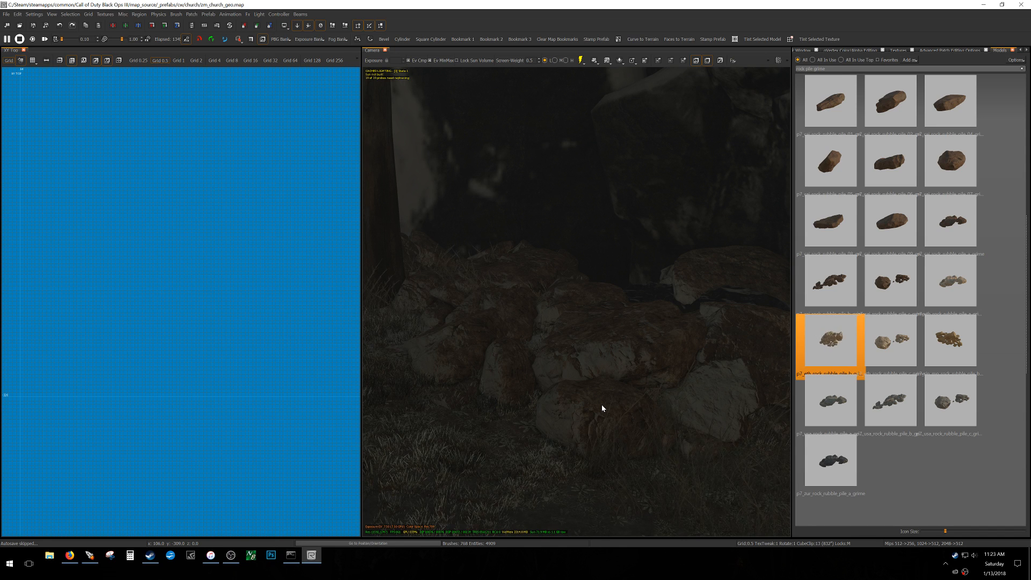
{"action": "right_click", "coordinate": [602, 404]}
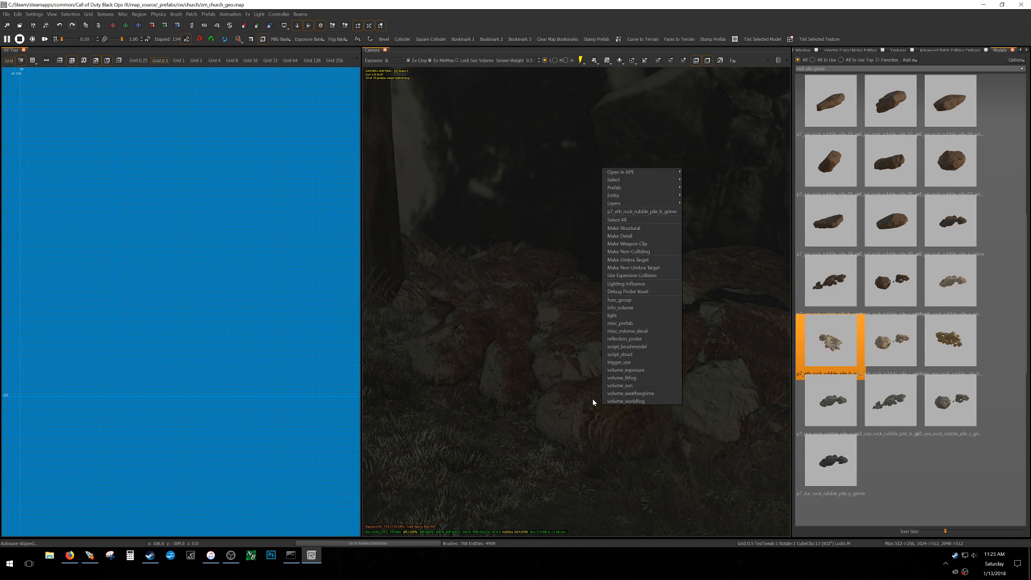
{"action": "left_click", "coordinate": [537, 349]}
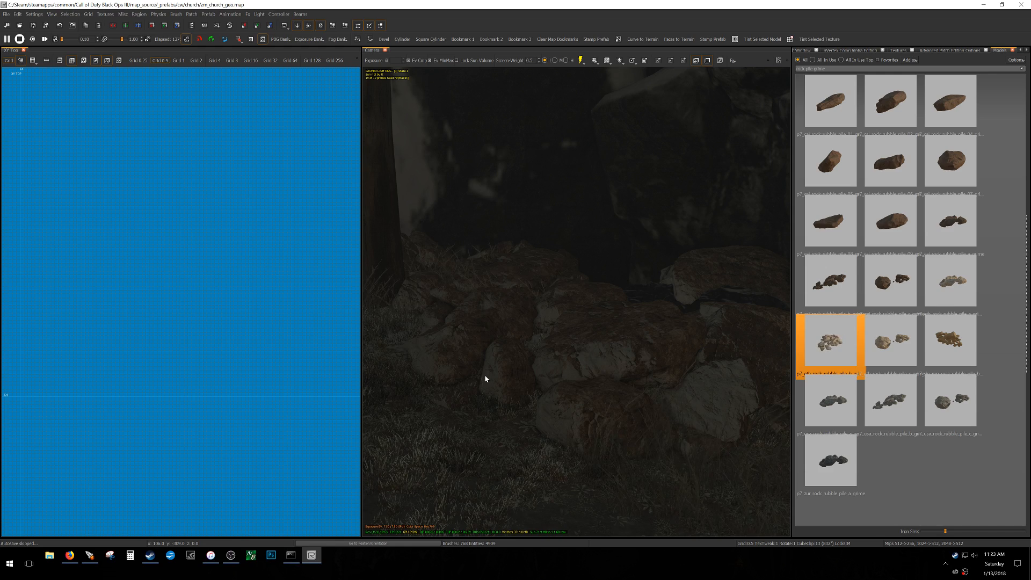
- Limit the model list to models in use and search for weed
{"action": "right_click_drag", "start_coordinate": [495, 362], "coordinate": [769, 168]}
{"action": "left_click", "coordinate": [855, 61]}
{"action": "left_click_drag", "start_coordinate": [833, 69], "coordinate": [727, 85]}
{"action": "type", "text": "WEEd"}
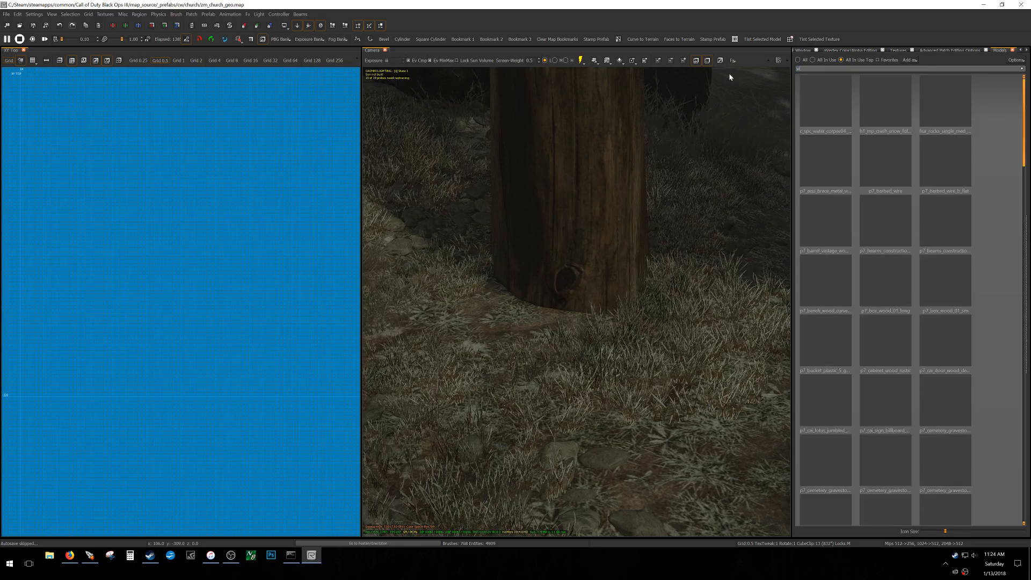
- Place dead weed cluster models around the base of the tree trunk
{"action": "left_click_drag", "start_coordinate": [901, 114], "coordinate": [532, 331]}
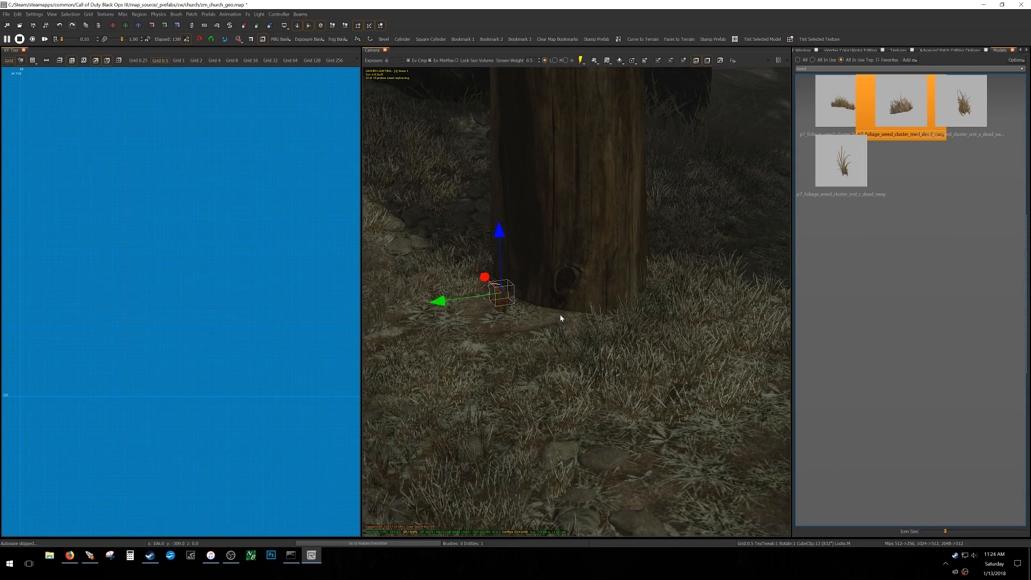
{"action": "left_click_drag", "start_coordinate": [841, 161], "coordinate": [667, 318]}
{"action": "left_click_drag", "start_coordinate": [961, 102], "coordinate": [579, 354]}
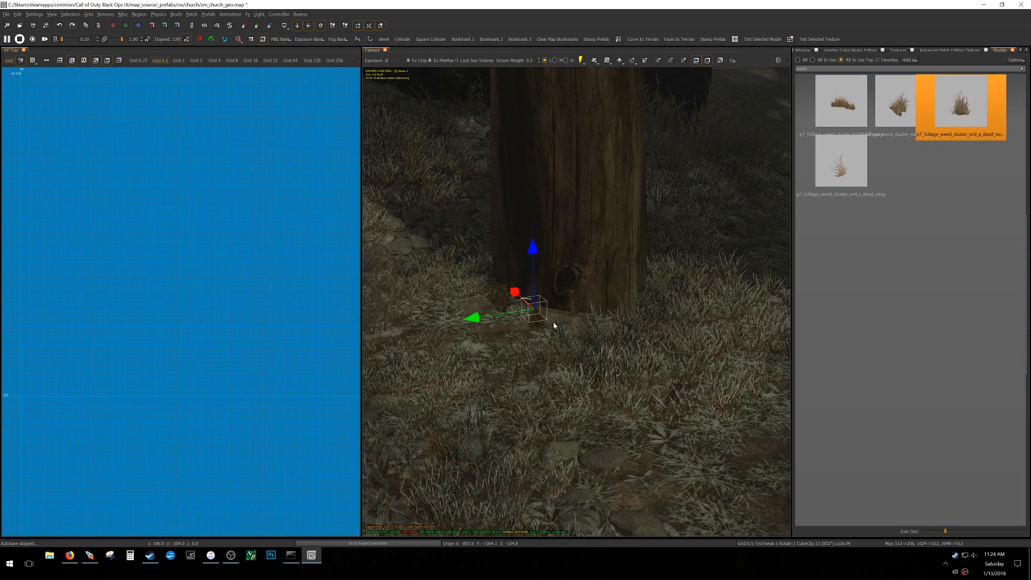
{"action": "left_click", "coordinate": [572, 314]}
{"action": "left_click", "coordinate": [486, 274]}
- Place small dead weed clusters along the foot of the cliff rocks, deleting the one on the grassy ground
{"action": "right_click_drag", "start_coordinate": [463, 330], "coordinate": [551, 279]}
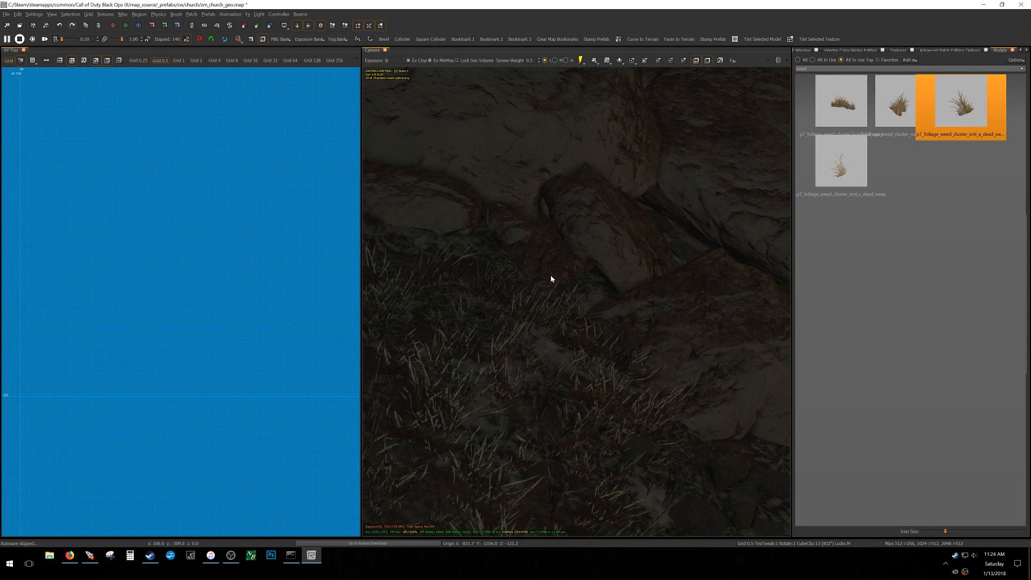
{"action": "left_click", "coordinate": [571, 322]}
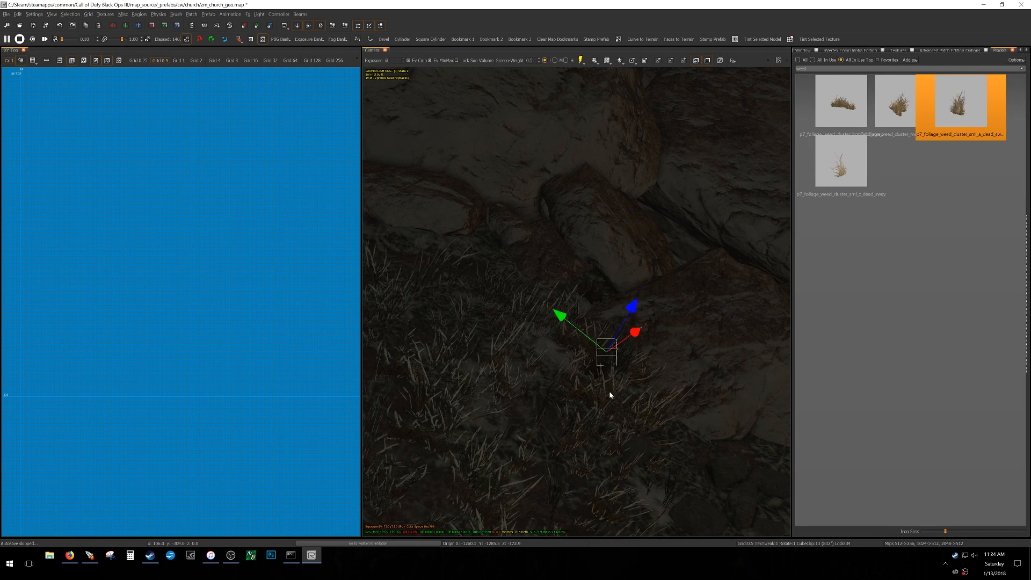
{"action": "key", "text": "Delete"}
{"action": "left_click", "coordinate": [526, 360]}
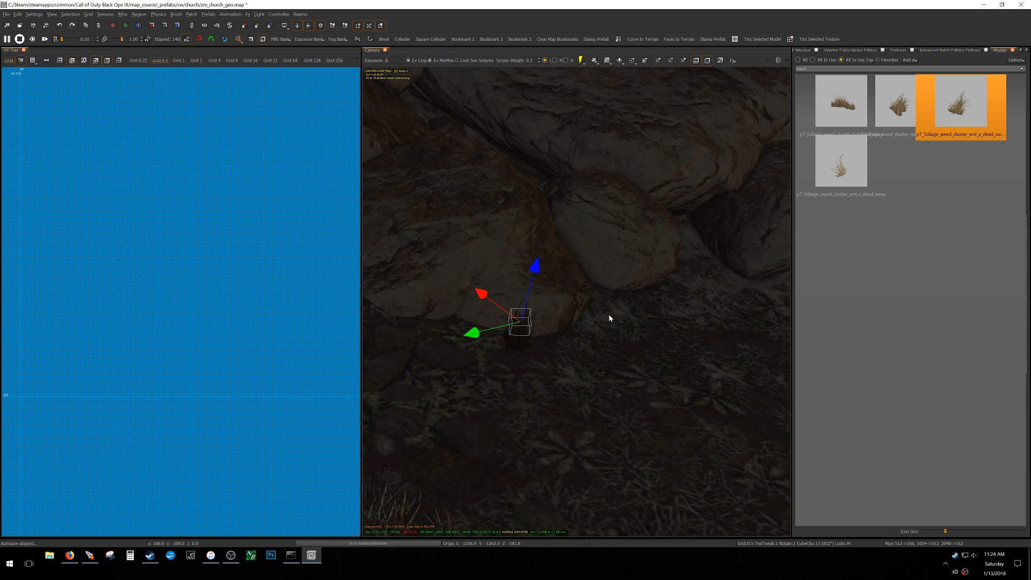
{"action": "left_click", "coordinate": [606, 315]}
{"action": "left_click", "coordinate": [705, 258]}
{"action": "right_click_drag", "start_coordinate": [719, 308], "coordinate": [773, 268]}
{"action": "left_click", "coordinate": [629, 360]}
- Place and rotate medium dead weed clusters on the bare ground beside the rocks, deselect them and save the map
{"action": "left_click", "coordinate": [857, 108]}
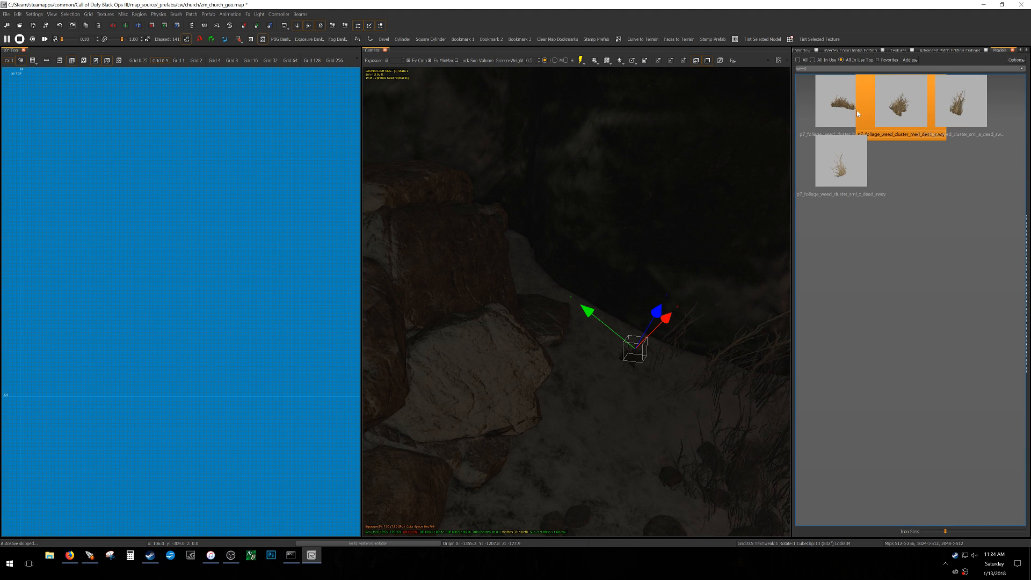
{"action": "right_click_drag", "start_coordinate": [614, 368], "coordinate": [647, 319]}
{"action": "key", "text": "r"}
{"action": "mouse_move", "coordinate": [569, 351]}
{"action": "left_mouse_down"}
{"action": "mouse_move", "coordinate": [561, 343]}
{"action": "mouse_move", "coordinate": [577, 335]}
{"action": "left_mouse_up"}
{"action": "key", "text": "r"}
{"action": "right_click_drag", "start_coordinate": [577, 344], "coordinate": [577, 348]}
{"action": "left_click_drag", "start_coordinate": [572, 249], "coordinate": [600, 197]}
{"action": "right_click_drag", "start_coordinate": [600, 197], "coordinate": [576, 220]}
{"action": "key", "text": "Escape"}
{"action": "key", "text": "ctrl+s"}
{"action": "right_click_drag", "start_coordinate": [616, 233], "coordinate": [625, 232]}
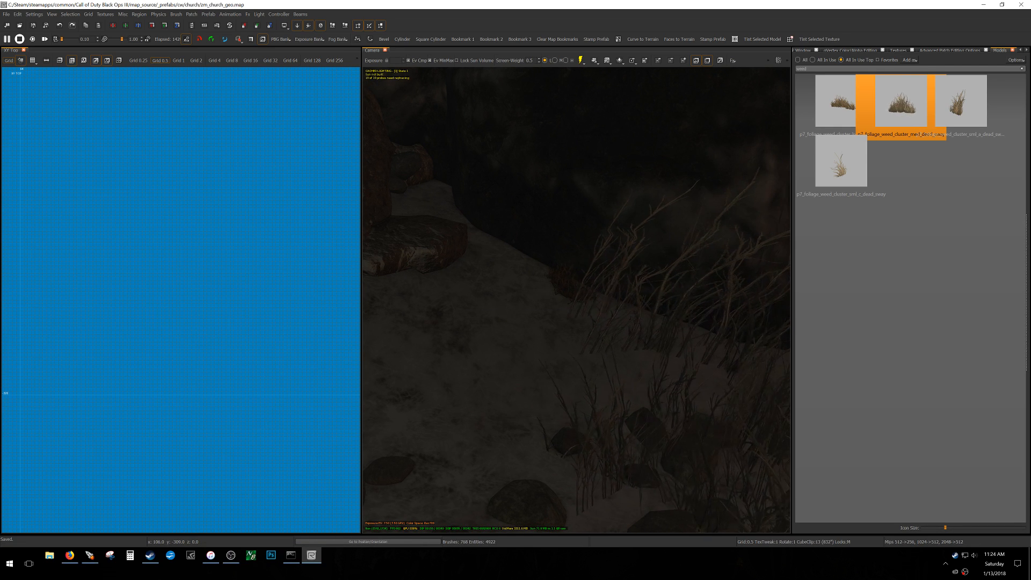
{"action": "right_click_drag", "start_coordinate": [616, 235], "coordinate": [625, 235]}
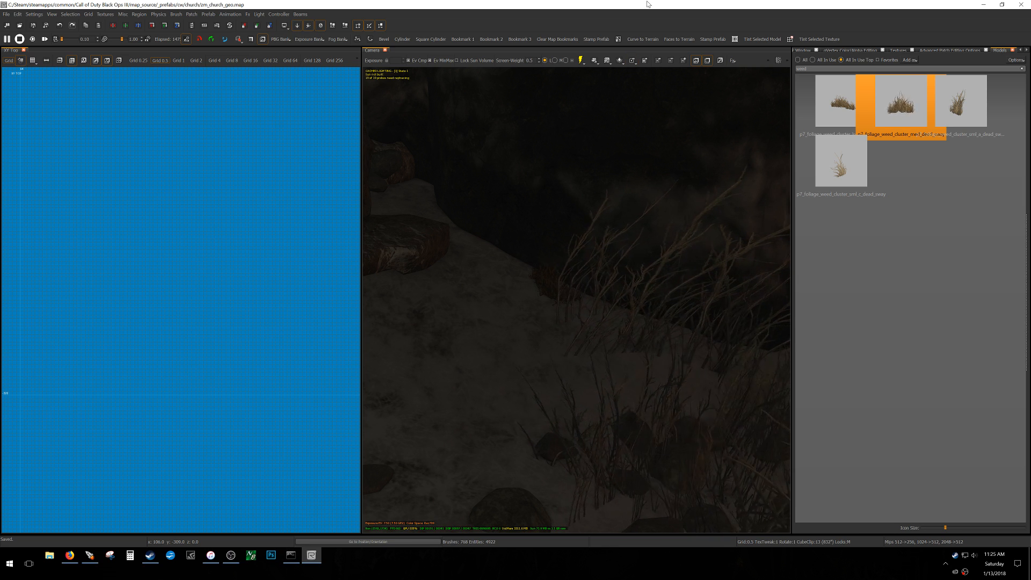
{"action": "right_click_drag", "start_coordinate": [609, 243], "coordinate": [598, 289]}
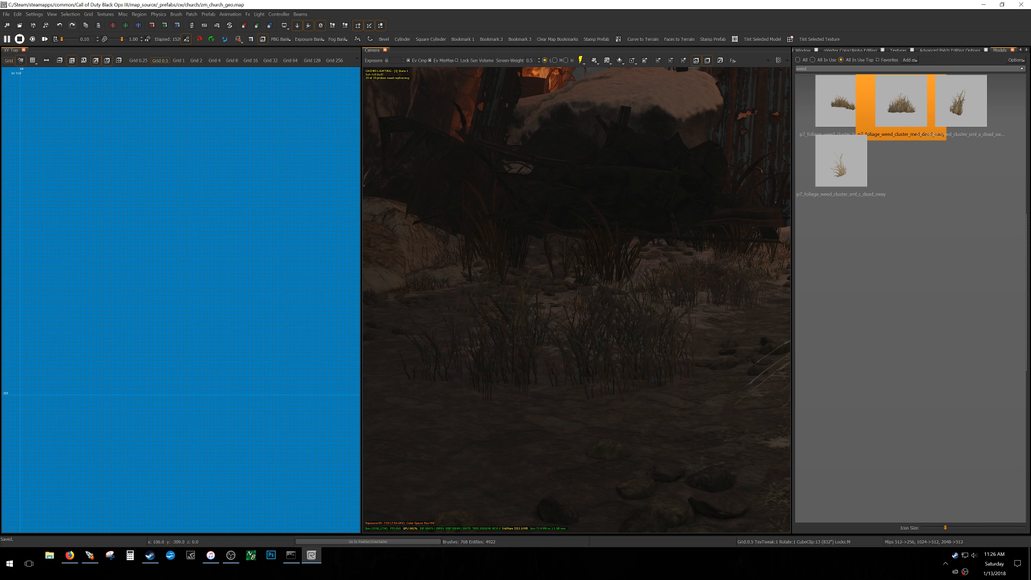
{"action": "key", "text": "alt+Tab"}
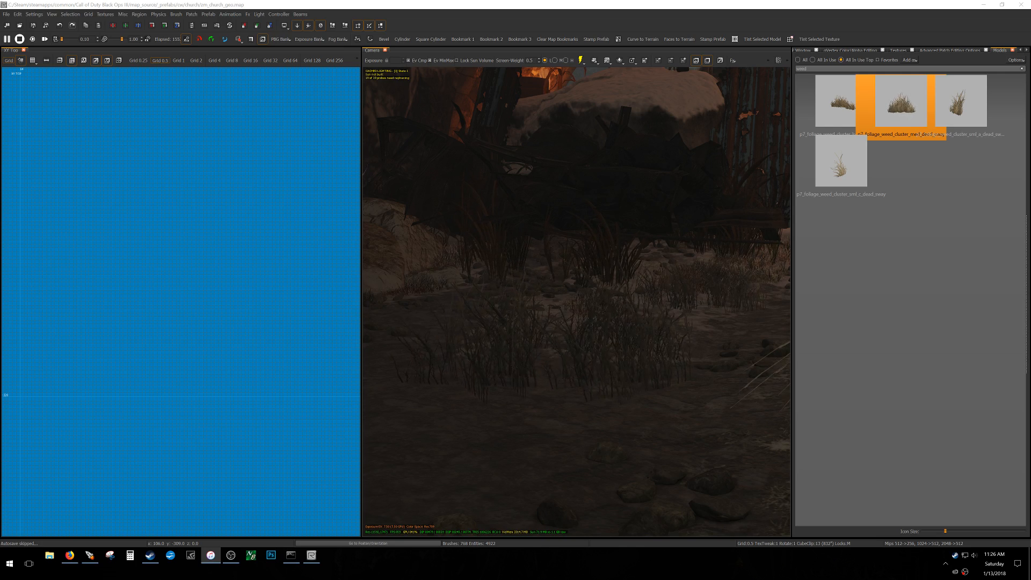
- Select the grass terrain strip behind the curved retaining wall and open its surface properties
{"action": "right_click_drag", "start_coordinate": [594, 228], "coordinate": [690, 282]}
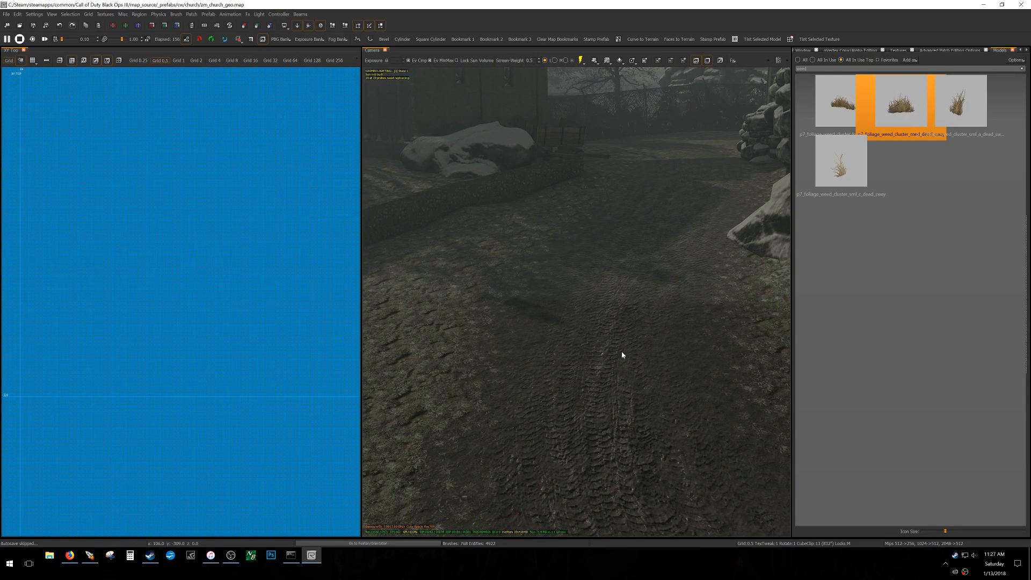
{"action": "mouse_move", "coordinate": [535, 319]}
{"action": "right_mouse_down"}
{"action": "mouse_move", "coordinate": [430, 308]}
{"action": "mouse_move", "coordinate": [443, 319]}
{"action": "mouse_move", "coordinate": [538, 312]}
{"action": "right_mouse_up"}
{"action": "left_click", "coordinate": [537, 311], "text": "shift"}
{"action": "left_click", "coordinate": [551, 339], "text": "shift"}
{"action": "right_click_drag", "start_coordinate": [556, 346], "coordinate": [661, 349]}
{"action": "mouse_move", "coordinate": [585, 311]}
{"action": "right_mouse_down"}
{"action": "mouse_move", "coordinate": [649, 317]}
{"action": "mouse_move", "coordinate": [570, 309]}
{"action": "mouse_move", "coordinate": [587, 317]}
{"action": "right_mouse_up"}
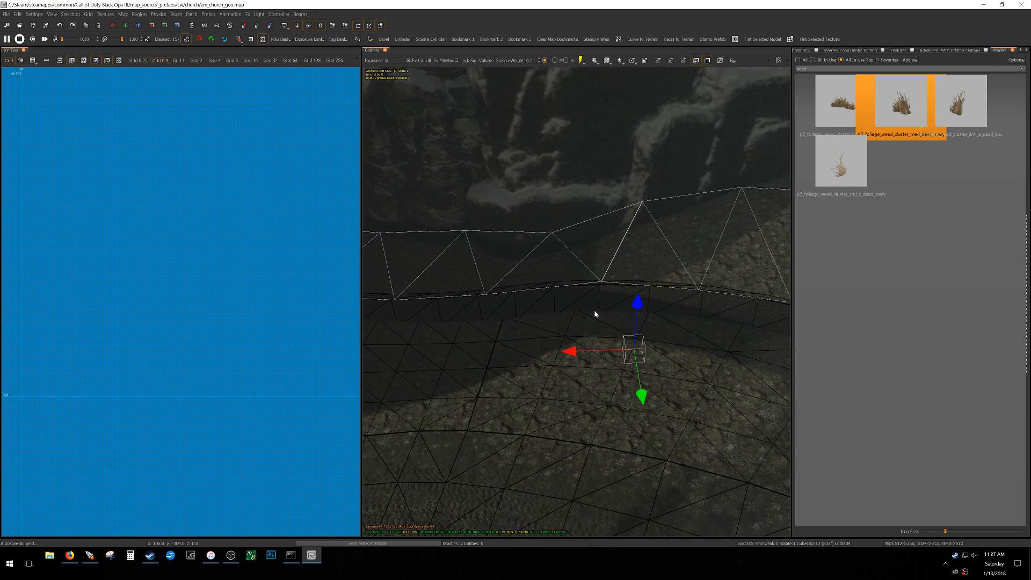
{"action": "key", "text": "s"}
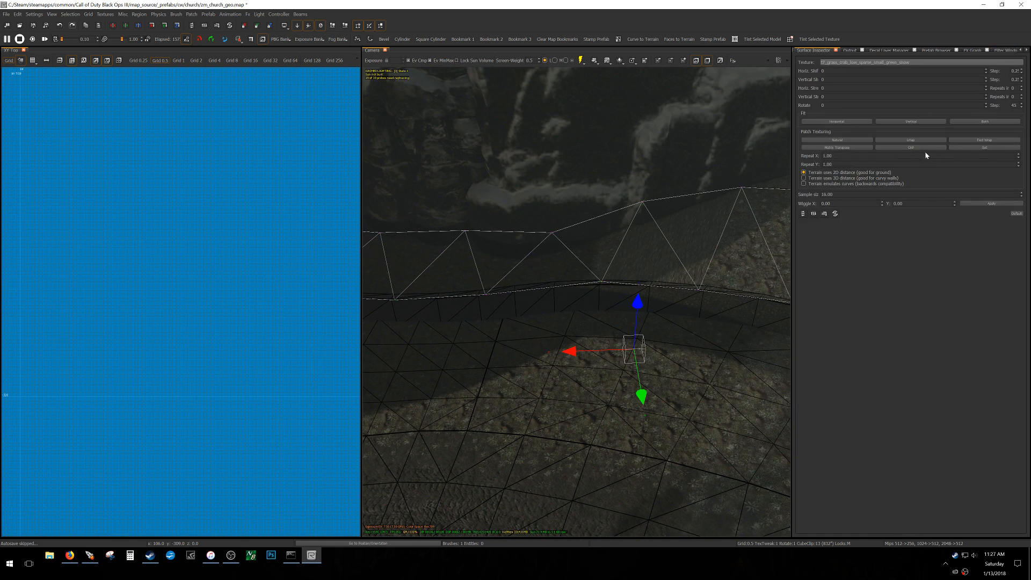
- Split the terrain strip lengthwise by inserting a row of vertices through its middle
{"action": "right_click_drag", "start_coordinate": [545, 323], "coordinate": [546, 323]}
{"action": "key", "text": "v"}
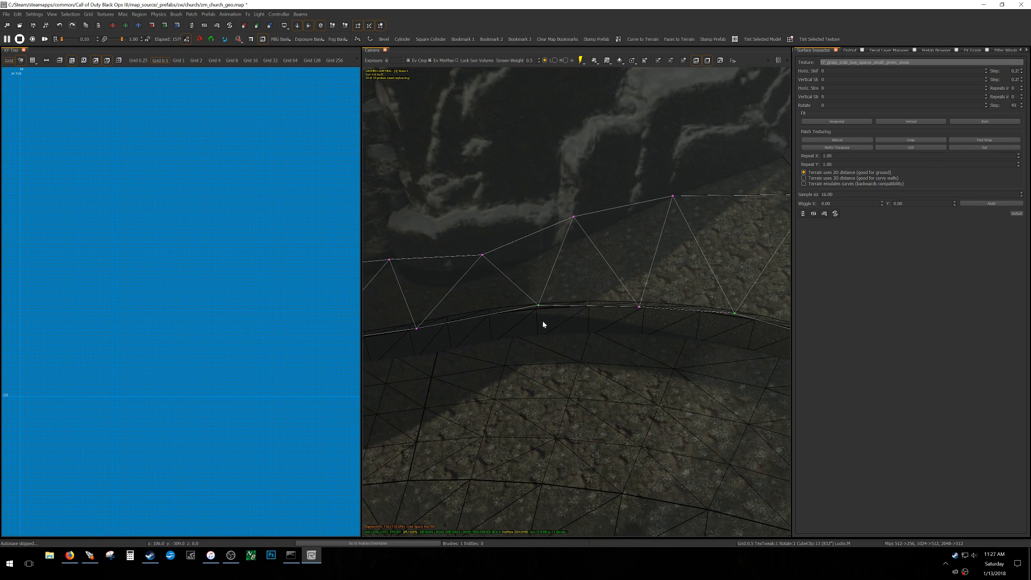
{"action": "left_click_drag", "start_coordinate": [603, 189], "coordinate": [602, 193]}
{"action": "key", "text": "shift+x"}
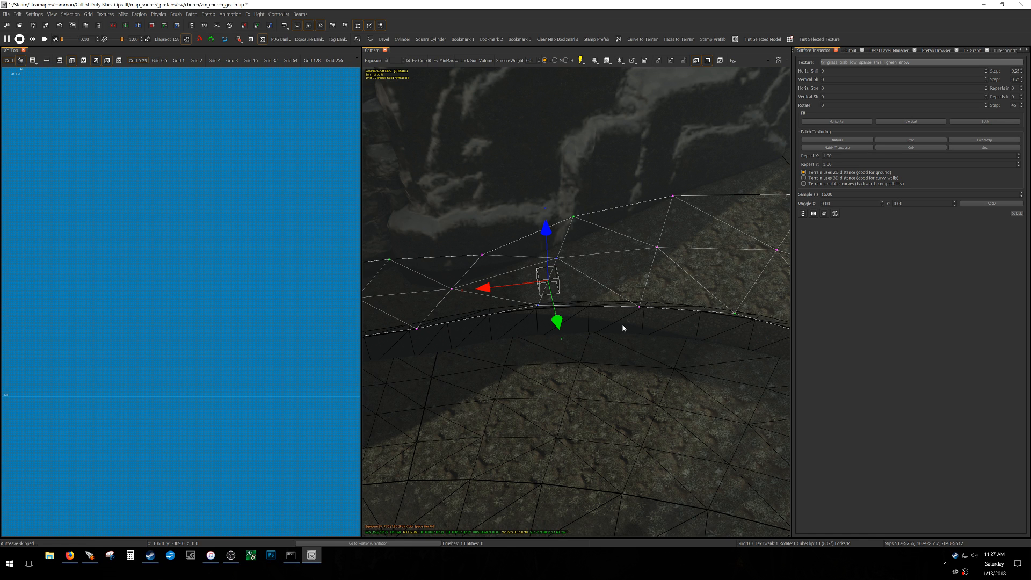
- Insert extra columns of vertices at the end of the terrain strip next to the stone arch
{"action": "right_click_drag", "start_coordinate": [623, 326], "coordinate": [438, 328]}
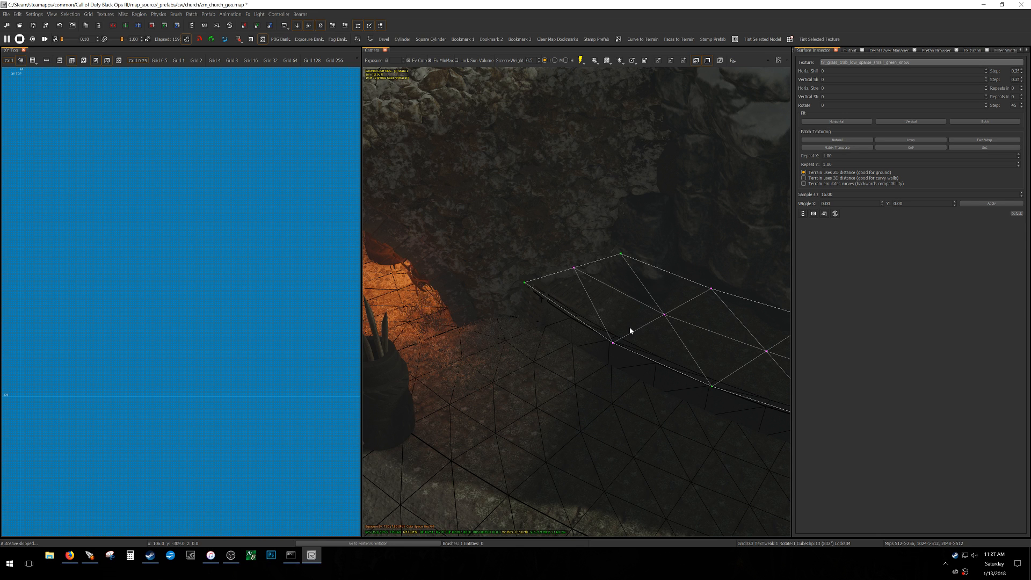
{"action": "right_click_drag", "start_coordinate": [646, 343], "coordinate": [622, 346]}
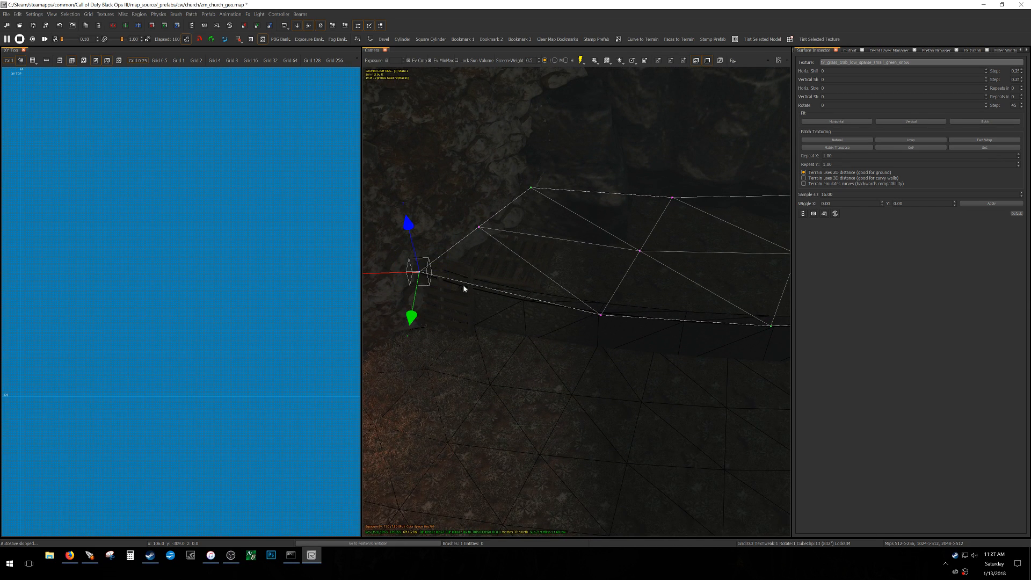
{"action": "left_click", "coordinate": [601, 316], "text": "shift"}
{"action": "key", "text": "shift+x"}
{"action": "left_click", "coordinate": [601, 316]}
{"action": "right_click_drag", "start_coordinate": [656, 303], "coordinate": [671, 320]}
{"action": "left_click", "coordinate": [720, 304], "text": "shift"}
{"action": "key", "text": "shift+x"}
{"action": "right_click_drag", "start_coordinate": [743, 295], "coordinate": [758, 294]}
- Insert further vertex columns along the remaining length of the terrain strip to make its curve denser
{"action": "left_click_drag", "start_coordinate": [635, 348], "coordinate": [675, 316]}
{"action": "right_click_drag", "start_coordinate": [675, 315], "coordinate": [692, 316]}
{"action": "left_click_drag", "start_coordinate": [629, 332], "coordinate": [699, 280], "text": "shift"}
{"action": "right_click_drag", "start_coordinate": [699, 280], "coordinate": [633, 345]}
{"action": "key", "text": "shift+x"}
{"action": "left_click_drag", "start_coordinate": [618, 330], "coordinate": [651, 287]}
{"action": "left_click_drag", "start_coordinate": [757, 308], "coordinate": [774, 283], "text": "shift"}
{"action": "key", "text": "shift+x"}
{"action": "right_click_drag", "start_coordinate": [684, 369], "coordinate": [570, 341]}
{"action": "right_click_drag", "start_coordinate": [686, 293], "coordinate": [671, 316]}
{"action": "key", "text": "shift+x"}
{"action": "left_click_drag", "start_coordinate": [640, 254], "coordinate": [635, 294]}
{"action": "right_click_drag", "start_coordinate": [635, 294], "coordinate": [637, 292]}
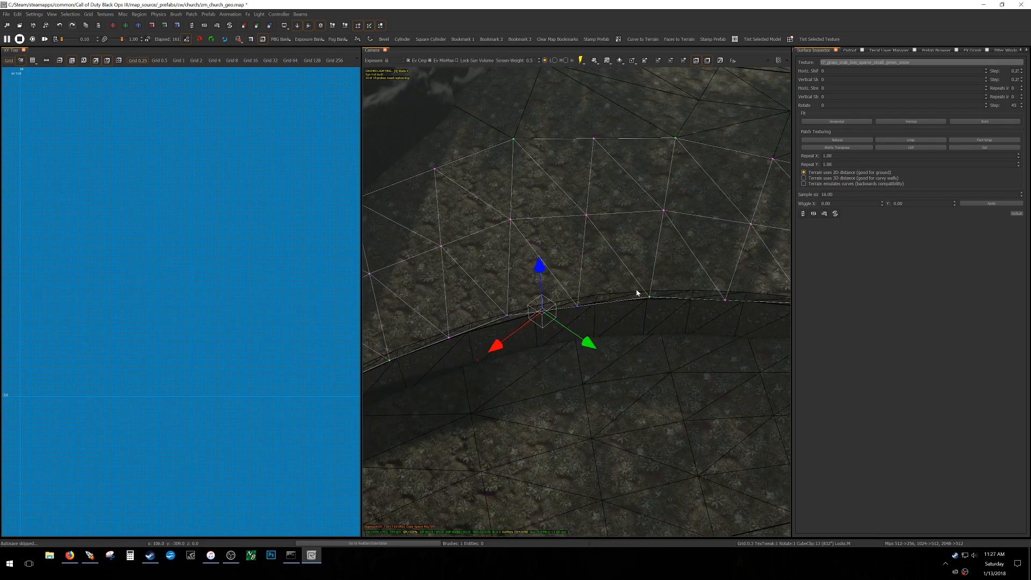
- Adjust the strip's new edge vertex in the top view so it follows the curved wall, and set the grid to 0.5
{"action": "left_click", "coordinate": [579, 307]}
{"action": "key", "text": "ctrl+Tab"}
{"action": "key", "text": "ctrl+Tab"}
{"action": "key", "text": "ctrl+Tab"}
{"action": "scroll", "coordinate": [184, 309], "scroll_direction": "up", "scroll_amount": 2}
{"action": "scroll", "coordinate": [193, 318], "scroll_direction": "down", "scroll_amount": 4}
{"action": "mouse_move", "coordinate": [199, 322]}
{"action": "left_mouse_down"}
{"action": "mouse_move", "coordinate": [188, 338]}
{"action": "mouse_move", "coordinate": [196, 326]}
{"action": "left_mouse_up"}
{"action": "right_click_drag", "start_coordinate": [547, 322], "coordinate": [582, 328]}
{"action": "mouse_move", "coordinate": [527, 356]}
{"action": "right_mouse_down"}
{"action": "mouse_move", "coordinate": [518, 370]}
{"action": "mouse_move", "coordinate": [527, 356]}
{"action": "right_mouse_up"}
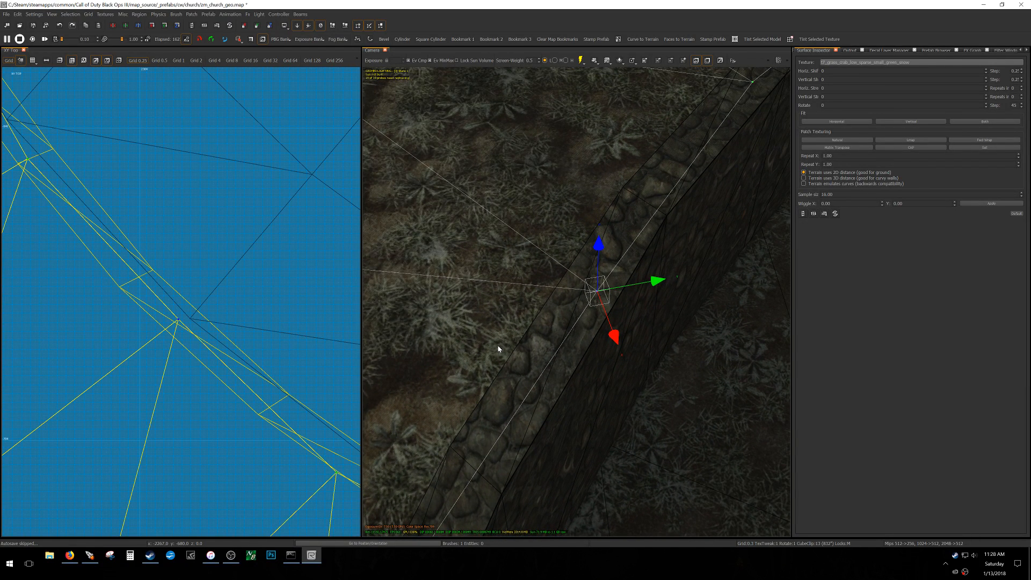
{"action": "mouse_move", "coordinate": [501, 330]}
{"action": "right_mouse_down"}
{"action": "mouse_move", "coordinate": [504, 295]}
{"action": "mouse_move", "coordinate": [585, 301]}
{"action": "mouse_move", "coordinate": [504, 314]}
{"action": "mouse_move", "coordinate": [462, 295]}
{"action": "mouse_move", "coordinate": [437, 304]}
{"action": "mouse_move", "coordinate": [508, 322]}
{"action": "right_mouse_up"}
{"action": "key", "text": "bracketright"}
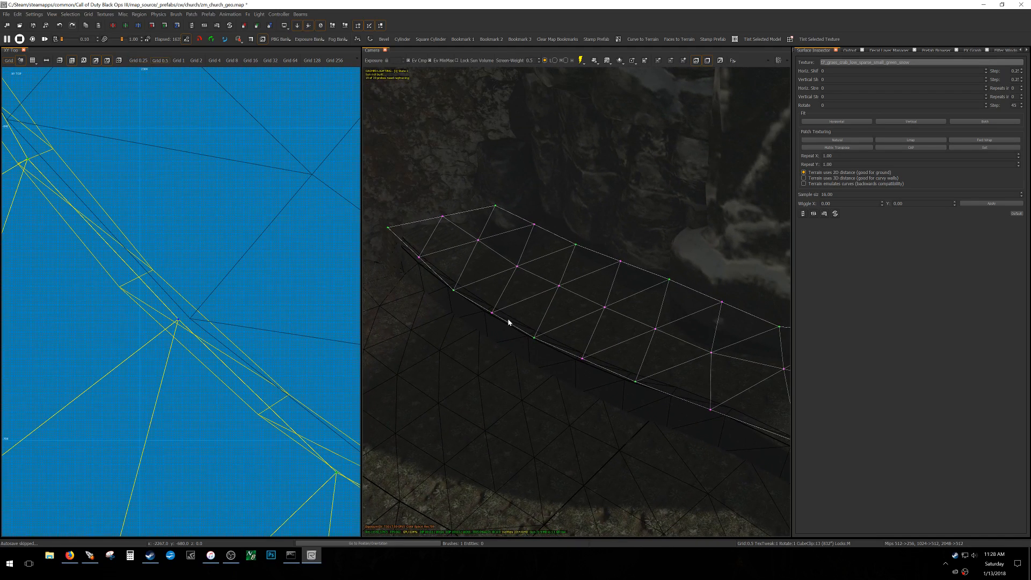
- Reapply the strip's patch texture mapping and bring the adjoining rear terrain patch into vertex editing with it
{"action": "key", "text": "v"}
{"action": "left_click", "coordinate": [929, 150]}
{"action": "right_click_drag", "start_coordinate": [574, 269], "coordinate": [486, 231]}
{"action": "left_click", "coordinate": [539, 233], "text": "shift"}
{"action": "right_click_drag", "start_coordinate": [569, 330], "coordinate": [542, 326]}
{"action": "key", "text": "v"}
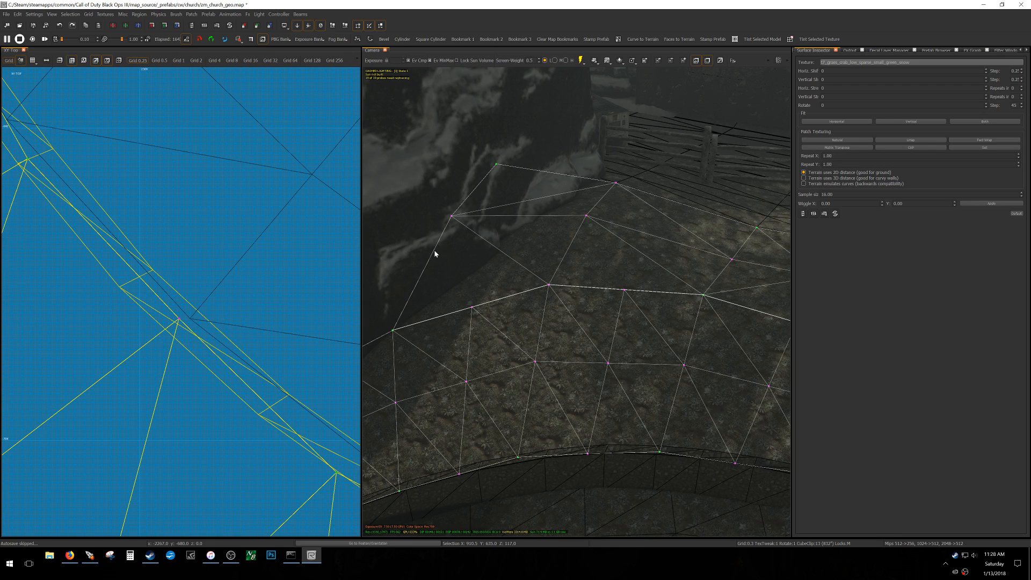
- Insert vertex columns in the rear terrain patch between the cliff and the fence, and reapply the patch texture mapping
{"action": "left_click_drag", "start_coordinate": [604, 184], "coordinate": [639, 194], "text": "shift"}
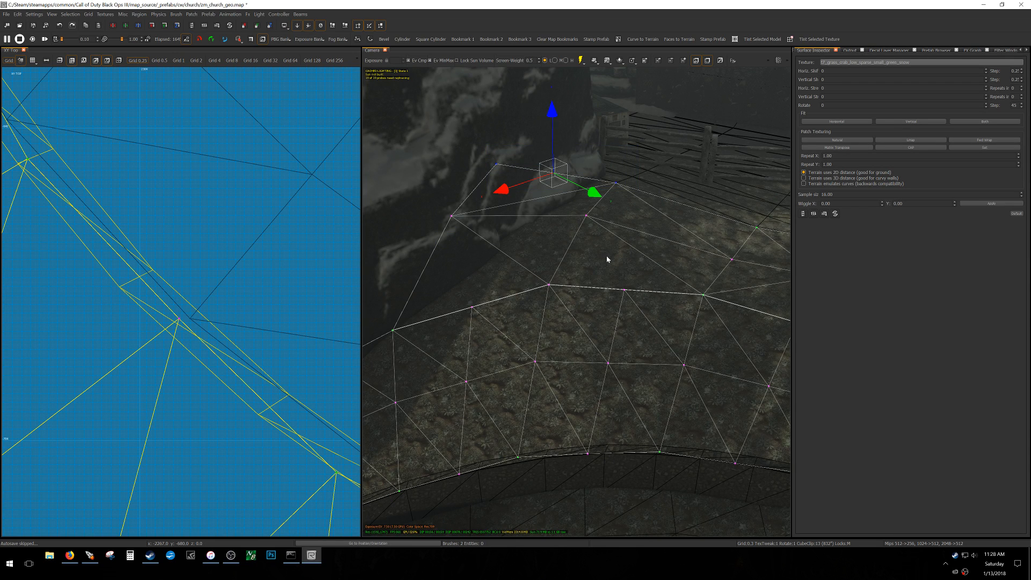
{"action": "key", "text": "shift+x"}
{"action": "key", "text": "Escape"}
{"action": "left_click", "coordinate": [587, 216], "text": "shift"}
{"action": "left_click", "coordinate": [732, 261], "text": "shift"}
{"action": "key", "text": "shift+x"}
{"action": "right_click_drag", "start_coordinate": [626, 281], "coordinate": [469, 265]}
{"action": "left_click", "coordinate": [497, 251]}
{"action": "left_click", "coordinate": [424, 248], "text": "shift"}
{"action": "left_click_drag", "start_coordinate": [542, 272], "coordinate": [605, 249], "text": "shift"}
{"action": "key", "text": "w"}
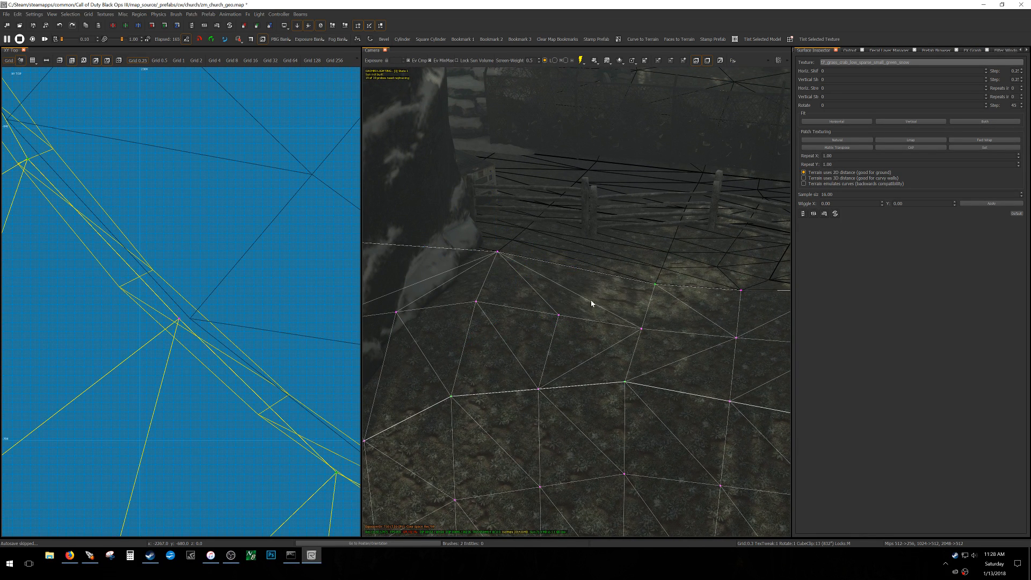
{"action": "left_click", "coordinate": [901, 148]}
- Select the vertices along the shared border of the two terrain patches and leave vertex editing
{"action": "right_click_drag", "start_coordinate": [572, 245], "coordinate": [570, 260]}
{"action": "key", "text": "q"}
{"action": "key", "text": "v"}
{"action": "right_click_drag", "start_coordinate": [642, 318], "coordinate": [642, 315]}
{"action": "left_click_drag", "start_coordinate": [642, 315], "coordinate": [678, 267], "text": "shift"}
{"action": "left_click", "coordinate": [692, 278]}
{"action": "right_click_drag", "start_coordinate": [692, 278], "coordinate": [692, 282]}
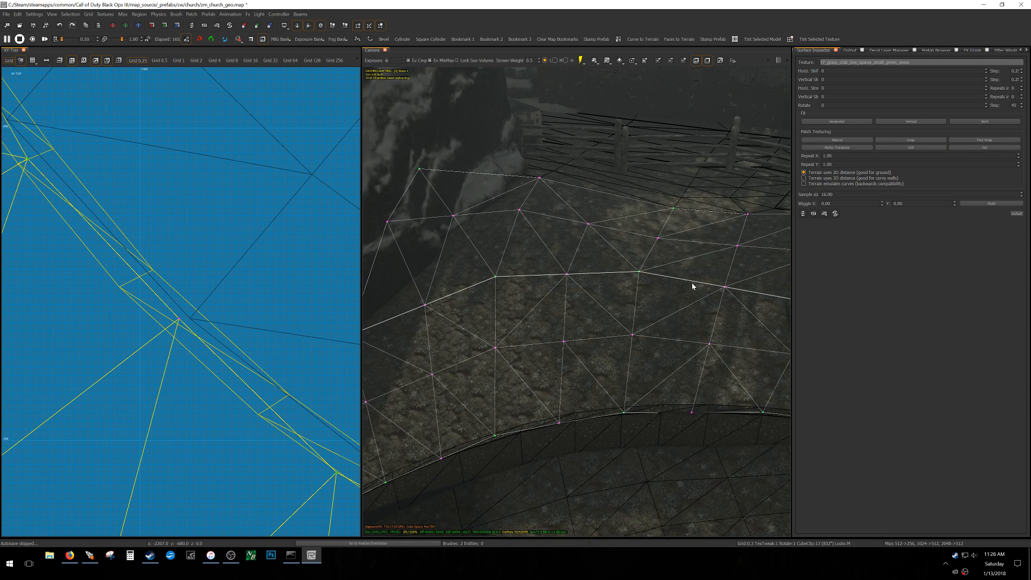
{"action": "left_click_drag", "start_coordinate": [615, 290], "coordinate": [654, 264], "text": "shift"}
{"action": "left_click_drag", "start_coordinate": [700, 293], "coordinate": [741, 279], "text": "shift"}
{"action": "key", "text": "v"}
{"action": "key", "text": "v"}
{"action": "key", "text": "v"}
- Duplicate the terrain patches, nudge the copy at grid size 32 and open the texture library
{"action": "mouse_move", "coordinate": [621, 352]}
{"action": "right_mouse_down"}
{"action": "mouse_move", "coordinate": [752, 349]}
{"action": "mouse_move", "coordinate": [630, 350]}
{"action": "right_mouse_up"}
{"action": "key", "text": "6"}
{"action": "key", "text": "space"}
{"action": "key", "text": "alt+Left"}
{"action": "key", "text": "alt+Up"}
{"action": "key", "text": "t"}
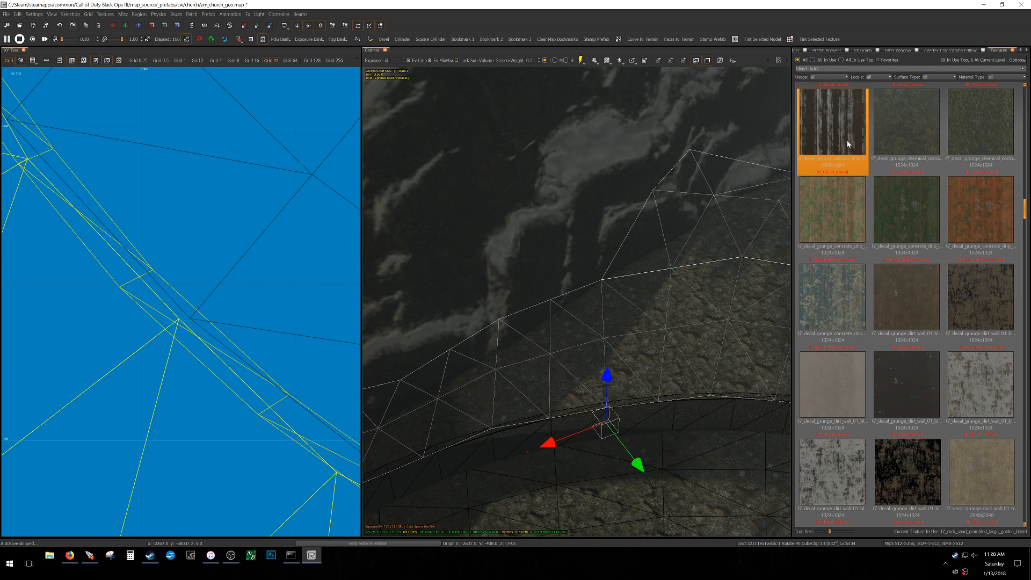
- Filter the textures in use by "snow" and apply t7_snow_powder_02_blend to the duplicated terrain patches
{"action": "left_click", "coordinate": [841, 60]}
{"action": "type", "text": "s"}
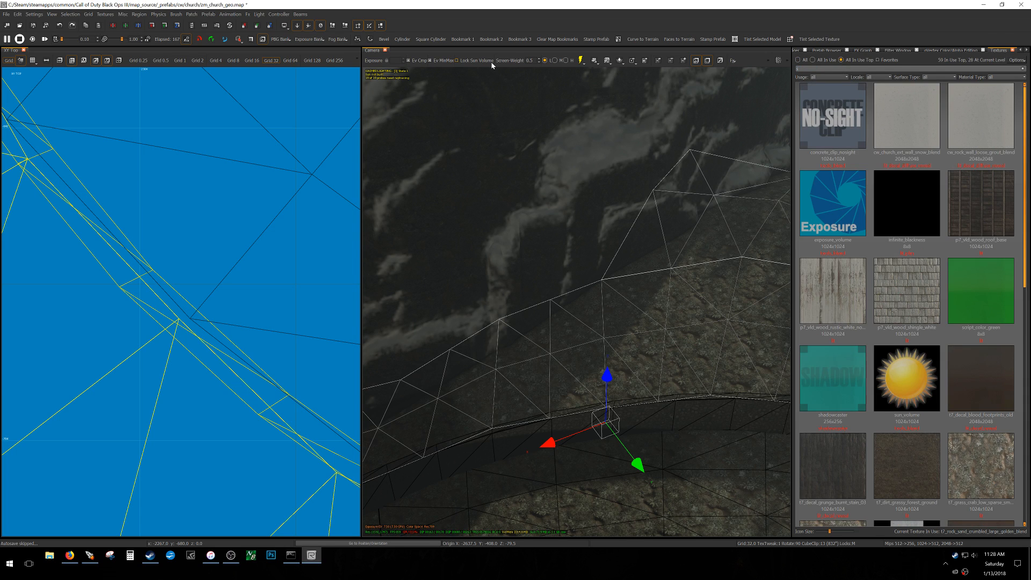
{"action": "type", "text": "now"}
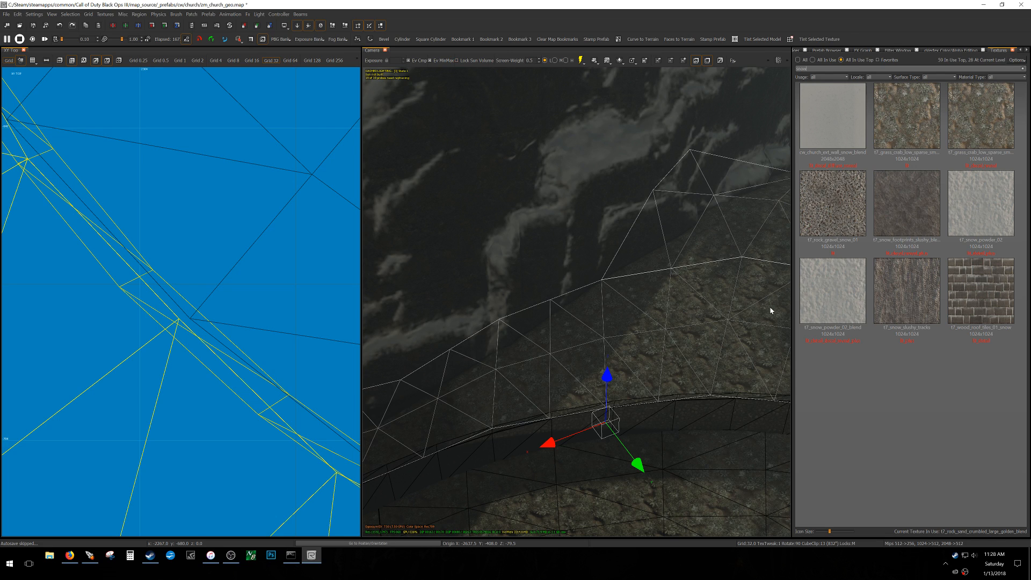
{"action": "left_click", "coordinate": [808, 294]}
{"action": "scroll", "coordinate": [184, 345], "scroll_direction": "down", "scroll_amount": 5}
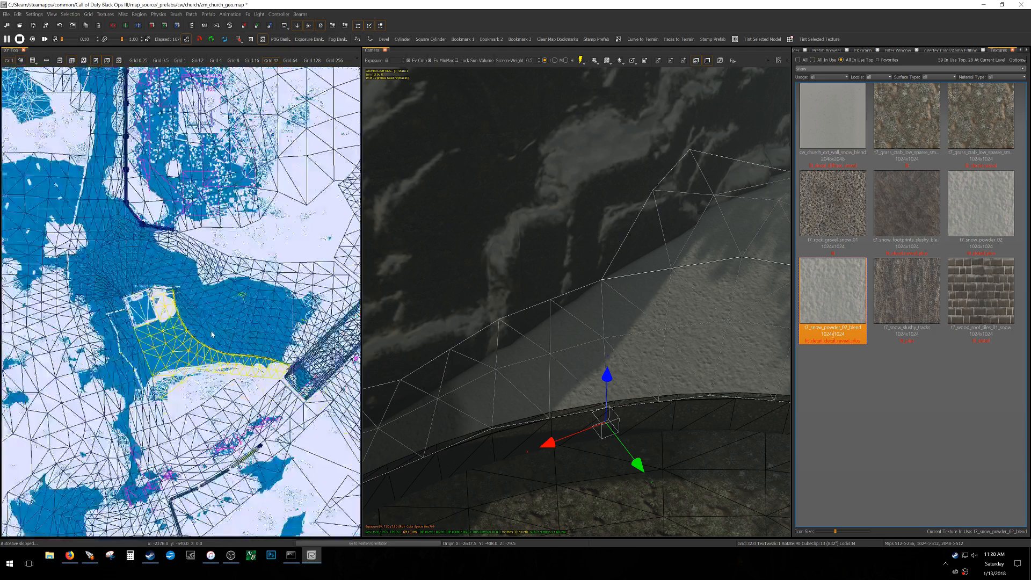
- Enter vertex editing on the snow patches and set the alpha of all their vertices to 0
{"action": "scroll", "coordinate": [211, 343], "scroll_direction": "down", "scroll_amount": 3}
{"action": "key", "text": "v"}
{"action": "key", "text": "y"}
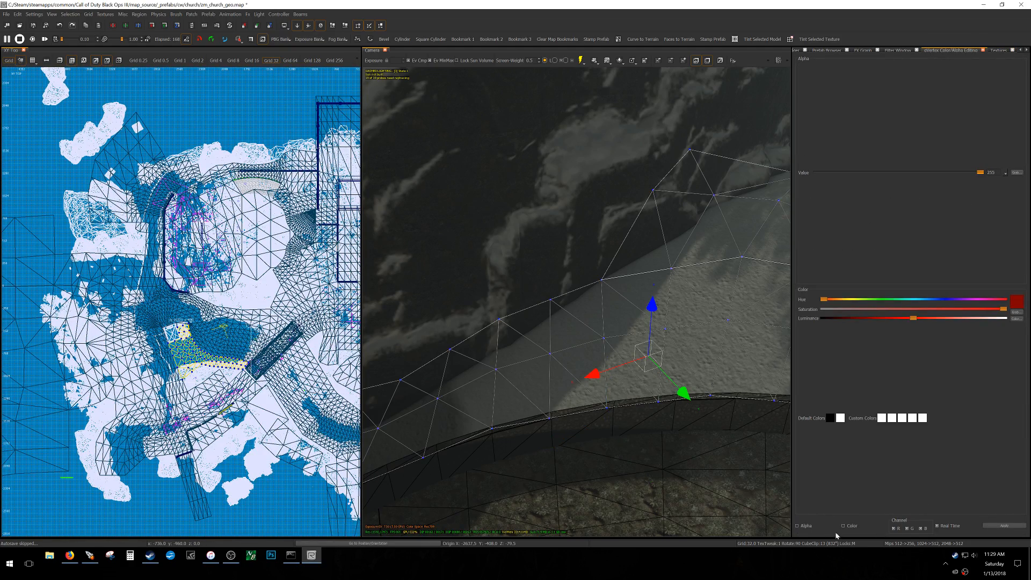
{"action": "left_click_drag", "start_coordinate": [979, 172], "coordinate": [722, 169]}
{"action": "mouse_move", "coordinate": [612, 292]}
{"action": "right_mouse_down"}
{"action": "mouse_move", "coordinate": [643, 273]}
{"action": "mouse_move", "coordinate": [618, 290]}
{"action": "right_mouse_up"}
{"action": "scroll", "coordinate": [234, 352], "scroll_direction": "up", "scroll_amount": 15}
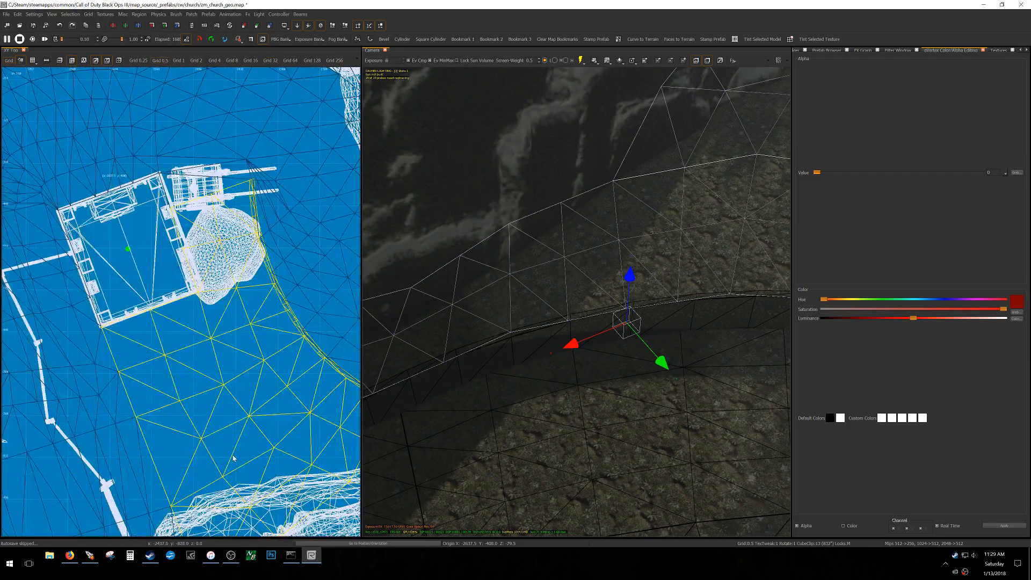
- Set up the Advanced Patch Editing brush for alpha with a larger inner radius and a higher amplitude
{"action": "key", "text": "g"}
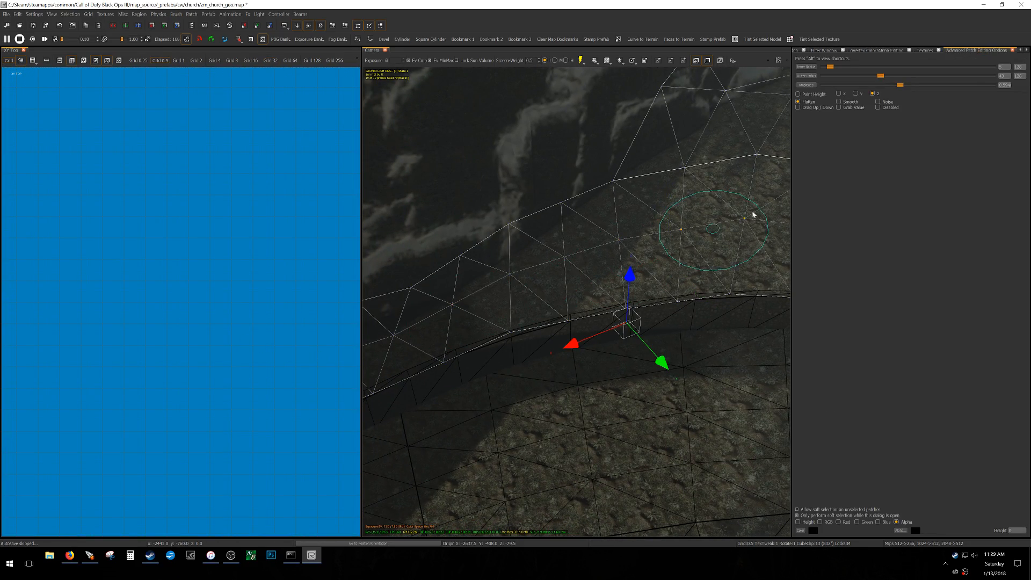
{"action": "right_click_drag", "start_coordinate": [612, 320], "coordinate": [556, 302]}
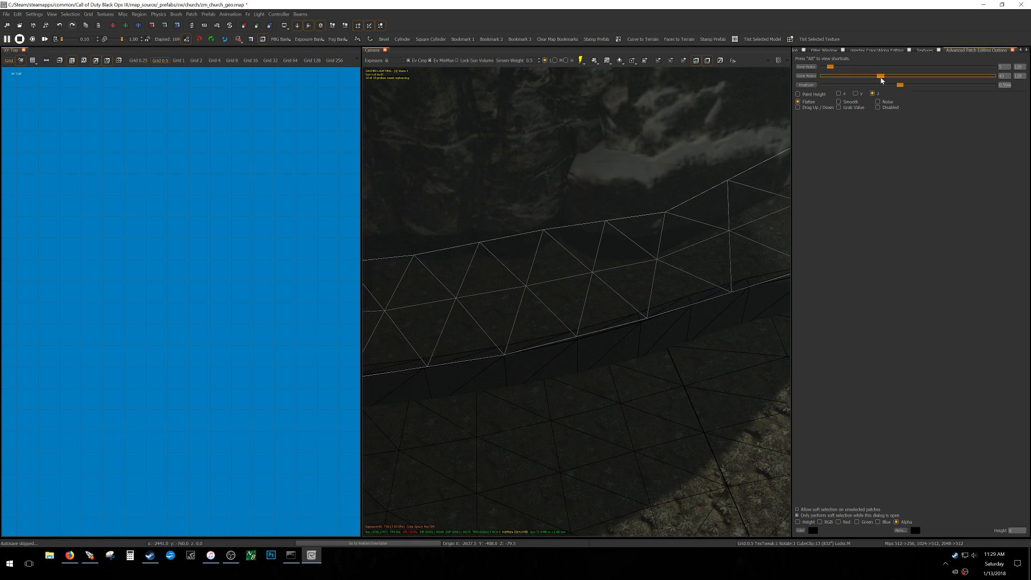
{"action": "left_click_drag", "start_coordinate": [830, 67], "coordinate": [853, 67]}
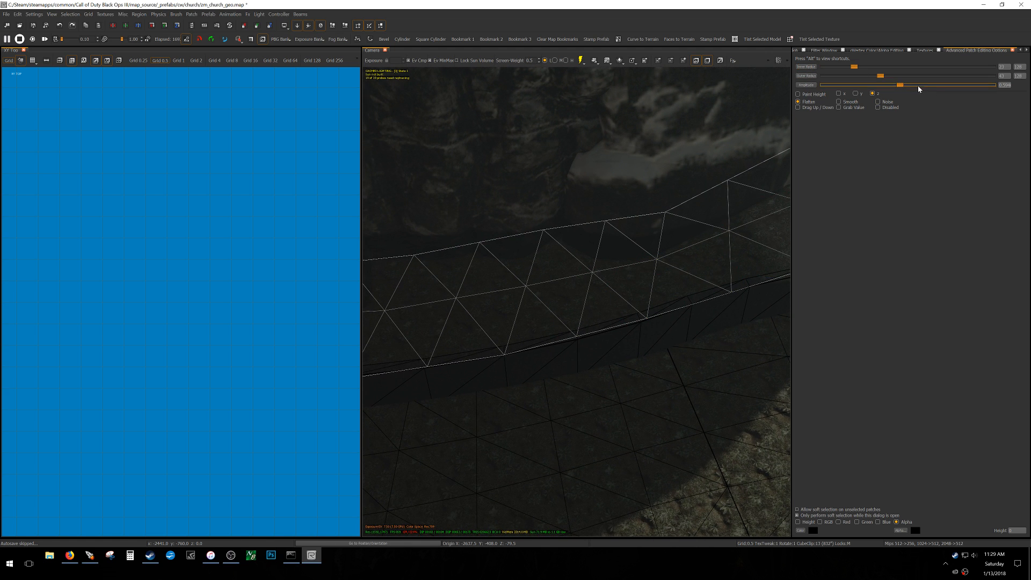
{"action": "left_click_drag", "start_coordinate": [909, 87], "coordinate": [911, 87]}
{"action": "right_click_drag", "start_coordinate": [684, 262], "coordinate": [677, 275]}
{"action": "key", "text": "Escape"}
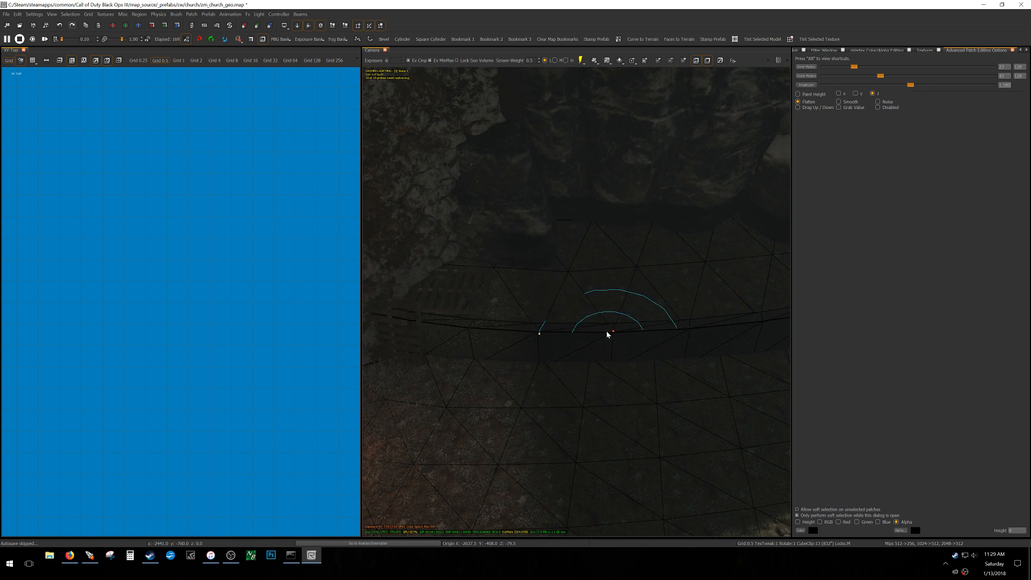
- Paint snow alpha on the terrain along the cliff base and up the slope toward the wooden fence
{"action": "right_click_drag", "start_coordinate": [607, 334], "coordinate": [590, 261]}
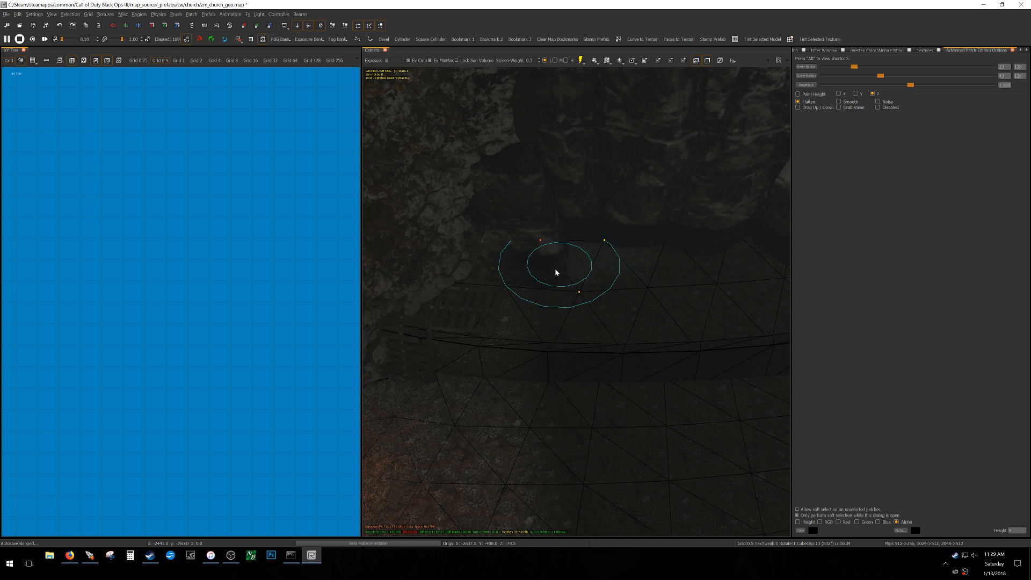
{"action": "right_click_drag", "start_coordinate": [577, 247], "coordinate": [490, 240]}
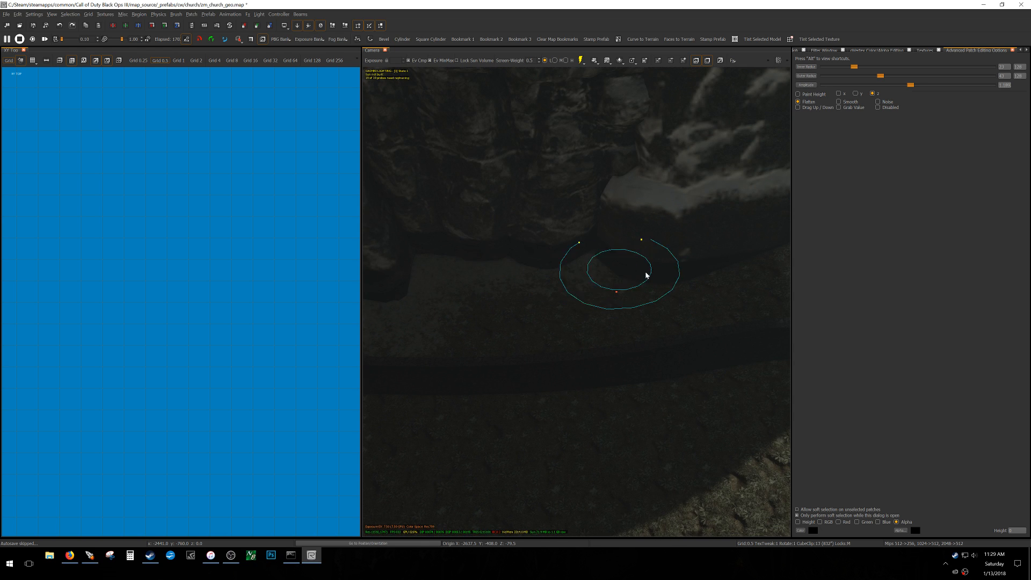
{"action": "mouse_move", "coordinate": [704, 295]}
{"action": "right_mouse_down"}
{"action": "mouse_move", "coordinate": [711, 290]}
{"action": "mouse_move", "coordinate": [605, 265]}
{"action": "mouse_move", "coordinate": [753, 209]}
{"action": "right_mouse_up"}
{"action": "mouse_move", "coordinate": [614, 240]}
{"action": "right_mouse_down"}
{"action": "mouse_move", "coordinate": [693, 225]}
{"action": "mouse_move", "coordinate": [561, 240]}
{"action": "right_mouse_up"}
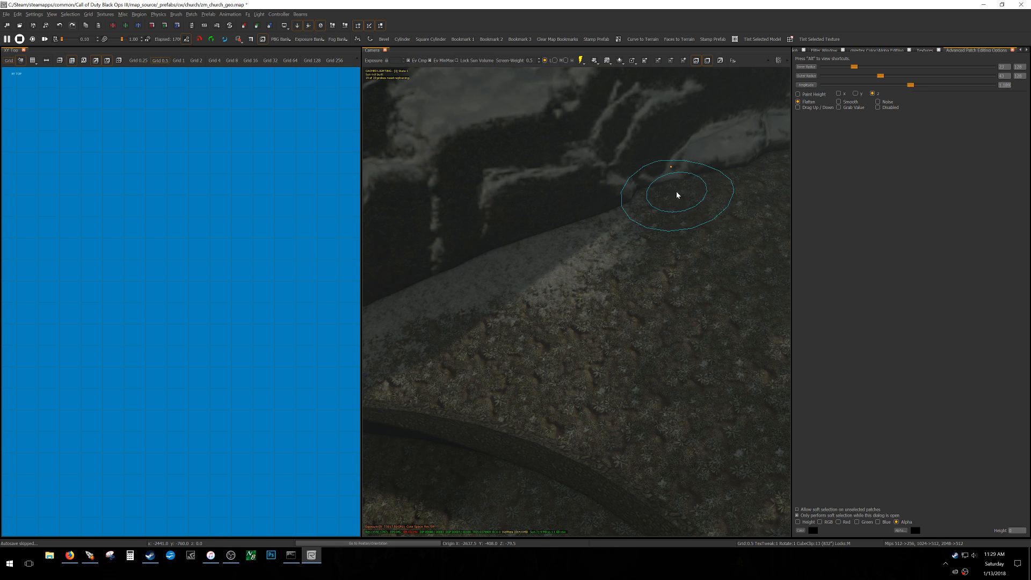
{"action": "mouse_move", "coordinate": [643, 195]}
{"action": "right_mouse_down"}
{"action": "mouse_move", "coordinate": [621, 265]}
{"action": "mouse_move", "coordinate": [585, 227]}
{"action": "right_mouse_up"}
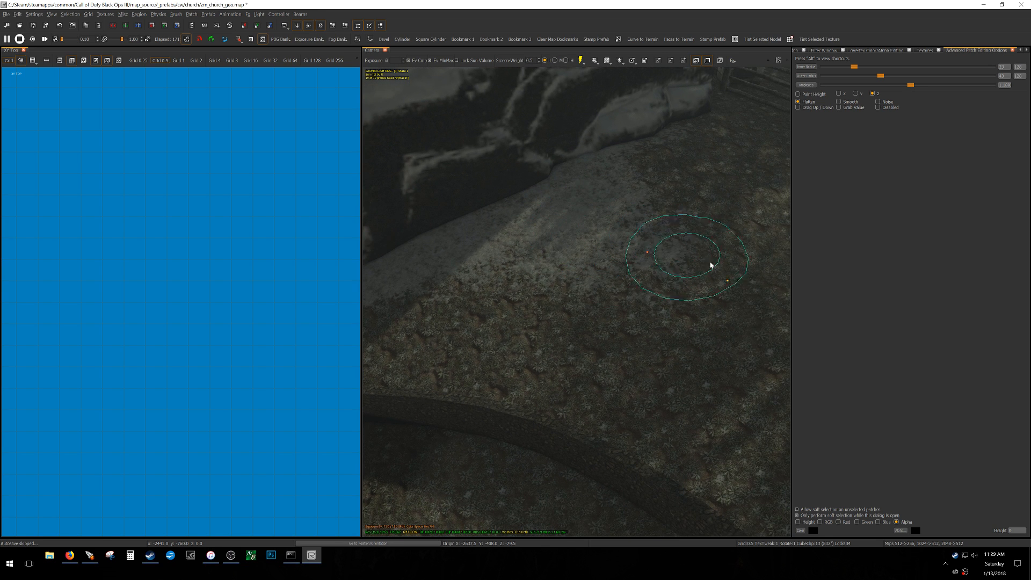
{"action": "right_click_drag", "start_coordinate": [681, 133], "coordinate": [670, 254]}
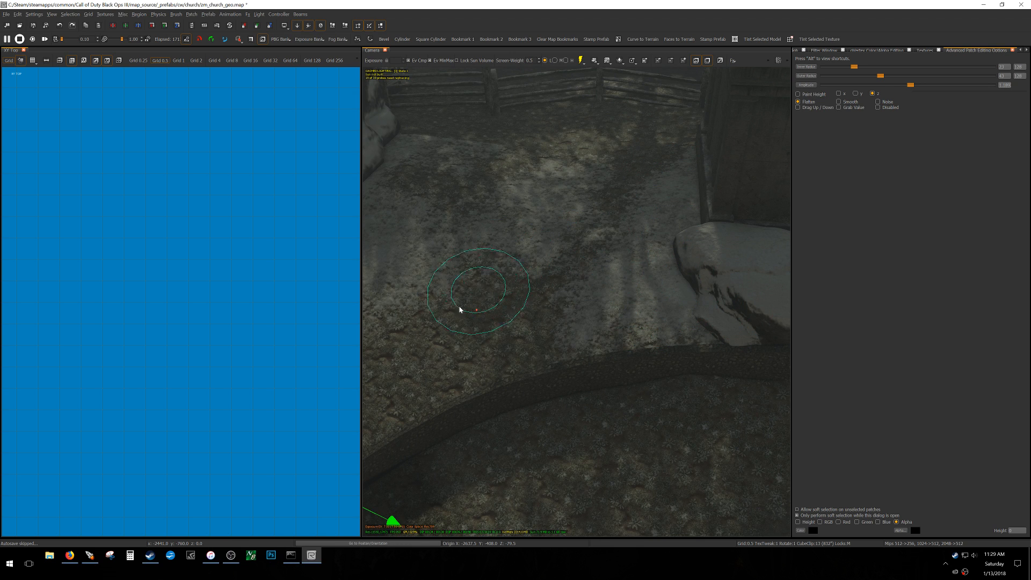
{"action": "right_click_drag", "start_coordinate": [656, 313], "coordinate": [634, 316]}
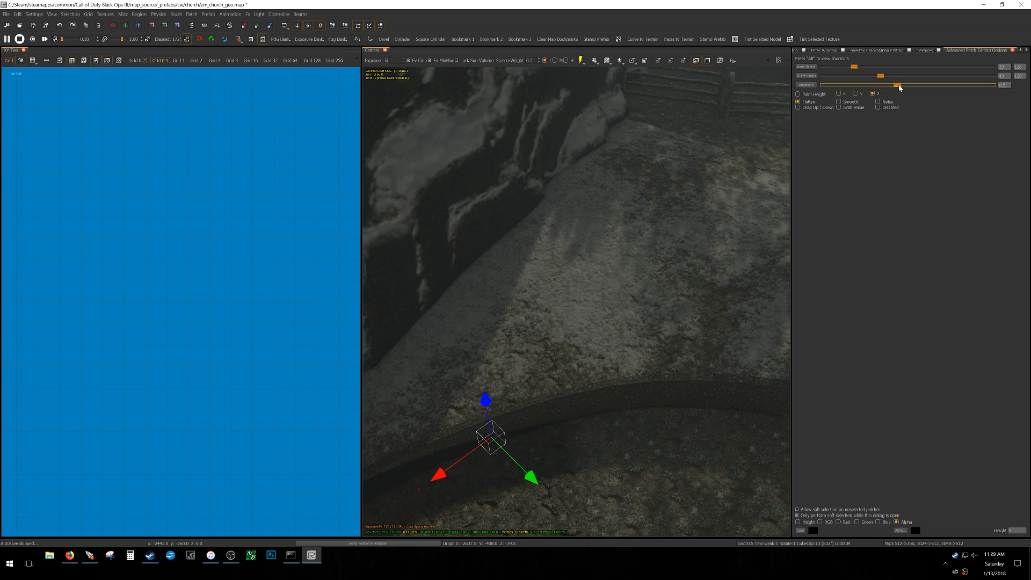
- Reduce the brush's inner radius and amplitude, widen its outer radius, and blend the snow across the slope above the retaining wall
{"action": "left_click_drag", "start_coordinate": [880, 75], "coordinate": [841, 68]}
{"action": "right_click_drag", "start_coordinate": [740, 219], "coordinate": [618, 216]}
{"action": "mouse_move", "coordinate": [743, 300]}
{"action": "left_mouse_down"}
{"action": "mouse_move", "coordinate": [758, 340]}
{"action": "mouse_move", "coordinate": [741, 345]}
{"action": "left_mouse_up"}
{"action": "left_click_drag", "start_coordinate": [472, 370], "coordinate": [577, 360]}
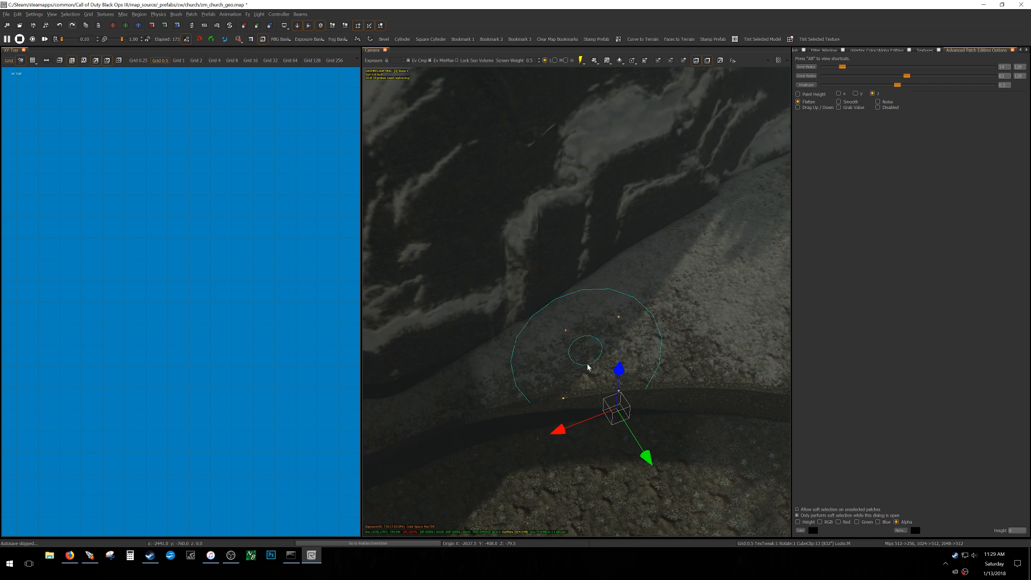
{"action": "right_click_drag", "start_coordinate": [585, 359], "coordinate": [603, 373]}
{"action": "mouse_move", "coordinate": [605, 338]}
{"action": "left_mouse_down"}
{"action": "mouse_move", "coordinate": [610, 304]}
{"action": "mouse_move", "coordinate": [599, 348]}
{"action": "mouse_move", "coordinate": [599, 306]}
{"action": "mouse_move", "coordinate": [615, 331]}
{"action": "left_mouse_up"}
{"action": "scroll", "coordinate": [617, 338], "scroll_direction": "up", "scroll_amount": 5}
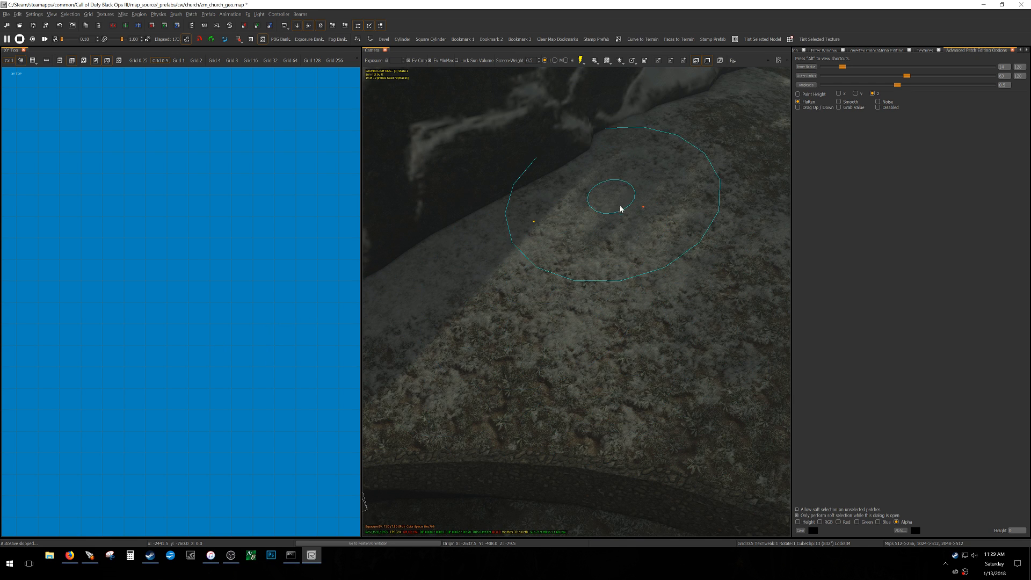
- Hide the models, paint more snow alpha across the exposed slope, and save the map
{"action": "key", "text": "shift+m"}
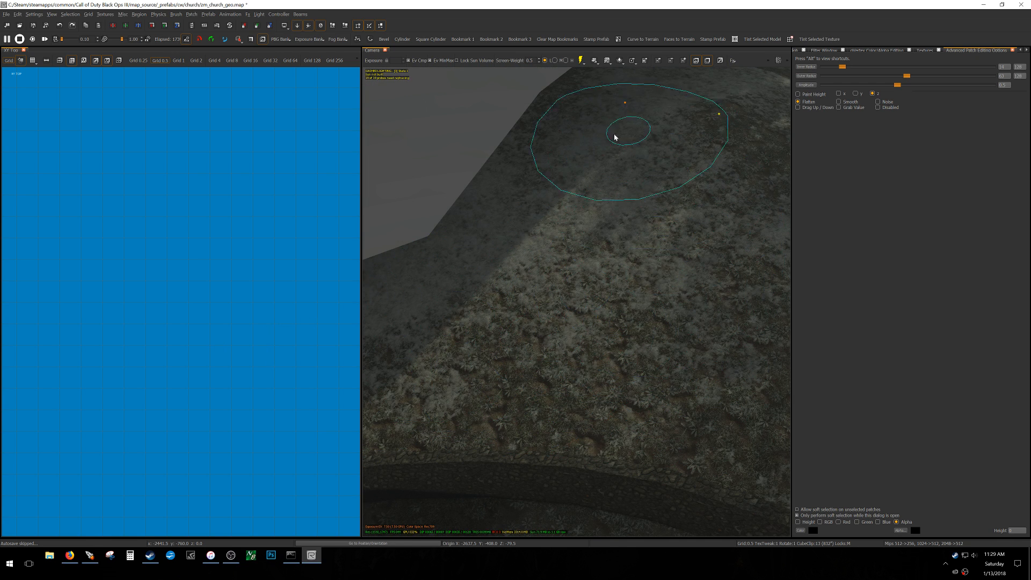
{"action": "mouse_move", "coordinate": [689, 315]}
{"action": "right_mouse_down"}
{"action": "mouse_move", "coordinate": [681, 301]}
{"action": "mouse_move", "coordinate": [573, 305]}
{"action": "right_mouse_up"}
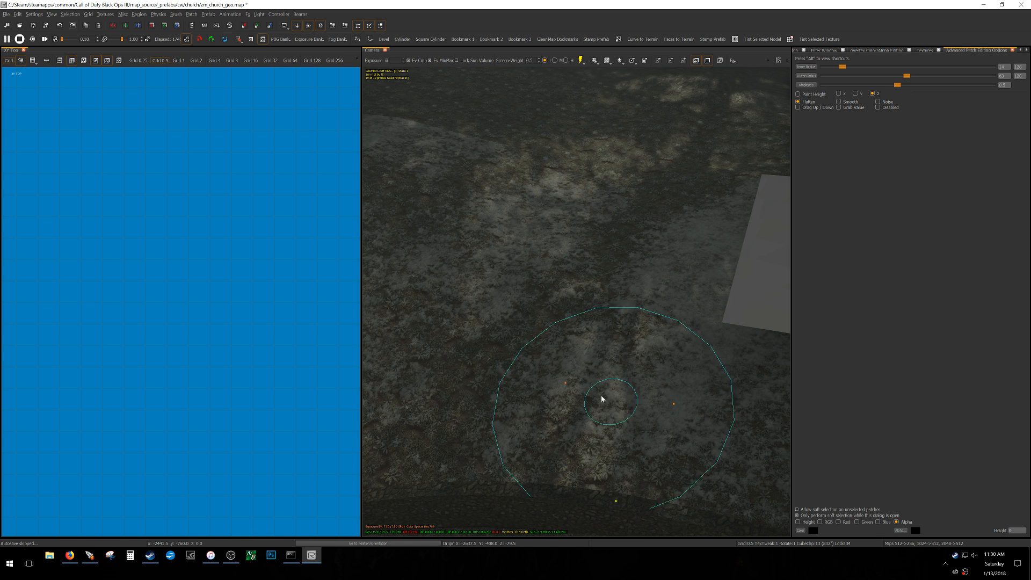
{"action": "right_click_drag", "start_coordinate": [662, 380], "coordinate": [672, 375]}
{"action": "key", "text": "ctrl+s"}
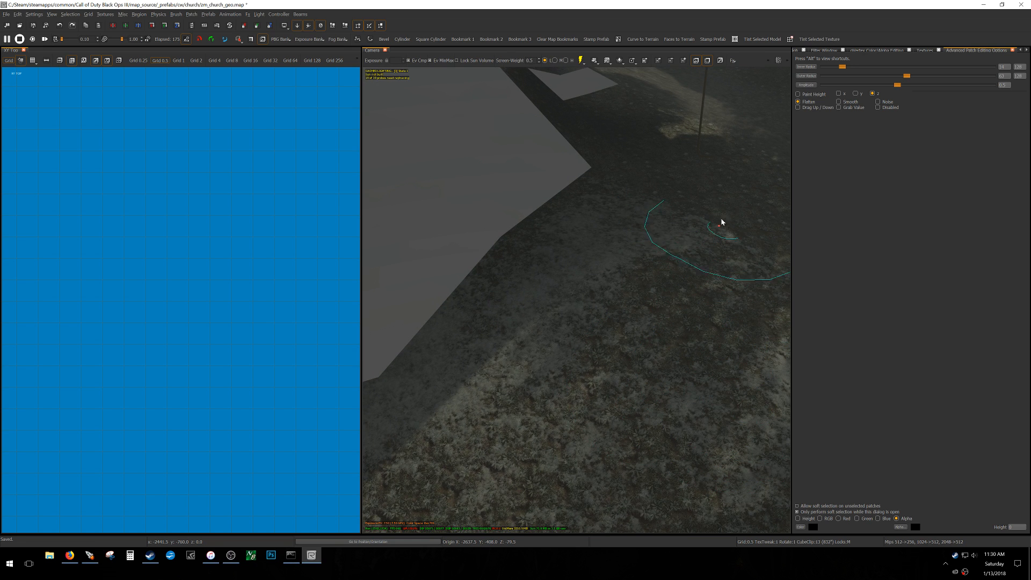
- Finish the snow painting at the terrain edge, show the hidden models again and save the map
{"action": "right_click_drag", "start_coordinate": [740, 273], "coordinate": [739, 275]}
{"action": "right_click_drag", "start_coordinate": [602, 288], "coordinate": [621, 292]}
{"action": "key", "text": "shift+h"}
{"action": "key", "text": "g"}
{"action": "key", "text": "ctrl+s"}
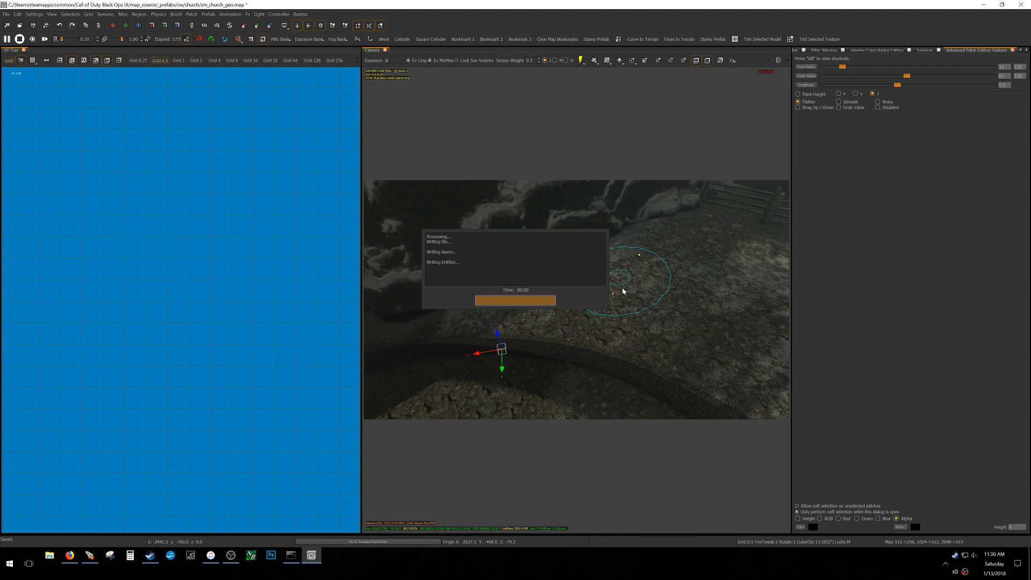
- Open the model library and filter it by "grass"
{"action": "key", "text": "m"}
{"action": "left_click_drag", "start_coordinate": [820, 68], "coordinate": [690, 86]}
{"action": "type", "text": "rass"}
{"action": "left_click_drag", "start_coordinate": [813, 69], "coordinate": [711, 75]}
{"action": "type", "text": "grass"}
- Place the foliage_grass_small_snow model on the slope above the retaining wall, deleting the misplaced first attempt
{"action": "right_click_drag", "start_coordinate": [731, 182], "coordinate": [732, 180]}
{"action": "right_click_drag", "start_coordinate": [681, 354], "coordinate": [681, 368]}
{"action": "left_click_drag", "start_coordinate": [939, 433], "coordinate": [649, 380]}
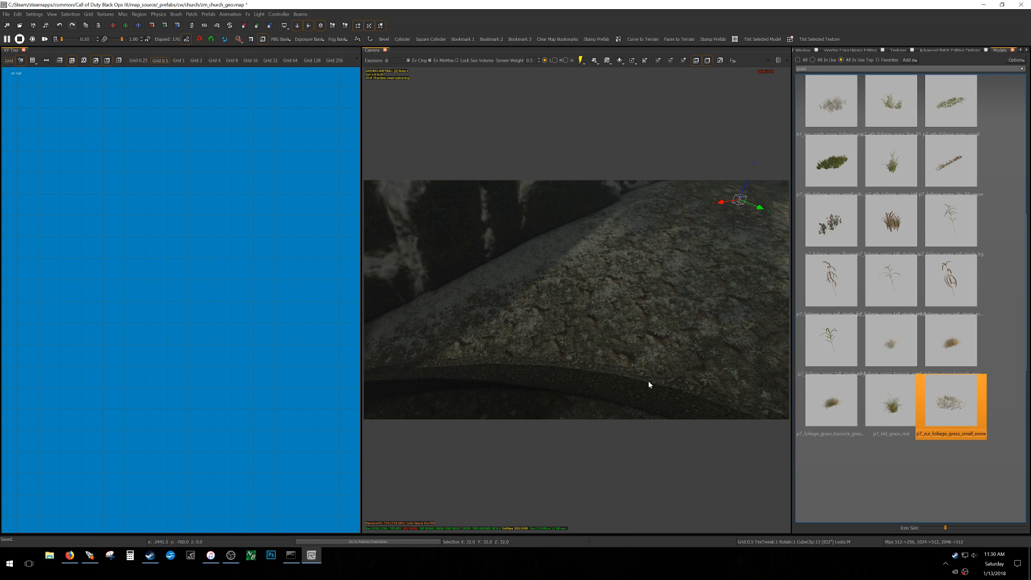
{"action": "key", "text": "BackSpace"}
{"action": "key", "text": "g"}
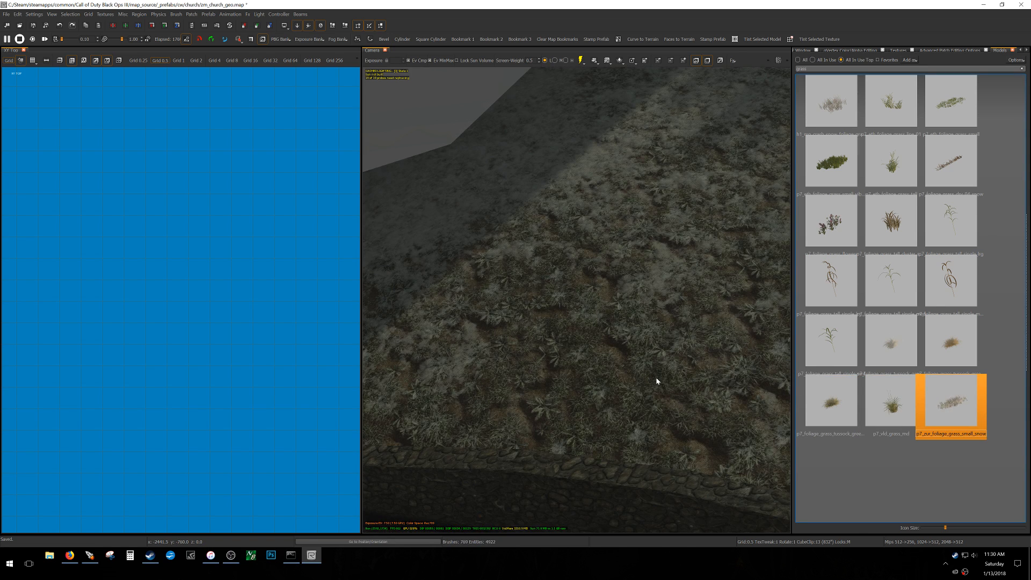
{"action": "left_click_drag", "start_coordinate": [803, 372], "coordinate": [667, 331]}
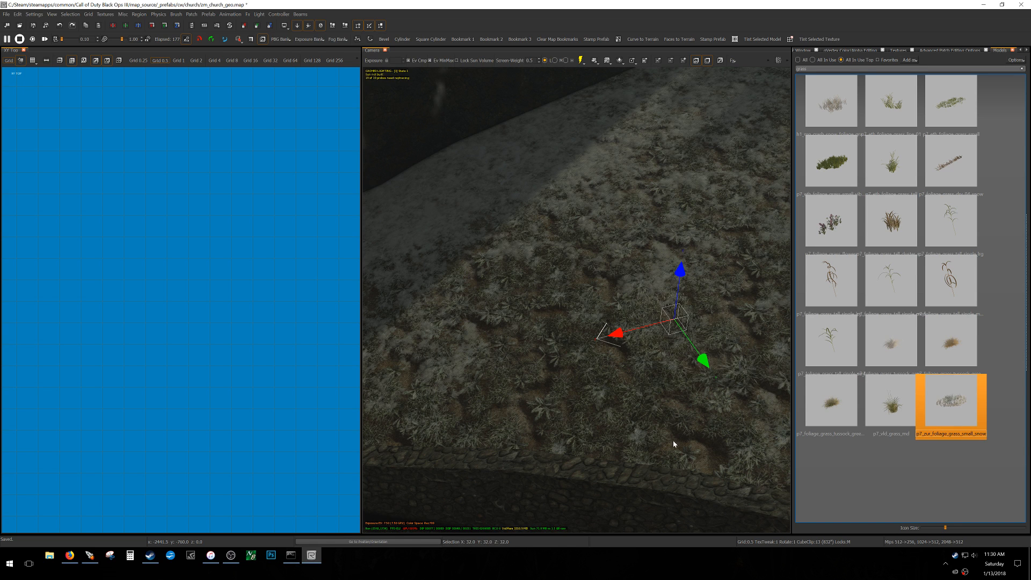
{"action": "key", "text": "ctrl+d"}
{"action": "right_click_drag", "start_coordinate": [612, 391], "coordinate": [585, 361]}
- Paste copies of the snowy grass clump across the slope and up to the cliff base
{"action": "key", "text": "ctrl+v"}
{"action": "key", "text": "ctrl+v"}
{"action": "key", "text": "ctrl+v"}
{"action": "key", "text": "ctrl+v"}
{"action": "key", "text": "ctrl+v"}
{"action": "key", "text": "ctrl+v"}
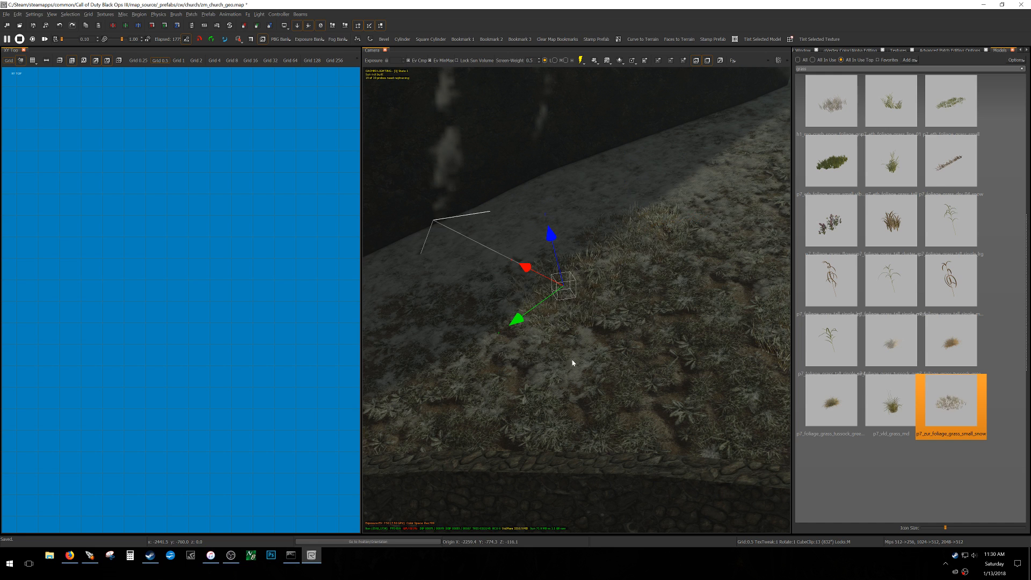
{"action": "key", "text": "ctrl+v"}
{"action": "key", "text": "ctrl+v"}
{"action": "key", "text": "ctrl+v"}
{"action": "key", "text": "ctrl+v"}
{"action": "key", "text": "ctrl+v"}
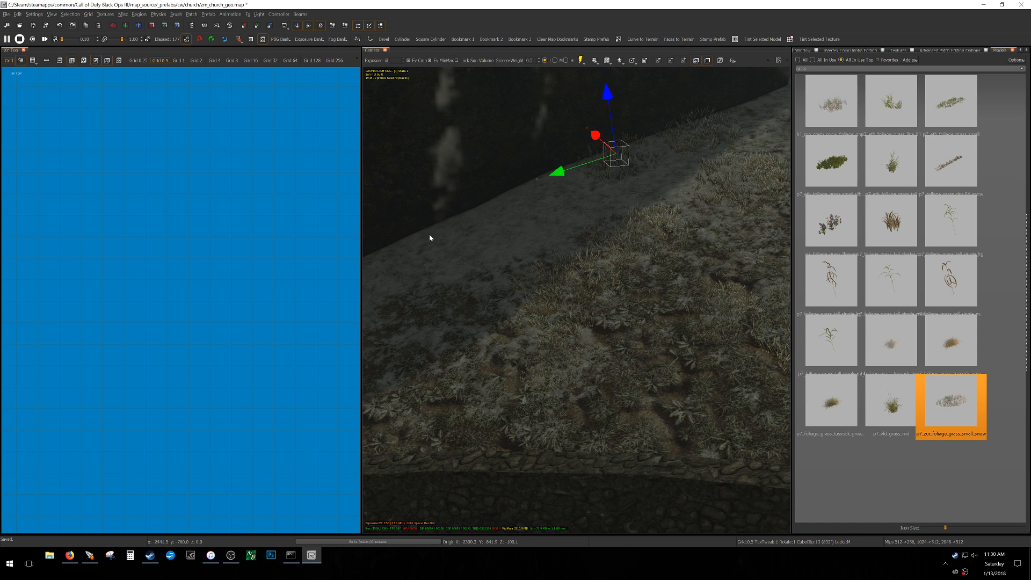
- Paste more snowy grass clumps along the cliff base where the terrain strip narrows behind the retaining wall
{"action": "right_click_drag", "start_coordinate": [666, 279], "coordinate": [682, 260]}
{"action": "key", "text": "ctrl+v"}
{"action": "key", "text": "ctrl+v"}
{"action": "key", "text": "ctrl+v"}
{"action": "key", "text": "ctrl+v"}
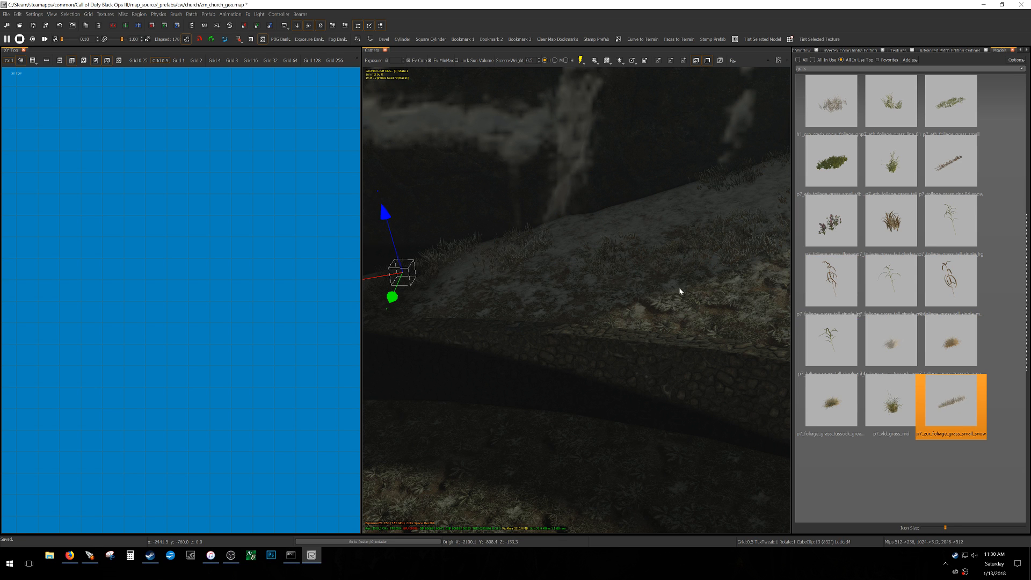
- Paste snowy grass clumps along the shadowed far end of the strip and save the map
{"action": "right_click_drag", "start_coordinate": [667, 292], "coordinate": [588, 290]}
{"action": "key", "text": "ctrl+v"}
{"action": "key", "text": "ctrl+v"}
{"action": "key", "text": "ctrl+v"}
{"action": "key", "text": "ctrl+v"}
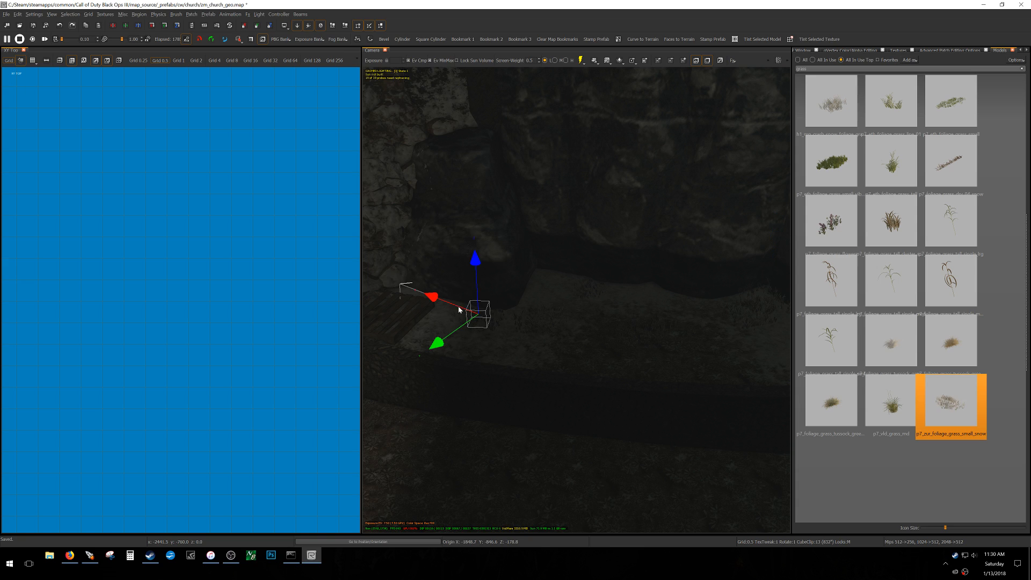
{"action": "key", "text": "ctrl+s"}
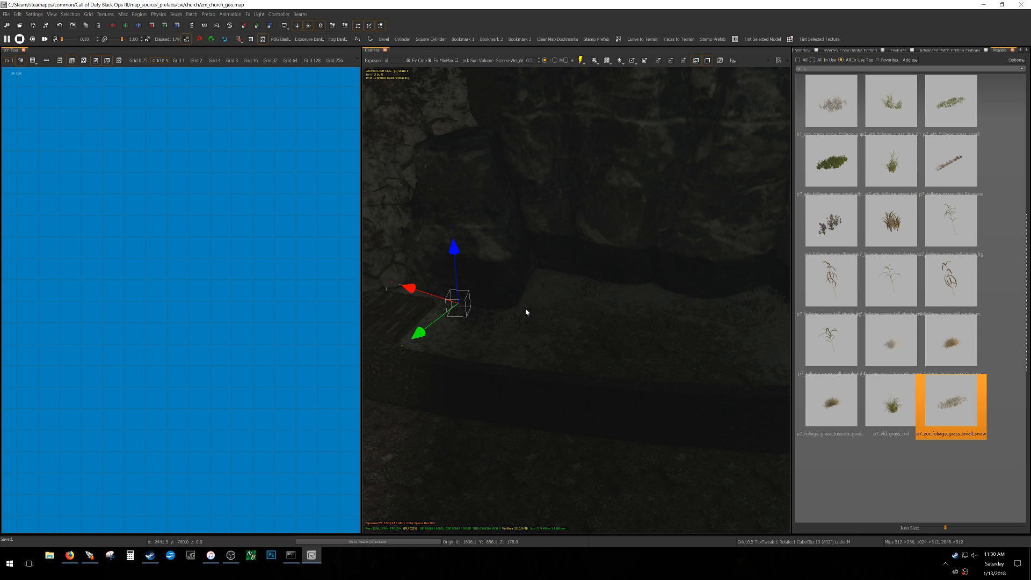
- Inspect the snow blending and grass placement around the cliff base, retaining wall, fence and stone arch
{"action": "right_click_drag", "start_coordinate": [548, 306], "coordinate": [590, 290]}
{"action": "right_click_drag", "start_coordinate": [576, 353], "coordinate": [671, 361]}
{"action": "key", "text": "ctrl+s"}
{"action": "right_click_drag", "start_coordinate": [581, 347], "coordinate": [441, 344]}
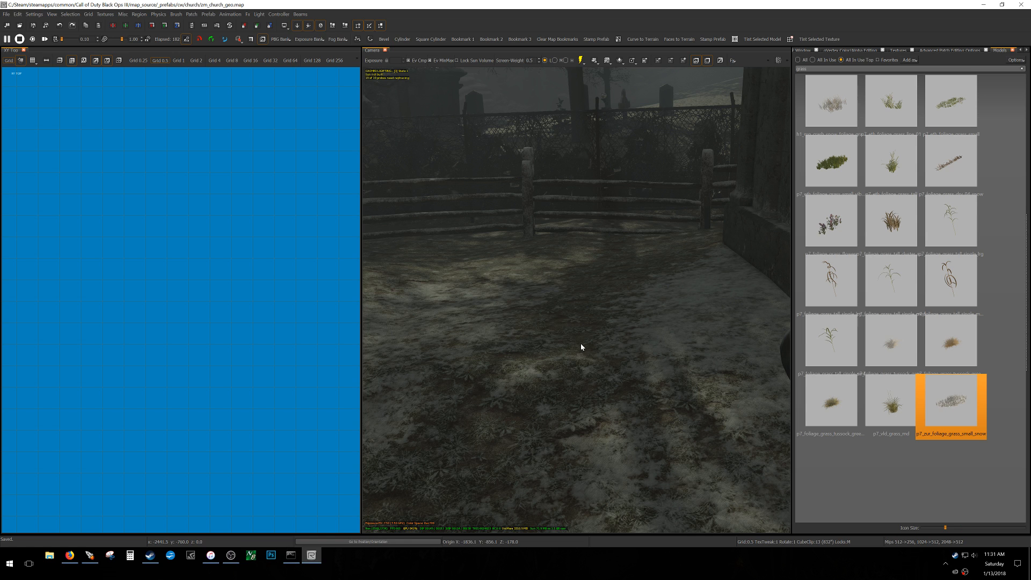
{"action": "right_click_drag", "start_coordinate": [585, 327], "coordinate": [381, 338]}
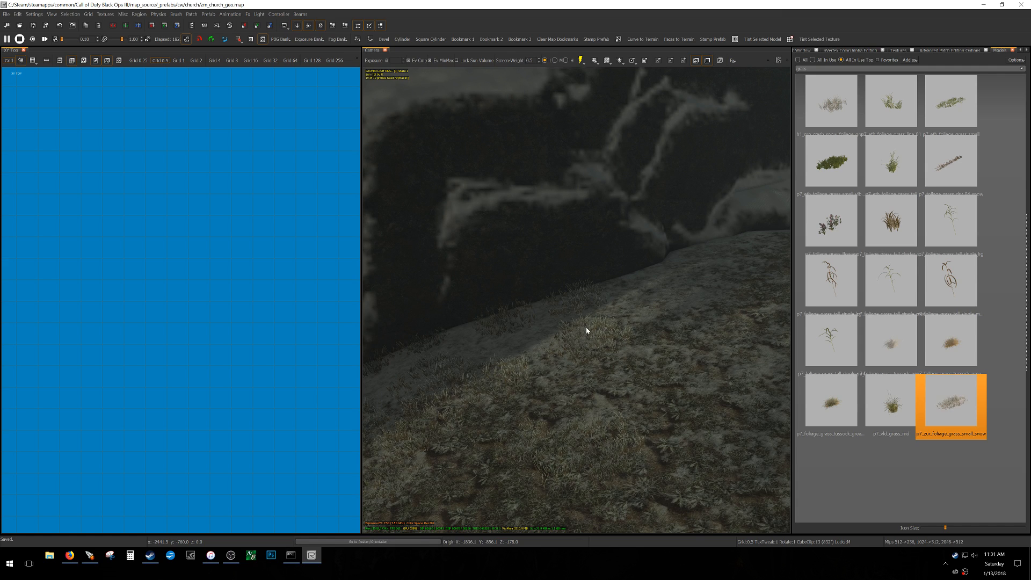
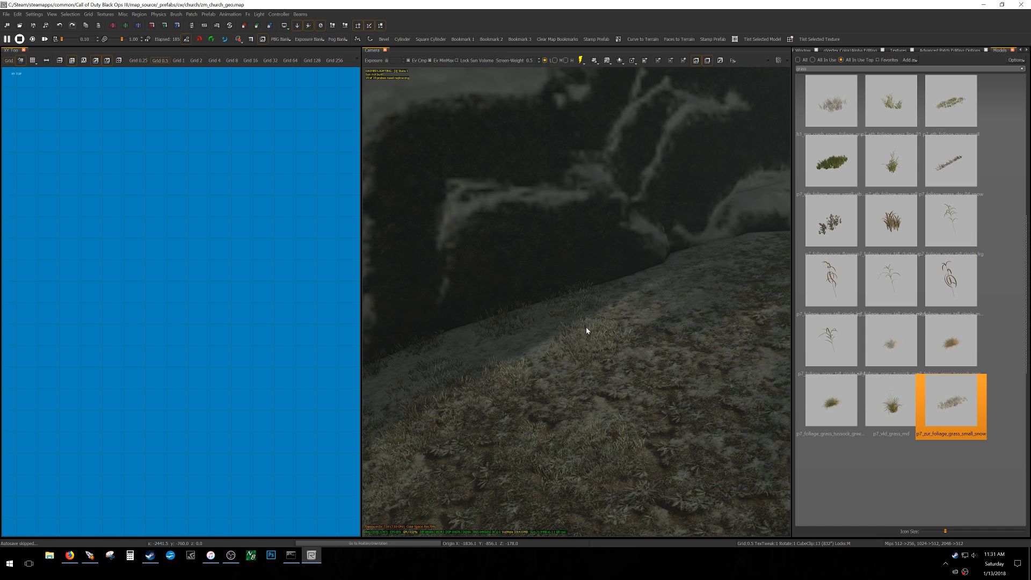
{"action": "right_click_drag", "start_coordinate": [666, 344], "coordinate": [579, 209]}
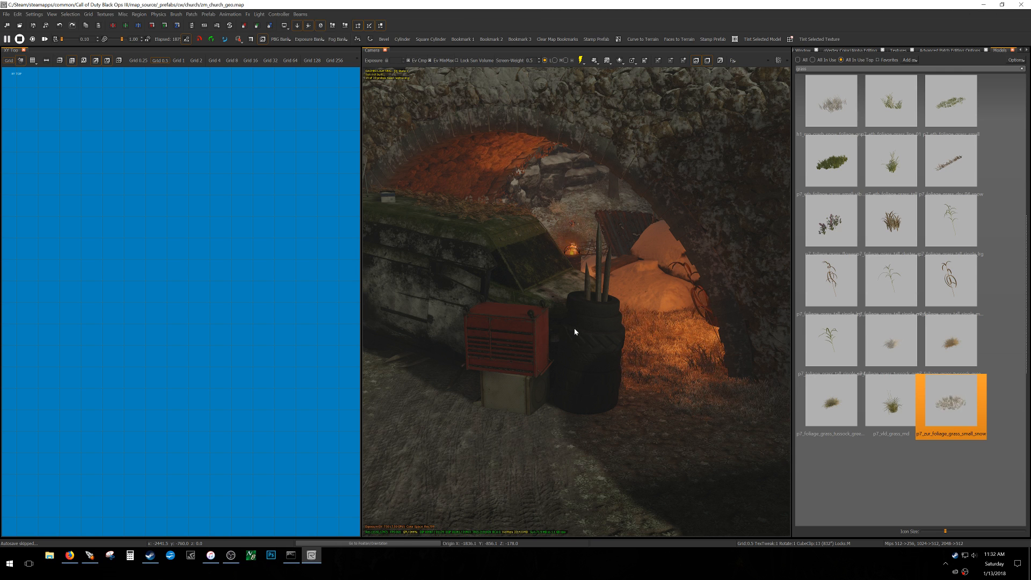
{"action": "mouse_move", "coordinate": [591, 364]}
{"action": "right_mouse_down"}
{"action": "mouse_move", "coordinate": [806, 374]}
{"action": "mouse_move", "coordinate": [591, 367]}
{"action": "right_mouse_up"}
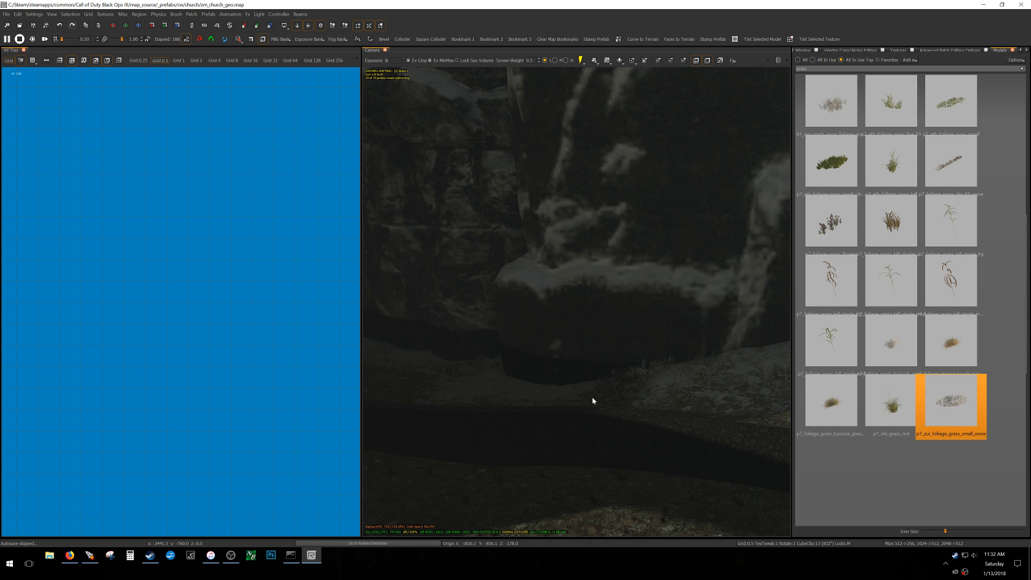
{"action": "mouse_move", "coordinate": [608, 374]}
{"action": "right_mouse_down"}
{"action": "mouse_move", "coordinate": [628, 418]}
{"action": "mouse_move", "coordinate": [645, 416]}
{"action": "mouse_move", "coordinate": [666, 381]}
{"action": "mouse_move", "coordinate": [655, 349]}
{"action": "mouse_move", "coordinate": [611, 374]}
{"action": "right_mouse_up"}
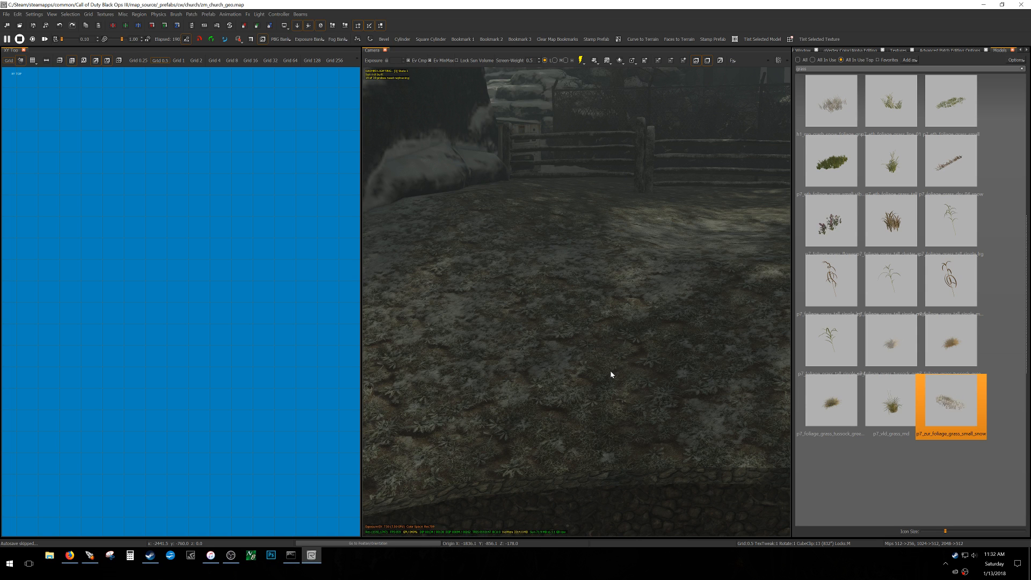
- Check the snowy grass around the rail fence and cliff base, and save the map
{"action": "mouse_move", "coordinate": [633, 407]}
{"action": "right_mouse_down"}
{"action": "mouse_move", "coordinate": [643, 400]}
{"action": "mouse_move", "coordinate": [632, 376]}
{"action": "mouse_move", "coordinate": [634, 411]}
{"action": "right_mouse_up"}
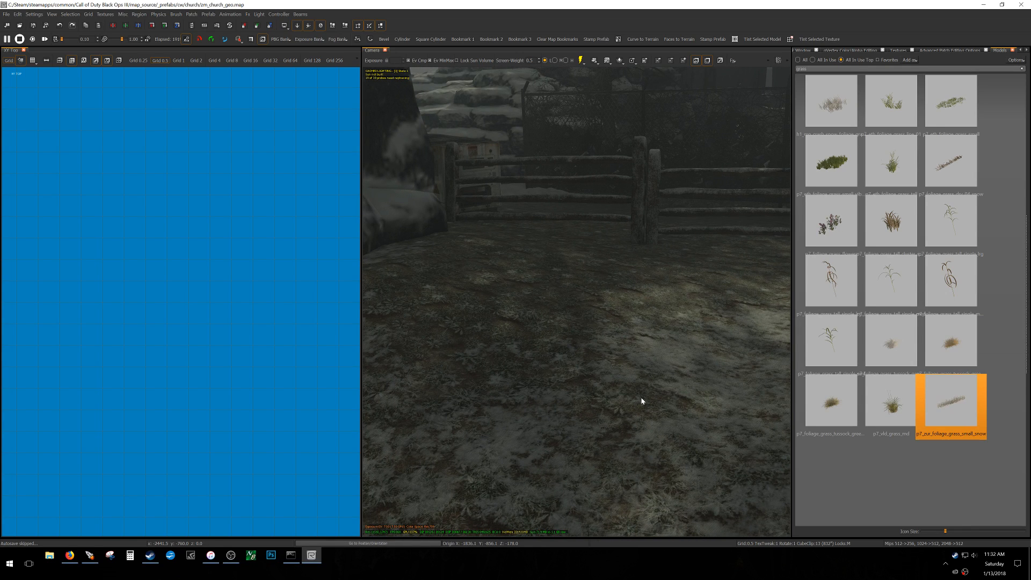
{"action": "mouse_move", "coordinate": [643, 401]}
{"action": "right_mouse_down"}
{"action": "mouse_move", "coordinate": [553, 403]}
{"action": "mouse_move", "coordinate": [644, 384]}
{"action": "right_mouse_up"}
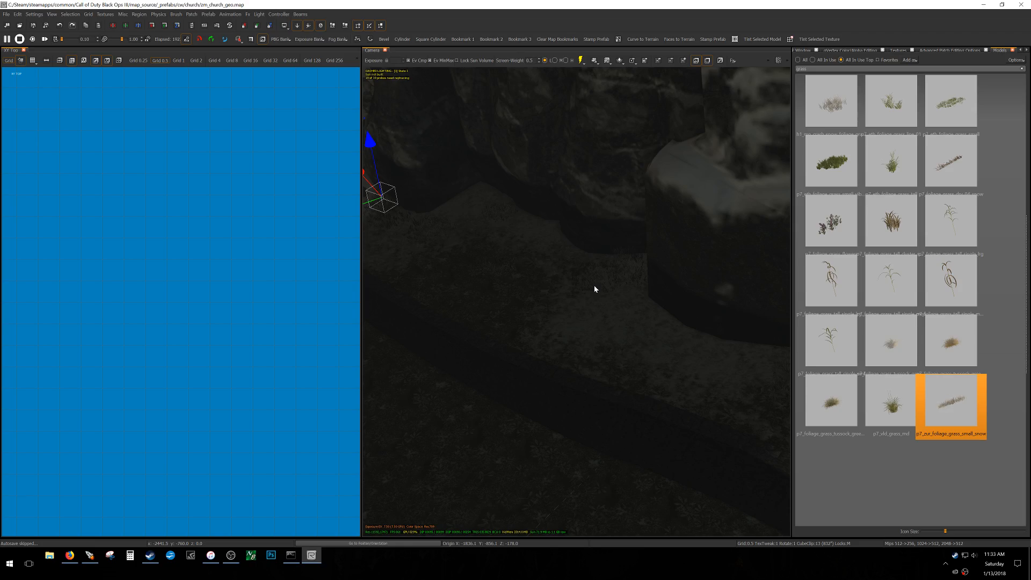
{"action": "key", "text": "ctrl+s"}
- Examine the finished graveyard, the leaf-strewn path along the stone wall and the lit stone arch for ground-detail reference
{"action": "right_click_drag", "start_coordinate": [610, 280], "coordinate": [514, 283]}
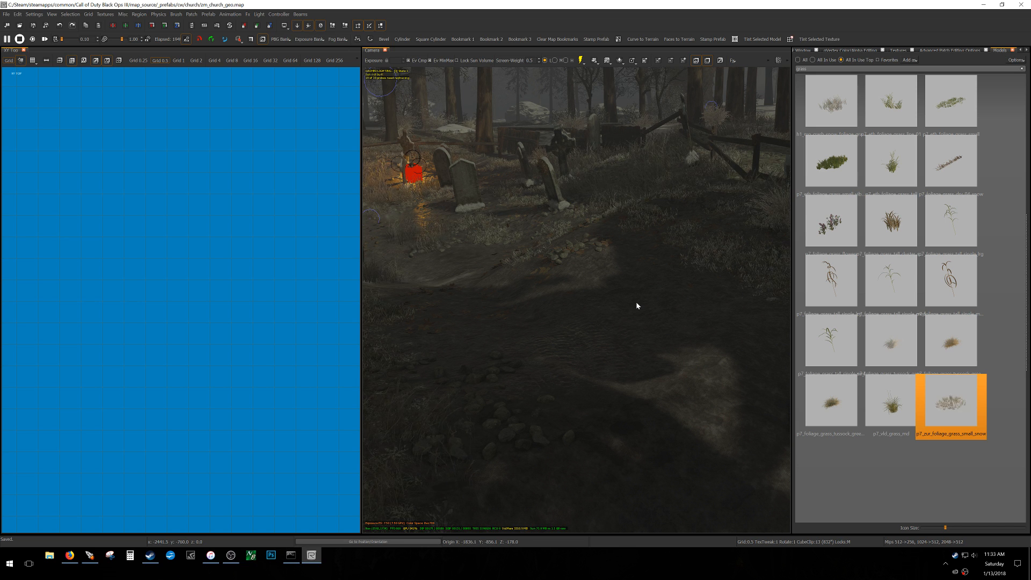
{"action": "right_click_drag", "start_coordinate": [602, 326], "coordinate": [441, 330]}
{"action": "right_click_drag", "start_coordinate": [660, 360], "coordinate": [605, 323]}
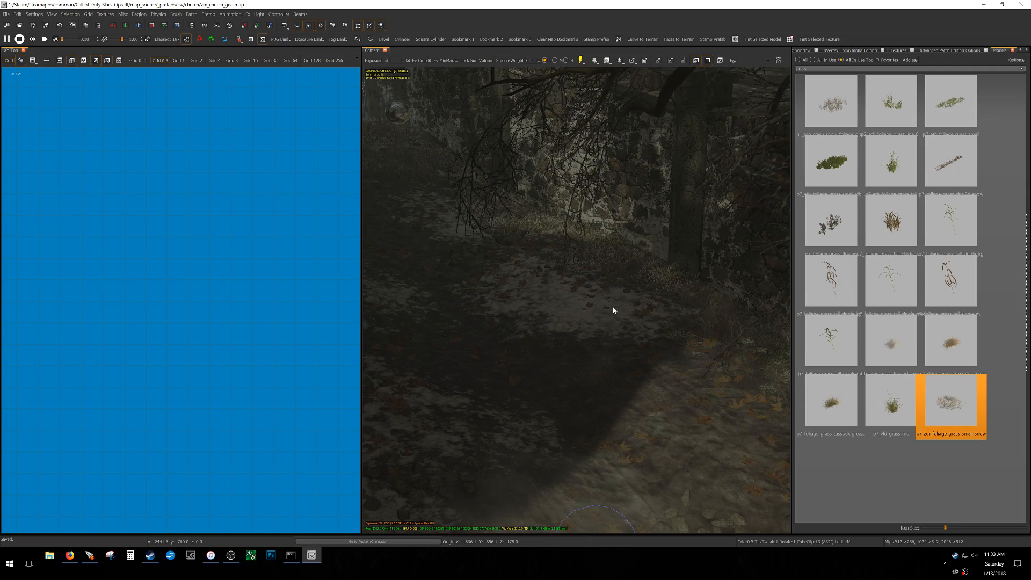
{"action": "key", "text": "w"}
{"action": "right_click_drag", "start_coordinate": [673, 332], "coordinate": [602, 335]}
{"action": "key", "text": "w"}
{"action": "key", "text": "w"}
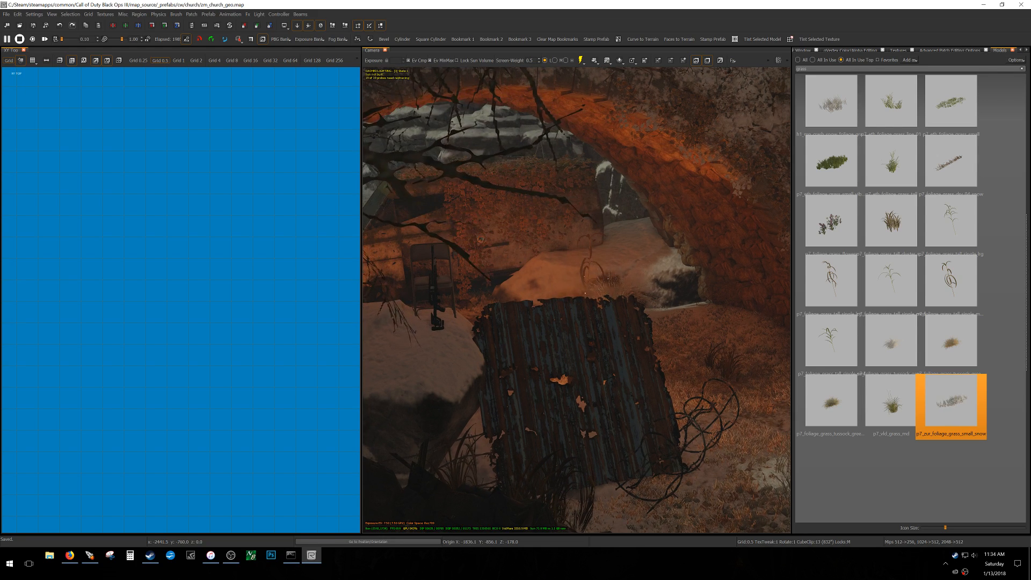
{"action": "right_click_drag", "start_coordinate": [690, 337], "coordinate": [671, 337]}
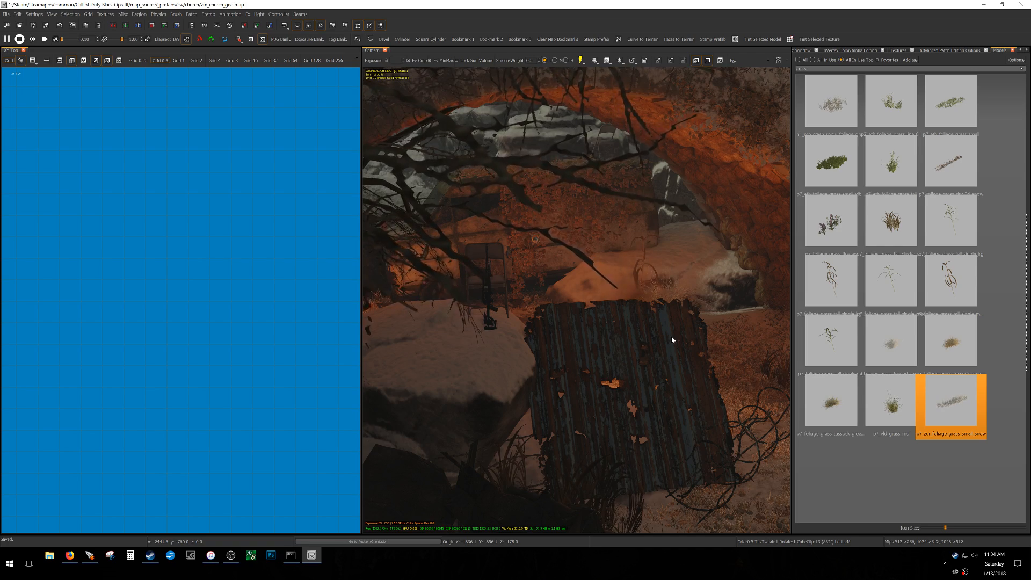
{"action": "right_click_drag", "start_coordinate": [702, 348], "coordinate": [575, 360]}
{"action": "key", "text": "w"}
{"action": "key", "text": "w"}
{"action": "key", "text": "w"}
- Place more small snowy grass clumps across the slope behind the retaining wall
{"action": "mouse_move", "coordinate": [704, 277]}
{"action": "right_mouse_down"}
{"action": "mouse_move", "coordinate": [626, 283]}
{"action": "mouse_move", "coordinate": [706, 277]}
{"action": "right_mouse_up"}
{"action": "left_click", "coordinate": [705, 275]}
{"action": "left_click", "coordinate": [765, 283]}
{"action": "key", "text": "Escape"}
{"action": "right_click_drag", "start_coordinate": [688, 328], "coordinate": [750, 251]}
{"action": "key", "text": "w"}
{"action": "left_click", "coordinate": [750, 249]}
{"action": "left_click", "coordinate": [689, 240]}
{"action": "left_click", "coordinate": [643, 251]}
{"action": "left_click", "coordinate": [669, 317]}
{"action": "left_click", "coordinate": [598, 357]}
{"action": "left_click", "coordinate": [540, 417]}
{"action": "left_click", "coordinate": [477, 456]}
{"action": "left_click", "coordinate": [544, 386]}
{"action": "left_click", "coordinate": [446, 395]}
- Add snowy grass clumps beside the snow-covered boulder and up toward the rail fence
{"action": "key", "text": "w"}
{"action": "right_click_drag", "start_coordinate": [476, 406], "coordinate": [601, 391]}
{"action": "left_click", "coordinate": [549, 407]}
{"action": "left_click", "coordinate": [628, 378]}
{"action": "left_click", "coordinate": [624, 317]}
{"action": "left_click", "coordinate": [581, 319]}
{"action": "left_click", "coordinate": [640, 299]}
{"action": "left_click", "coordinate": [687, 321]}
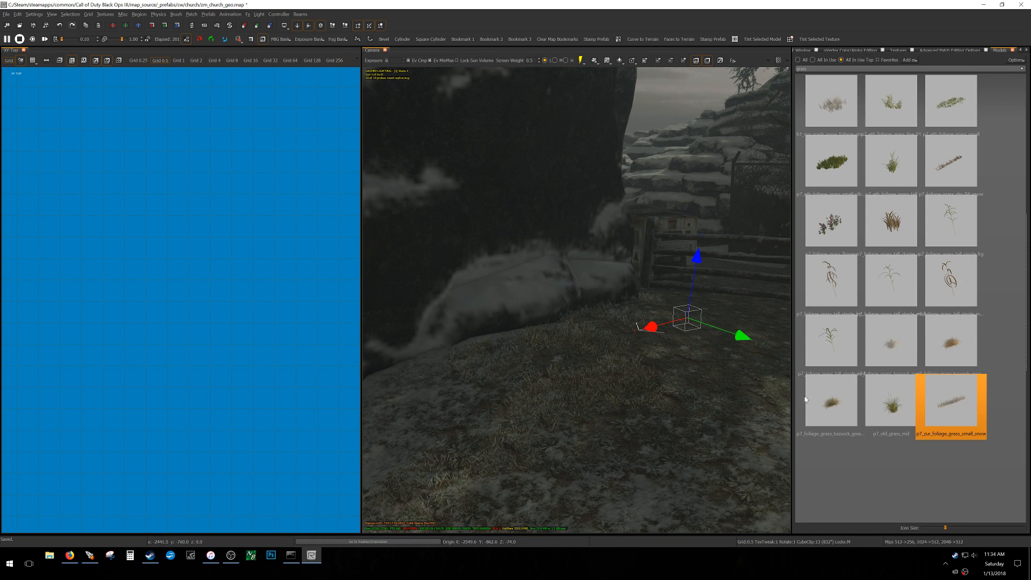
- Place p7_foliage_grass_tussock clumps on the ground in front of the rail fence
{"action": "left_click_drag", "start_coordinate": [819, 400], "coordinate": [753, 344]}
{"action": "left_click", "coordinate": [736, 392]}
{"action": "left_click", "coordinate": [679, 344]}
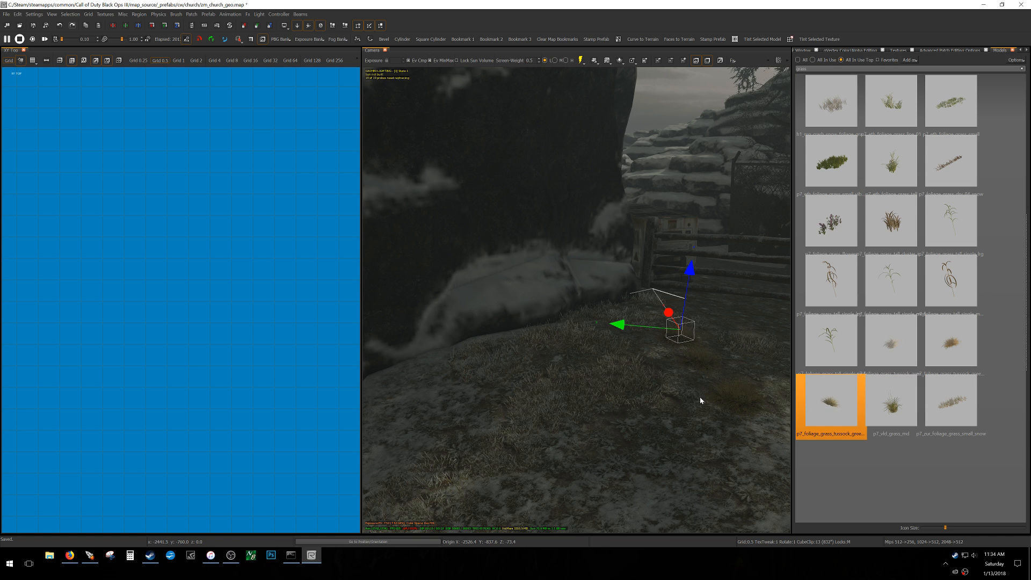
{"action": "right_click_drag", "start_coordinate": [700, 400], "coordinate": [735, 416]}
{"action": "left_click", "coordinate": [684, 364]}
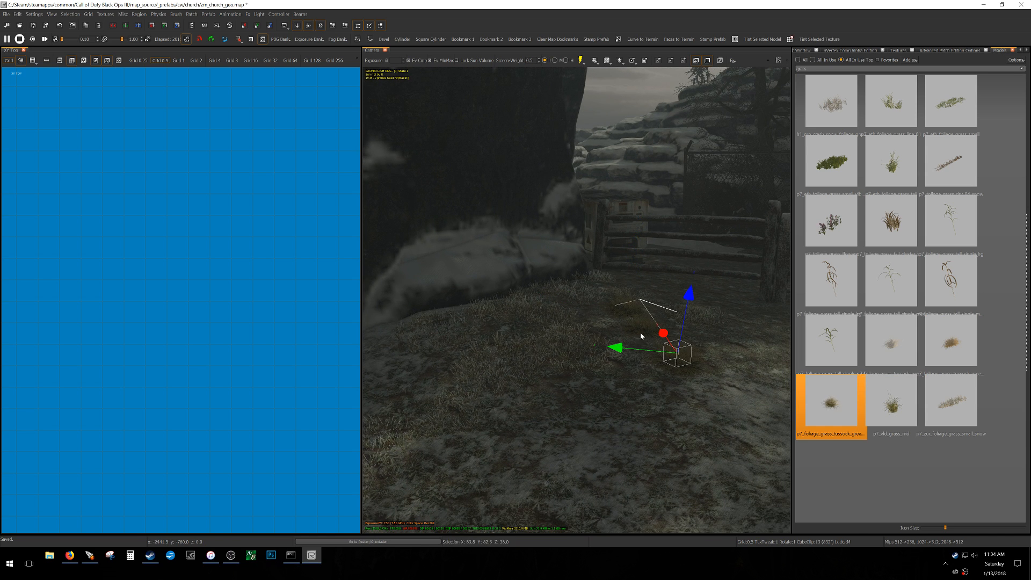
- Delete the surplus tussock grass clumps near the rail fence and save the map
{"action": "left_click", "coordinate": [619, 310], "text": "shift"}
{"action": "key", "text": "BackSpace"}
{"action": "key", "text": "ctrl+s"}
{"action": "left_click", "coordinate": [698, 370], "text": "shift"}
{"action": "key", "text": "BackSpace"}
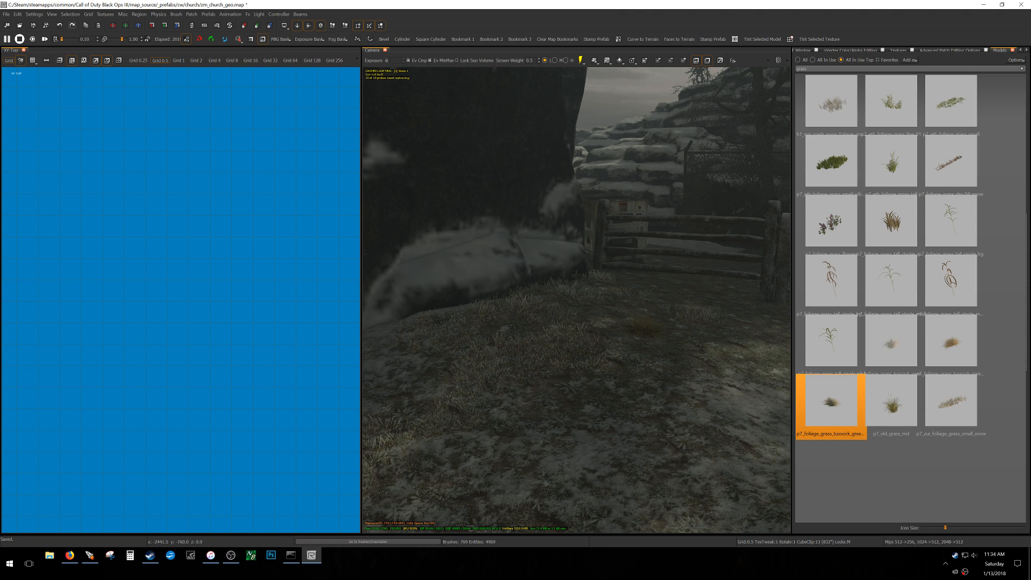
- Place the small snowy grass model on the sparse foreground slope and paste copies around it
{"action": "left_click_drag", "start_coordinate": [952, 402], "coordinate": [695, 472]}
{"action": "left_click_drag", "start_coordinate": [662, 433], "coordinate": [586, 456]}
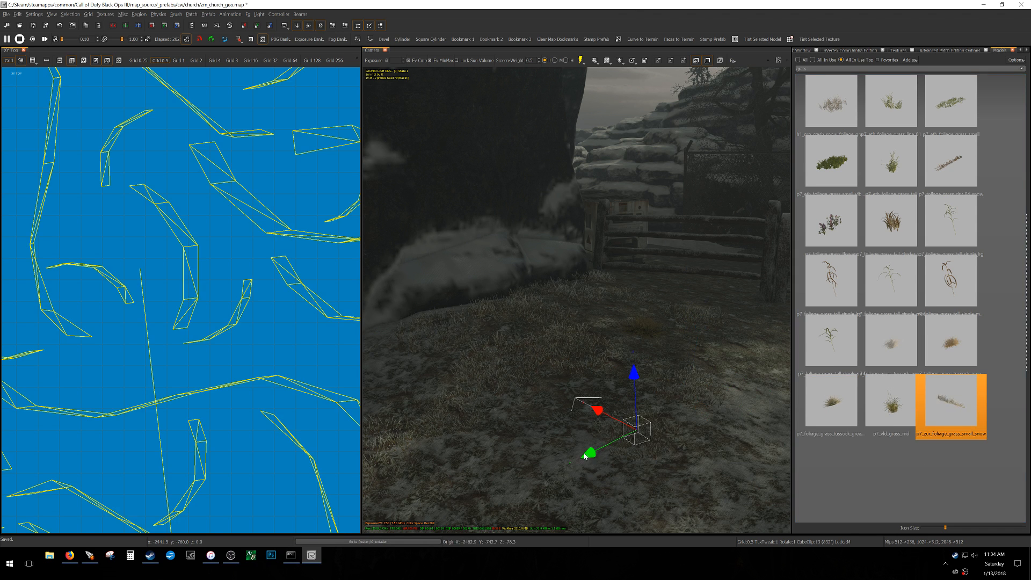
{"action": "key", "text": "ctrl+v"}
{"action": "right_click_drag", "start_coordinate": [608, 388], "coordinate": [722, 397]}
{"action": "key", "text": "ctrl+v"}
{"action": "key", "text": "ctrl+v"}
{"action": "key", "text": "ctrl+v"}
{"action": "key", "text": "ctrl+v"}
{"action": "key", "text": "ctrl+v"}
{"action": "key", "text": "ctrl+v"}
{"action": "right_click_drag", "start_coordinate": [552, 431], "coordinate": [569, 392]}
{"action": "key", "text": "ctrl+v"}
{"action": "key", "text": "ctrl+v"}
{"action": "key", "text": "ctrl+v"}
{"action": "key", "text": "ctrl+v"}
{"action": "key", "text": "ctrl+v"}
{"action": "key", "text": "ctrl+v"}
- Paste further small snowy grass clumps over the bare patches of the slope below the cliff
{"action": "right_click_drag", "start_coordinate": [568, 412], "coordinate": [601, 450]}
{"action": "key", "text": "ctrl+v"}
{"action": "key", "text": "ctrl+v"}
{"action": "key", "text": "ctrl+v"}
{"action": "key", "text": "ctrl+v"}
{"action": "key", "text": "ctrl+v"}
{"action": "key", "text": "ctrl+v"}
{"action": "key", "text": "ctrl+v"}
{"action": "right_click_drag", "start_coordinate": [580, 303], "coordinate": [637, 375]}
{"action": "key", "text": "ctrl+v"}
{"action": "key", "text": "ctrl+v"}
{"action": "key", "text": "ctrl+v"}
{"action": "key", "text": "ctrl+v"}
{"action": "key", "text": "ctrl+v"}
- Paste small snowy grass clumps to thicken the ground cover between the cliff base and the retaining wall
{"action": "right_click_drag", "start_coordinate": [456, 449], "coordinate": [565, 394]}
{"action": "key", "text": "ctrl+v"}
{"action": "key", "text": "ctrl+v"}
{"action": "key", "text": "ctrl+v"}
{"action": "key", "text": "ctrl+v"}
{"action": "key", "text": "ctrl+v"}
{"action": "key", "text": "ctrl+v"}
{"action": "right_click_drag", "start_coordinate": [690, 394], "coordinate": [532, 398]}
{"action": "key", "text": "ctrl+v"}
{"action": "key", "text": "ctrl+v"}
{"action": "key", "text": "ctrl+v"}
{"action": "key", "text": "ctrl+v"}
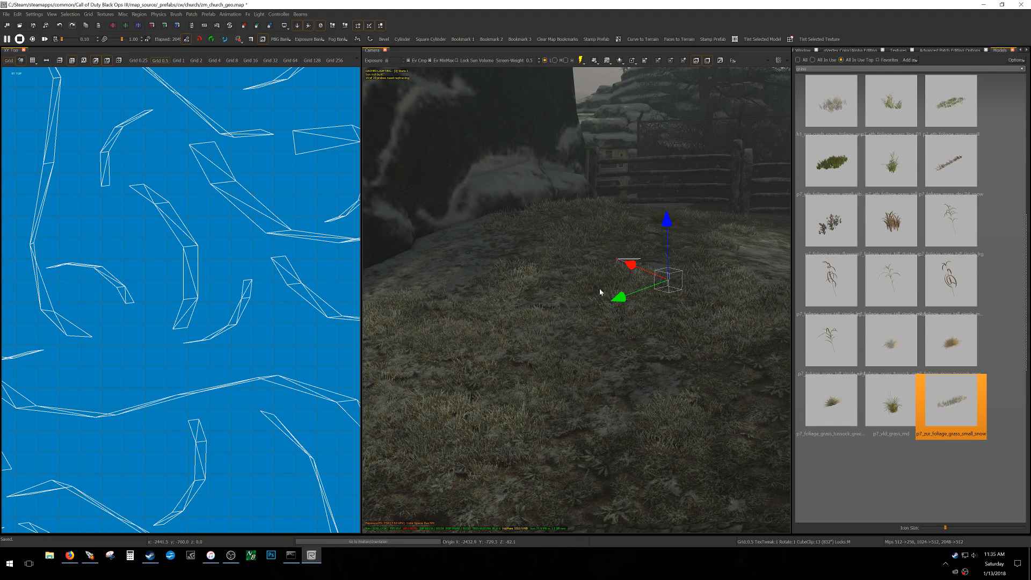
{"action": "key", "text": "ctrl+v"}
{"action": "key", "text": "ctrl+v"}
- Paste small snowy grass clumps over the remaining open ground leading up to the rail fence
{"action": "right_click_drag", "start_coordinate": [525, 247], "coordinate": [572, 303]}
{"action": "key", "text": "ctrl+v"}
{"action": "key", "text": "ctrl+v"}
{"action": "key", "text": "ctrl+v"}
{"action": "key", "text": "ctrl+v"}
{"action": "key", "text": "ctrl+v"}
{"action": "key", "text": "ctrl+v"}
{"action": "key", "text": "ctrl+v"}
{"action": "key", "text": "ctrl+v"}
{"action": "key", "text": "ctrl+v"}
- Place the taller h1_mp_crash_snow_foliage grass clump at the cliff base and paste copies beside the snowy boulder
{"action": "left_click", "coordinate": [864, 190]}
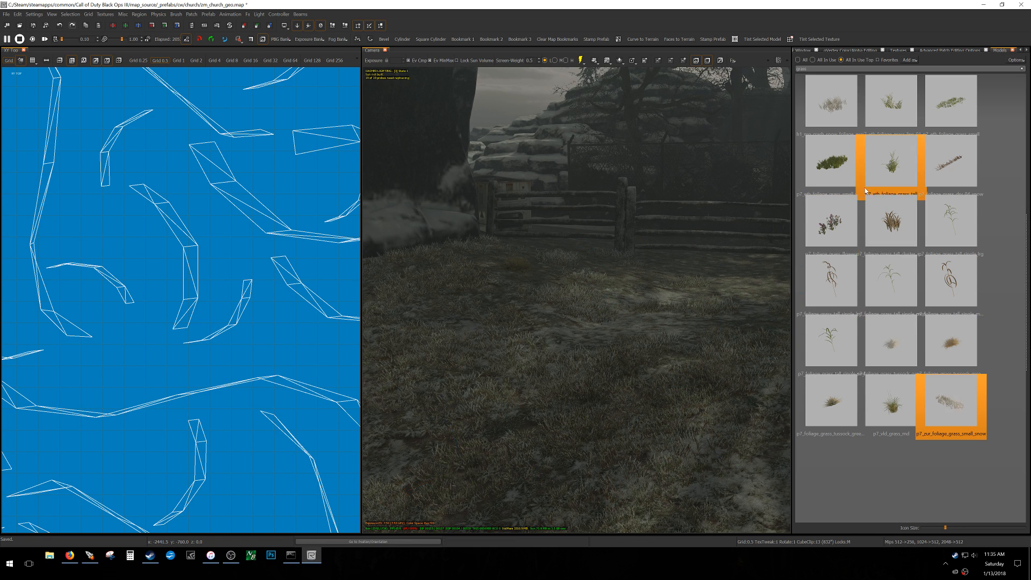
{"action": "left_click_drag", "start_coordinate": [838, 116], "coordinate": [486, 397]}
{"action": "key", "text": "ctrl+v"}
{"action": "key", "text": "Escape"}
{"action": "right_click_drag", "start_coordinate": [642, 409], "coordinate": [519, 302]}
{"action": "key", "text": "ctrl+v"}
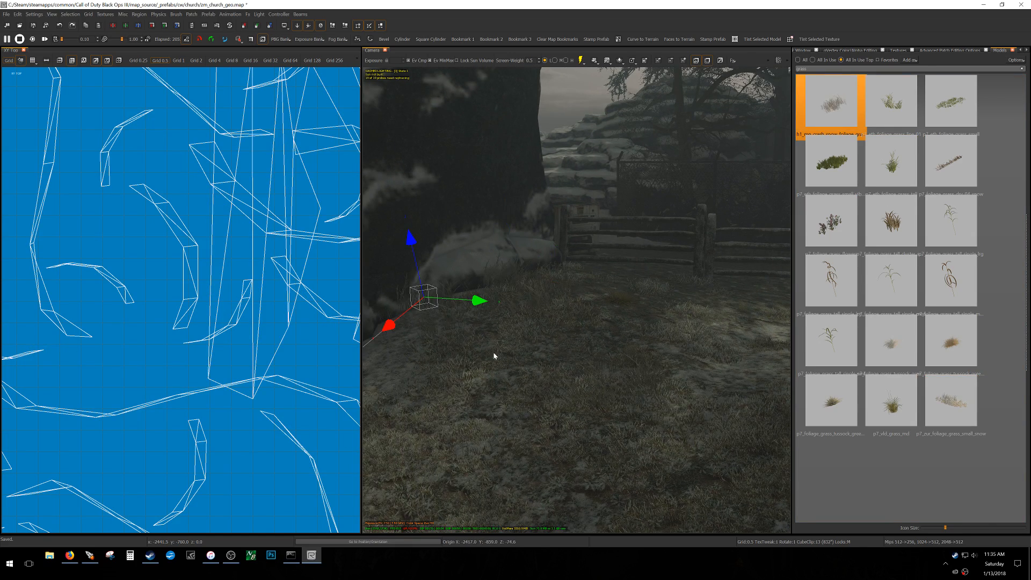
{"action": "right_click_drag", "start_coordinate": [492, 357], "coordinate": [497, 358]}
{"action": "key", "text": "ctrl+v"}
{"action": "right_click_drag", "start_coordinate": [465, 300], "coordinate": [534, 349]}
{"action": "key", "text": "ctrl+v"}
- Paste the taller snowy grass clumps along the shadowed cliff base near the bench, and deselect
{"action": "right_click_drag", "start_coordinate": [718, 322], "coordinate": [631, 309]}
{"action": "key", "text": "ctrl+v"}
{"action": "key", "text": "ctrl+v"}
{"action": "key", "text": "ctrl+v"}
{"action": "key", "text": "ctrl+v"}
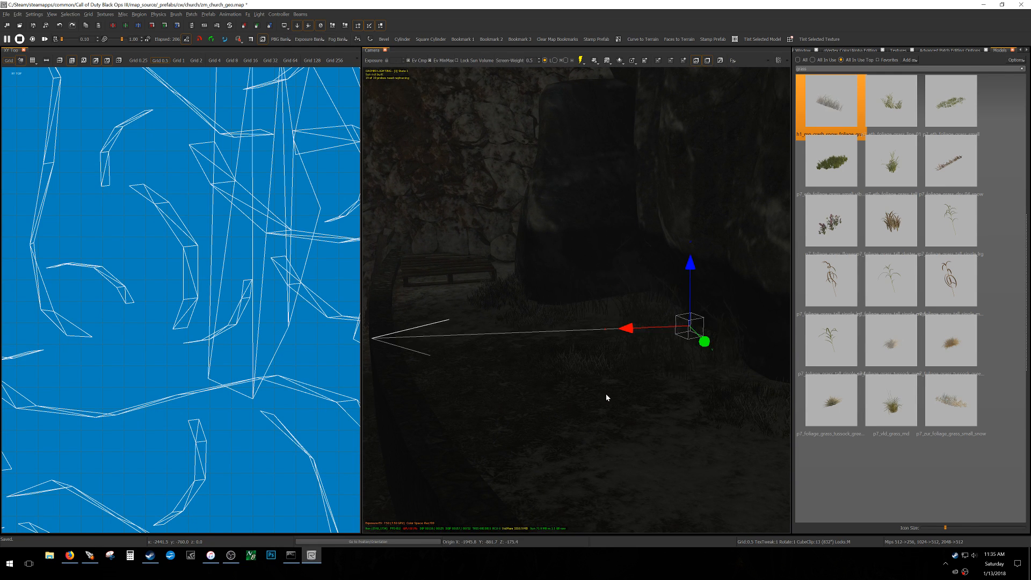
{"action": "key", "text": "Escape"}
- Place taller h1_mp_crash_snow_foliage grass clumps at the base of the stone pillar beside the snowy boulder
{"action": "mouse_move", "coordinate": [557, 401]}
{"action": "right_mouse_down"}
{"action": "mouse_move", "coordinate": [486, 383]}
{"action": "mouse_move", "coordinate": [547, 376]}
{"action": "mouse_move", "coordinate": [594, 385]}
{"action": "mouse_move", "coordinate": [556, 390]}
{"action": "right_mouse_up"}
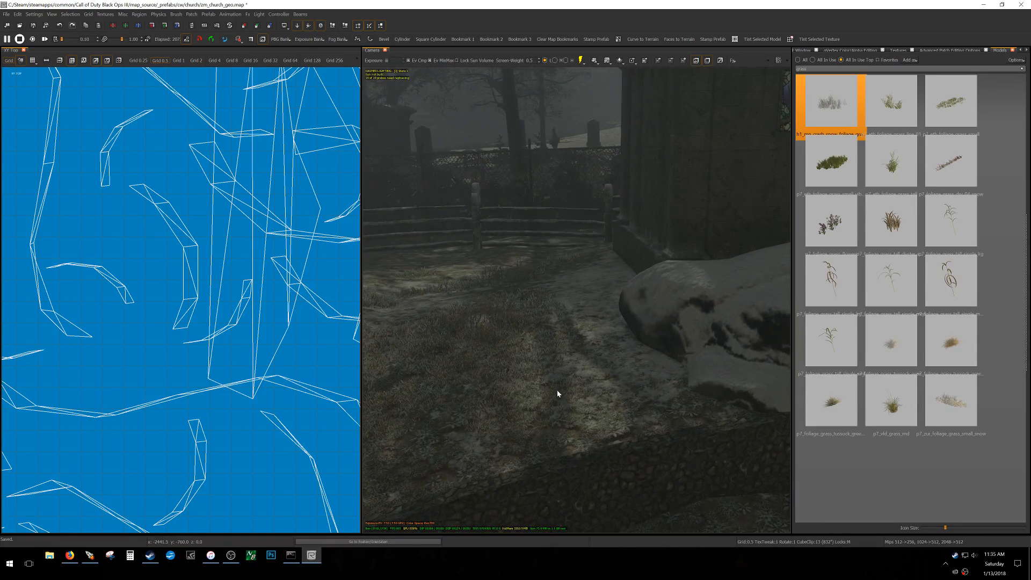
{"action": "scroll", "coordinate": [602, 338], "scroll_direction": "up", "scroll_amount": 4}
{"action": "left_click_drag", "start_coordinate": [803, 120], "coordinate": [569, 372]}
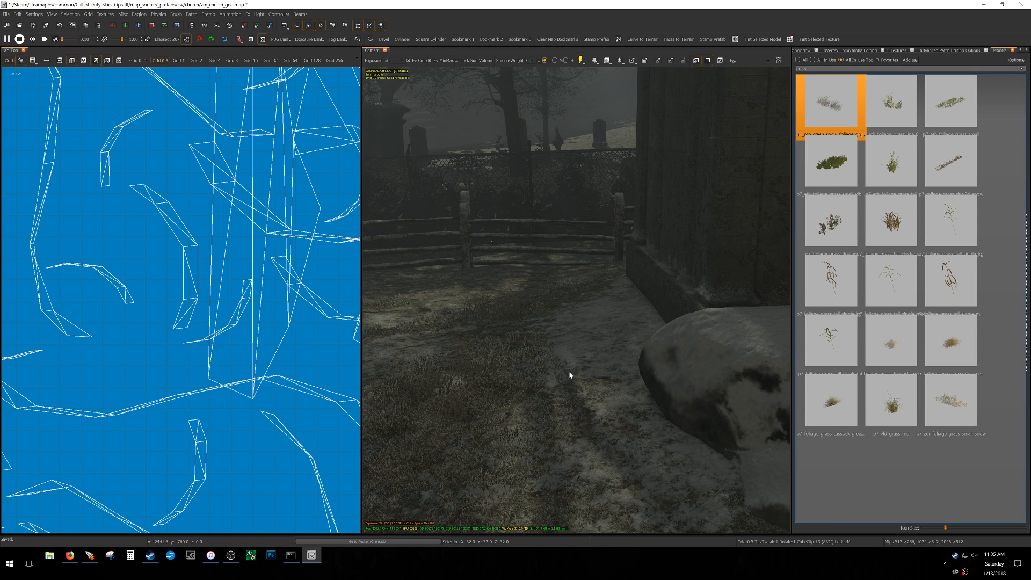
{"action": "left_click", "coordinate": [629, 328]}
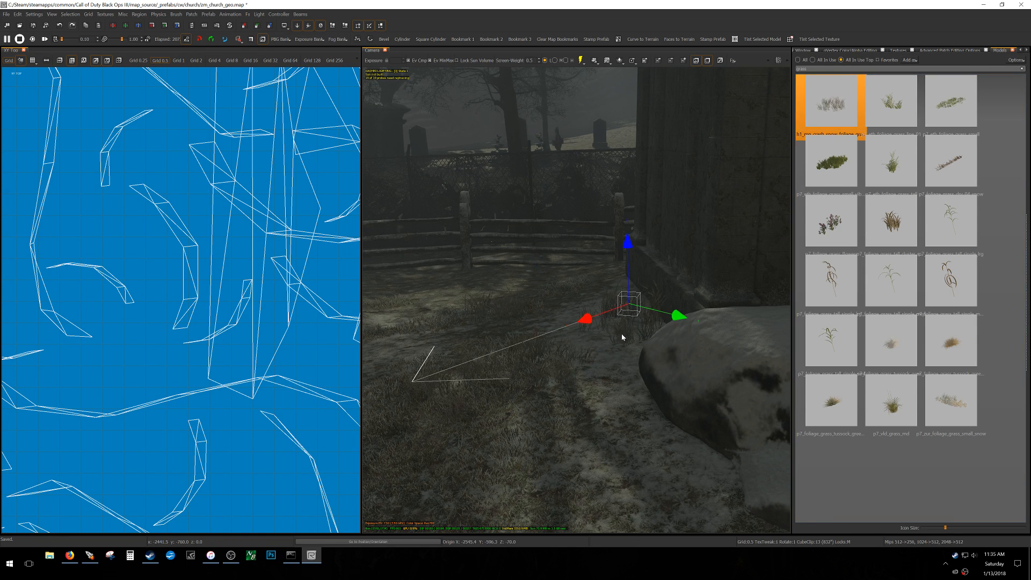
{"action": "left_click", "coordinate": [630, 437]}
{"action": "key", "text": "Escape"}
- Place small snowy grass clumps on the ground around the stone pillar and snowy boulder
{"action": "left_click_drag", "start_coordinate": [959, 403], "coordinate": [586, 370]}
{"action": "left_click", "coordinate": [678, 448]}
{"action": "left_click", "coordinate": [519, 316]}
{"action": "left_click", "coordinate": [498, 332]}
- Spread small snowy grass clumps over the ground in front of the rail fence, and save the map
{"action": "right_click_drag", "start_coordinate": [573, 354], "coordinate": [637, 381]}
{"action": "left_click", "coordinate": [639, 382]}
{"action": "left_click", "coordinate": [705, 414]}
{"action": "left_click", "coordinate": [685, 364]}
{"action": "left_click", "coordinate": [635, 340]}
{"action": "left_click", "coordinate": [550, 349]}
{"action": "left_click", "coordinate": [477, 372]}
{"action": "left_click", "coordinate": [441, 404]}
{"action": "left_click", "coordinate": [413, 426]}
{"action": "key", "text": "ctrl+s"}
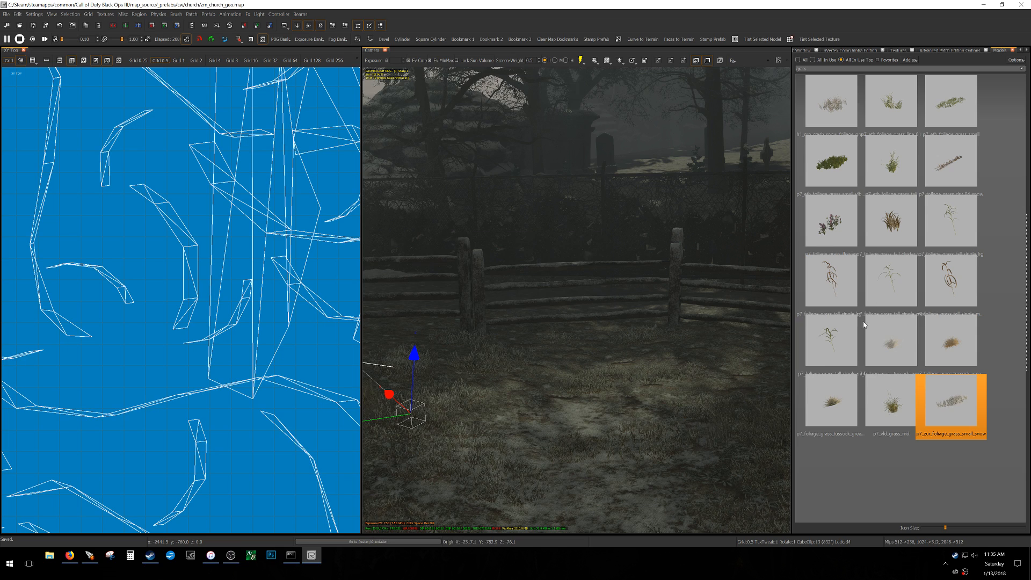
{"action": "key", "text": "Escape"}
{"action": "key", "text": "ctrl+s"}
- Filter the models by "rock pile" and place the small rock pile on the grass before the rail fence
{"action": "left_click_drag", "start_coordinate": [838, 69], "coordinate": [692, 84]}
{"action": "type", "text": "r"}
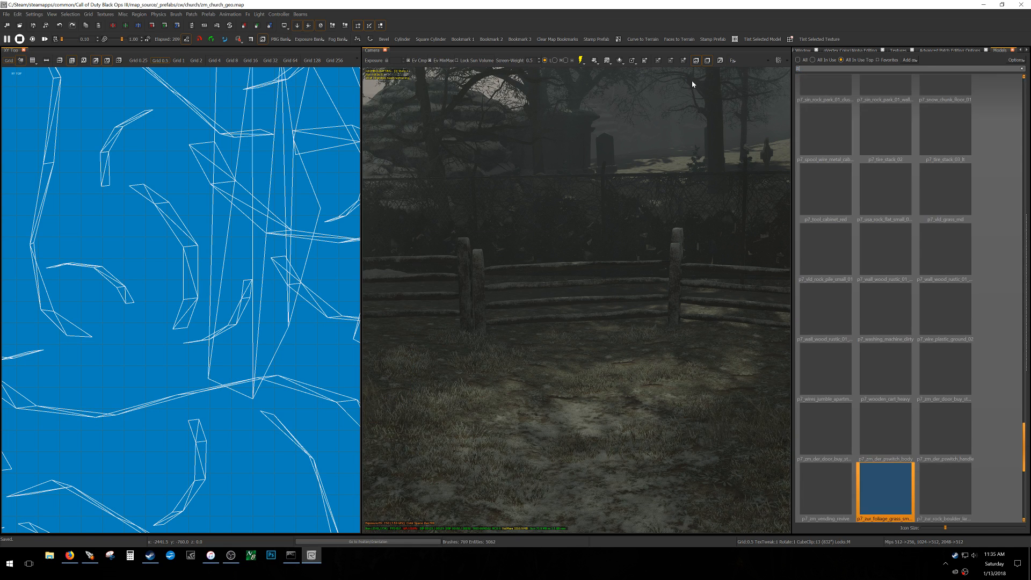
{"action": "type", "text": "ock pil"}
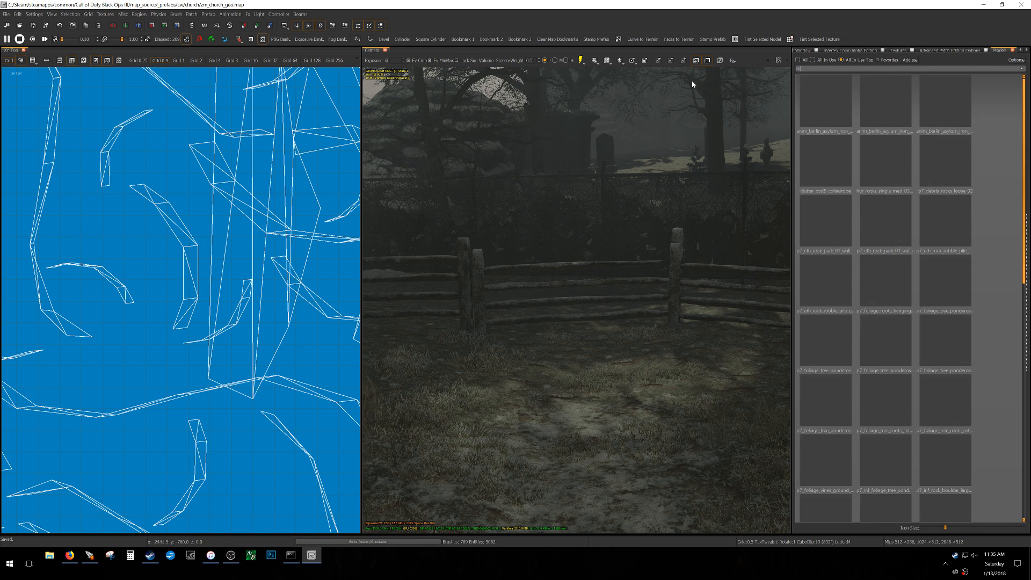
{"action": "type", "text": "e"}
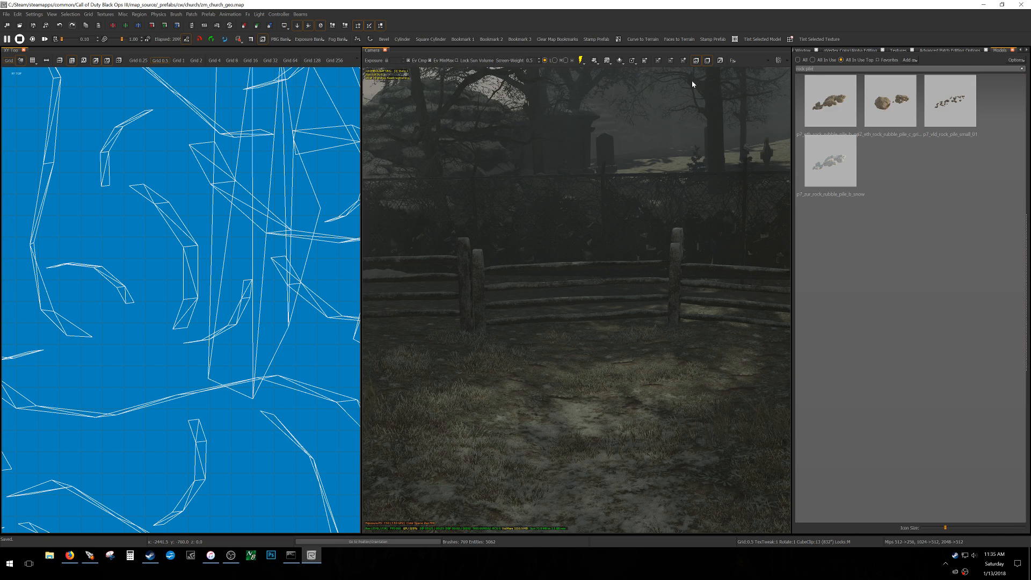
{"action": "left_click_drag", "start_coordinate": [950, 102], "coordinate": [665, 463]}
{"action": "key", "text": "z"}
{"action": "right_click_drag", "start_coordinate": [635, 436], "coordinate": [635, 436]}
{"action": "left_click_drag", "start_coordinate": [571, 389], "coordinate": [580, 391]}
{"action": "right_click_drag", "start_coordinate": [579, 392], "coordinate": [580, 391]}
- Paste copies of the small rock pile around the grassy slope, deselect, and save the map
{"action": "key", "text": "ctrl+v"}
{"action": "key", "text": "ctrl+v"}
{"action": "right_click_drag", "start_coordinate": [581, 318], "coordinate": [580, 318]}
{"action": "key", "text": "ctrl+v"}
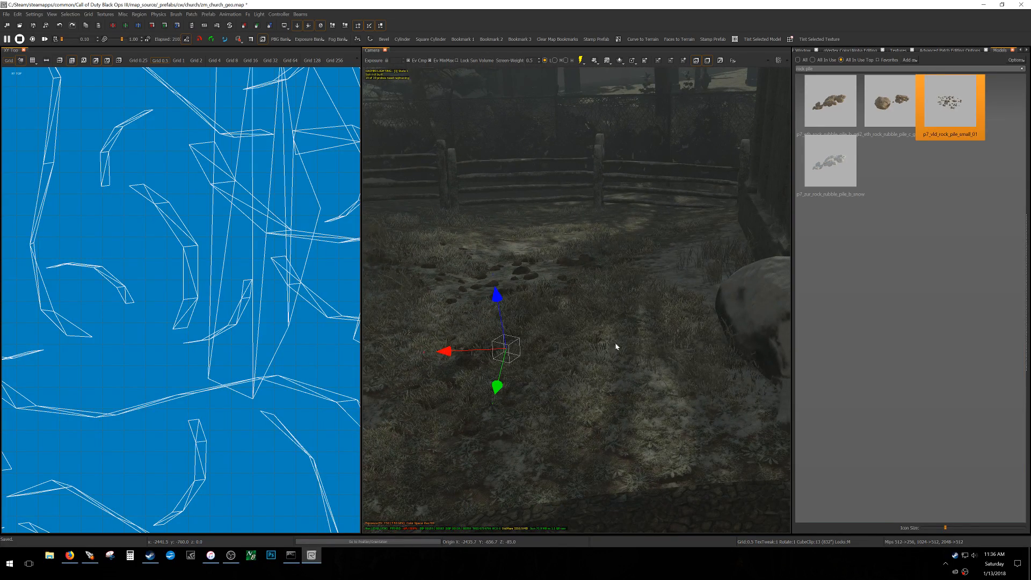
{"action": "key", "text": "ctrl+v"}
{"action": "key", "text": "ctrl+v"}
{"action": "key", "text": "Escape"}
{"action": "right_click_drag", "start_coordinate": [629, 398], "coordinate": [624, 398]}
{"action": "key", "text": "ctrl+s"}
{"action": "right_click", "coordinate": [610, 263]}
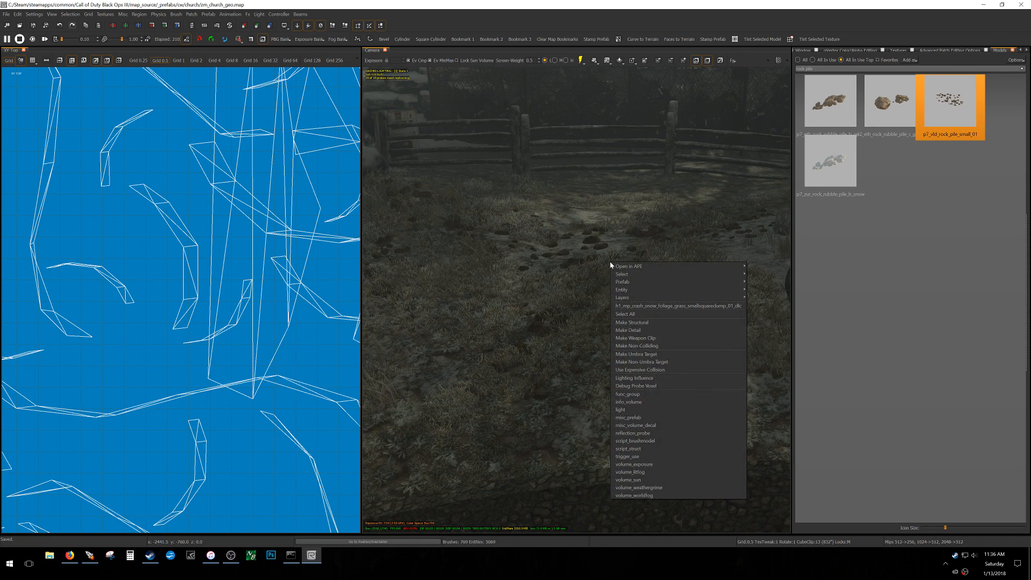
- Create a volume decal on the grass before the rail fence, rotate it downward, and apply the t7_snow_powder_02_blend material
{"action": "left_click", "coordinate": [660, 425]}
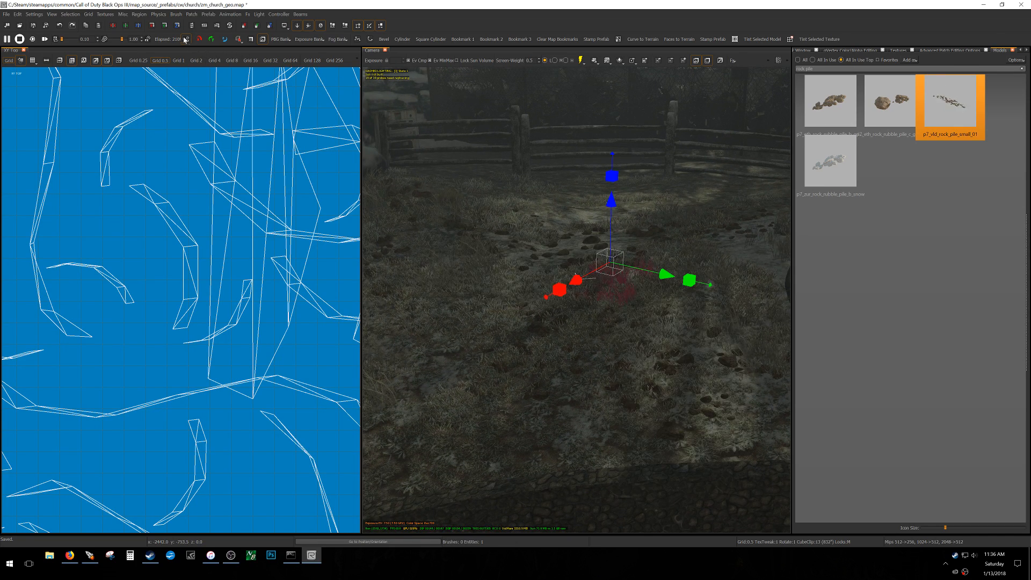
{"action": "left_click", "coordinate": [167, 28]}
{"action": "left_click", "coordinate": [898, 51]}
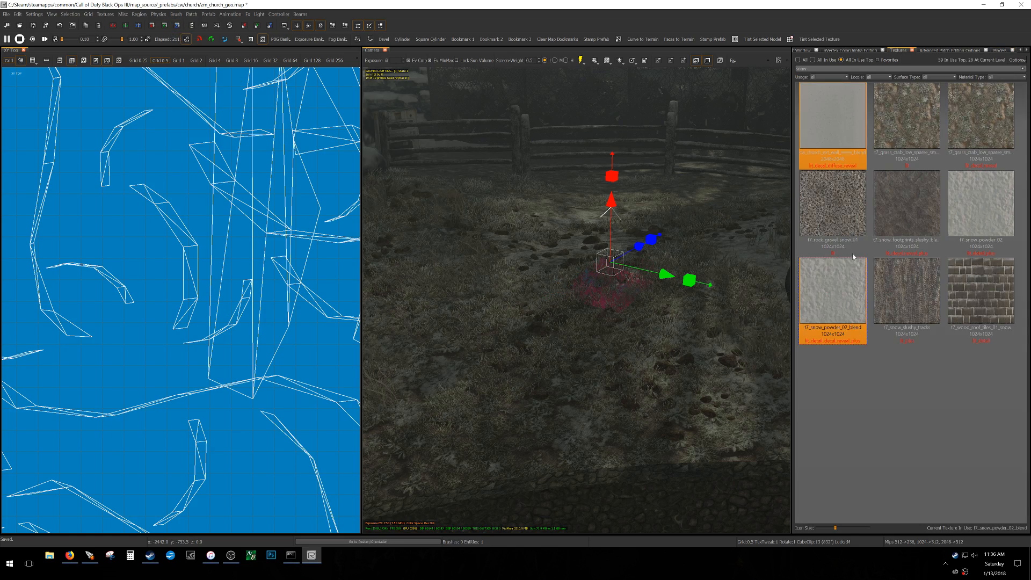
{"action": "left_click", "coordinate": [845, 291]}
- Stretch the snow decal's volume so it covers the grassy ground between the boulder and the retaining wall
{"action": "right_click_drag", "start_coordinate": [695, 285], "coordinate": [697, 266]}
{"action": "left_click_drag", "start_coordinate": [655, 187], "coordinate": [655, 216]}
{"action": "left_click_drag", "start_coordinate": [553, 267], "coordinate": [525, 261]}
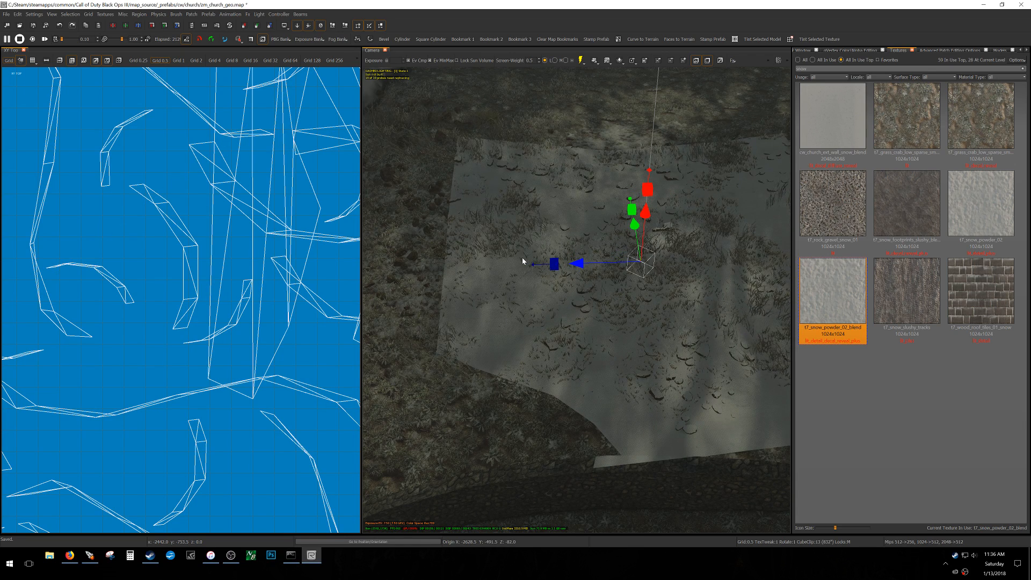
{"action": "left_click_drag", "start_coordinate": [646, 191], "coordinate": [646, 184]}
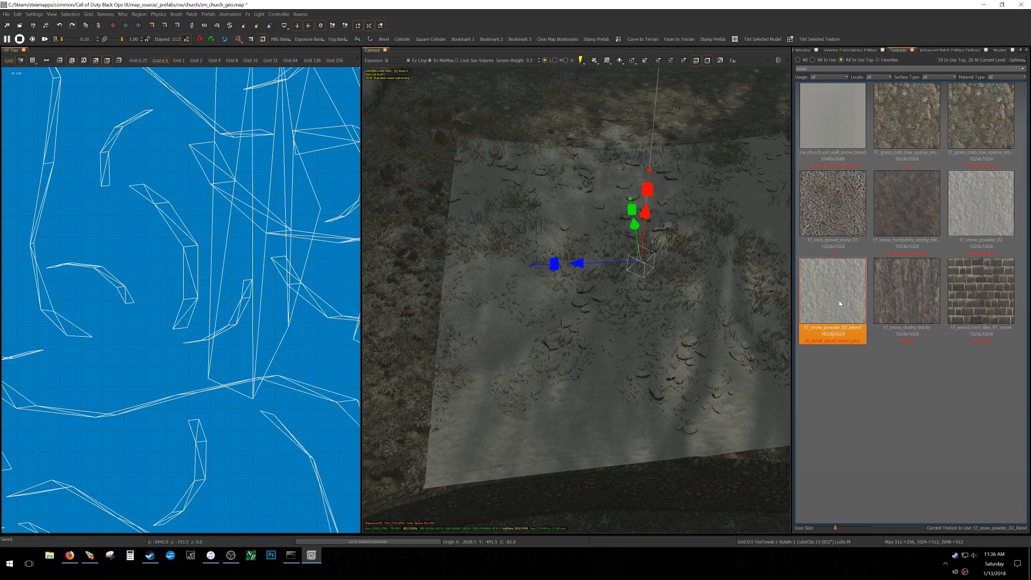
- Set the snow decal's revealDataSize property to 8x8
{"action": "key", "text": "n"}
{"action": "left_click", "coordinate": [896, 139]}
{"action": "left_click", "coordinate": [896, 147]}
{"action": "left_click", "coordinate": [896, 147]}
{"action": "left_click", "coordinate": [902, 168]}
{"action": "right_click_drag", "start_coordinate": [557, 302], "coordinate": [577, 290]}
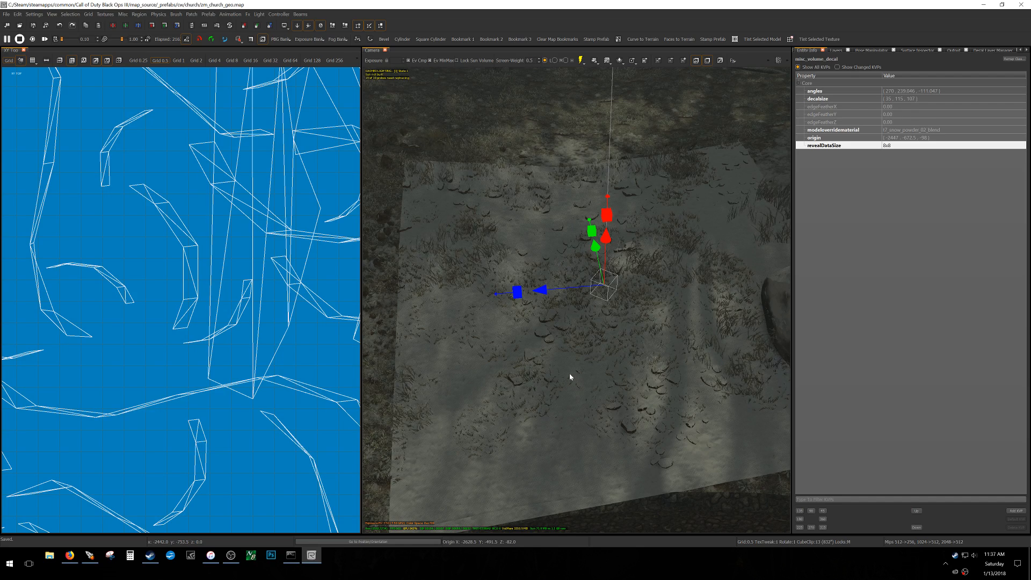
{"action": "right_click_drag", "start_coordinate": [542, 405], "coordinate": [607, 365]}
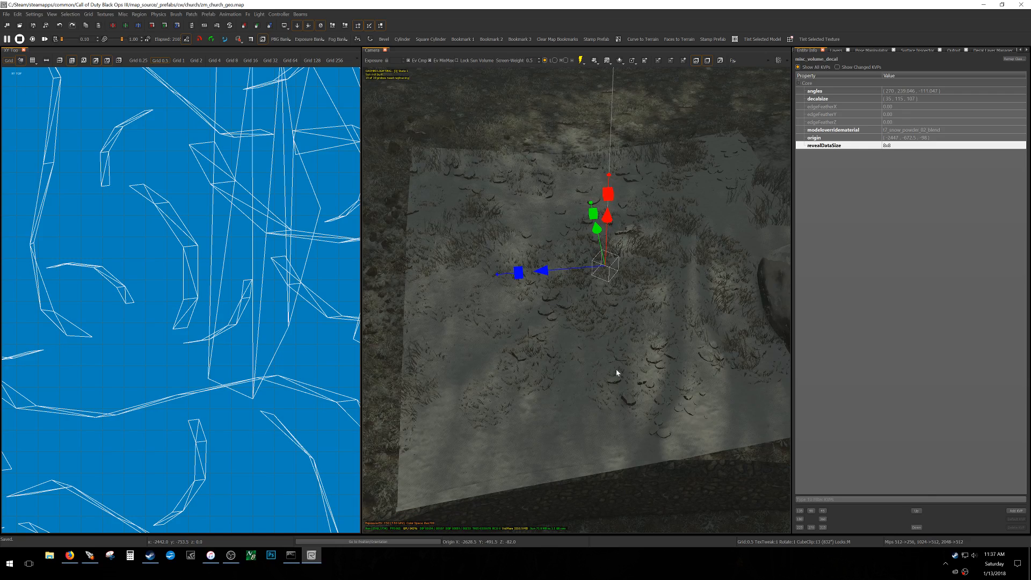
- Raise the patch painting amplitude to its maximum and paint the decal's alpha to clear the snow from the ground
{"action": "key", "text": "l"}
{"action": "key", "text": "n"}
{"action": "mouse_move", "coordinate": [580, 221]}
{"action": "right_mouse_down"}
{"action": "mouse_move", "coordinate": [587, 226]}
{"action": "mouse_move", "coordinate": [580, 222]}
{"action": "right_mouse_up"}
{"action": "key", "text": "y"}
{"action": "left_click_drag", "start_coordinate": [897, 85], "coordinate": [991, 85]}
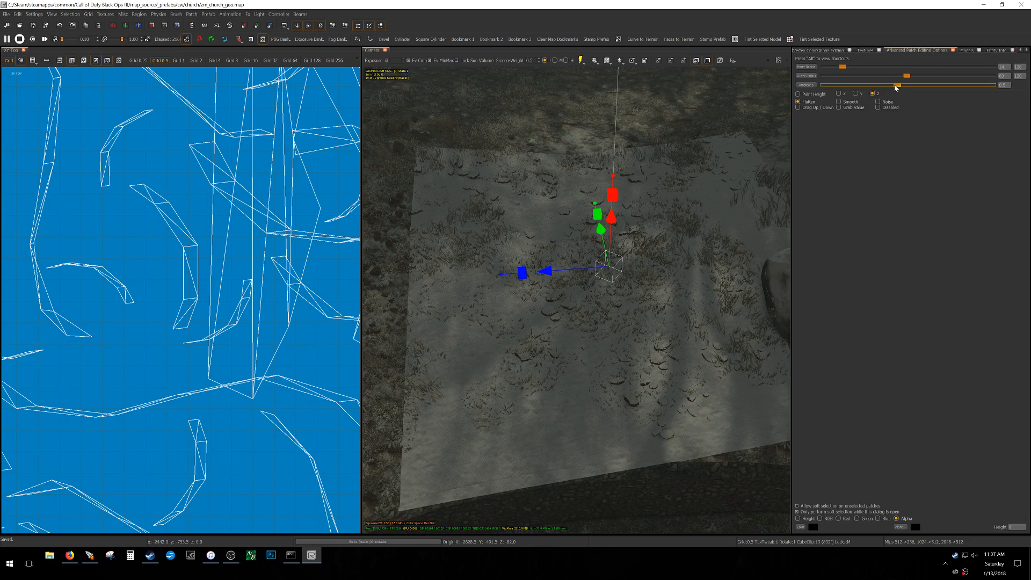
{"action": "mouse_move", "coordinate": [663, 264]}
{"action": "right_mouse_down"}
{"action": "mouse_move", "coordinate": [644, 284]}
{"action": "mouse_move", "coordinate": [666, 252]}
{"action": "right_mouse_up"}
{"action": "mouse_move", "coordinate": [561, 333]}
{"action": "left_mouse_down"}
{"action": "mouse_move", "coordinate": [430, 456]}
{"action": "mouse_move", "coordinate": [421, 228]}
{"action": "mouse_move", "coordinate": [678, 228]}
{"action": "mouse_move", "coordinate": [706, 444]}
{"action": "mouse_move", "coordinate": [675, 372]}
{"action": "mouse_move", "coordinate": [621, 317]}
{"action": "mouse_move", "coordinate": [527, 359]}
{"action": "mouse_move", "coordinate": [501, 352]}
{"action": "left_mouse_up"}
{"action": "key", "text": "v"}
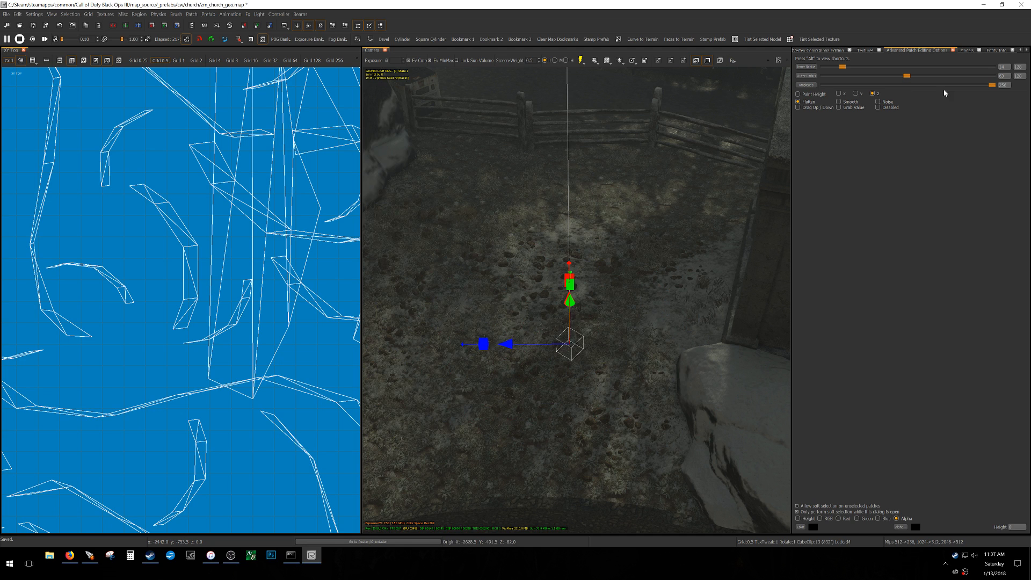
- Lower the patch painting amplitude and paint soft snow patches into the decal over the rocky grass
{"action": "left_click_drag", "start_coordinate": [993, 85], "coordinate": [896, 89]}
{"action": "right_click_drag", "start_coordinate": [612, 366], "coordinate": [612, 365]}
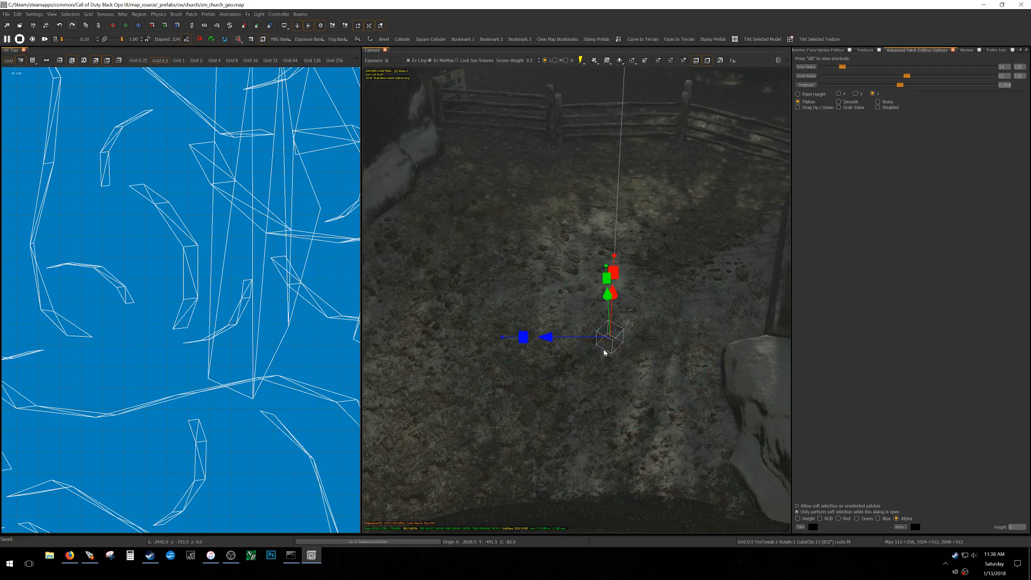
{"action": "right_click_drag", "start_coordinate": [605, 350], "coordinate": [603, 350]}
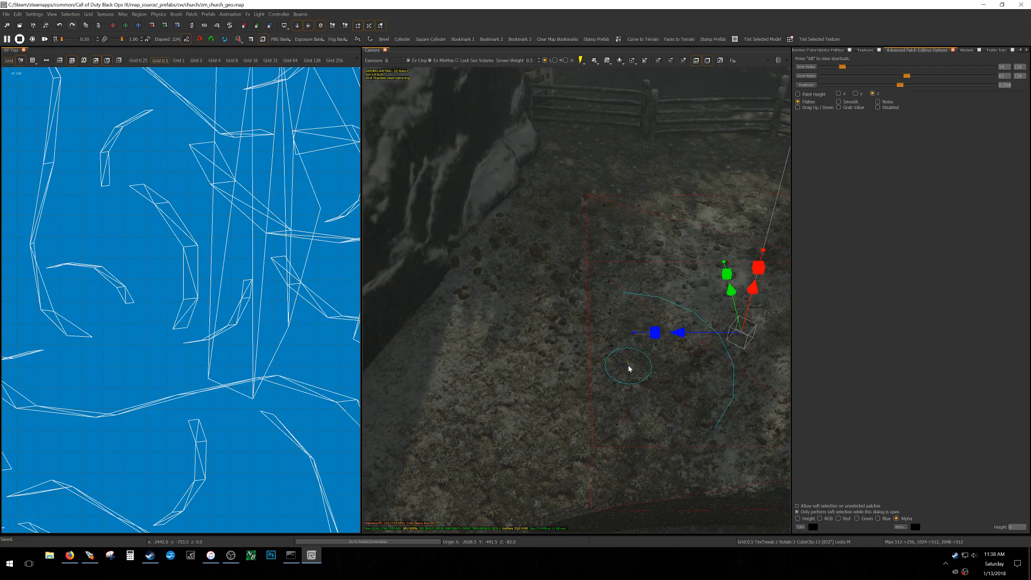
- Position the snow decal over the ground beside the snowy cliff and raise it about 52 units
{"action": "scroll", "coordinate": [183, 331], "scroll_direction": "down", "scroll_amount": 12}
{"action": "middle_click", "coordinate": [183, 331]}
{"action": "key", "text": "ctrl+Tab"}
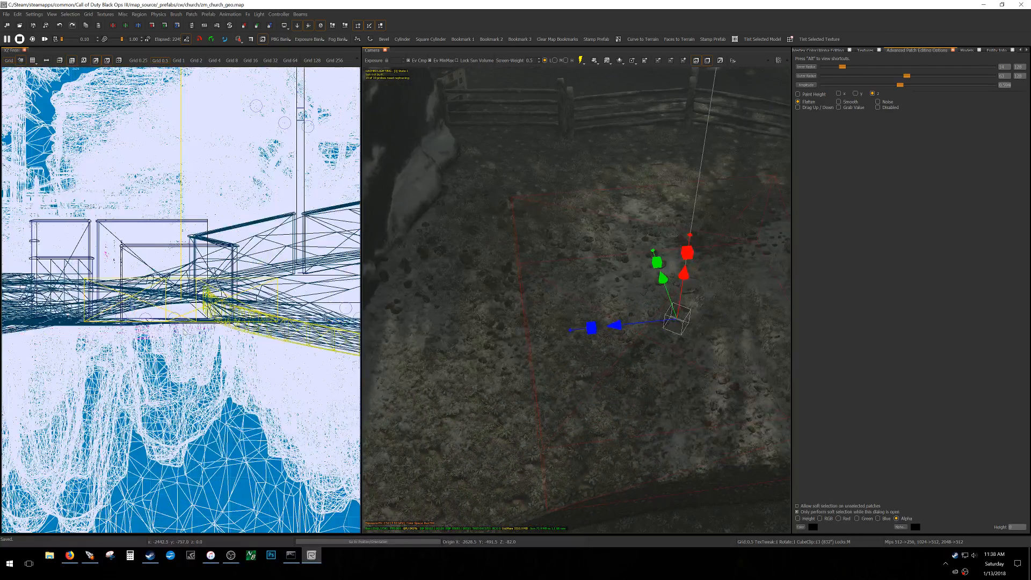
{"action": "key", "text": "ctrl+Tab"}
{"action": "right_click_drag", "start_coordinate": [659, 366], "coordinate": [654, 364]}
{"action": "left_click_drag", "start_coordinate": [655, 364], "coordinate": [611, 361]}
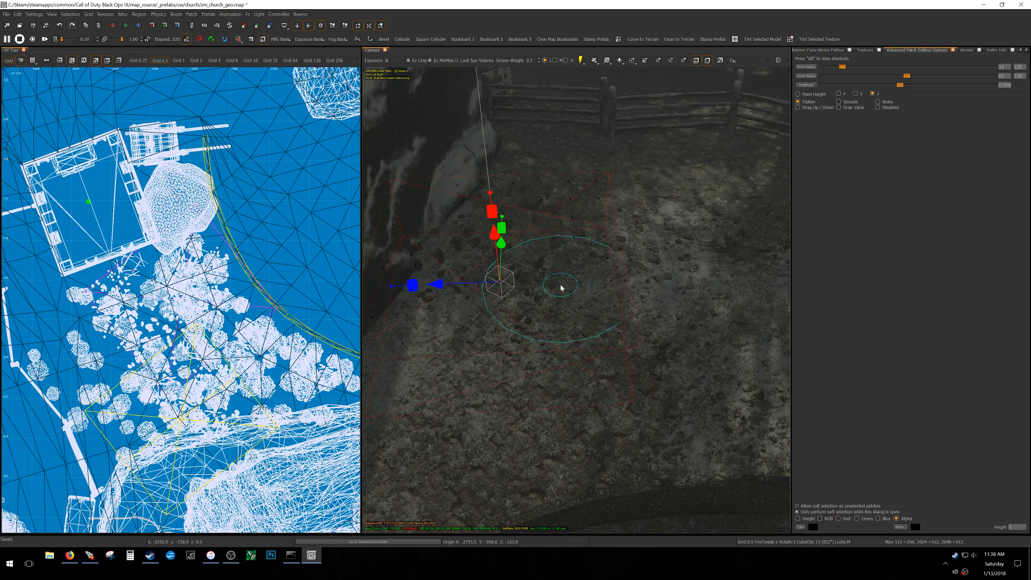
{"action": "left_click_drag", "start_coordinate": [493, 235], "coordinate": [493, 184]}
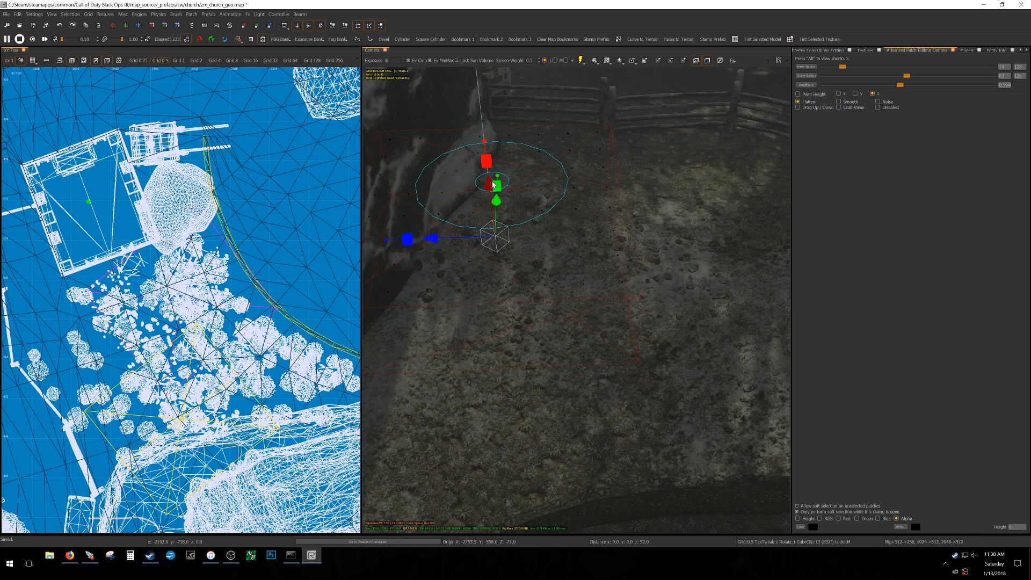
- Apply t7_snow_powder_02_blend to the decal beside the cliff, blend its snow into the ground, and deselect it
{"action": "key", "text": "t"}
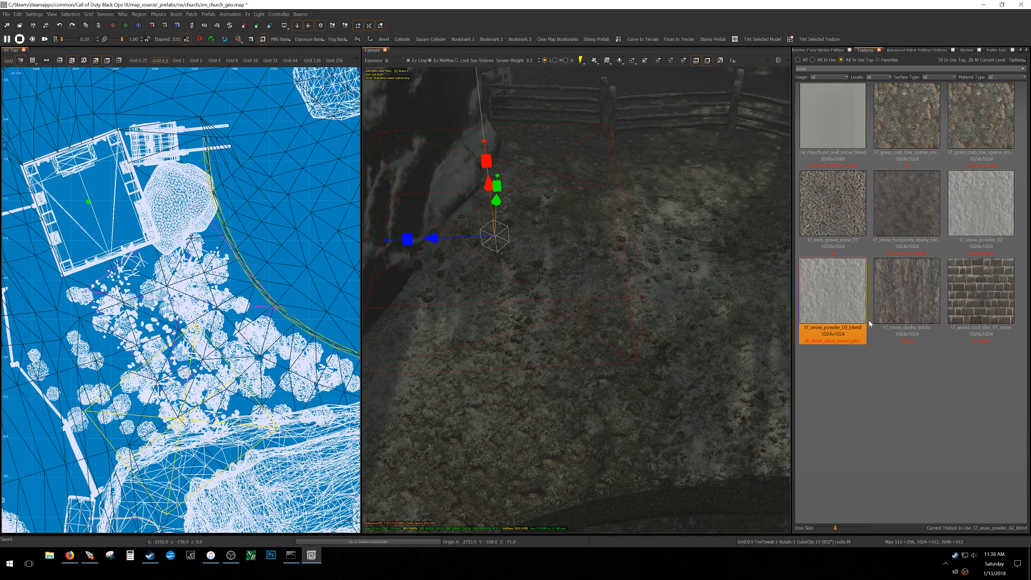
{"action": "left_click", "coordinate": [845, 282]}
{"action": "right_click_drag", "start_coordinate": [634, 336], "coordinate": [612, 336]}
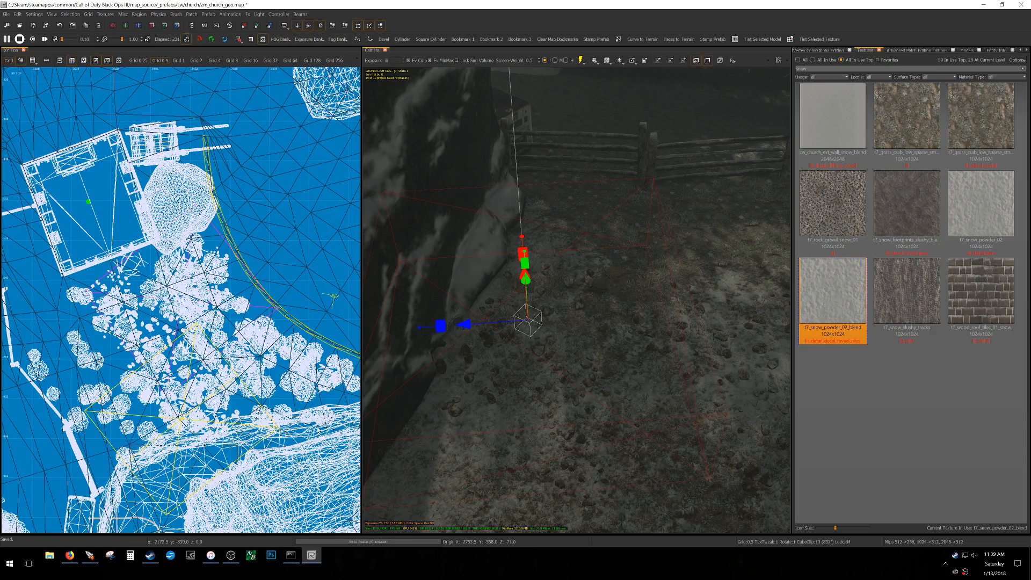
{"action": "mouse_move", "coordinate": [514, 359]}
{"action": "right_mouse_down"}
{"action": "mouse_move", "coordinate": [655, 376]}
{"action": "mouse_move", "coordinate": [510, 376]}
{"action": "mouse_move", "coordinate": [526, 397]}
{"action": "mouse_move", "coordinate": [484, 360]}
{"action": "mouse_move", "coordinate": [516, 360]}
{"action": "right_mouse_up"}
{"action": "key", "text": "Escape"}
- Filter the models by "rock" and place a small rock cluster at the base of the dark cliff
{"action": "right_click_drag", "start_coordinate": [557, 330], "coordinate": [479, 302]}
{"action": "right_click_drag", "start_coordinate": [612, 331], "coordinate": [557, 333]}
{"action": "key", "text": "m"}
{"action": "right_click_drag", "start_coordinate": [738, 236], "coordinate": [725, 262]}
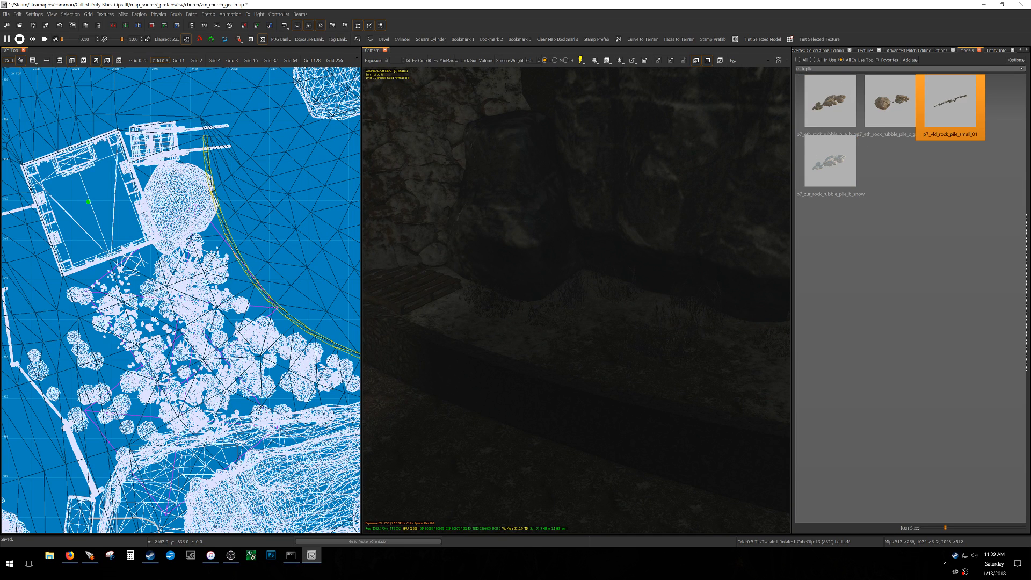
{"action": "key", "text": "BackSpace"}
{"action": "left_click_drag", "start_coordinate": [832, 370], "coordinate": [658, 317]}
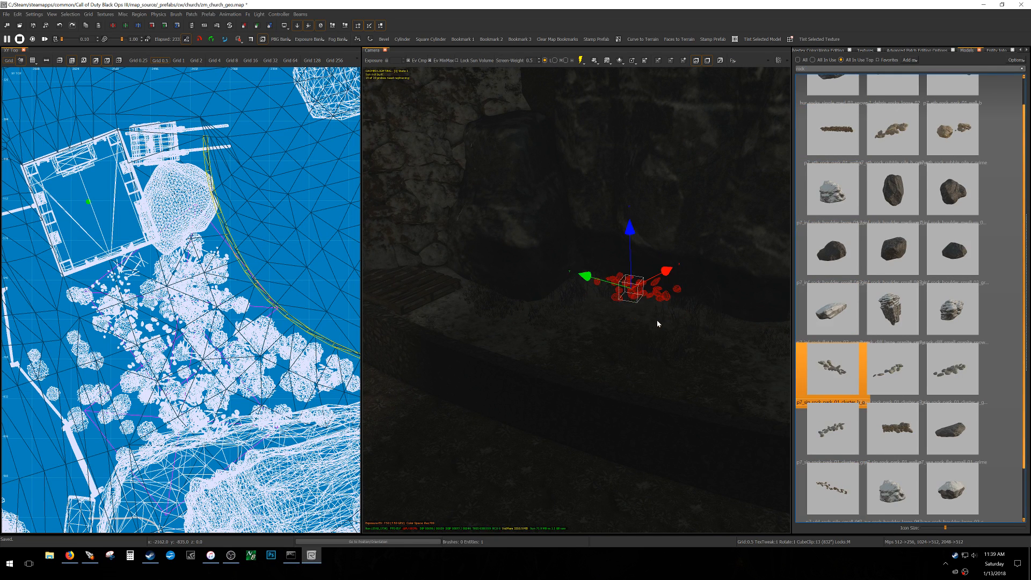
- Add more of the small rock cluster along the foot of the dark cliff
{"action": "right_click_drag", "start_coordinate": [662, 340], "coordinate": [587, 302]}
{"action": "left_click_drag", "start_coordinate": [588, 297], "coordinate": [392, 307]}
{"action": "left_click", "coordinate": [434, 322]}
{"action": "left_click", "coordinate": [529, 301]}
{"action": "left_click", "coordinate": [492, 298]}
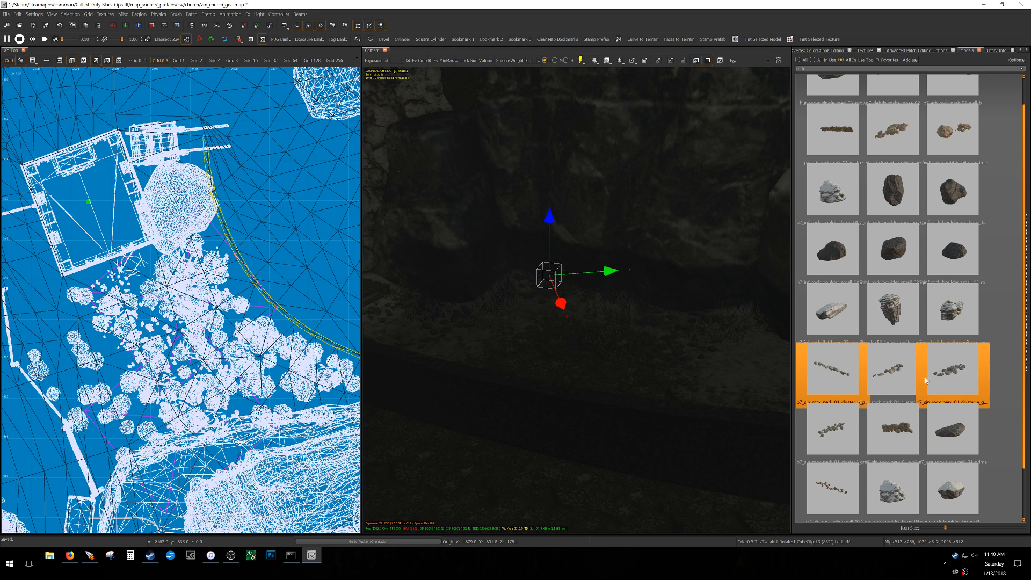
- Choose the neighbouring rock cluster model, spread copies along the cliff base behind the retaining wall, and save the map
{"action": "left_click", "coordinate": [894, 375]}
{"action": "left_click", "coordinate": [678, 346]}
{"action": "right_click_drag", "start_coordinate": [763, 352], "coordinate": [700, 357]}
{"action": "left_click_drag", "start_coordinate": [679, 314], "coordinate": [732, 277]}
{"action": "right_click_drag", "start_coordinate": [675, 296], "coordinate": [612, 302]}
{"action": "left_click", "coordinate": [637, 293]}
{"action": "left_click", "coordinate": [532, 326]}
{"action": "left_click_drag", "start_coordinate": [479, 355], "coordinate": [500, 343]}
{"action": "left_click", "coordinate": [502, 339]}
{"action": "left_click", "coordinate": [558, 336]}
{"action": "left_click", "coordinate": [602, 302]}
{"action": "left_click", "coordinate": [559, 299]}
{"action": "left_click", "coordinate": [678, 278]}
{"action": "left_click", "coordinate": [703, 254]}
{"action": "left_click", "coordinate": [720, 239]}
{"action": "left_click", "coordinate": [718, 232]}
{"action": "right_click_drag", "start_coordinate": [626, 338], "coordinate": [626, 337]}
{"action": "key", "text": "ctrl+s"}
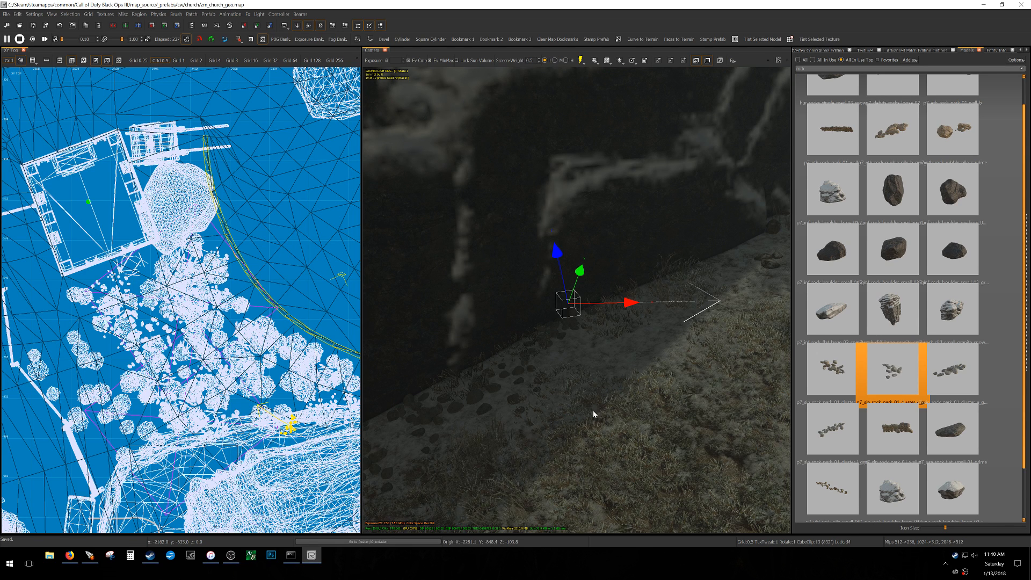
- Place further rock clusters along the grass edge near the cliff, deselect, and save the map
{"action": "mouse_move", "coordinate": [567, 395]}
{"action": "right_mouse_down"}
{"action": "mouse_move", "coordinate": [591, 318]}
{"action": "mouse_move", "coordinate": [679, 277]}
{"action": "right_mouse_up"}
{"action": "left_click_drag", "start_coordinate": [680, 276], "coordinate": [675, 309]}
{"action": "right_click_drag", "start_coordinate": [674, 309], "coordinate": [681, 320]}
{"action": "left_click_drag", "start_coordinate": [701, 321], "coordinate": [648, 363]}
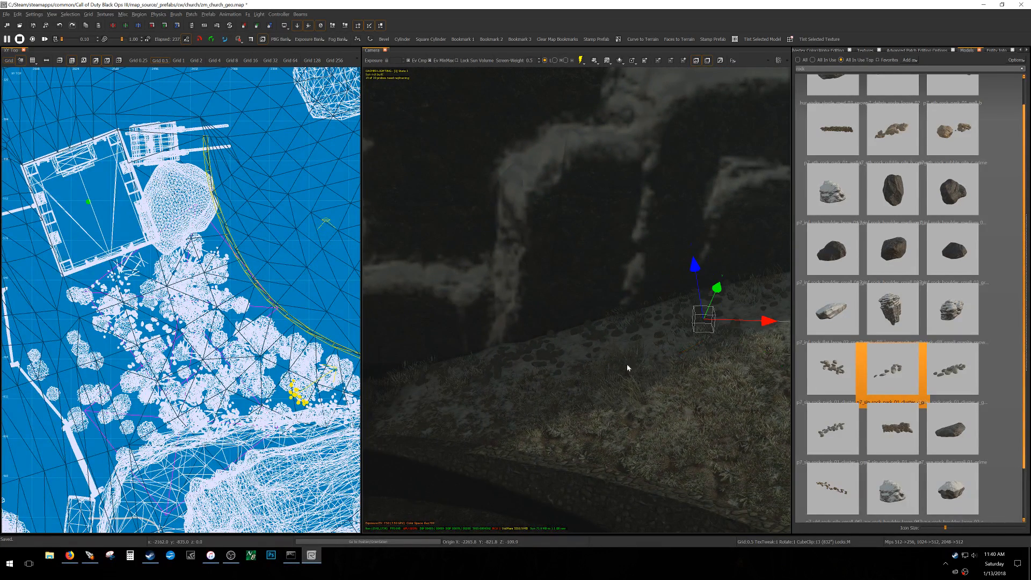
{"action": "left_click_drag", "start_coordinate": [580, 418], "coordinate": [682, 407]}
{"action": "left_click_drag", "start_coordinate": [739, 393], "coordinate": [669, 429]}
{"action": "key", "text": "Escape"}
{"action": "right_click_drag", "start_coordinate": [623, 421], "coordinate": [687, 437]}
{"action": "key", "text": "ctrl+s"}
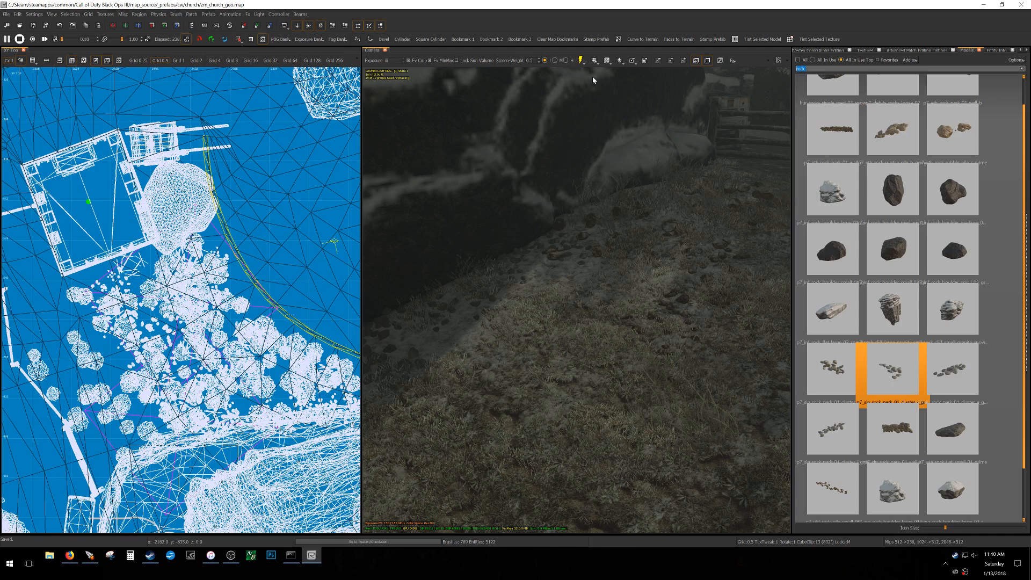
- Filter the models by "leav", place the second leaves group on the grassy slope, and paste several copies
{"action": "key", "text": "BackSpace"}
{"action": "type", "text": "leav"}
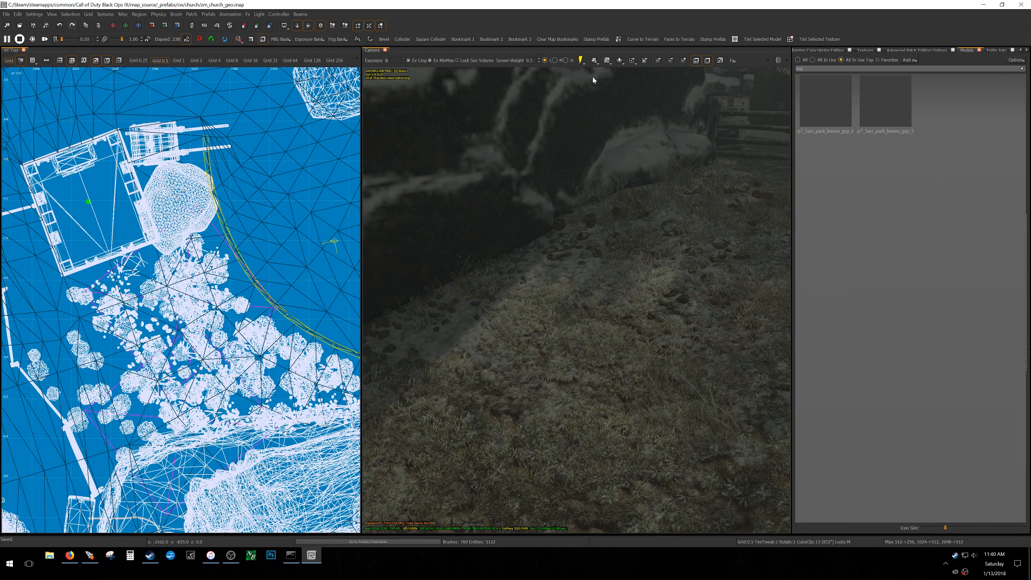
{"action": "left_click", "coordinate": [901, 102]}
{"action": "left_click_drag", "start_coordinate": [901, 102], "coordinate": [601, 336]}
{"action": "key", "text": "ctrl+v"}
{"action": "key", "text": "ctrl+v"}
{"action": "key", "text": "ctrl+v"}
{"action": "key", "text": "ctrl+v"}
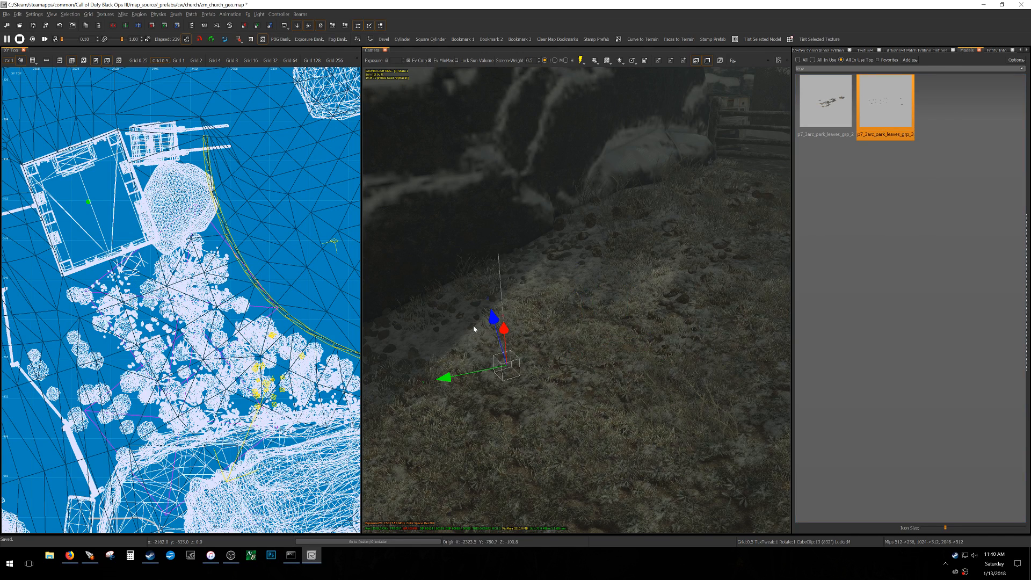
- Paste copies of the leaves group over the snowy grass in front of the rail fence
{"action": "right_click_drag", "start_coordinate": [645, 332], "coordinate": [668, 371]}
{"action": "key", "text": "ctrl+v"}
{"action": "key", "text": "ctrl+v"}
{"action": "key", "text": "ctrl+v"}
{"action": "key", "text": "ctrl+v"}
{"action": "key", "text": "ctrl+v"}
{"action": "key", "text": "ctrl+v"}
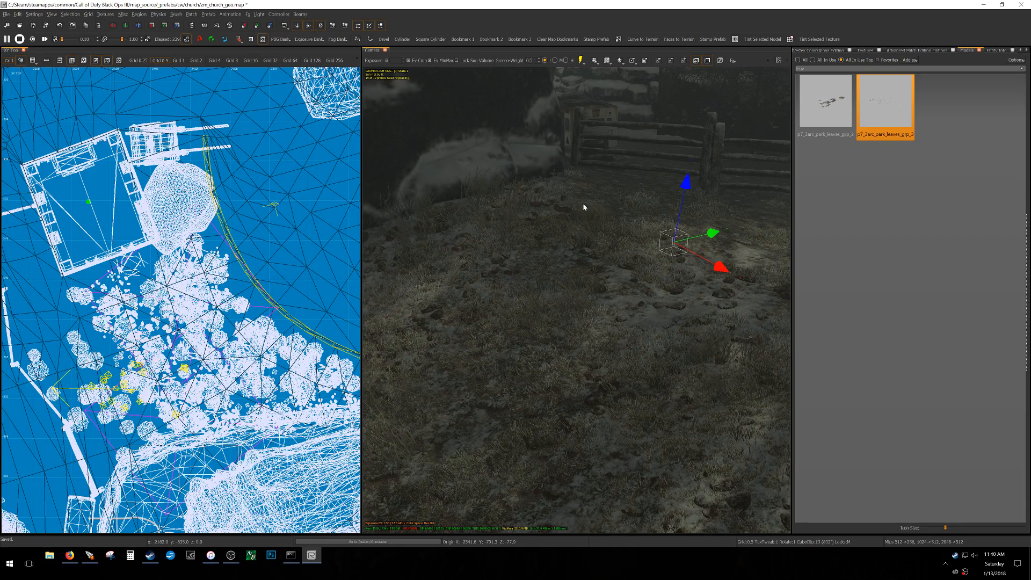
{"action": "right_click_drag", "start_coordinate": [587, 261], "coordinate": [584, 298]}
{"action": "key", "text": "ctrl+v"}
{"action": "right_click_drag", "start_coordinate": [537, 368], "coordinate": [505, 373]}
{"action": "key", "text": "ctrl+v"}
{"action": "key", "text": "ctrl+v"}
{"action": "key", "text": "ctrl+v"}
- Paste leaves groups on the orange-lit ground near the tall dry grass, and save the map
{"action": "right_click_drag", "start_coordinate": [693, 360], "coordinate": [556, 331]}
{"action": "key", "text": "ctrl+v"}
{"action": "key", "text": "ctrl+v"}
{"action": "key", "text": "ctrl+v"}
{"action": "key", "text": "ctrl+v"}
{"action": "key", "text": "ctrl+v"}
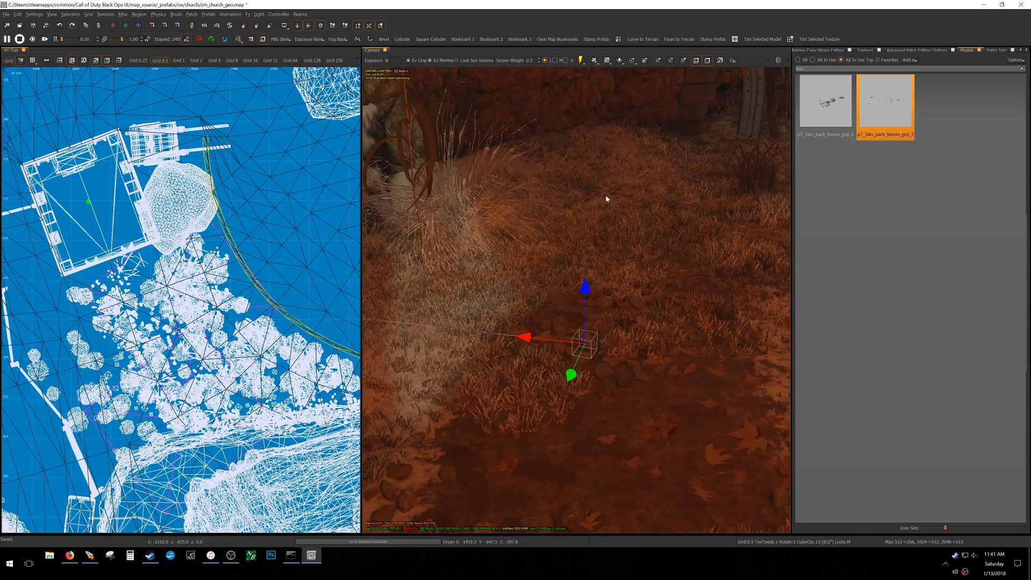
{"action": "right_click_drag", "start_coordinate": [660, 360], "coordinate": [646, 329]}
{"action": "key", "text": "ctrl+s"}
- Scatter more copies of the leaves group across the orange-lit grass and its snowy patches
{"action": "key", "text": "ctrl+v"}
{"action": "key", "text": "ctrl+v"}
{"action": "key", "text": "ctrl+v"}
{"action": "key", "text": "ctrl+v"}
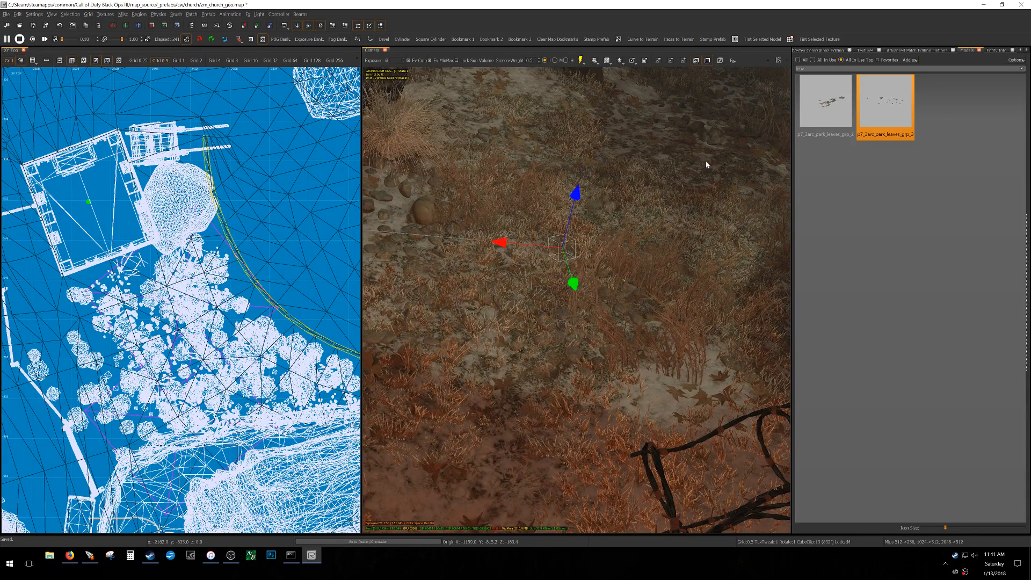
{"action": "right_click_drag", "start_coordinate": [720, 278], "coordinate": [705, 316]}
{"action": "key", "text": "ctrl+v"}
{"action": "key", "text": "ctrl+v"}
{"action": "key", "text": "ctrl+v"}
{"action": "key", "text": "ctrl+v"}
{"action": "right_click_drag", "start_coordinate": [579, 259], "coordinate": [533, 405]}
{"action": "key", "text": "ctrl+v"}
{"action": "key", "text": "ctrl+v"}
{"action": "key", "text": "ctrl+v"}
{"action": "key", "text": "ctrl+v"}
{"action": "key", "text": "ctrl+v"}
{"action": "key", "text": "ctrl+v"}
{"action": "key", "text": "ctrl+v"}
- Switch to the first leaves group model and paste several copies on the ground
{"action": "left_click", "coordinate": [806, 114]}
{"action": "key", "text": "ctrl+v"}
{"action": "key", "text": "ctrl+v"}
{"action": "key", "text": "ctrl+v"}
{"action": "key", "text": "ctrl+v"}
{"action": "key", "text": "ctrl+v"}
- Switch back to the second leaves group and paste copies over the grass beside the tree trunks and boulders
{"action": "left_click", "coordinate": [888, 110]}
{"action": "key", "text": "ctrl+v"}
{"action": "key", "text": "ctrl+v"}
{"action": "key", "text": "ctrl+v"}
{"action": "key", "text": "ctrl+v"}
{"action": "right_click_drag", "start_coordinate": [687, 412], "coordinate": [664, 421]}
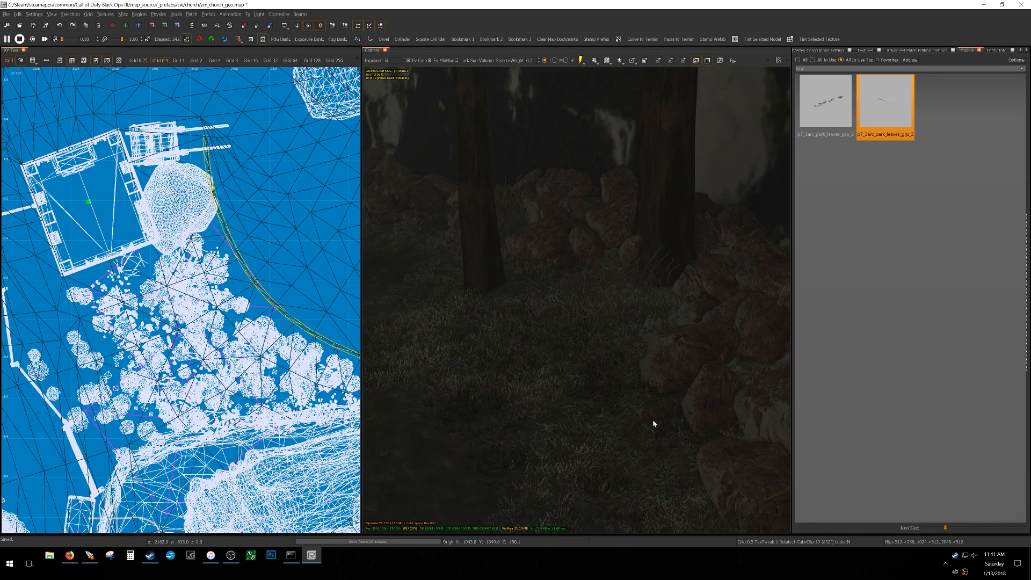
{"action": "key", "text": "ctrl+v"}
{"action": "key", "text": "ctrl+v"}
{"action": "key", "text": "ctrl+v"}
{"action": "key", "text": "ctrl+v"}
{"action": "key", "text": "ctrl+v"}
{"action": "key", "text": "ctrl+v"}
- Paste leaves groups across the dark ground in front of the row of boulders
{"action": "right_click_drag", "start_coordinate": [688, 398], "coordinate": [672, 361]}
{"action": "key", "text": "ctrl+v"}
{"action": "key", "text": "ctrl+v"}
{"action": "key", "text": "ctrl+v"}
{"action": "key", "text": "ctrl+v"}
{"action": "key", "text": "ctrl+v"}
{"action": "key", "text": "ctrl+v"}
{"action": "key", "text": "ctrl+v"}
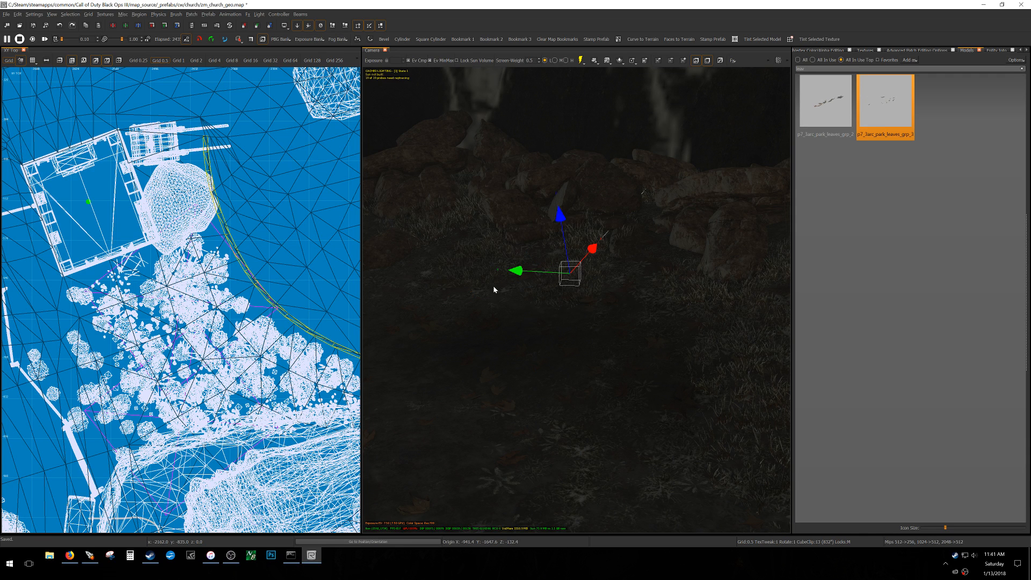
- Paste more leaves groups on the dark path beside the boulders near the warning sign
{"action": "right_click_drag", "start_coordinate": [679, 416], "coordinate": [682, 426]}
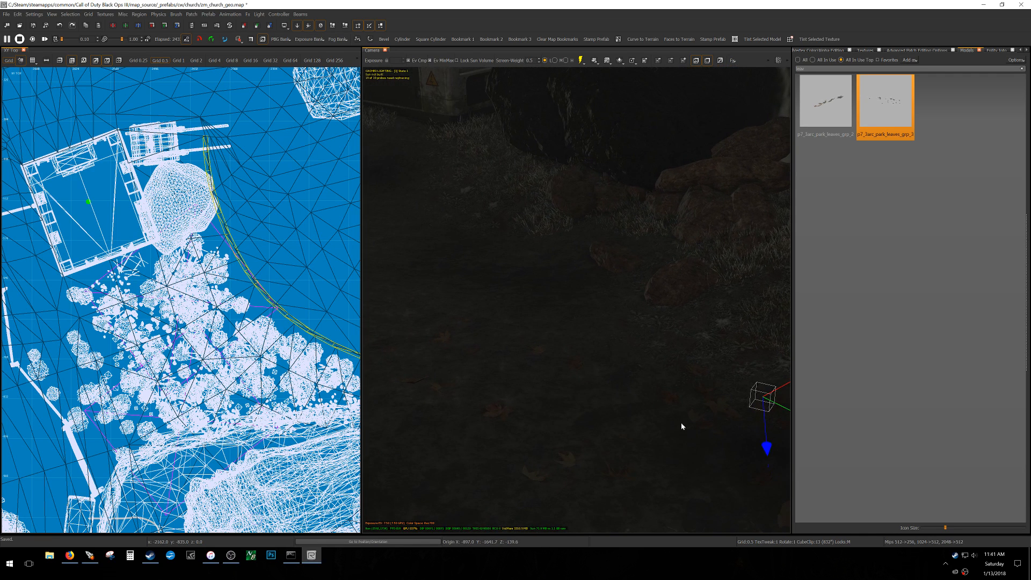
{"action": "key", "text": "ctrl+v"}
{"action": "key", "text": "ctrl+v"}
{"action": "key", "text": "ctrl+v"}
{"action": "key", "text": "ctrl+v"}
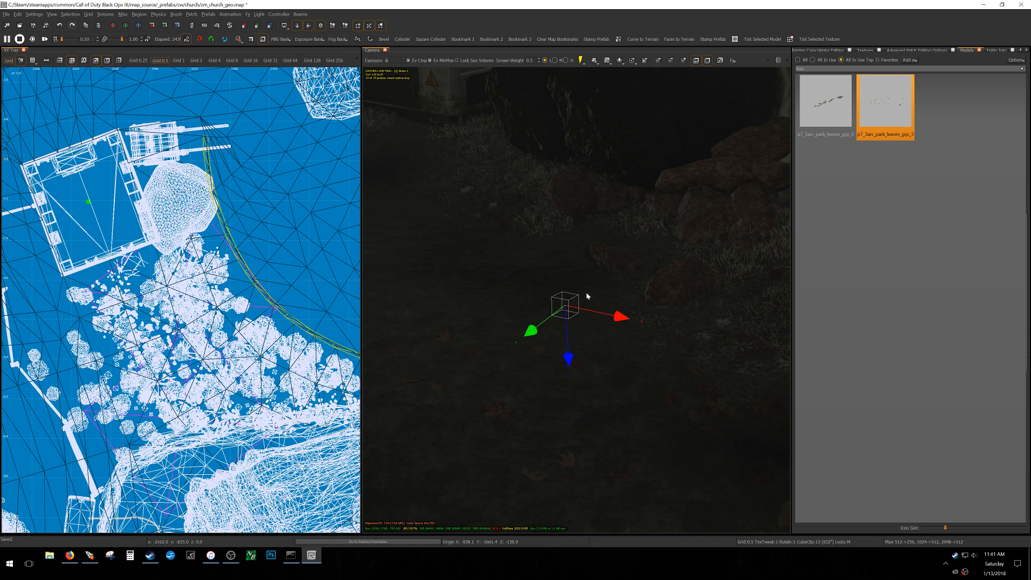
{"action": "key", "text": "ctrl+v"}
{"action": "key", "text": "ctrl+v"}
{"action": "key", "text": "ctrl+v"}
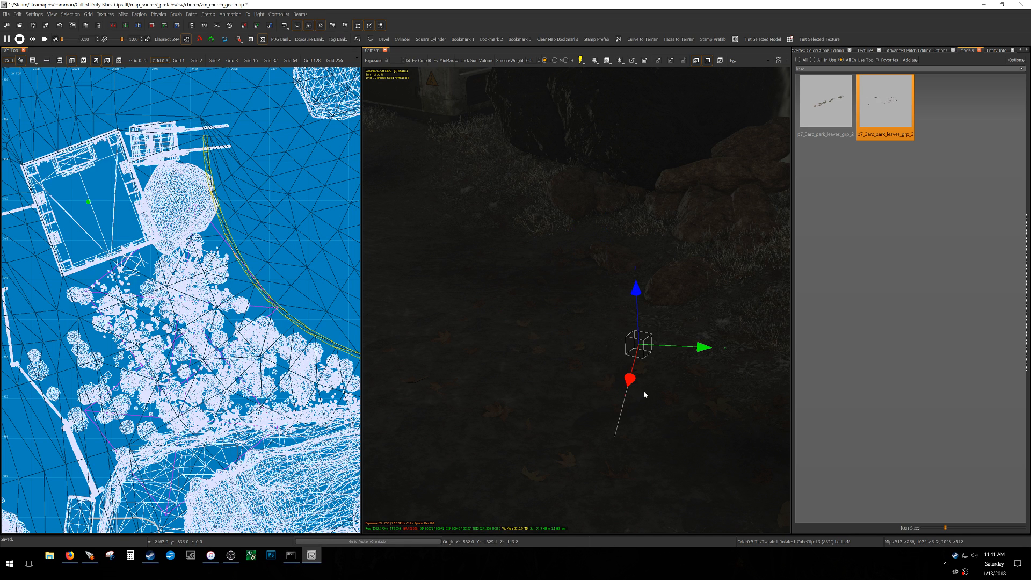
- Paste leaves groups across the dark ground beside the boulders
{"action": "mouse_move", "coordinate": [597, 417]}
{"action": "right_mouse_down"}
{"action": "mouse_move", "coordinate": [558, 403]}
{"action": "mouse_move", "coordinate": [457, 403]}
{"action": "mouse_move", "coordinate": [591, 412]}
{"action": "right_mouse_up"}
{"action": "left_click", "coordinate": [593, 432]}
{"action": "left_click", "coordinate": [558, 322]}
{"action": "left_click", "coordinate": [538, 304]}
{"action": "left_click", "coordinate": [589, 241]}
{"action": "left_click", "coordinate": [763, 286]}
{"action": "left_click", "coordinate": [589, 217]}
- Paste more leaves groups over the dark ground and grass around the large tree trunk
{"action": "mouse_move", "coordinate": [598, 224]}
{"action": "right_mouse_down"}
{"action": "mouse_move", "coordinate": [520, 222]}
{"action": "mouse_move", "coordinate": [608, 223]}
{"action": "right_mouse_up"}
{"action": "left_click", "coordinate": [618, 194]}
{"action": "left_click", "coordinate": [687, 220]}
{"action": "left_click", "coordinate": [694, 225]}
{"action": "left_click", "coordinate": [691, 224]}
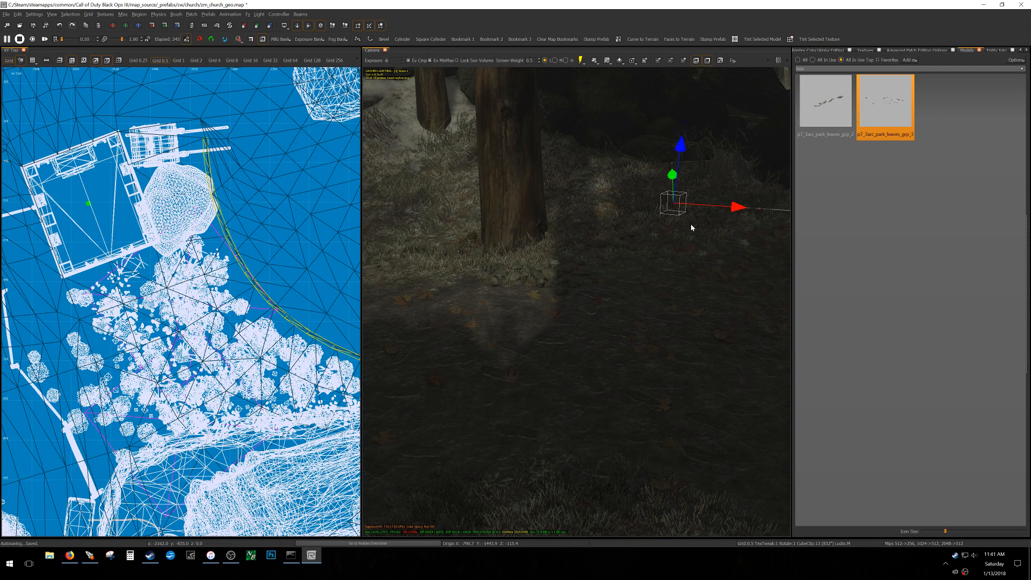
{"action": "left_click", "coordinate": [691, 228]}
- Paste leaves groups along the grass edge below the snowy stacked-rock cliff, and save the map
{"action": "right_click_drag", "start_coordinate": [675, 248], "coordinate": [655, 243]}
{"action": "left_click_drag", "start_coordinate": [625, 244], "coordinate": [446, 304]}
{"action": "right_click_drag", "start_coordinate": [447, 304], "coordinate": [400, 301]}
{"action": "left_click_drag", "start_coordinate": [623, 322], "coordinate": [508, 318]}
{"action": "left_click", "coordinate": [580, 293], "text": "shift"}
{"action": "key", "text": "ctrl+s"}
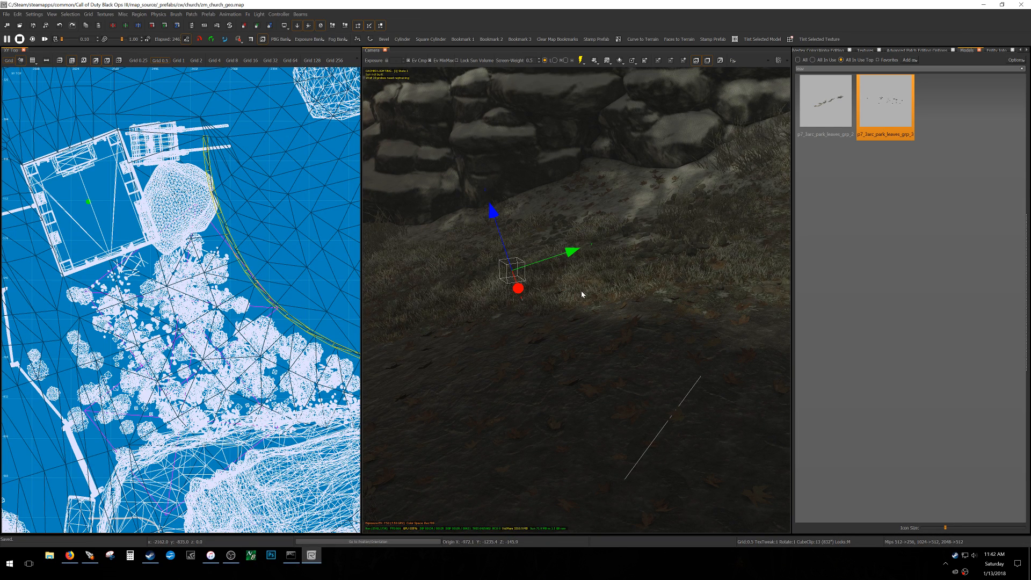
- Paste leaves groups over the dark plant-covered ground beside the rocks
{"action": "right_click_drag", "start_coordinate": [586, 294], "coordinate": [590, 300]}
{"action": "right_click_drag", "start_coordinate": [627, 334], "coordinate": [528, 370]}
{"action": "right_click_drag", "start_coordinate": [443, 408], "coordinate": [590, 409]}
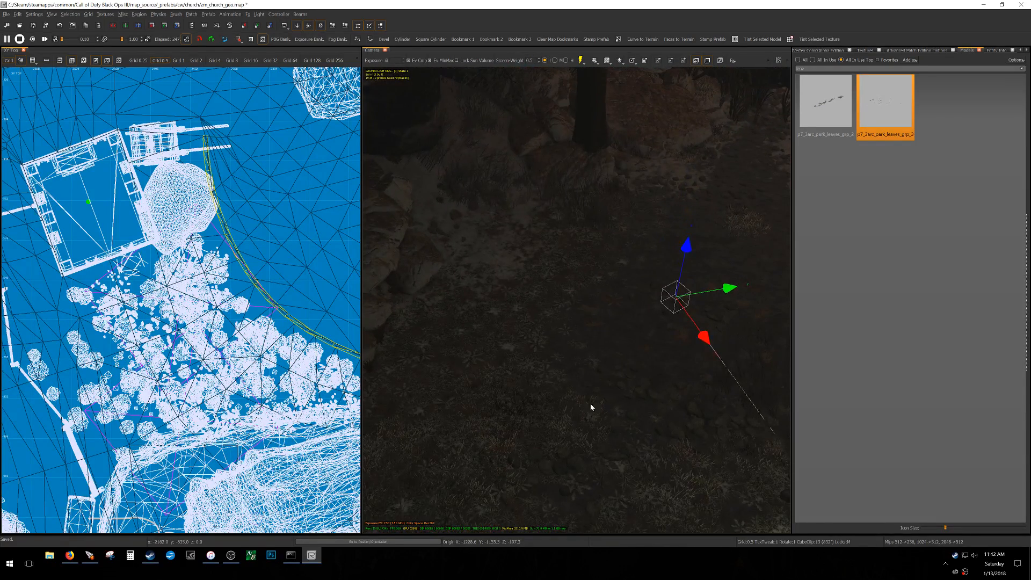
{"action": "left_click", "coordinate": [645, 377]}
{"action": "left_click", "coordinate": [597, 306]}
{"action": "left_click", "coordinate": [517, 223]}
{"action": "left_click", "coordinate": [462, 194]}
{"action": "left_click", "coordinate": [492, 147]}
- Continue pasting leaves groups along the dark path leading to the rusted sheet metal
{"action": "right_click_drag", "start_coordinate": [570, 235], "coordinate": [581, 250]}
{"action": "left_click", "coordinate": [535, 322]}
{"action": "left_click", "coordinate": [533, 363]}
{"action": "left_click", "coordinate": [537, 299]}
{"action": "left_click", "coordinate": [603, 220]}
{"action": "left_click", "coordinate": [690, 186]}
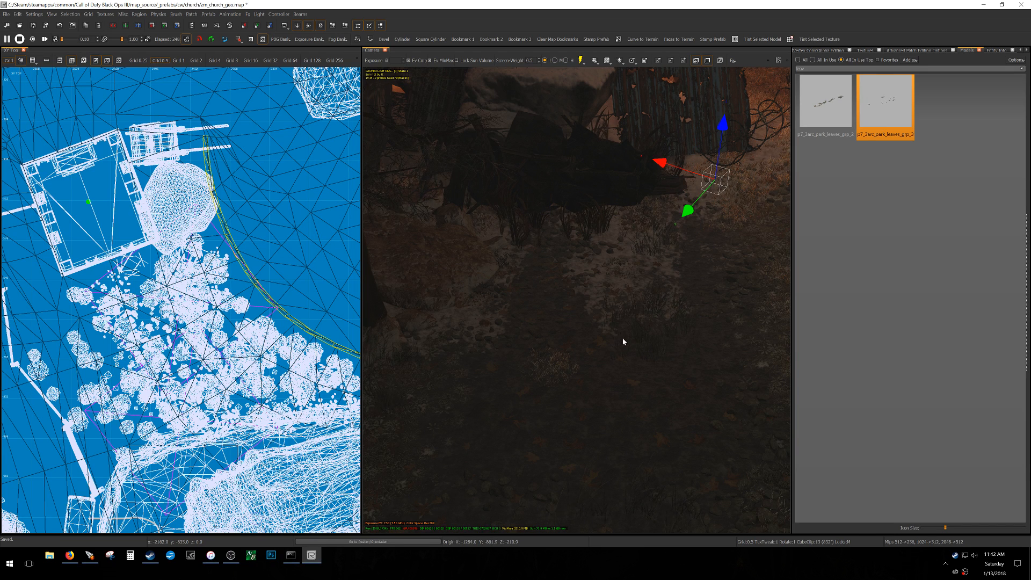
- Paste the last leaves groups near the rusted sheet metal and barbed wire, clear the selection, and save the map
{"action": "left_click", "coordinate": [710, 299]}
{"action": "left_click", "coordinate": [749, 248]}
{"action": "left_click", "coordinate": [762, 232]}
{"action": "right_click_drag", "start_coordinate": [674, 292], "coordinate": [629, 311]}
{"action": "key", "text": "Escape"}
{"action": "right_click_drag", "start_coordinate": [598, 373], "coordinate": [582, 330]}
{"action": "right_click_drag", "start_coordinate": [578, 387], "coordinate": [590, 398]}
{"action": "key", "text": "ctrl+s"}
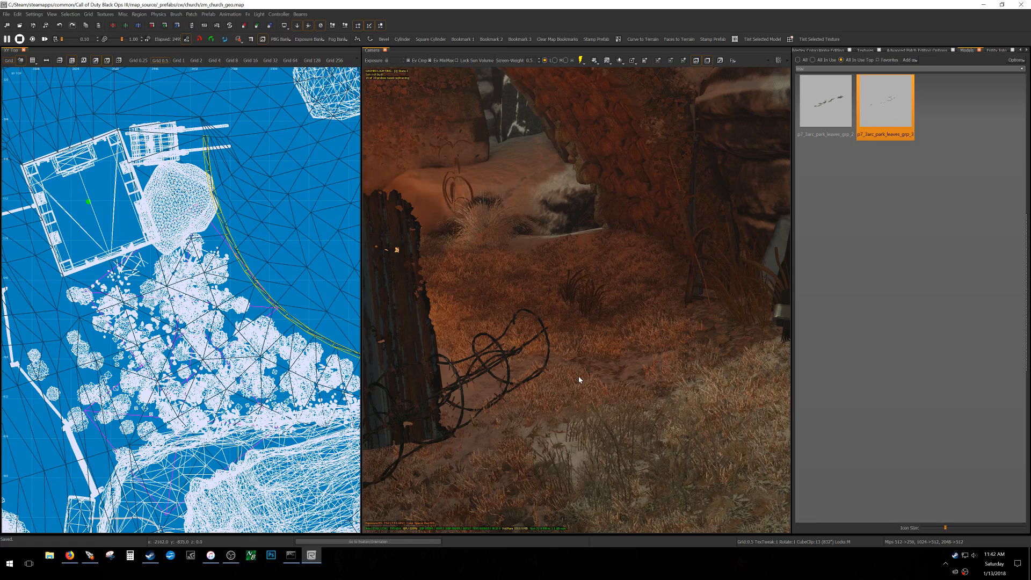
- Search the model library for foliage while facing the fenced grass area by the church wall
{"action": "right_click_drag", "start_coordinate": [683, 321], "coordinate": [650, 323]}
{"action": "left_click", "coordinate": [549, 262], "text": "shift"}
{"action": "key", "text": "Escape"}
{"action": "mouse_move", "coordinate": [547, 276]}
{"action": "right_mouse_down"}
{"action": "mouse_move", "coordinate": [556, 258]}
{"action": "mouse_move", "coordinate": [549, 290]}
{"action": "right_mouse_up"}
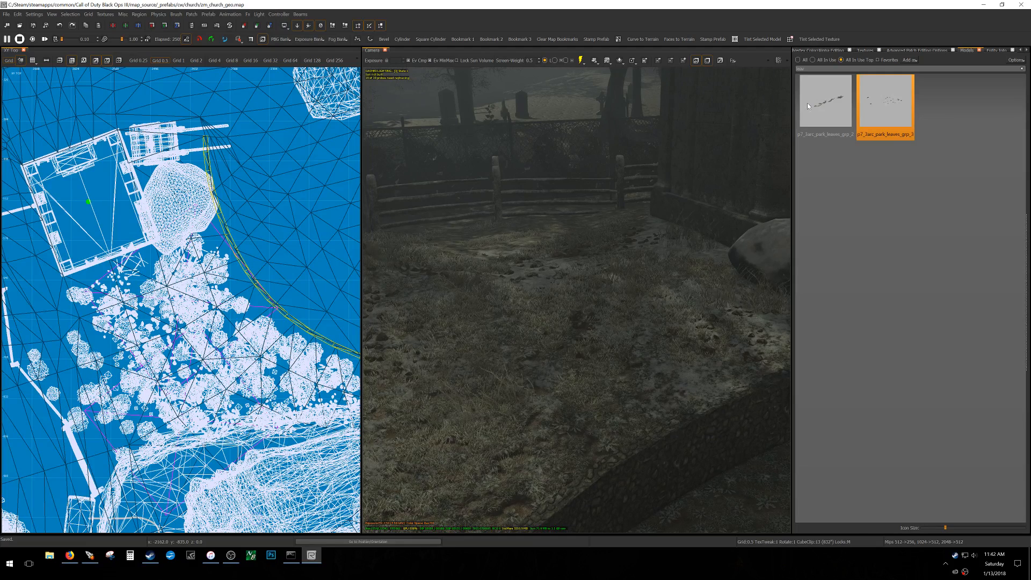
{"action": "left_click_drag", "start_coordinate": [809, 69], "coordinate": [499, 76]}
{"action": "key", "text": "BackSpace"}
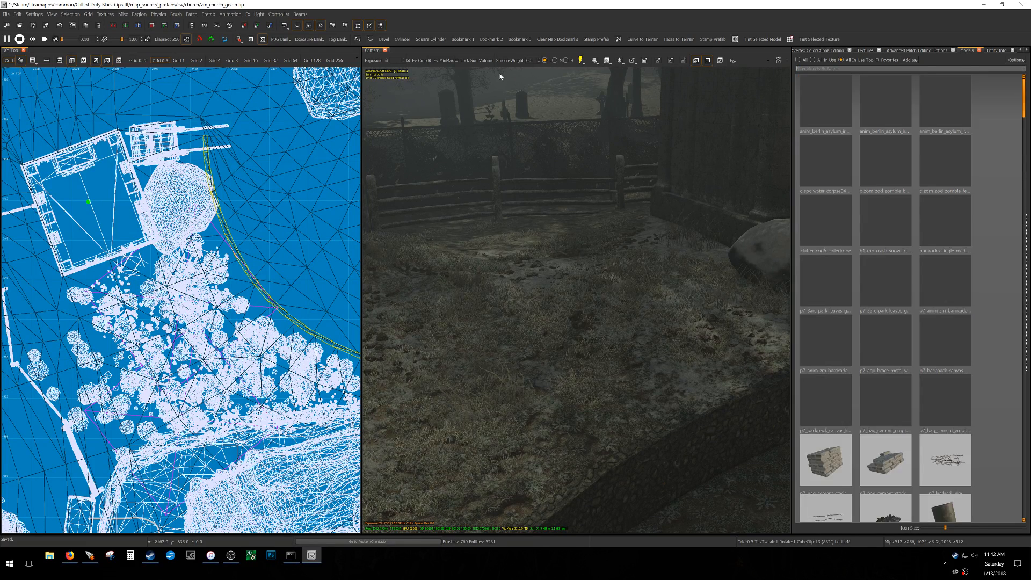
{"action": "type", "text": "foliage"}
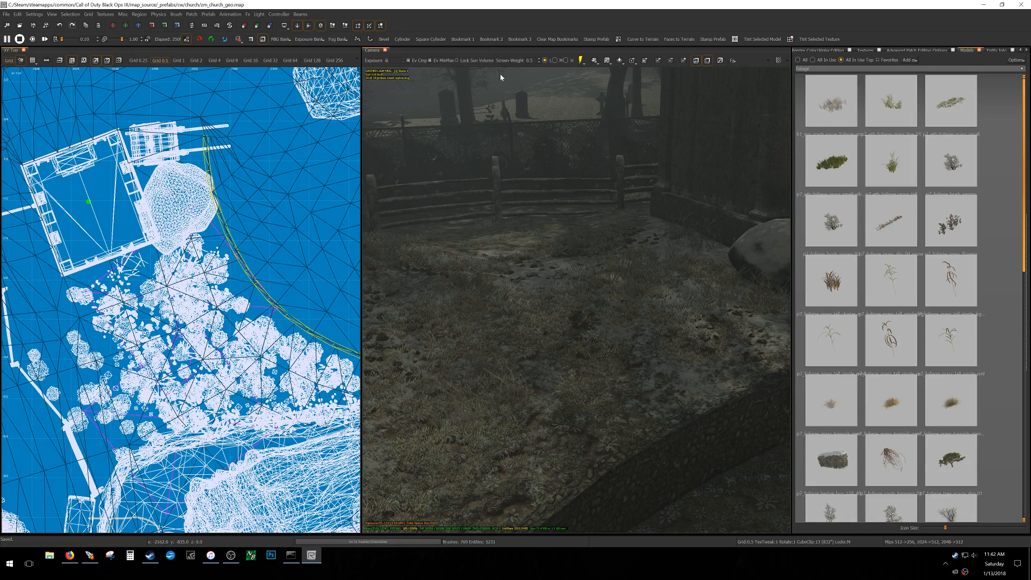
- Place a bare bush model on the grass by the wooden fence and paste several copies around the yard
{"action": "left_click_drag", "start_coordinate": [825, 241], "coordinate": [695, 307]}
{"action": "right_click_drag", "start_coordinate": [695, 302], "coordinate": [561, 365]}
{"action": "key", "text": "ctrl+v"}
{"action": "key", "text": "ctrl+v"}
{"action": "key", "text": "ctrl+v"}
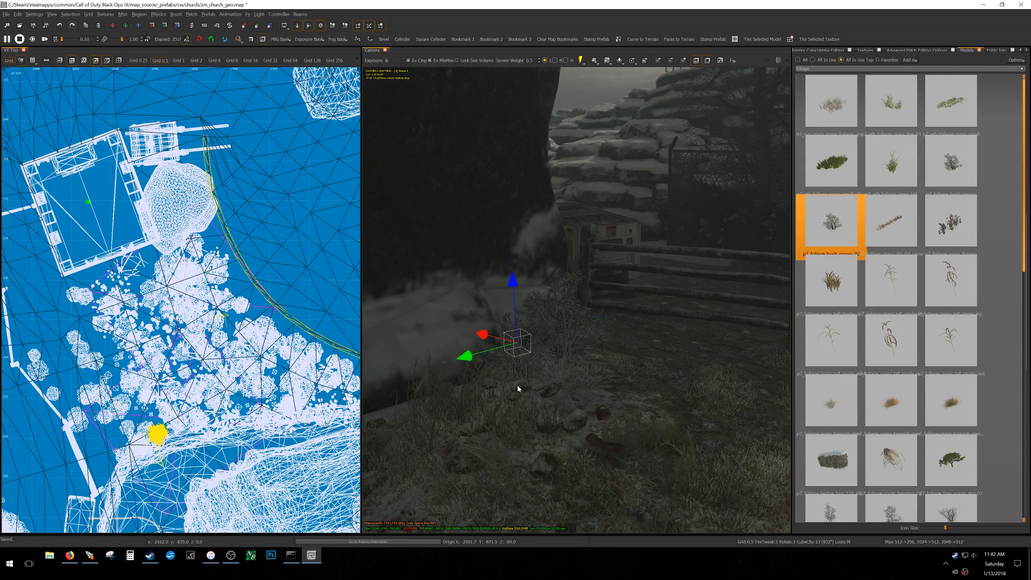
- Place a single tall brown grass plant by the rock face and paste copies around the fenced grass area
{"action": "left_click_drag", "start_coordinate": [891, 340], "coordinate": [502, 421]}
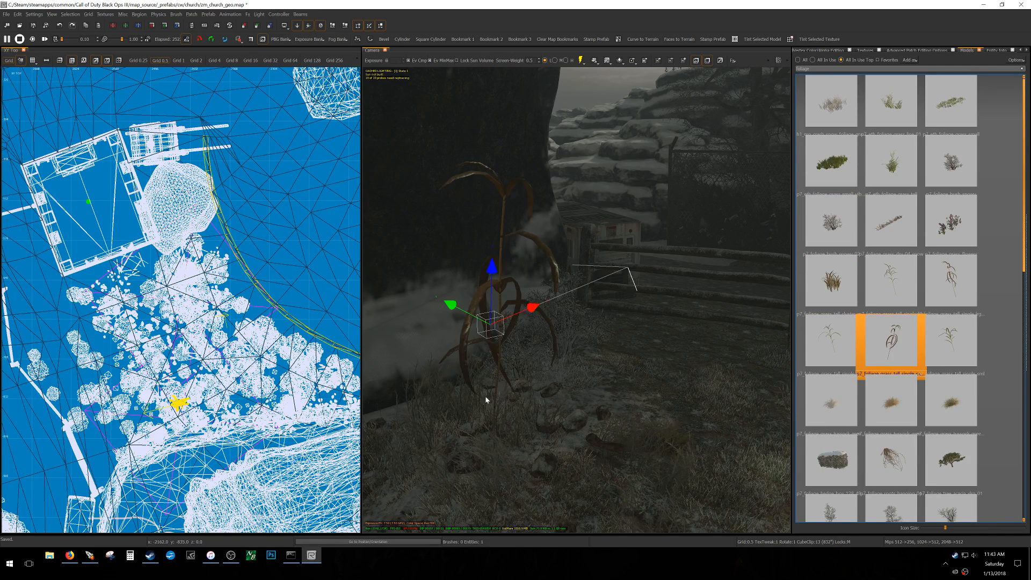
{"action": "key", "text": "ctrl+v"}
{"action": "right_click_drag", "start_coordinate": [547, 380], "coordinate": [484, 412]}
{"action": "key", "text": "ctrl+v"}
{"action": "right_click_drag", "start_coordinate": [548, 301], "coordinate": [563, 317]}
{"action": "mouse_move", "coordinate": [577, 300]}
{"action": "right_mouse_down"}
{"action": "mouse_move", "coordinate": [577, 279]}
{"action": "mouse_move", "coordinate": [576, 343]}
{"action": "mouse_move", "coordinate": [569, 295]}
{"action": "right_mouse_up"}
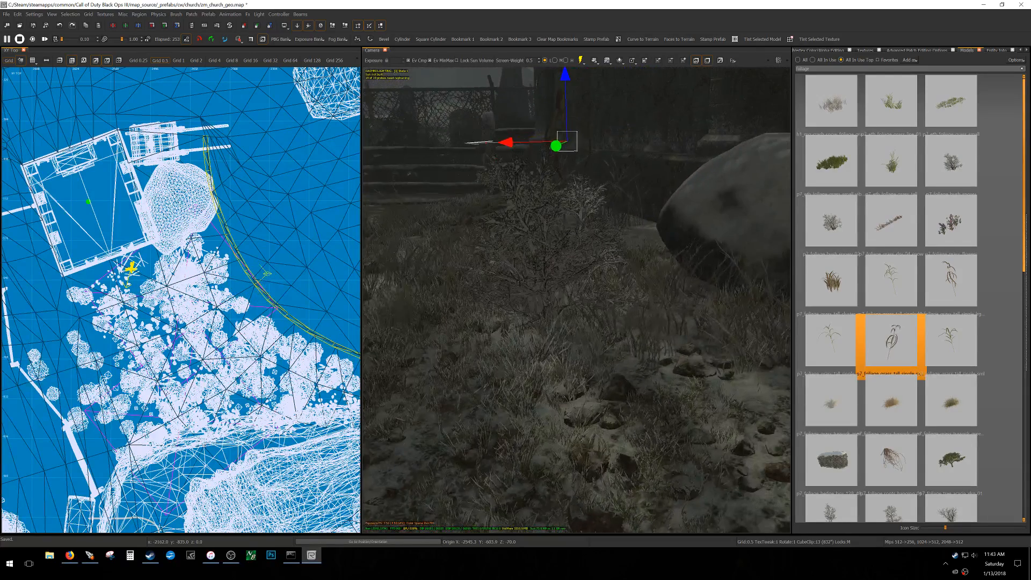
- Add another tall plant behind the bare bush near the boulder and switch it to another tall single grass model
{"action": "left_click", "coordinate": [555, 322]}
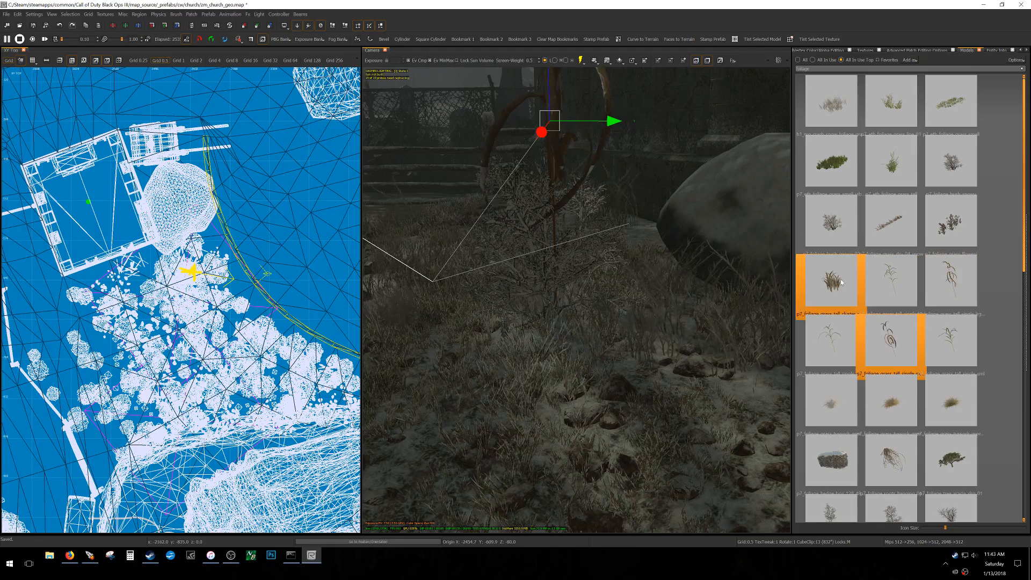
{"action": "left_click", "coordinate": [975, 298]}
{"action": "key", "text": "Escape"}
{"action": "right_click_drag", "start_coordinate": [601, 289], "coordinate": [625, 296]}
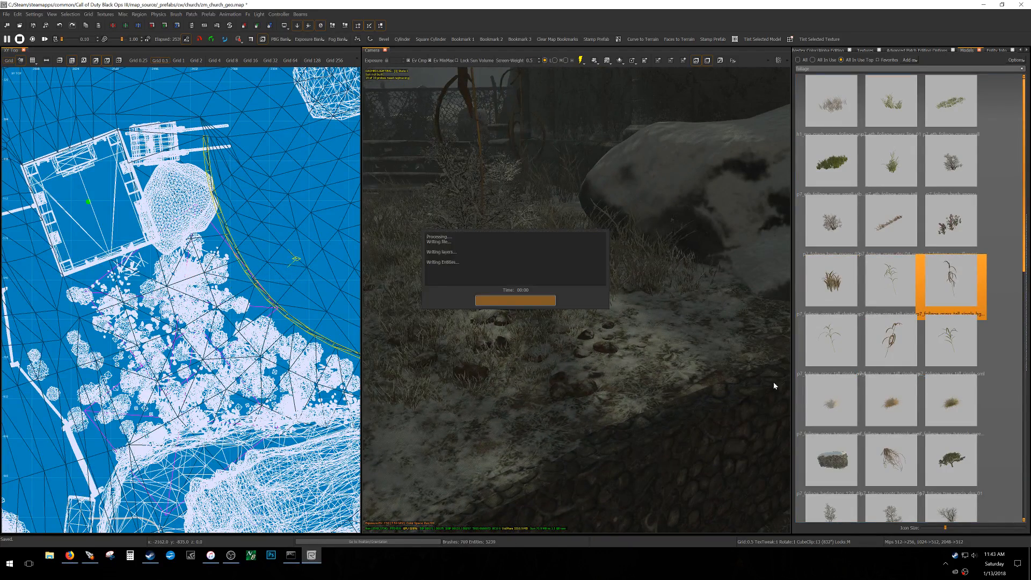
- Place a grass tussock against the snowy boulder and paste copies along the rock face
{"action": "left_click_drag", "start_coordinate": [831, 402], "coordinate": [691, 309]}
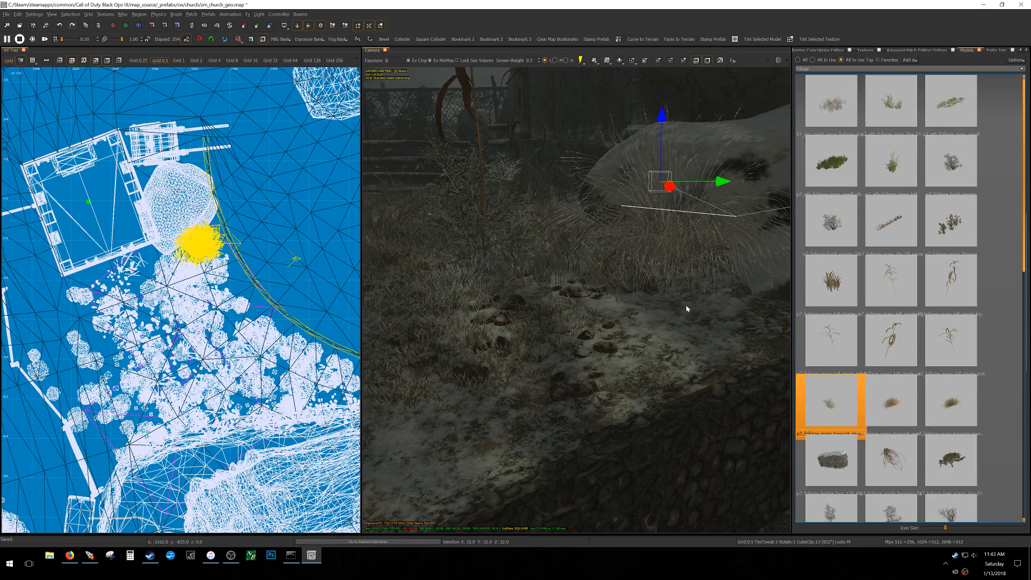
{"action": "right_click_drag", "start_coordinate": [667, 299], "coordinate": [667, 296]}
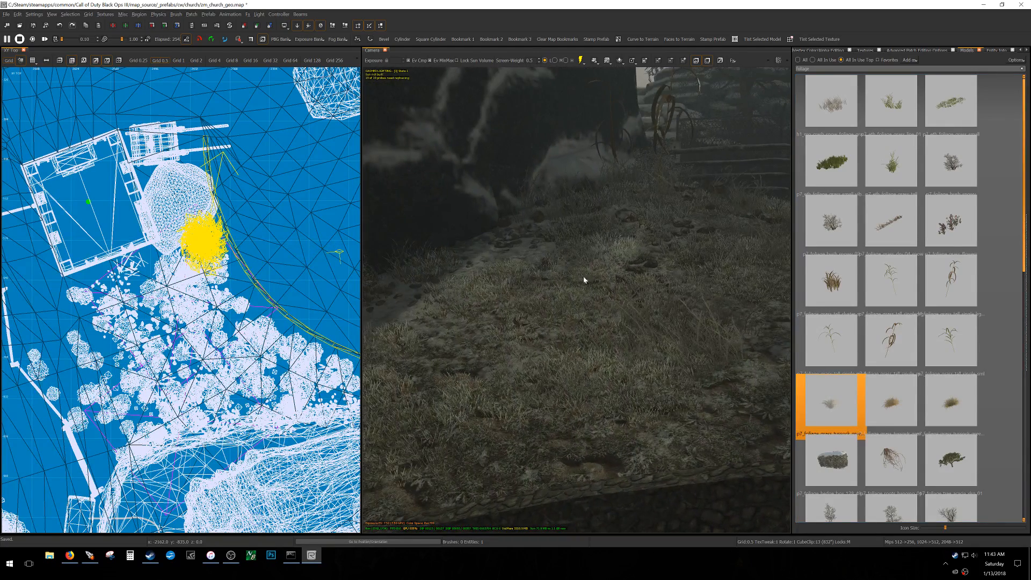
{"action": "key", "text": "ctrl+v"}
{"action": "right_click_drag", "start_coordinate": [527, 276], "coordinate": [548, 279]}
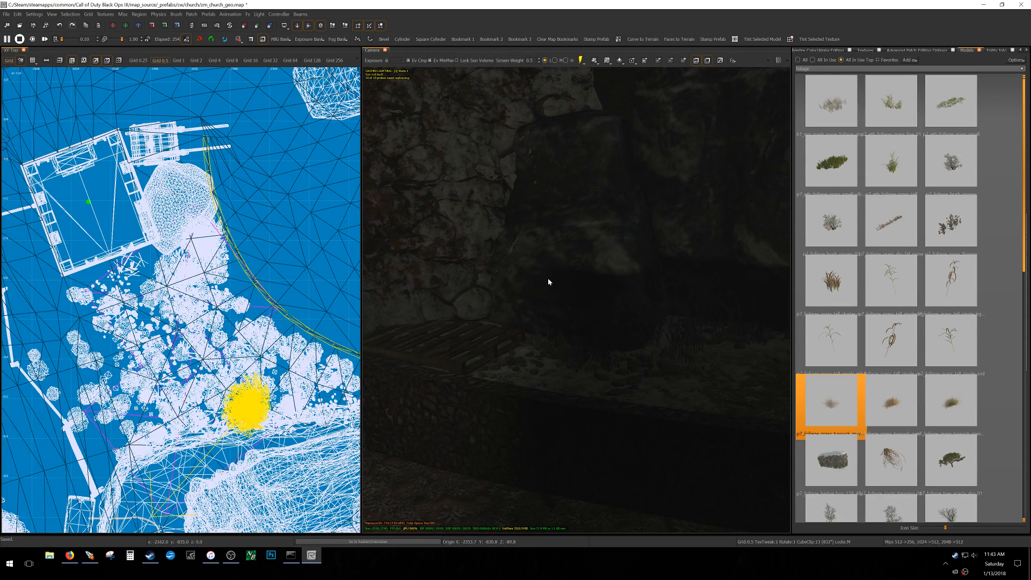
{"action": "key", "text": "ctrl+v"}
{"action": "right_click_drag", "start_coordinate": [621, 337], "coordinate": [576, 320]}
{"action": "key", "text": "Escape"}
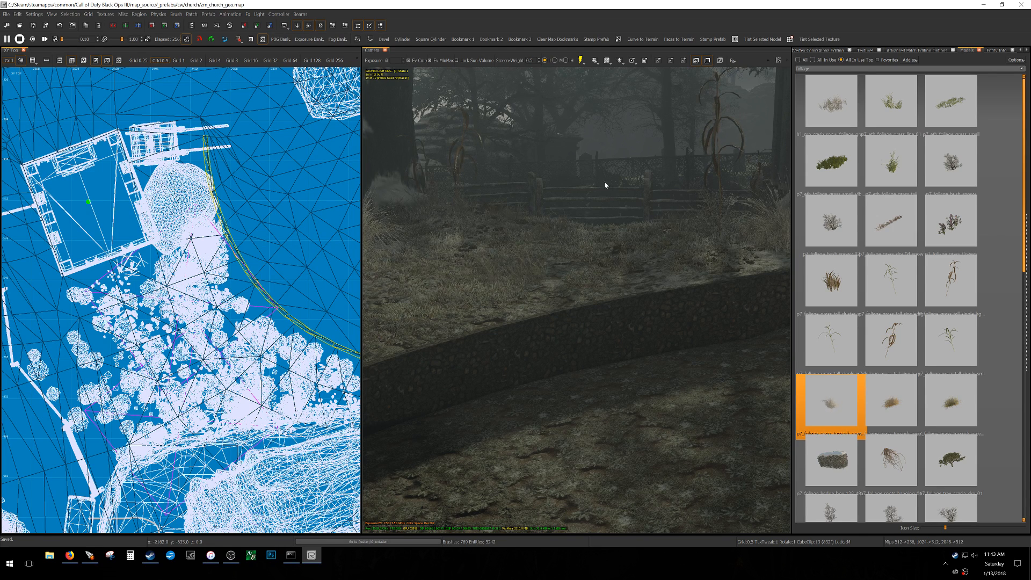
- Place a bare tree on the grass beside the rock face and swap it for the smaller forked tree model
{"action": "right_click_drag", "start_coordinate": [605, 185], "coordinate": [598, 180]}
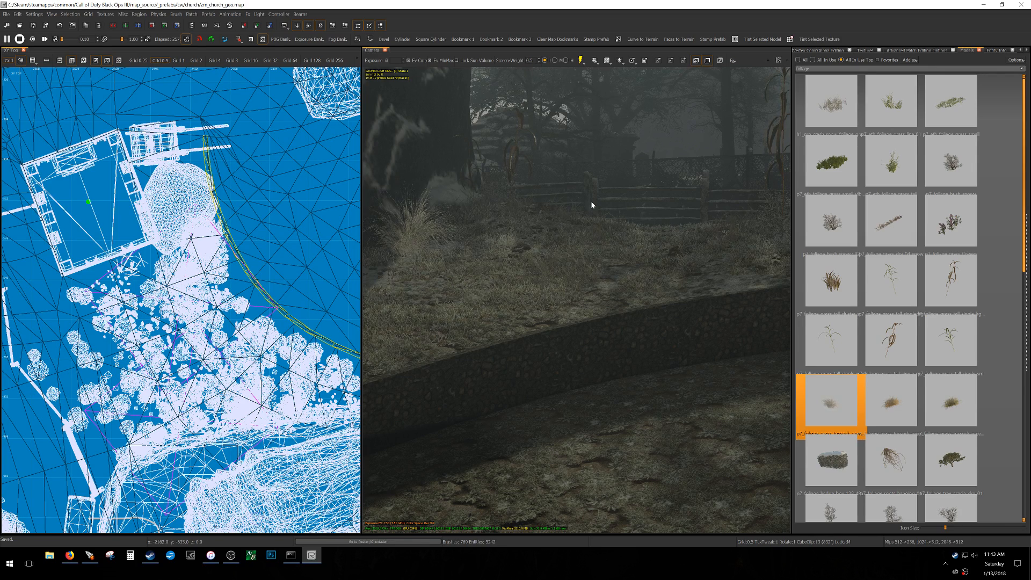
{"action": "scroll", "coordinate": [621, 298], "scroll_direction": "down", "scroll_amount": 3}
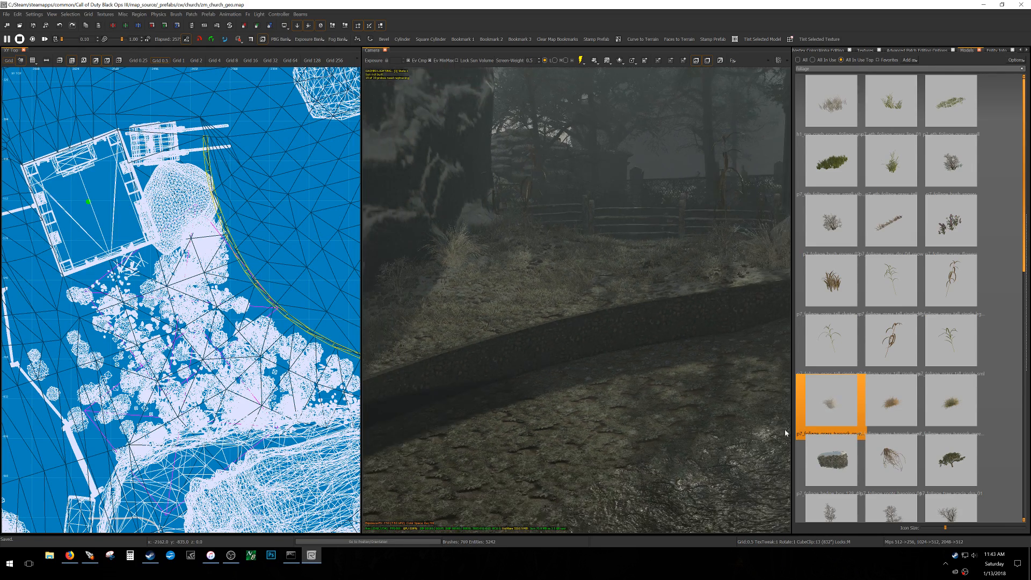
{"action": "scroll", "coordinate": [847, 408], "scroll_direction": "down", "scroll_amount": 3}
{"action": "mouse_move", "coordinate": [623, 374]}
{"action": "right_mouse_down"}
{"action": "mouse_move", "coordinate": [484, 360]}
{"action": "mouse_move", "coordinate": [624, 377]}
{"action": "right_mouse_up"}
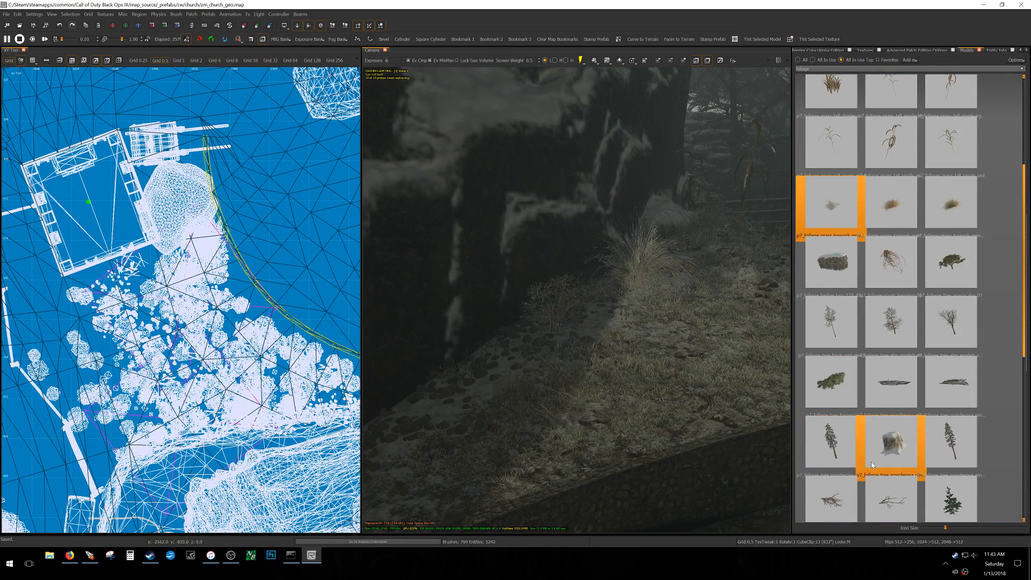
{"action": "left_click_drag", "start_coordinate": [900, 342], "coordinate": [636, 353]}
{"action": "mouse_move", "coordinate": [635, 353]}
{"action": "right_mouse_down"}
{"action": "mouse_move", "coordinate": [625, 242]}
{"action": "mouse_move", "coordinate": [636, 248]}
{"action": "mouse_move", "coordinate": [630, 338]}
{"action": "right_mouse_up"}
{"action": "left_click_drag", "start_coordinate": [630, 339], "coordinate": [511, 319]}
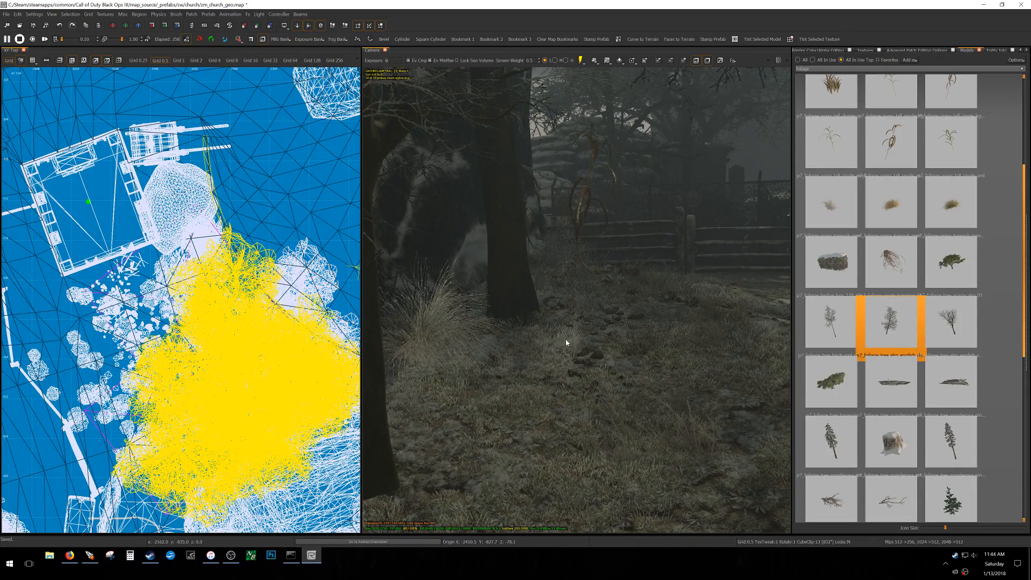
{"action": "left_click", "coordinate": [942, 320]}
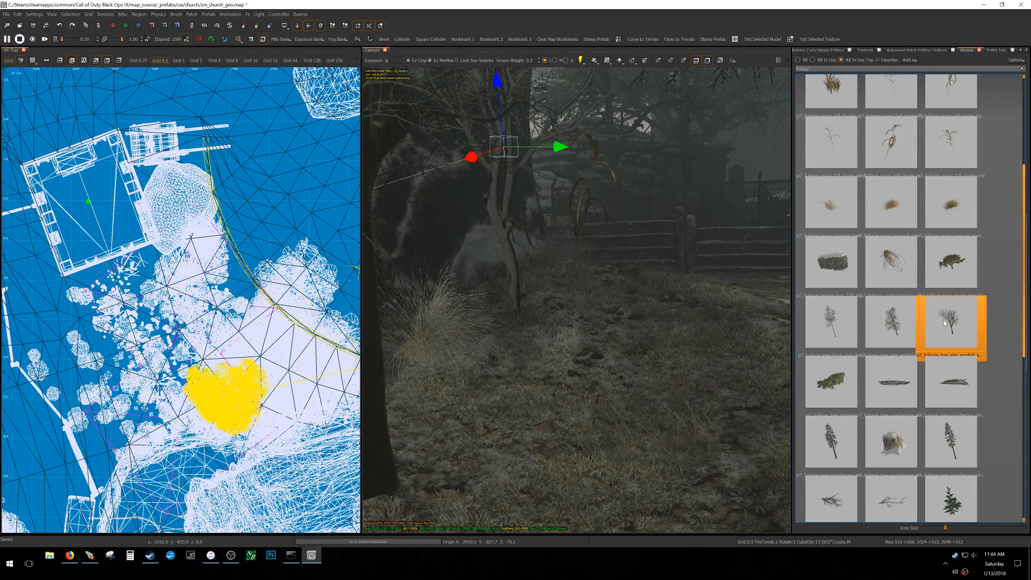
{"action": "right_click_drag", "start_coordinate": [657, 333], "coordinate": [642, 376]}
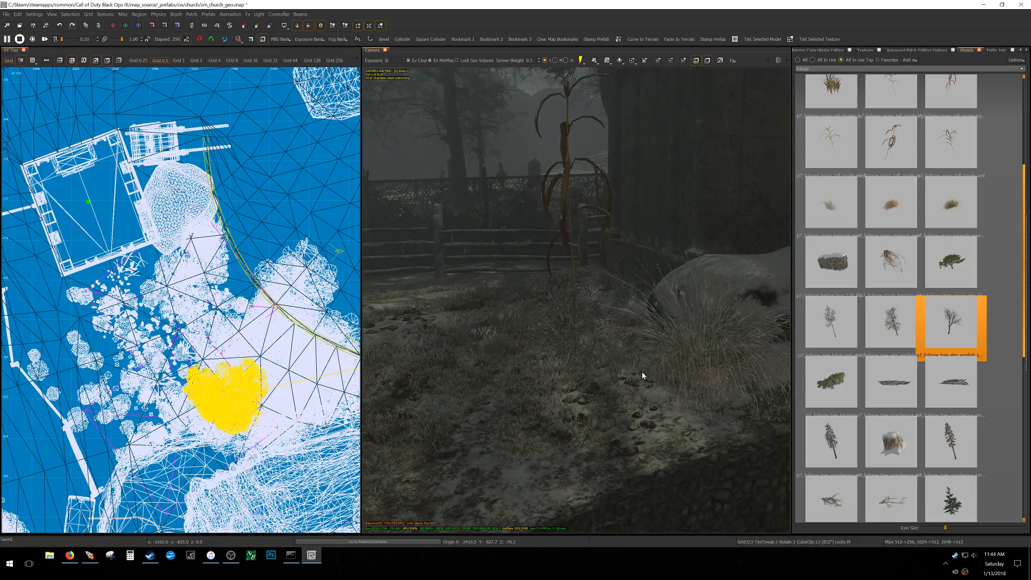
- Paste a copy of the forked tree by the wooden fence and tilt it sideways
{"action": "middle_click", "coordinate": [535, 297]}
{"action": "mouse_move", "coordinate": [551, 327]}
{"action": "right_mouse_down"}
{"action": "mouse_move", "coordinate": [529, 328]}
{"action": "mouse_move", "coordinate": [556, 339]}
{"action": "mouse_move", "coordinate": [578, 323]}
{"action": "mouse_move", "coordinate": [568, 317]}
{"action": "right_mouse_up"}
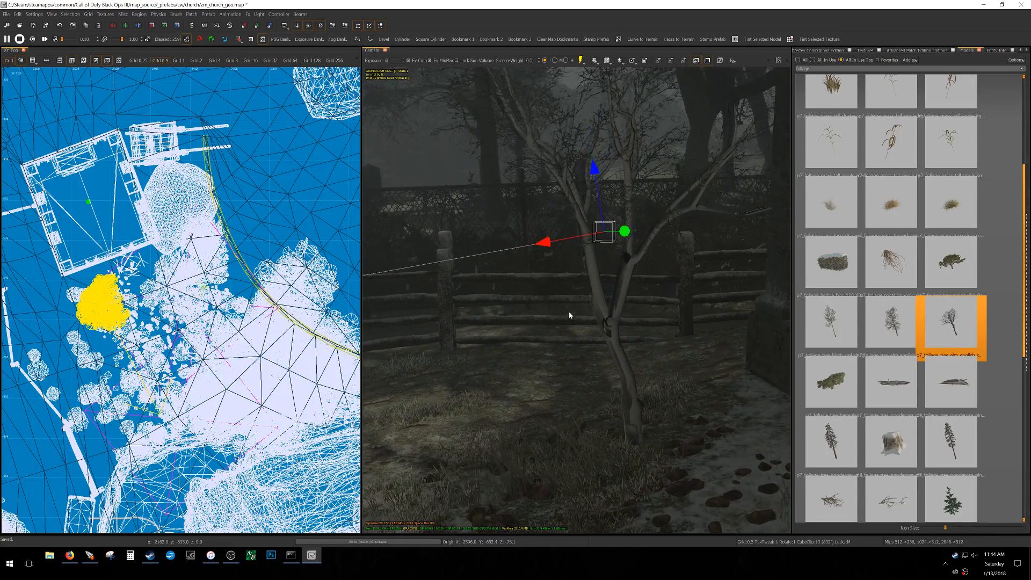
{"action": "key", "text": "r"}
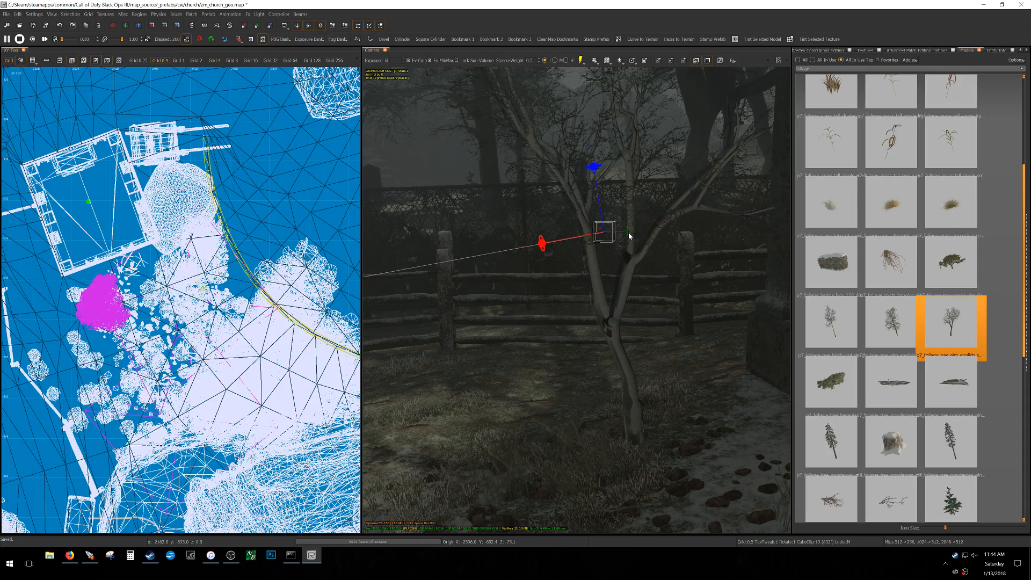
{"action": "left_click_drag", "start_coordinate": [620, 236], "coordinate": [620, 273]}
- Move the tilted tree so its trunk base meets the church wall
{"action": "key", "text": "w"}
{"action": "left_click_drag", "start_coordinate": [147, 324], "coordinate": [147, 313]}
{"action": "right_click_drag", "start_coordinate": [510, 314], "coordinate": [545, 328]}
{"action": "left_click_drag", "start_coordinate": [545, 330], "coordinate": [546, 335]}
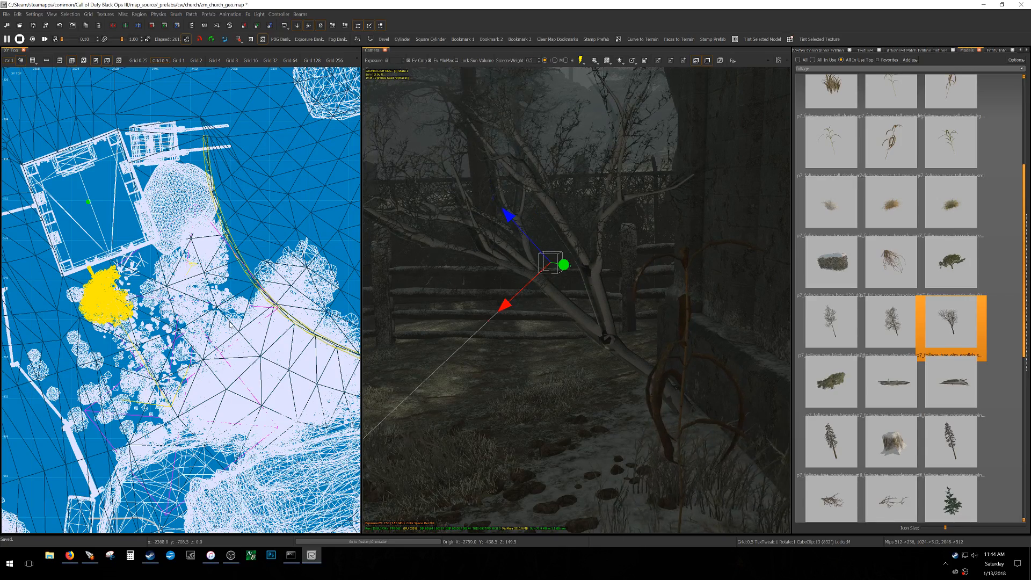
{"action": "left_click_drag", "start_coordinate": [229, 321], "coordinate": [229, 320]}
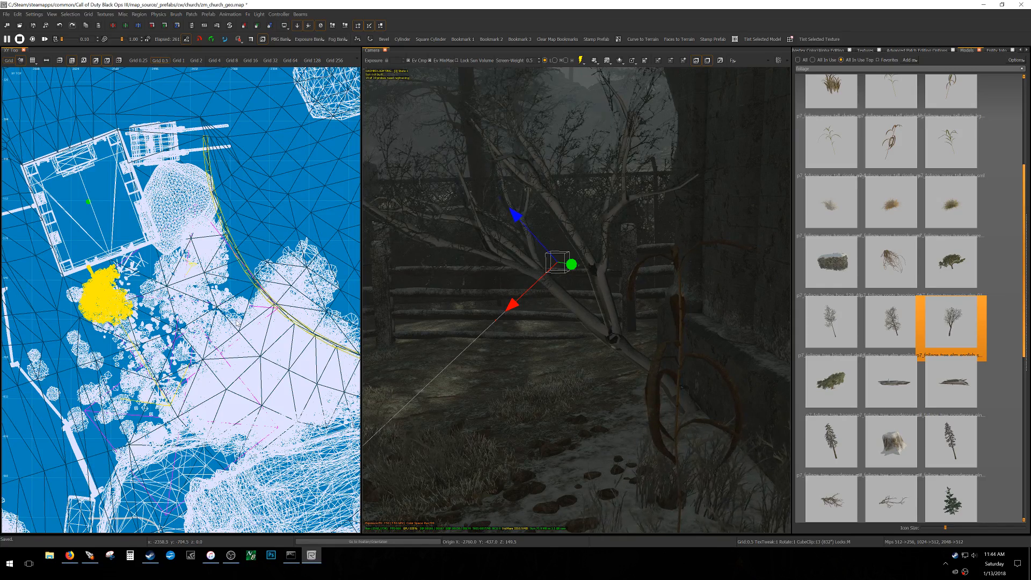
- Rotate the leaning tree in the top view so its trunk angles out from the church wall, and deselect it
{"action": "key", "text": "r"}
{"action": "scroll", "coordinate": [35, 223], "scroll_direction": "up", "scroll_amount": 3}
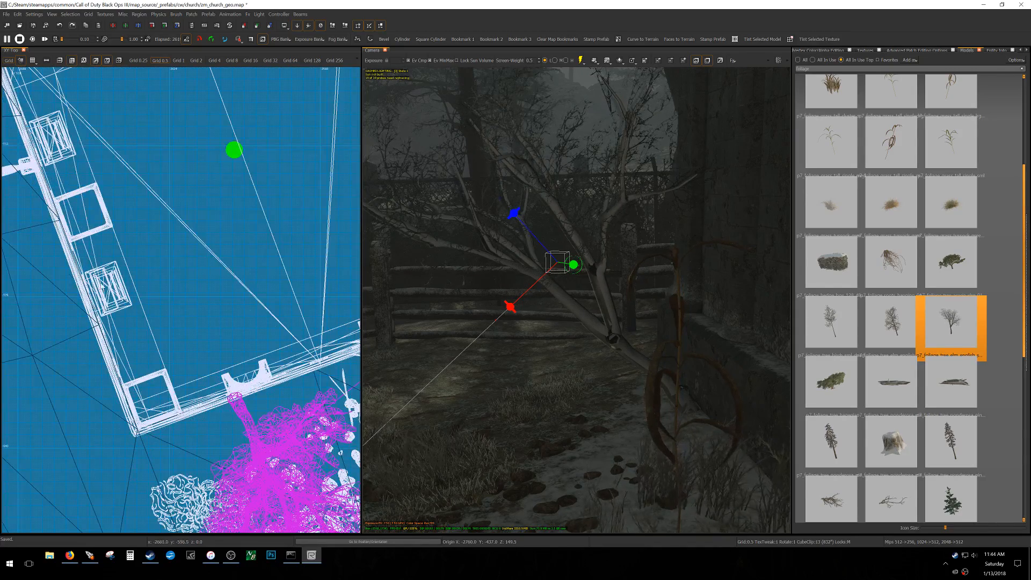
{"action": "left_click", "coordinate": [237, 401]}
{"action": "left_click_drag", "start_coordinate": [236, 401], "coordinate": [239, 483]}
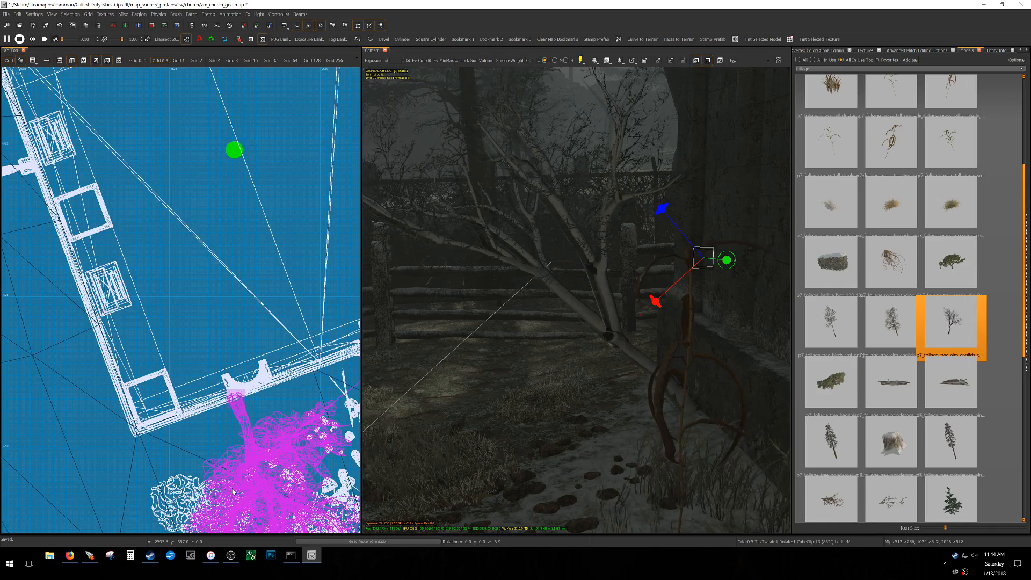
{"action": "right_click_drag", "start_coordinate": [440, 497], "coordinate": [387, 497]}
{"action": "mouse_move", "coordinate": [666, 337]}
{"action": "right_mouse_down"}
{"action": "mouse_move", "coordinate": [647, 333]}
{"action": "mouse_move", "coordinate": [658, 333]}
{"action": "right_mouse_up"}
{"action": "key", "text": "Escape"}
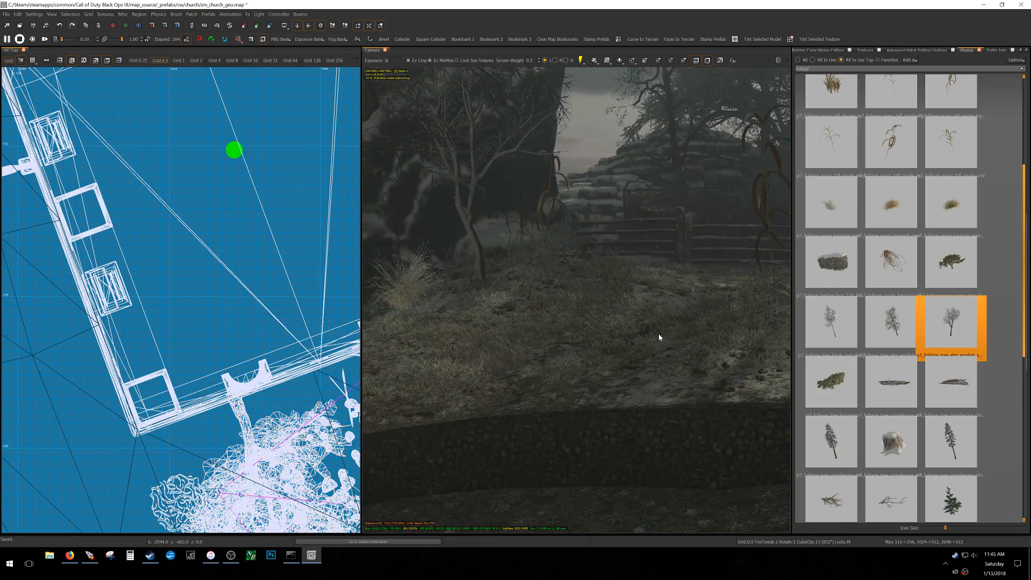
- Place a fallen tree trunk model on the ledge in front of the dark cliff
{"action": "scroll", "coordinate": [984, 402], "scroll_direction": "down", "scroll_amount": 3}
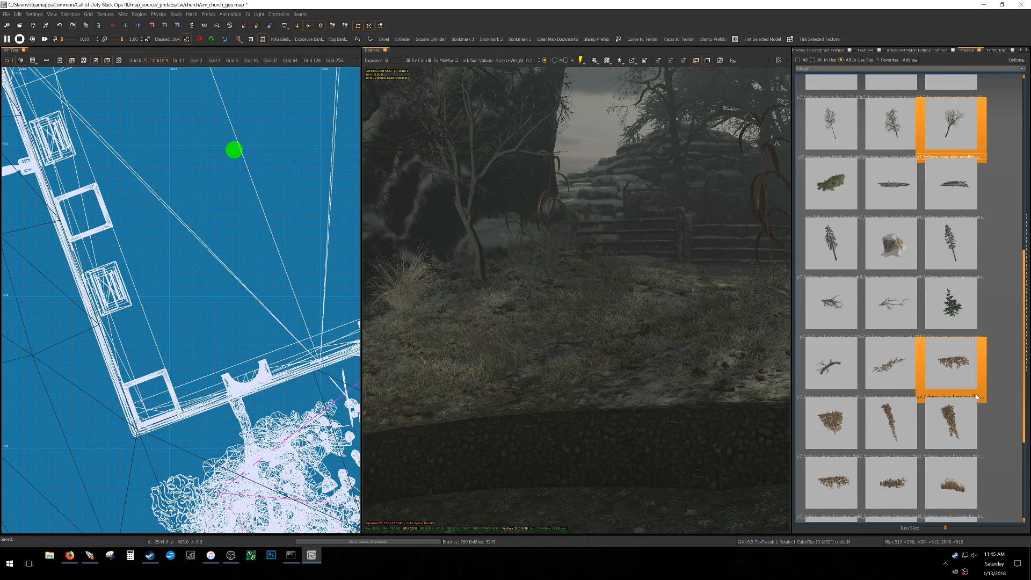
{"action": "right_click_drag", "start_coordinate": [719, 343], "coordinate": [603, 316]}
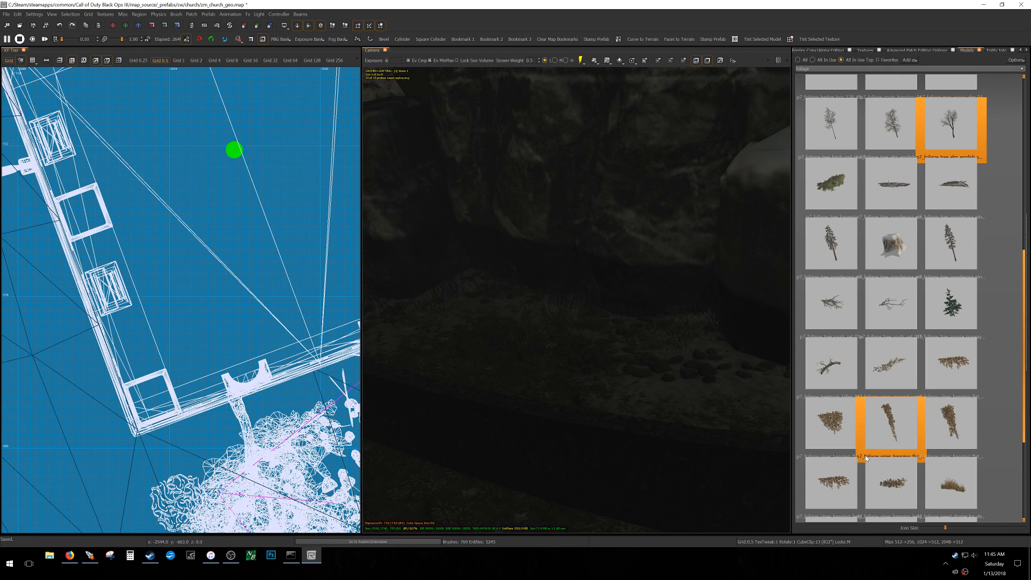
{"action": "left_click_drag", "start_coordinate": [819, 375], "coordinate": [567, 348]}
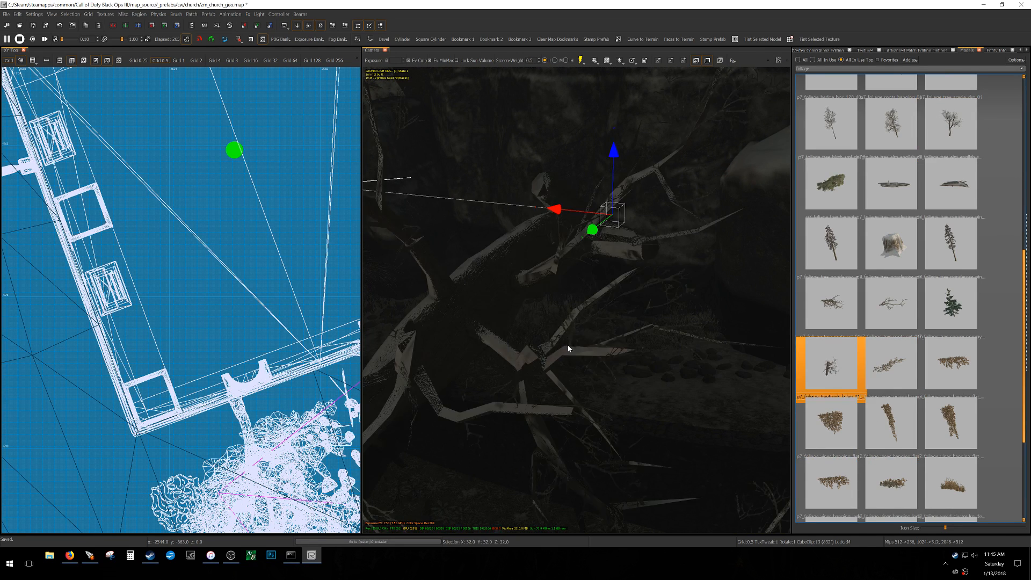
{"action": "right_click_drag", "start_coordinate": [607, 364], "coordinate": [669, 293]}
- Rotate the fallen tree trunk and lower it onto the ledge in front of the dark cliff, and save the map
{"action": "key", "text": "alt+z"}
{"action": "key", "text": "e"}
{"action": "left_click_drag", "start_coordinate": [643, 183], "coordinate": [646, 184]}
{"action": "key", "text": "w"}
{"action": "left_click_drag", "start_coordinate": [644, 140], "coordinate": [616, 250]}
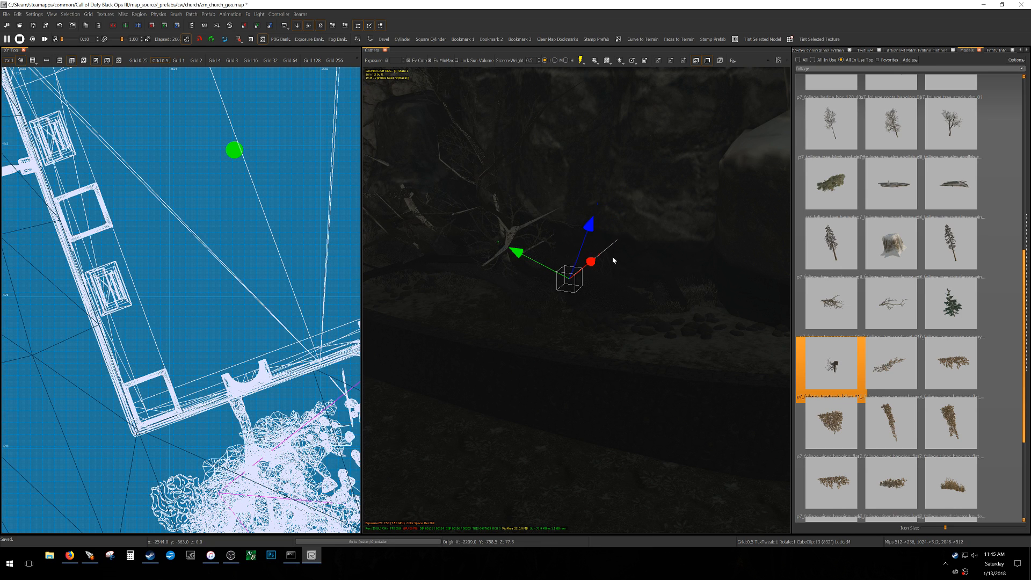
{"action": "key", "text": "ctrl+z"}
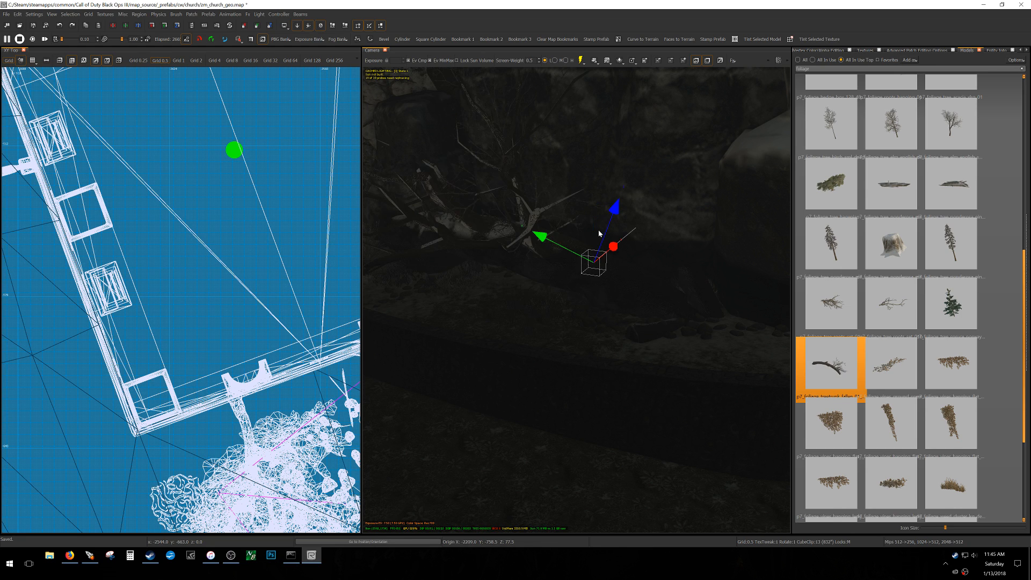
{"action": "key", "text": "Escape"}
{"action": "right_click_drag", "start_coordinate": [613, 249], "coordinate": [604, 293]}
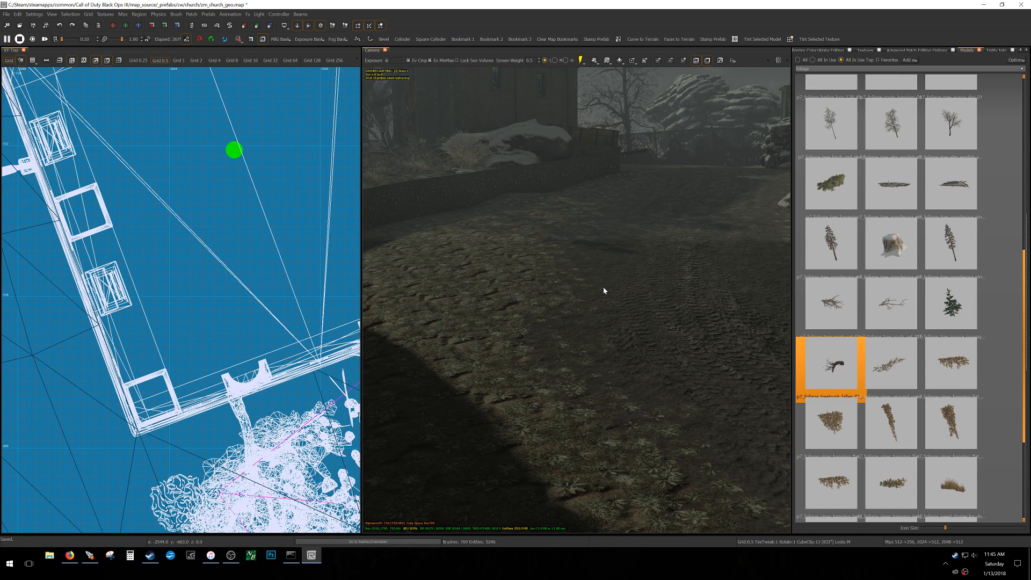
{"action": "key", "text": "ctrl+s"}
- Tilt the row of floating rocks by the snowy cliff and lower it into the grassy ground, and deselect it
{"action": "right_click_drag", "start_coordinate": [641, 246], "coordinate": [576, 240]}
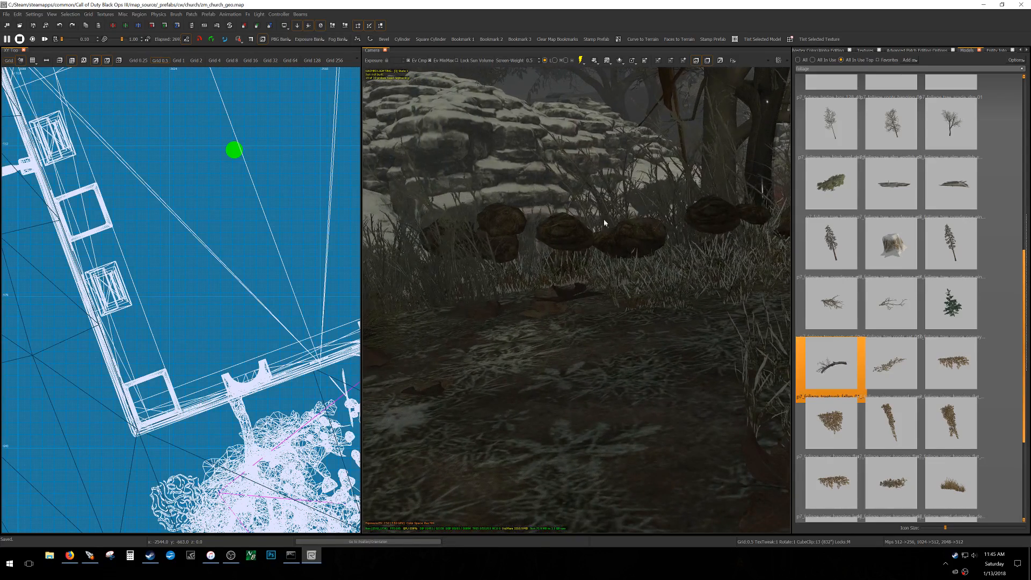
{"action": "left_click", "coordinate": [576, 240]}
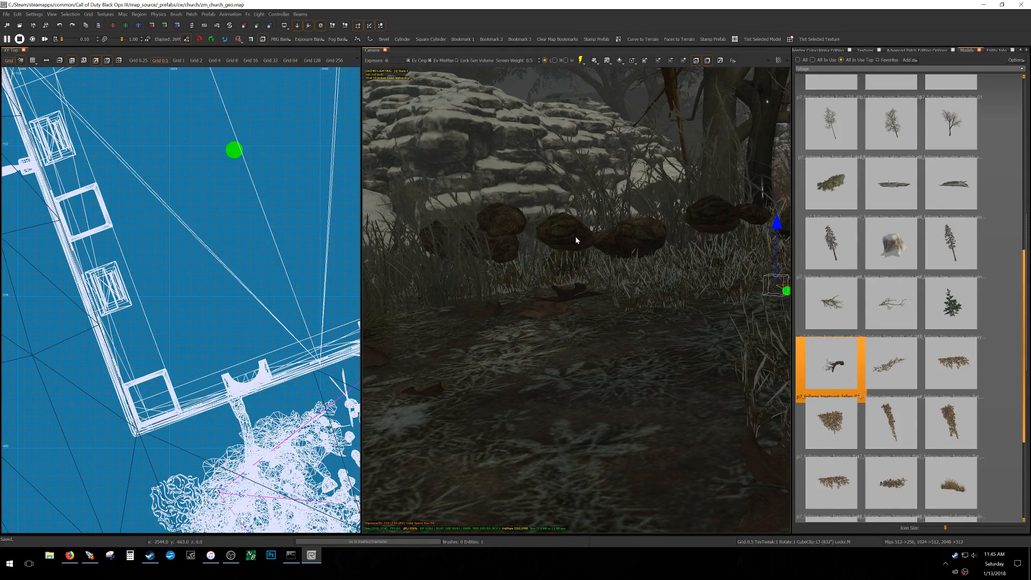
{"action": "right_click_drag", "start_coordinate": [585, 258], "coordinate": [617, 265]}
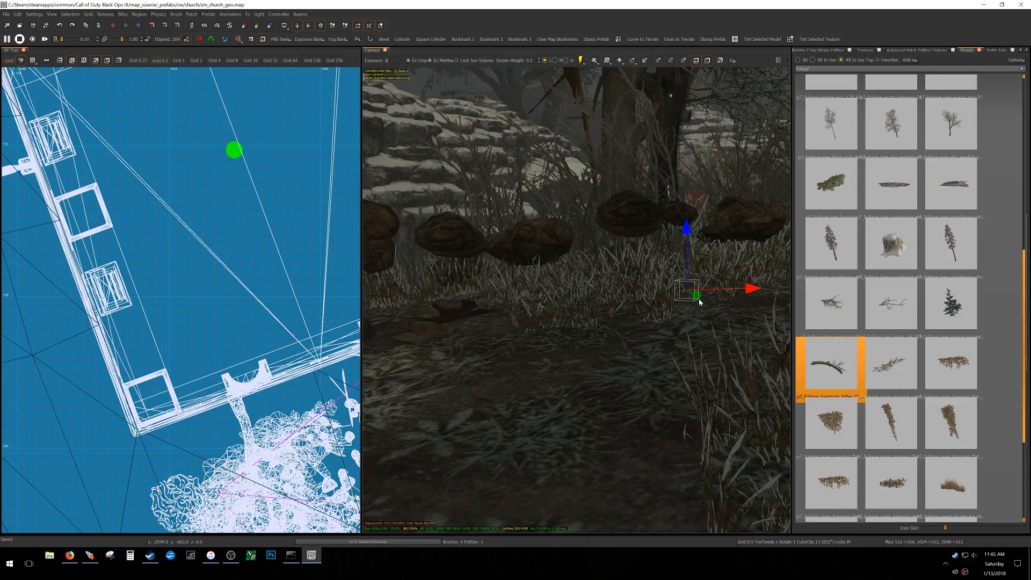
{"action": "mouse_move", "coordinate": [700, 302]}
{"action": "left_mouse_down"}
{"action": "mouse_move", "coordinate": [716, 309]}
{"action": "mouse_move", "coordinate": [713, 300]}
{"action": "left_mouse_up"}
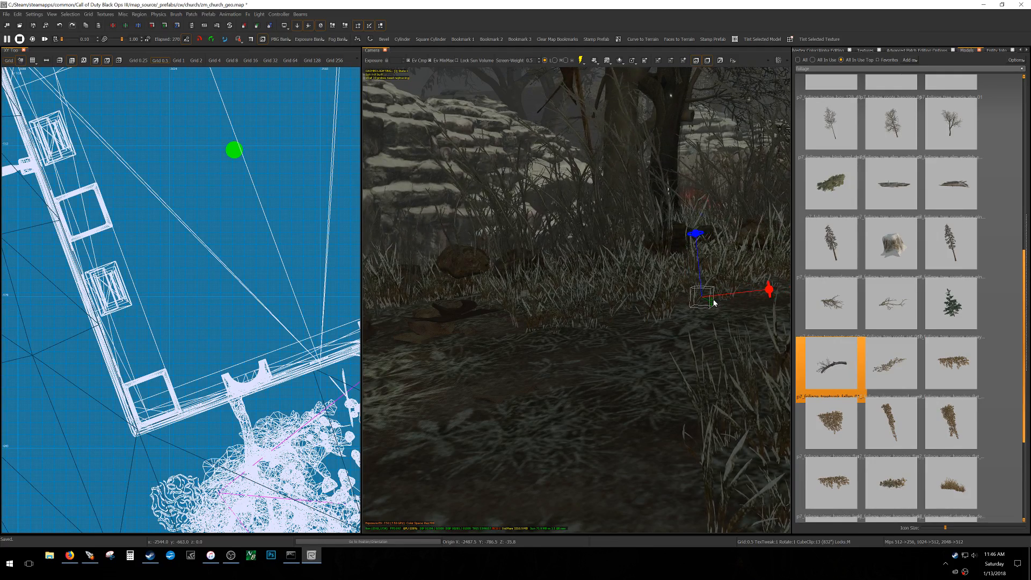
{"action": "key", "text": "w"}
{"action": "left_click_drag", "start_coordinate": [698, 241], "coordinate": [700, 261]}
{"action": "key", "text": "Escape"}
{"action": "right_click_drag", "start_coordinate": [701, 261], "coordinate": [677, 309]}
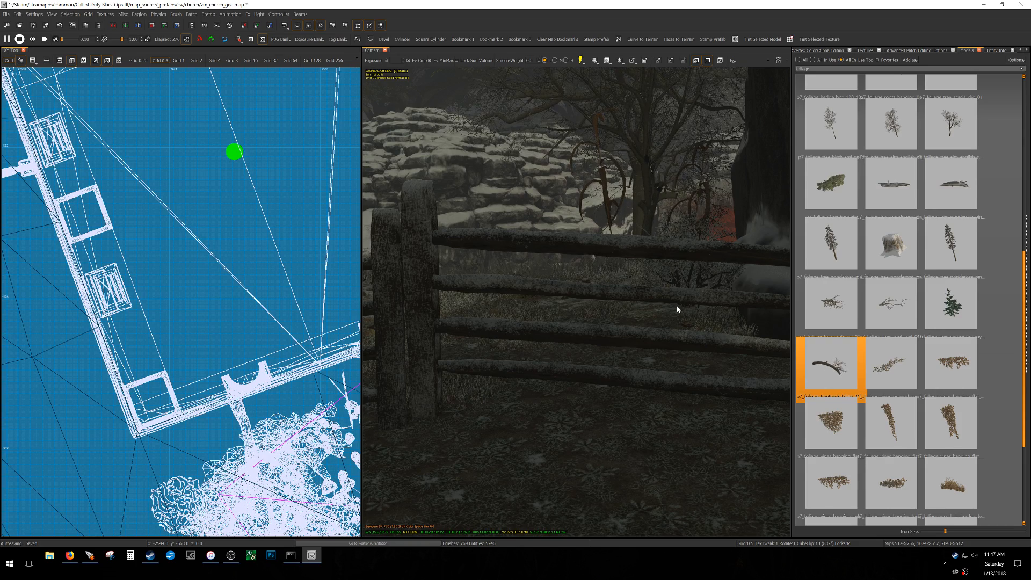
{"action": "right_click_drag", "start_coordinate": [677, 310], "coordinate": [736, 295]}
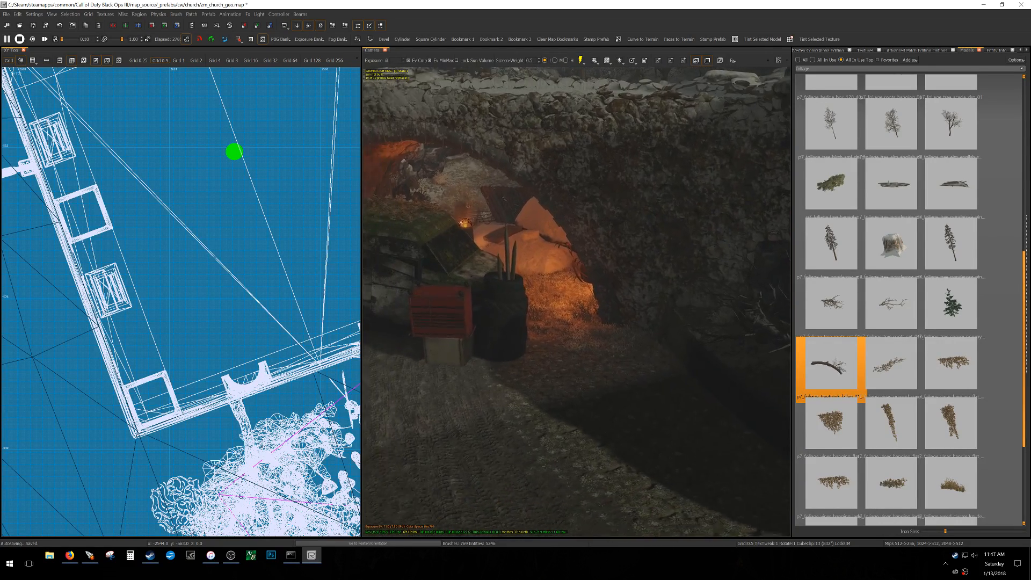
{"action": "right_click_drag", "start_coordinate": [652, 384], "coordinate": [555, 322]}
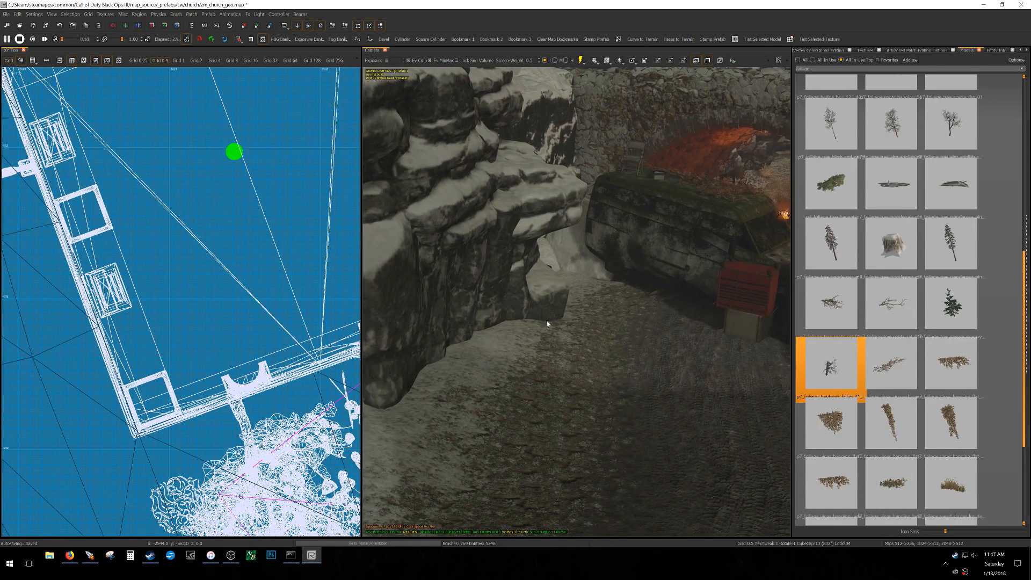
{"action": "right_click_drag", "start_coordinate": [599, 387], "coordinate": [639, 419]}
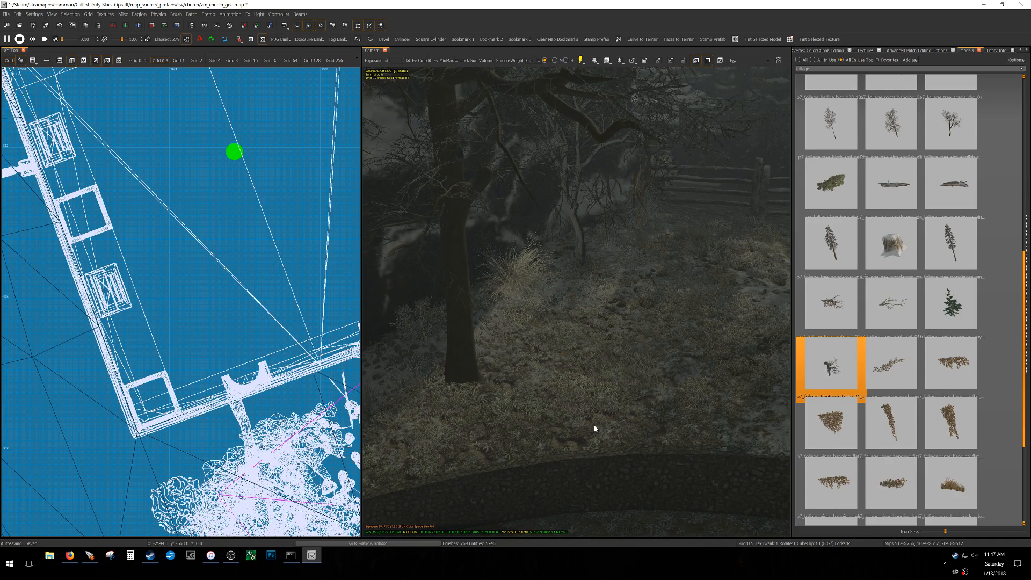